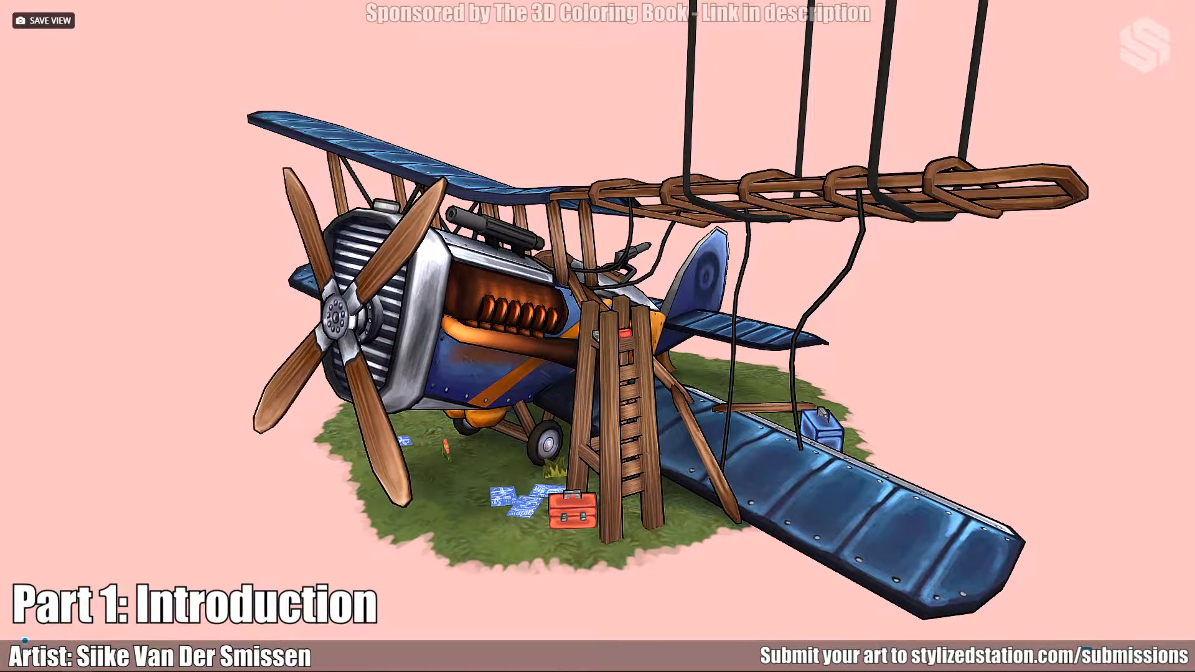
Inspect the biplane model's geometry from both sides using the Matcap display and a red wireframe overlay.
{"action": "key", "text": "i"}
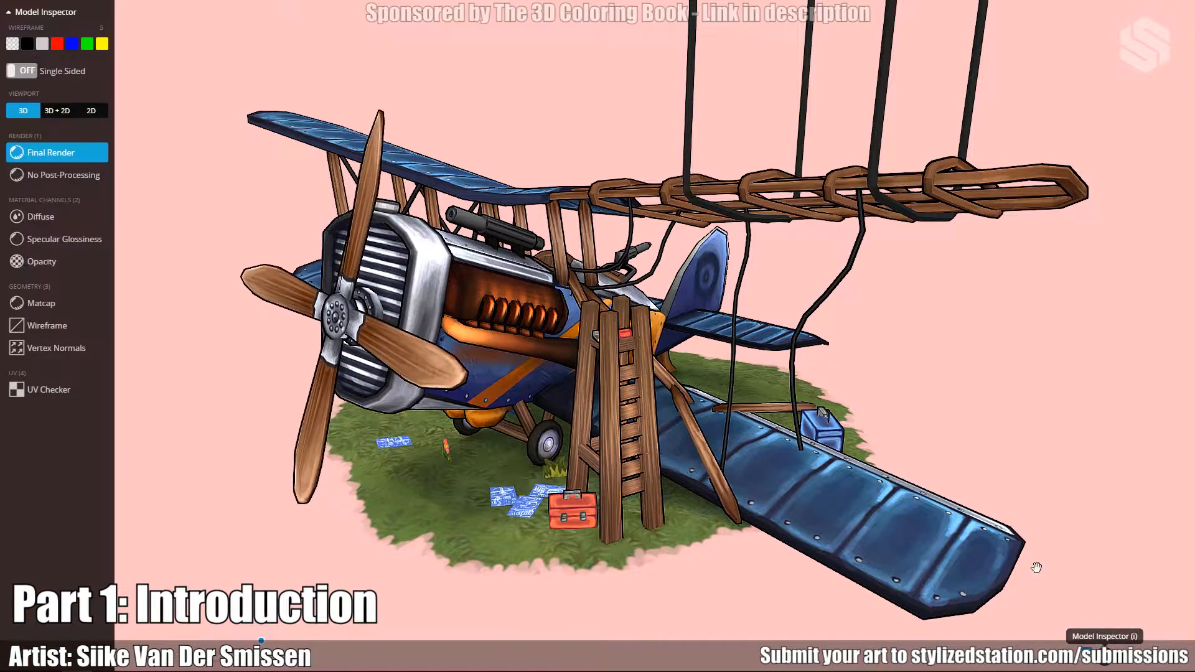
{"action": "left_click", "coordinate": [55, 46]}
{"action": "left_click_drag", "start_coordinate": [314, 285], "coordinate": [325, 324]}
{"action": "left_click", "coordinate": [41, 304]}
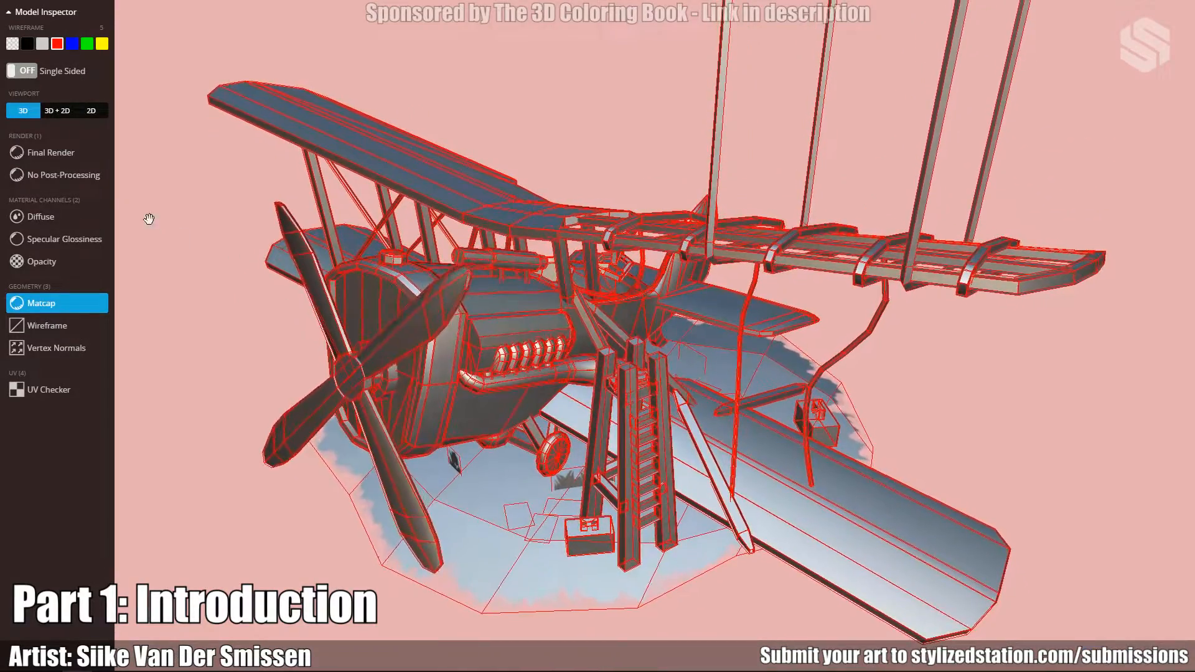
{"action": "left_click_drag", "start_coordinate": [149, 218], "coordinate": [684, 374]}
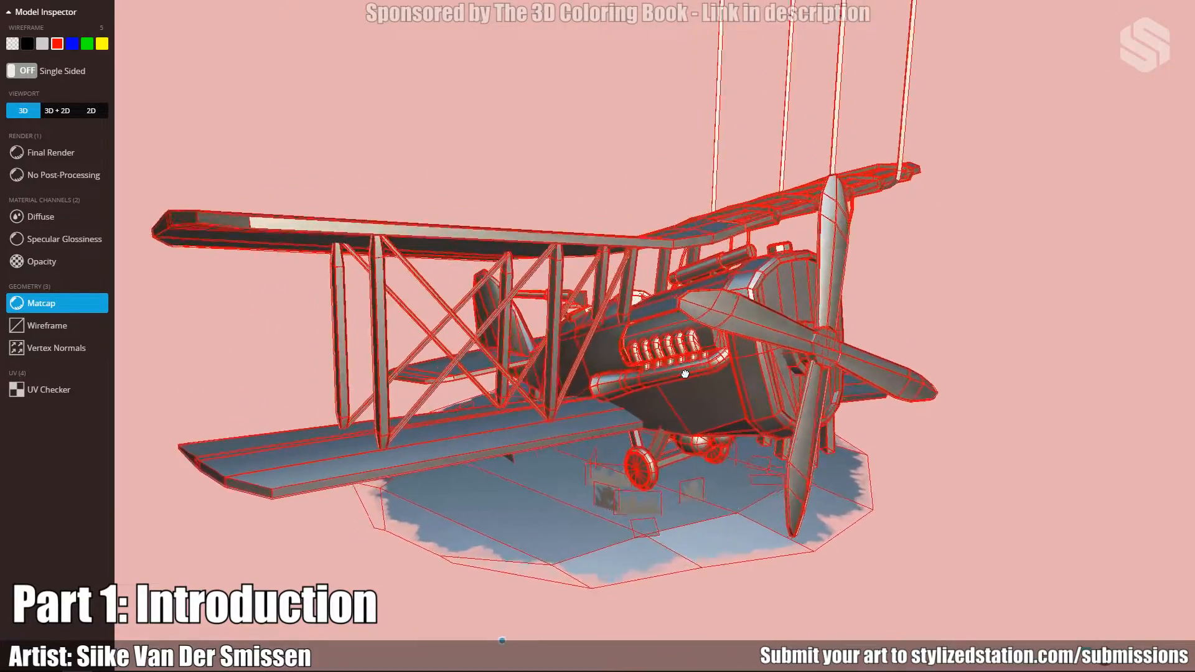
Restore the Final Render display, remove the wireframe overlay and view the textured biplane from another angle.
{"action": "left_click", "coordinate": [56, 155]}
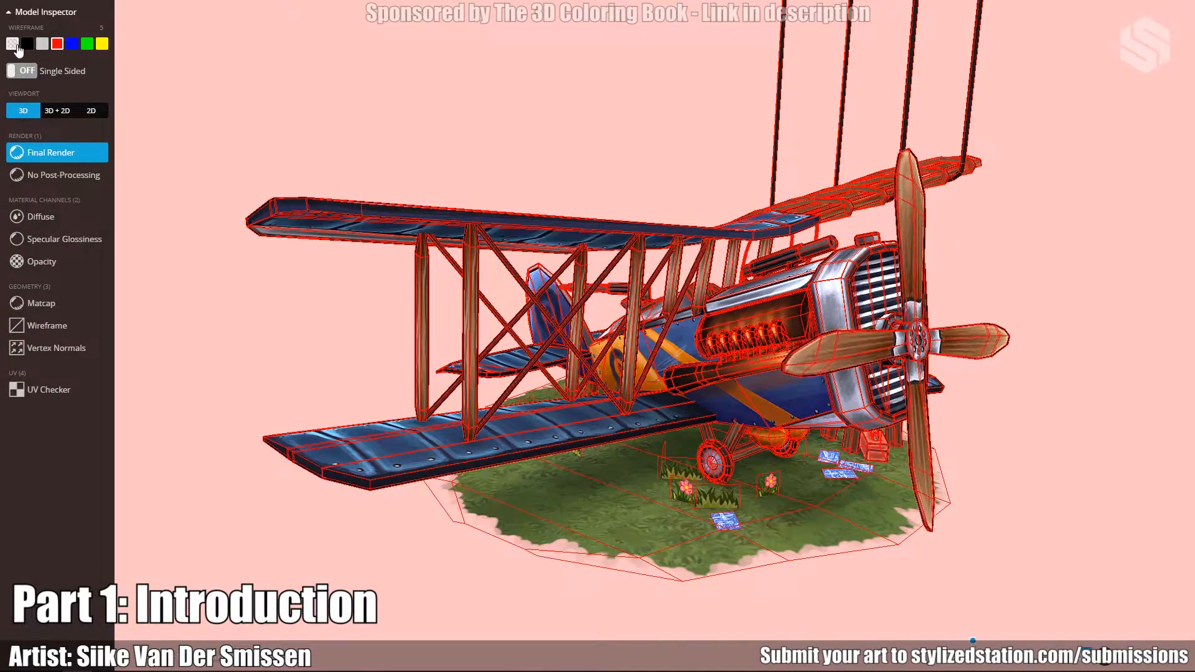
{"action": "left_click", "coordinate": [13, 44]}
{"action": "left_click_drag", "start_coordinate": [811, 334], "coordinate": [654, 389]}
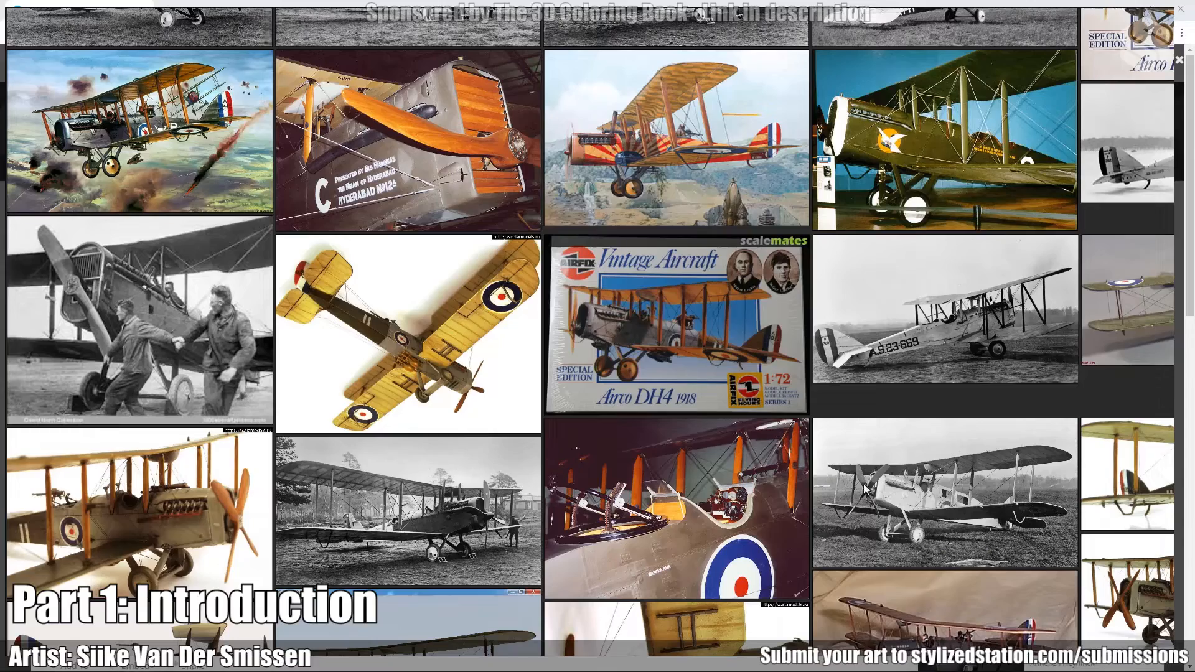
Look over the Airco DH4 photographs and illustrations in the upper rows of the reference board.
{"action": "middle_click_drag", "start_coordinate": [865, 486], "coordinate": [882, 489]}
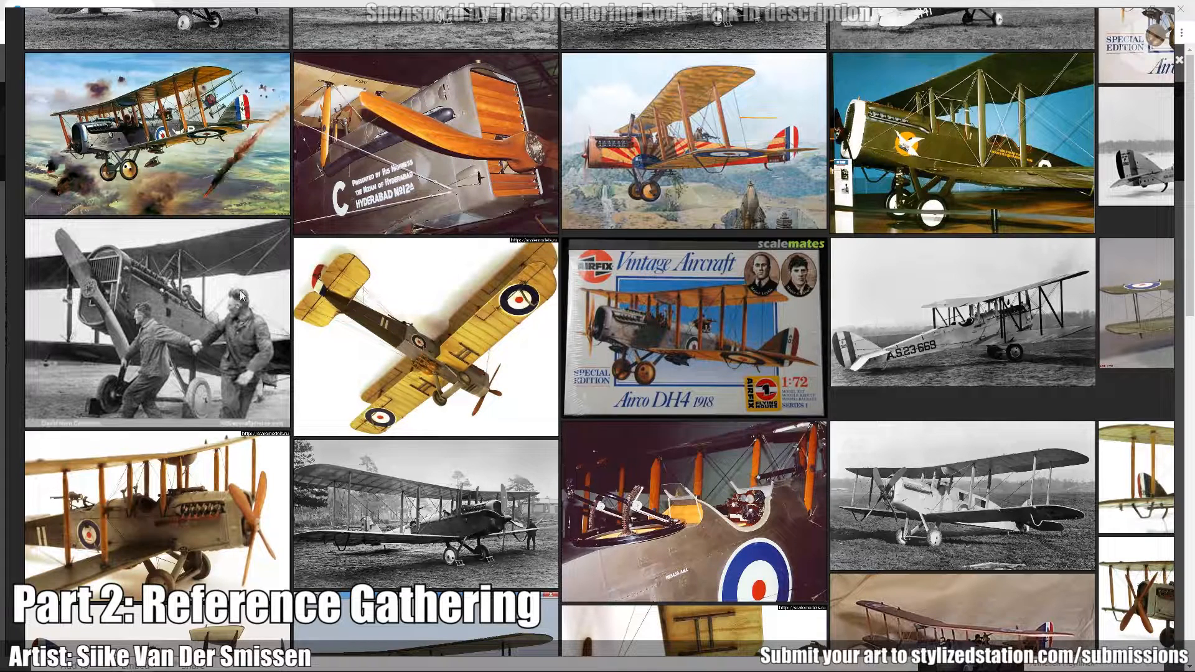
{"action": "scroll", "coordinate": [648, 289], "scroll_direction": "down", "scroll_amount": 2}
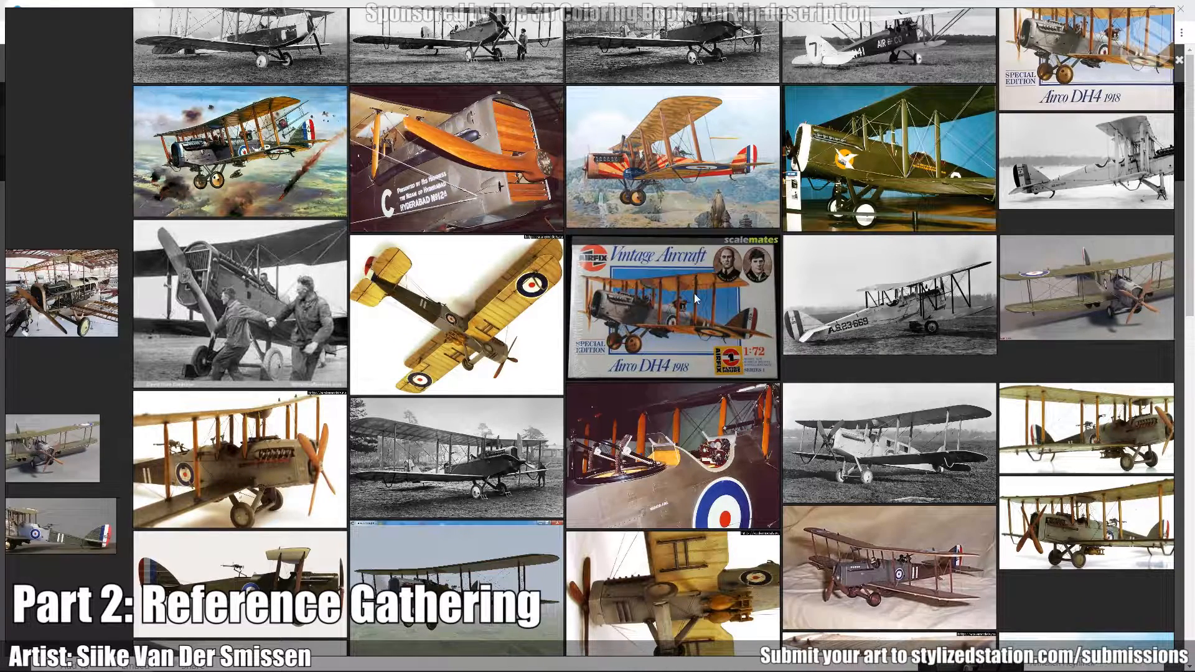
{"action": "middle_click_drag", "start_coordinate": [749, 336], "coordinate": [666, 371]}
{"action": "mouse_move", "coordinate": [663, 290]}
{"action": "middle_mouse_down"}
{"action": "mouse_move", "coordinate": [667, 320]}
{"action": "mouse_move", "coordinate": [688, 293]}
{"action": "mouse_move", "coordinate": [681, 287]}
{"action": "middle_mouse_up"}
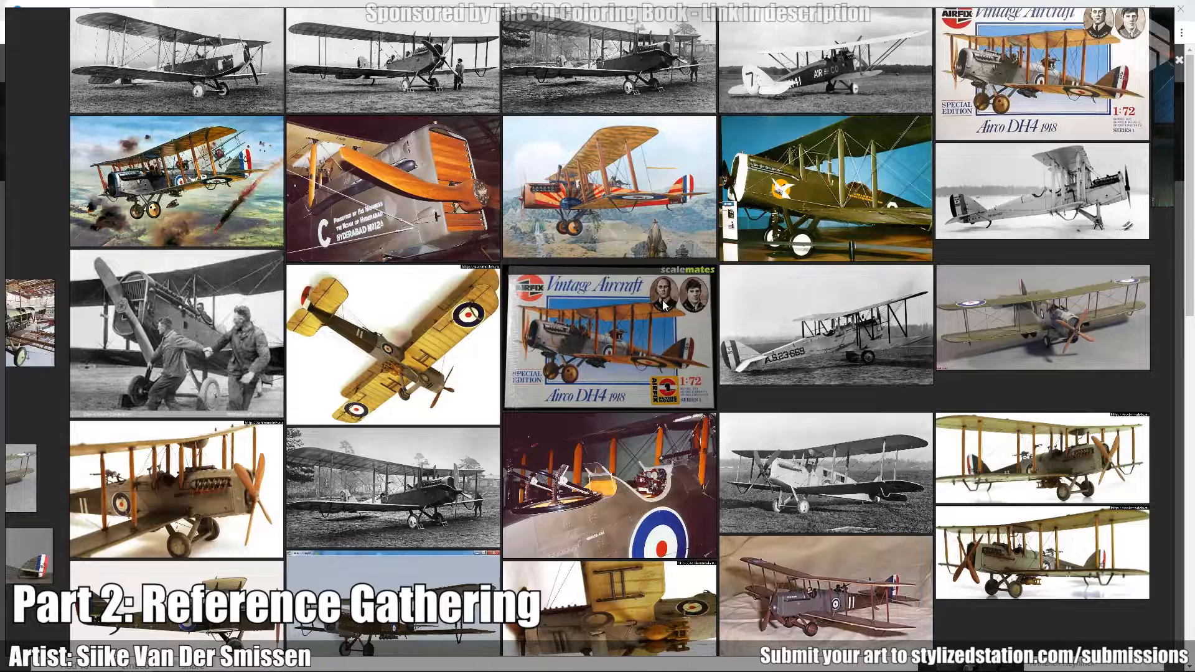
{"action": "scroll", "coordinate": [665, 305], "scroll_direction": "up", "scroll_amount": 1}
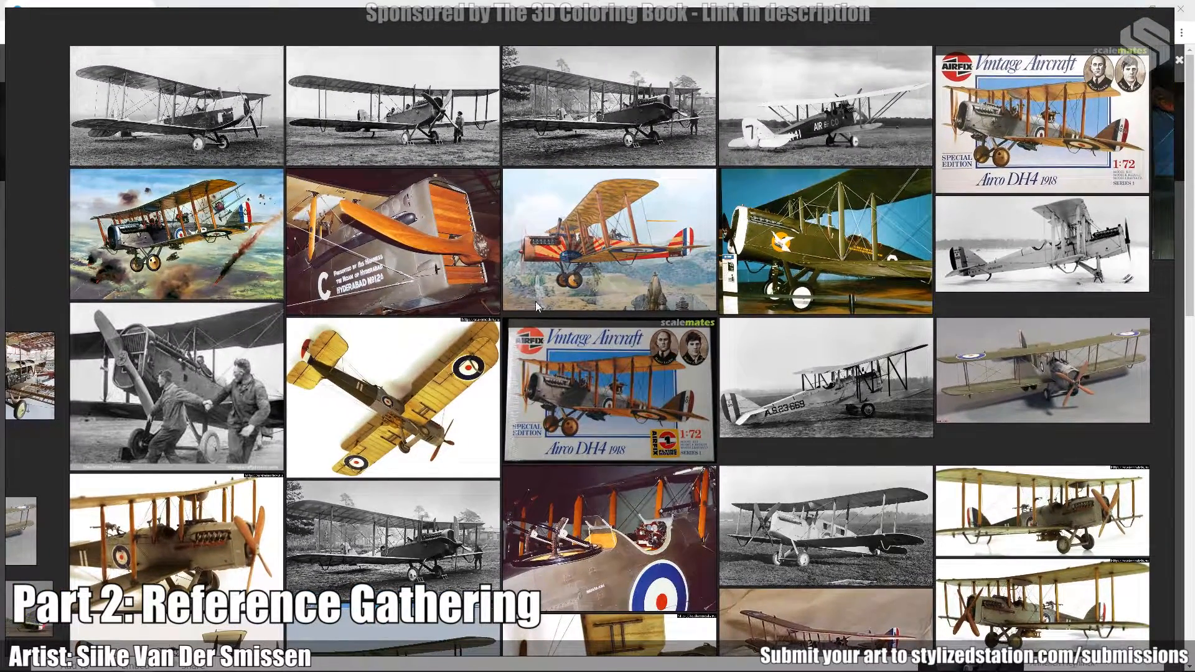
{"action": "middle_click_drag", "start_coordinate": [745, 325], "coordinate": [778, 365]}
{"action": "scroll", "coordinate": [266, 215], "scroll_direction": "up", "scroll_amount": 3}
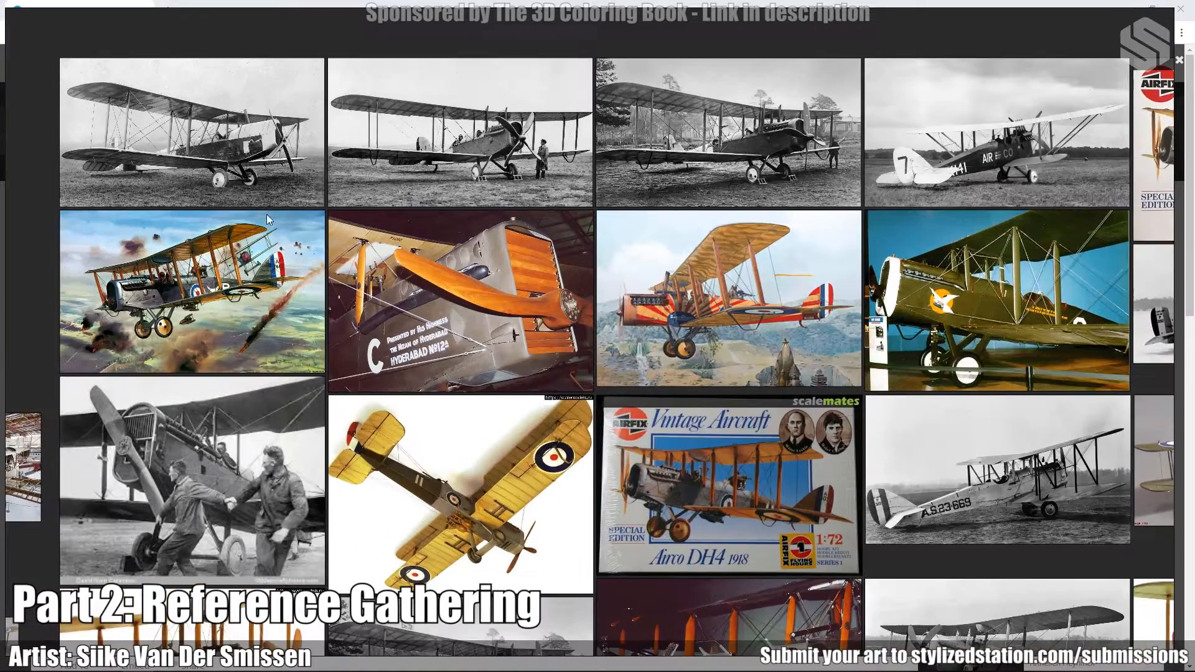
{"action": "scroll", "coordinate": [285, 214], "scroll_direction": "up", "scroll_amount": 2}
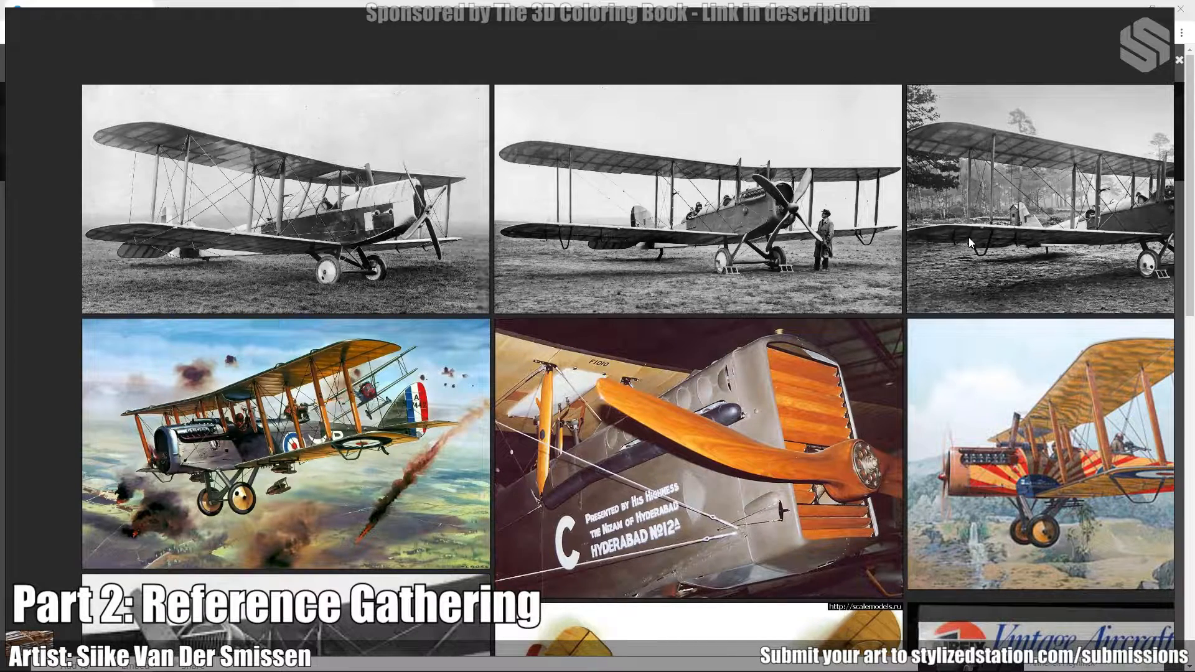
{"action": "scroll", "coordinate": [812, 244], "scroll_direction": "down", "scroll_amount": 2}
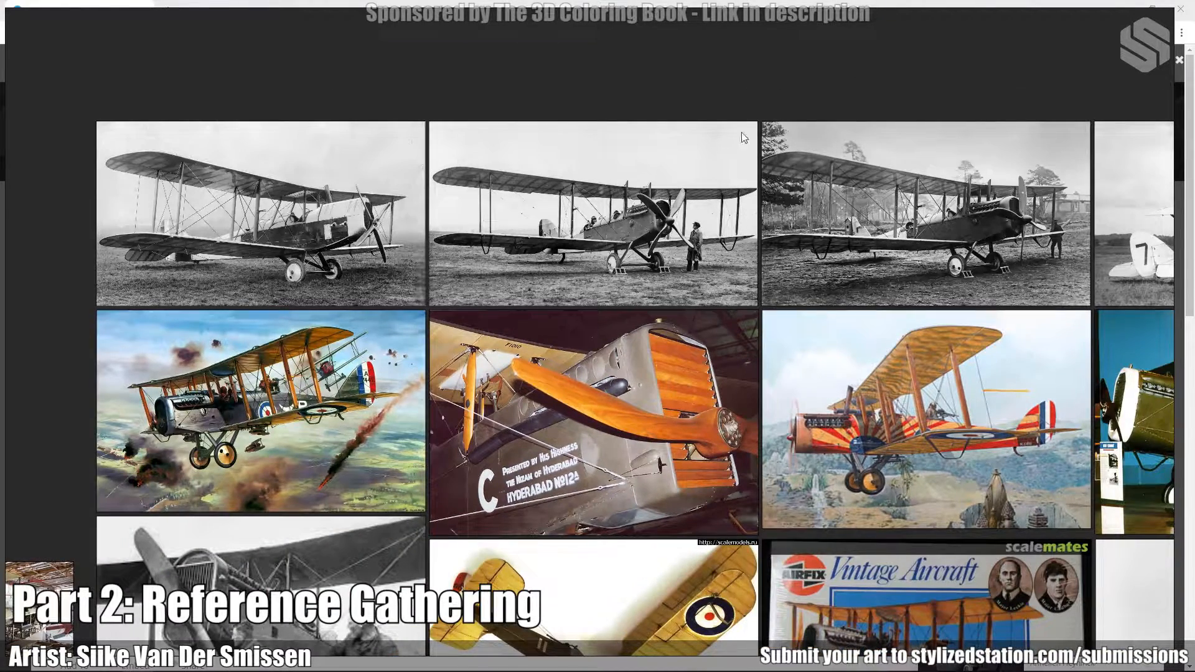
{"action": "middle_click_drag", "start_coordinate": [865, 284], "coordinate": [860, 250]}
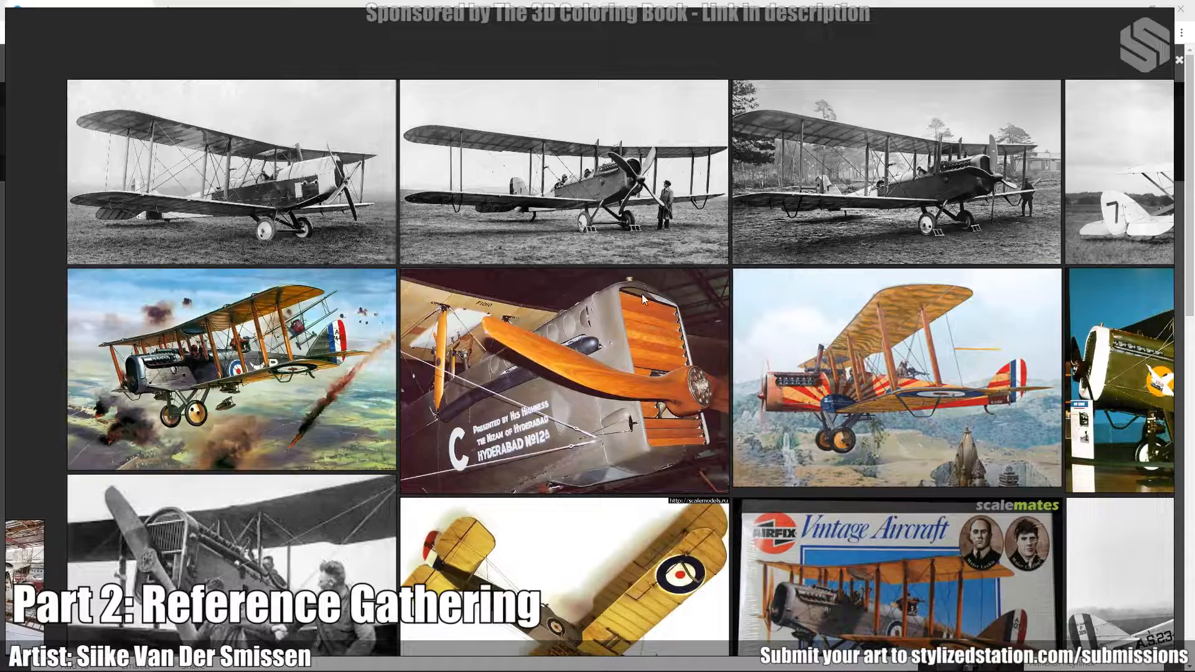
{"action": "scroll", "coordinate": [641, 294], "scroll_direction": "down", "scroll_amount": 3}
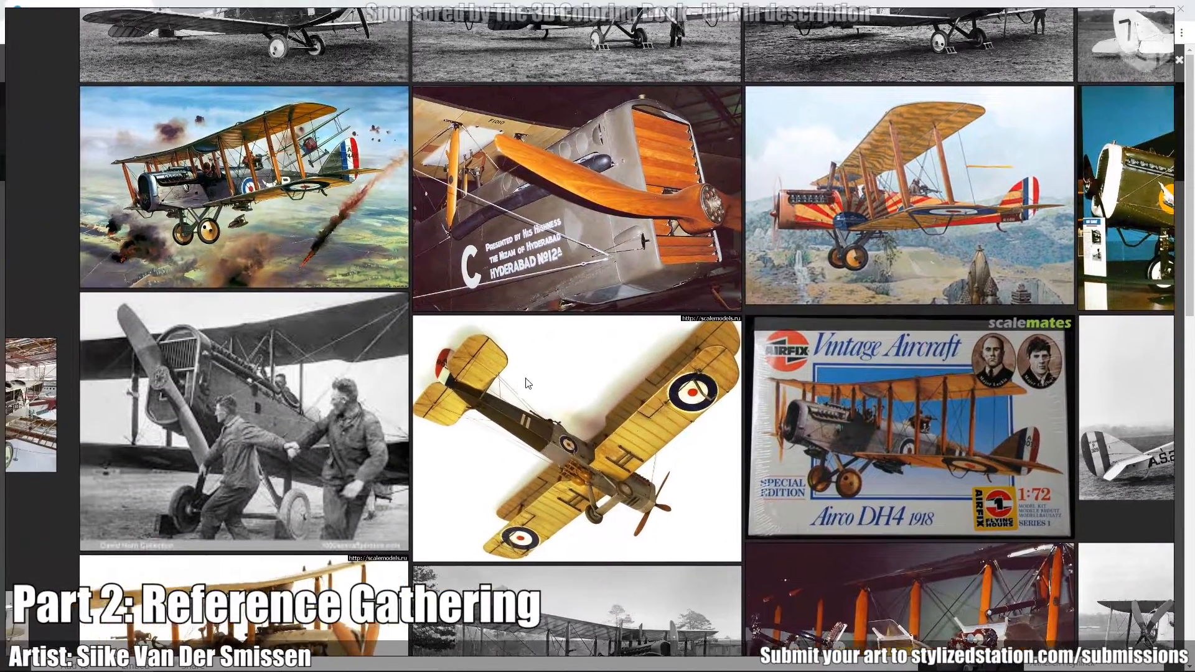
Examine the biplane references up close, comparing the exposed engine, wings, struts, propeller and radiator grille.
{"action": "middle_click_drag", "start_coordinate": [526, 379], "coordinate": [583, 372]}
{"action": "middle_click_drag", "start_coordinate": [674, 487], "coordinate": [675, 344]}
{"action": "scroll", "coordinate": [428, 517], "scroll_direction": "up", "scroll_amount": 3}
{"action": "middle_click_drag", "start_coordinate": [301, 528], "coordinate": [423, 478]}
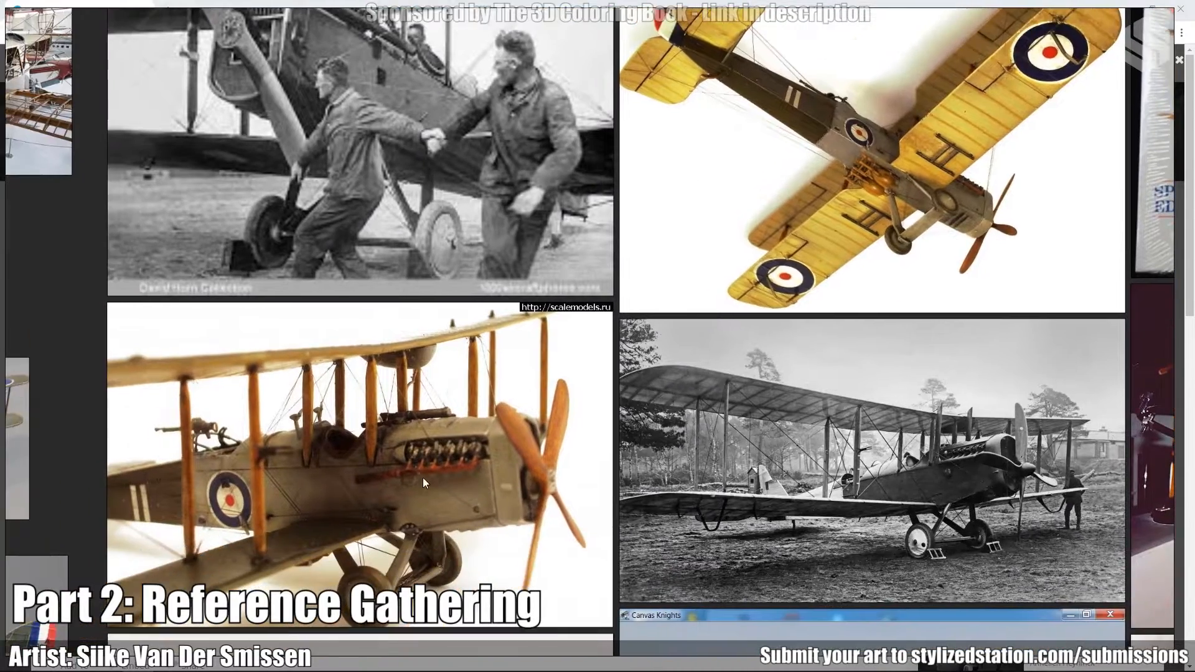
{"action": "scroll", "coordinate": [423, 477], "scroll_direction": "up", "scroll_amount": 2}
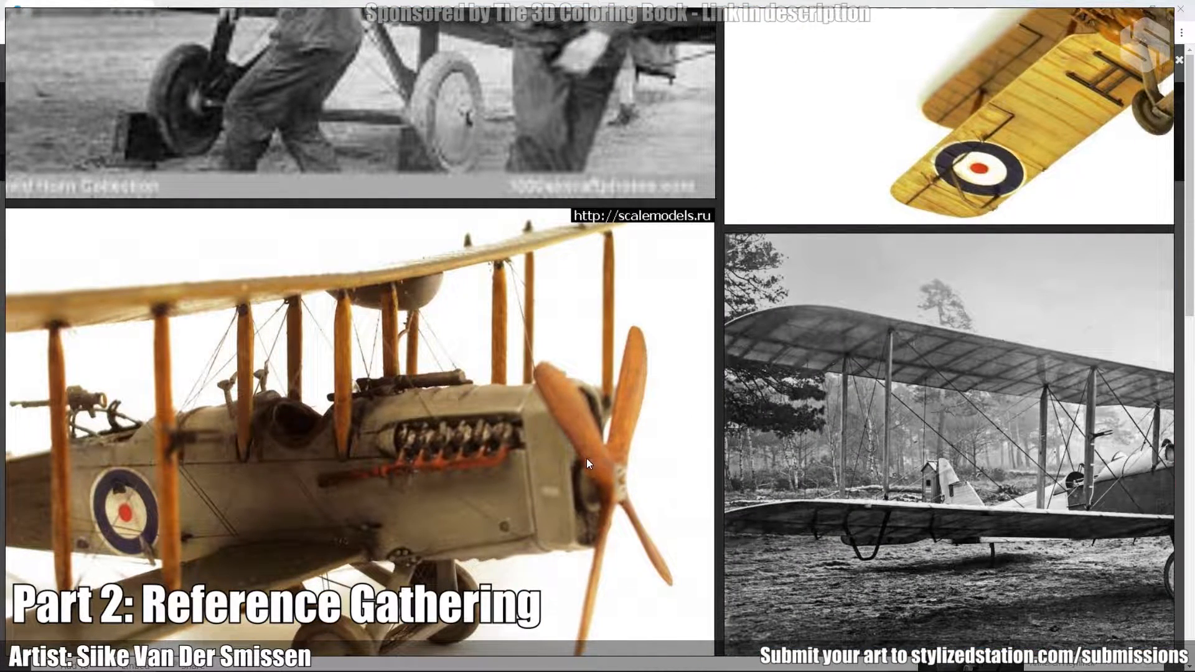
{"action": "scroll", "coordinate": [622, 442], "scroll_direction": "down", "scroll_amount": 5}
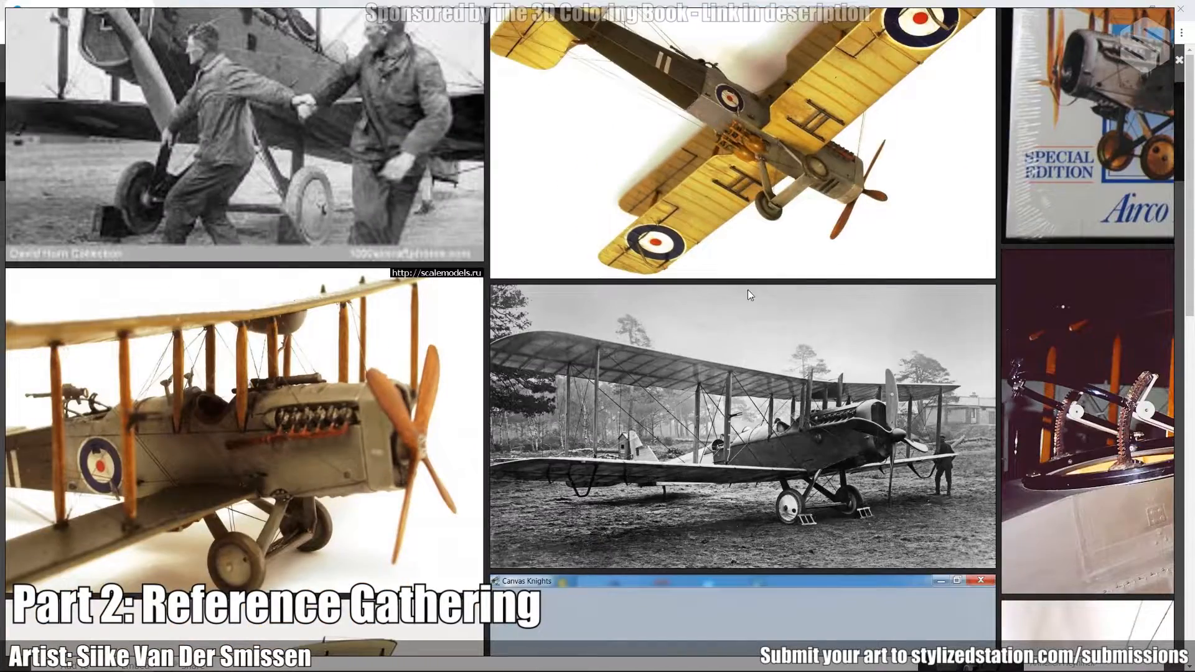
{"action": "middle_click_drag", "start_coordinate": [748, 290], "coordinate": [655, 402]}
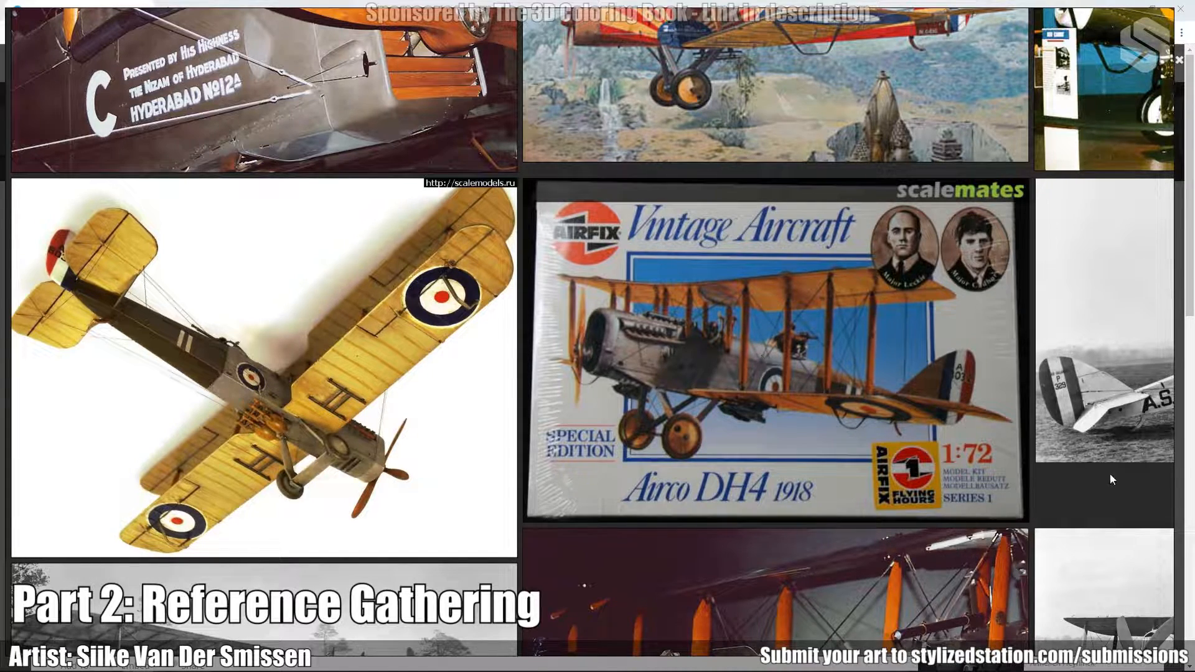
{"action": "middle_click_drag", "start_coordinate": [800, 342], "coordinate": [670, 346]}
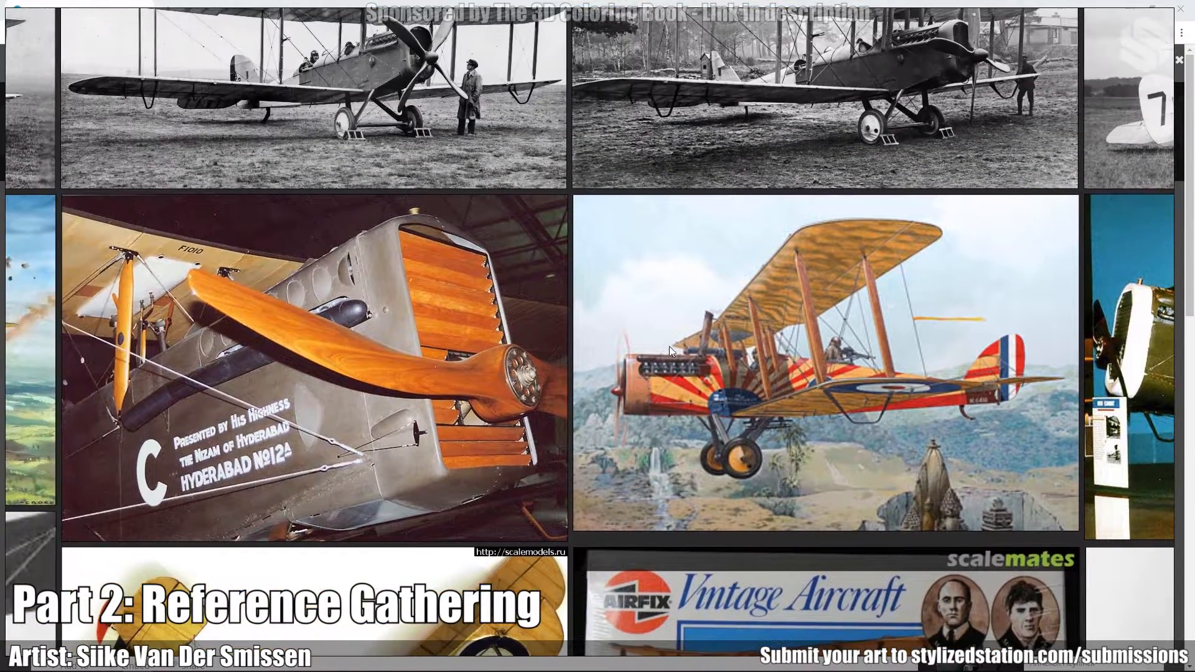
{"action": "scroll", "coordinate": [563, 315], "scroll_direction": "down", "scroll_amount": 2}
{"action": "middle_click_drag", "start_coordinate": [562, 315], "coordinate": [281, 428]}
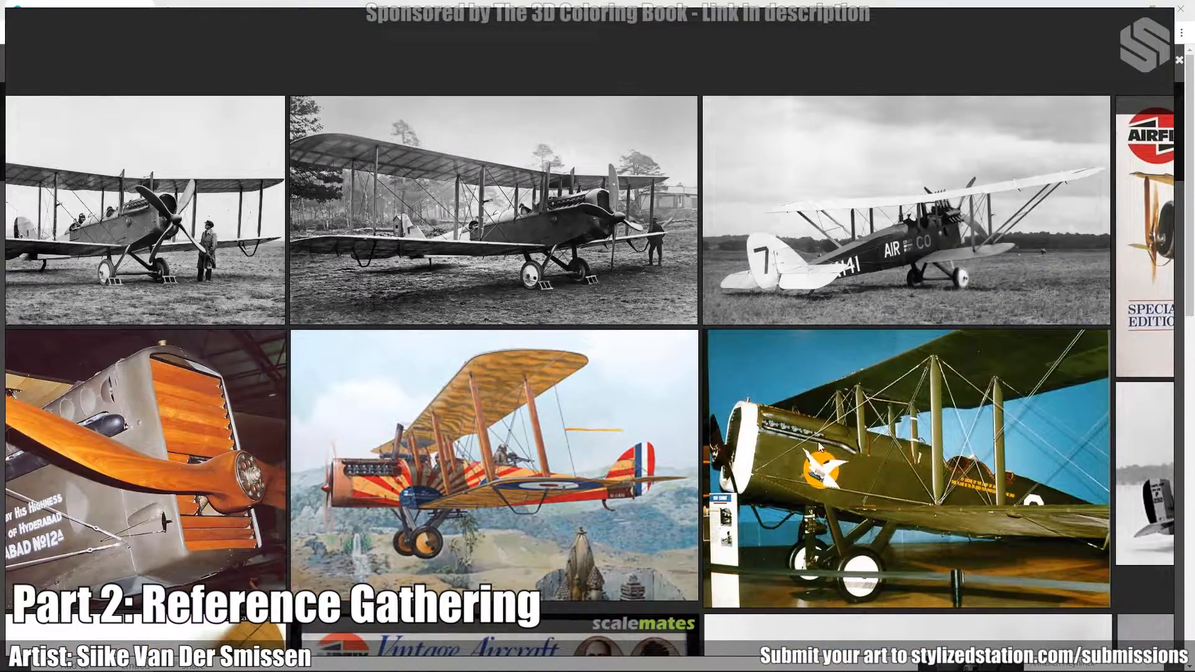
{"action": "middle_click_drag", "start_coordinate": [338, 395], "coordinate": [642, 310]}
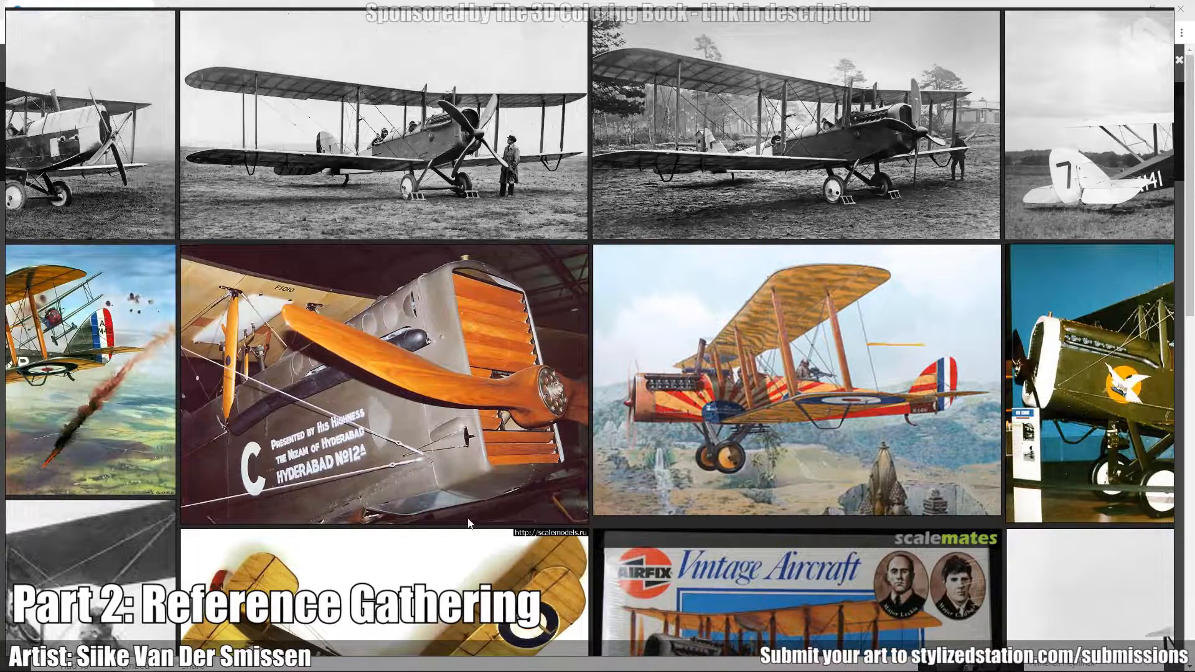
{"action": "scroll", "coordinate": [865, 473], "scroll_direction": "down", "scroll_amount": 3}
{"action": "middle_click_drag", "start_coordinate": [842, 499], "coordinate": [774, 232]}
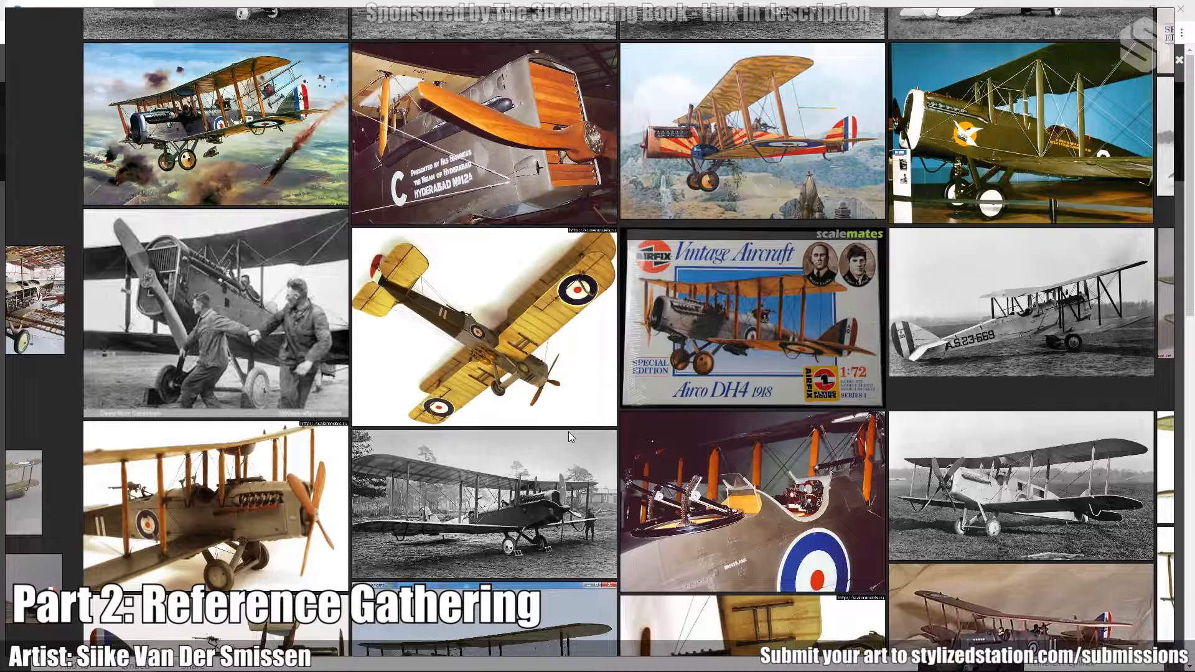
Review the whole reference board, from the main photo grid to the separate images and the collage with red sketches.
{"action": "scroll", "coordinate": [566, 432], "scroll_direction": "down", "scroll_amount": 1}
{"action": "scroll", "coordinate": [689, 471], "scroll_direction": "down", "scroll_amount": 1}
{"action": "middle_click_drag", "start_coordinate": [690, 471], "coordinate": [596, 423]}
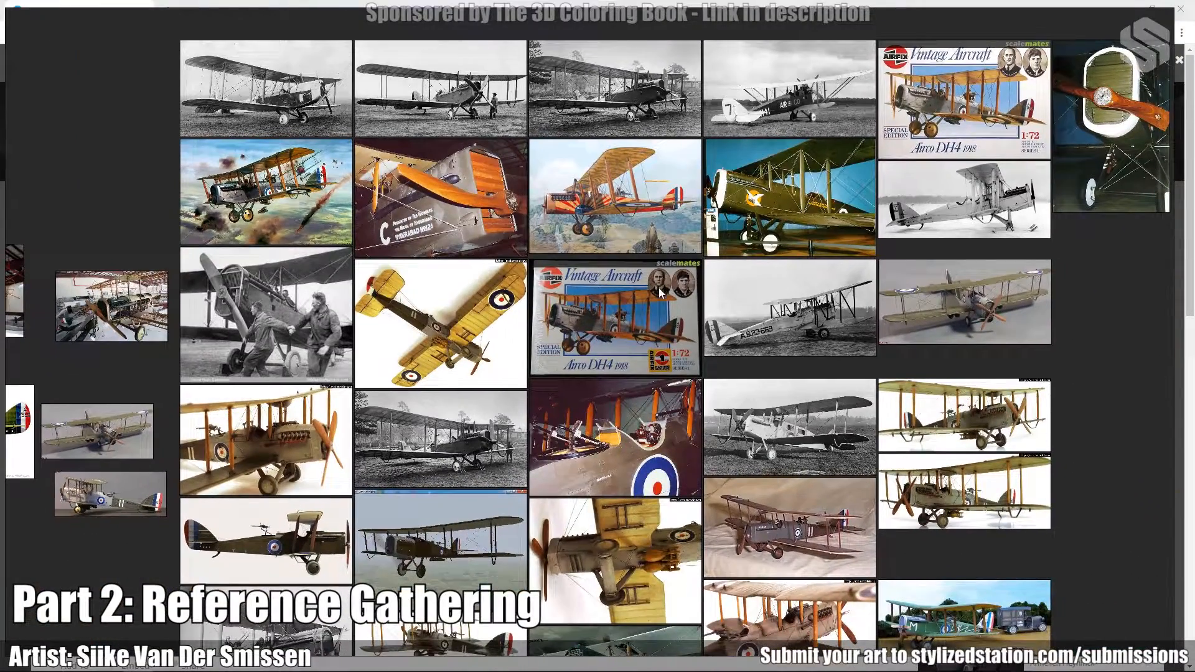
{"action": "scroll", "coordinate": [653, 297], "scroll_direction": "down", "scroll_amount": 1}
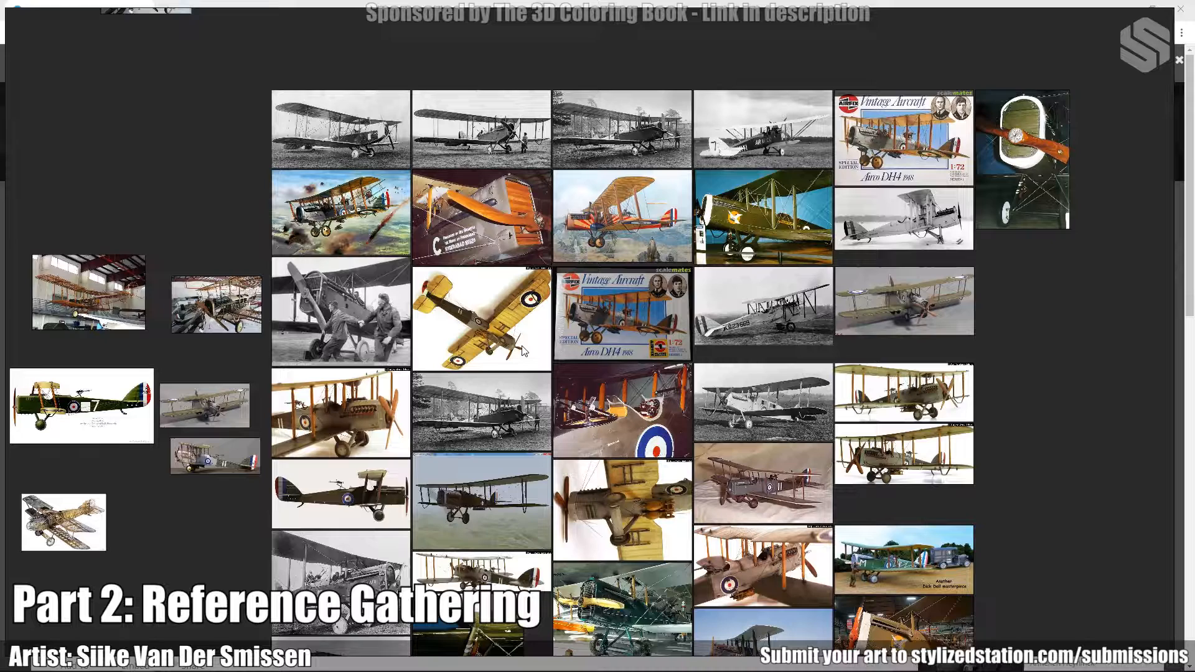
{"action": "scroll", "coordinate": [526, 368], "scroll_direction": "down", "scroll_amount": 1}
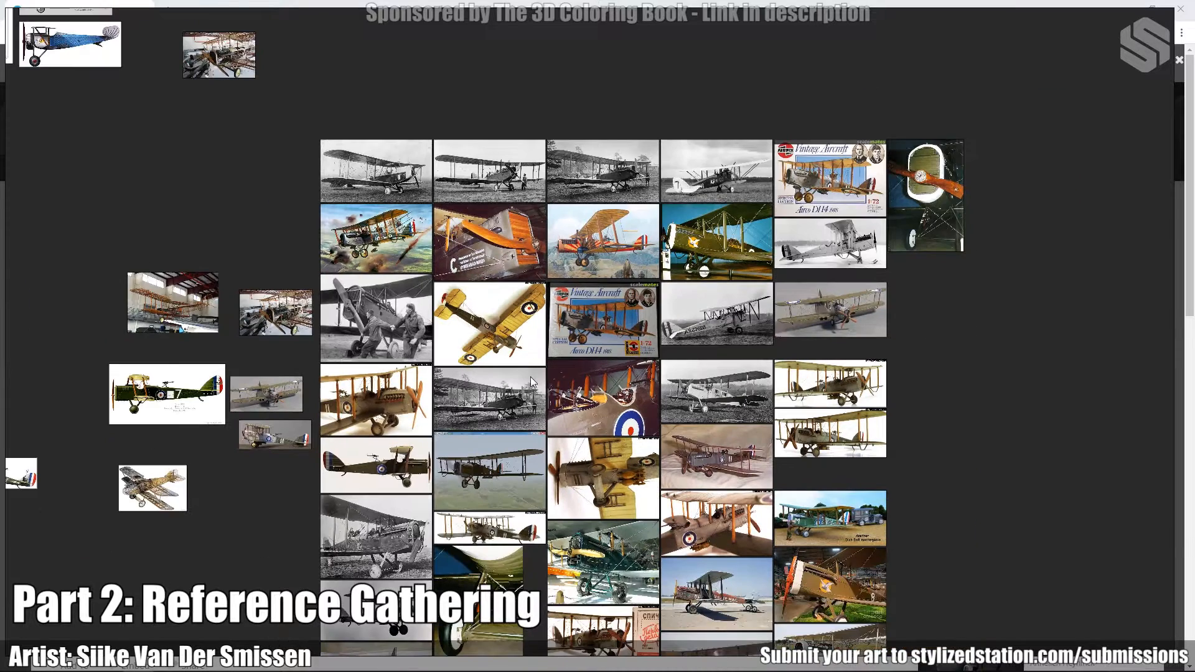
{"action": "middle_click_drag", "start_coordinate": [556, 387], "coordinate": [545, 270]}
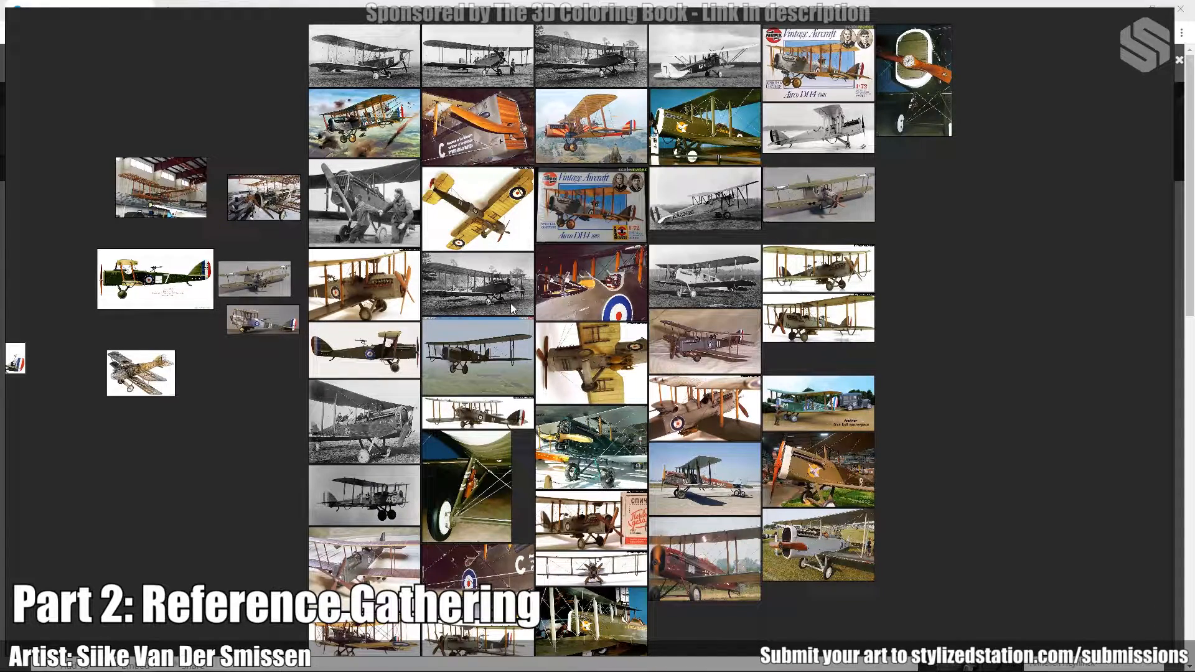
{"action": "middle_click_drag", "start_coordinate": [494, 219], "coordinate": [539, 408]}
{"action": "scroll", "coordinate": [490, 315], "scroll_direction": "down", "scroll_amount": 2}
{"action": "middle_click_drag", "start_coordinate": [526, 338], "coordinate": [542, 156]}
{"action": "middle_click_drag", "start_coordinate": [344, 272], "coordinate": [546, 321]}
{"action": "left_click_drag", "start_coordinate": [158, 346], "coordinate": [506, 447]}
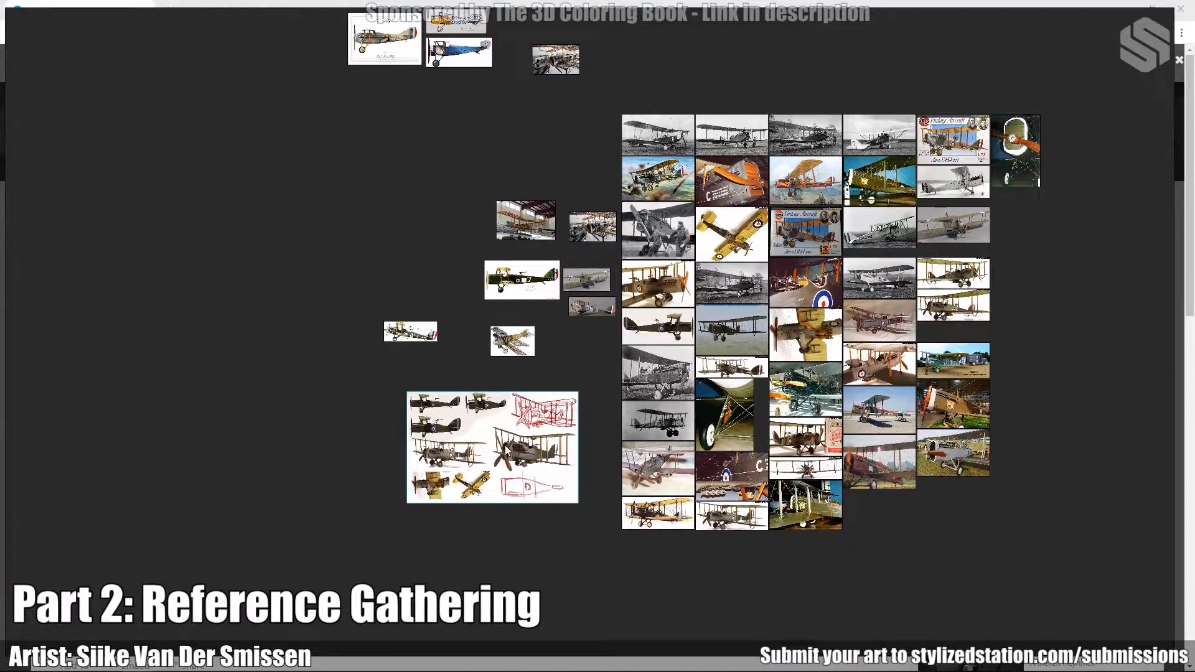
Examine the collage's side-view proportion variations, reshaped biplane photo and red concept sketches.
{"action": "scroll", "coordinate": [503, 459], "scroll_direction": "up", "scroll_amount": 10}
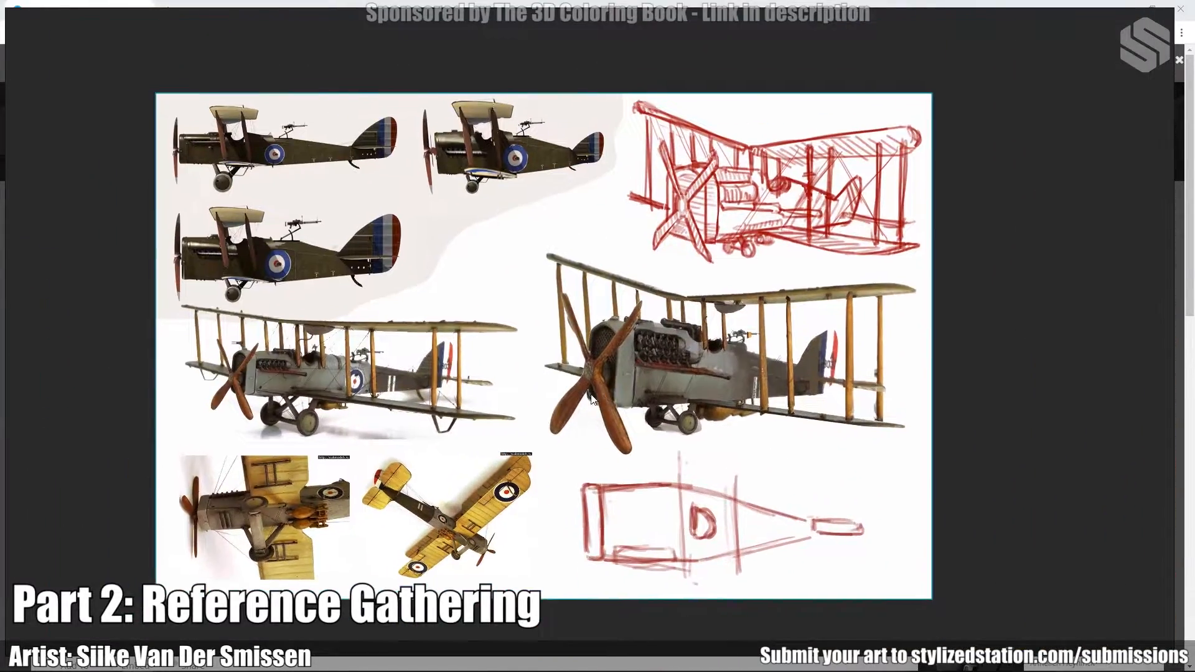
{"action": "scroll", "coordinate": [592, 398], "scroll_direction": "up", "scroll_amount": 2}
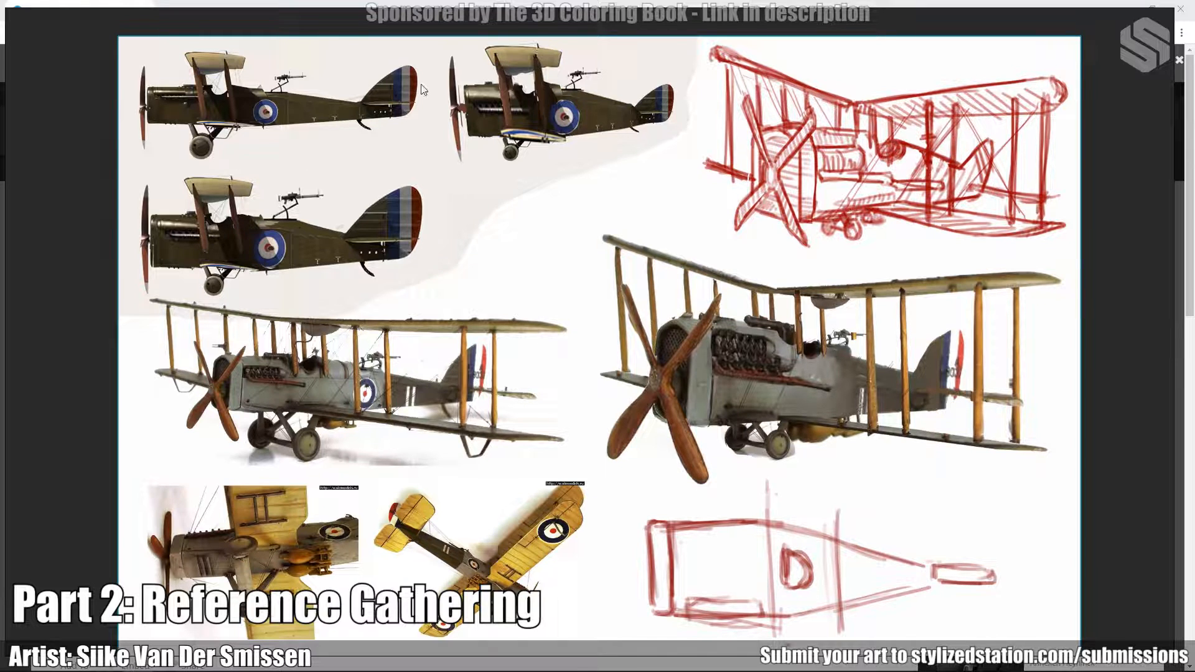
{"action": "middle_click_drag", "start_coordinate": [342, 133], "coordinate": [389, 195]}
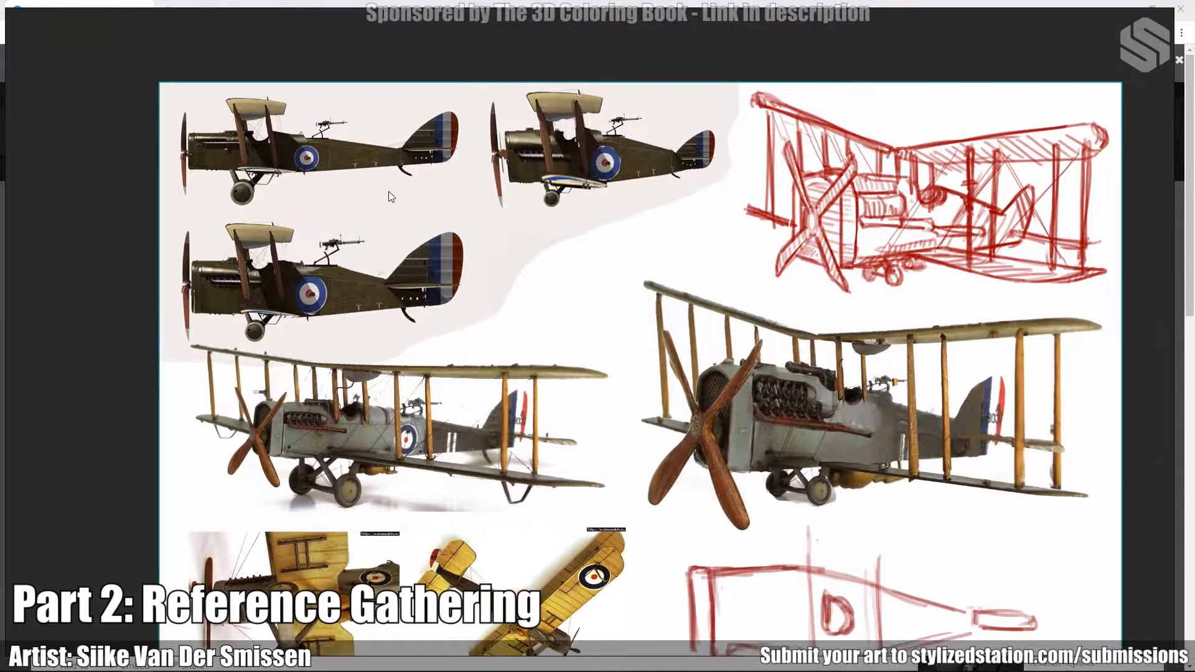
{"action": "scroll", "coordinate": [323, 249], "scroll_direction": "up", "scroll_amount": 2}
{"action": "middle_click_drag", "start_coordinate": [325, 252], "coordinate": [443, 361]}
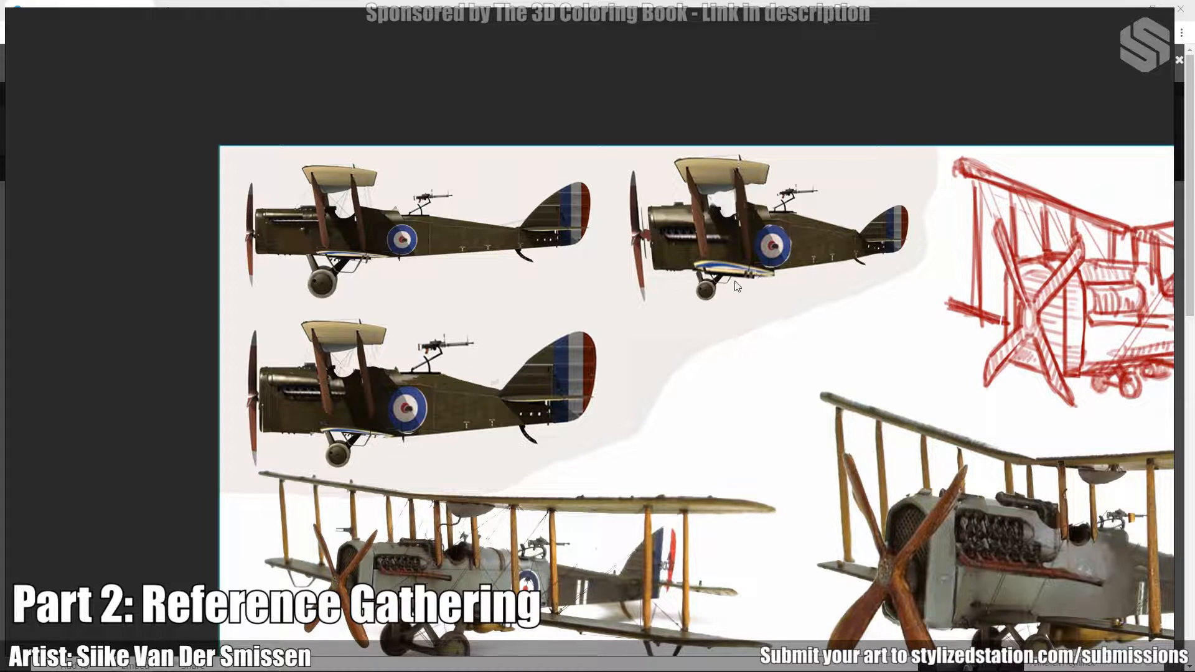
{"action": "middle_click_drag", "start_coordinate": [753, 239], "coordinate": [668, 308]}
{"action": "scroll", "coordinate": [611, 333], "scroll_direction": "up", "scroll_amount": 3}
{"action": "scroll", "coordinate": [624, 354], "scroll_direction": "down", "scroll_amount": 2}
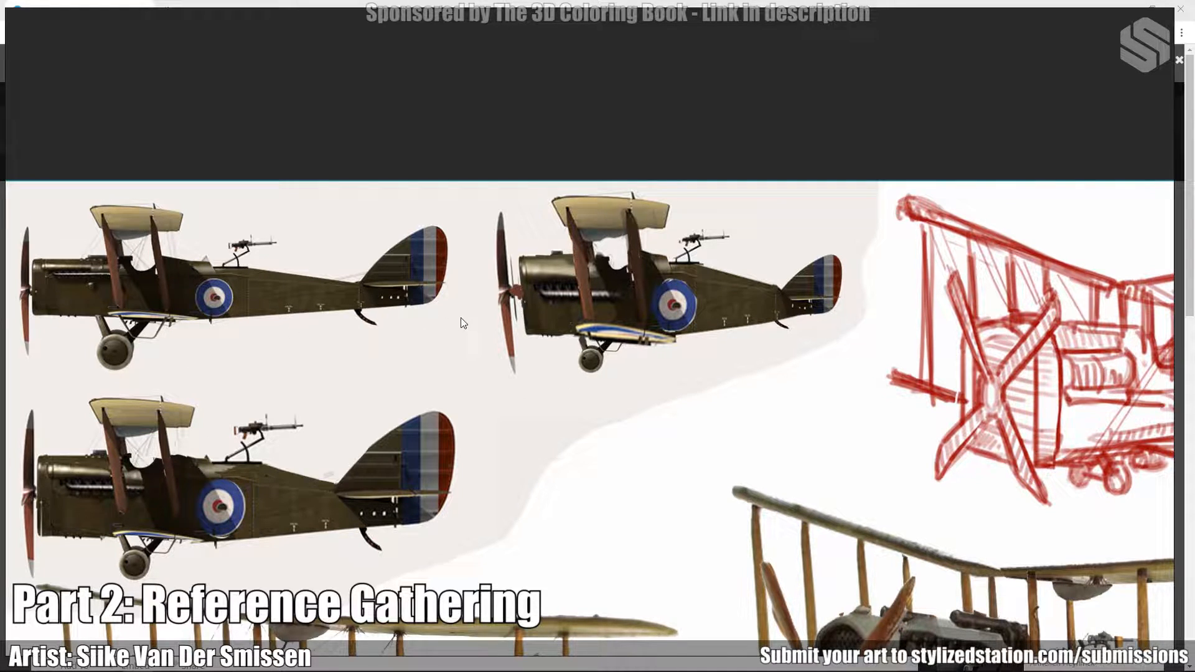
{"action": "scroll", "coordinate": [500, 382], "scroll_direction": "down", "scroll_amount": 2}
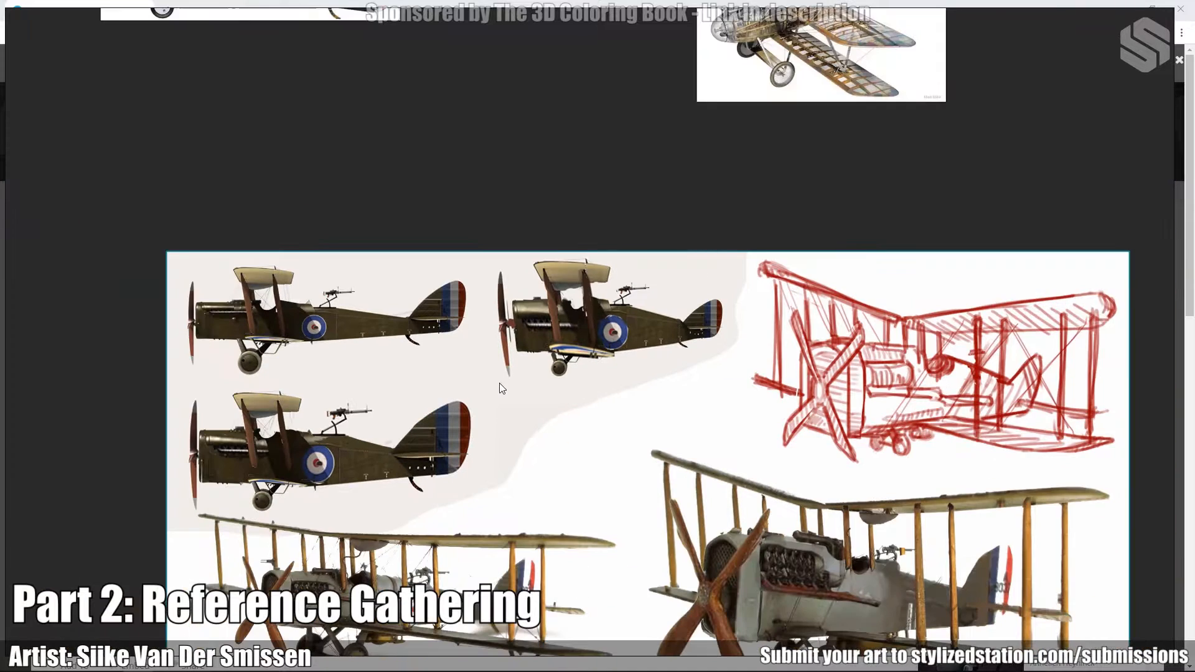
{"action": "middle_click_drag", "start_coordinate": [448, 387], "coordinate": [469, 339]}
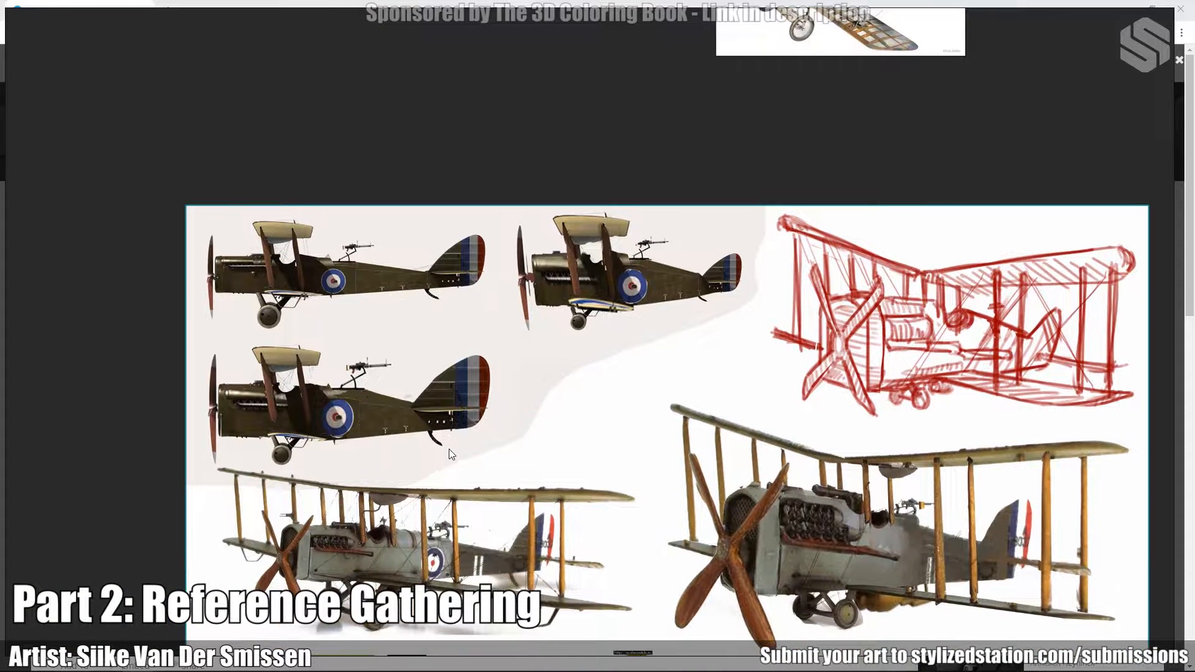
{"action": "middle_click_drag", "start_coordinate": [452, 484], "coordinate": [459, 428]}
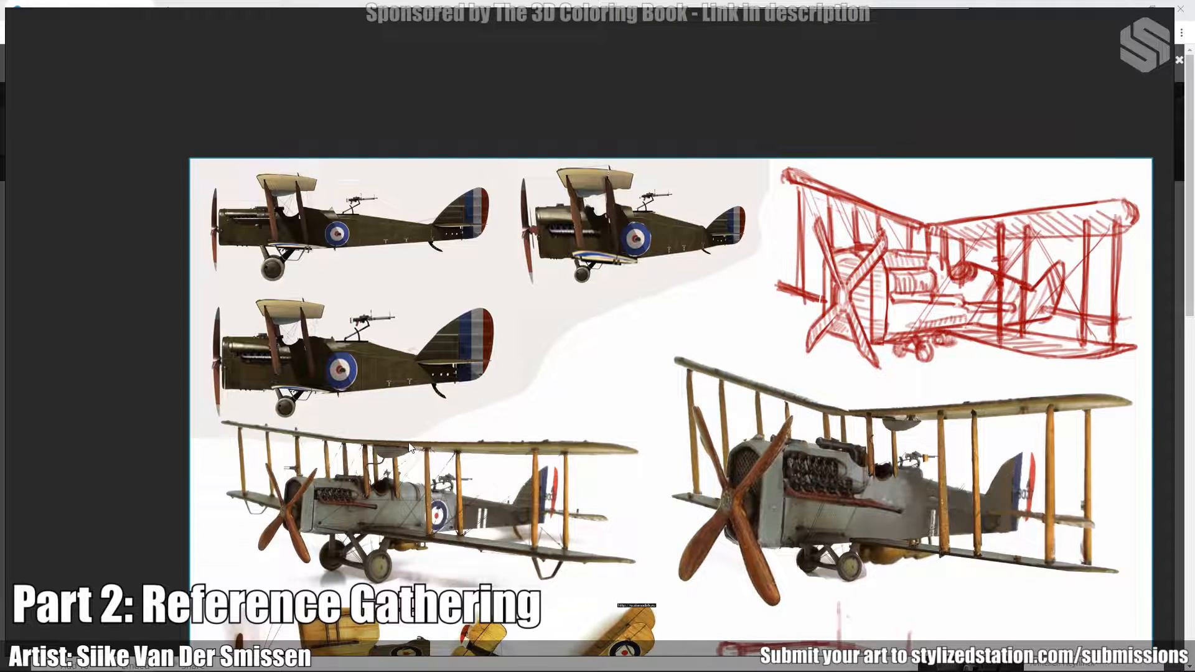
Compare the original grey Airco biplane photo with its reshaped, shortened version in the reference collage.
{"action": "scroll", "coordinate": [409, 446], "scroll_direction": "down", "scroll_amount": 1}
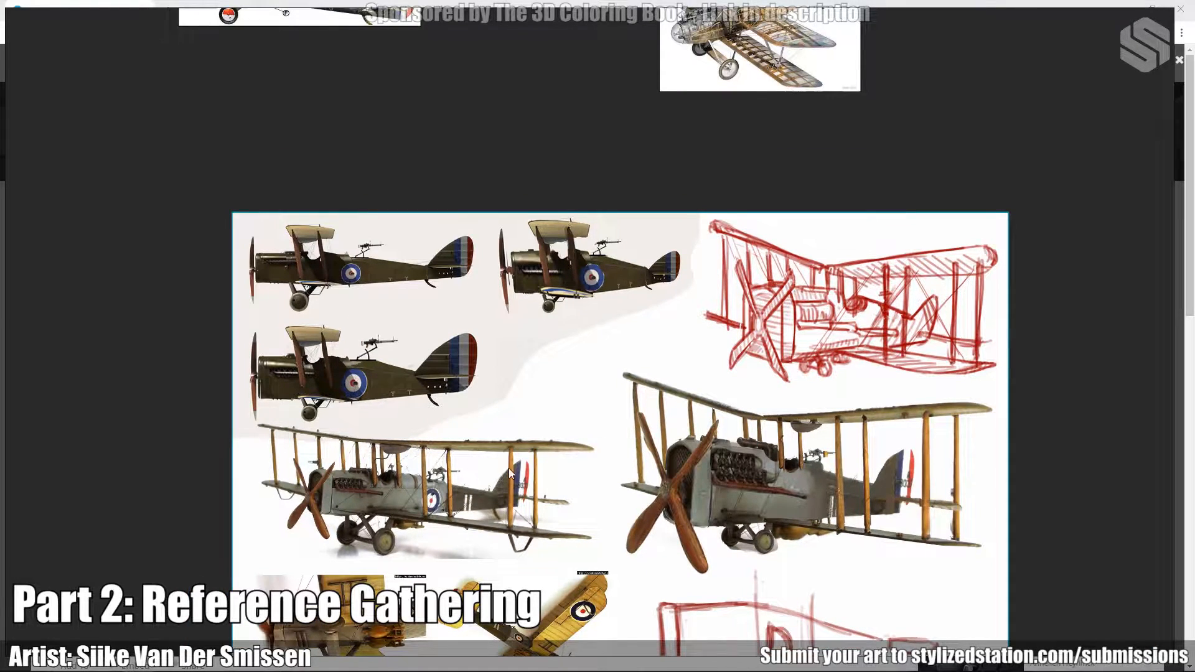
{"action": "middle_click_drag", "start_coordinate": [509, 470], "coordinate": [498, 376]}
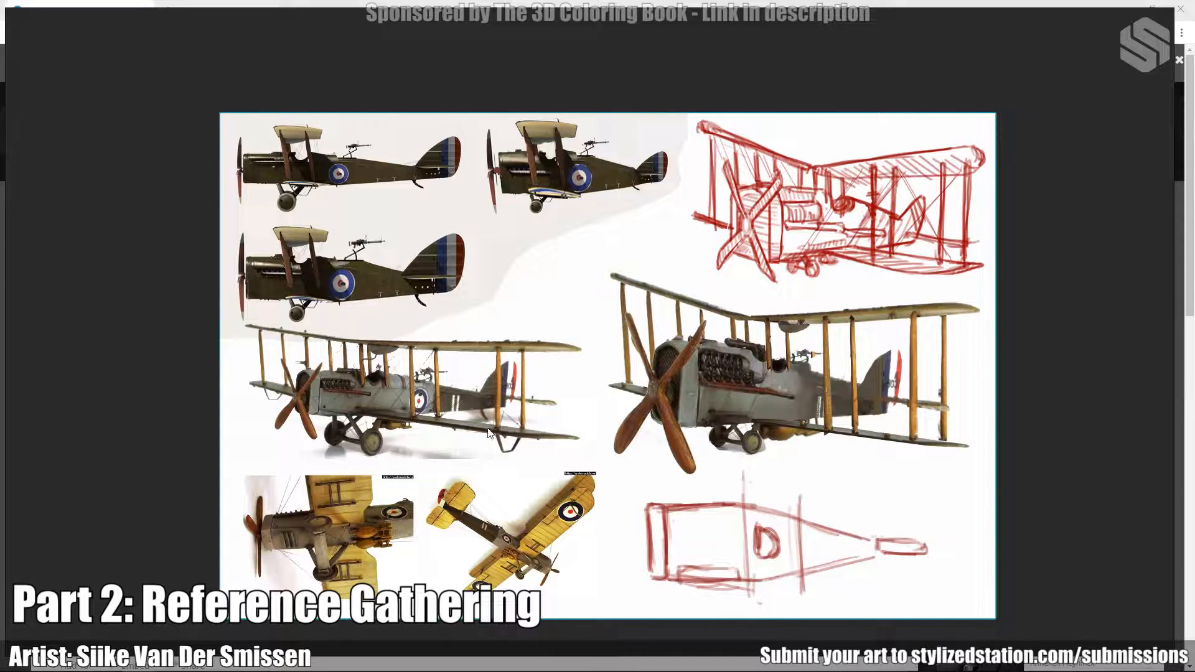
{"action": "middle_click_drag", "start_coordinate": [498, 408], "coordinate": [487, 377]}
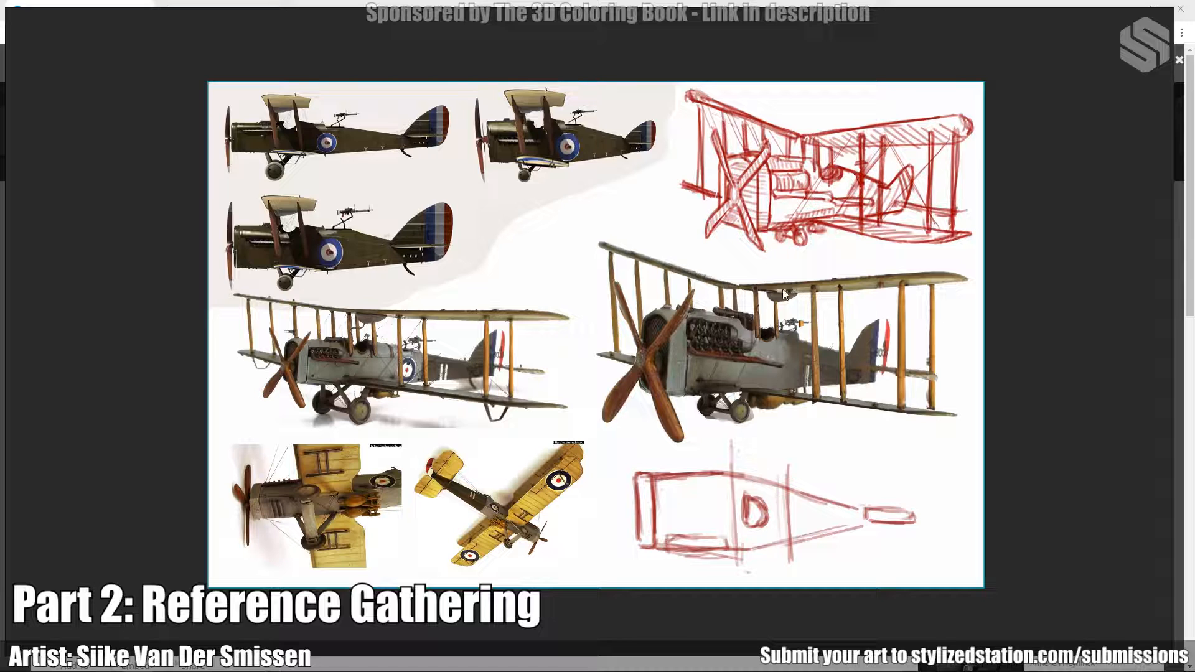
{"action": "middle_click_drag", "start_coordinate": [732, 333], "coordinate": [713, 346]}
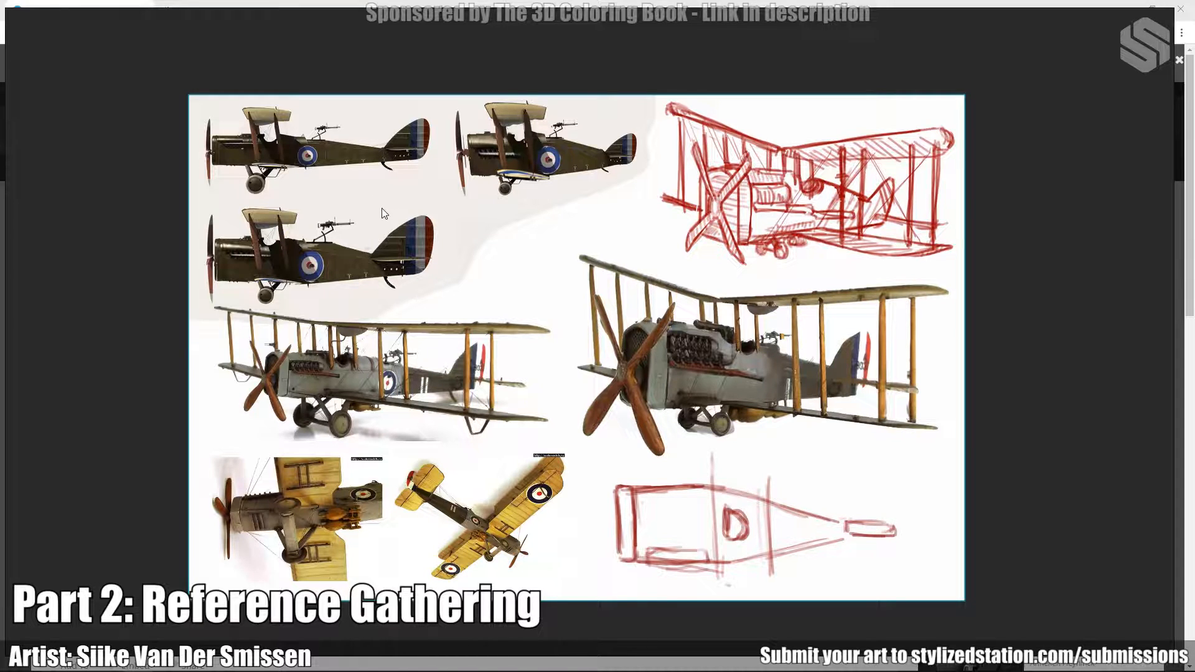
{"action": "scroll", "coordinate": [384, 402], "scroll_direction": "up", "scroll_amount": 5}
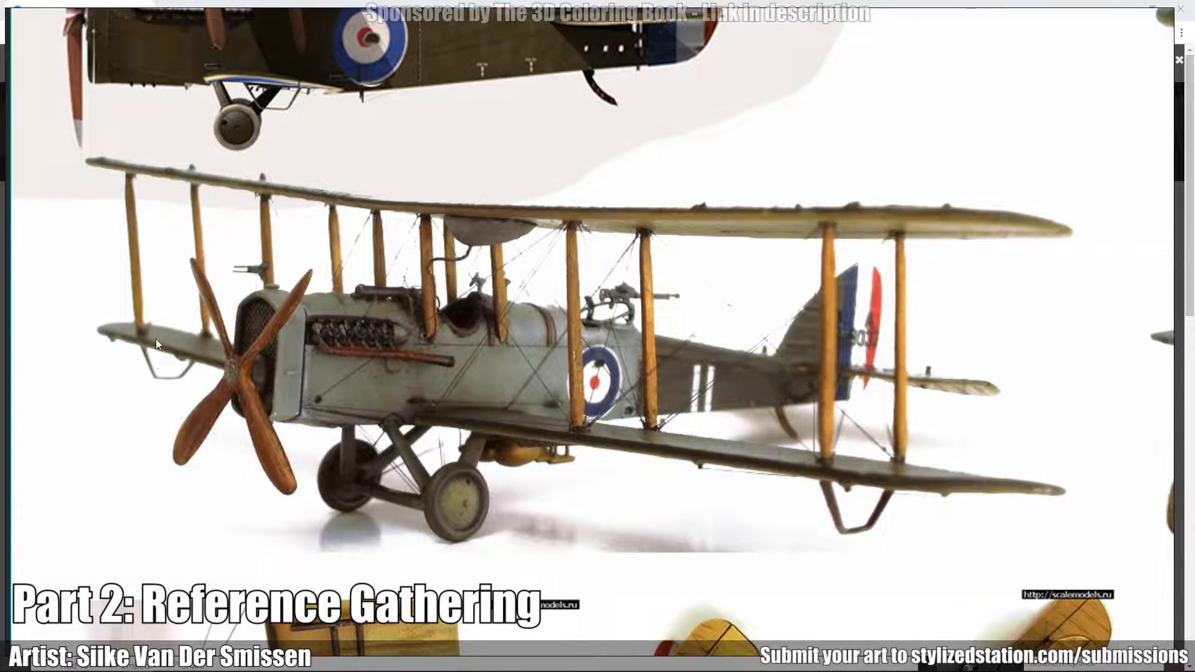
{"action": "scroll", "coordinate": [550, 369], "scroll_direction": "down", "scroll_amount": 5}
{"action": "scroll", "coordinate": [622, 413], "scroll_direction": "up", "scroll_amount": 4}
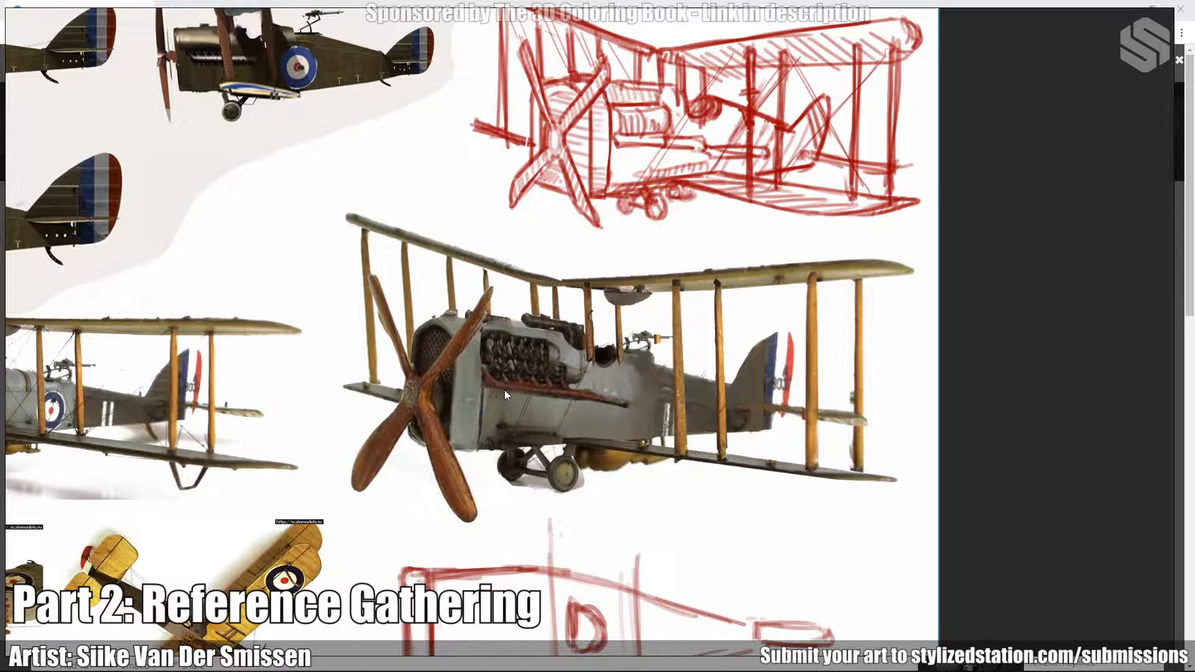
Examine the red three-quarter concept sketch together with the reshaped biplane photo below it.
{"action": "middle_click_drag", "start_coordinate": [679, 195], "coordinate": [620, 350]}
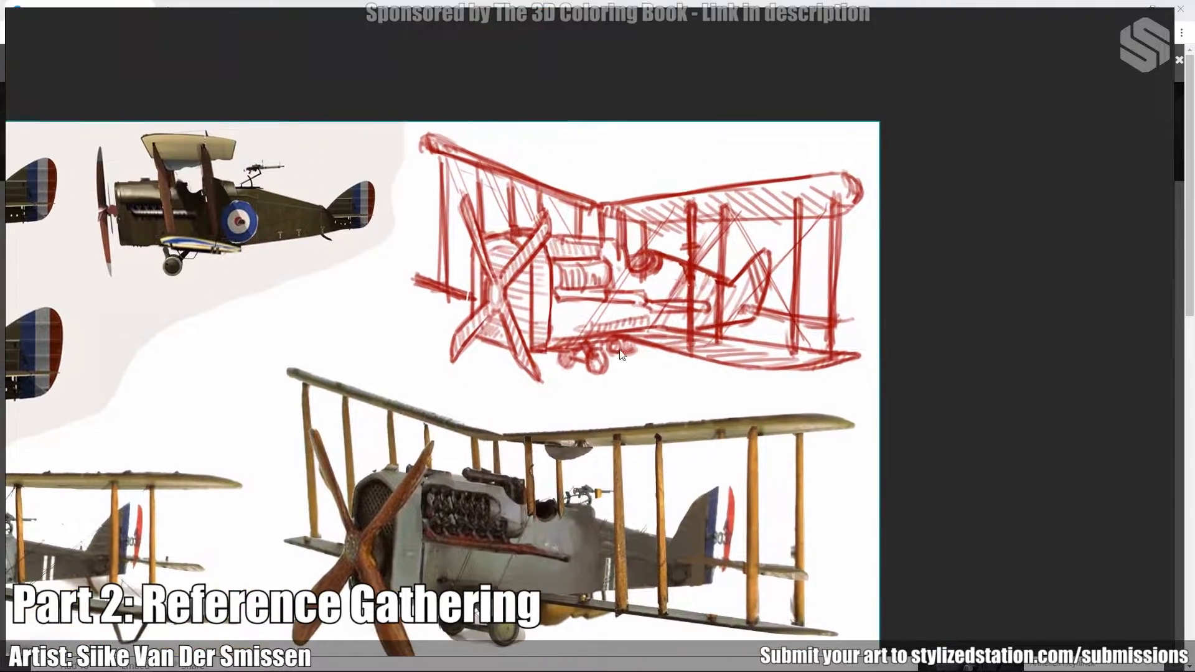
{"action": "scroll", "coordinate": [627, 272], "scroll_direction": "down", "scroll_amount": 2}
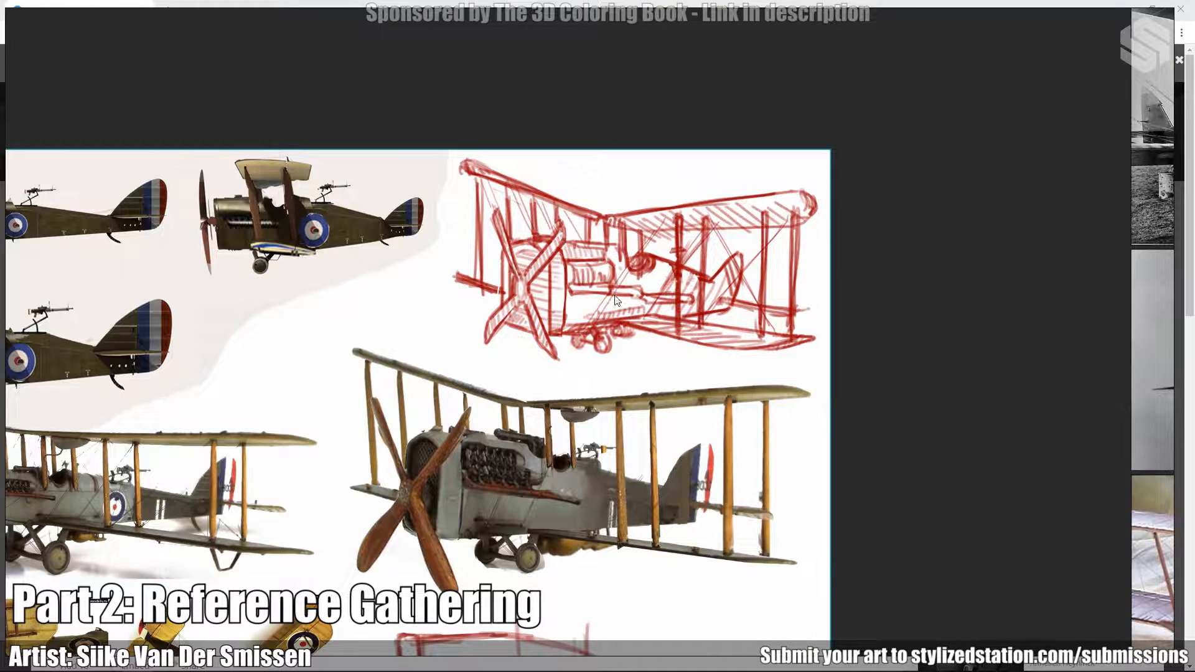
{"action": "scroll", "coordinate": [576, 330], "scroll_direction": "down", "scroll_amount": 2}
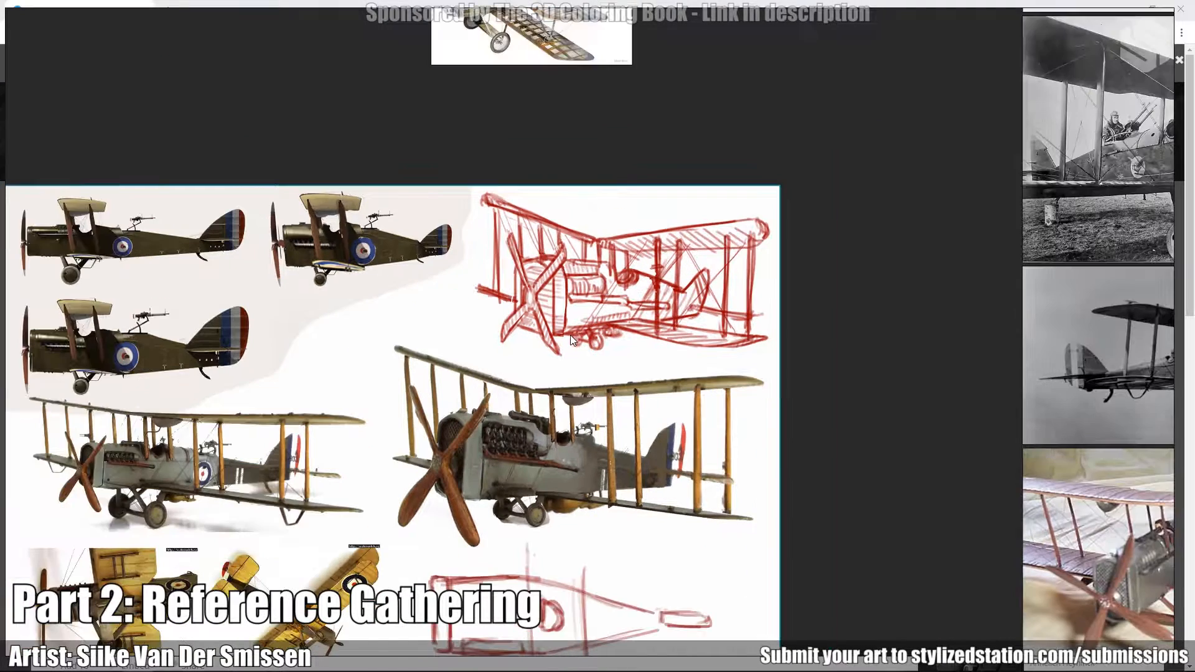
{"action": "scroll", "coordinate": [569, 291], "scroll_direction": "up", "scroll_amount": 6}
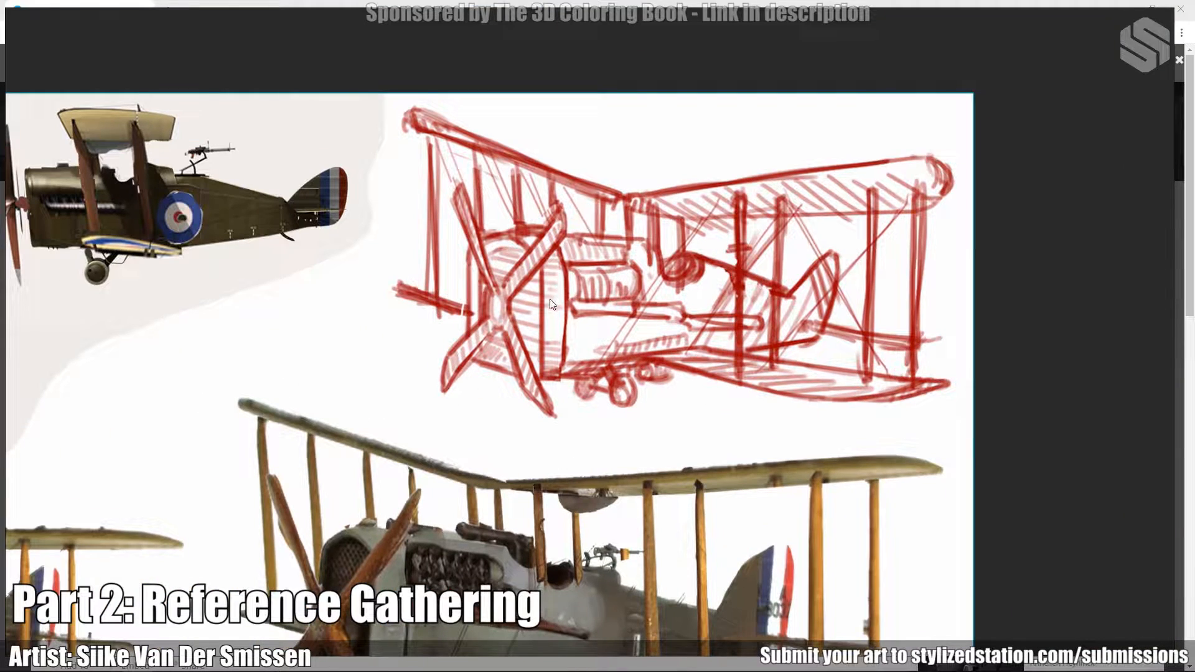
{"action": "scroll", "coordinate": [551, 303], "scroll_direction": "down", "scroll_amount": 1}
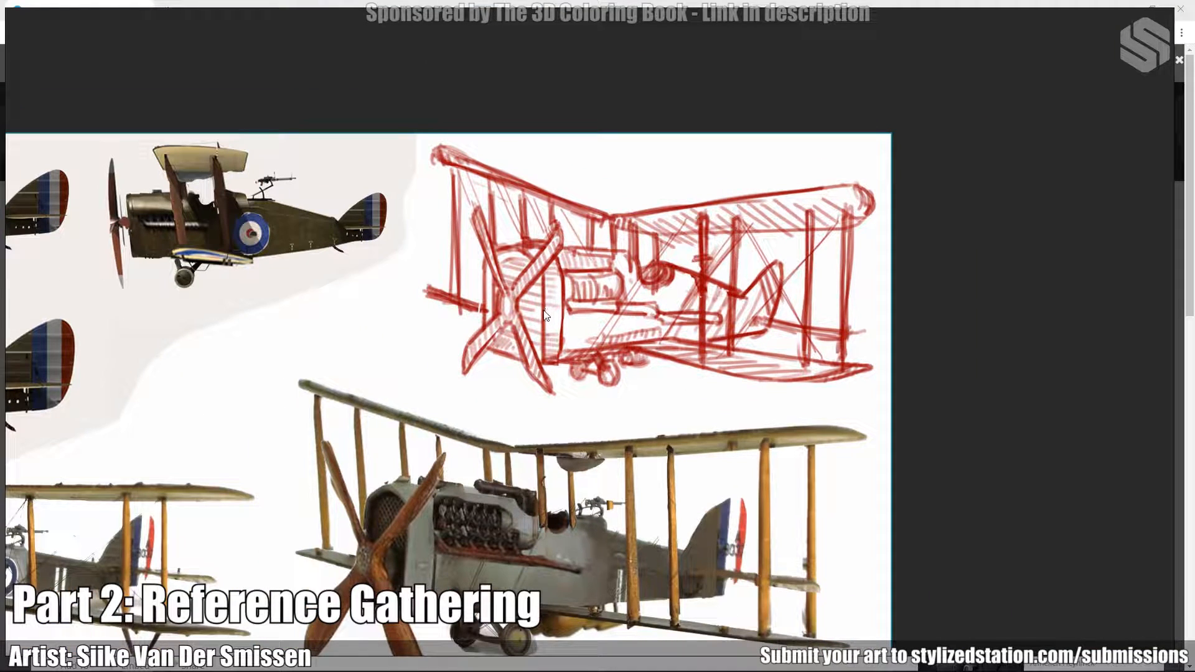
{"action": "scroll", "coordinate": [514, 335], "scroll_direction": "down", "scroll_amount": 2}
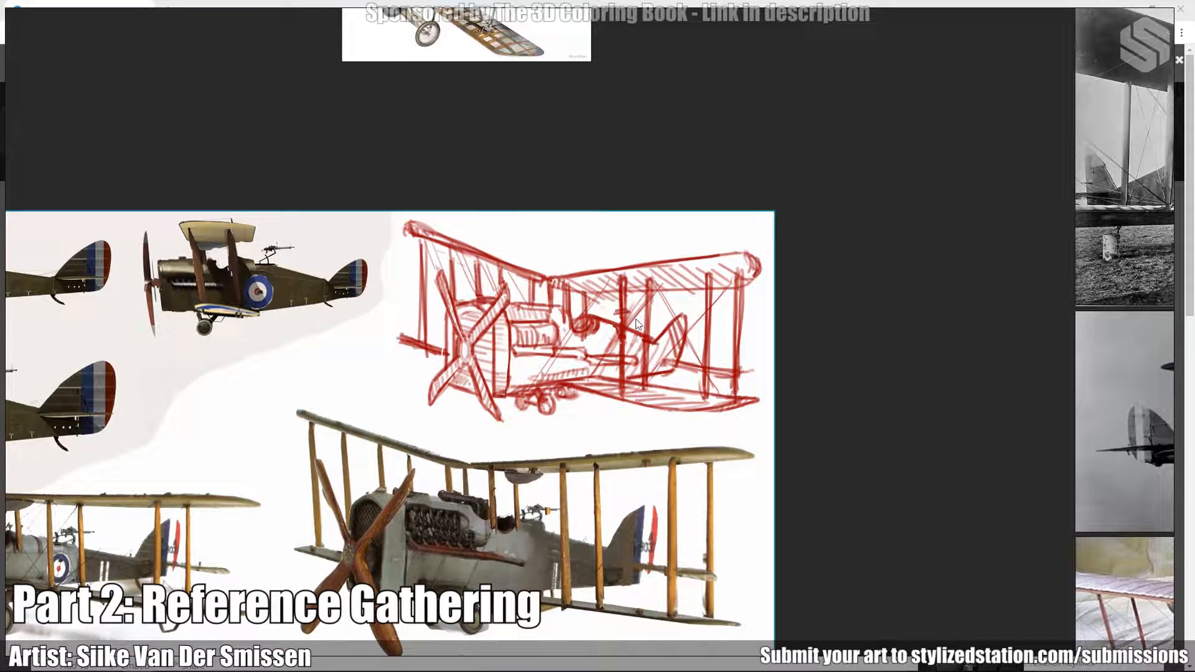
{"action": "scroll", "coordinate": [649, 326], "scroll_direction": "down", "scroll_amount": 2}
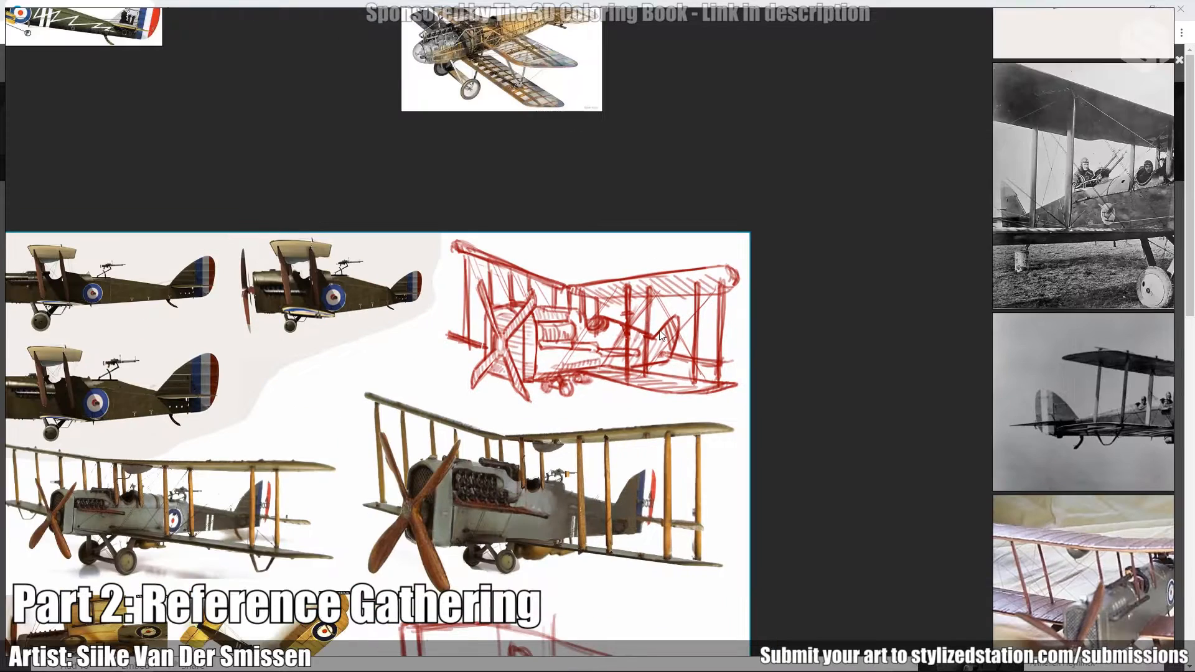
Narrow the reference window beside the Sketchfab page and show the stylized biplane model in full screen.
{"action": "mouse_move", "coordinate": [650, 364]}
{"action": "middle_mouse_down"}
{"action": "mouse_move", "coordinate": [509, 338]}
{"action": "mouse_move", "coordinate": [520, 261]}
{"action": "mouse_move", "coordinate": [400, 275]}
{"action": "middle_mouse_up"}
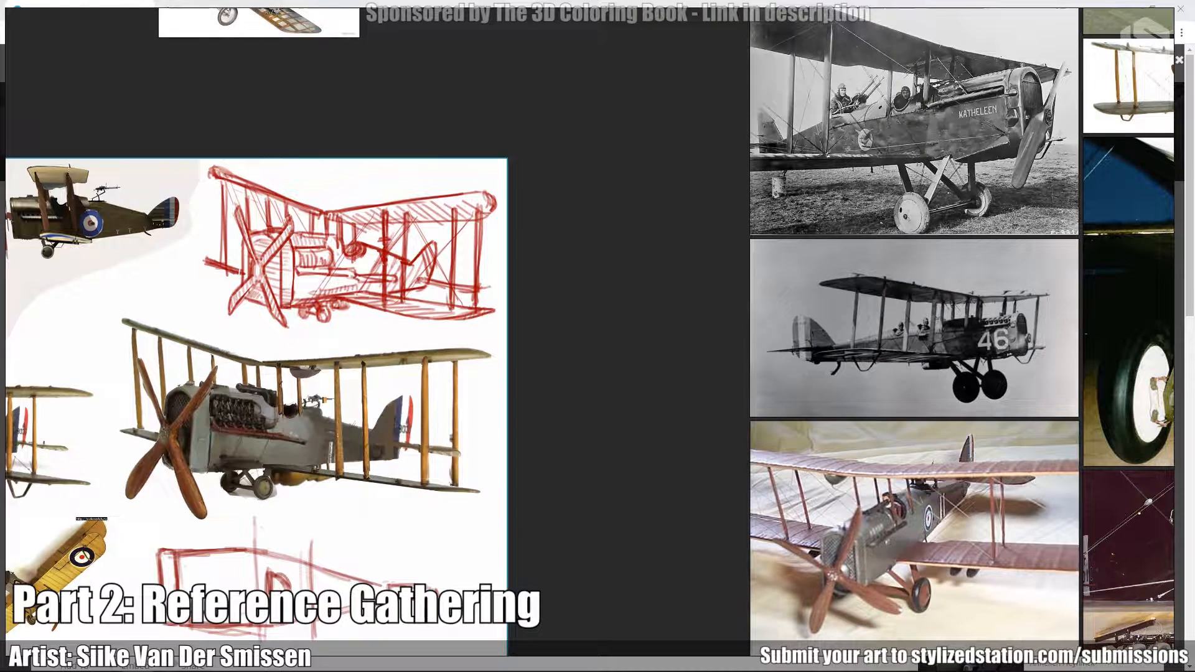
{"action": "left_click_drag", "start_coordinate": [1174, 262], "coordinate": [518, 277]}
{"action": "left_click_drag", "start_coordinate": [929, 105], "coordinate": [846, 14]}
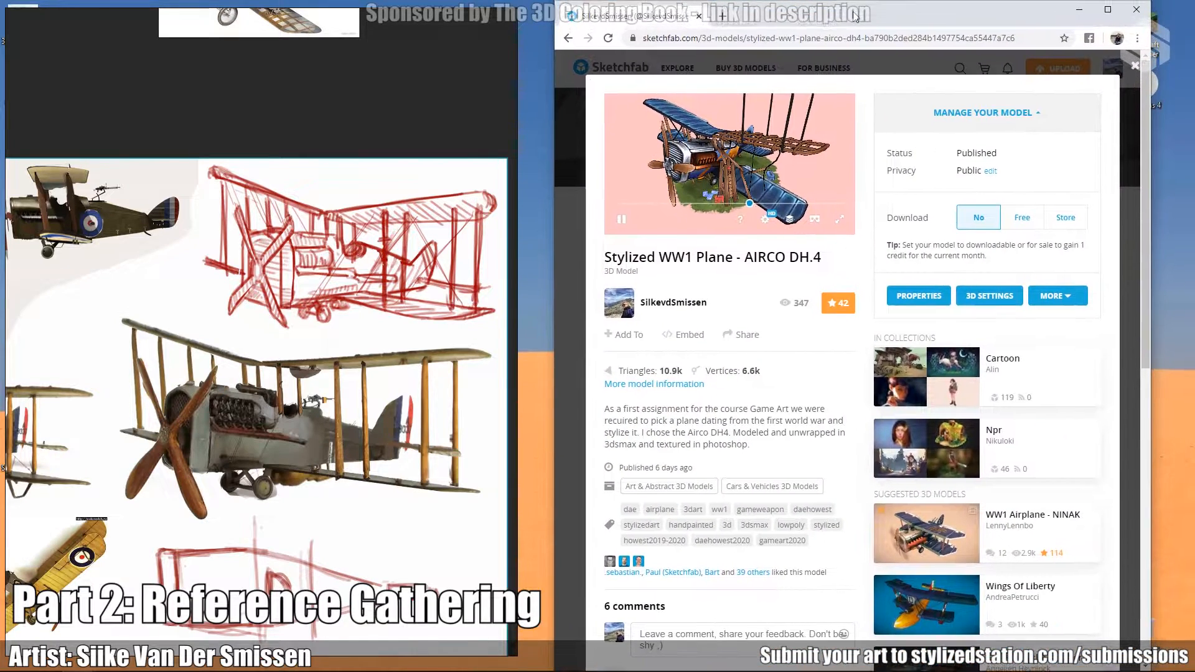
{"action": "left_click", "coordinate": [839, 219]}
Place the references beside the stylized model and turn the model to compare it with the red sketch and reshaped photo.
{"action": "right_click_drag", "start_coordinate": [363, 140], "coordinate": [143, 165]}
{"action": "scroll", "coordinate": [461, 266], "scroll_direction": "down", "scroll_amount": 2}
{"action": "right_click_drag", "start_coordinate": [461, 266], "coordinate": [693, 289]}
{"action": "left_click_drag", "start_coordinate": [692, 289], "coordinate": [641, 290]}
{"action": "right_click_drag", "start_coordinate": [188, 229], "coordinate": [222, 247]}
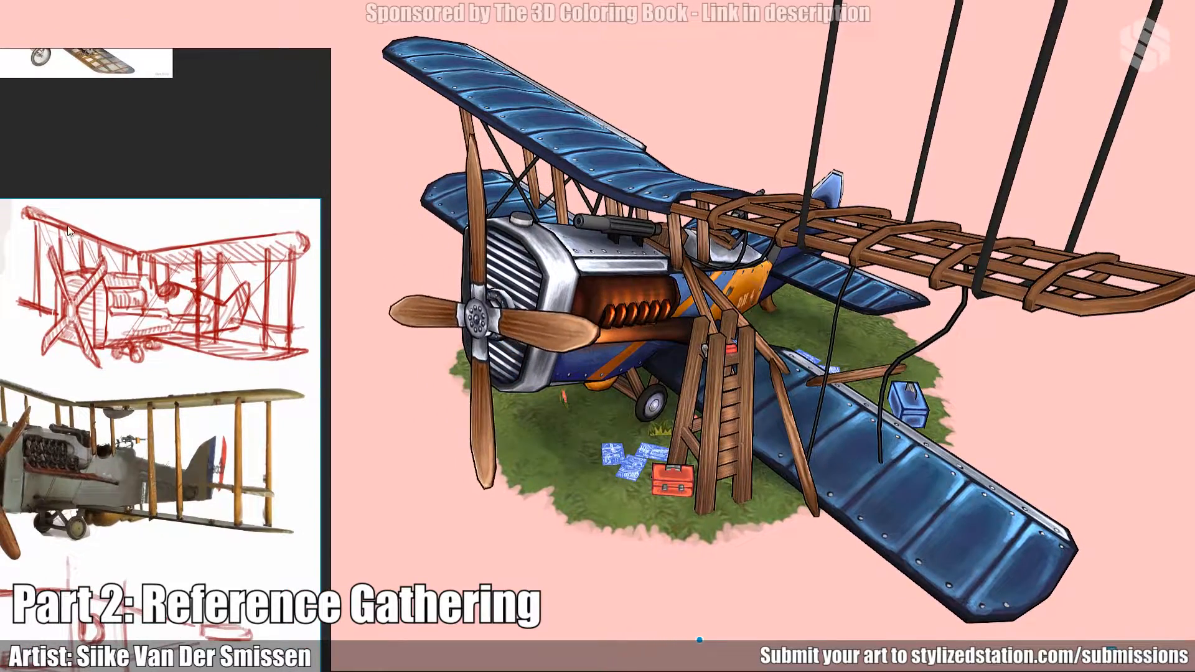
{"action": "mouse_move", "coordinate": [519, 424]}
{"action": "left_mouse_down"}
{"action": "mouse_move", "coordinate": [537, 418]}
{"action": "mouse_move", "coordinate": [523, 427]}
{"action": "left_mouse_up"}
{"action": "left_click_drag", "start_coordinate": [598, 495], "coordinate": [592, 431]}
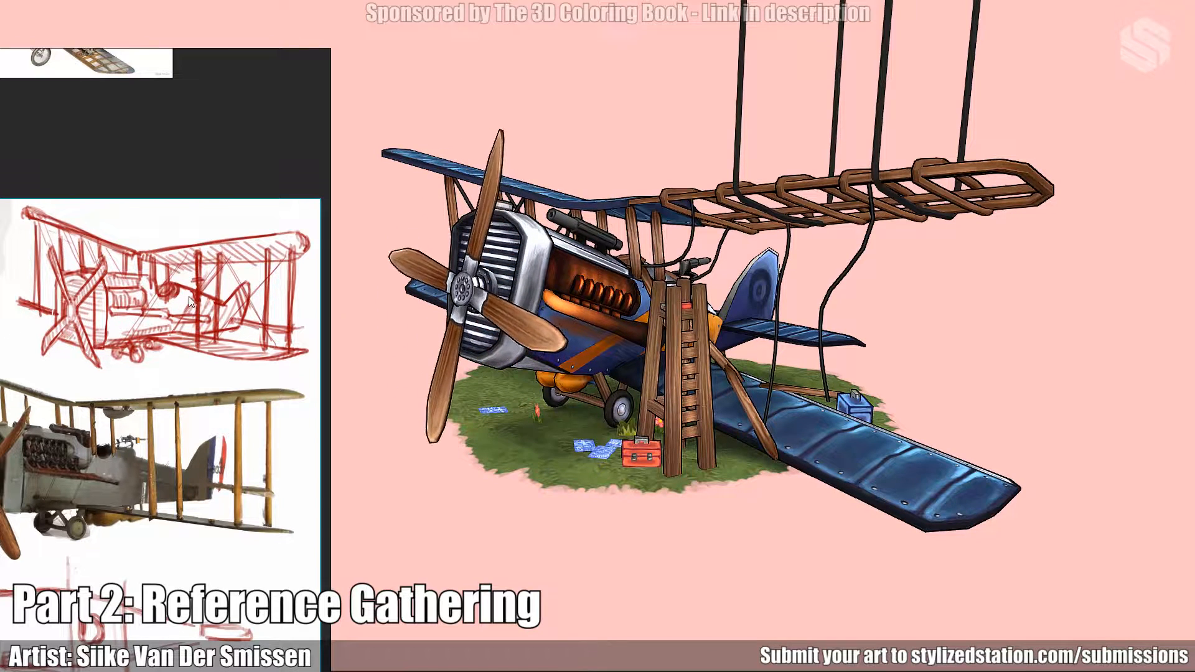
{"action": "left_click_drag", "start_coordinate": [639, 373], "coordinate": [660, 423]}
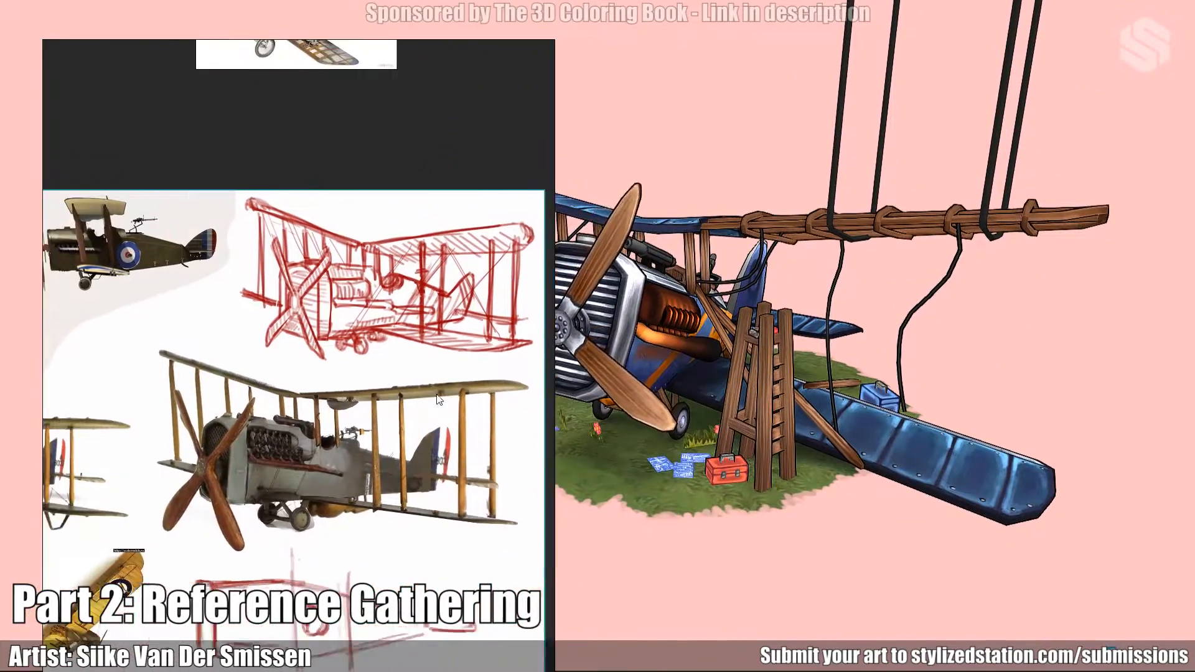
Widen the reference window over the model and look over the collage and surrounding reference photos.
{"action": "right_click_drag", "start_coordinate": [437, 395], "coordinate": [648, 383]}
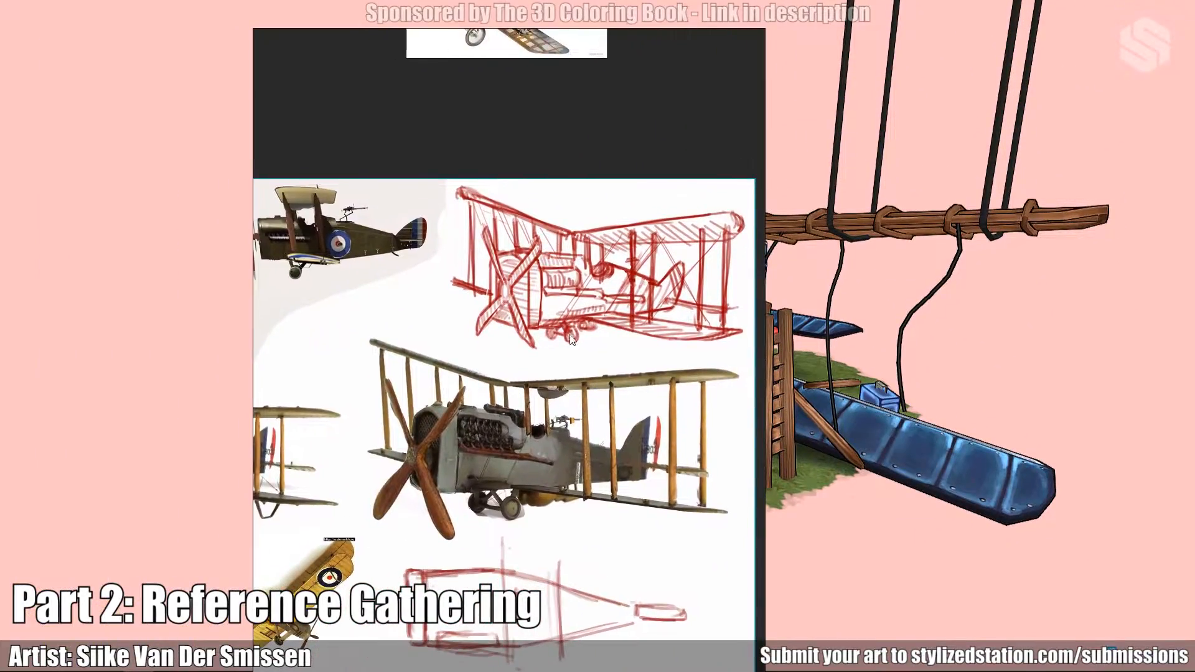
{"action": "left_click_drag", "start_coordinate": [253, 358], "coordinate": [59, 357]}
{"action": "right_click_drag", "start_coordinate": [271, 360], "coordinate": [409, 355]}
{"action": "scroll", "coordinate": [401, 327], "scroll_direction": "down", "scroll_amount": 4}
{"action": "middle_click_drag", "start_coordinate": [461, 343], "coordinate": [592, 370]}
{"action": "middle_click_drag", "start_coordinate": [477, 431], "coordinate": [518, 400]}
{"action": "scroll", "coordinate": [519, 405], "scroll_direction": "up", "scroll_amount": 2}
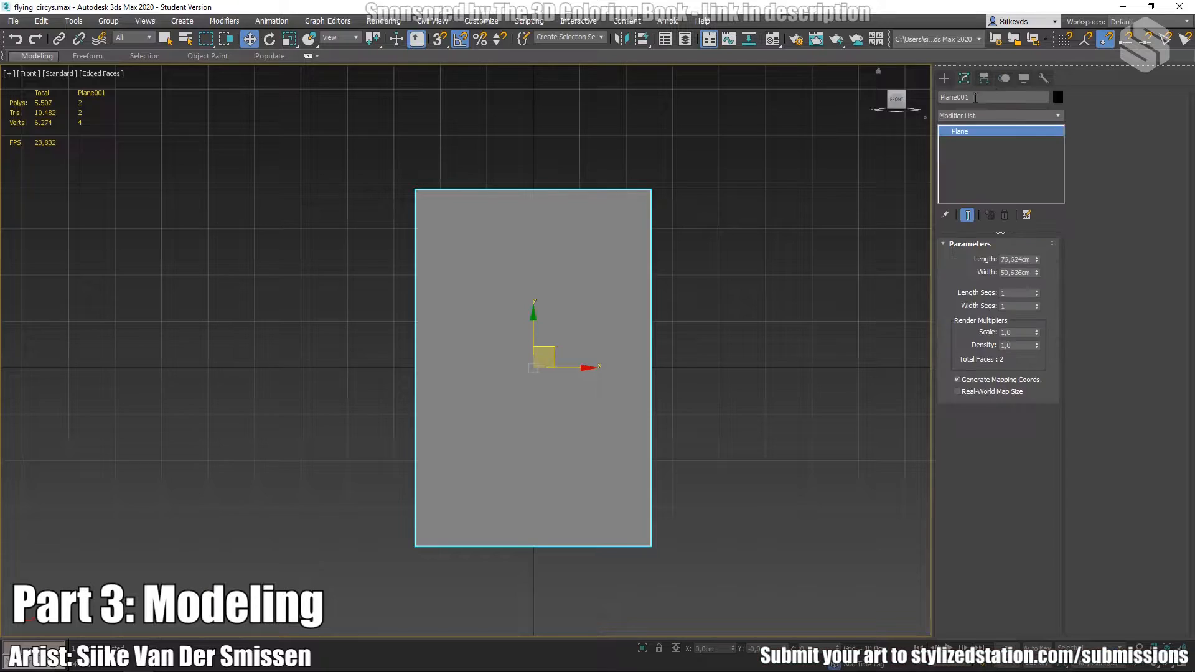
In 3ds Max, convert the front-view plane to an editable poly and reduce it to its left half.
{"action": "left_click_drag", "start_coordinate": [1037, 259], "coordinate": [1036, 264]}
{"action": "right_click", "coordinate": [617, 455]}
{"action": "left_click", "coordinate": [1017, 480]}
{"action": "scroll", "coordinate": [541, 355], "scroll_direction": "down", "scroll_amount": 8}
{"action": "key", "text": "4"}
{"action": "left_click", "coordinate": [704, 398]}
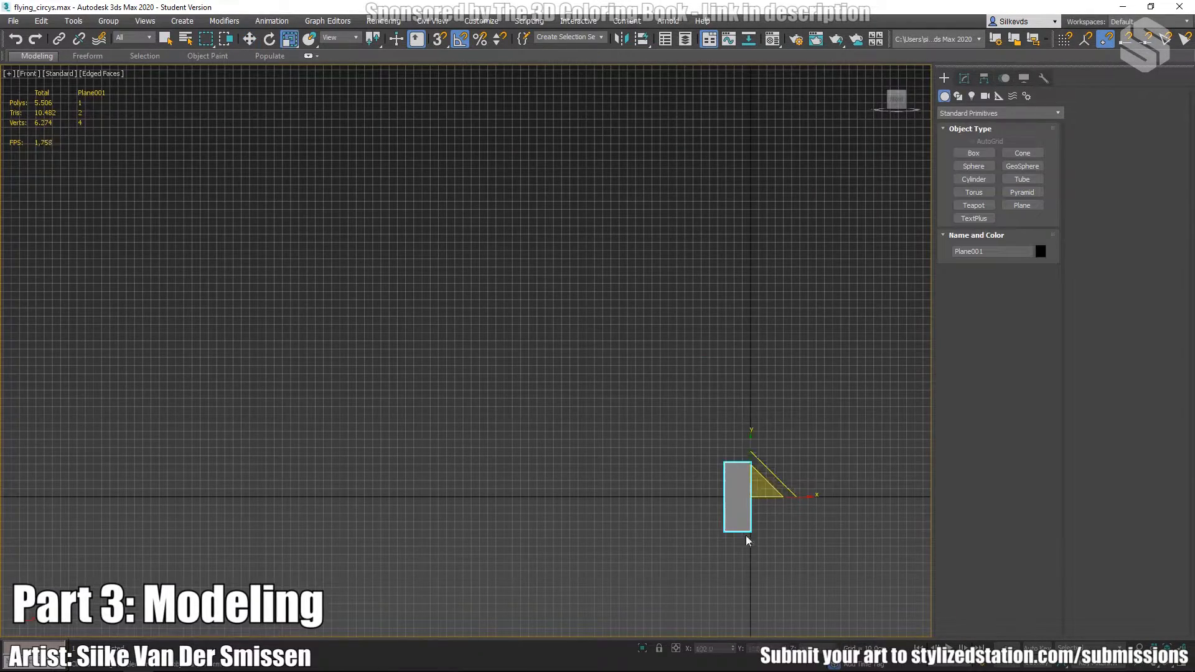
Mirror the half plane with a Symmetry modifier and return to its Editable Poly level.
{"action": "scroll", "coordinate": [747, 536], "scroll_direction": "up", "scroll_amount": 3}
{"action": "scroll", "coordinate": [701, 384], "scroll_direction": "down", "scroll_amount": 10}
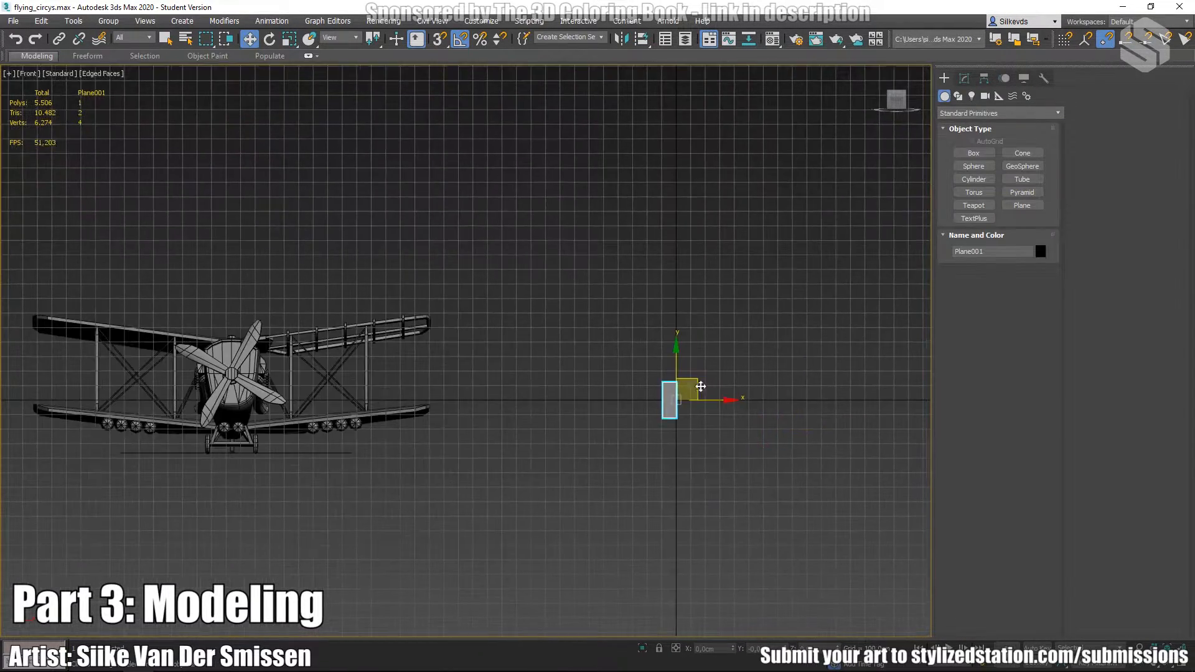
{"action": "key", "text": "z"}
{"action": "left_click", "coordinate": [965, 78]}
{"action": "left_click", "coordinate": [999, 116]}
{"action": "left_click", "coordinate": [977, 309]}
{"action": "left_click", "coordinate": [972, 142]}
{"action": "scroll", "coordinate": [538, 404], "scroll_direction": "up", "scroll_amount": 2}
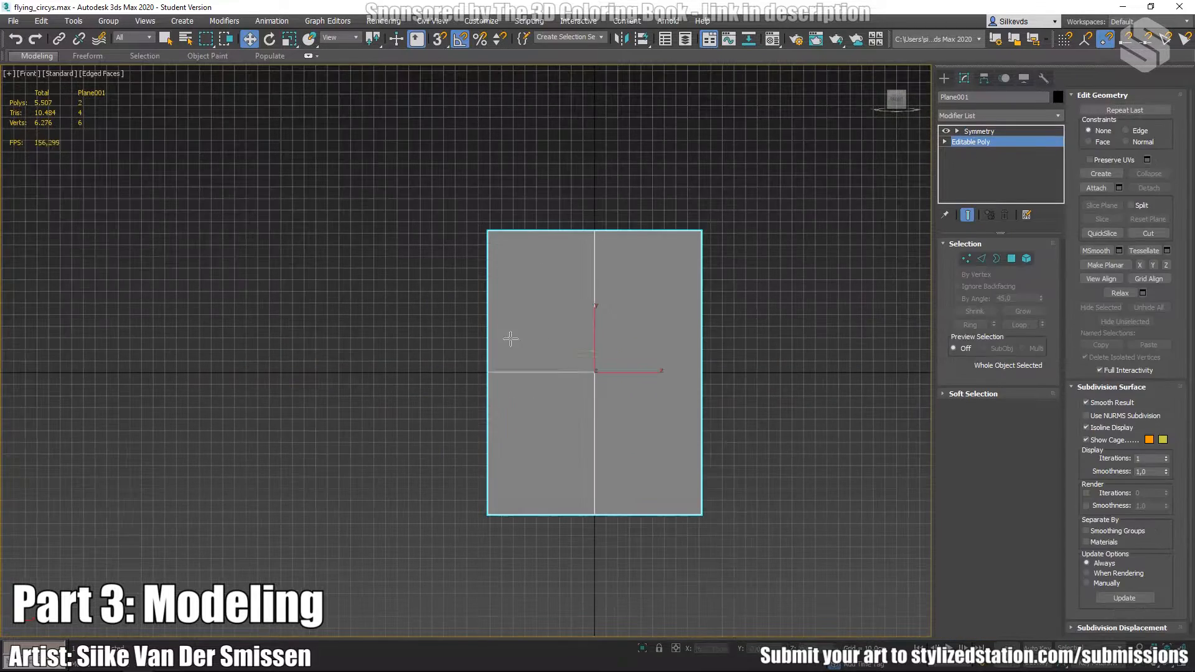
Add one horizontal and three vertical edge loops to the left half, then arch its top and bulge its side.
{"action": "key", "text": "1"}
{"action": "left_click_drag", "start_coordinate": [544, 171], "coordinate": [586, 166]}
{"action": "left_click", "coordinate": [765, 309]}
{"action": "scroll", "coordinate": [764, 309], "scroll_direction": "down", "scroll_amount": 2}
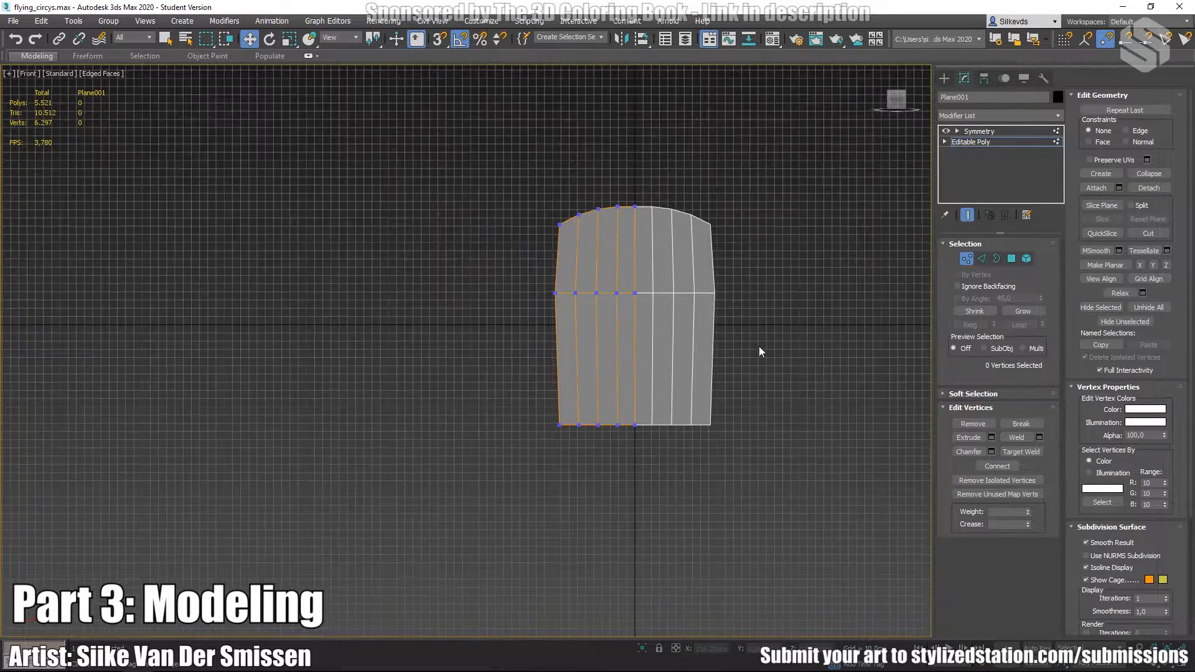
{"action": "scroll", "coordinate": [765, 309], "scroll_direction": "up", "scroll_amount": 2}
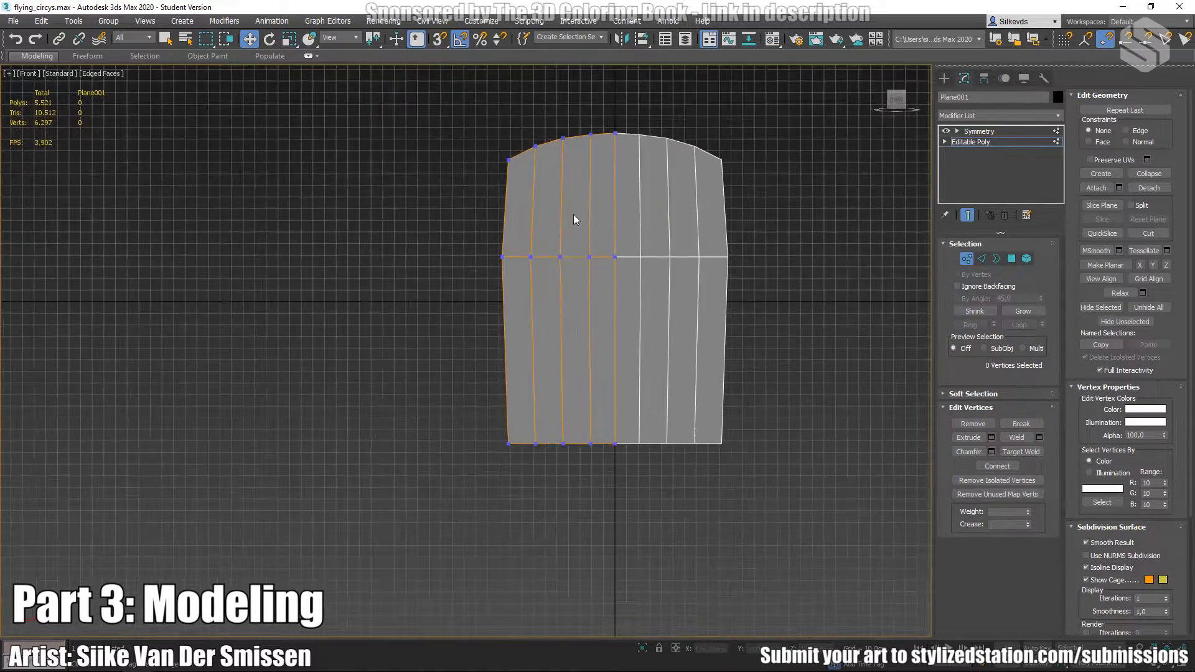
Remove the middle vertical edge loop from the left half and move the loop nearest the centre outward.
{"action": "key", "text": "2"}
{"action": "left_click", "coordinate": [562, 225]}
{"action": "double_click", "coordinate": [562, 224]}
{"action": "key", "text": "ctrl+BackSpace"}
{"action": "key", "text": "1"}
{"action": "left_click_drag", "start_coordinate": [579, 121], "coordinate": [600, 499]}
{"action": "left_click_drag", "start_coordinate": [626, 280], "coordinate": [611, 280]}
Taper the outline's lower side inward and curve its bottom edge downward toward the centre.
{"action": "left_click_drag", "start_coordinate": [486, 423], "coordinate": [596, 444]}
{"action": "mouse_move", "coordinate": [581, 434]}
{"action": "left_mouse_down"}
{"action": "mouse_move", "coordinate": [601, 469]}
{"action": "mouse_move", "coordinate": [570, 444]}
{"action": "left_mouse_up"}
{"action": "scroll", "coordinate": [561, 404], "scroll_direction": "down", "scroll_amount": 4}
{"action": "middle_click_drag", "start_coordinate": [691, 406], "coordinate": [722, 409]}
{"action": "scroll", "coordinate": [721, 410], "scroll_direction": "down", "scroll_amount": 4}
{"action": "scroll", "coordinate": [682, 400], "scroll_direction": "up", "scroll_amount": 9}
{"action": "left_click_drag", "start_coordinate": [566, 384], "coordinate": [709, 441]}
{"action": "left_click_drag", "start_coordinate": [625, 373], "coordinate": [625, 380]}
{"action": "left_click_drag", "start_coordinate": [568, 402], "coordinate": [591, 427], "text": "alt"}
{"action": "left_click_drag", "start_coordinate": [647, 379], "coordinate": [647, 384]}
{"action": "left_click_drag", "start_coordinate": [529, 449], "coordinate": [554, 394]}
{"action": "left_click_drag", "start_coordinate": [556, 392], "coordinate": [561, 388]}
{"action": "scroll", "coordinate": [542, 426], "scroll_direction": "down", "scroll_amount": 5}
Select the outline's outer border edges without the centre seam and extrude them slightly in depth.
{"action": "key", "text": "p"}
{"action": "middle_click_drag", "start_coordinate": [641, 349], "coordinate": [642, 276], "text": "alt"}
{"action": "scroll", "coordinate": [708, 321], "scroll_direction": "up", "scroll_amount": 7}
{"action": "key", "text": "3"}
{"action": "left_click", "coordinate": [564, 280]}
{"action": "mouse_move", "coordinate": [629, 386]}
{"action": "middle_mouse_down", "text": "alt"}
{"action": "mouse_move", "coordinate": [573, 421]}
{"action": "mouse_move", "coordinate": [624, 393]}
{"action": "middle_mouse_up", "text": "alt"}
{"action": "key", "text": "2"}
{"action": "left_click_drag", "start_coordinate": [624, 392], "coordinate": [579, 411], "text": "alt"}
{"action": "middle_click_drag", "start_coordinate": [627, 393], "coordinate": [586, 336], "text": "alt"}
{"action": "left_click_drag", "start_coordinate": [587, 336], "coordinate": [574, 338], "text": "shift"}
{"action": "middle_click_drag", "start_coordinate": [574, 338], "coordinate": [542, 361], "text": "alt"}
{"action": "key", "text": "r"}
{"action": "left_click_drag", "start_coordinate": [545, 375], "coordinate": [546, 368], "text": "shift"}
{"action": "scroll", "coordinate": [782, 398], "scroll_direction": "down", "scroll_amount": 5}
{"action": "scroll", "coordinate": [782, 399], "scroll_direction": "up", "scroll_amount": 6}
{"action": "middle_click_drag", "start_coordinate": [625, 401], "coordinate": [598, 446], "text": "alt"}
{"action": "key", "text": "ctrl+z"}
Scale a new copy of the extruded border edges outward to form a narrow rim.
{"action": "key", "text": "w"}
{"action": "scroll", "coordinate": [597, 446], "scroll_direction": "down", "scroll_amount": 5}
{"action": "key", "text": "r"}
{"action": "left_click_drag", "start_coordinate": [554, 447], "coordinate": [554, 440], "text": "shift"}
Select the rim's outer side vertices and shift them slightly outward to even the rim's width.
{"action": "key", "text": "1"}
{"action": "left_click", "coordinate": [332, 252]}
{"action": "left_click", "coordinate": [325, 408], "text": "ctrl"}
{"action": "middle_click_drag", "start_coordinate": [325, 408], "coordinate": [346, 201]}
{"action": "left_click", "coordinate": [393, 482], "text": "ctrl"}
{"action": "scroll", "coordinate": [409, 465], "scroll_direction": "down", "scroll_amount": 5}
{"action": "key", "text": "w"}
{"action": "left_click_drag", "start_coordinate": [436, 341], "coordinate": [431, 340]}
{"action": "scroll", "coordinate": [514, 210], "scroll_direction": "up", "scroll_amount": 5}
{"action": "left_click", "coordinate": [454, 155]}
{"action": "scroll", "coordinate": [640, 365], "scroll_direction": "down", "scroll_amount": 6}
Extrude the rim's outer border edges backward, leaving out the centre seam, to give the shell depth.
{"action": "middle_click_drag", "start_coordinate": [640, 365], "coordinate": [436, 373], "text": "alt"}
{"action": "key", "text": "3"}
{"action": "left_click", "coordinate": [484, 278]}
{"action": "key", "text": "2"}
{"action": "left_click", "coordinate": [486, 281], "text": "alt"}
{"action": "left_click_drag", "start_coordinate": [487, 280], "coordinate": [554, 281], "text": "shift"}
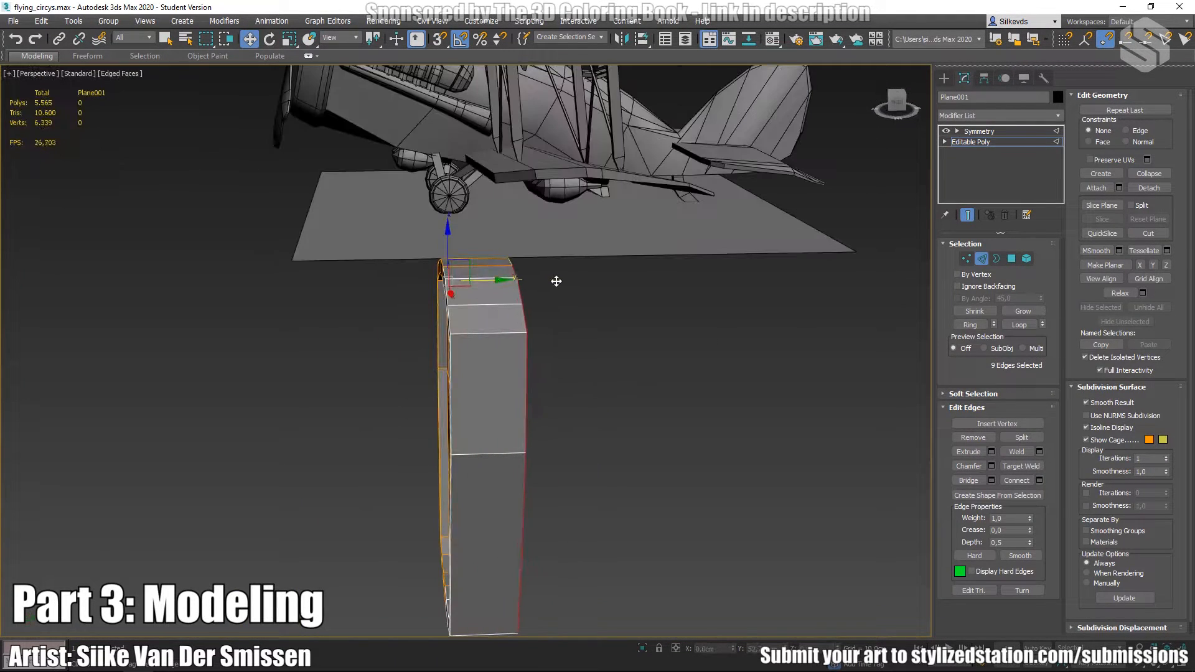
{"action": "scroll", "coordinate": [598, 311], "scroll_direction": "down", "scroll_amount": 5}
{"action": "middle_click_drag", "start_coordinate": [619, 328], "coordinate": [585, 311], "text": "alt"}
{"action": "scroll", "coordinate": [585, 311], "scroll_direction": "up", "scroll_amount": 6}
{"action": "middle_click_drag", "start_coordinate": [660, 317], "coordinate": [600, 310], "text": "alt"}
{"action": "key", "text": "r"}
{"action": "left_click_drag", "start_coordinate": [591, 242], "coordinate": [595, 253], "text": "shift"}
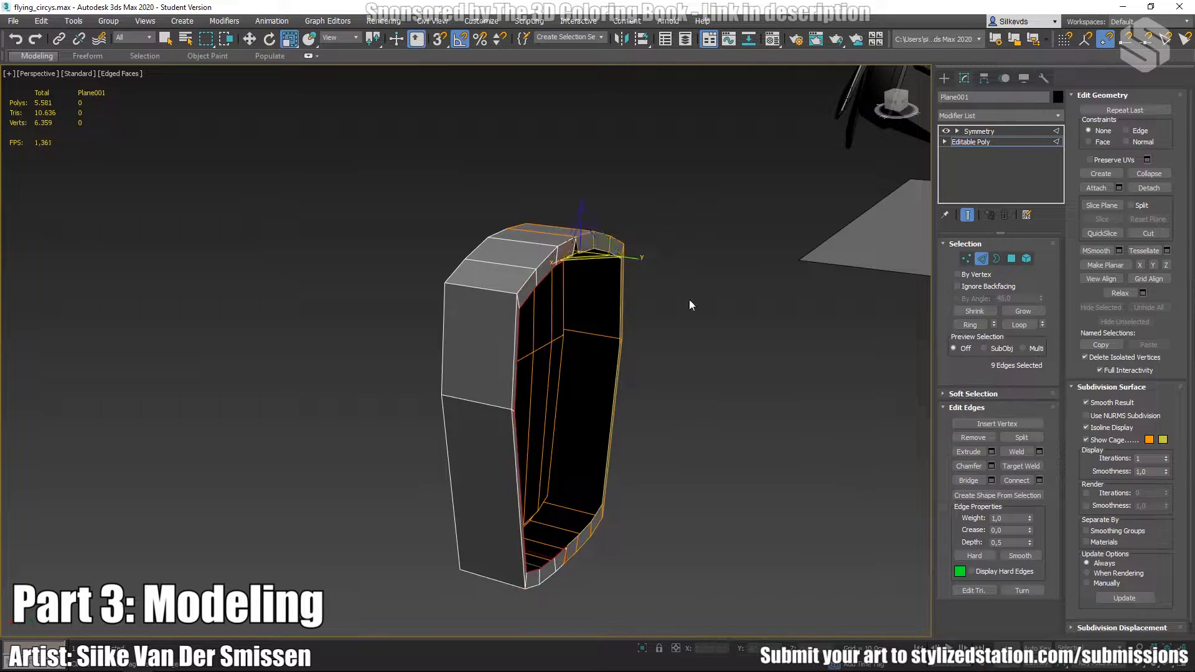
{"action": "middle_click_drag", "start_coordinate": [595, 253], "coordinate": [542, 255], "text": "alt"}
{"action": "key", "text": "ctrl+z"}
{"action": "middle_click_drag", "start_coordinate": [672, 449], "coordinate": [629, 461], "text": "alt"}
{"action": "left_click", "coordinate": [964, 483]}
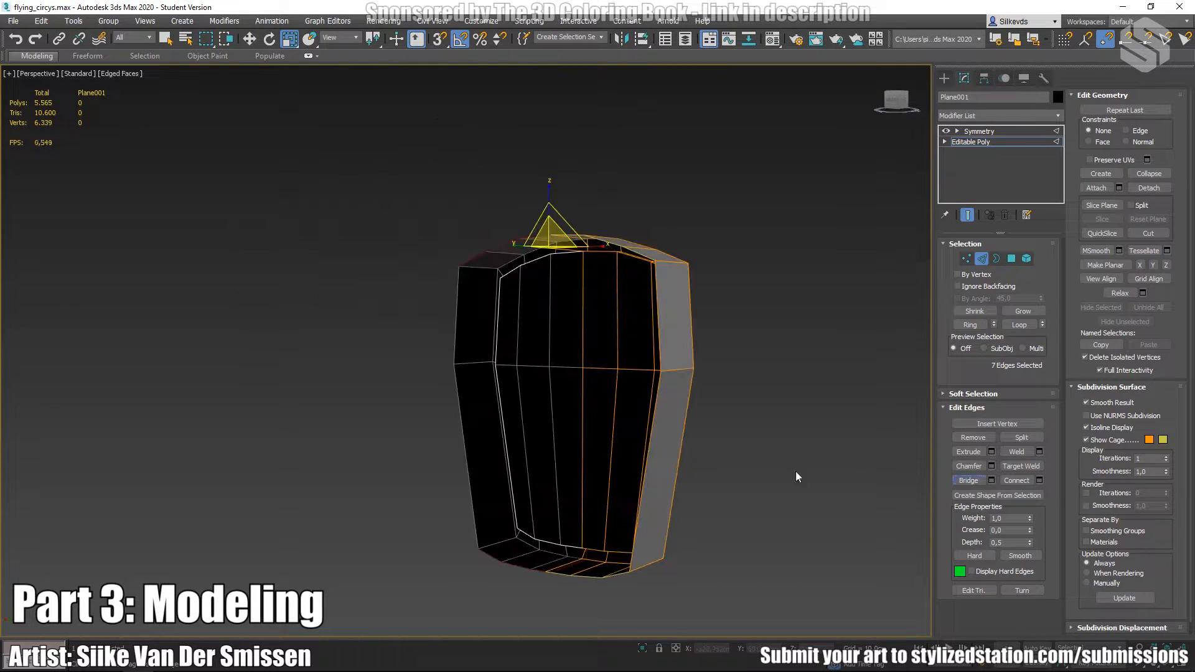
{"action": "left_click", "coordinate": [992, 481]}
{"action": "middle_click_drag", "start_coordinate": [779, 476], "coordinate": [806, 480], "text": "alt"}
{"action": "key", "text": "Escape"}
Bridge the upper and lower border edges at the back of the shell to close it with vertical polygons.
{"action": "key", "text": "2"}
{"action": "scroll", "coordinate": [587, 515], "scroll_direction": "up", "scroll_amount": 3}
{"action": "key", "text": "2"}
{"action": "left_click", "coordinate": [653, 233]}
{"action": "middle_click_drag", "start_coordinate": [698, 529], "coordinate": [673, 486], "text": "alt"}
{"action": "scroll", "coordinate": [654, 432], "scroll_direction": "up", "scroll_amount": 4}
{"action": "key", "text": "q"}
{"action": "scroll", "coordinate": [653, 432], "scroll_direction": "down", "scroll_amount": 4}
{"action": "left_click", "coordinate": [690, 506], "text": "ctrl"}
{"action": "left_click", "coordinate": [968, 481]}
{"action": "middle_click_drag", "start_coordinate": [749, 533], "coordinate": [645, 398], "text": "alt"}
Adjust the vertices of the closed shell half in the front view.
{"action": "key", "text": "3"}
{"action": "key", "text": "f"}
{"action": "scroll", "coordinate": [654, 374], "scroll_direction": "up", "scroll_amount": 8}
{"action": "key", "text": "1"}
{"action": "key", "text": "w"}
{"action": "left_click_drag", "start_coordinate": [591, 367], "coordinate": [647, 383]}
{"action": "left_click", "coordinate": [672, 429]}
{"action": "scroll", "coordinate": [673, 429], "scroll_direction": "down", "scroll_amount": 7}
{"action": "key", "text": "p"}
{"action": "middle_click_drag", "start_coordinate": [672, 430], "coordinate": [513, 480], "text": "alt"}
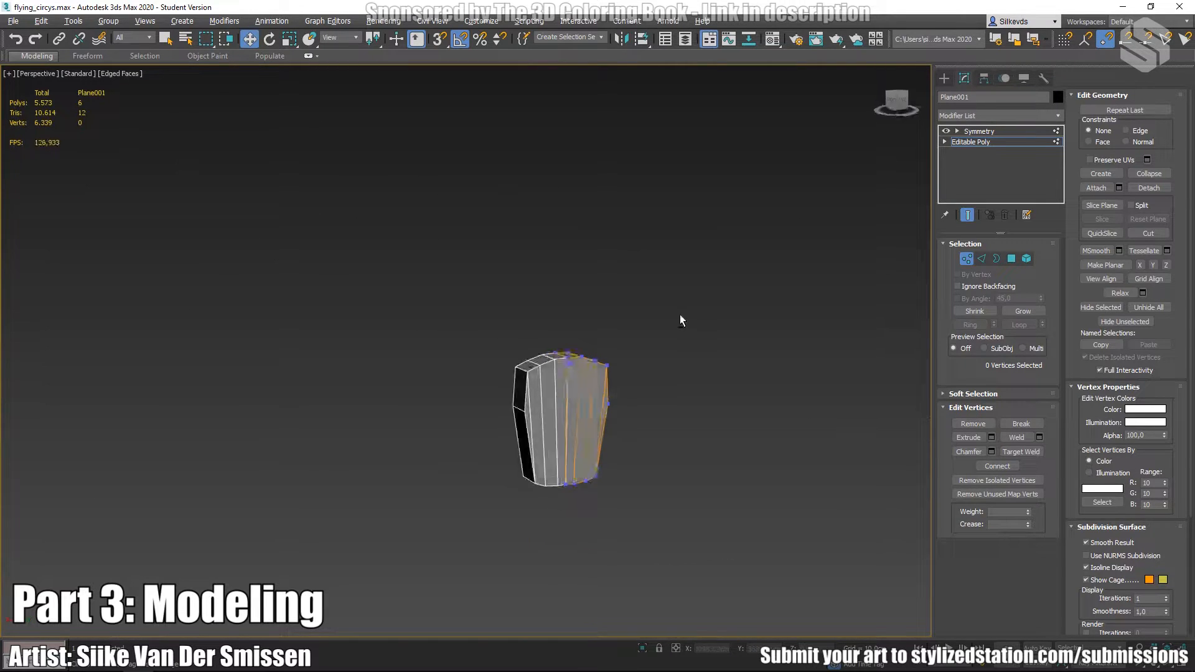
Select the back polygons and collapse the symmetric shell into a single editable poly.
{"action": "middle_click_drag", "start_coordinate": [702, 319], "coordinate": [598, 355], "text": "alt"}
{"action": "scroll", "coordinate": [579, 373], "scroll_direction": "up", "scroll_amount": 5}
{"action": "key", "text": "4"}
{"action": "left_click", "coordinate": [739, 420], "text": "ctrl"}
{"action": "left_click", "coordinate": [945, 78]}
{"action": "right_click", "coordinate": [615, 347]}
{"action": "left_click", "coordinate": [769, 490]}
{"action": "left_click", "coordinate": [1011, 258]}
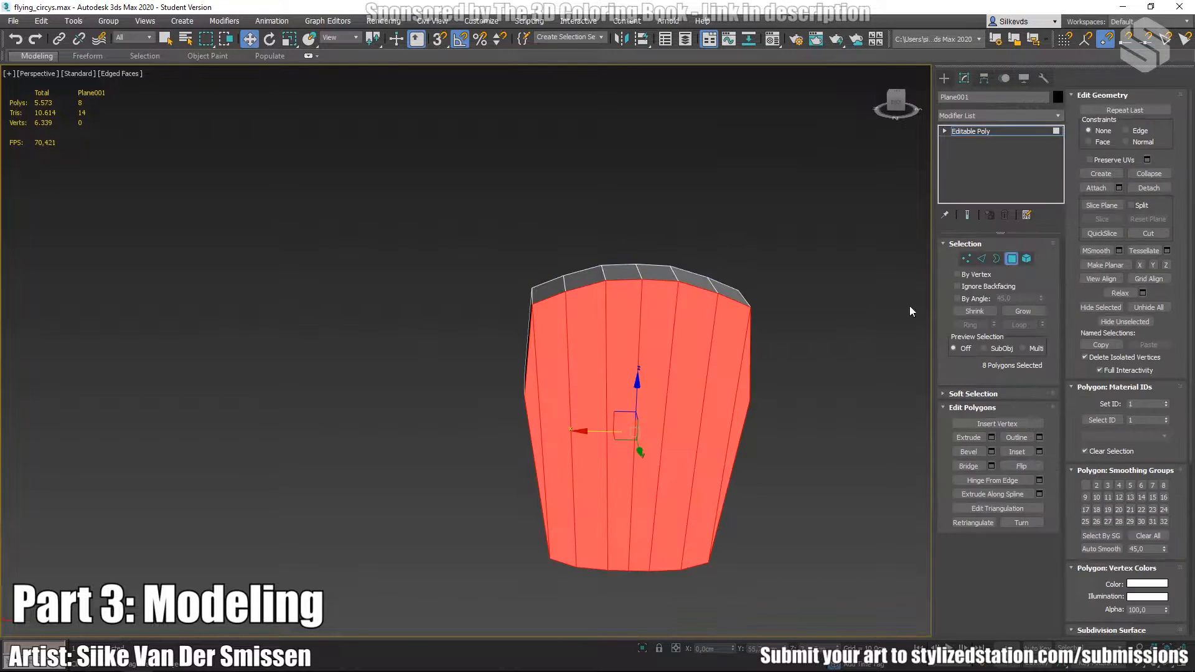
Inset the shell's back polygons and delete the inner ones to leave an open back with a rim.
{"action": "left_click", "coordinate": [1040, 452]}
{"action": "left_click_drag", "start_coordinate": [477, 376], "coordinate": [478, 361]}
{"action": "left_click", "coordinate": [474, 392]}
{"action": "key", "text": "Delete"}
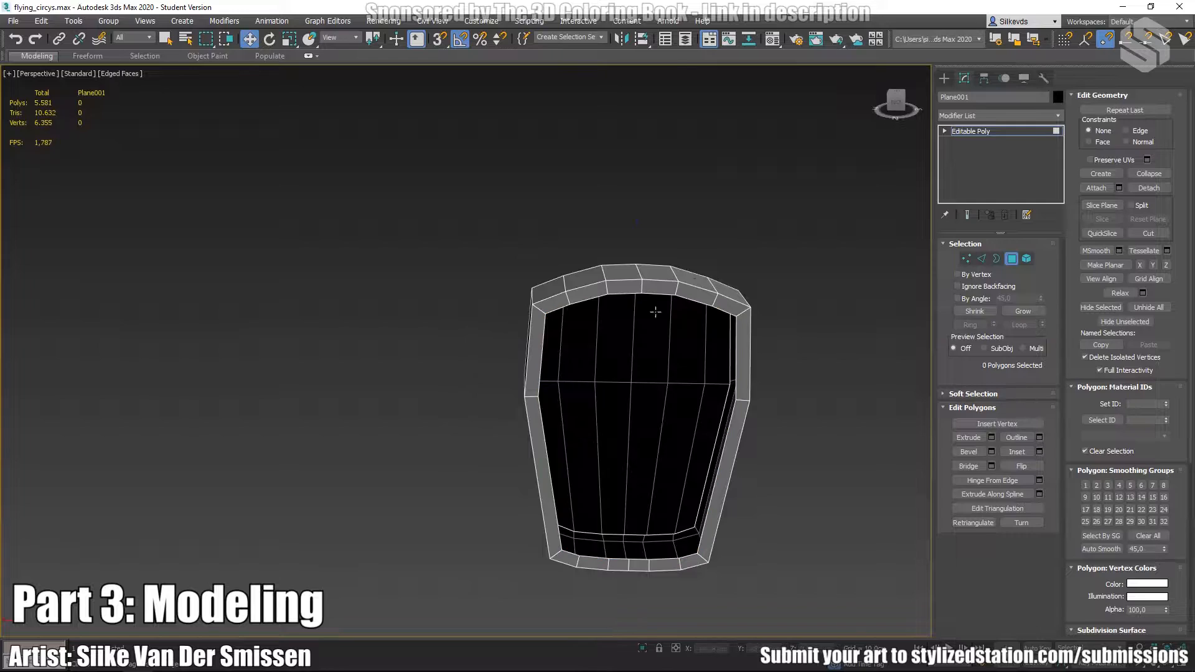
Select the open border at the back of the nose shell and extrude its edges backward into a fuselage section.
{"action": "key", "text": "3"}
{"action": "left_click", "coordinate": [695, 299]}
{"action": "middle_click_drag", "start_coordinate": [695, 299], "coordinate": [566, 353], "text": "alt"}
{"action": "scroll", "coordinate": [565, 352], "scroll_direction": "down", "scroll_amount": 6}
{"action": "left_click_drag", "start_coordinate": [551, 354], "coordinate": [710, 356], "text": "shift"}
{"action": "middle_click_drag", "start_coordinate": [747, 358], "coordinate": [710, 355], "text": "alt"}
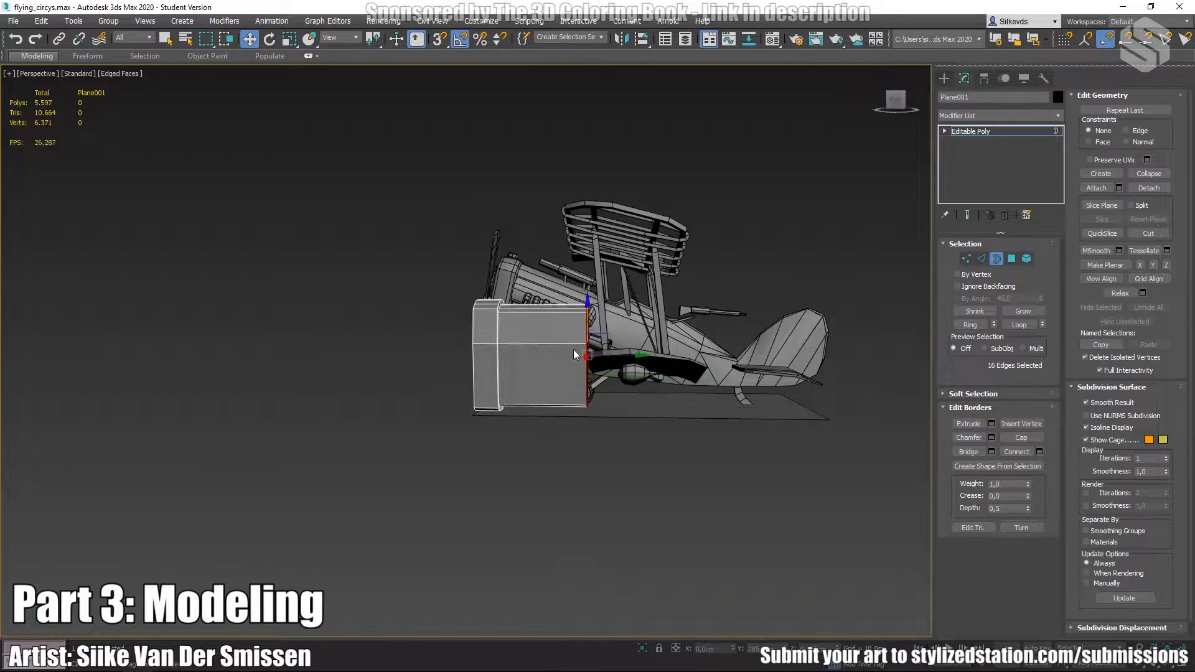
Rotate the whole fuselage piece slightly so its nose tilts upward.
{"action": "middle_click_drag", "start_coordinate": [574, 340], "coordinate": [579, 368], "text": "alt"}
{"action": "left_click", "coordinate": [944, 78]}
{"action": "key", "text": "e"}
{"action": "left_click_drag", "start_coordinate": [539, 330], "coordinate": [543, 362]}
{"action": "key", "text": "w"}
Extrude the rear border again into a second fuselage section and scale it down to a narrow end.
{"action": "middle_click_drag", "start_coordinate": [543, 361], "coordinate": [534, 539], "text": "alt"}
{"action": "key", "text": "3"}
{"action": "left_click", "coordinate": [589, 436]}
{"action": "middle_click_drag", "start_coordinate": [589, 435], "coordinate": [601, 461], "text": "alt"}
{"action": "left_click_drag", "start_coordinate": [600, 439], "coordinate": [766, 535], "text": "shift"}
{"action": "key", "text": "r"}
{"action": "middle_click_drag", "start_coordinate": [766, 536], "coordinate": [766, 504], "text": "alt"}
{"action": "middle_click_drag", "start_coordinate": [721, 510], "coordinate": [659, 449], "text": "alt"}
{"action": "left_click", "coordinate": [944, 78]}
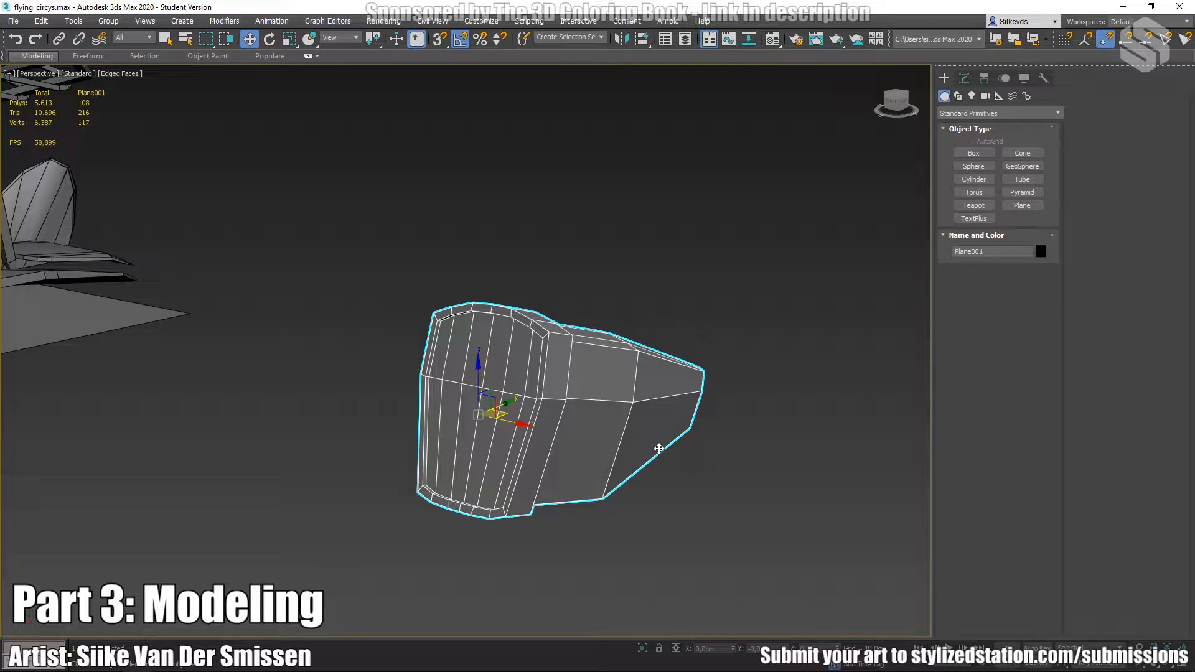
Target-weld the outer vertices of the fuselage's middle ring onto its underside corners.
{"action": "middle_click_drag", "start_coordinate": [291, 522], "coordinate": [592, 435], "text": "alt"}
{"action": "key", "text": "1"}
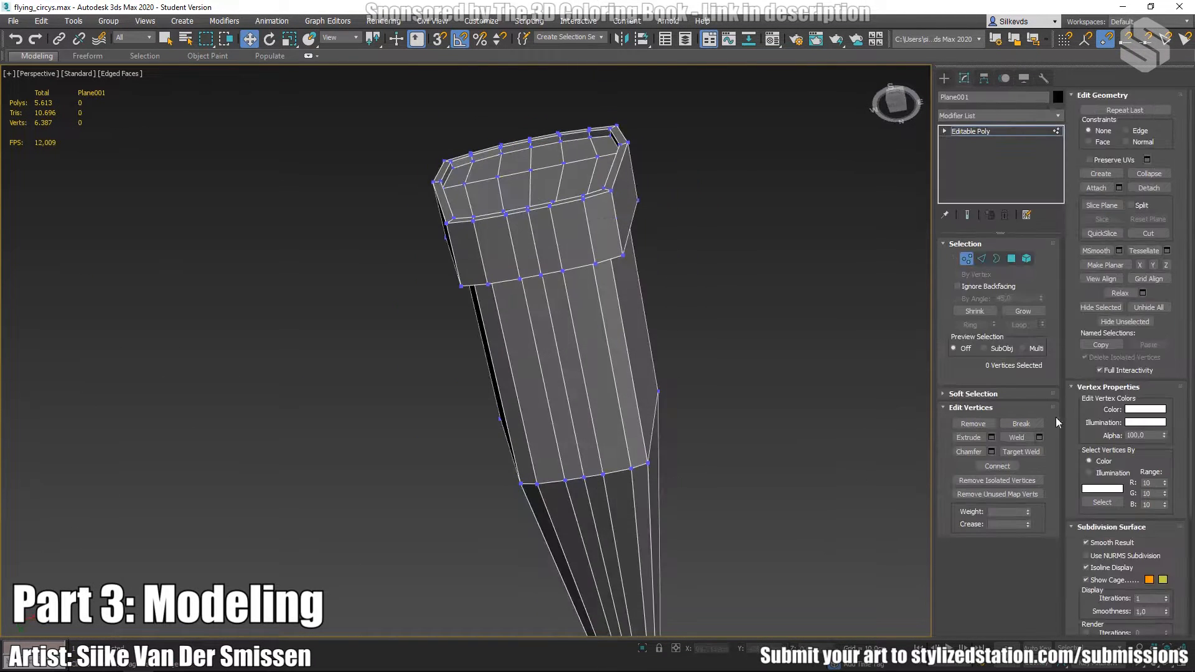
{"action": "left_click", "coordinate": [523, 485]}
{"action": "middle_click_drag", "start_coordinate": [524, 486], "coordinate": [609, 448], "text": "alt"}
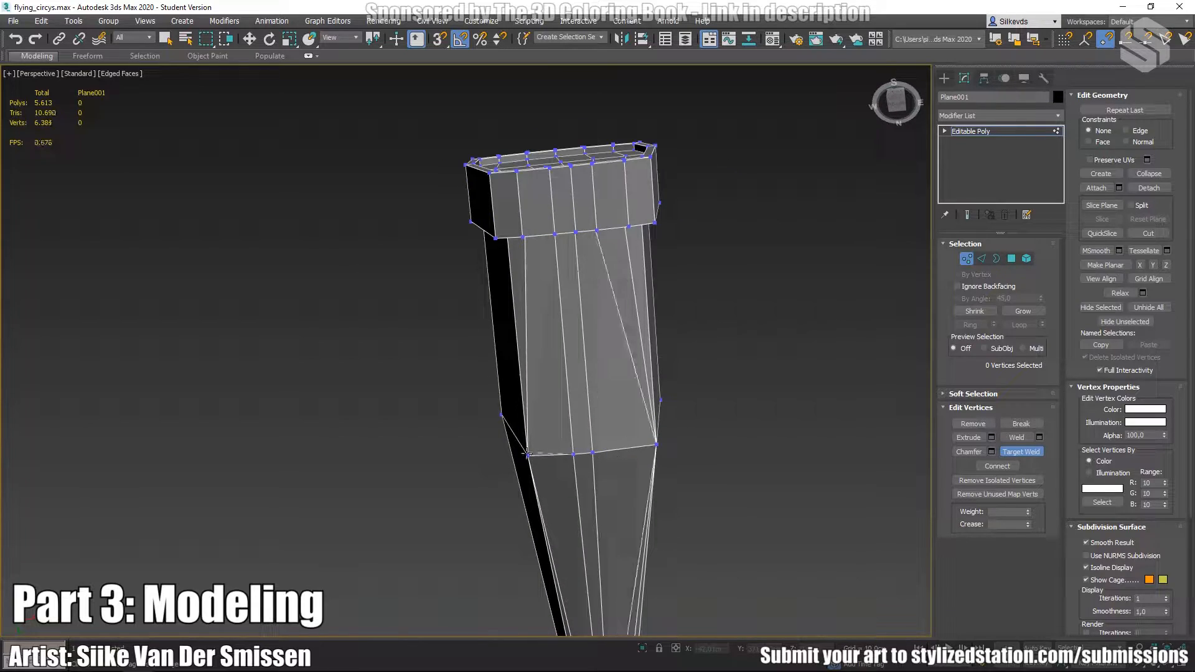
{"action": "middle_click_drag", "start_coordinate": [644, 413], "coordinate": [700, 515], "text": "alt"}
{"action": "key", "text": "1"}
{"action": "scroll", "coordinate": [633, 494], "scroll_direction": "up", "scroll_amount": 5}
Adjust the individual vertices on the fuselage's underside from below and from the side.
{"action": "middle_click_drag", "start_coordinate": [632, 494], "coordinate": [374, 498], "text": "alt"}
{"action": "key", "text": "1"}
{"action": "left_click_drag", "start_coordinate": [274, 480], "coordinate": [374, 506]}
{"action": "scroll", "coordinate": [373, 506], "scroll_direction": "down", "scroll_amount": 5}
{"action": "middle_click_drag", "start_coordinate": [374, 507], "coordinate": [641, 435], "text": "alt"}
{"action": "left_click", "coordinate": [619, 467]}
{"action": "scroll", "coordinate": [560, 424], "scroll_direction": "up", "scroll_amount": 5}
{"action": "middle_click_drag", "start_coordinate": [561, 423], "coordinate": [413, 448], "text": "alt"}
{"action": "left_click", "coordinate": [504, 440], "text": "ctrl"}
{"action": "middle_click_drag", "start_coordinate": [505, 440], "coordinate": [671, 473], "text": "alt"}
{"action": "scroll", "coordinate": [518, 368], "scroll_direction": "down", "scroll_amount": 8}
{"action": "left_click", "coordinate": [633, 323]}
{"action": "scroll", "coordinate": [633, 324], "scroll_direction": "down", "scroll_amount": 4}
Select the lengthwise center edge loop of the fuselage's underside and lower nose face and remove it.
{"action": "key", "text": "2"}
{"action": "scroll", "coordinate": [703, 475], "scroll_direction": "up", "scroll_amount": 7}
{"action": "double_click", "coordinate": [678, 346]}
{"action": "scroll", "coordinate": [690, 368], "scroll_direction": "down", "scroll_amount": 5}
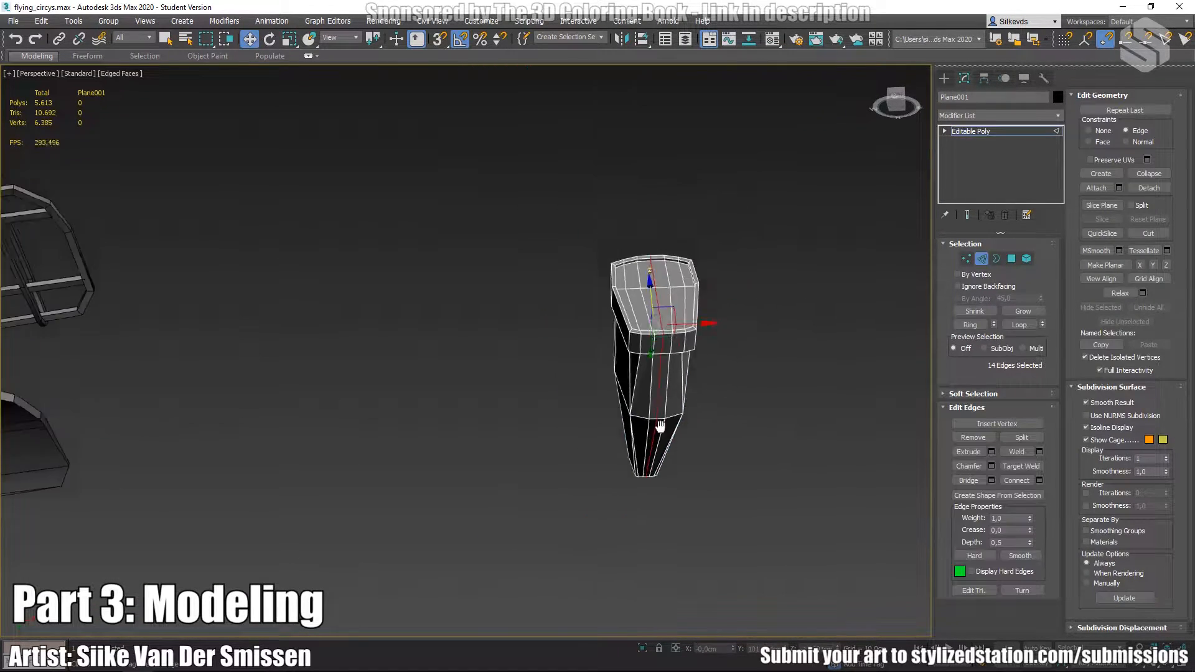
{"action": "key", "text": "1"}
{"action": "scroll", "coordinate": [698, 350], "scroll_direction": "up", "scroll_amount": 8}
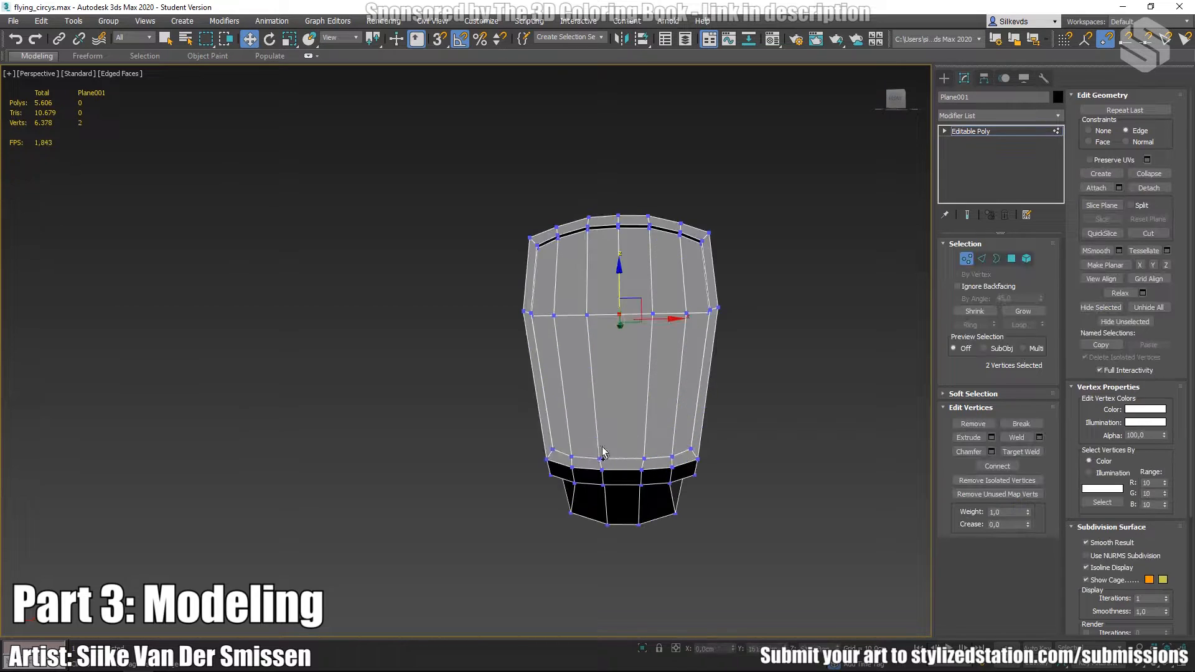
Connect the nose face's center vertex to the lower rim and target-weld the surplus underside vertices.
{"action": "left_click", "coordinate": [776, 554]}
{"action": "middle_click_drag", "start_coordinate": [776, 554], "coordinate": [803, 448], "text": "alt"}
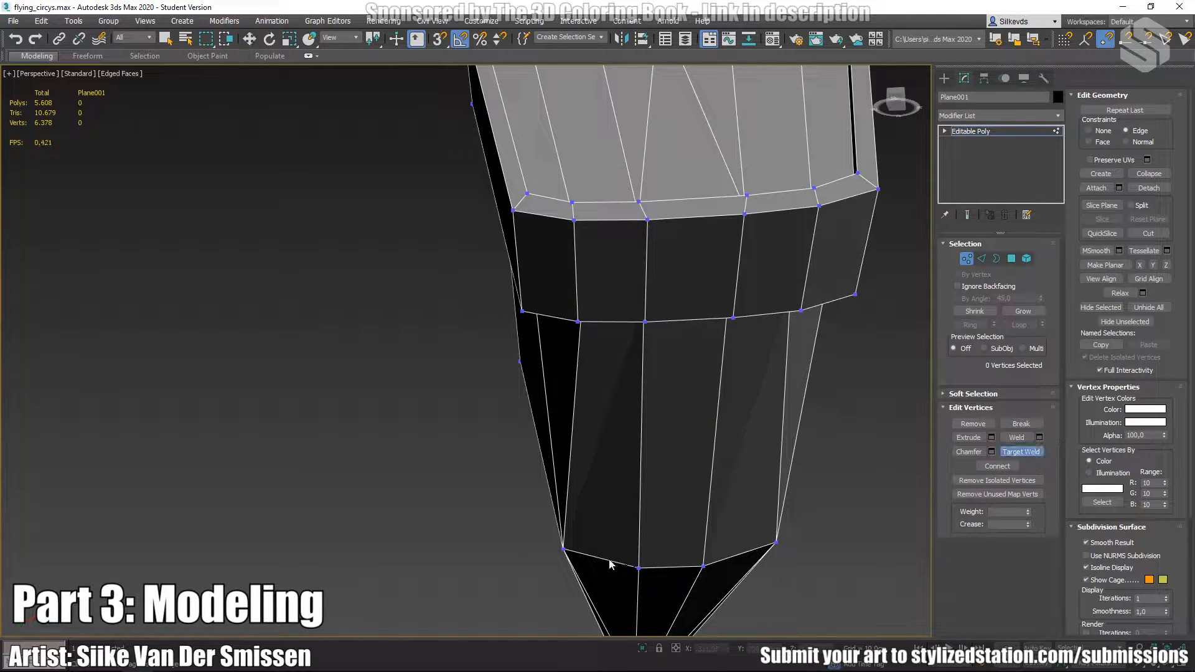
{"action": "left_click", "coordinate": [777, 544]}
{"action": "key", "text": "w"}
Select the two outer lengthwise edge loops of the underside and lower nose face and remove them.
{"action": "scroll", "coordinate": [778, 544], "scroll_direction": "down", "scroll_amount": 6}
{"action": "middle_click_drag", "start_coordinate": [777, 544], "coordinate": [698, 416], "text": "alt"}
{"action": "scroll", "coordinate": [651, 576], "scroll_direction": "up", "scroll_amount": 3}
{"action": "middle_click_drag", "start_coordinate": [651, 575], "coordinate": [548, 349], "text": "alt"}
{"action": "key", "text": "2"}
{"action": "double_click", "coordinate": [543, 249]}
{"action": "double_click", "coordinate": [665, 347], "text": "ctrl"}
{"action": "middle_click_drag", "start_coordinate": [664, 346], "coordinate": [449, 288], "text": "alt"}
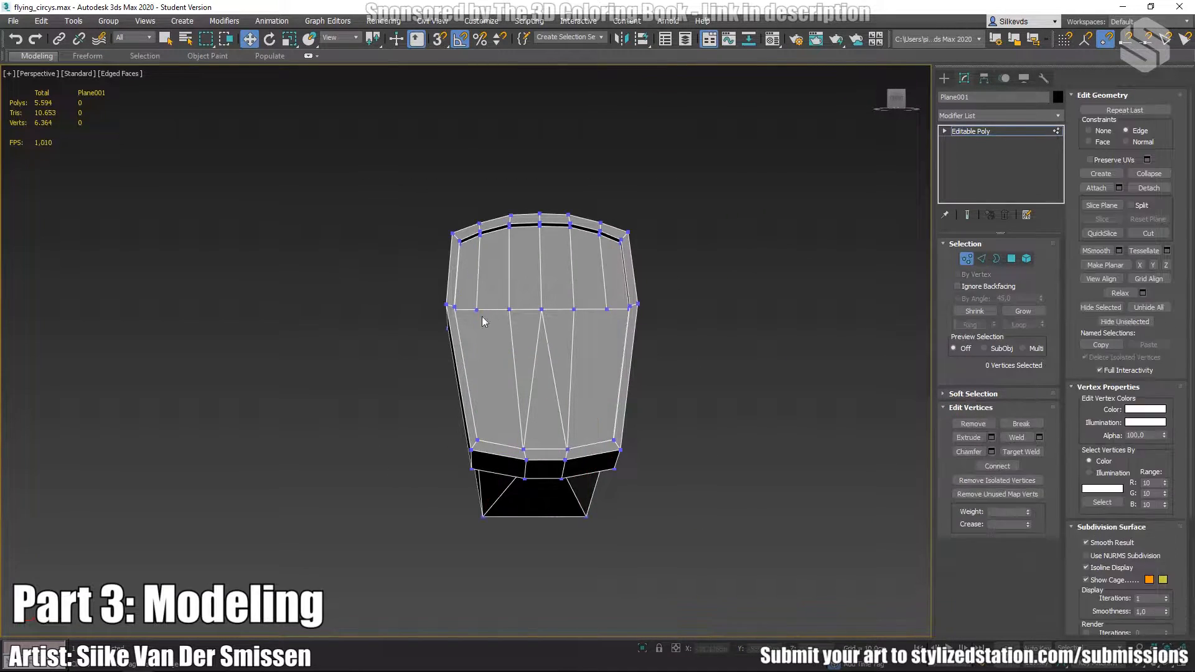
Connect the vertices on the nose face's middle line to the lower rim on both sides.
{"action": "left_click", "coordinate": [479, 309]}
{"action": "scroll", "coordinate": [482, 398], "scroll_direction": "up", "scroll_amount": 5}
{"action": "left_click", "coordinate": [747, 515], "text": "ctrl"}
{"action": "key", "text": "ctrl+shift+e"}
{"action": "scroll", "coordinate": [817, 473], "scroll_direction": "down", "scroll_amount": 3}
{"action": "middle_click_drag", "start_coordinate": [817, 472], "coordinate": [398, 430], "text": "alt"}
{"action": "left_click", "coordinate": [419, 436]}
{"action": "left_click", "coordinate": [347, 386], "text": "ctrl"}
Select the horizontal edge loop running around the fuselage and move it down slightly.
{"action": "middle_click_drag", "start_coordinate": [347, 386], "coordinate": [675, 357], "text": "alt"}
{"action": "scroll", "coordinate": [596, 478], "scroll_direction": "up", "scroll_amount": 4}
{"action": "middle_click_drag", "start_coordinate": [596, 478], "coordinate": [551, 500], "text": "alt"}
{"action": "key", "text": "r"}
{"action": "scroll", "coordinate": [551, 500], "scroll_direction": "down", "scroll_amount": 6}
{"action": "left_click", "coordinate": [622, 498]}
{"action": "middle_click_drag", "start_coordinate": [623, 498], "coordinate": [691, 454]}
{"action": "key", "text": "2"}
{"action": "key", "text": "w"}
{"action": "left_click", "coordinate": [517, 427]}
{"action": "scroll", "coordinate": [573, 473], "scroll_direction": "up", "scroll_amount": 3}
{"action": "middle_click_drag", "start_coordinate": [573, 474], "coordinate": [597, 470], "text": "alt"}
{"action": "left_click_drag", "start_coordinate": [497, 408], "coordinate": [497, 415]}
{"action": "middle_click_drag", "start_coordinate": [706, 481], "coordinate": [692, 468], "text": "alt"}
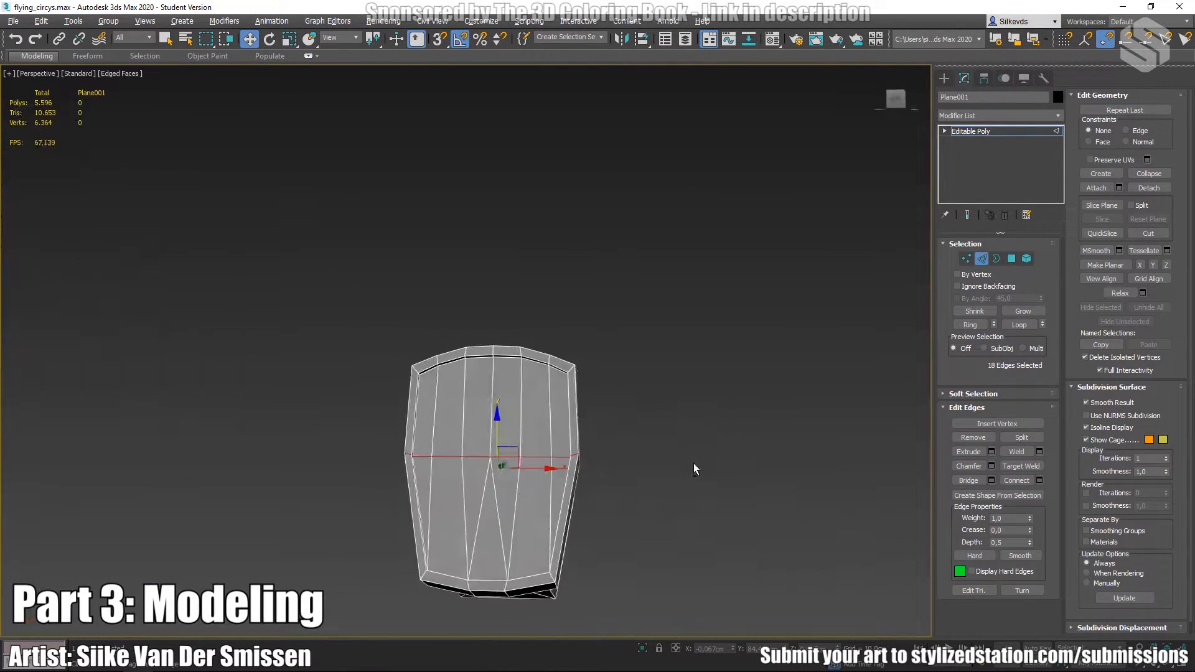
Select the edges along the bottom of the fuselage and adjust their width by scaling.
{"action": "mouse_move", "coordinate": [574, 584]}
{"action": "middle_mouse_down", "text": "alt"}
{"action": "mouse_move", "coordinate": [386, 587]}
{"action": "mouse_move", "coordinate": [561, 585]}
{"action": "middle_mouse_up", "text": "alt"}
{"action": "left_click_drag", "start_coordinate": [491, 610], "coordinate": [534, 576], "text": "ctrl"}
{"action": "scroll", "coordinate": [535, 576], "scroll_direction": "up", "scroll_amount": 3}
{"action": "middle_click_drag", "start_coordinate": [534, 576], "coordinate": [635, 436], "text": "alt"}
{"action": "key", "text": "r"}
{"action": "middle_click_drag", "start_coordinate": [635, 436], "coordinate": [574, 322]}
Target-weld the surplus vertices around the fuselage's narrow rear opening.
{"action": "scroll", "coordinate": [648, 356], "scroll_direction": "down", "scroll_amount": 4}
{"action": "left_click", "coordinate": [669, 536]}
{"action": "scroll", "coordinate": [574, 321], "scroll_direction": "up", "scroll_amount": 4}
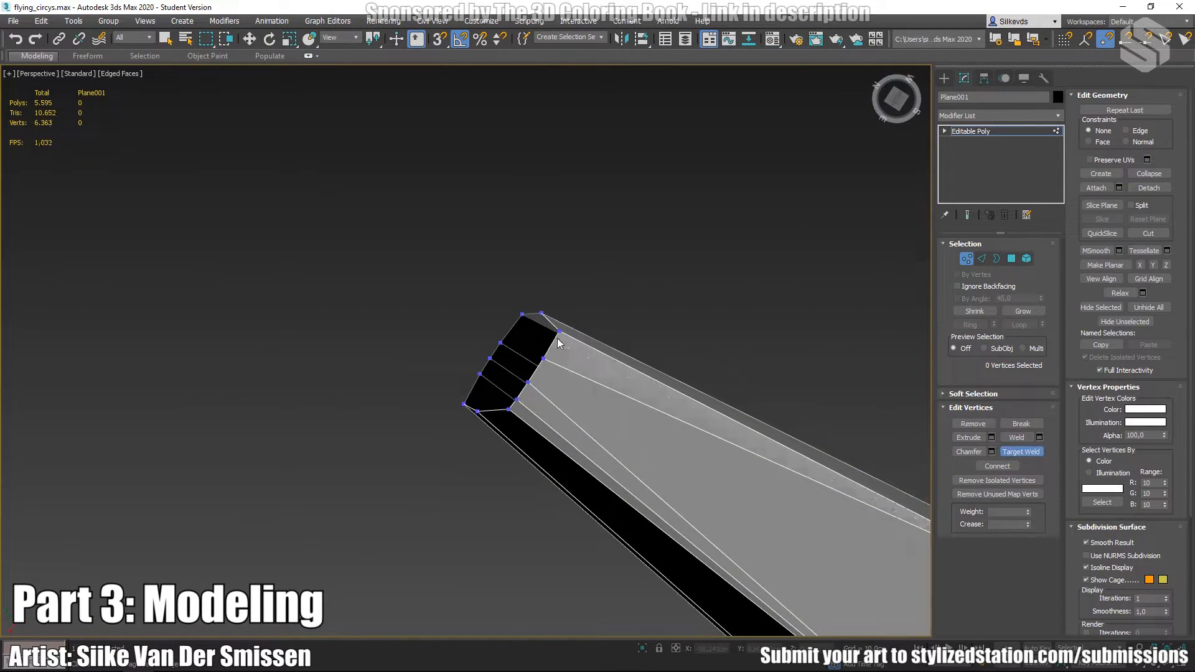
{"action": "left_click", "coordinate": [512, 409]}
{"action": "scroll", "coordinate": [512, 409], "scroll_direction": "down", "scroll_amount": 4}
{"action": "middle_click_drag", "start_coordinate": [512, 409], "coordinate": [435, 355], "text": "alt"}
{"action": "middle_click_drag", "start_coordinate": [578, 356], "coordinate": [460, 398], "text": "alt"}
Select a side edge near the rear of the fuselage and shift it to even out the taper.
{"action": "key", "text": "2"}
{"action": "left_click", "coordinate": [429, 413]}
{"action": "key", "text": "w"}
{"action": "left_click_drag", "start_coordinate": [453, 430], "coordinate": [424, 426]}
{"action": "middle_click_drag", "start_coordinate": [423, 426], "coordinate": [321, 421], "text": "alt"}
{"action": "middle_click_drag", "start_coordinate": [321, 421], "coordinate": [447, 489]}
Cut a new edge from the lower corner of the fuselage's rear opening.
{"action": "key", "text": "alt+c"}
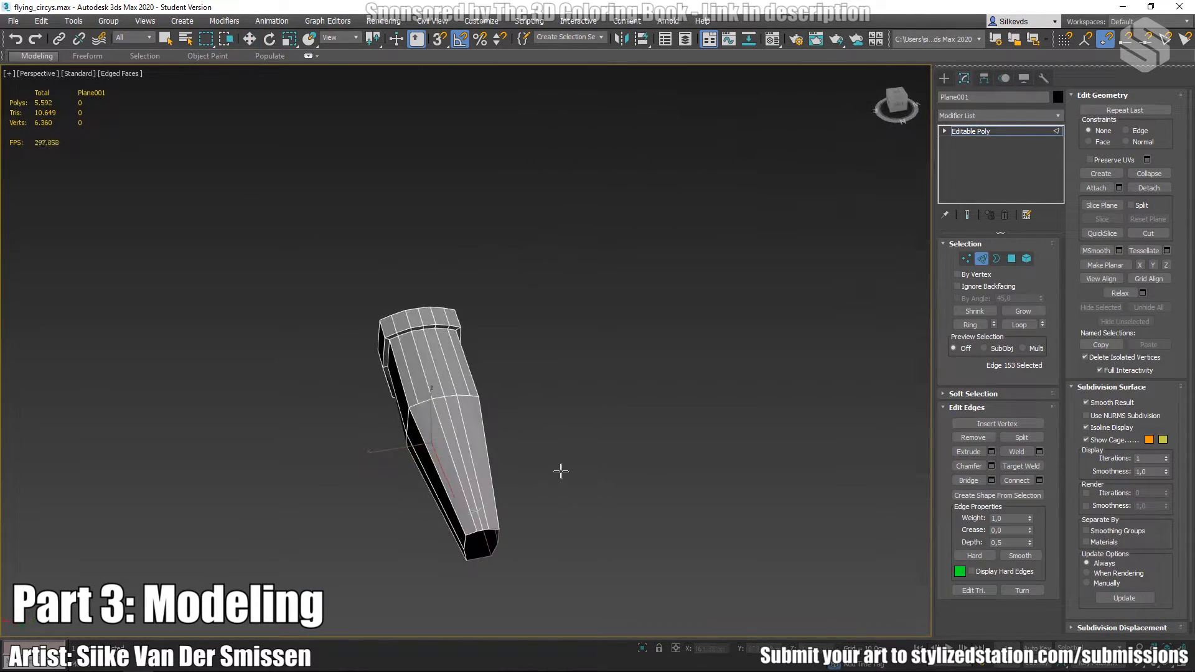
{"action": "scroll", "coordinate": [447, 488], "scroll_direction": "up", "scroll_amount": 3}
{"action": "key", "text": "1"}
{"action": "left_click", "coordinate": [471, 562]}
{"action": "right_click", "coordinate": [471, 562]}
{"action": "right_click", "coordinate": [471, 561]}
{"action": "scroll", "coordinate": [498, 473], "scroll_direction": "down", "scroll_amount": 3}
Shift the selected vertices on the fuselage's upper side slightly to refine its profile.
{"action": "middle_click_drag", "start_coordinate": [586, 398], "coordinate": [534, 386], "text": "alt"}
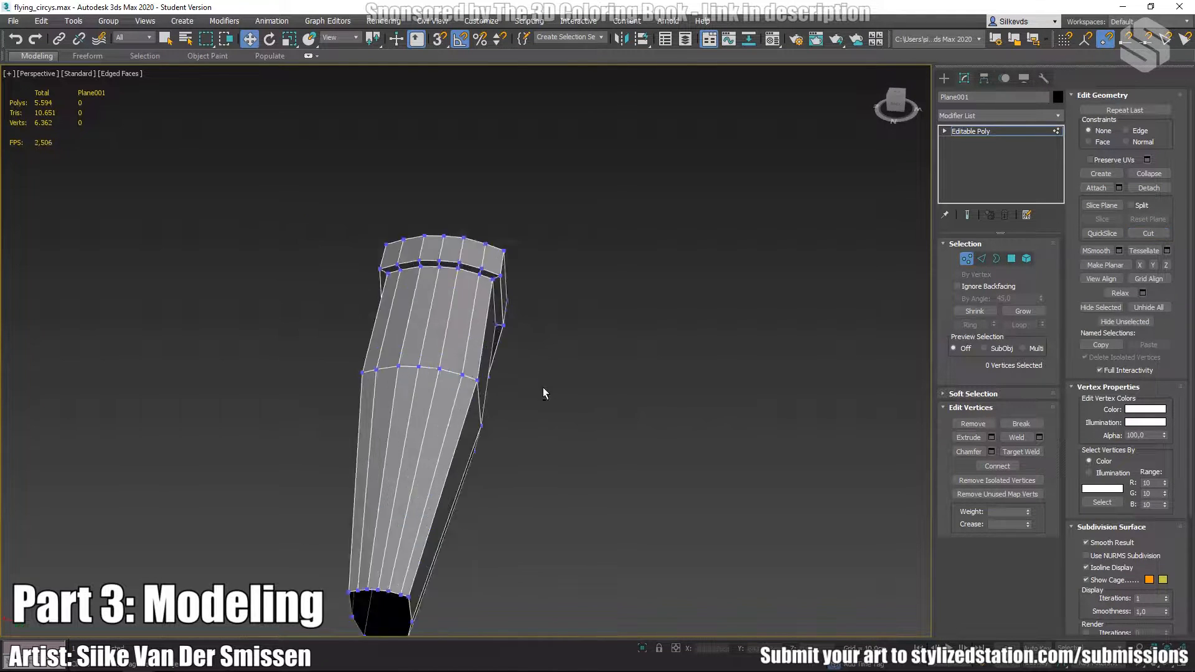
{"action": "left_click", "coordinate": [399, 276]}
{"action": "middle_click_drag", "start_coordinate": [399, 276], "coordinate": [604, 356], "text": "alt"}
{"action": "key", "text": "w"}
{"action": "left_click_drag", "start_coordinate": [603, 356], "coordinate": [593, 355]}
{"action": "middle_click_drag", "start_coordinate": [592, 355], "coordinate": [535, 342], "text": "alt"}
{"action": "left_click", "coordinate": [616, 381]}
{"action": "middle_click_drag", "start_coordinate": [616, 381], "coordinate": [733, 402], "text": "alt"}
Extrude the rear border into a third fuselage section and scale it down.
{"action": "key", "text": "3"}
{"action": "left_click", "coordinate": [650, 446]}
{"action": "middle_click_drag", "start_coordinate": [649, 445], "coordinate": [616, 362], "text": "alt"}
{"action": "key", "text": "r"}
{"action": "left_click", "coordinate": [341, 37]}
{"action": "middle_click_drag", "start_coordinate": [693, 425], "coordinate": [714, 474], "text": "alt"}
{"action": "key", "text": "r"}
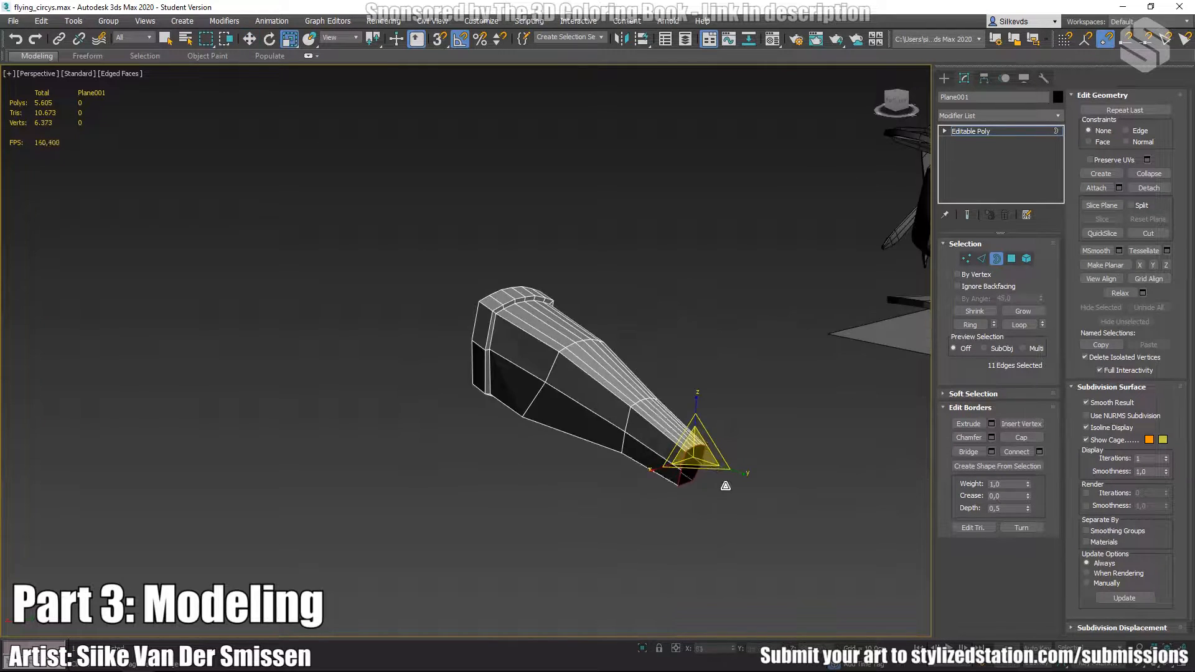
{"action": "left_click_drag", "start_coordinate": [703, 458], "coordinate": [713, 480]}
Move the scaled rear border up to align the tail end with the fuselage's profile.
{"action": "middle_click_drag", "start_coordinate": [714, 479], "coordinate": [830, 483], "text": "alt"}
{"action": "key", "text": "w"}
{"action": "scroll", "coordinate": [700, 454], "scroll_direction": "up", "scroll_amount": 3}
{"action": "left_click_drag", "start_coordinate": [699, 454], "coordinate": [700, 436]}
{"action": "middle_click_drag", "start_coordinate": [701, 436], "coordinate": [722, 458], "text": "alt"}
Target-weld the upper vertices of the tail opening into one center vertex.
{"action": "scroll", "coordinate": [664, 496], "scroll_direction": "up", "scroll_amount": 4}
{"action": "middle_click_drag", "start_coordinate": [663, 497], "coordinate": [629, 530], "text": "alt"}
{"action": "key", "text": "1"}
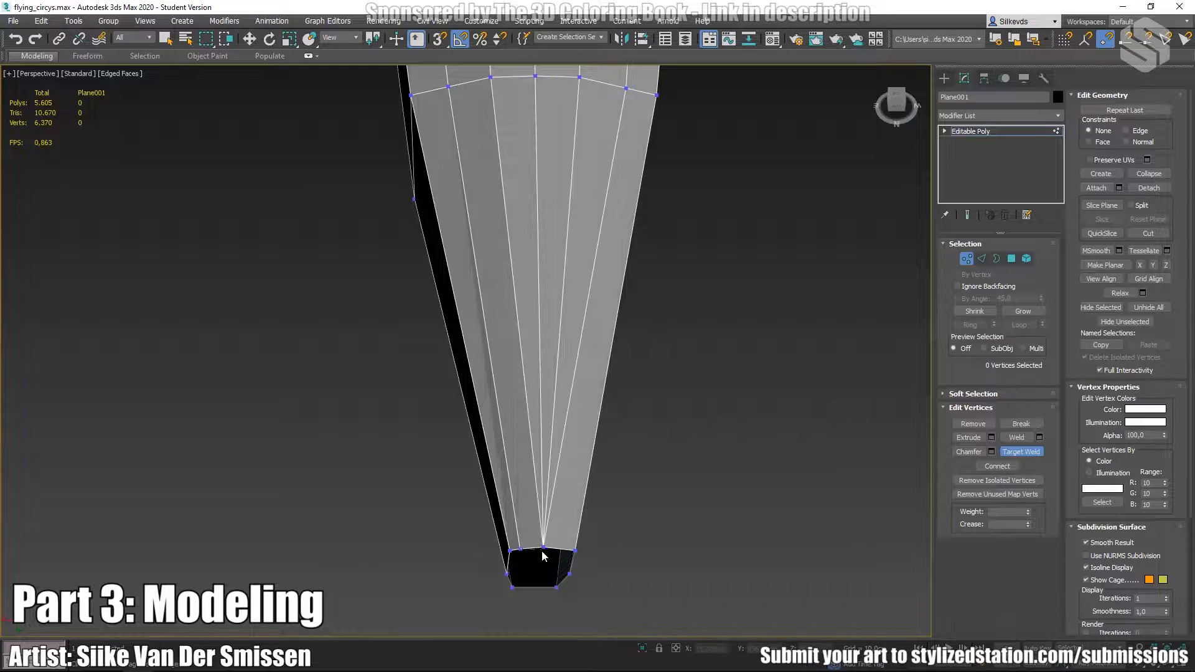
{"action": "left_click", "coordinate": [542, 549]}
{"action": "right_click", "coordinate": [678, 527]}
Extend the narrow tail end backward in several segments and raise its upper vertices to begin the rudder.
{"action": "scroll", "coordinate": [677, 527], "scroll_direction": "down", "scroll_amount": 3}
{"action": "middle_click_drag", "start_coordinate": [549, 553], "coordinate": [664, 515], "text": "alt"}
{"action": "left_click_drag", "start_coordinate": [664, 515], "coordinate": [570, 576], "text": "ctrl"}
{"action": "middle_click_drag", "start_coordinate": [629, 516], "coordinate": [643, 544], "text": "alt"}
{"action": "left_click_drag", "start_coordinate": [644, 545], "coordinate": [626, 546]}
{"action": "middle_click_drag", "start_coordinate": [626, 546], "coordinate": [731, 523], "text": "alt"}
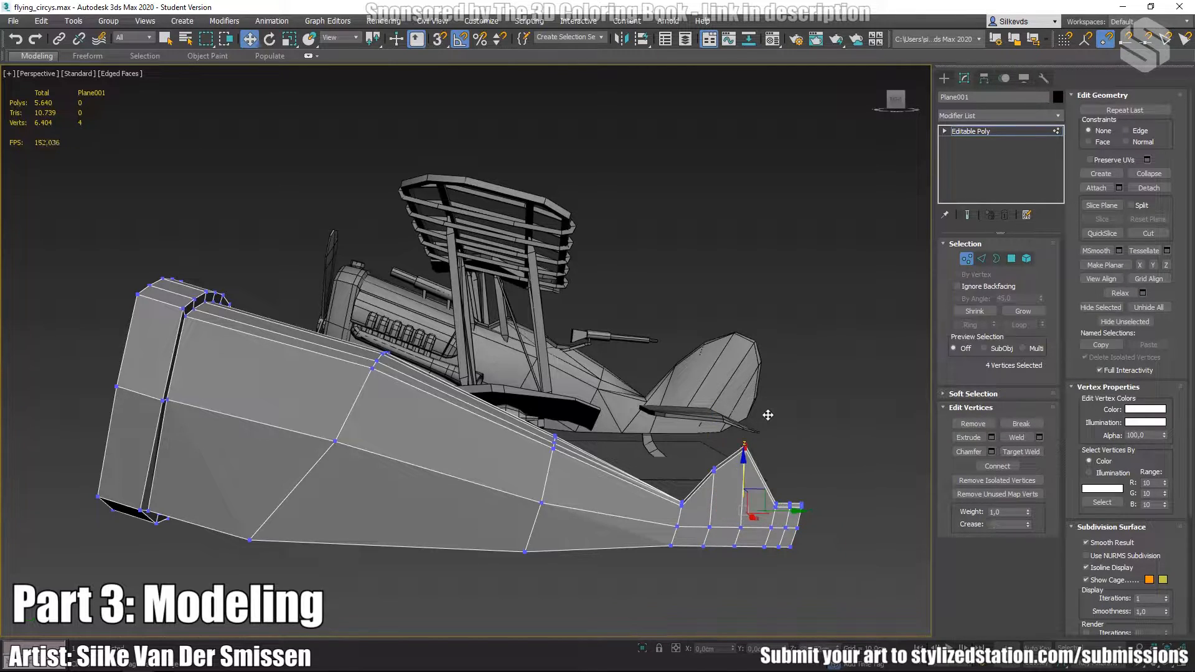
Move the rudder's outline and bottom vertices into a rounded tail fin, and activate the Cut tool on the fuselage.
{"action": "middle_click_drag", "start_coordinate": [849, 430], "coordinate": [666, 527], "text": "alt"}
{"action": "left_click_drag", "start_coordinate": [632, 475], "coordinate": [630, 523]}
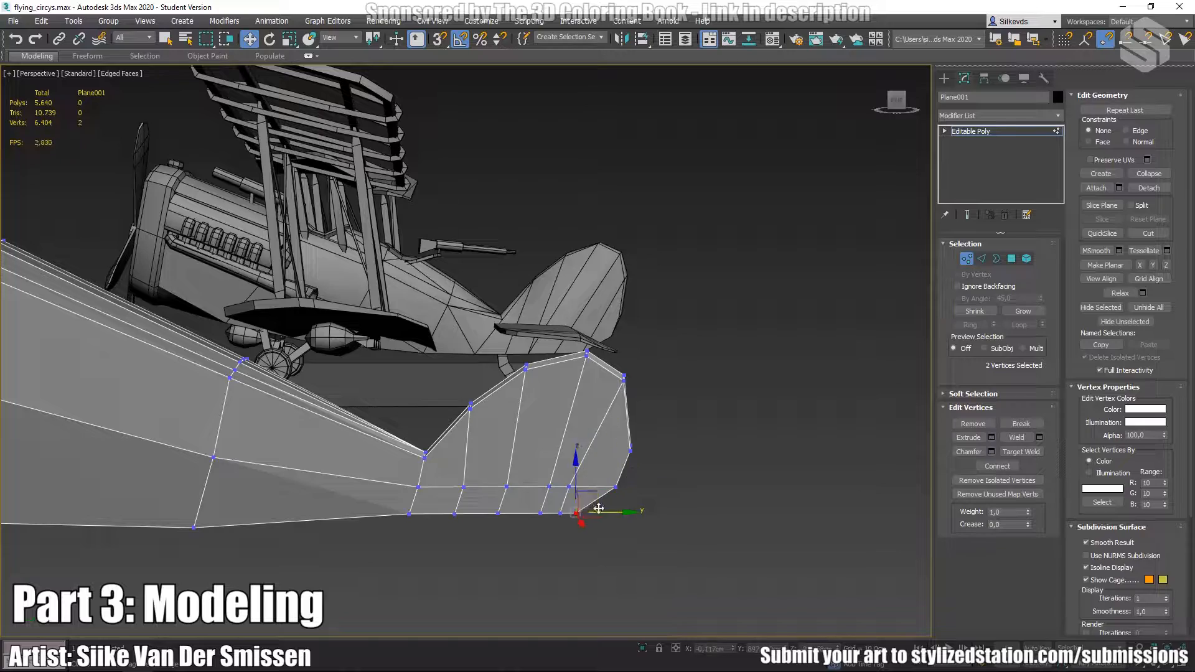
{"action": "left_click", "coordinate": [680, 521]}
{"action": "middle_click_drag", "start_coordinate": [680, 521], "coordinate": [517, 523], "text": "alt"}
{"action": "left_click_drag", "start_coordinate": [489, 522], "coordinate": [521, 547]}
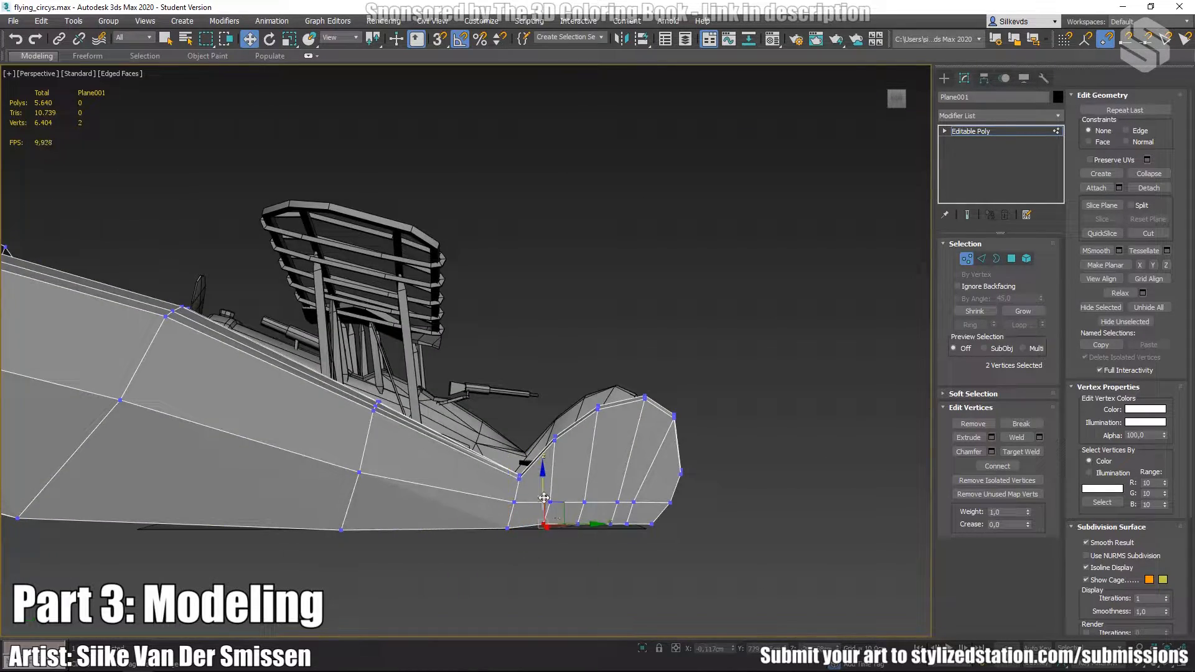
{"action": "middle_click_drag", "start_coordinate": [608, 493], "coordinate": [731, 433], "text": "alt"}
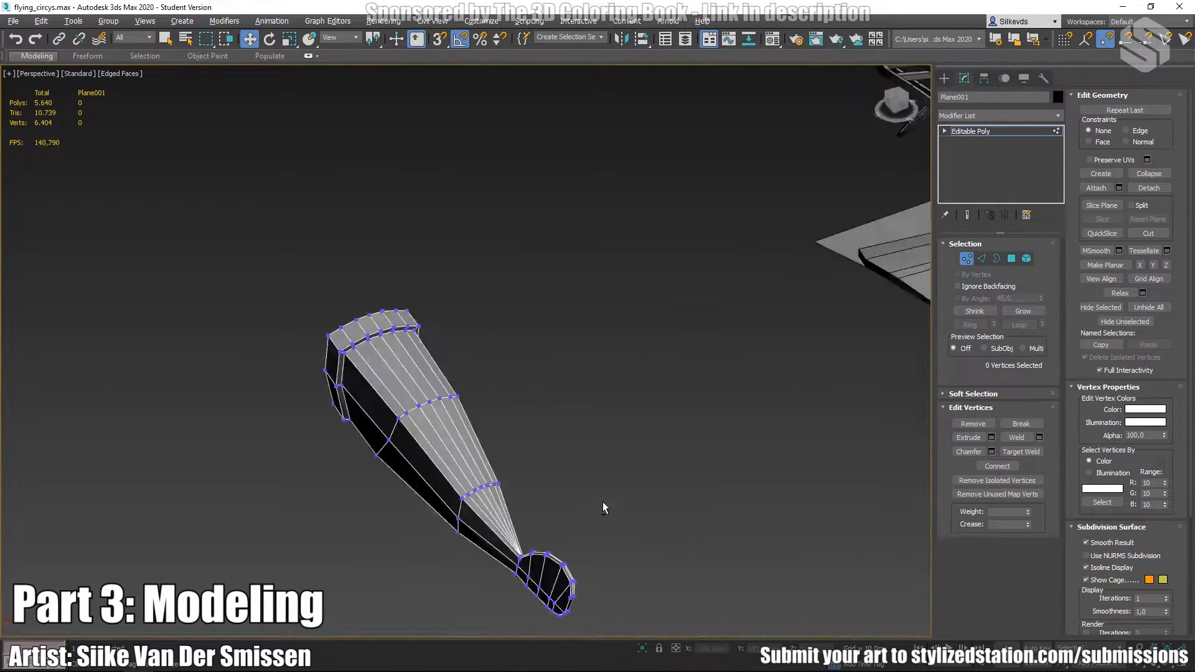
{"action": "left_click", "coordinate": [1149, 233]}
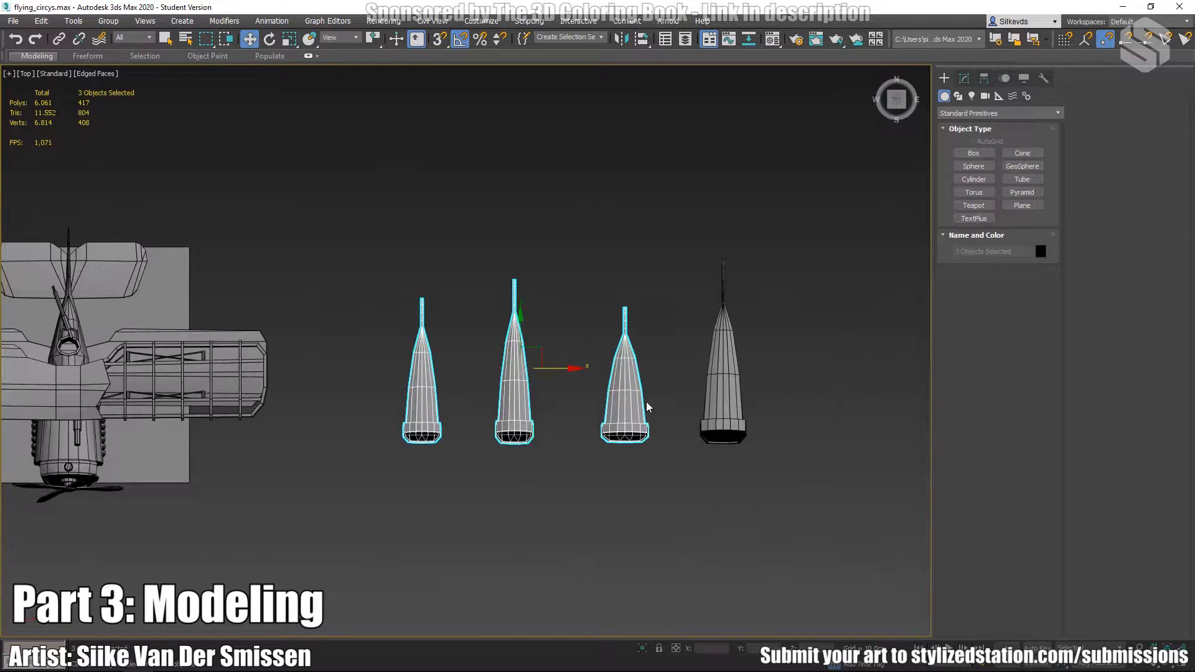
Create a plane beside the fuselage in the top view and shape its vertices into a stepped wing outline.
{"action": "left_click", "coordinate": [1022, 206]}
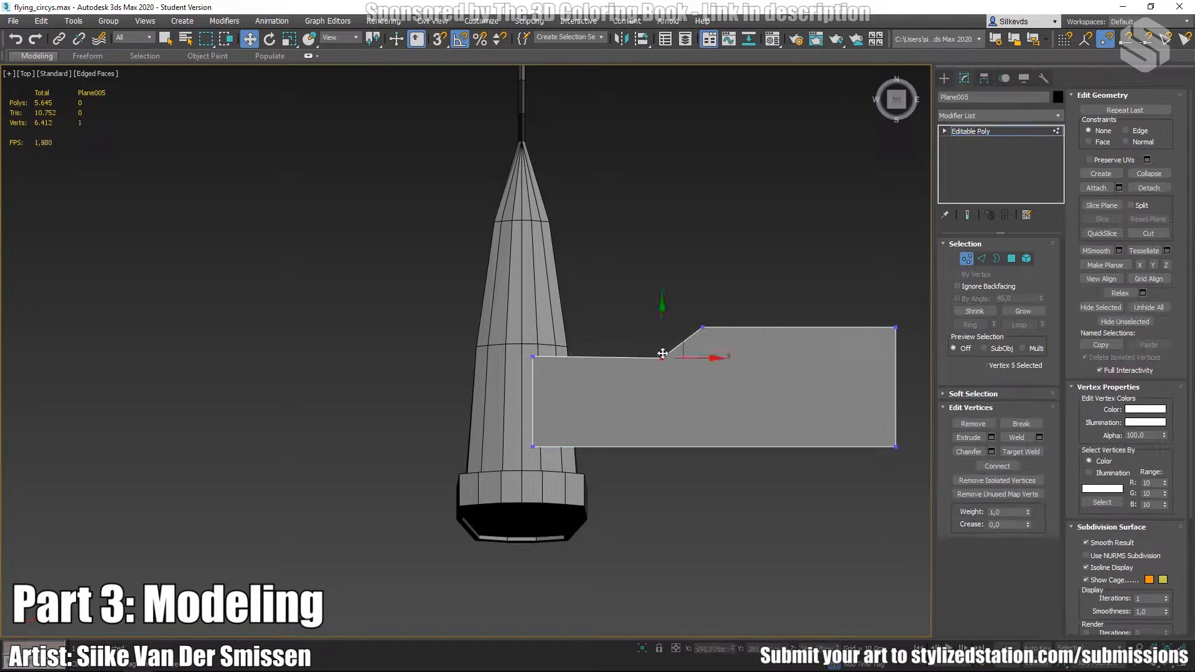
{"action": "left_click", "coordinate": [662, 353]}
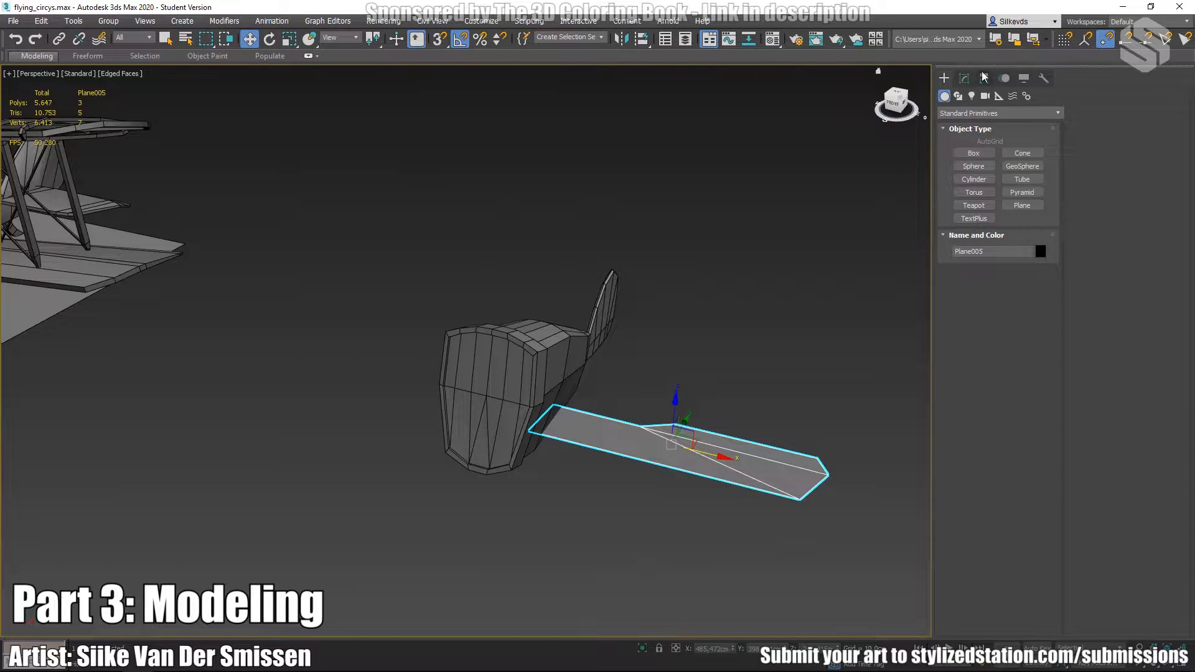
Place the wing's pivot at the fuselage's center and mirror the wing across the X axis as an instance.
{"action": "left_click", "coordinate": [984, 77]}
{"action": "key", "text": "f"}
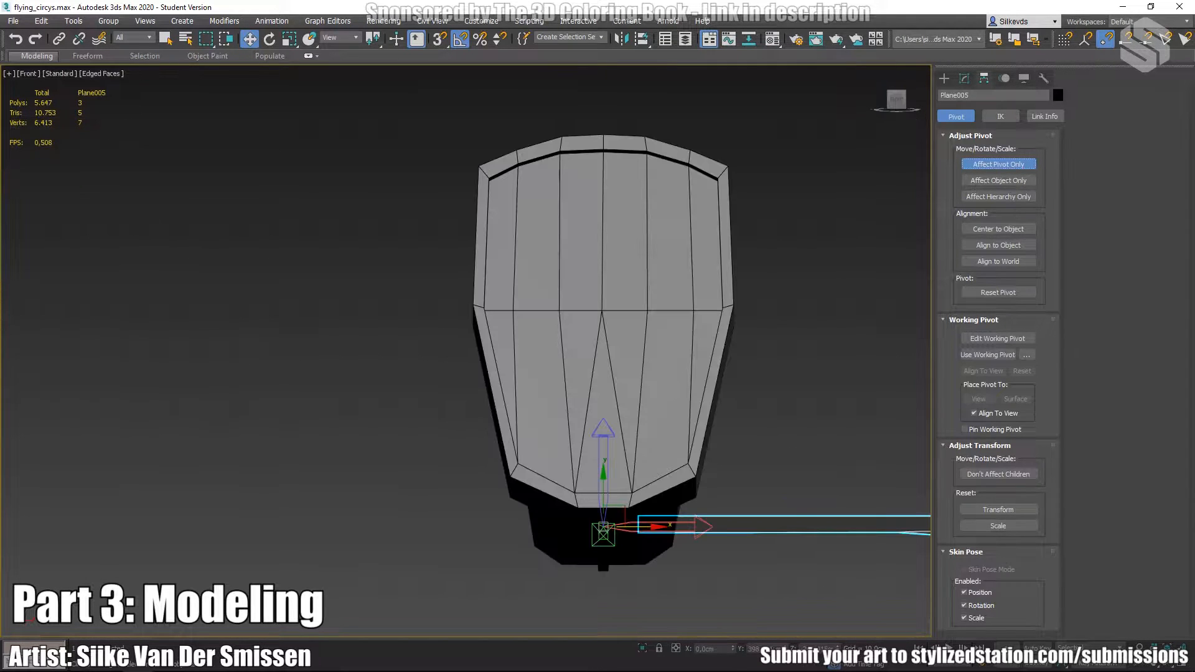
{"action": "left_click", "coordinate": [965, 78]}
{"action": "left_click", "coordinate": [622, 39]}
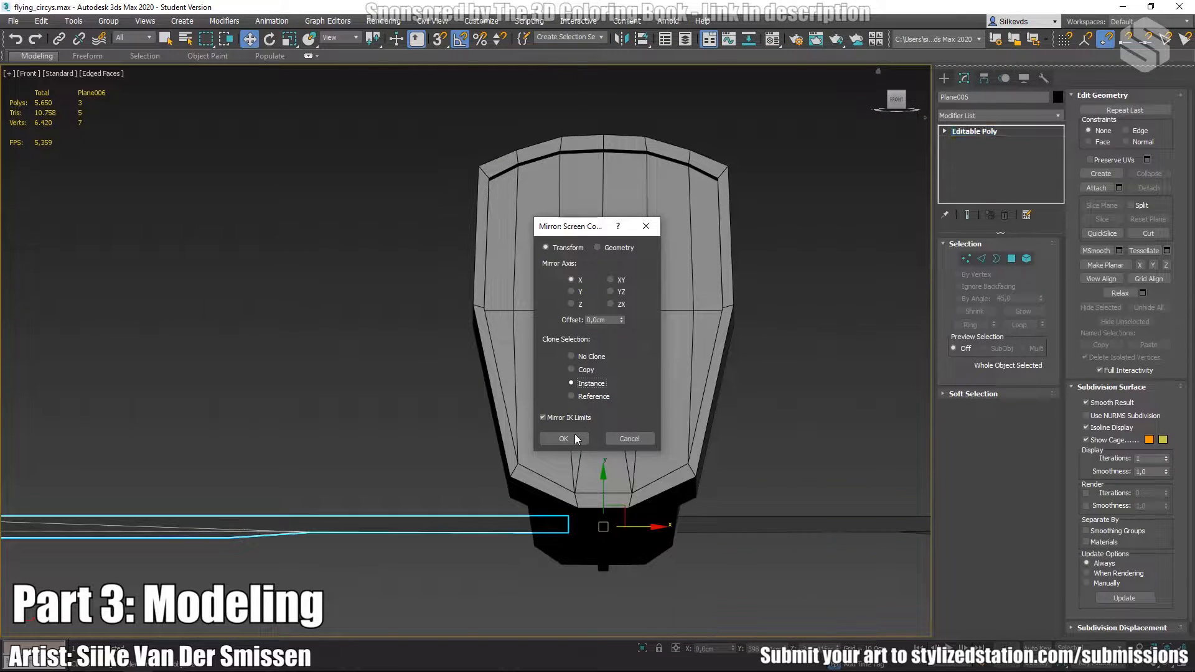
{"action": "left_click", "coordinate": [563, 439]}
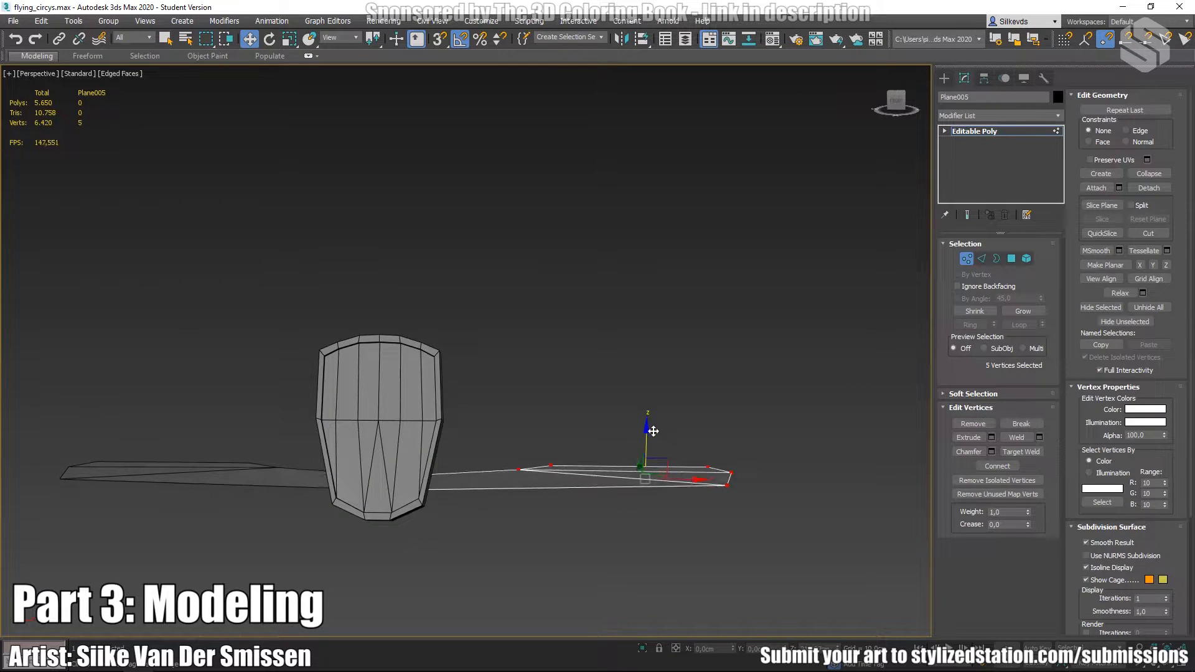
Position the copied upper wing half above the fuselage and mirror it to the opposite side.
{"action": "middle_click_drag", "start_coordinate": [653, 431], "coordinate": [831, 466], "text": "alt"}
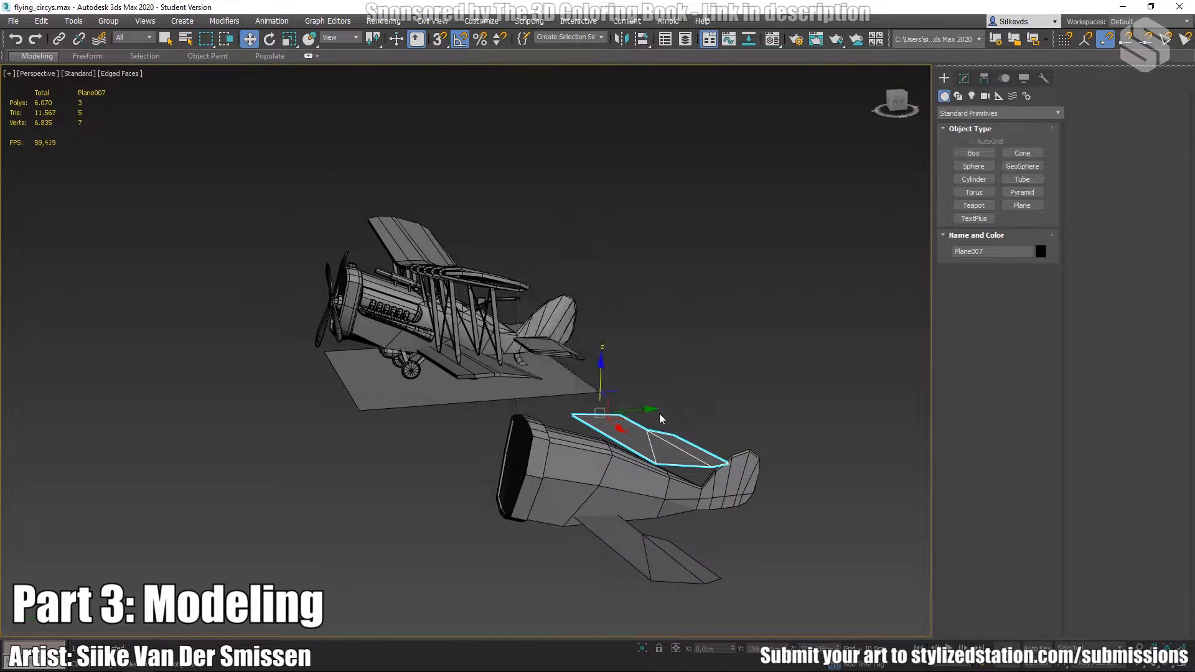
{"action": "middle_click_drag", "start_coordinate": [661, 419], "coordinate": [669, 461], "text": "alt"}
{"action": "left_click_drag", "start_coordinate": [669, 461], "coordinate": [690, 462]}
{"action": "middle_click_drag", "start_coordinate": [690, 462], "coordinate": [597, 430], "text": "alt"}
{"action": "left_click", "coordinate": [621, 39]}
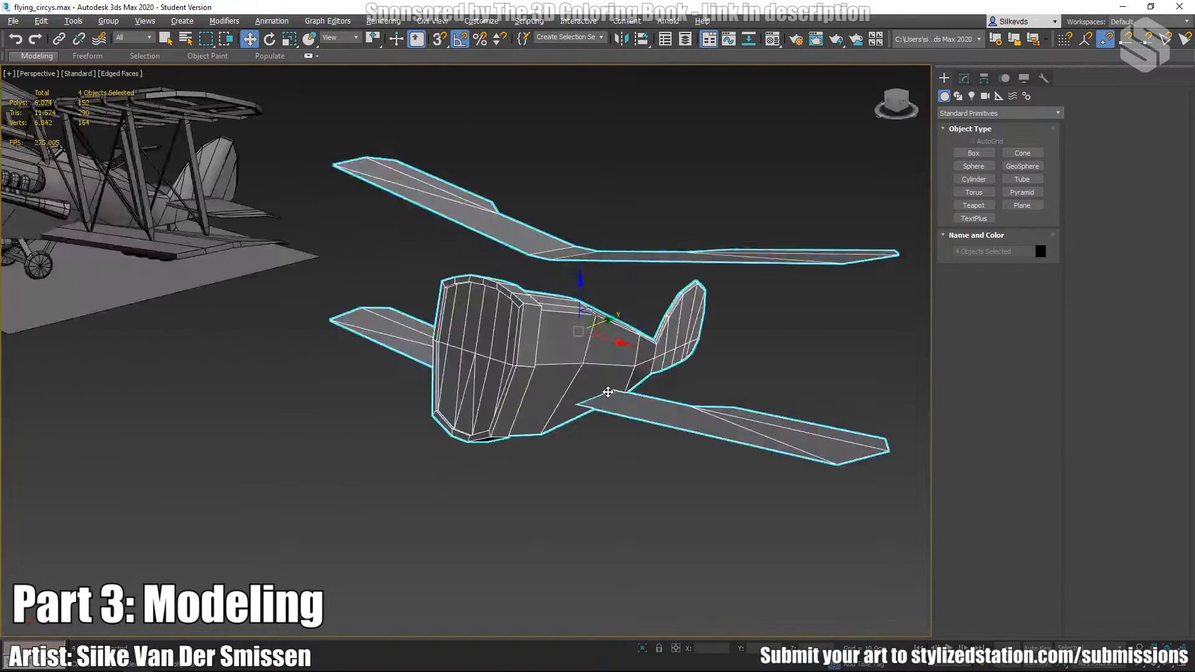
{"action": "mouse_move", "coordinate": [616, 397]}
{"action": "middle_mouse_down", "text": "alt"}
{"action": "mouse_move", "coordinate": [867, 411]}
{"action": "mouse_move", "coordinate": [568, 497]}
{"action": "mouse_move", "coordinate": [600, 507]}
{"action": "mouse_move", "coordinate": [639, 456]}
{"action": "mouse_move", "coordinate": [653, 403]}
{"action": "mouse_move", "coordinate": [635, 411]}
{"action": "middle_mouse_up", "text": "alt"}
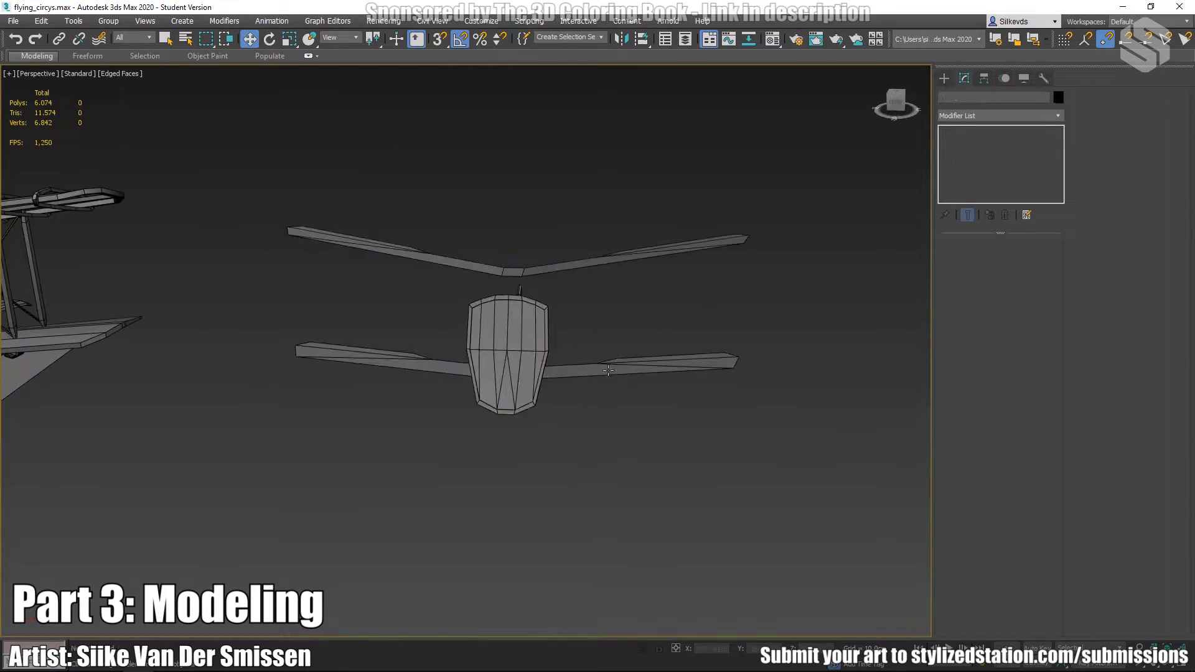
{"action": "left_click", "coordinate": [608, 370]}
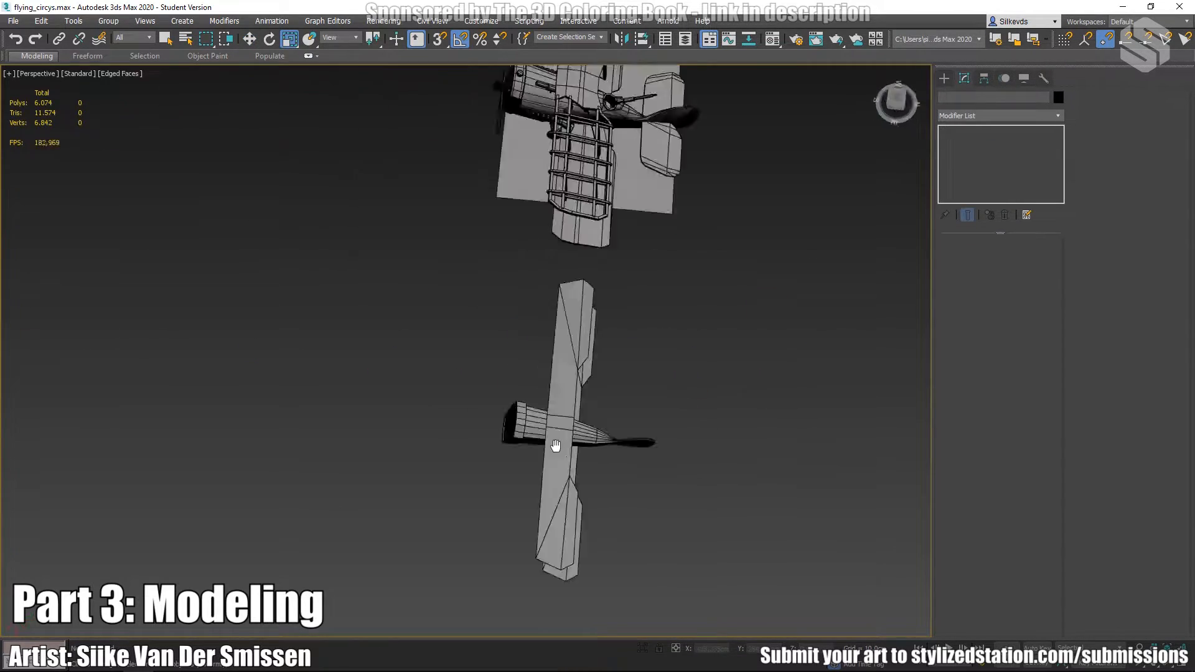
{"action": "mouse_move", "coordinate": [610, 436]}
{"action": "middle_mouse_down", "text": "alt"}
{"action": "mouse_move", "coordinate": [622, 401]}
{"action": "mouse_move", "coordinate": [629, 427]}
{"action": "mouse_move", "coordinate": [608, 444]}
{"action": "middle_mouse_up", "text": "alt"}
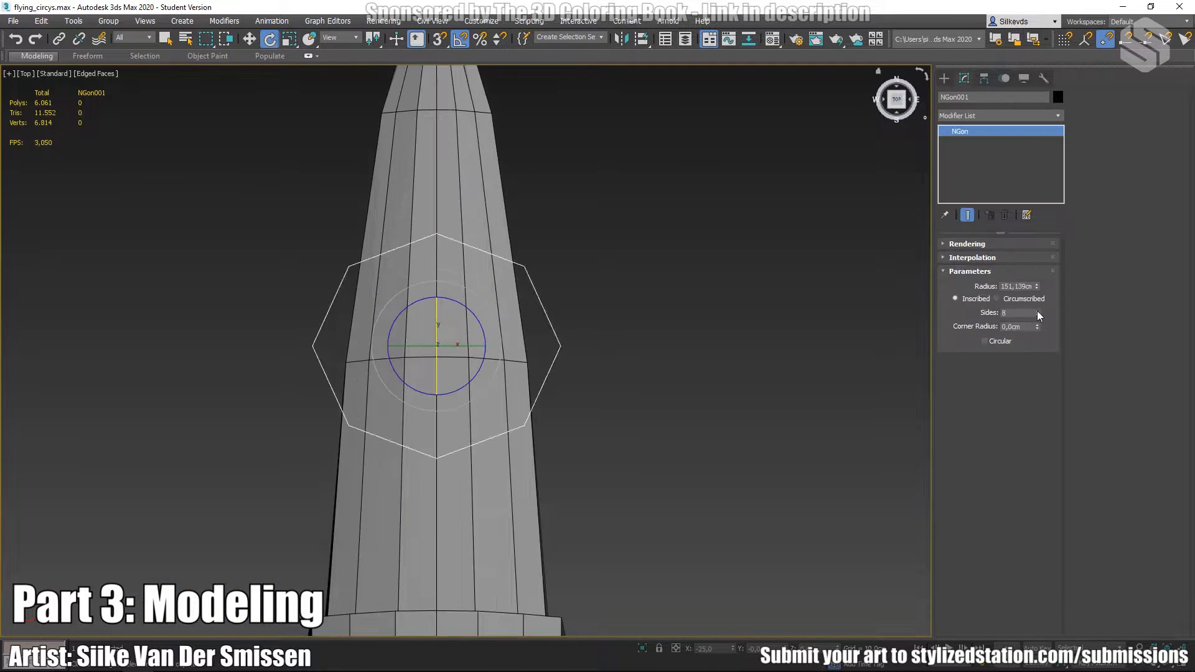
Give the NGon guide 8 sides and cut its octagonal outline into the top of the fuselage using vertex snapping.
{"action": "left_click_drag", "start_coordinate": [1037, 287], "coordinate": [1037, 324]}
{"action": "scroll", "coordinate": [605, 408], "scroll_direction": "up", "scroll_amount": 2}
{"action": "key", "text": "w"}
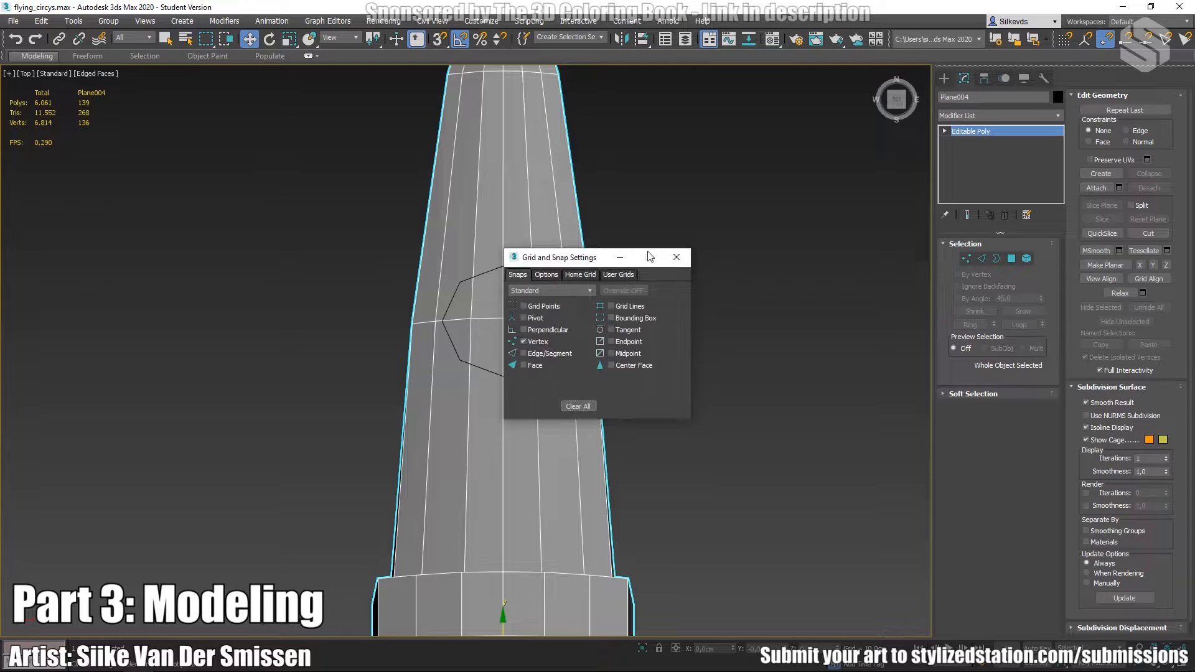
{"action": "left_click", "coordinate": [677, 257]}
{"action": "left_click", "coordinate": [1149, 233]}
{"action": "key", "text": "1"}
{"action": "scroll", "coordinate": [507, 224], "scroll_direction": "up", "scroll_amount": 3}
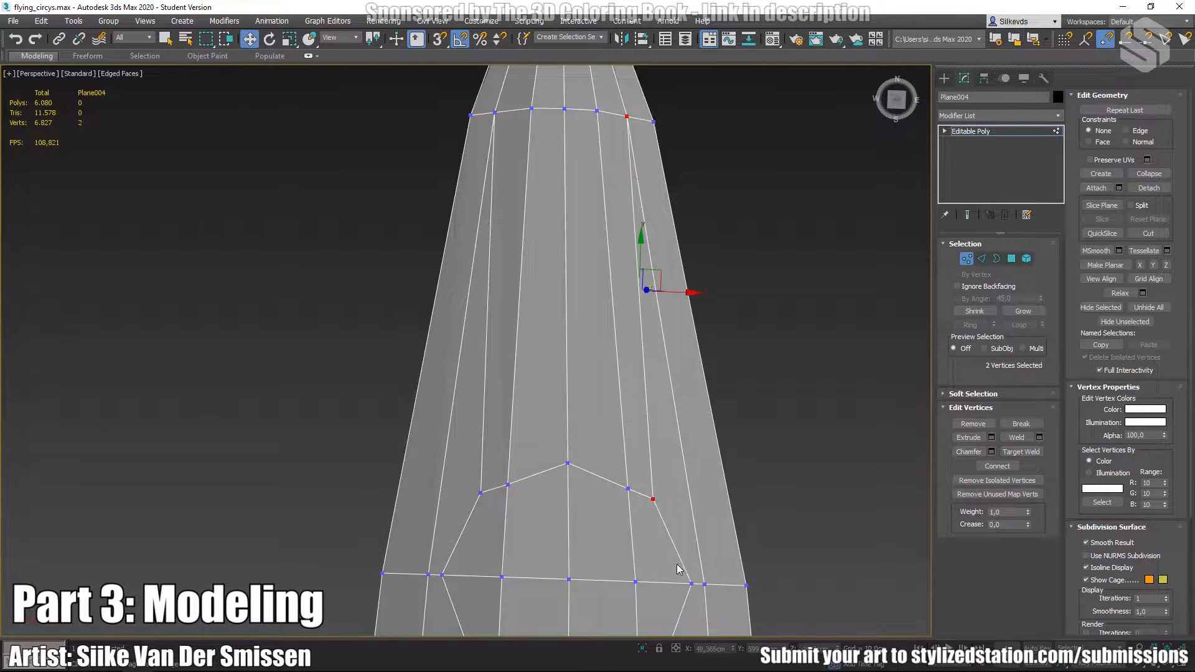
Connect the octagon's corner vertices to the surrounding fuselage vertices with new edges.
{"action": "middle_click_drag", "start_coordinate": [675, 571], "coordinate": [660, 355]}
{"action": "left_click", "coordinate": [609, 334]}
{"action": "left_click", "coordinate": [609, 486], "text": "ctrl"}
{"action": "key", "text": "ctrl+shift+e"}
{"action": "left_click", "coordinate": [513, 181]}
{"action": "middle_click_drag", "start_coordinate": [614, 399], "coordinate": [611, 368]}
{"action": "left_click", "coordinate": [386, 473], "text": "ctrl"}
{"action": "key", "text": "ctrl+shift+e"}
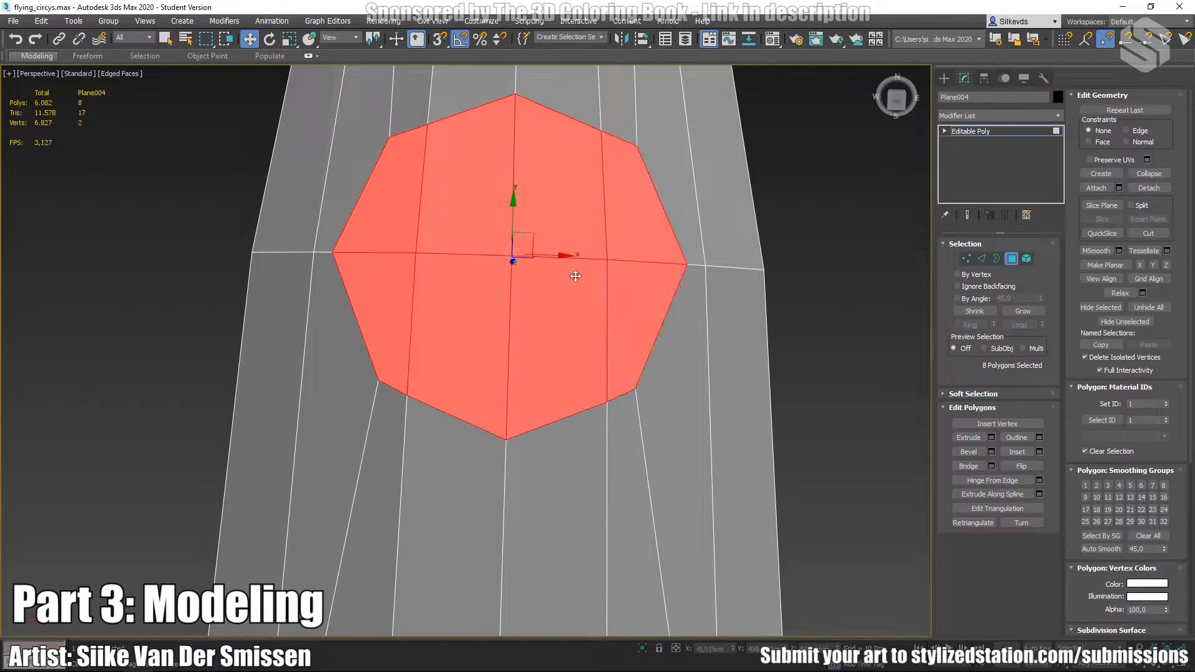
Delete the polygons inside the octagon, extend its border down into the fuselage and cap it to form a cockpit well.
{"action": "key", "text": "Delete"}
{"action": "key", "text": "3"}
{"action": "left_click", "coordinate": [558, 117]}
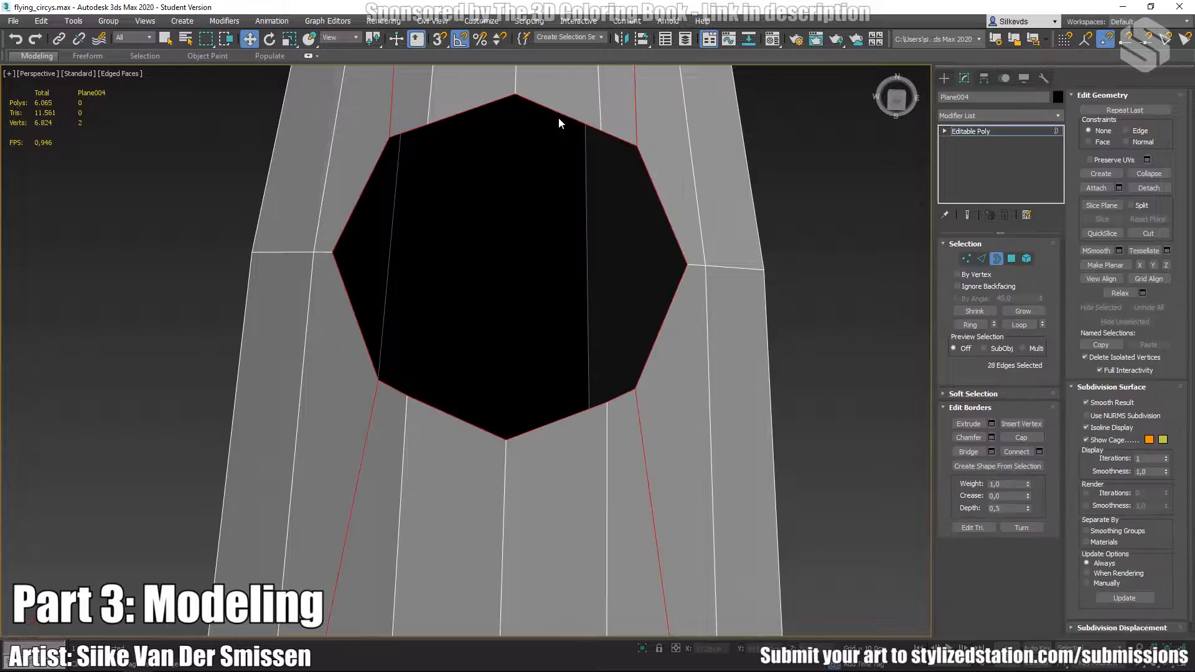
{"action": "middle_click_drag", "start_coordinate": [559, 119], "coordinate": [512, 199], "text": "alt"}
{"action": "left_click_drag", "start_coordinate": [510, 199], "coordinate": [510, 249], "text": "shift"}
{"action": "middle_click_drag", "start_coordinate": [510, 249], "coordinate": [537, 399], "text": "alt"}
{"action": "key", "text": "alt+p"}
Try selecting the lengthwise edges running from the cockpit opening toward the nose and tail, and undo the last two operations.
{"action": "scroll", "coordinate": [443, 359], "scroll_direction": "down", "scroll_amount": 5}
{"action": "key", "text": "2"}
{"action": "double_click", "coordinate": [493, 461]}
{"action": "double_click", "coordinate": [538, 399], "text": "ctrl"}
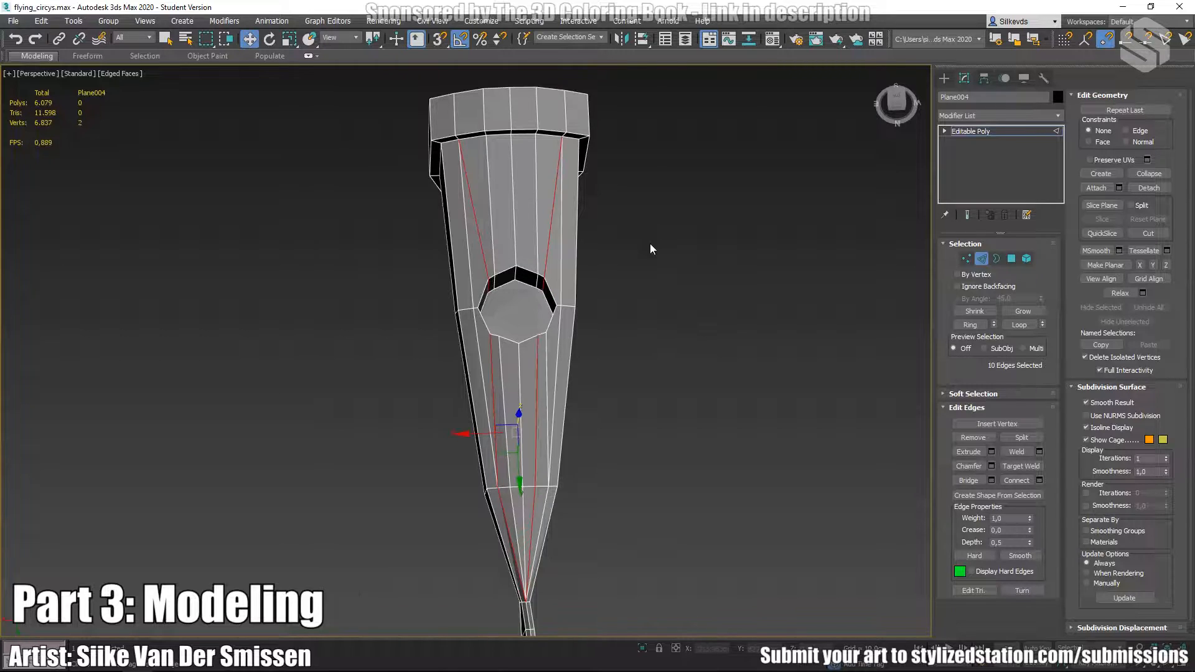
{"action": "middle_click_drag", "start_coordinate": [666, 237], "coordinate": [520, 249], "text": "alt"}
{"action": "scroll", "coordinate": [520, 249], "scroll_direction": "up", "scroll_amount": 5}
{"action": "key", "text": "ctrl+z"}
{"action": "key", "text": "ctrl+z"}
Select a group of fuselage vertices and activate scaling for them.
{"action": "scroll", "coordinate": [467, 214], "scroll_direction": "down", "scroll_amount": 3}
{"action": "middle_click_drag", "start_coordinate": [467, 214], "coordinate": [579, 498], "text": "alt"}
{"action": "scroll", "coordinate": [531, 374], "scroll_direction": "down", "scroll_amount": 5}
{"action": "key", "text": "1"}
{"action": "left_click_drag", "start_coordinate": [411, 430], "coordinate": [612, 522]}
{"action": "key", "text": "r"}
{"action": "middle_click_drag", "start_coordinate": [546, 476], "coordinate": [646, 320], "text": "alt"}
{"action": "left_click", "coordinate": [838, 557]}
Bring up the finished biplane model and examine its tail, engine, propeller and wings.
{"action": "right_click", "coordinate": [646, 320]}
{"action": "left_click", "coordinate": [694, 263]}
{"action": "middle_click_drag", "start_coordinate": [694, 263], "coordinate": [683, 336], "text": "alt"}
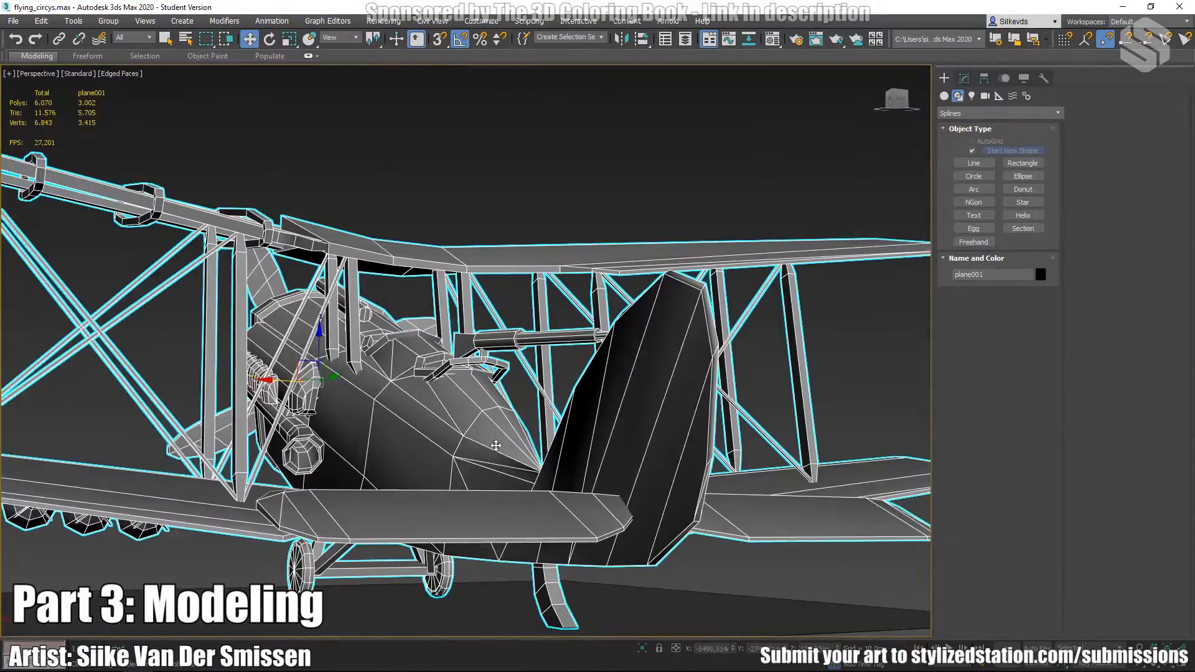
{"action": "middle_click_drag", "start_coordinate": [496, 446], "coordinate": [269, 423], "text": "alt"}
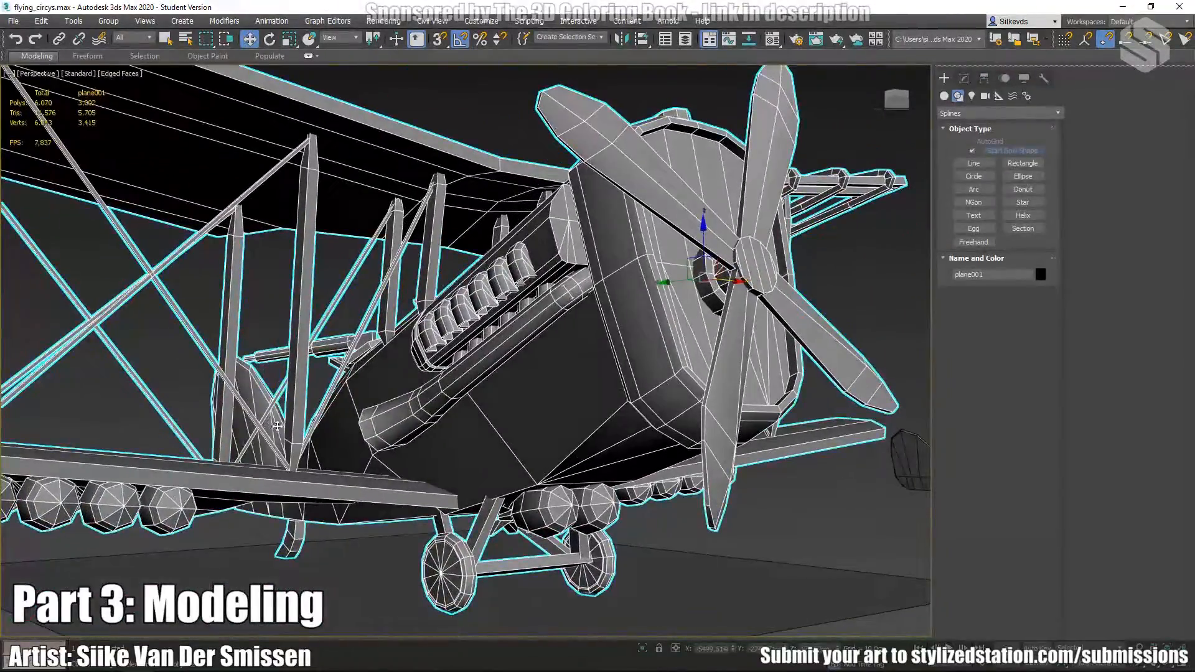
{"action": "scroll", "coordinate": [272, 424], "scroll_direction": "down", "scroll_amount": 4}
{"action": "middle_click_drag", "start_coordinate": [394, 476], "coordinate": [418, 486]}
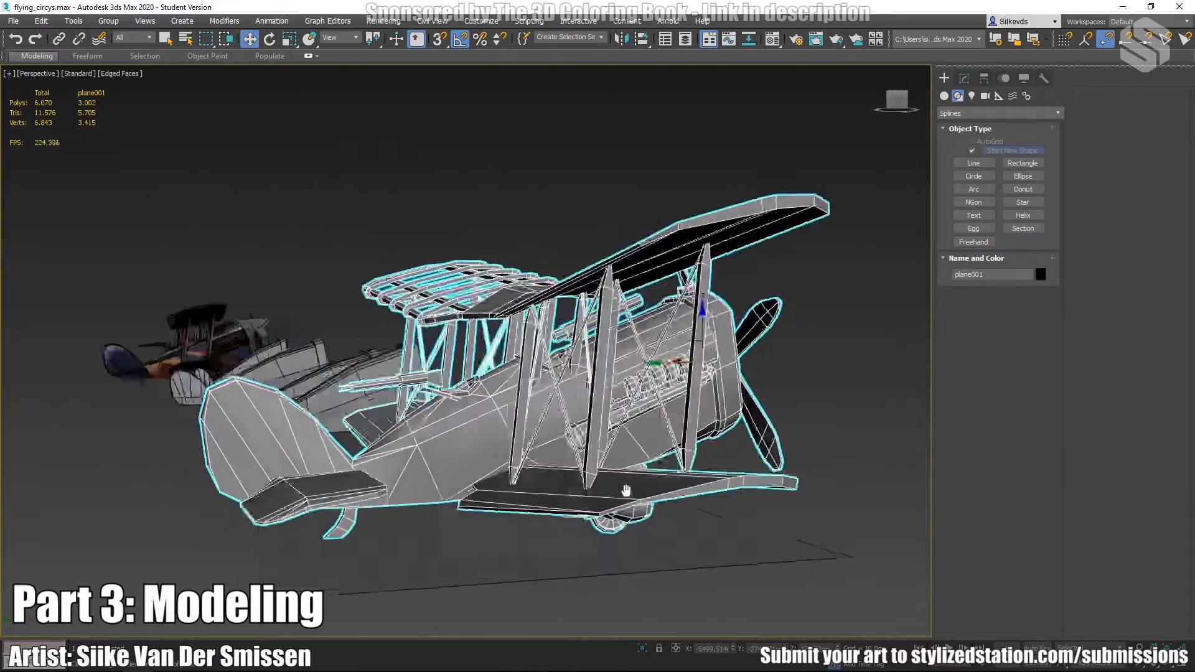
{"action": "middle_click_drag", "start_coordinate": [438, 453], "coordinate": [696, 427], "text": "alt"}
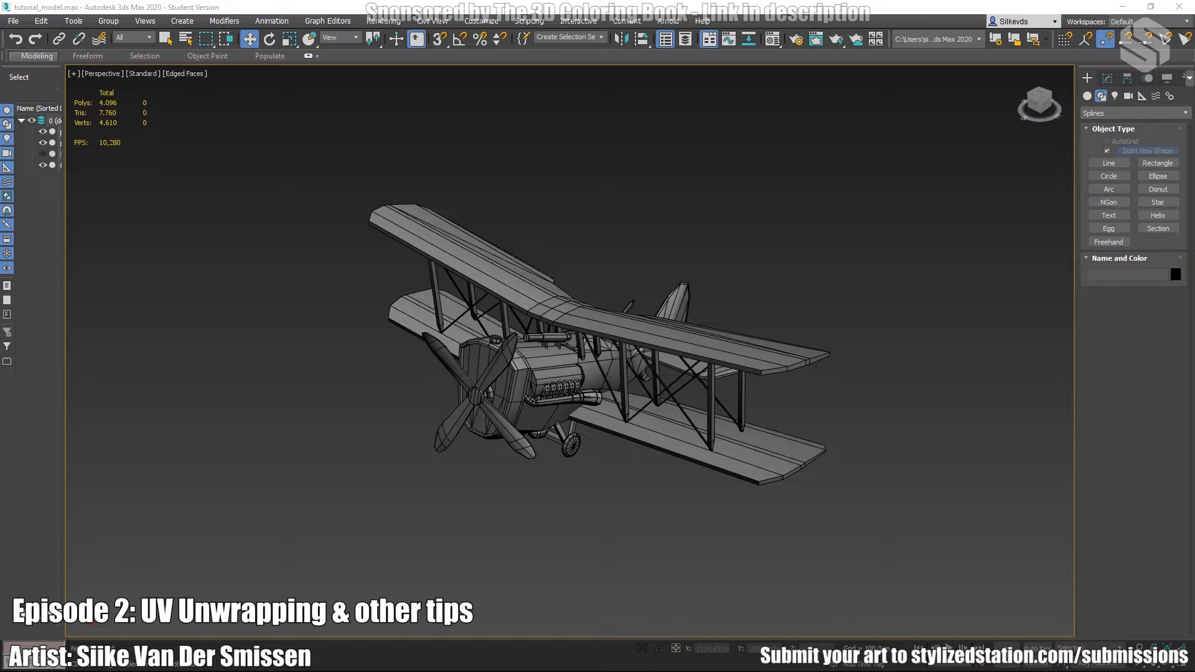
Examine the complete biplane model from the front and side, including its wings, struts and landing gear.
{"action": "middle_click_drag", "start_coordinate": [689, 201], "coordinate": [687, 217]}
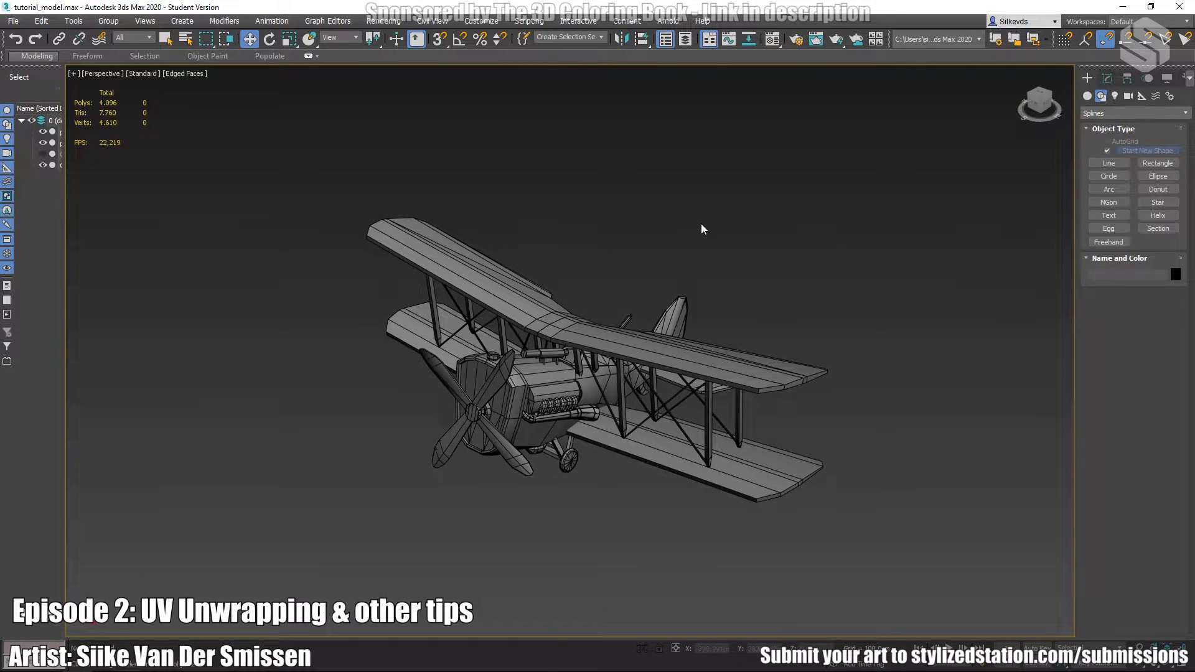
{"action": "middle_click_drag", "start_coordinate": [608, 247], "coordinate": [521, 230], "text": "alt"}
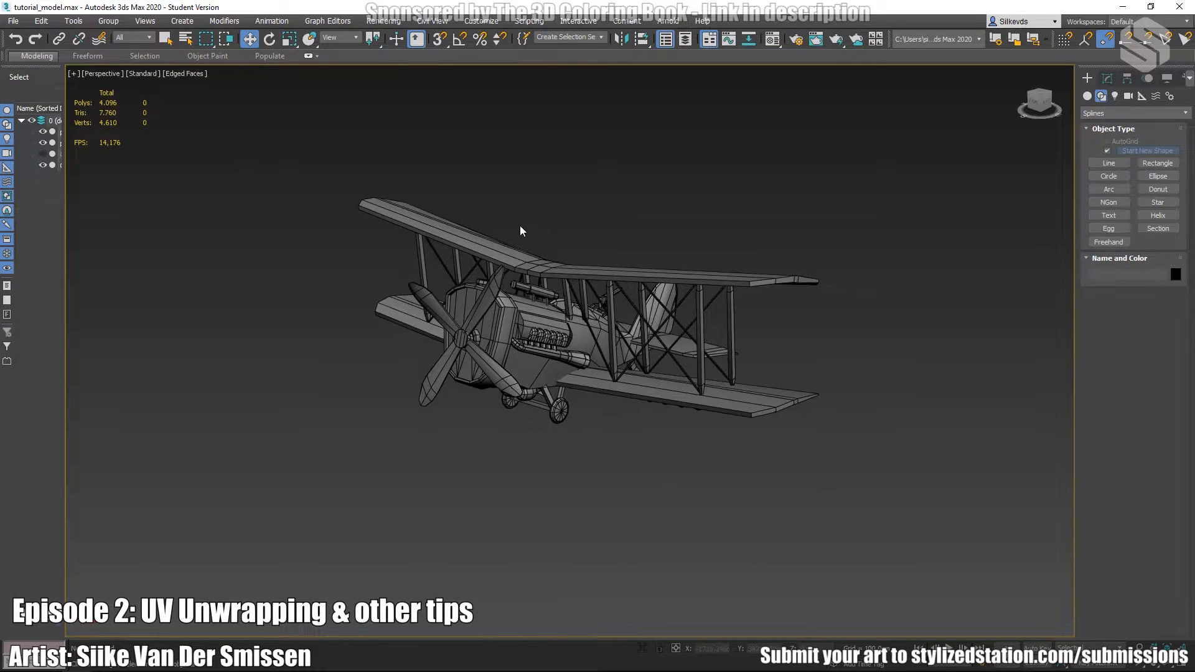
{"action": "scroll", "coordinate": [547, 245], "scroll_direction": "up", "scroll_amount": 5}
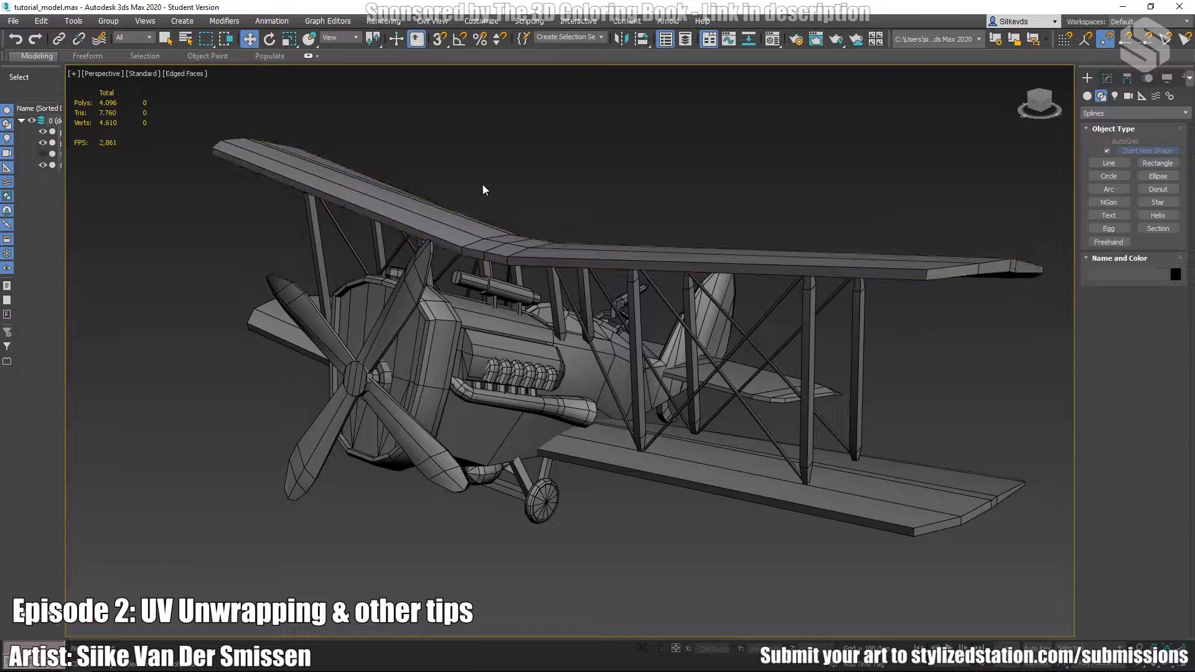
{"action": "middle_click_drag", "start_coordinate": [531, 221], "coordinate": [629, 219]}
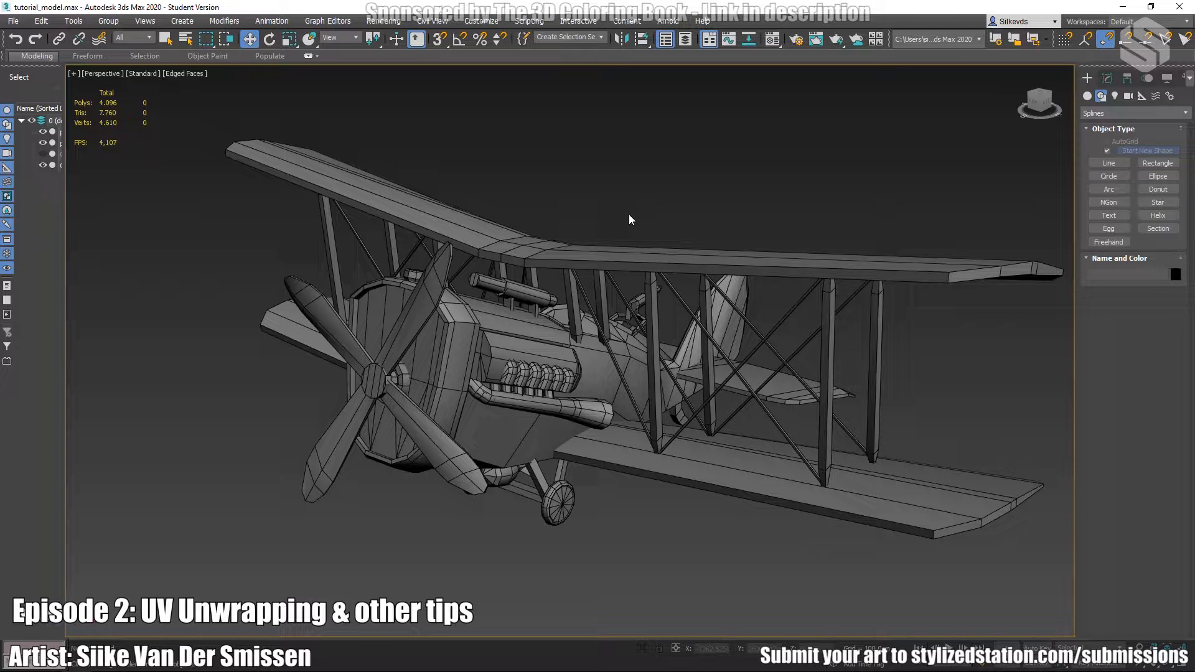
{"action": "middle_click_drag", "start_coordinate": [630, 215], "coordinate": [583, 228], "text": "alt"}
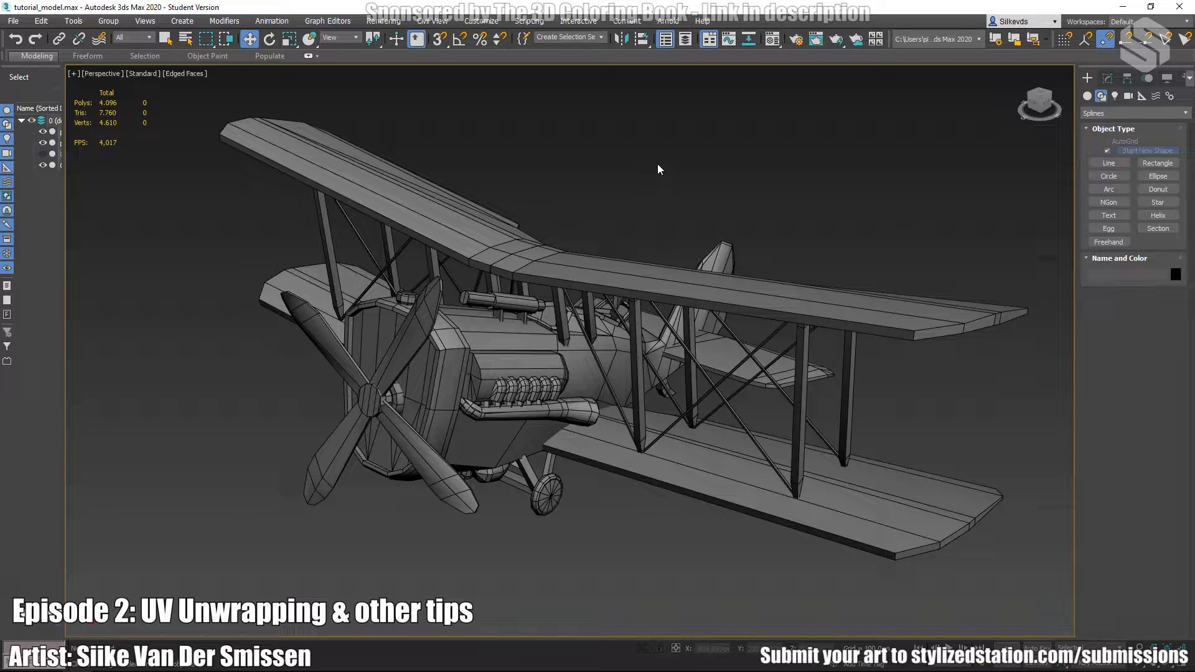
{"action": "middle_click_drag", "start_coordinate": [633, 193], "coordinate": [584, 220]}
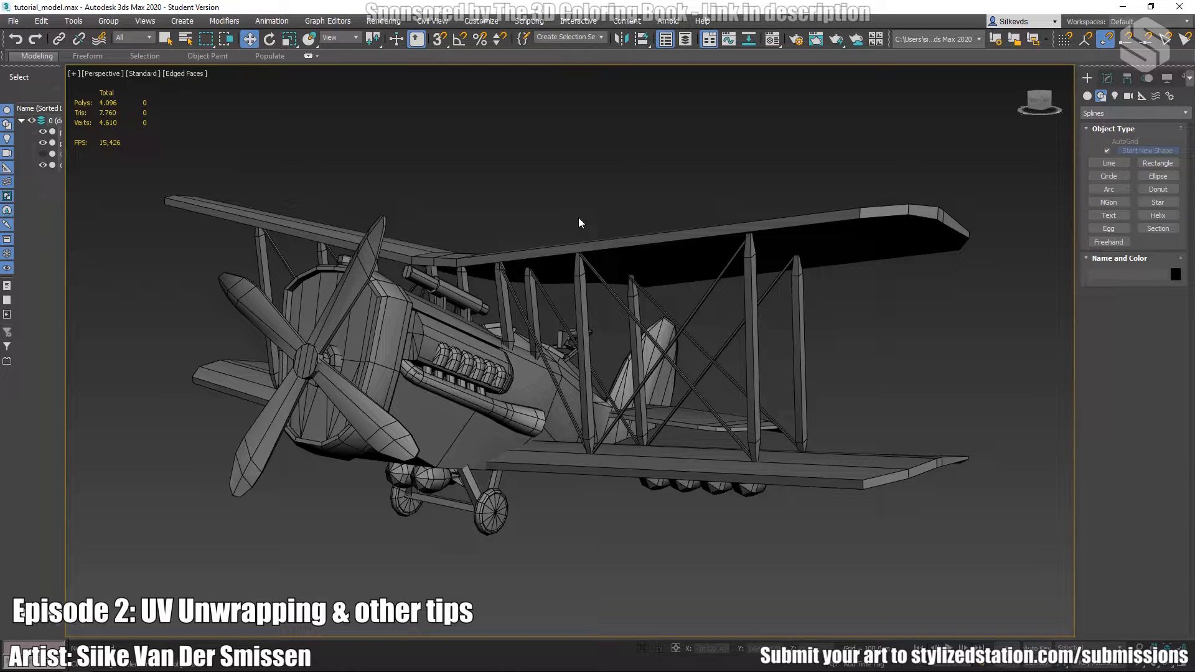
{"action": "middle_click_drag", "start_coordinate": [689, 337], "coordinate": [566, 412], "text": "alt"}
{"action": "middle_click_drag", "start_coordinate": [809, 389], "coordinate": [744, 416]}
{"action": "middle_click_drag", "start_coordinate": [667, 139], "coordinate": [674, 112], "text": "alt"}
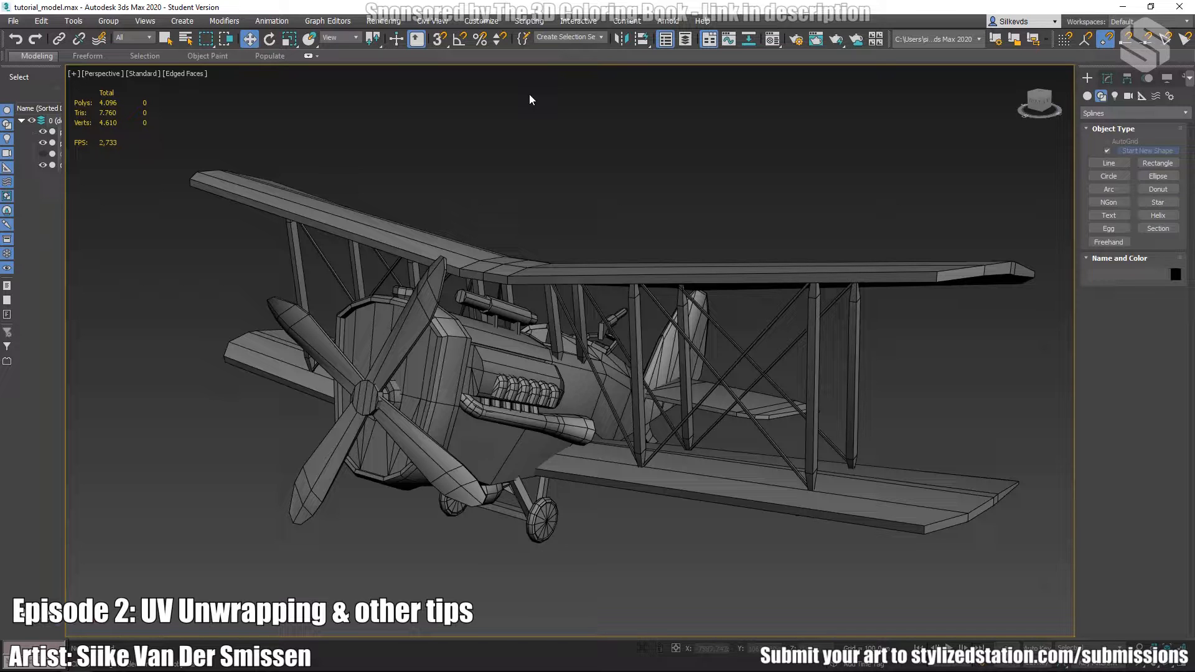
{"action": "middle_click_drag", "start_coordinate": [530, 153], "coordinate": [554, 147], "text": "alt"}
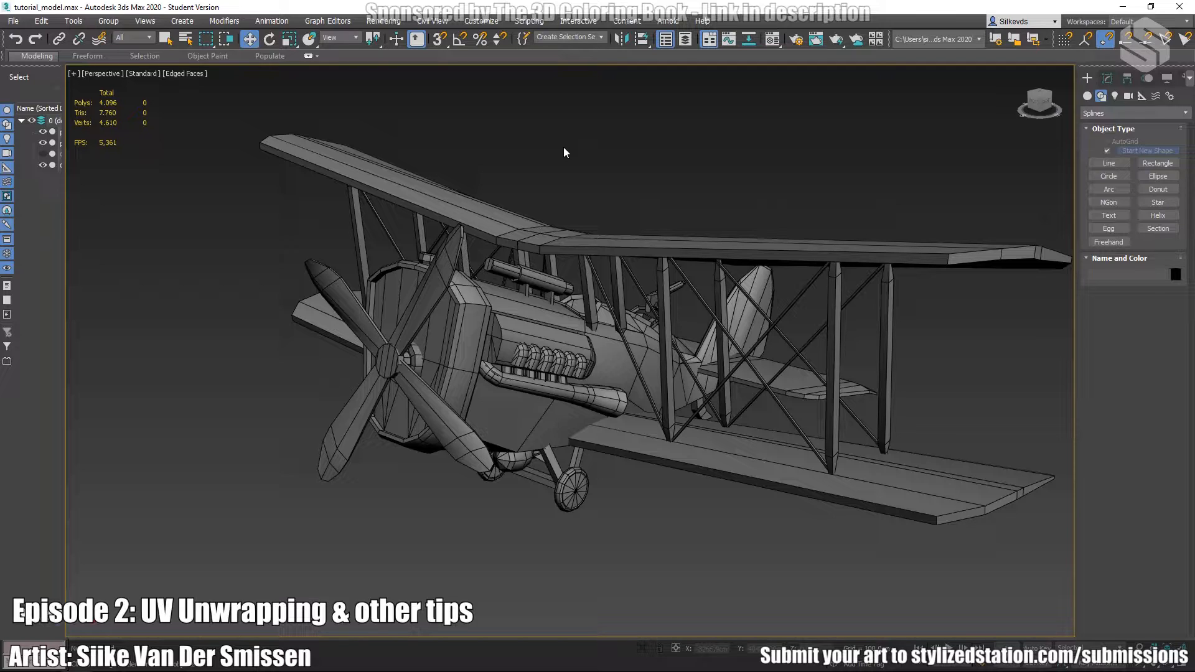
{"action": "mouse_move", "coordinate": [552, 189]}
{"action": "middle_mouse_down", "text": "alt"}
{"action": "mouse_move", "coordinate": [531, 221]}
{"action": "mouse_move", "coordinate": [536, 200]}
{"action": "middle_mouse_up", "text": "alt"}
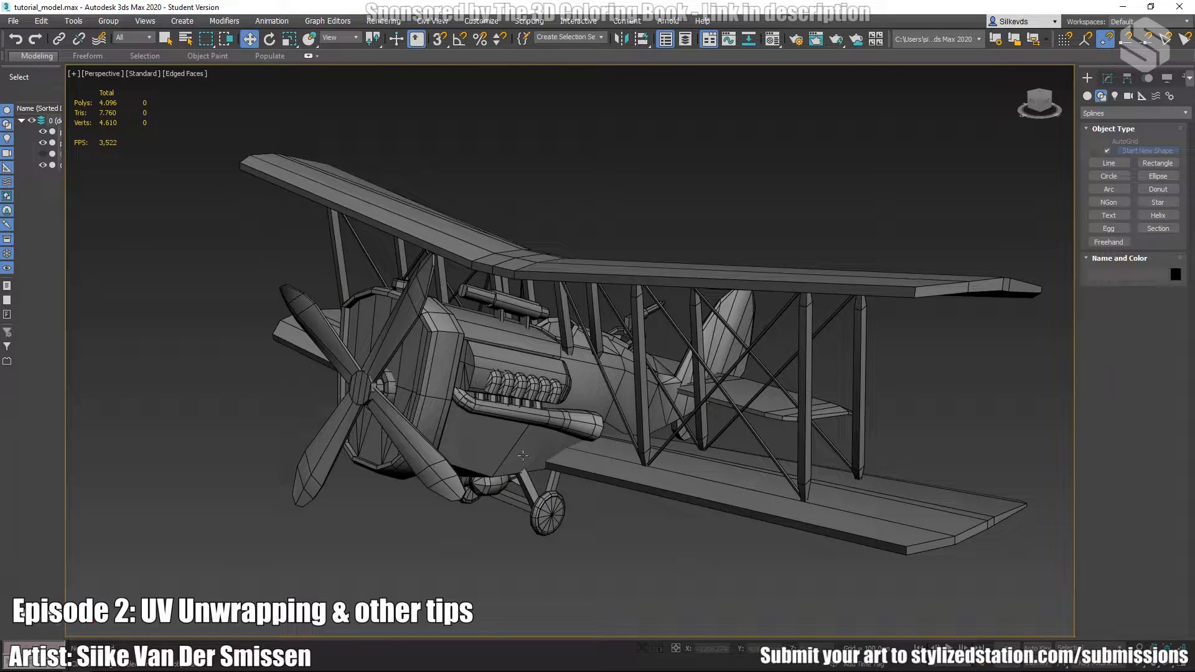
{"action": "left_click", "coordinate": [411, 340]}
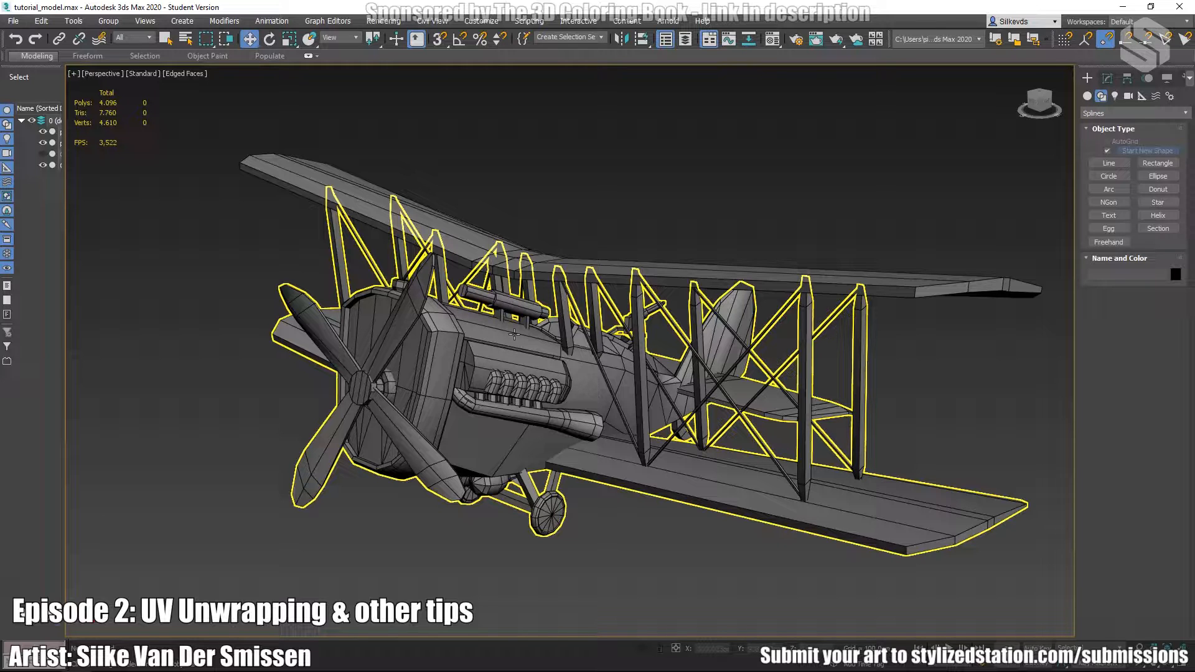
{"action": "middle_click_drag", "start_coordinate": [671, 365], "coordinate": [607, 347]}
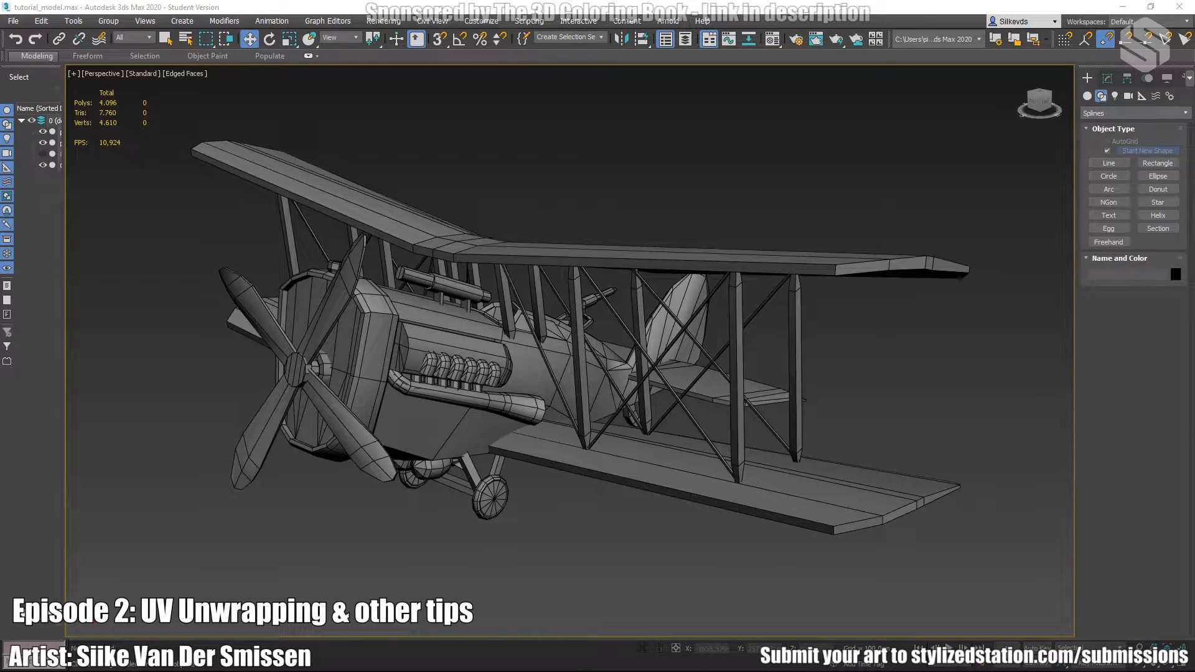
Trace the outline of one upper wing half with a closed line in the top view.
{"action": "key", "text": "t"}
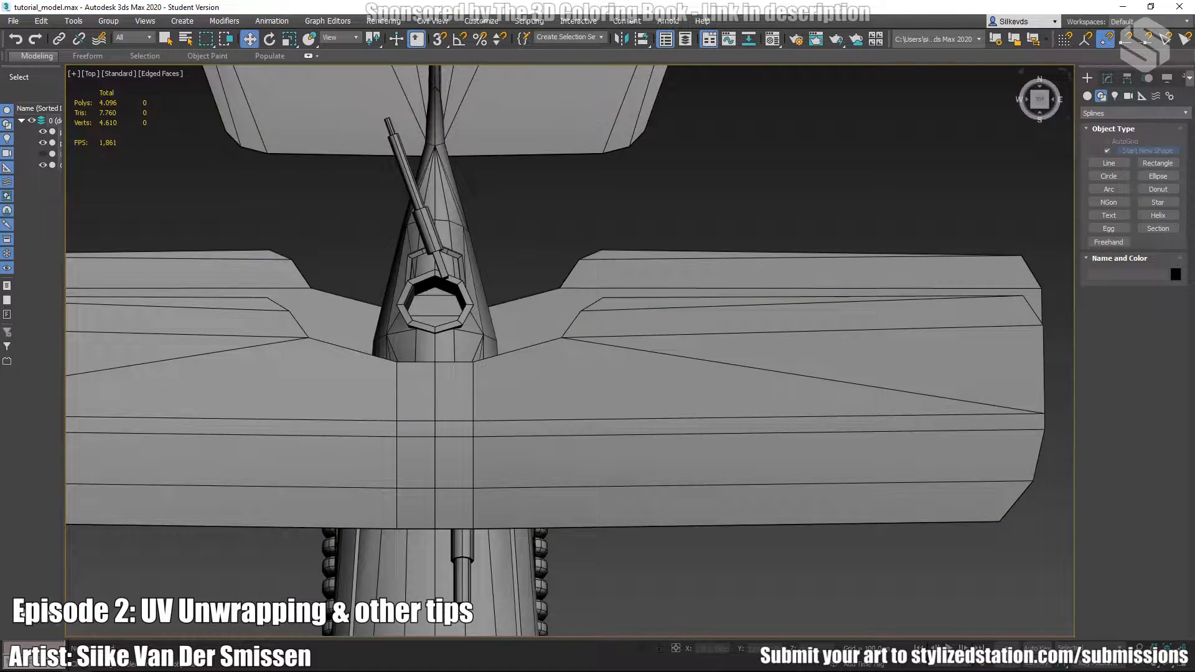
{"action": "left_click", "coordinate": [1096, 164]}
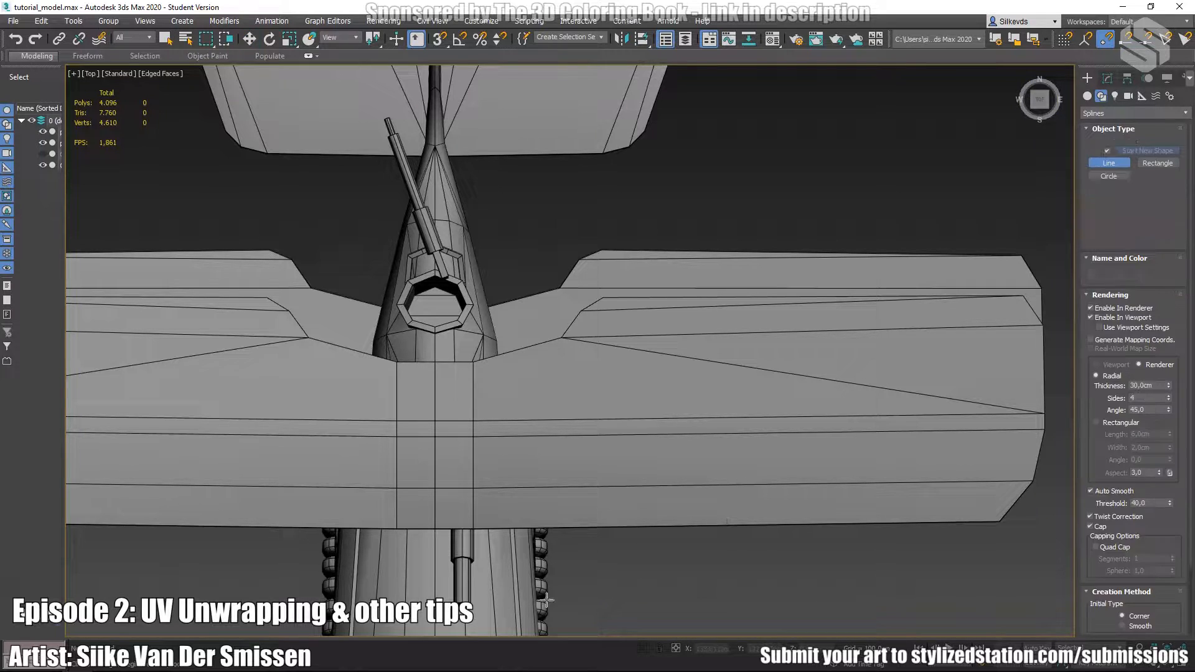
{"action": "left_click", "coordinate": [472, 525]}
{"action": "left_click", "coordinate": [1003, 516]}
{"action": "left_click", "coordinate": [1026, 481]}
{"action": "left_click", "coordinate": [1041, 428]}
{"action": "left_click", "coordinate": [1038, 324]}
{"action": "left_click", "coordinate": [1020, 294]}
{"action": "left_click", "coordinate": [605, 298]}
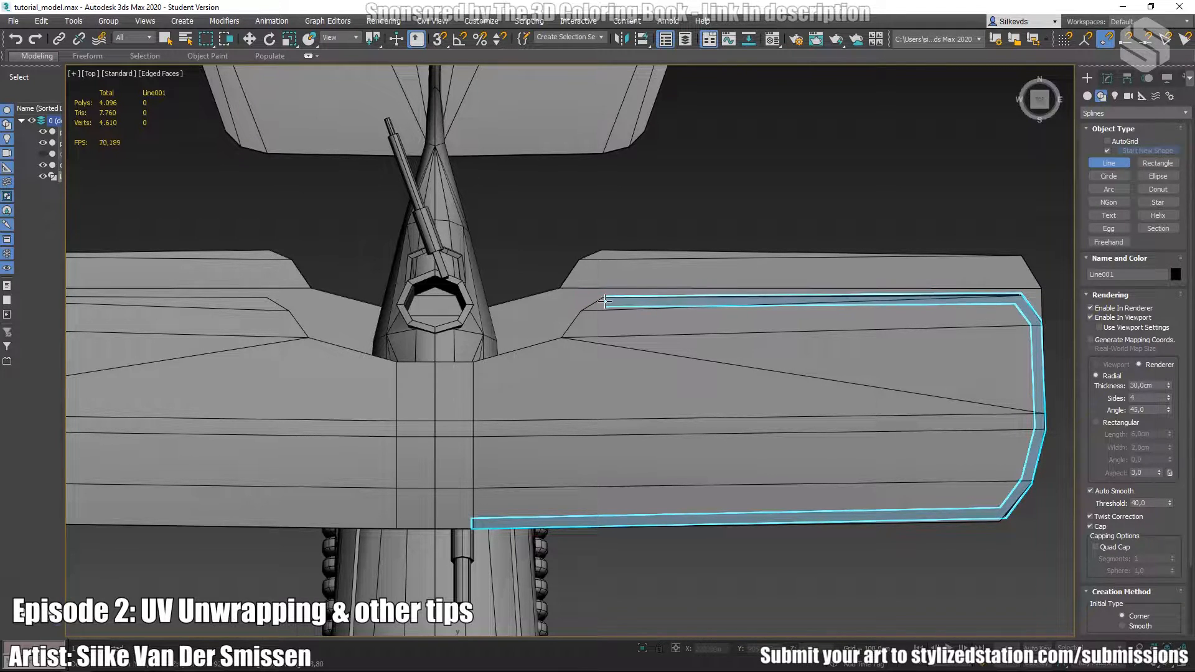
{"action": "left_click", "coordinate": [584, 313]}
{"action": "left_click", "coordinate": [566, 338]}
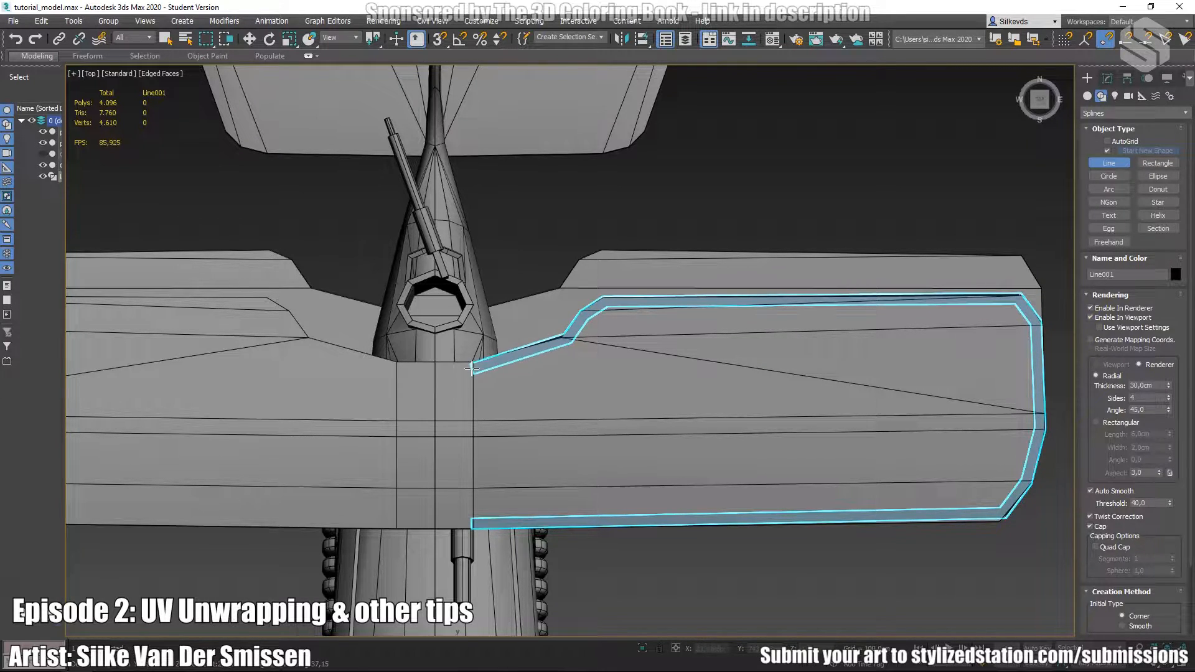
{"action": "left_click", "coordinate": [467, 363]}
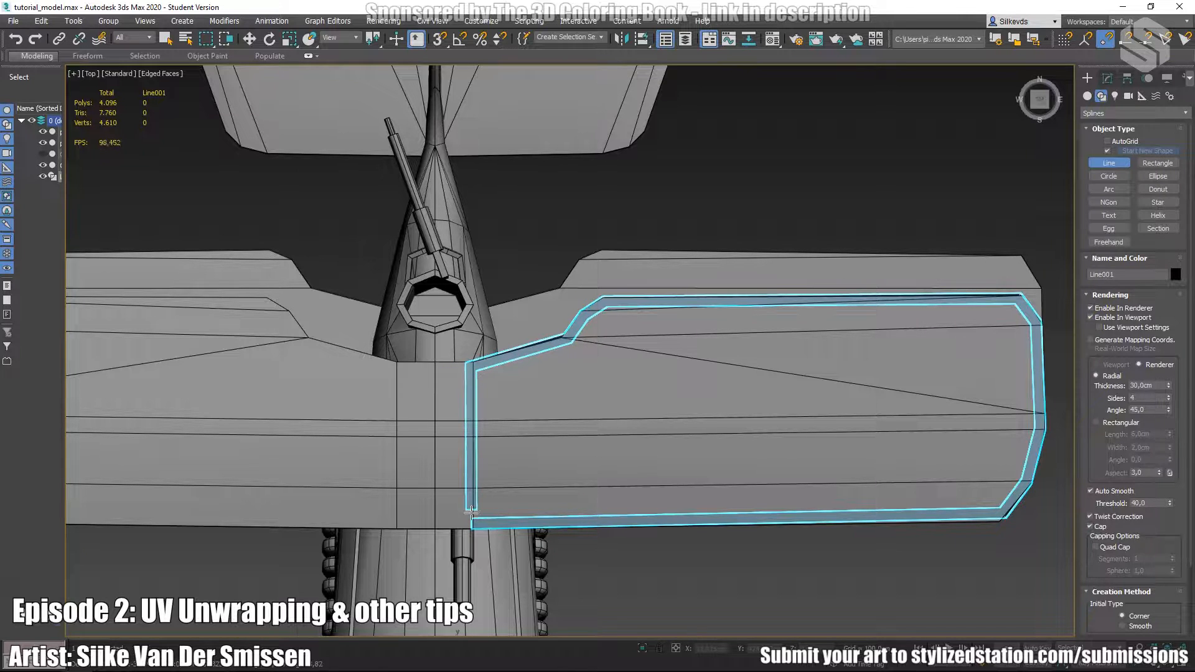
{"action": "left_click", "coordinate": [473, 524]}
{"action": "left_click", "coordinate": [577, 353]}
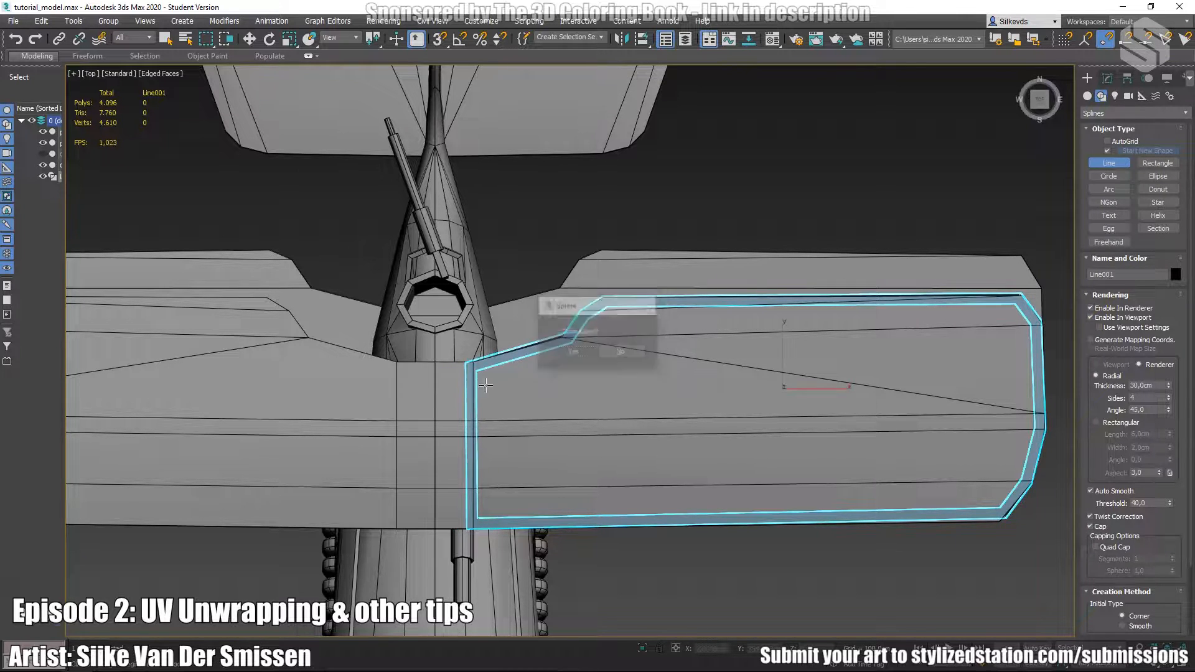
Raise the traced frame outline to the height of the upper wing.
{"action": "key", "text": "w"}
{"action": "scroll", "coordinate": [665, 378], "scroll_direction": "down", "scroll_amount": 5}
{"action": "key", "text": "p"}
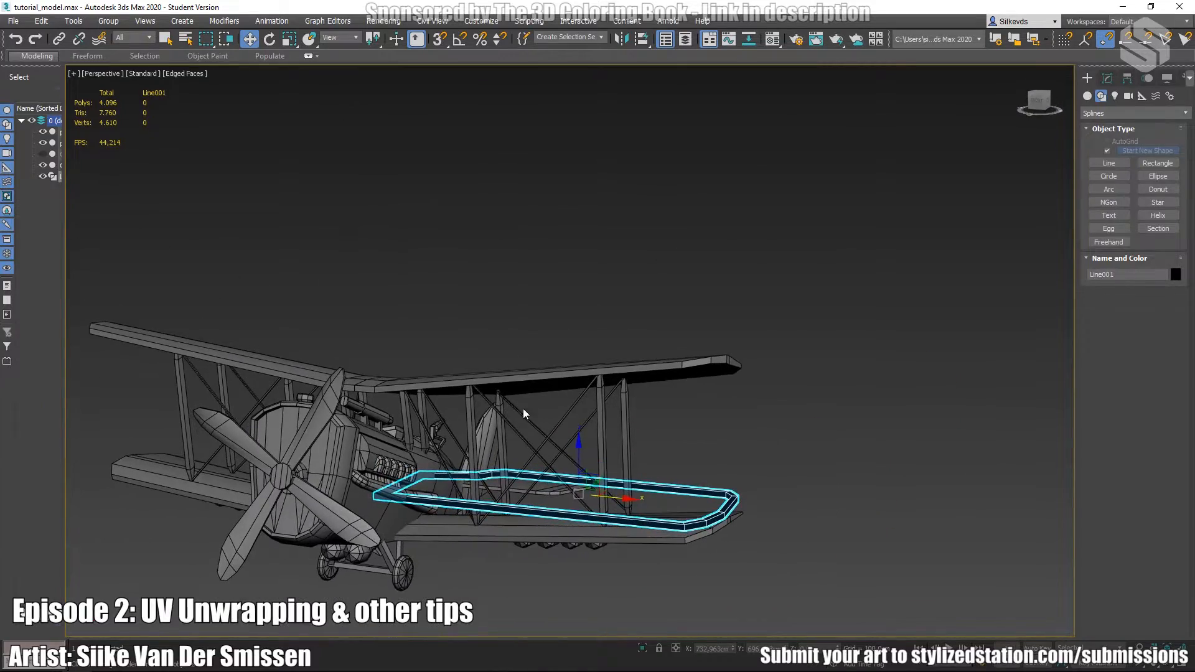
{"action": "left_click_drag", "start_coordinate": [573, 476], "coordinate": [576, 330]}
{"action": "middle_click_drag", "start_coordinate": [561, 374], "coordinate": [558, 305], "text": "alt"}
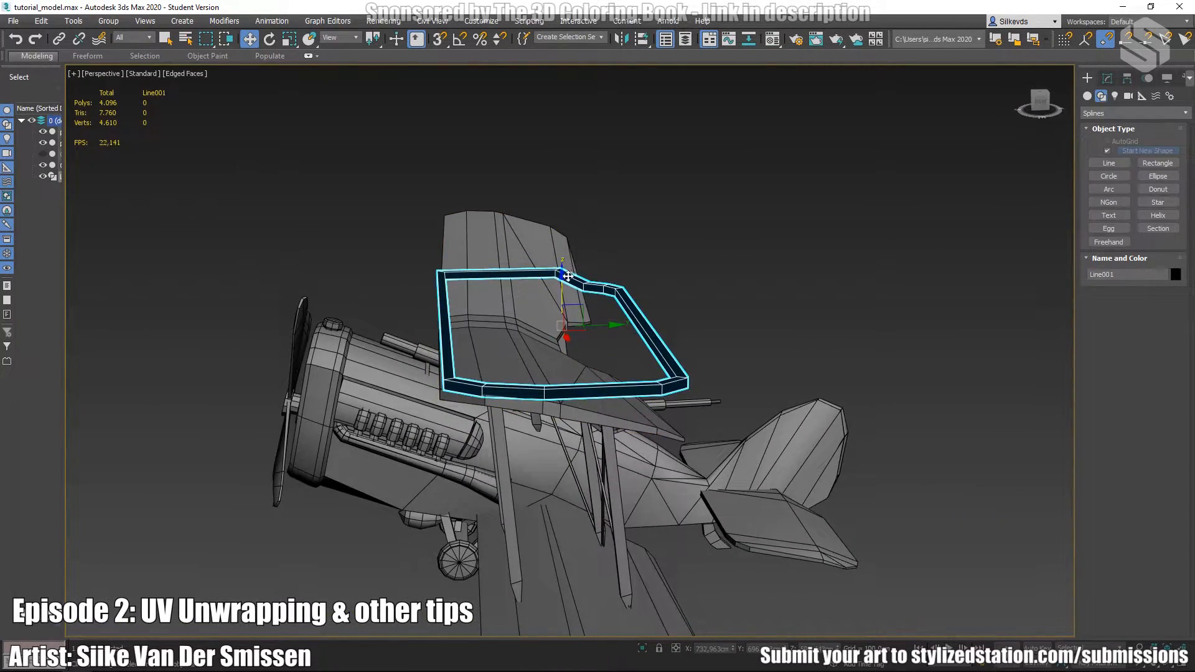
{"action": "left_click_drag", "start_coordinate": [562, 285], "coordinate": [562, 289]}
Compare the flat frame outline with the sloped upper wing and delete the outline.
{"action": "scroll", "coordinate": [479, 399], "scroll_direction": "up", "scroll_amount": 5}
{"action": "middle_click_drag", "start_coordinate": [480, 399], "coordinate": [650, 364], "text": "alt"}
{"action": "scroll", "coordinate": [709, 280], "scroll_direction": "down", "scroll_amount": 4}
{"action": "scroll", "coordinate": [710, 280], "scroll_direction": "down", "scroll_amount": 6}
{"action": "middle_click_drag", "start_coordinate": [641, 512], "coordinate": [585, 498]}
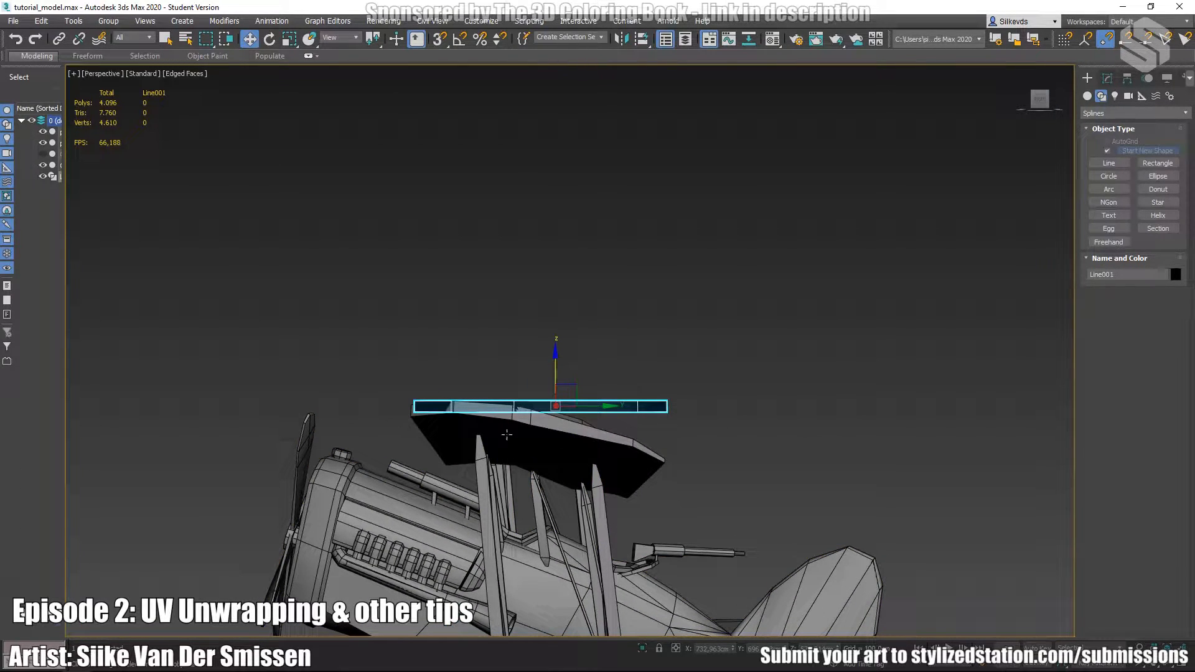
{"action": "middle_click_drag", "start_coordinate": [539, 373], "coordinate": [736, 512], "text": "alt"}
{"action": "key", "text": "Delete"}
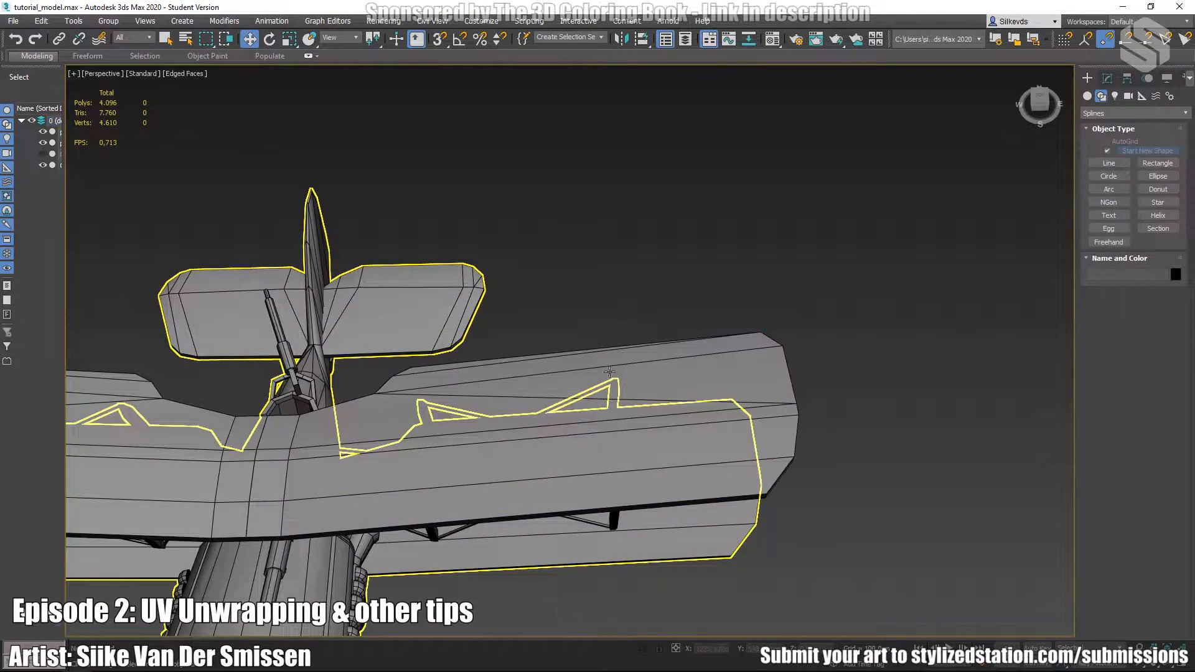
Unhide the finished ribbed wing frame, select it and lift it off the upper wing.
{"action": "left_click", "coordinate": [42, 154]}
{"action": "middle_click_drag", "start_coordinate": [560, 374], "coordinate": [604, 411], "text": "alt"}
{"action": "left_click", "coordinate": [599, 406]}
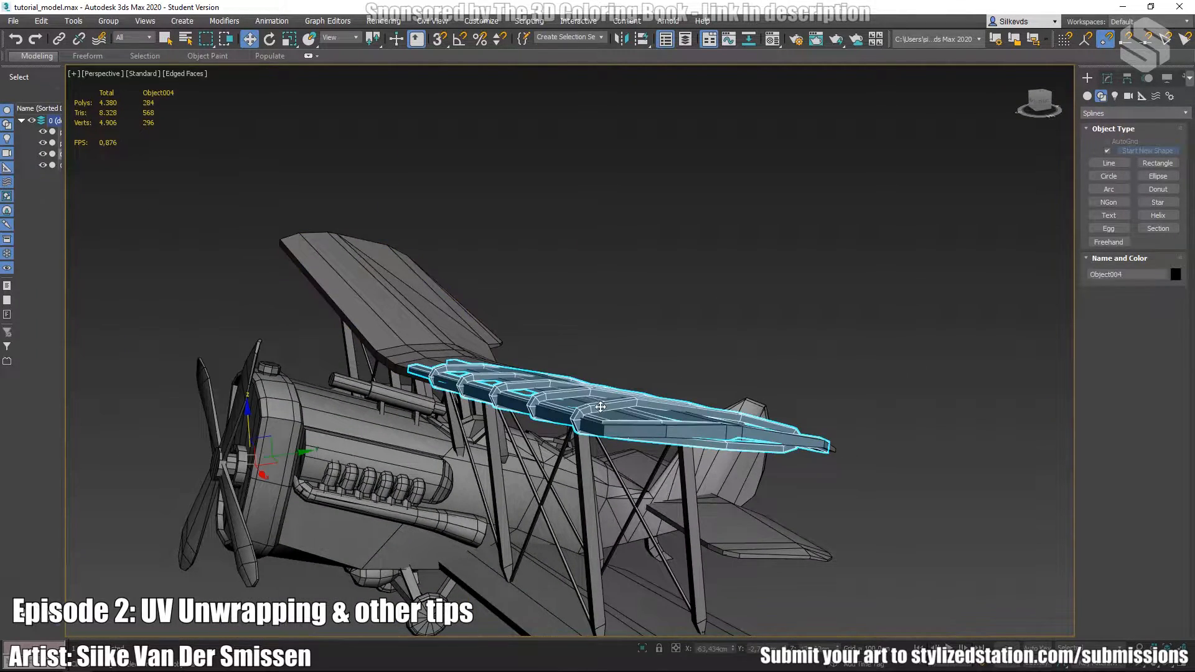
{"action": "left_click_drag", "start_coordinate": [252, 407], "coordinate": [250, 293]}
{"action": "middle_click_drag", "start_coordinate": [250, 292], "coordinate": [537, 305], "text": "alt"}
{"action": "left_click", "coordinate": [772, 254]}
Select the upper wing and go to the Editable Poly level beneath its Symmetry modifier.
{"action": "middle_click_drag", "start_coordinate": [265, 399], "coordinate": [320, 529], "text": "alt"}
{"action": "middle_click_drag", "start_coordinate": [321, 529], "coordinate": [500, 430]}
{"action": "left_click", "coordinate": [500, 430]}
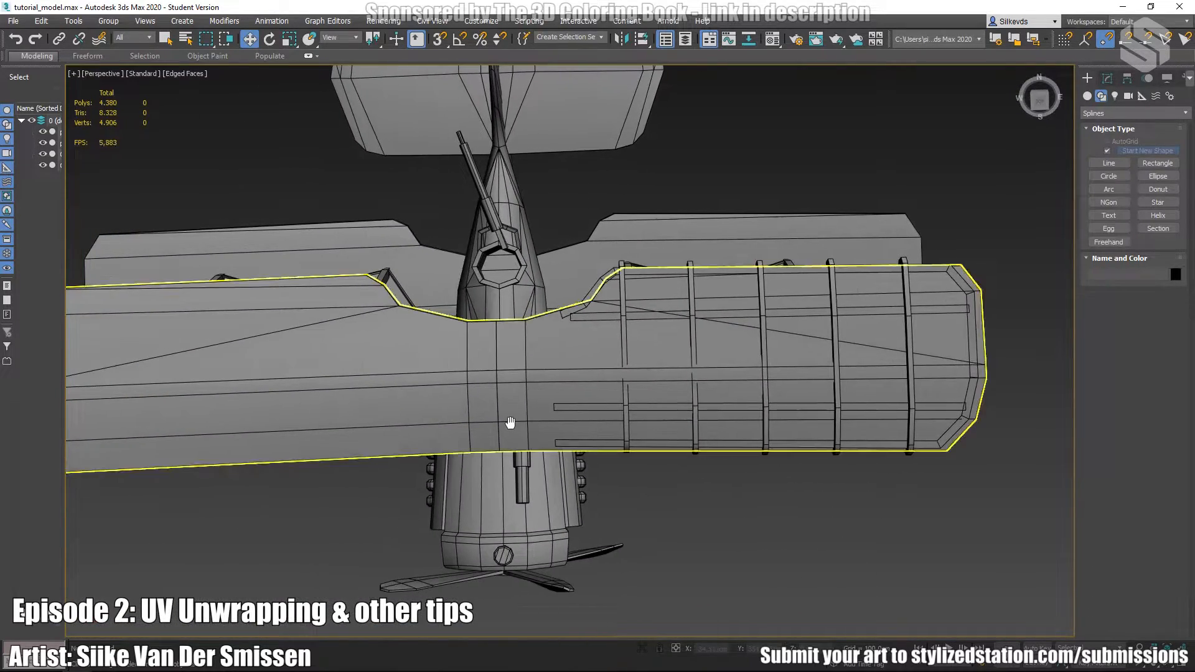
{"action": "left_click", "coordinate": [455, 409]}
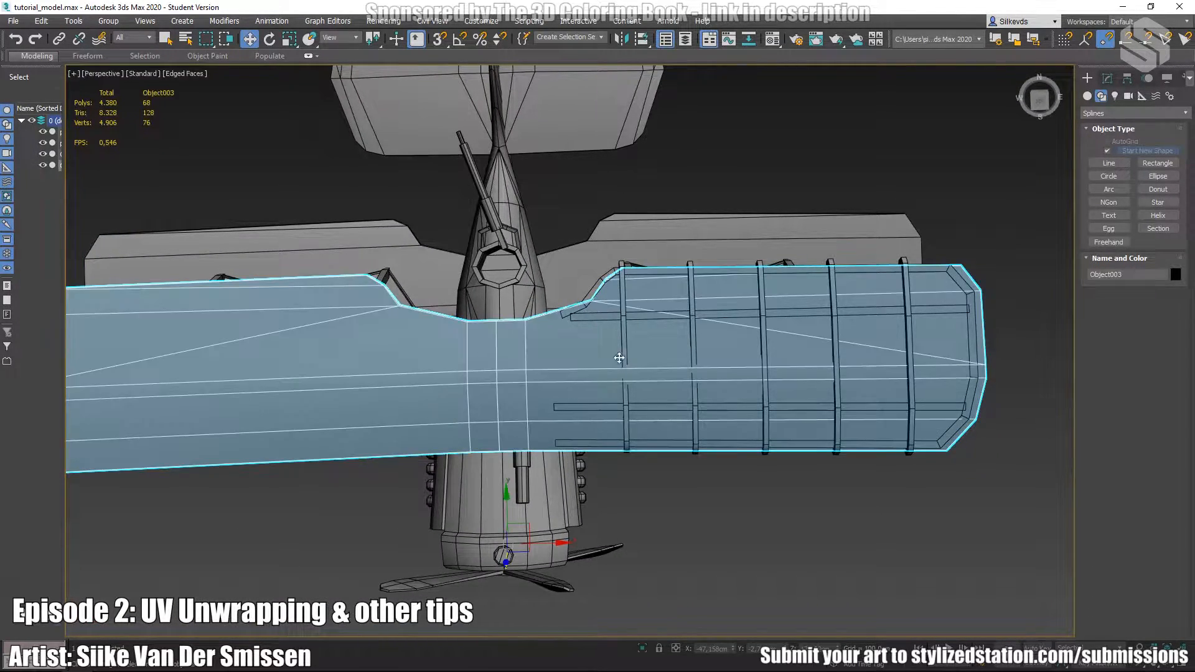
{"action": "scroll", "coordinate": [531, 338], "scroll_direction": "up", "scroll_amount": 4}
{"action": "scroll", "coordinate": [531, 338], "scroll_direction": "down", "scroll_amount": 4}
{"action": "mouse_move", "coordinate": [598, 315]}
{"action": "middle_mouse_down", "text": "alt"}
{"action": "mouse_move", "coordinate": [555, 339]}
{"action": "mouse_move", "coordinate": [582, 318]}
{"action": "middle_mouse_up", "text": "alt"}
{"action": "left_click", "coordinate": [1108, 77]}
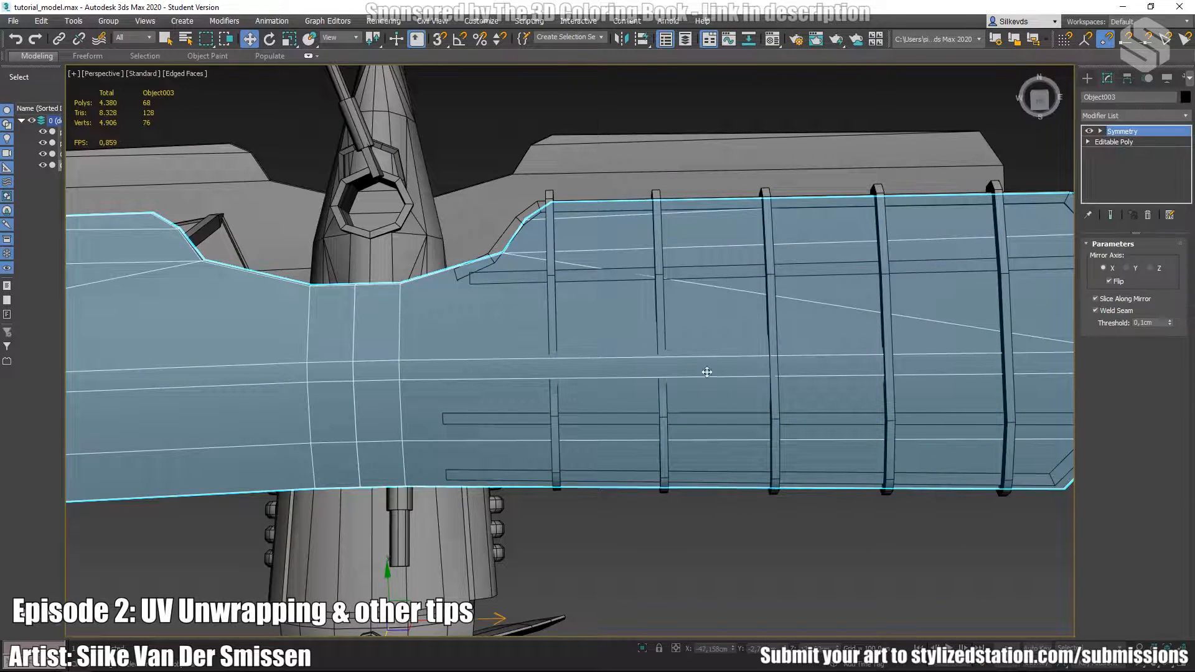
{"action": "left_click", "coordinate": [1145, 143]}
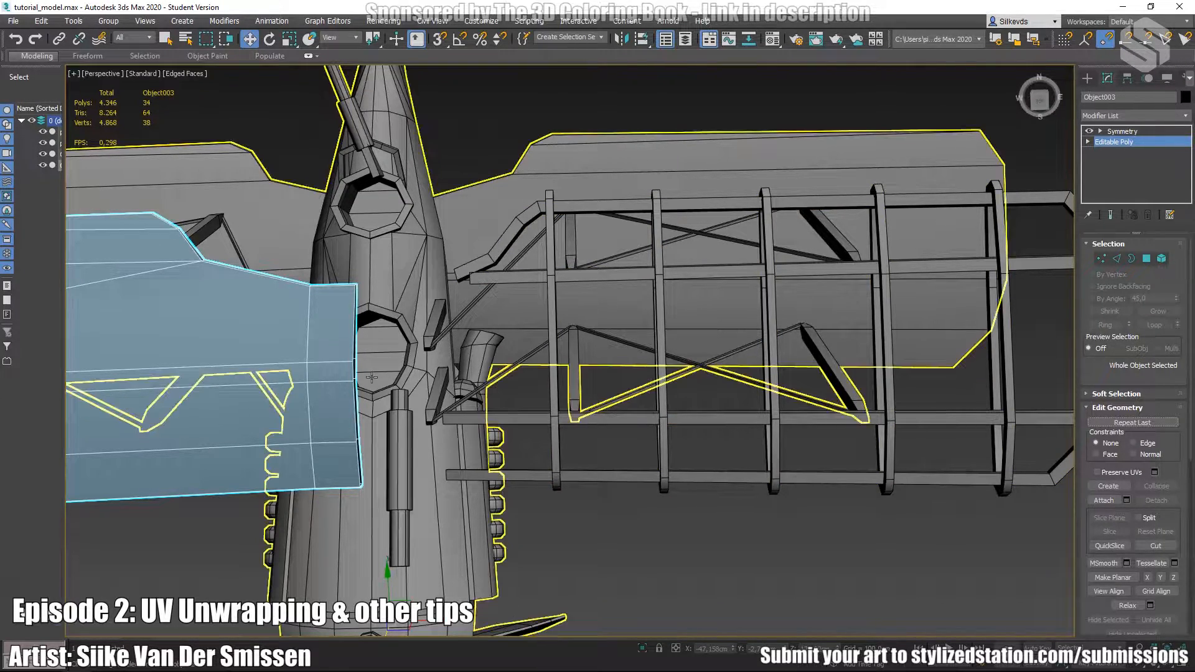
Extend the upper wing's open center border sideways toward the ribbed frame and adjust the new end's height.
{"action": "key", "text": "3"}
{"action": "middle_click_drag", "start_coordinate": [419, 336], "coordinate": [509, 418], "text": "alt"}
{"action": "left_click_drag", "start_coordinate": [483, 401], "coordinate": [613, 410], "text": "shift"}
{"action": "middle_click_drag", "start_coordinate": [730, 447], "coordinate": [730, 422], "text": "alt"}
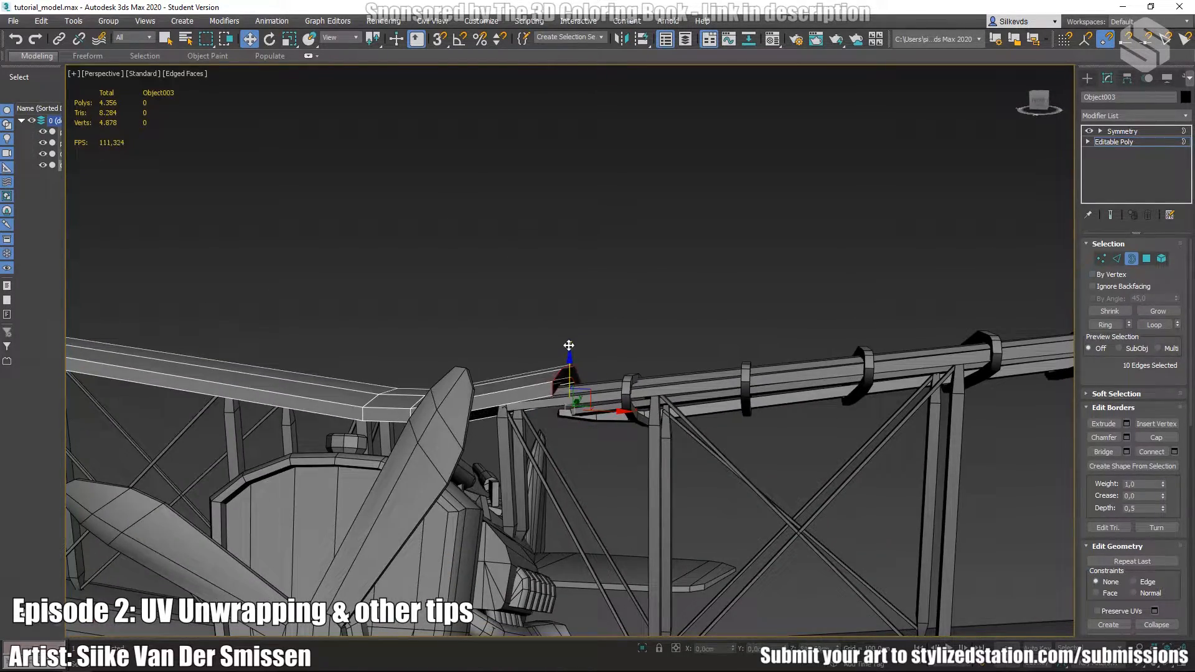
{"action": "middle_click_drag", "start_coordinate": [560, 376], "coordinate": [593, 373], "text": "alt"}
{"action": "left_click_drag", "start_coordinate": [583, 371], "coordinate": [581, 374]}
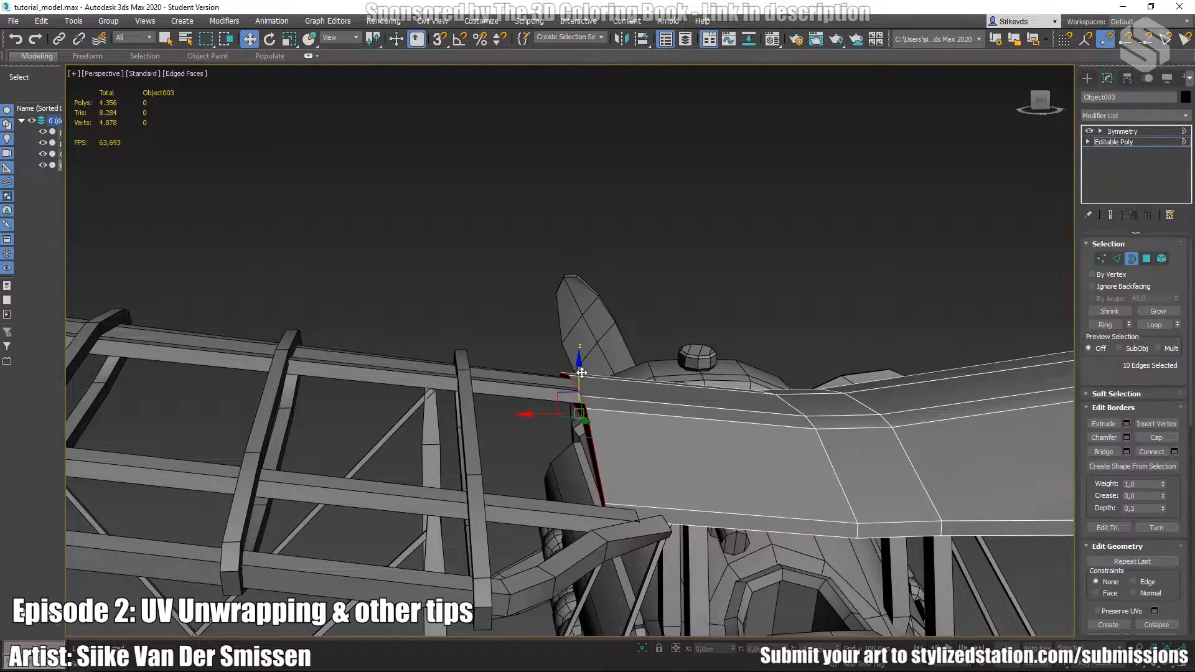
Lower the rear corner vertices at the end of the wing extension toward the ribbed frame.
{"action": "middle_click_drag", "start_coordinate": [617, 506], "coordinate": [596, 541]}
{"action": "key", "text": "1"}
{"action": "left_click_drag", "start_coordinate": [513, 486], "coordinate": [616, 551]}
{"action": "middle_click_drag", "start_coordinate": [629, 569], "coordinate": [643, 417]}
{"action": "left_click_drag", "start_coordinate": [578, 400], "coordinate": [579, 446]}
{"action": "middle_click_drag", "start_coordinate": [585, 445], "coordinate": [588, 356], "text": "alt"}
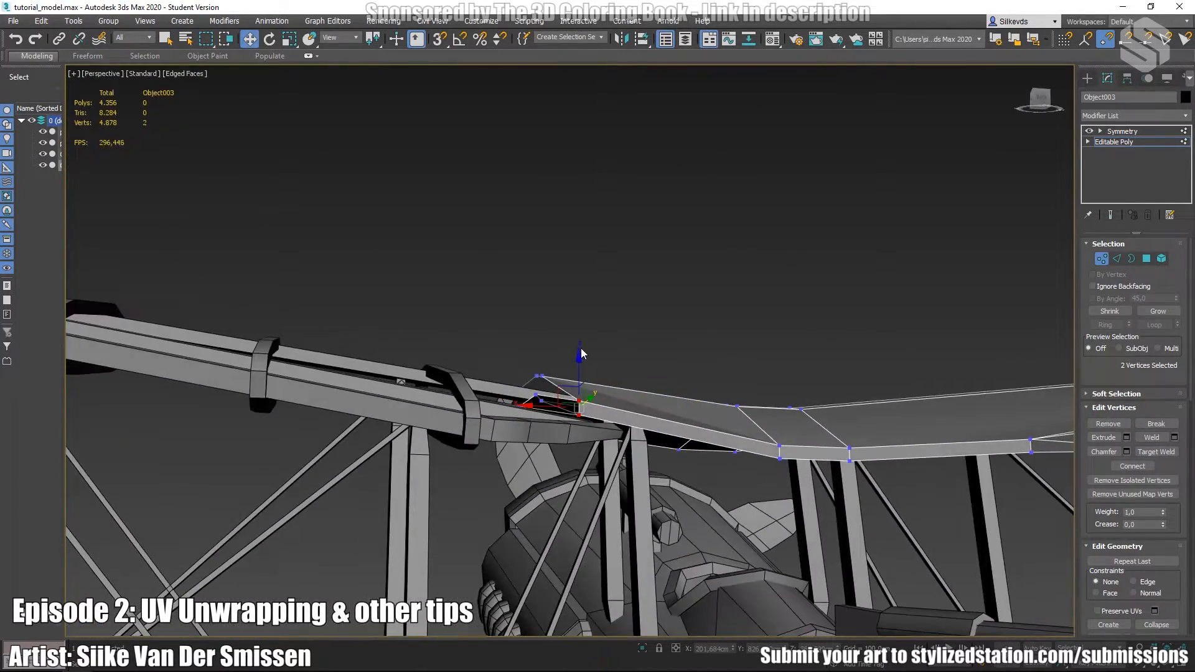
{"action": "left_click_drag", "start_coordinate": [579, 359], "coordinate": [583, 409]}
{"action": "left_click", "coordinate": [578, 437]}
Offset vertex pairs along the extension's end sideways to give the wing covering an irregular edge.
{"action": "mouse_move", "coordinate": [584, 408]}
{"action": "middle_mouse_down", "text": "alt"}
{"action": "mouse_move", "coordinate": [617, 403]}
{"action": "mouse_move", "coordinate": [848, 467]}
{"action": "mouse_move", "coordinate": [880, 347]}
{"action": "mouse_move", "coordinate": [910, 409]}
{"action": "mouse_move", "coordinate": [928, 395]}
{"action": "mouse_move", "coordinate": [927, 517]}
{"action": "mouse_move", "coordinate": [656, 307]}
{"action": "mouse_move", "coordinate": [579, 406]}
{"action": "middle_mouse_up", "text": "alt"}
{"action": "left_click_drag", "start_coordinate": [579, 406], "coordinate": [622, 429]}
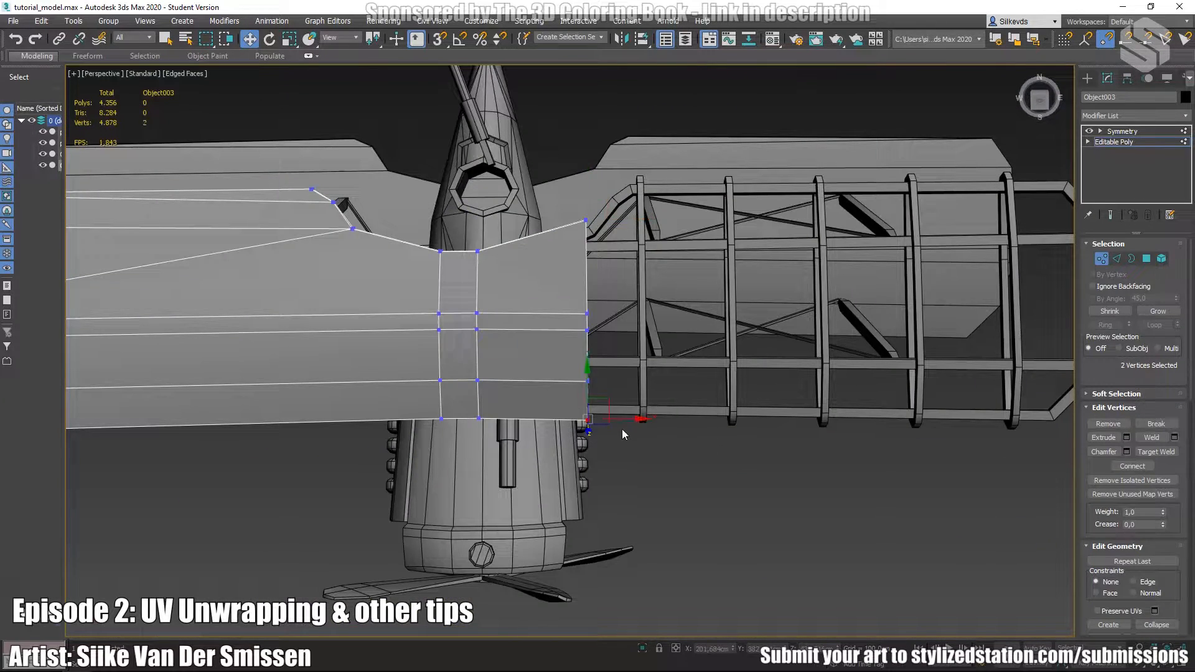
{"action": "left_click_drag", "start_coordinate": [550, 371], "coordinate": [607, 379]}
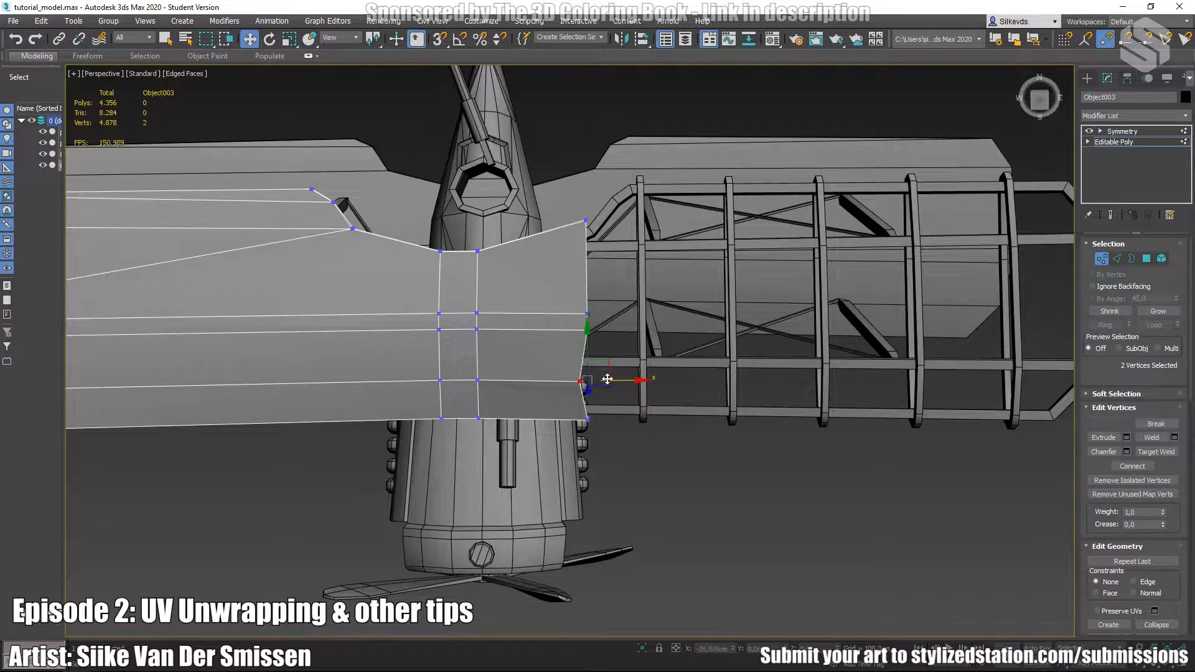
{"action": "left_click_drag", "start_coordinate": [559, 324], "coordinate": [590, 327]}
{"action": "left_click_drag", "start_coordinate": [582, 198], "coordinate": [622, 222]}
Keep only the upper and lower edges of the wing's open end selected and try to bridge them.
{"action": "middle_click_drag", "start_coordinate": [728, 255], "coordinate": [591, 278], "text": "alt"}
{"action": "scroll", "coordinate": [591, 278], "scroll_direction": "up", "scroll_amount": 4}
{"action": "key", "text": "2"}
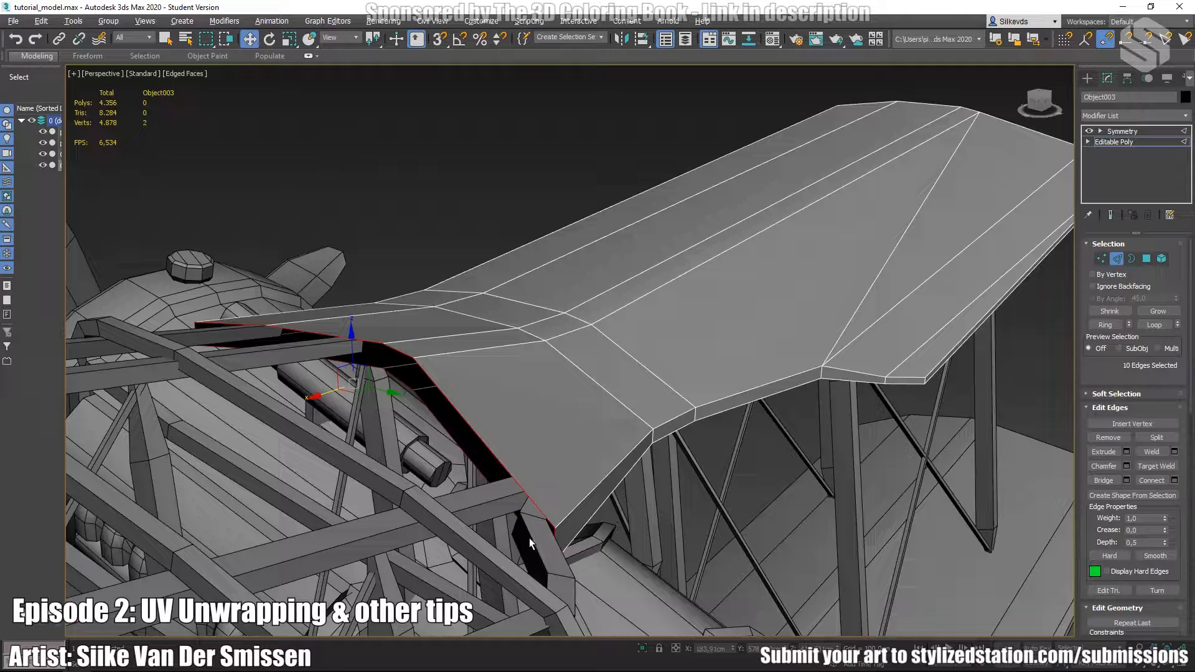
{"action": "left_click", "coordinate": [550, 535], "text": "alt"}
{"action": "scroll", "coordinate": [479, 502], "scroll_direction": "down", "scroll_amount": 4}
{"action": "middle_click_drag", "start_coordinate": [466, 501], "coordinate": [701, 445], "text": "alt"}
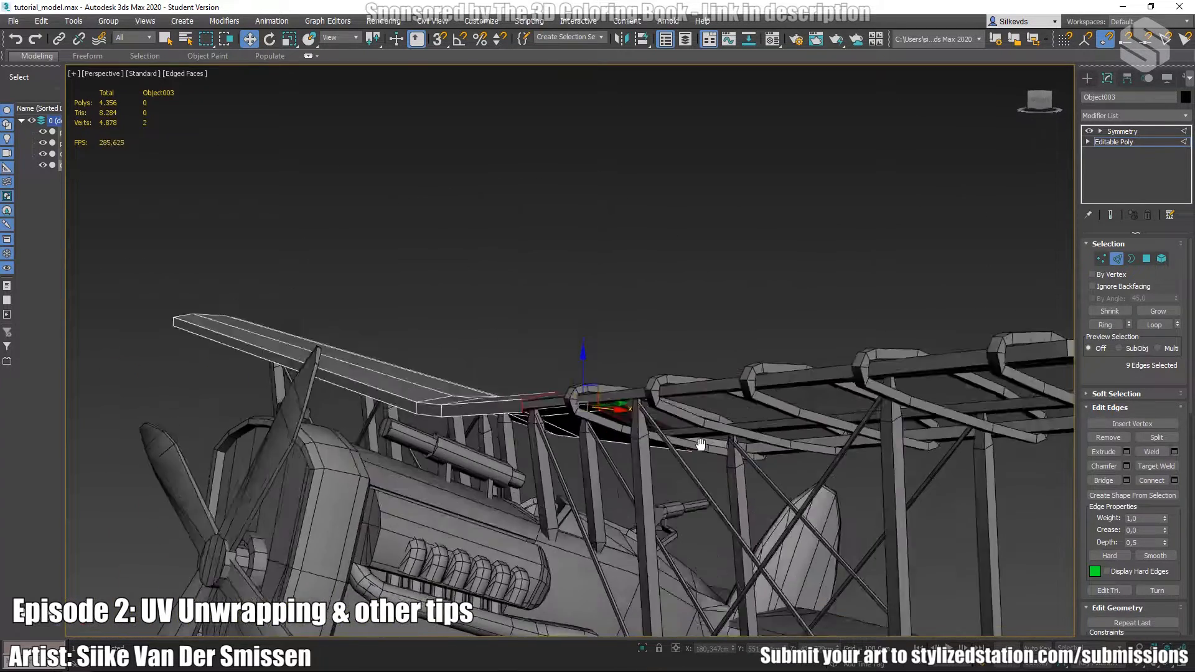
{"action": "scroll", "coordinate": [514, 416], "scroll_direction": "up", "scroll_amount": 6}
{"action": "left_click", "coordinate": [368, 597], "text": "alt"}
{"action": "left_click", "coordinate": [1100, 483]}
{"action": "scroll", "coordinate": [614, 350], "scroll_direction": "down", "scroll_amount": 6}
{"action": "middle_click_drag", "start_coordinate": [614, 350], "coordinate": [567, 349], "text": "alt"}
Compare the upper wing with and without its mirrored half, and remove the Symmetry modifier.
{"action": "left_click", "coordinate": [1087, 77]}
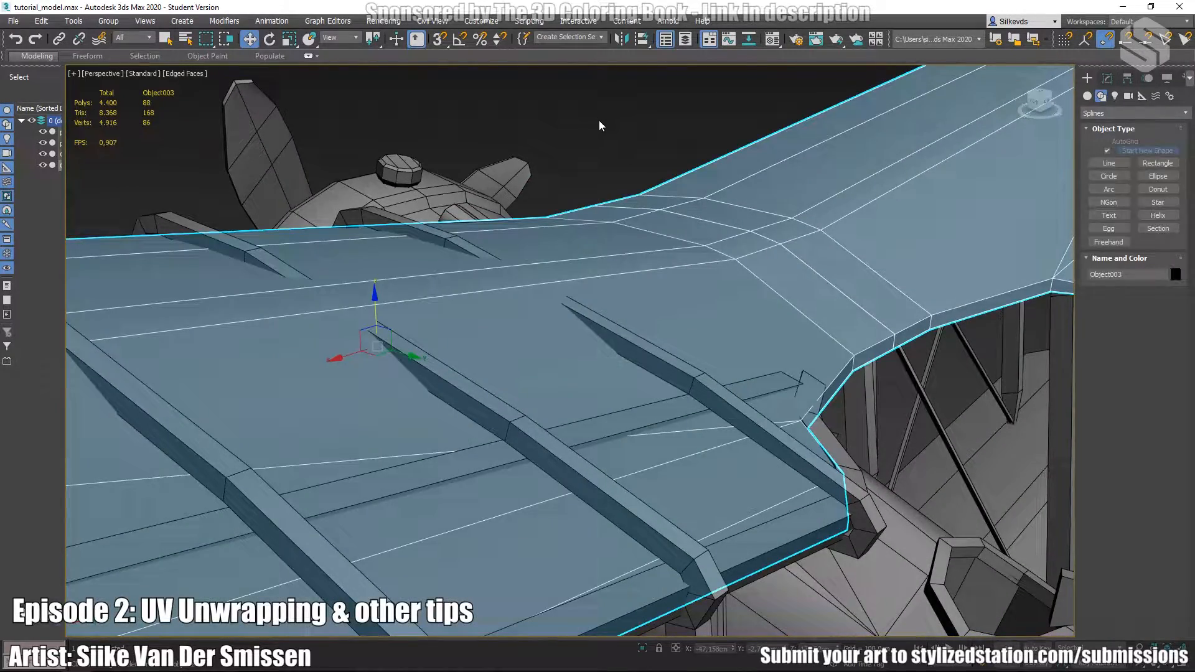
{"action": "left_click", "coordinate": [1109, 78]}
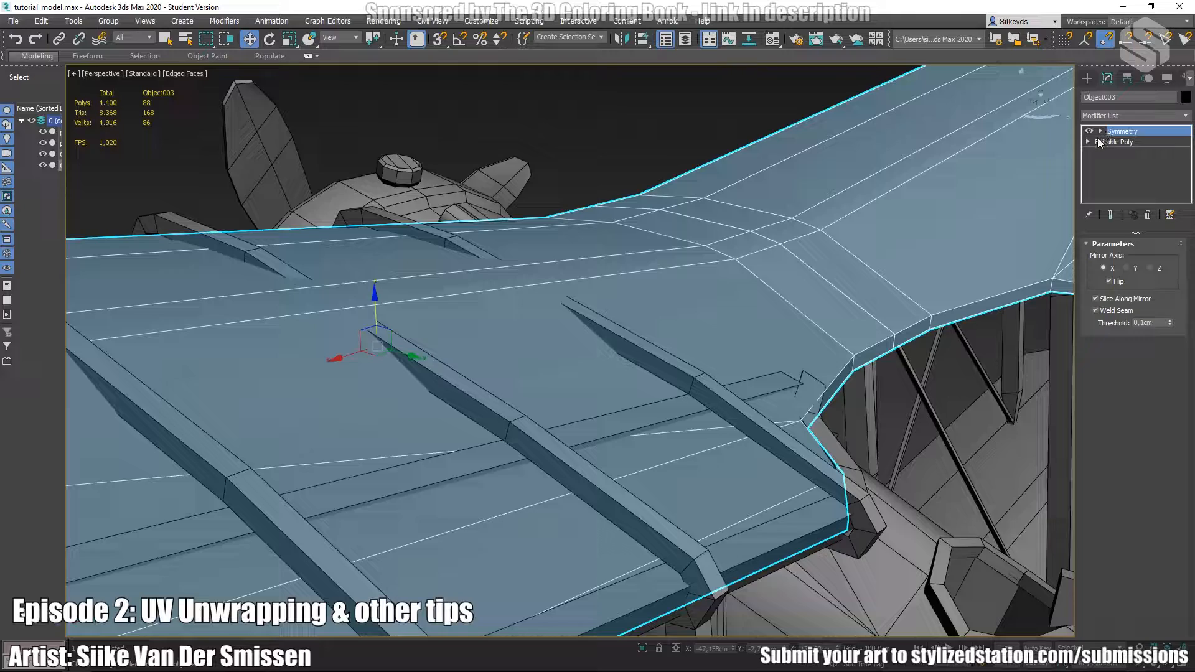
{"action": "left_click", "coordinate": [1100, 141]}
{"action": "middle_click_drag", "start_coordinate": [663, 301], "coordinate": [919, 203], "text": "alt"}
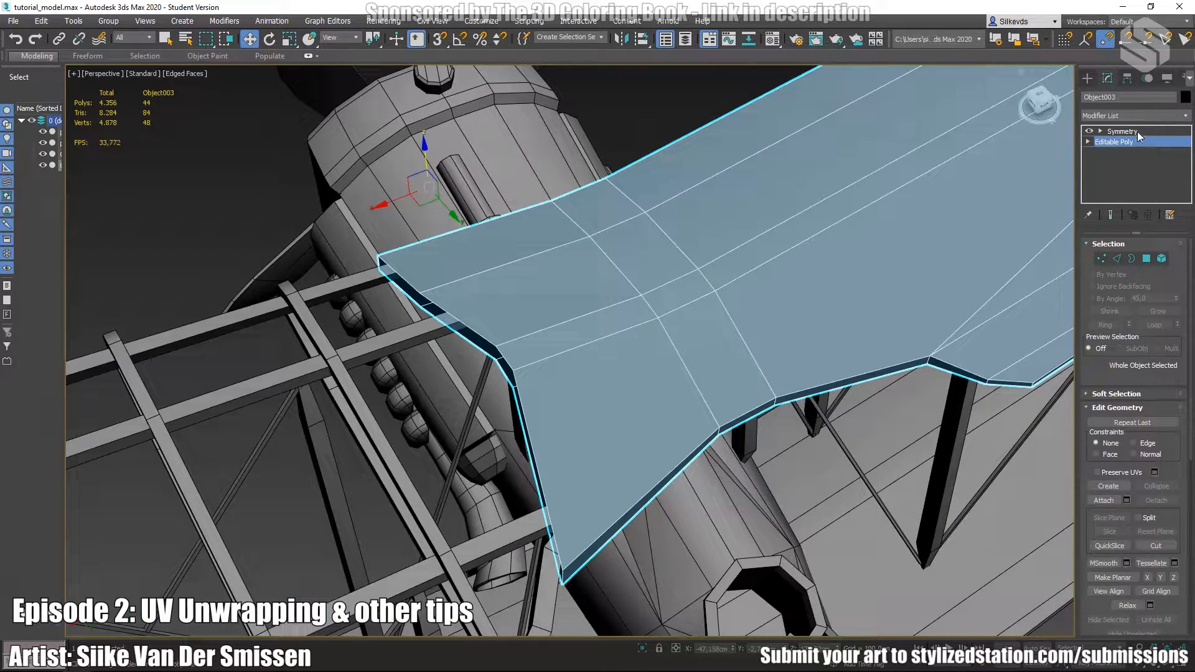
{"action": "left_click", "coordinate": [1114, 132]}
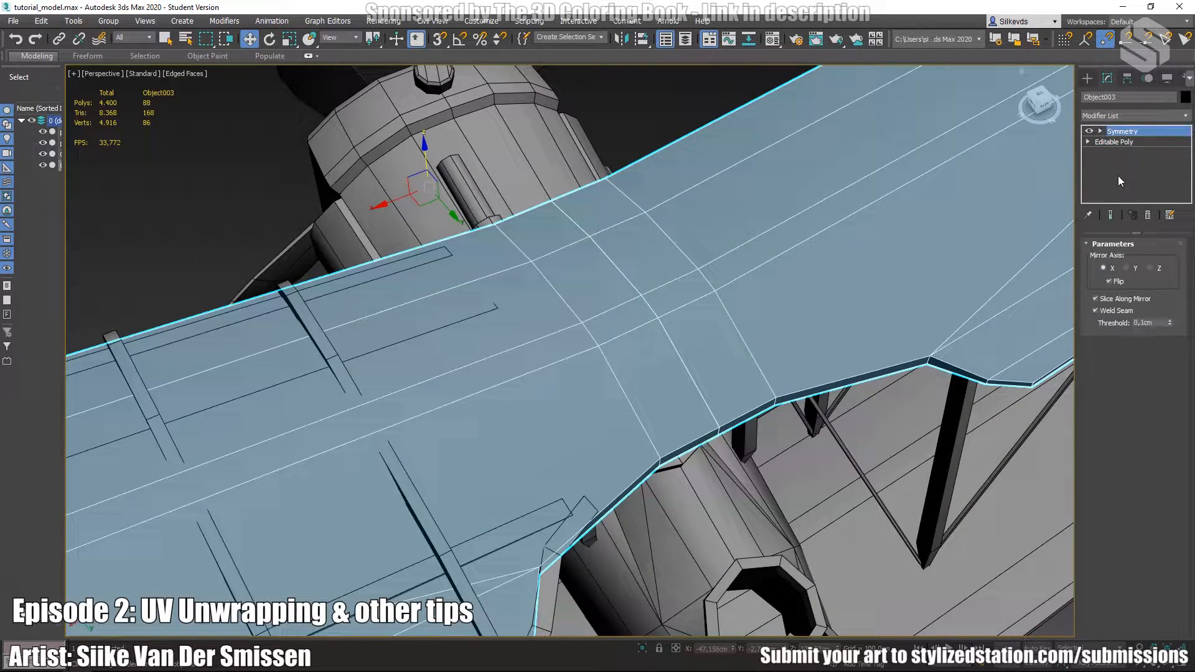
{"action": "left_click", "coordinate": [1145, 219]}
Bridge the selected upper and lower edges to close the wing covering's open end, and deselect the wing.
{"action": "middle_click_drag", "start_coordinate": [735, 265], "coordinate": [449, 249], "text": "alt"}
{"action": "scroll", "coordinate": [448, 249], "scroll_direction": "up", "scroll_amount": 4}
{"action": "middle_click_drag", "start_coordinate": [449, 249], "coordinate": [119, 349]}
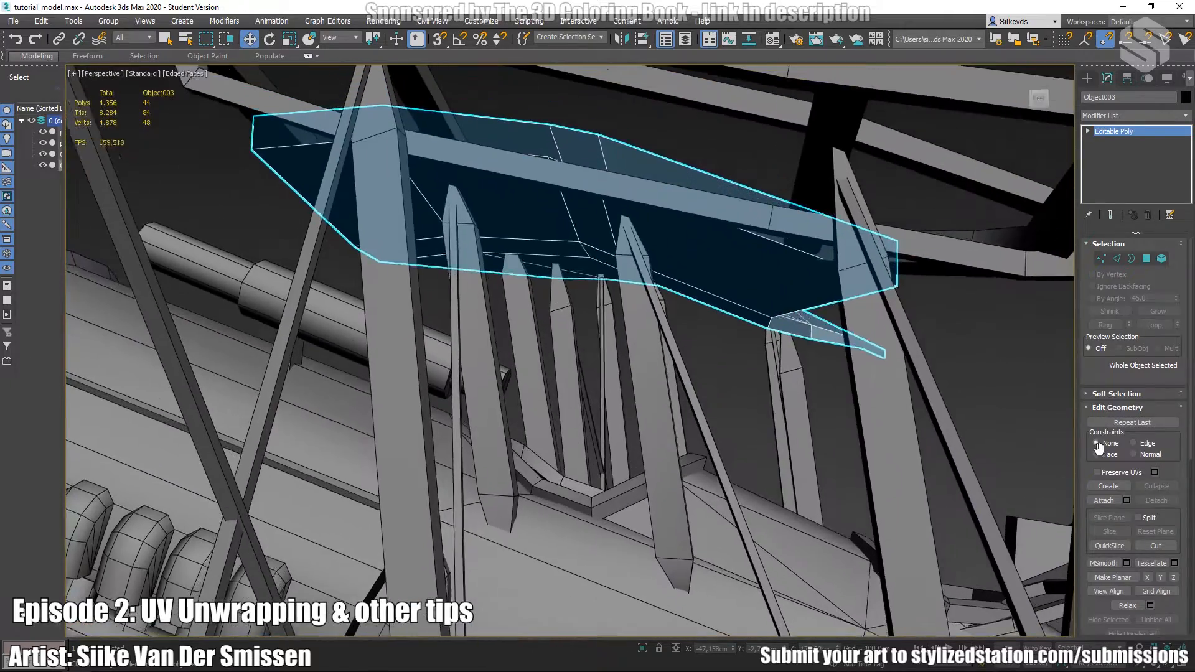
{"action": "left_click", "coordinate": [1117, 259]}
{"action": "left_click", "coordinate": [1115, 483]}
{"action": "middle_click_drag", "start_coordinate": [633, 165], "coordinate": [803, 193], "text": "alt"}
{"action": "left_click", "coordinate": [1086, 77]}
{"action": "scroll", "coordinate": [762, 133], "scroll_direction": "down", "scroll_amount": 6}
{"action": "middle_click_drag", "start_coordinate": [763, 132], "coordinate": [561, 322]}
{"action": "left_click", "coordinate": [560, 323]}
Examine the complete biplane with its covered and ribbed upper wing halves from several angles.
{"action": "scroll", "coordinate": [566, 322], "scroll_direction": "down", "scroll_amount": 3}
{"action": "middle_click_drag", "start_coordinate": [575, 409], "coordinate": [700, 319], "text": "alt"}
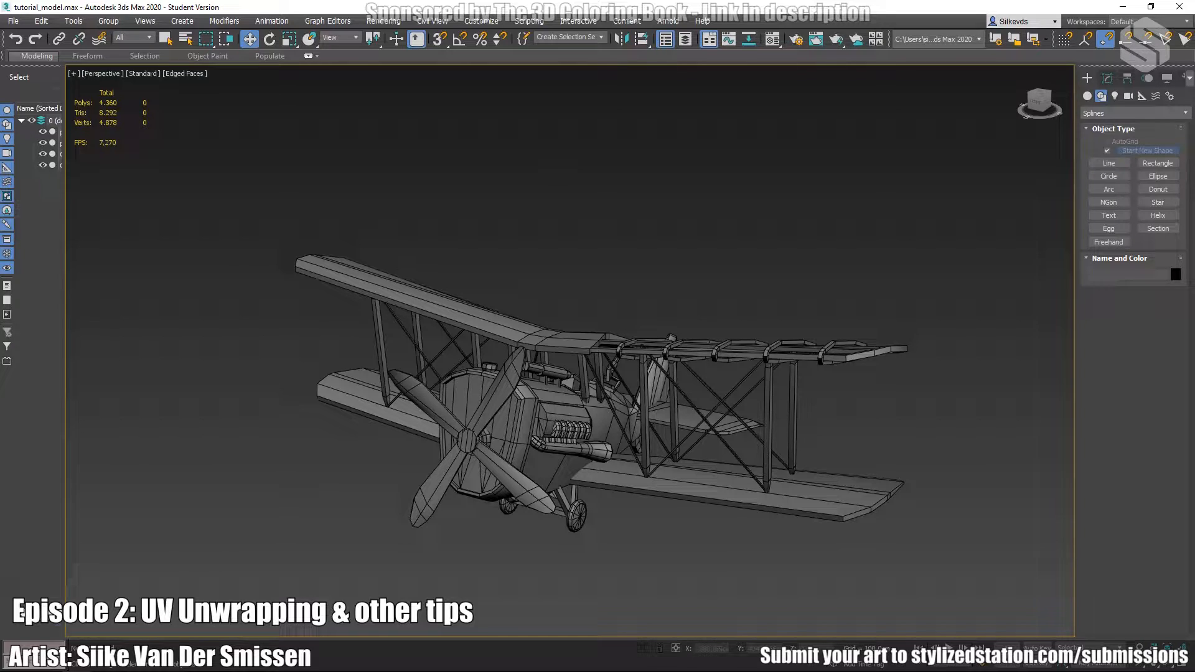
{"action": "middle_click_drag", "start_coordinate": [628, 319], "coordinate": [674, 329], "text": "alt"}
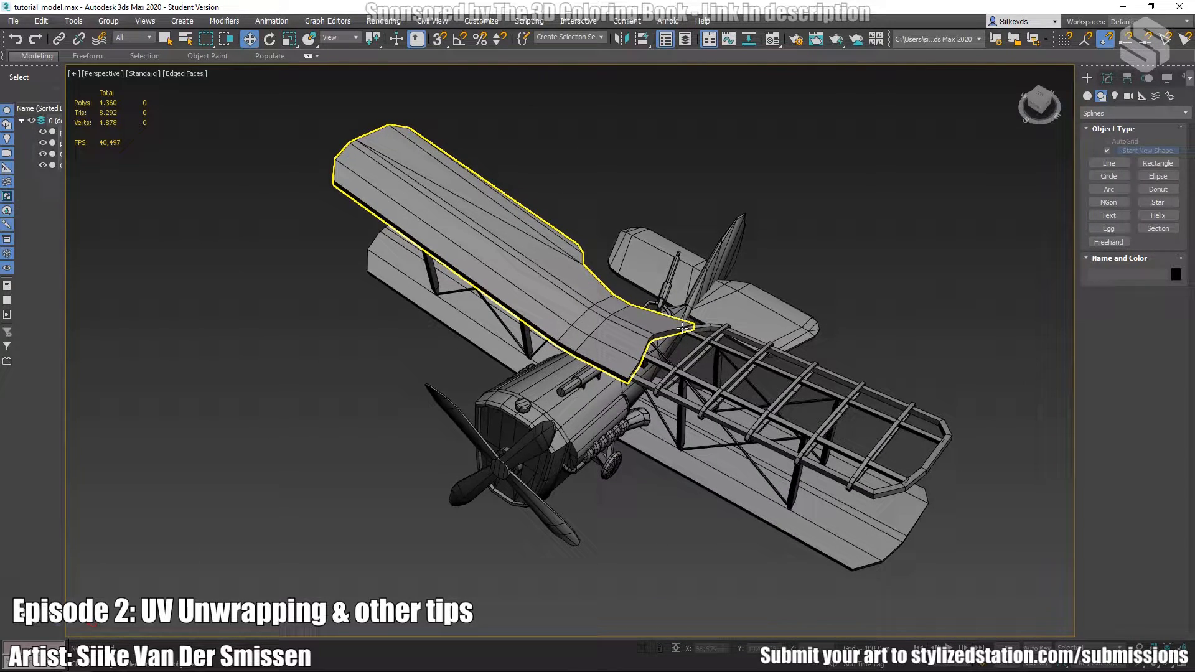
{"action": "middle_click_drag", "start_coordinate": [713, 284], "coordinate": [668, 251]}
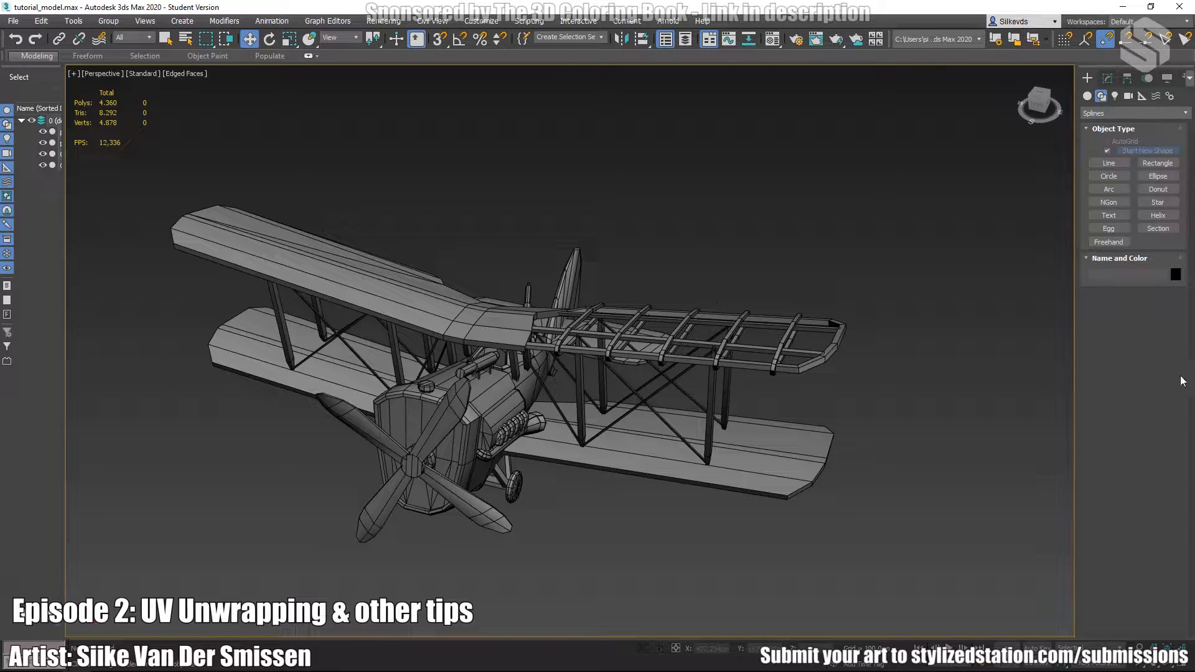
{"action": "middle_click_drag", "start_coordinate": [513, 306], "coordinate": [577, 374], "text": "alt"}
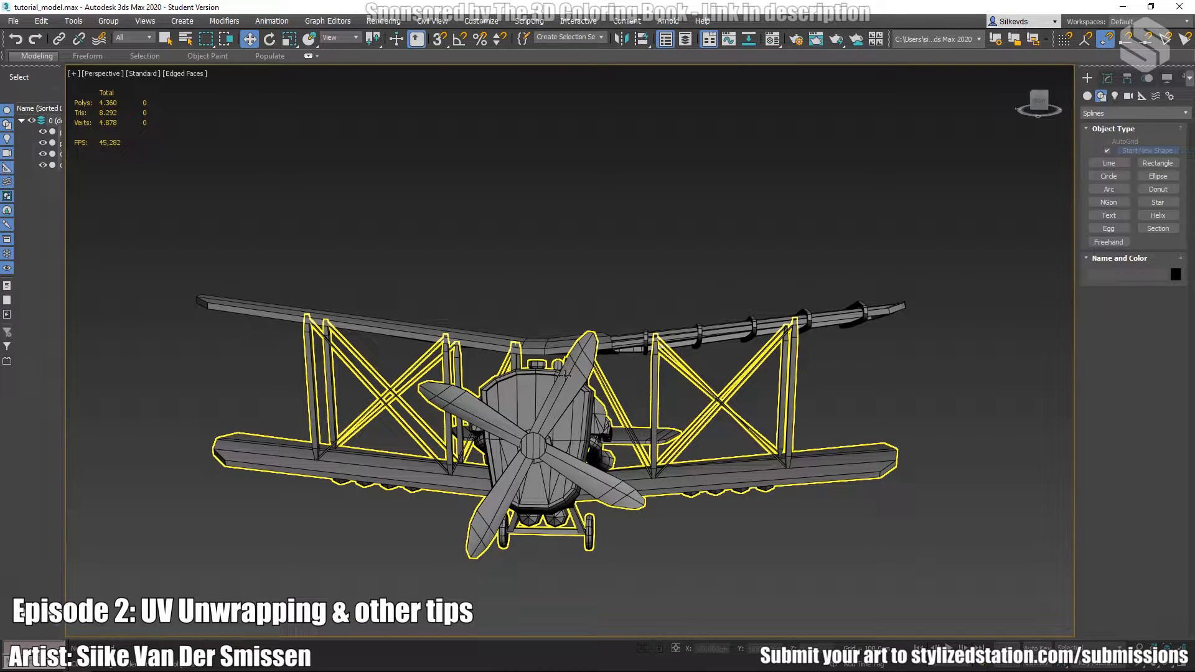
{"action": "mouse_move", "coordinate": [684, 493]}
{"action": "middle_mouse_down", "text": "alt"}
{"action": "mouse_move", "coordinate": [710, 445]}
{"action": "mouse_move", "coordinate": [694, 470]}
{"action": "mouse_move", "coordinate": [707, 492]}
{"action": "middle_mouse_up", "text": "alt"}
{"action": "middle_click_drag", "start_coordinate": [921, 414], "coordinate": [715, 488], "text": "alt"}
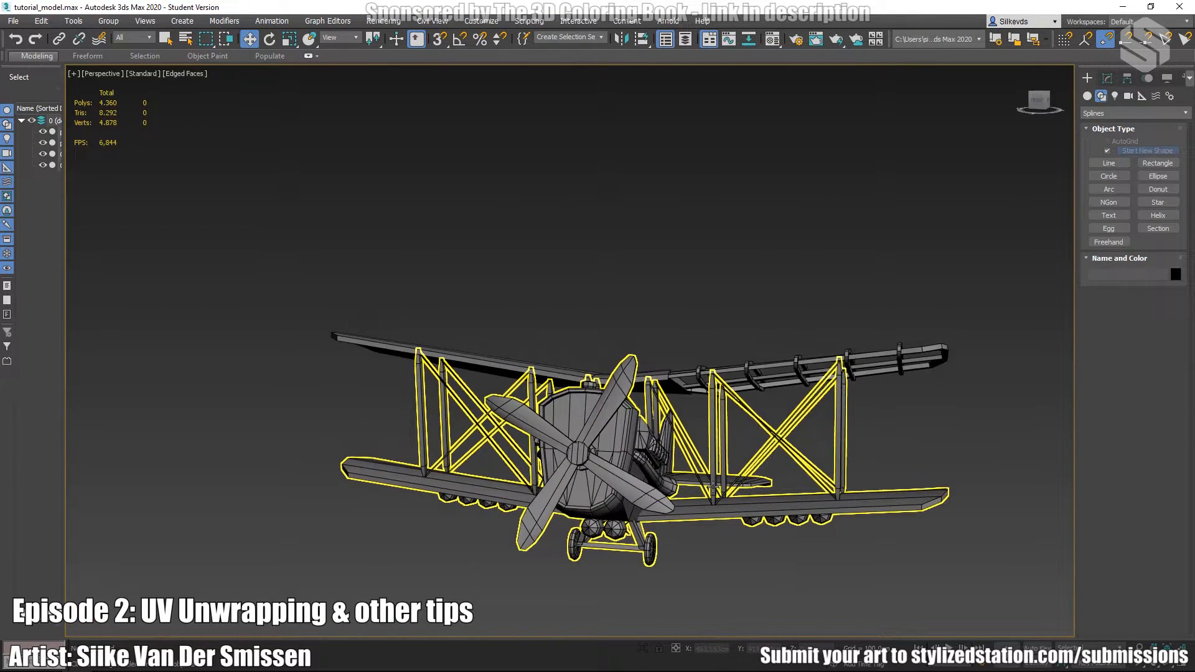
{"action": "middle_click_drag", "start_coordinate": [703, 442], "coordinate": [729, 455], "text": "alt"}
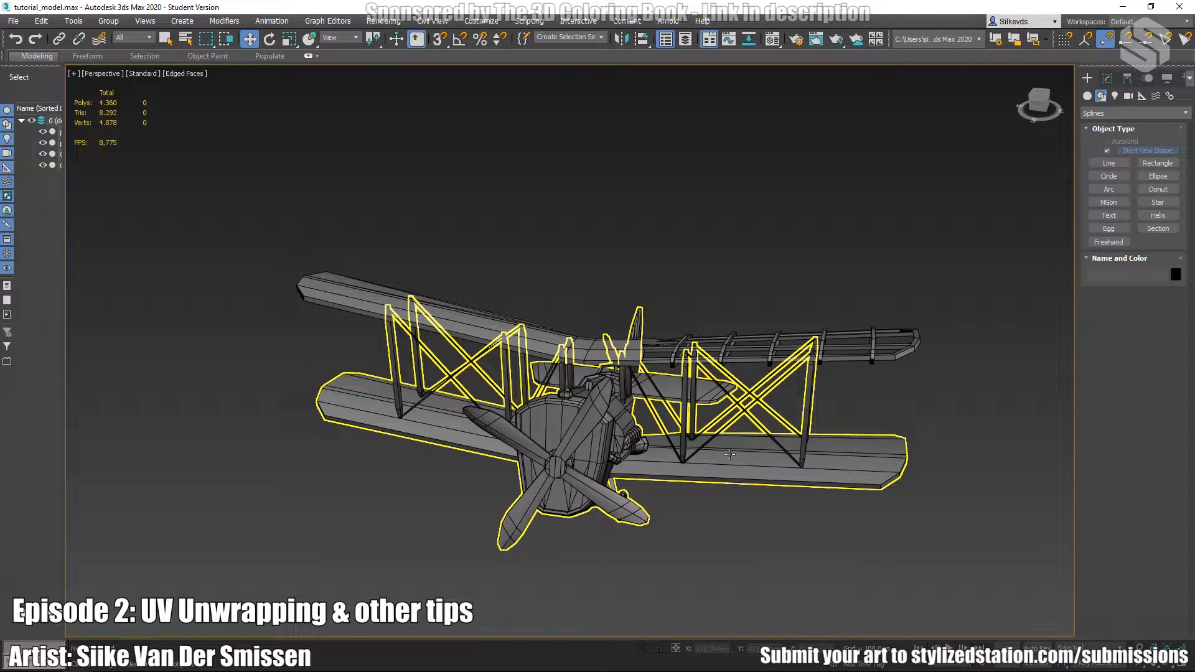
Select all three parts of the complete biplane and center the view on them.
{"action": "scroll", "coordinate": [562, 325], "scroll_direction": "down", "scroll_amount": 5}
{"action": "middle_click_drag", "start_coordinate": [755, 328], "coordinate": [716, 398]}
{"action": "left_click_drag", "start_coordinate": [668, 539], "coordinate": [668, 539]}
{"action": "key", "text": "z"}
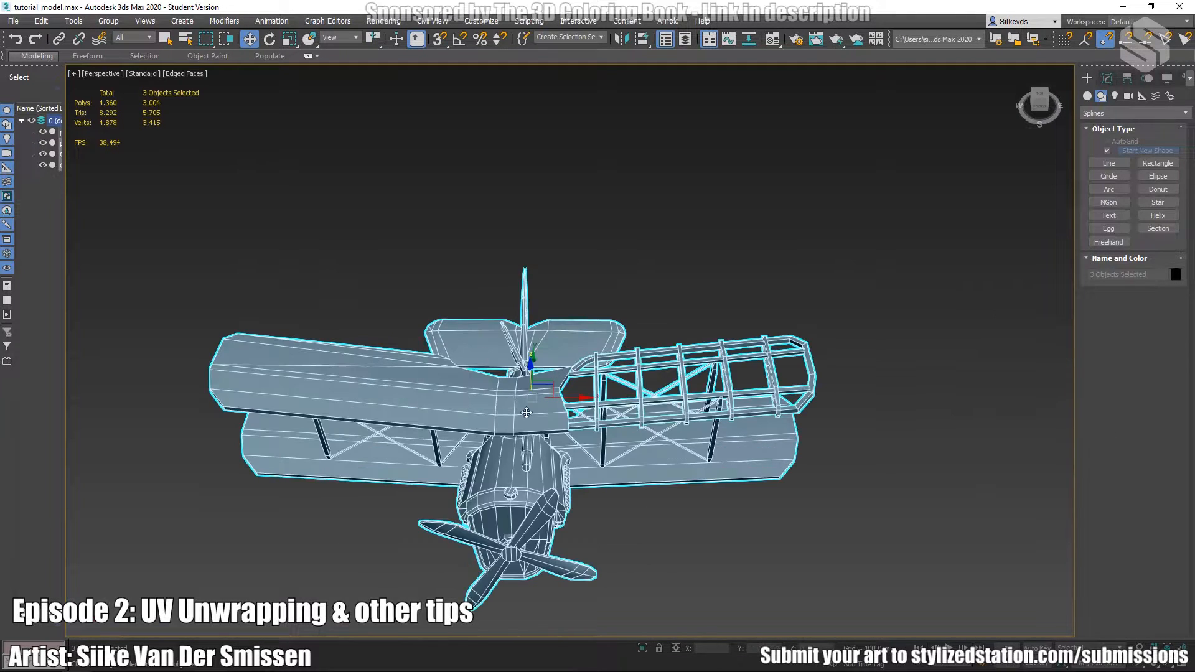
{"action": "middle_click_drag", "start_coordinate": [926, 422], "coordinate": [821, 422]}
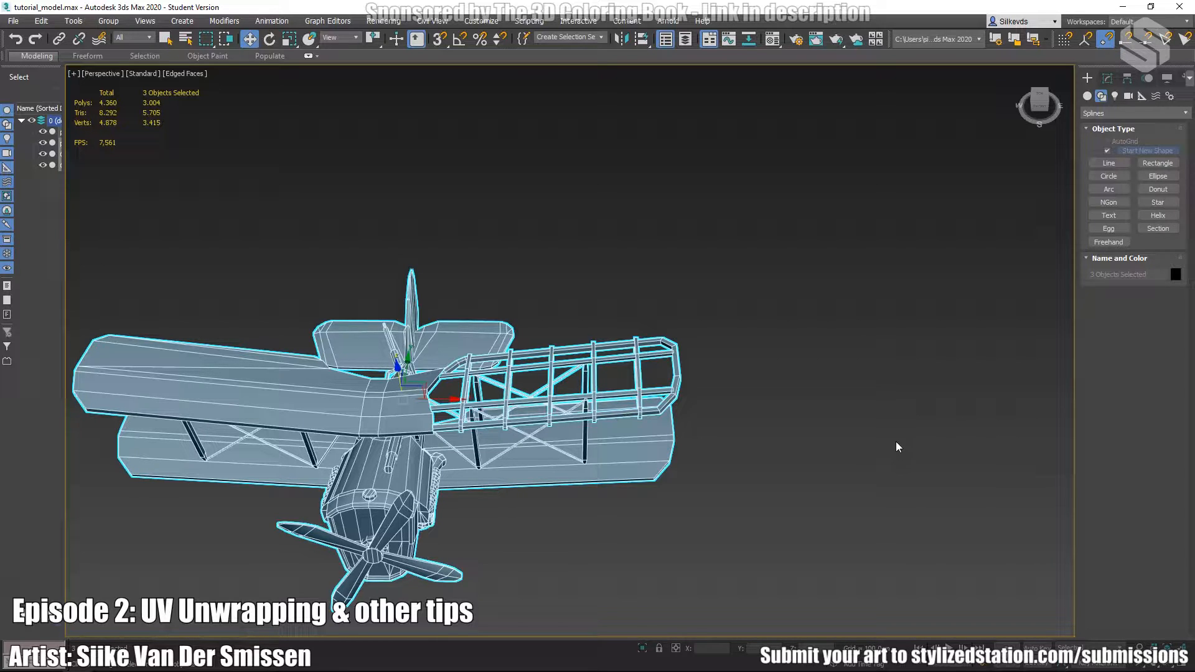
Select the reduced copy of the biplane standing beside the complete model.
{"action": "middle_click_drag", "start_coordinate": [791, 408], "coordinate": [549, 303], "text": "alt"}
{"action": "scroll", "coordinate": [805, 397], "scroll_direction": "down", "scroll_amount": 3}
{"action": "left_click_drag", "start_coordinate": [1057, 598], "coordinate": [1058, 599]}
{"action": "middle_click_drag", "start_coordinate": [872, 486], "coordinate": [610, 377], "text": "alt"}
{"action": "scroll", "coordinate": [594, 401], "scroll_direction": "up", "scroll_amount": 3}
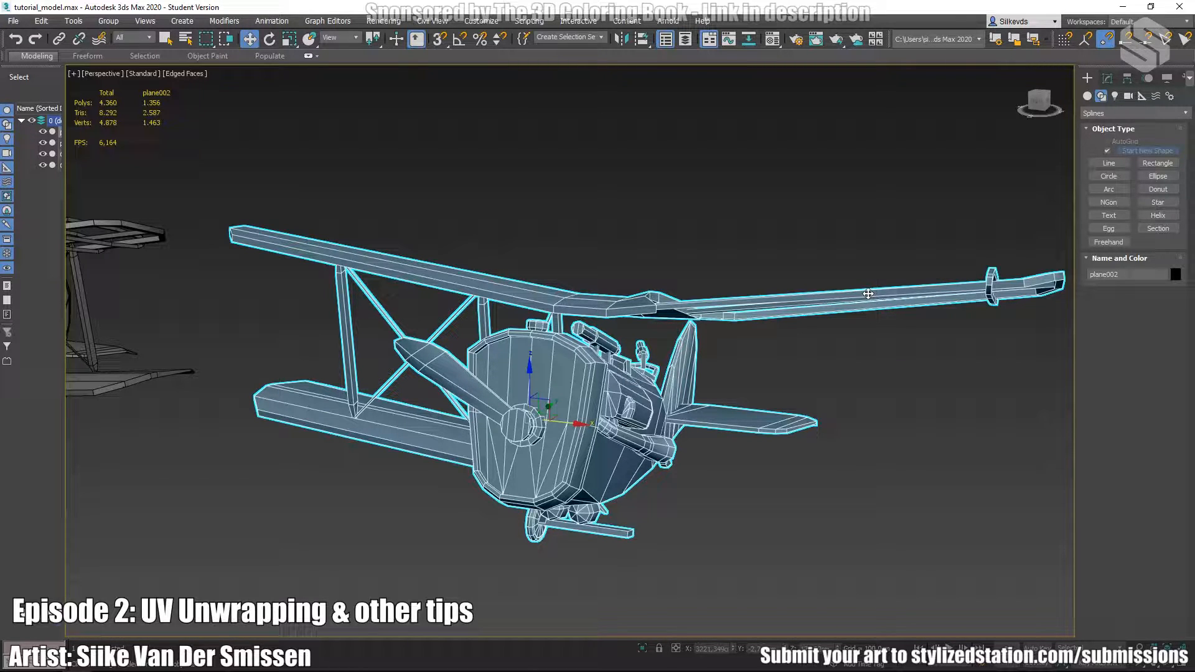
Examine the wheel and bombs under the reduced plane and compare them with the repeated parts on the complete one.
{"action": "middle_click_drag", "start_coordinate": [632, 396], "coordinate": [679, 366], "text": "alt"}
{"action": "scroll", "coordinate": [672, 346], "scroll_direction": "up", "scroll_amount": 5}
{"action": "scroll", "coordinate": [641, 357], "scroll_direction": "down", "scroll_amount": 3}
{"action": "scroll", "coordinate": [673, 356], "scroll_direction": "up", "scroll_amount": 3}
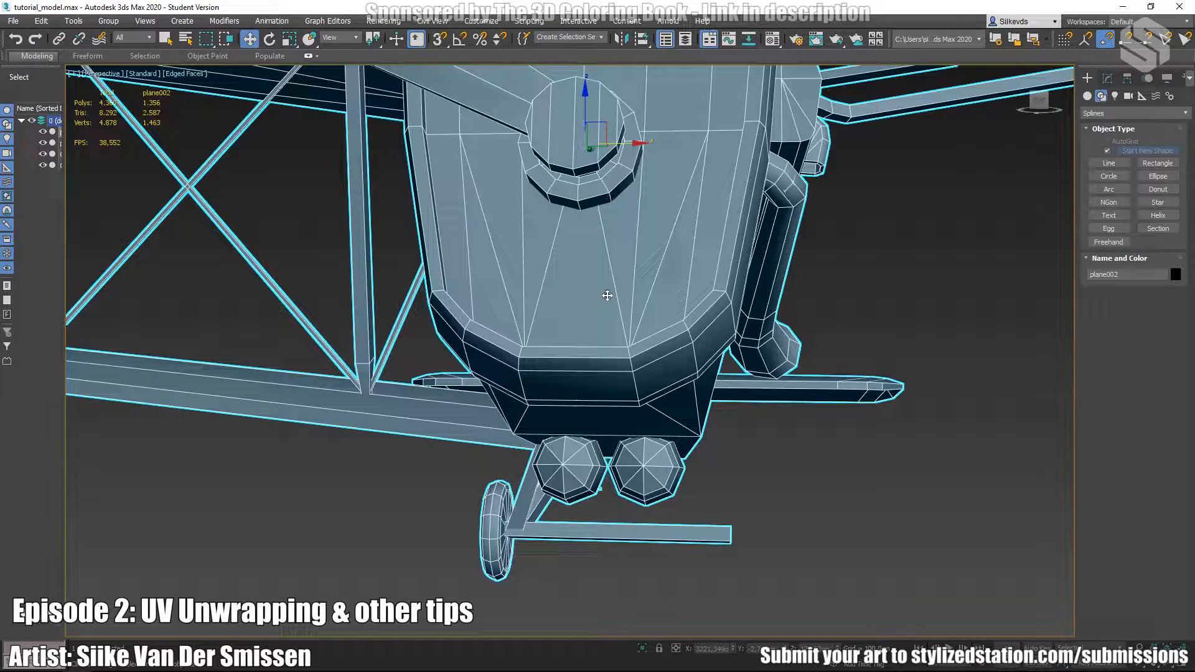
{"action": "middle_click_drag", "start_coordinate": [599, 396], "coordinate": [769, 357], "text": "alt"}
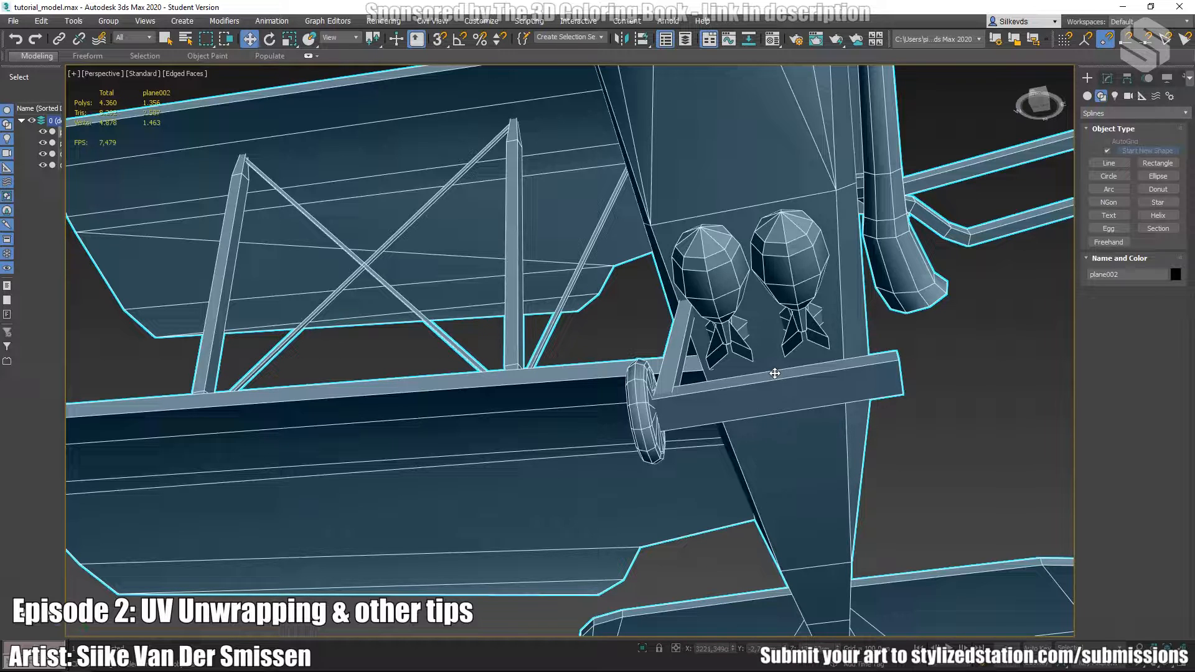
{"action": "scroll", "coordinate": [654, 255], "scroll_direction": "down", "scroll_amount": 5}
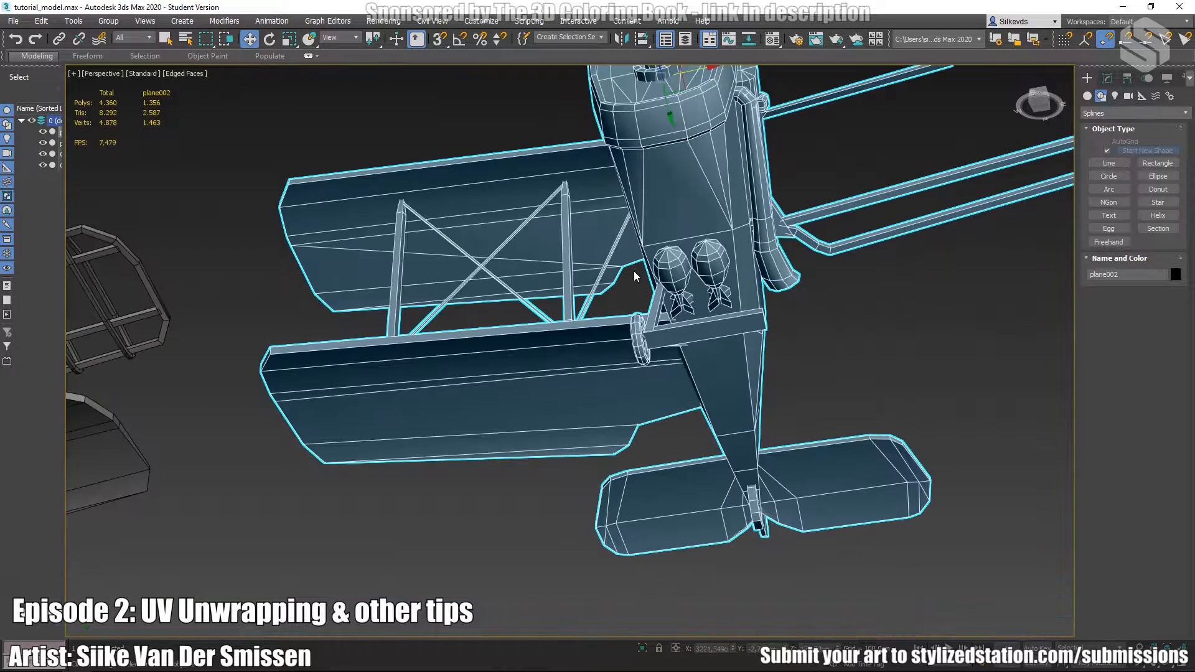
{"action": "middle_click_drag", "start_coordinate": [623, 413], "coordinate": [915, 364]}
{"action": "scroll", "coordinate": [499, 395], "scroll_direction": "up", "scroll_amount": 6}
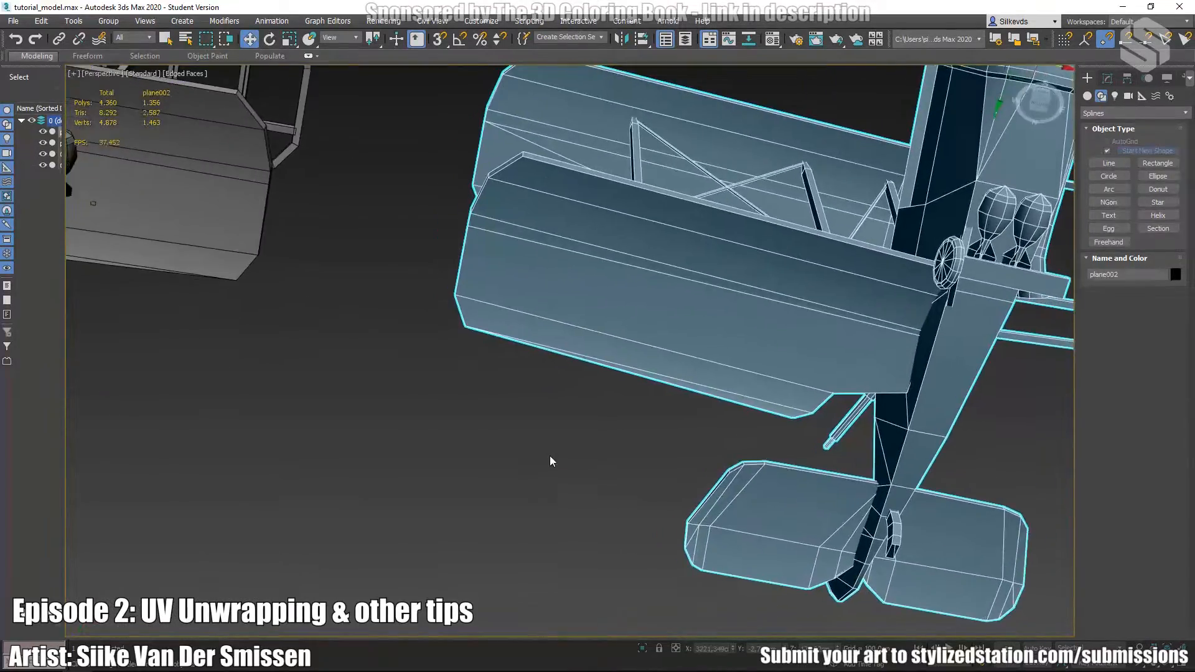
{"action": "scroll", "coordinate": [550, 461], "scroll_direction": "down", "scroll_amount": 5}
{"action": "middle_click_drag", "start_coordinate": [568, 421], "coordinate": [859, 488]}
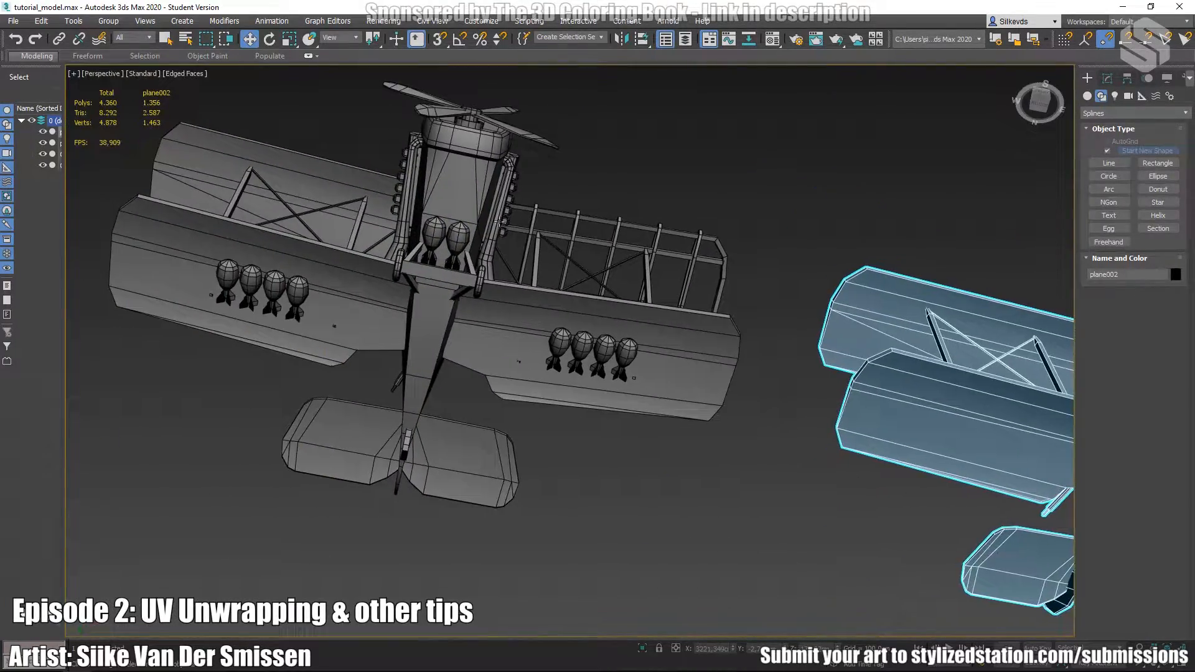
{"action": "middle_click_drag", "start_coordinate": [634, 347], "coordinate": [170, 330]}
Examine the reduced plane's underside, engine side, exhaust and remaining unique parts from several directions.
{"action": "middle_click_drag", "start_coordinate": [669, 330], "coordinate": [647, 343], "text": "alt"}
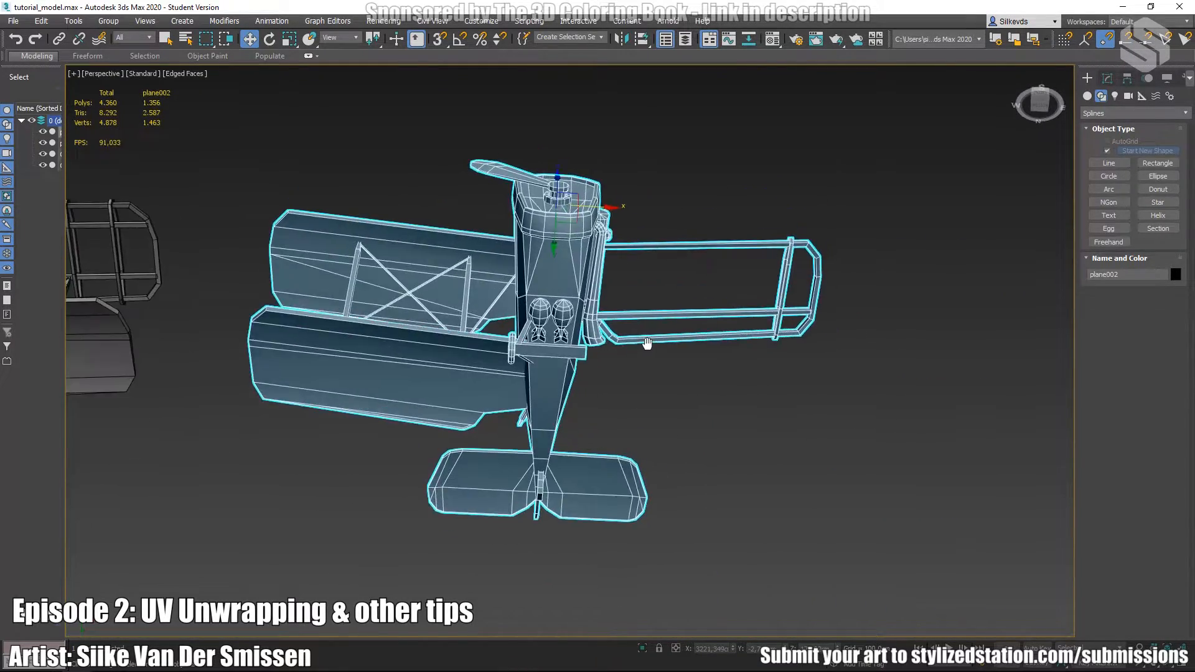
{"action": "scroll", "coordinate": [547, 302], "scroll_direction": "up", "scroll_amount": 5}
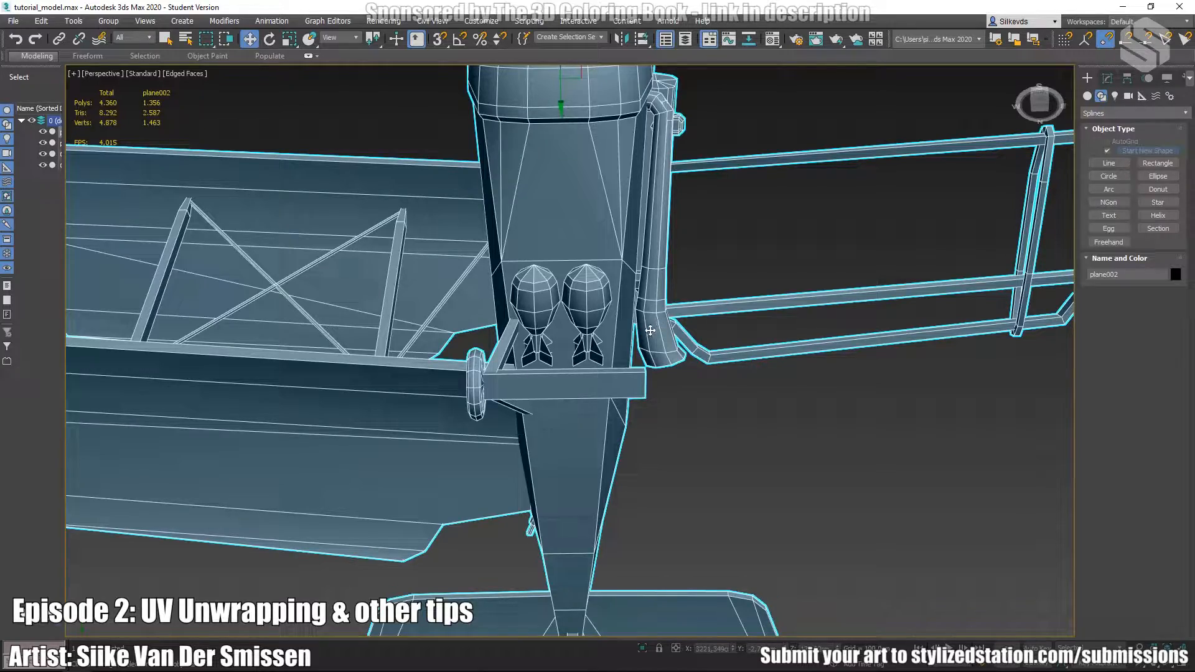
{"action": "scroll", "coordinate": [715, 347], "scroll_direction": "down", "scroll_amount": 5}
{"action": "middle_click_drag", "start_coordinate": [715, 348], "coordinate": [658, 361], "text": "alt"}
{"action": "mouse_move", "coordinate": [700, 322]}
{"action": "middle_mouse_down", "text": "alt"}
{"action": "mouse_move", "coordinate": [761, 381]}
{"action": "mouse_move", "coordinate": [710, 320]}
{"action": "middle_mouse_up", "text": "alt"}
{"action": "scroll", "coordinate": [496, 252], "scroll_direction": "up", "scroll_amount": 3}
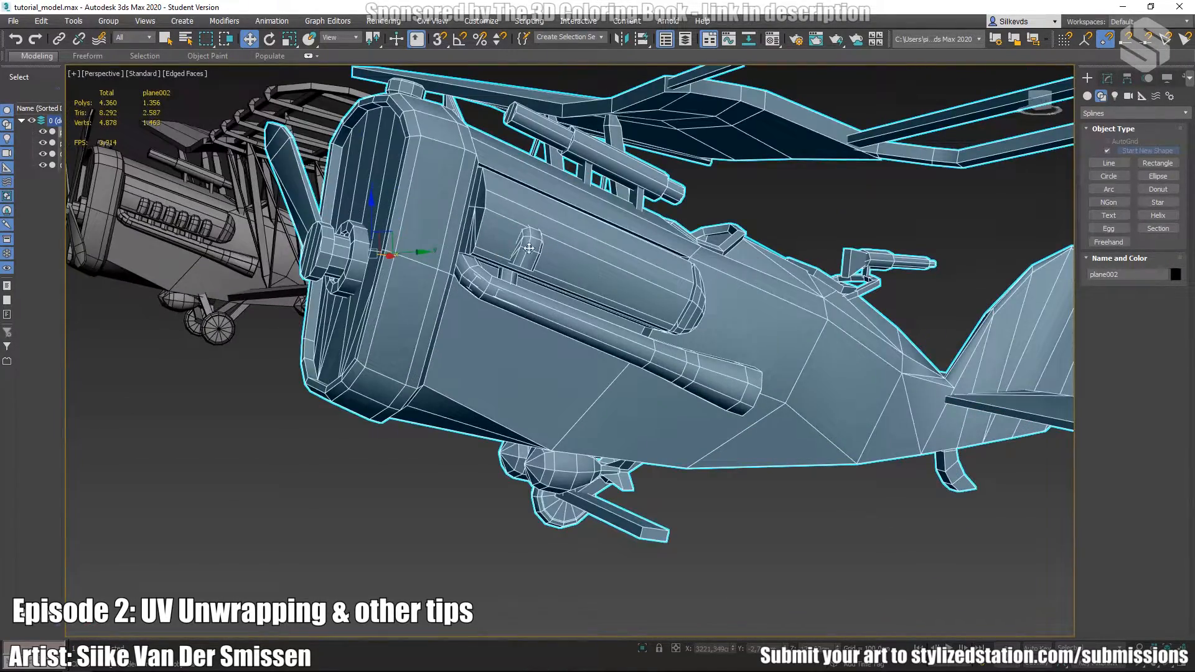
{"action": "middle_click_drag", "start_coordinate": [572, 314], "coordinate": [434, 346], "text": "alt"}
{"action": "scroll", "coordinate": [817, 350], "scroll_direction": "down", "scroll_amount": 4}
{"action": "middle_click_drag", "start_coordinate": [828, 338], "coordinate": [522, 368], "text": "alt"}
{"action": "middle_click_drag", "start_coordinate": [646, 319], "coordinate": [554, 330], "text": "alt"}
{"action": "middle_click_drag", "start_coordinate": [623, 372], "coordinate": [677, 487], "text": "alt"}
{"action": "middle_click_drag", "start_coordinate": [776, 457], "coordinate": [691, 408], "text": "alt"}
{"action": "middle_click_drag", "start_coordinate": [691, 408], "coordinate": [716, 386], "text": "alt"}
Apply an Unwrap UVW modifier to the reduced plane and inspect its seams around the tail and wings.
{"action": "middle_click_drag", "start_coordinate": [716, 386], "coordinate": [599, 334]}
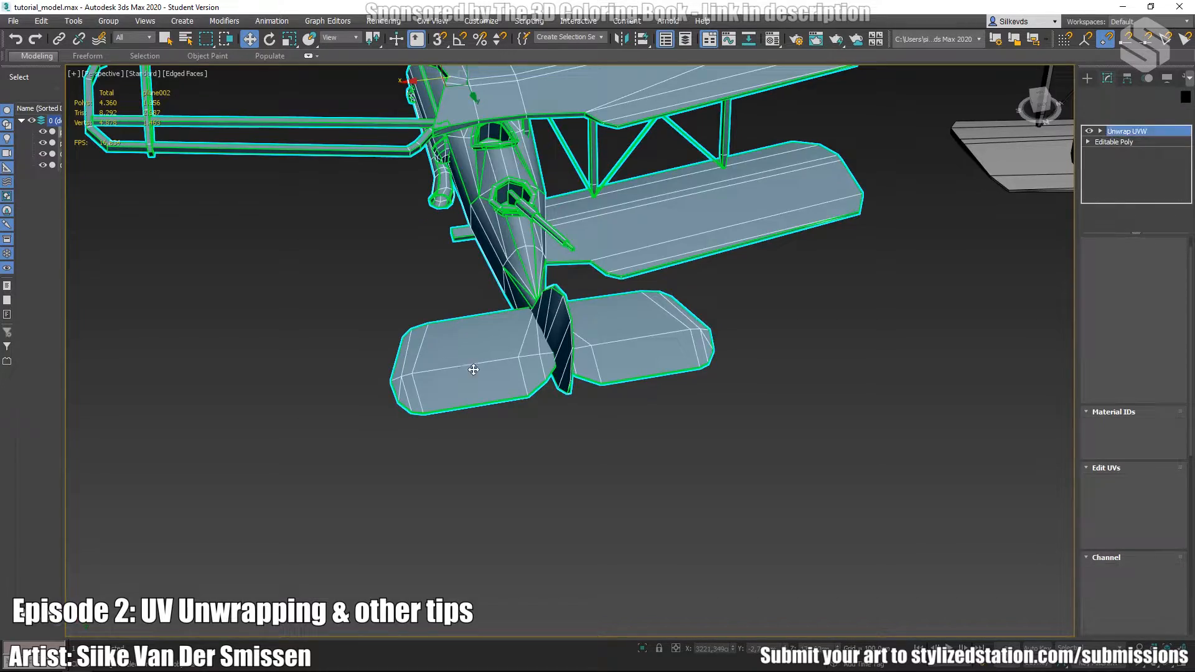
{"action": "middle_click_drag", "start_coordinate": [461, 381], "coordinate": [550, 381], "text": "alt"}
{"action": "scroll", "coordinate": [389, 319], "scroll_direction": "up", "scroll_amount": 2}
{"action": "middle_click_drag", "start_coordinate": [389, 319], "coordinate": [457, 440]}
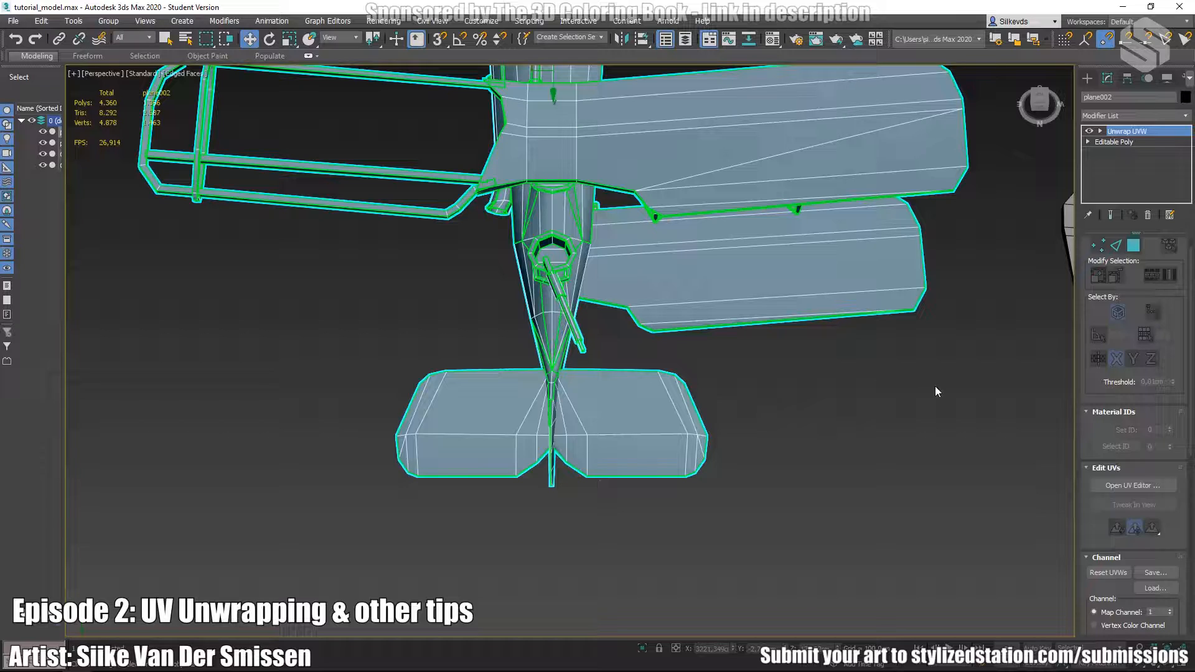
{"action": "middle_click_drag", "start_coordinate": [383, 461], "coordinate": [709, 345], "text": "alt"}
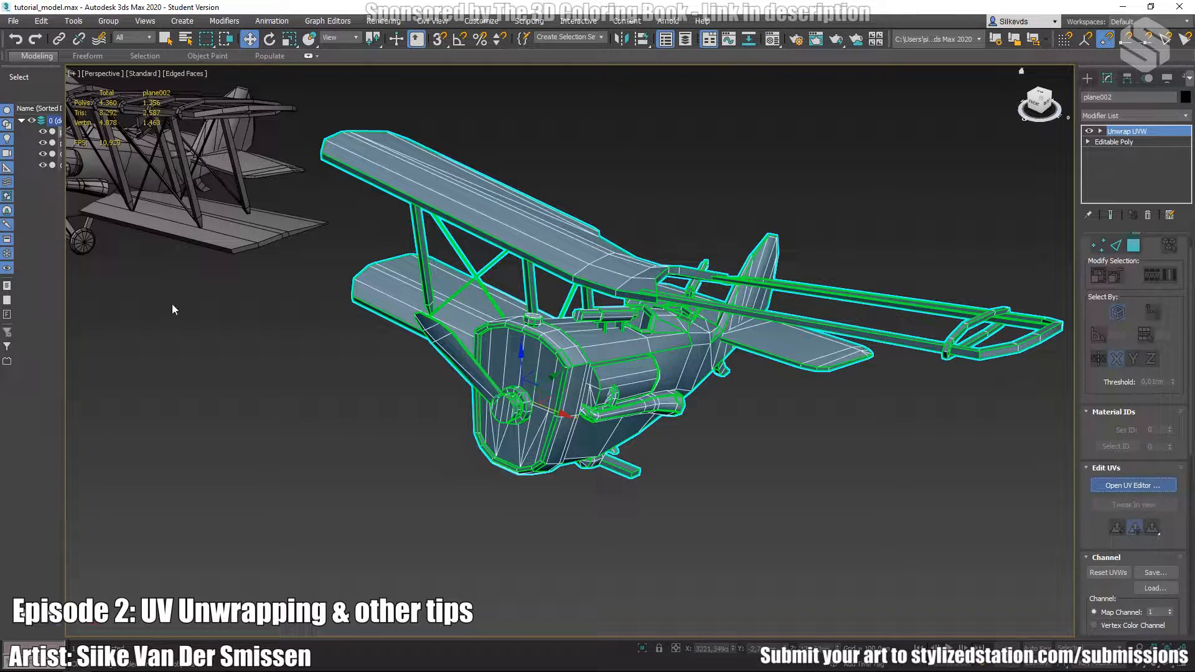
Select all of the reduced plane's UV polygons and flatten-map them with a 45 degree polygon angle threshold and 0.001 spacing.
{"action": "scroll", "coordinate": [147, 263], "scroll_direction": "down", "scroll_amount": 6}
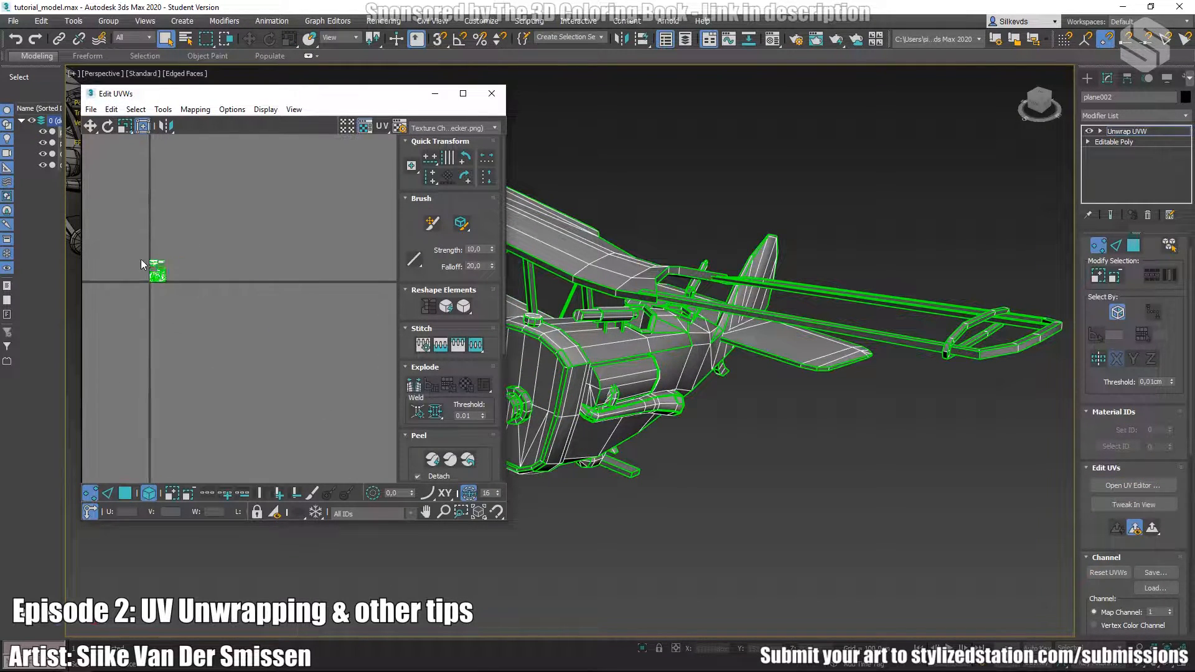
{"action": "left_click_drag", "start_coordinate": [138, 251], "coordinate": [284, 278]}
{"action": "key", "text": "3"}
{"action": "left_click_drag", "start_coordinate": [106, 254], "coordinate": [208, 306]}
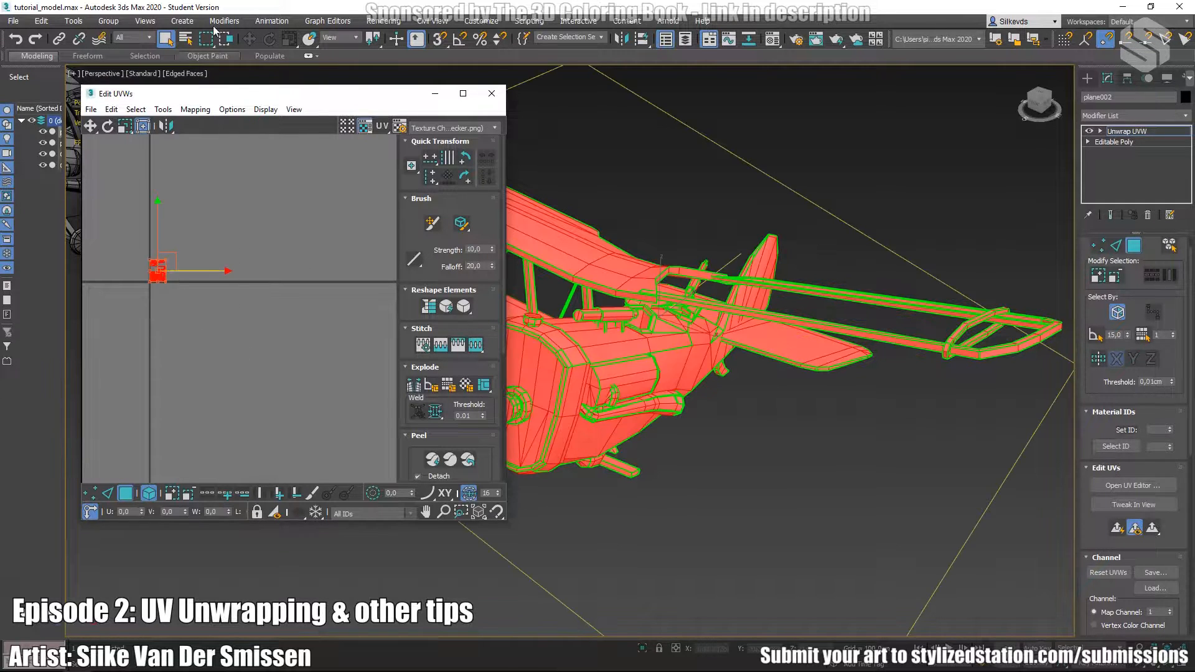
{"action": "left_click", "coordinate": [191, 109]}
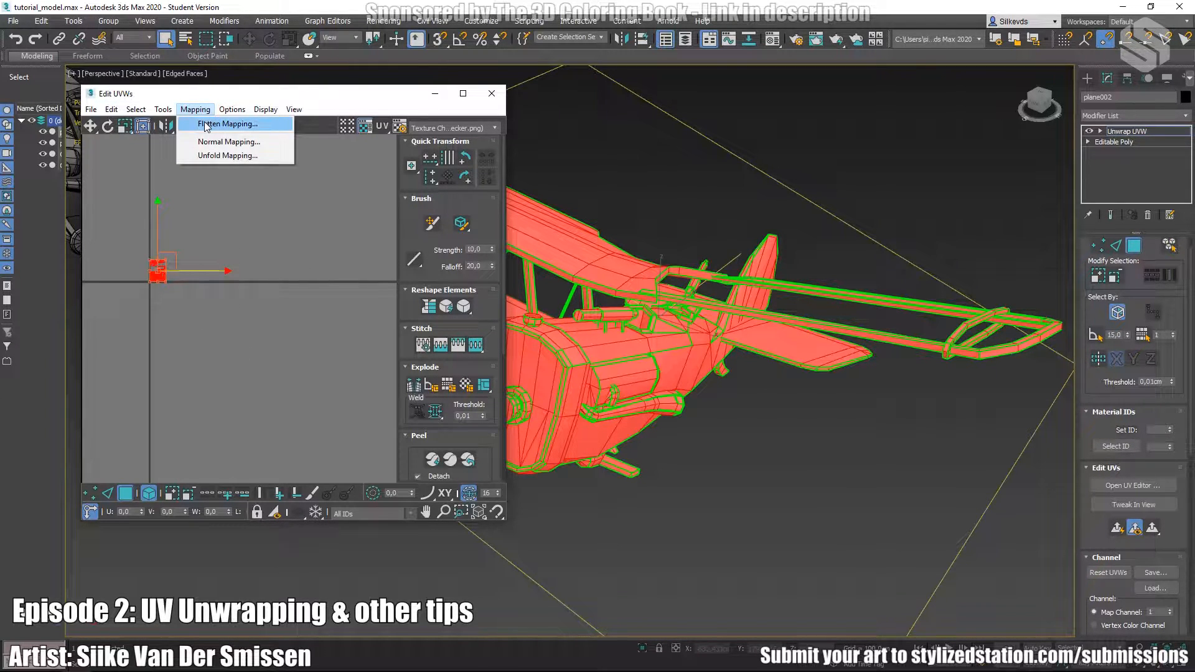
{"action": "left_click", "coordinate": [211, 124]}
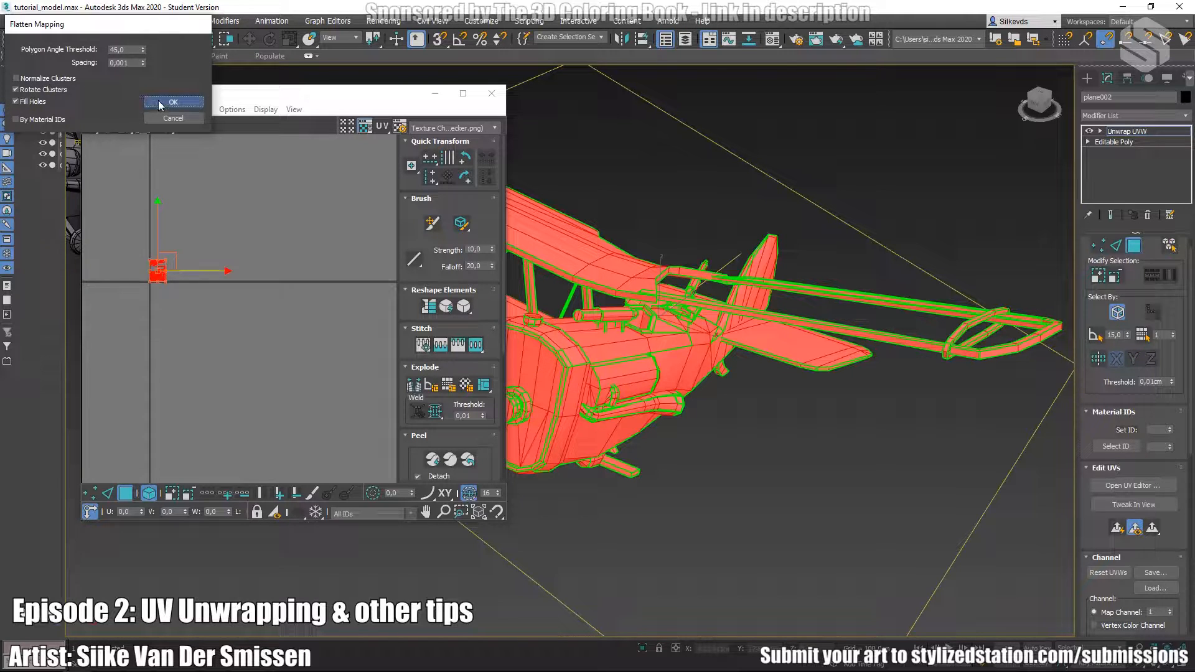
Examine the flattened UV layout and select a large wing cluster to locate its polygons on the reduced plane.
{"action": "scroll", "coordinate": [148, 311], "scroll_direction": "up", "scroll_amount": 8}
{"action": "middle_click_drag", "start_coordinate": [188, 344], "coordinate": [364, 378]}
{"action": "scroll", "coordinate": [303, 304], "scroll_direction": "up", "scroll_amount": 3}
{"action": "middle_click_drag", "start_coordinate": [304, 305], "coordinate": [250, 327]}
{"action": "left_click", "coordinate": [256, 158]}
{"action": "left_click", "coordinate": [203, 238]}
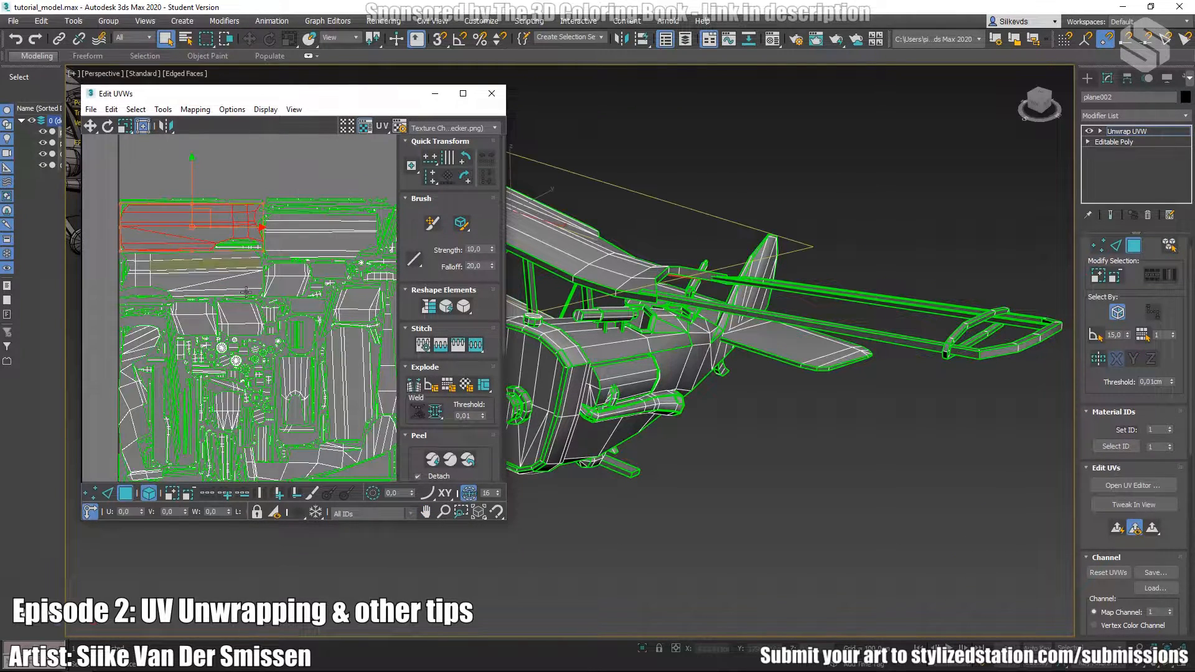
{"action": "scroll", "coordinate": [276, 275], "scroll_direction": "down", "scroll_amount": 3}
{"action": "middle_click_drag", "start_coordinate": [835, 421], "coordinate": [887, 462], "text": "alt"}
{"action": "middle_click_drag", "start_coordinate": [781, 260], "coordinate": [772, 205], "text": "alt"}
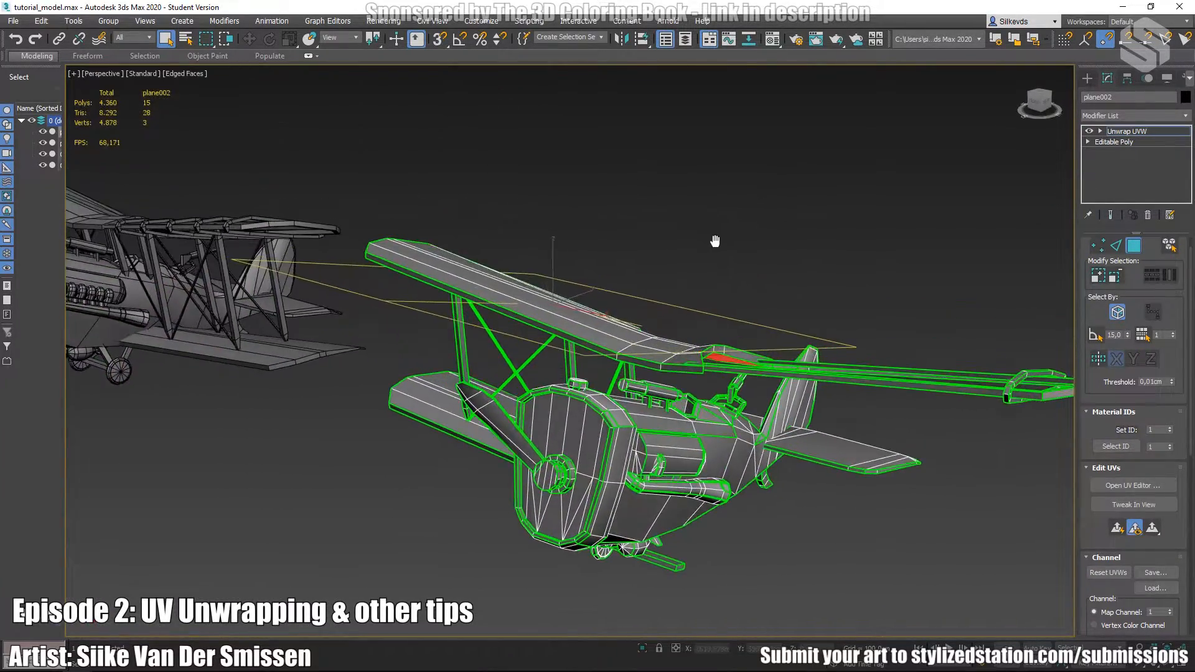
{"action": "middle_click_drag", "start_coordinate": [714, 245], "coordinate": [736, 166], "text": "alt"}
Switch to the finished game-art plane scene, view the textured biplane and hide the edge overlay.
{"action": "left_click", "coordinate": [1124, 7]}
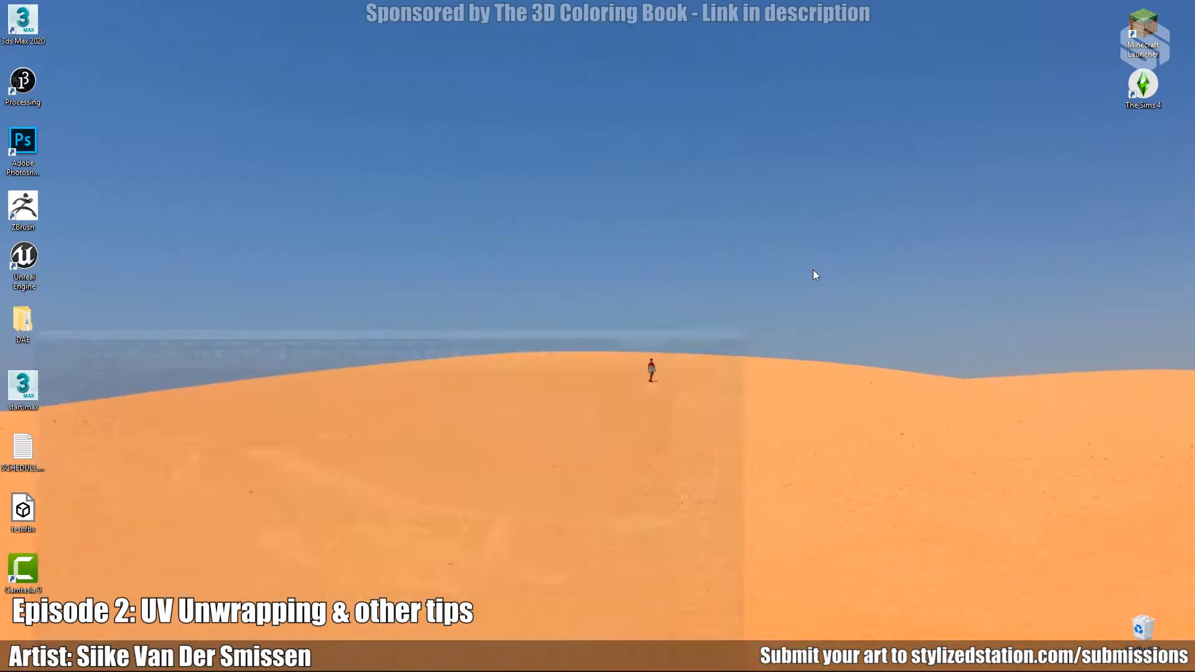
{"action": "left_click", "coordinate": [71, 668]}
{"action": "left_click", "coordinate": [200, 604]}
{"action": "scroll", "coordinate": [548, 376], "scroll_direction": "down", "scroll_amount": 5}
{"action": "middle_click_drag", "start_coordinate": [547, 376], "coordinate": [518, 414]}
{"action": "middle_click_drag", "start_coordinate": [518, 414], "coordinate": [532, 379], "text": "alt"}
{"action": "middle_click_drag", "start_coordinate": [361, 370], "coordinate": [553, 357]}
{"action": "middle_click_drag", "start_coordinate": [438, 352], "coordinate": [533, 386]}
{"action": "key", "text": "F4"}
{"action": "middle_click_drag", "start_coordinate": [410, 312], "coordinate": [533, 355]}
{"action": "middle_click_drag", "start_coordinate": [533, 355], "coordinate": [511, 373], "text": "alt"}
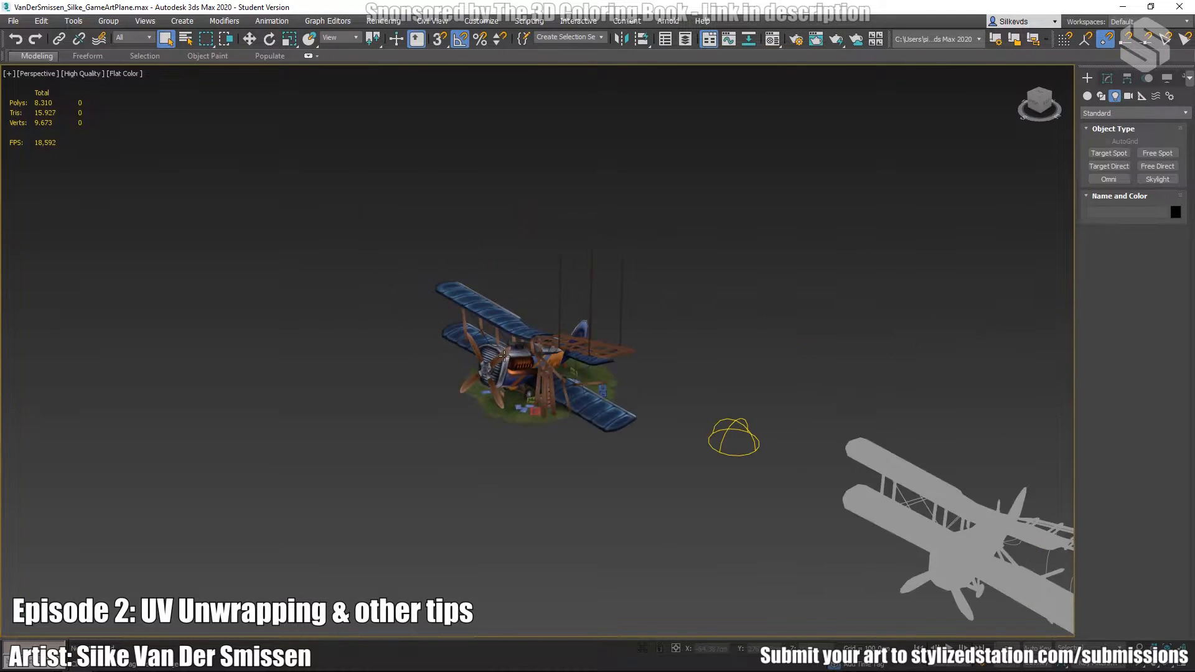
Select the untextured biplane beside the textured one, show its edged faces and examine it from several angles.
{"action": "scroll", "coordinate": [510, 368], "scroll_direction": "up", "scroll_amount": 5}
{"action": "mouse_move", "coordinate": [702, 438]}
{"action": "middle_mouse_down", "text": "alt"}
{"action": "mouse_move", "coordinate": [712, 502]}
{"action": "mouse_move", "coordinate": [700, 439]}
{"action": "middle_mouse_up", "text": "alt"}
{"action": "middle_click_drag", "start_coordinate": [578, 431], "coordinate": [52, 301]}
{"action": "middle_click_drag", "start_coordinate": [881, 451], "coordinate": [99, 411]}
{"action": "left_click", "coordinate": [355, 385]}
{"action": "key", "text": "F4"}
{"action": "middle_click_drag", "start_coordinate": [355, 386], "coordinate": [544, 419], "text": "alt"}
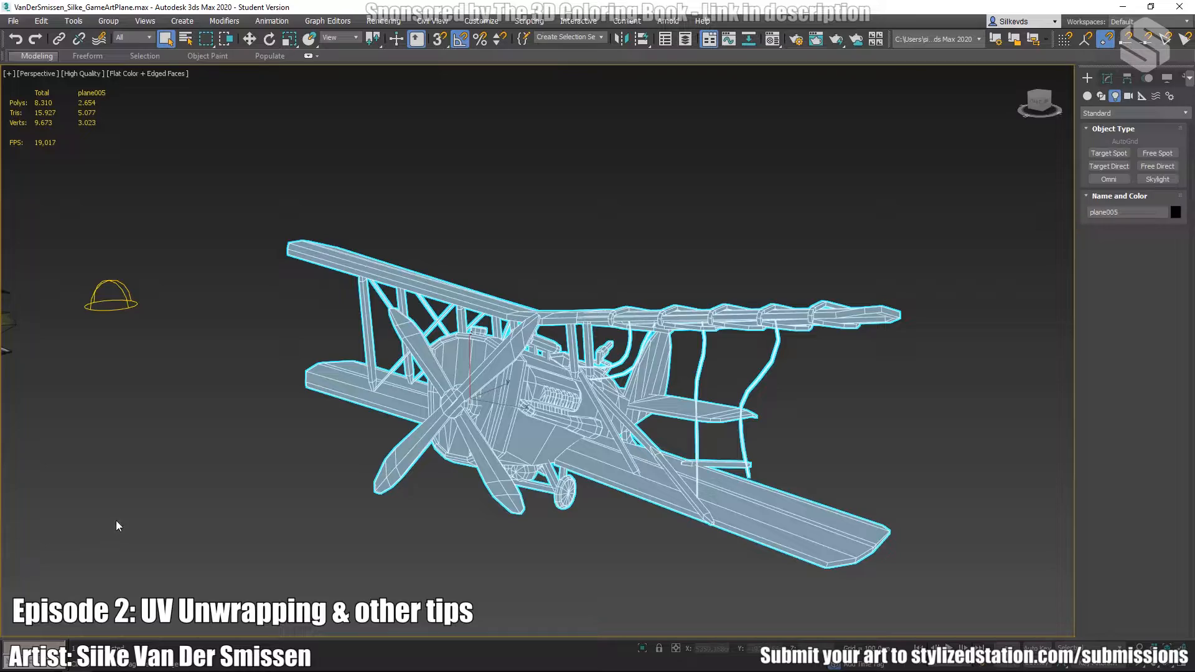
{"action": "middle_click_drag", "start_coordinate": [545, 441], "coordinate": [474, 478]}
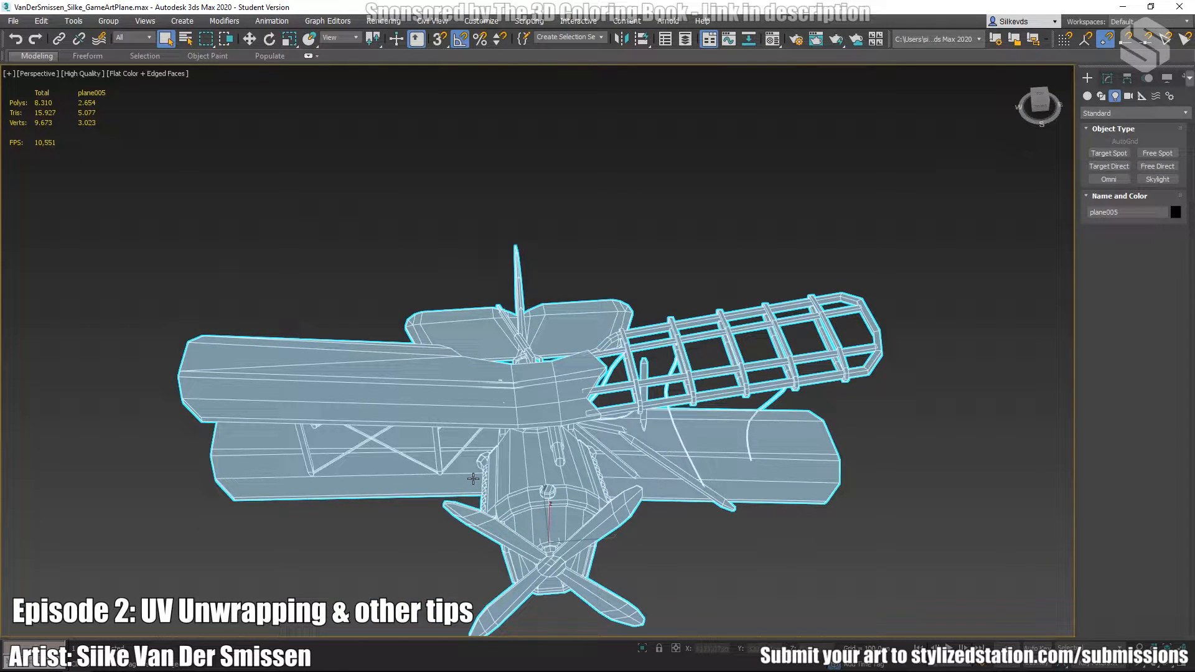
{"action": "middle_click_drag", "start_coordinate": [565, 299], "coordinate": [666, 386], "text": "alt"}
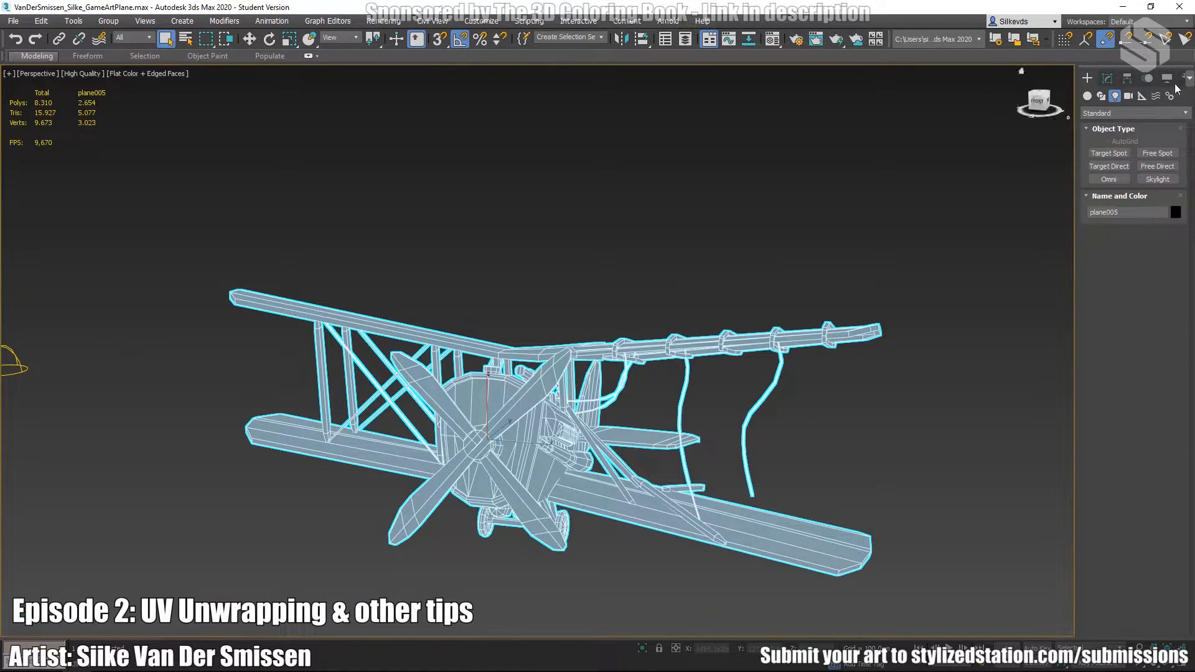
Show the finished plane's Unwrap UVW layout in the UV editor and highlight the clusters inside the texture square.
{"action": "left_click", "coordinate": [1127, 78]}
{"action": "left_click", "coordinate": [1108, 77]}
{"action": "middle_click_drag", "start_coordinate": [696, 320], "coordinate": [711, 290], "text": "alt"}
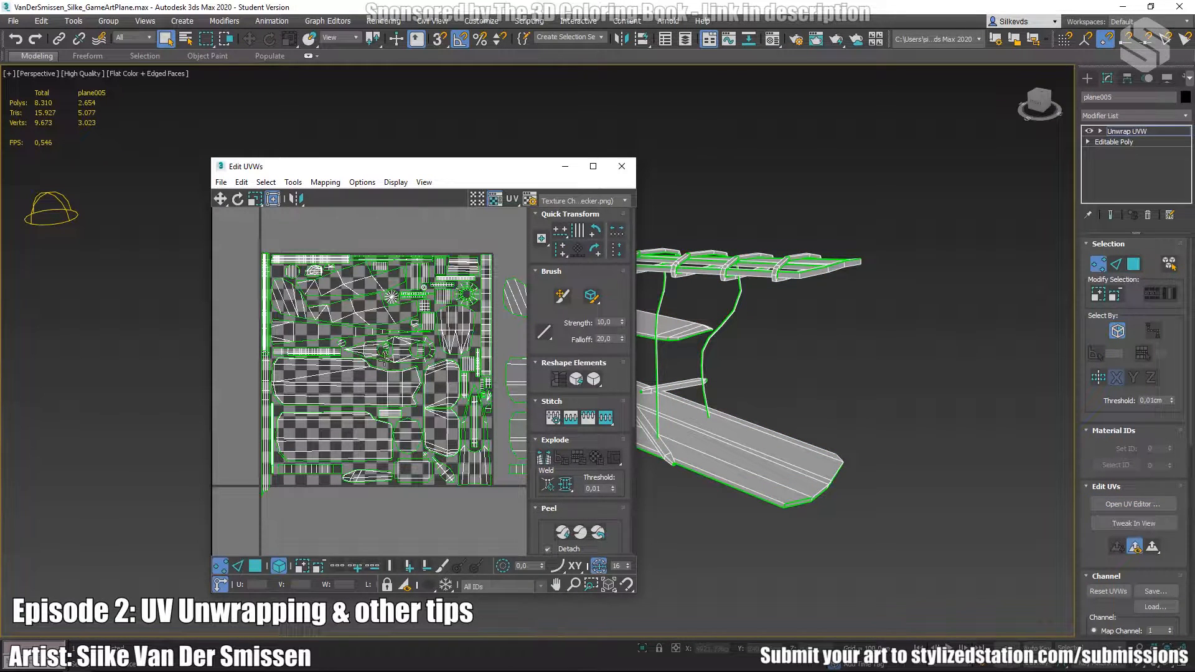
{"action": "middle_click_drag", "start_coordinate": [396, 359], "coordinate": [375, 363]}
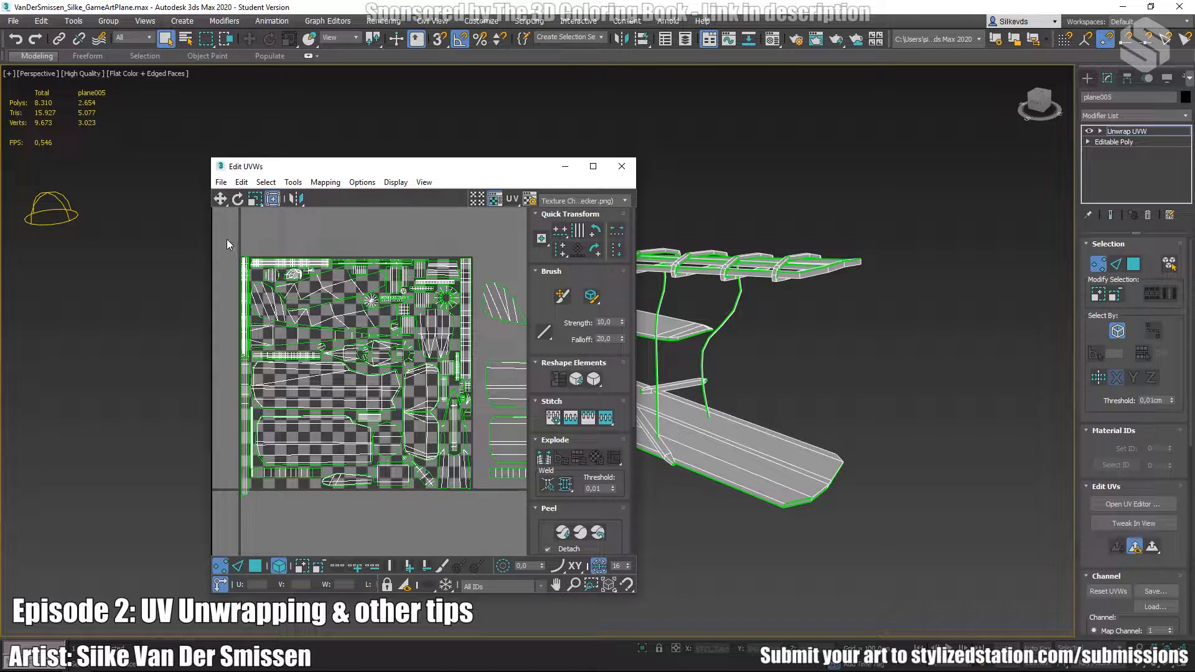
{"action": "key", "text": "3"}
{"action": "left_click_drag", "start_coordinate": [312, 389], "coordinate": [476, 511]}
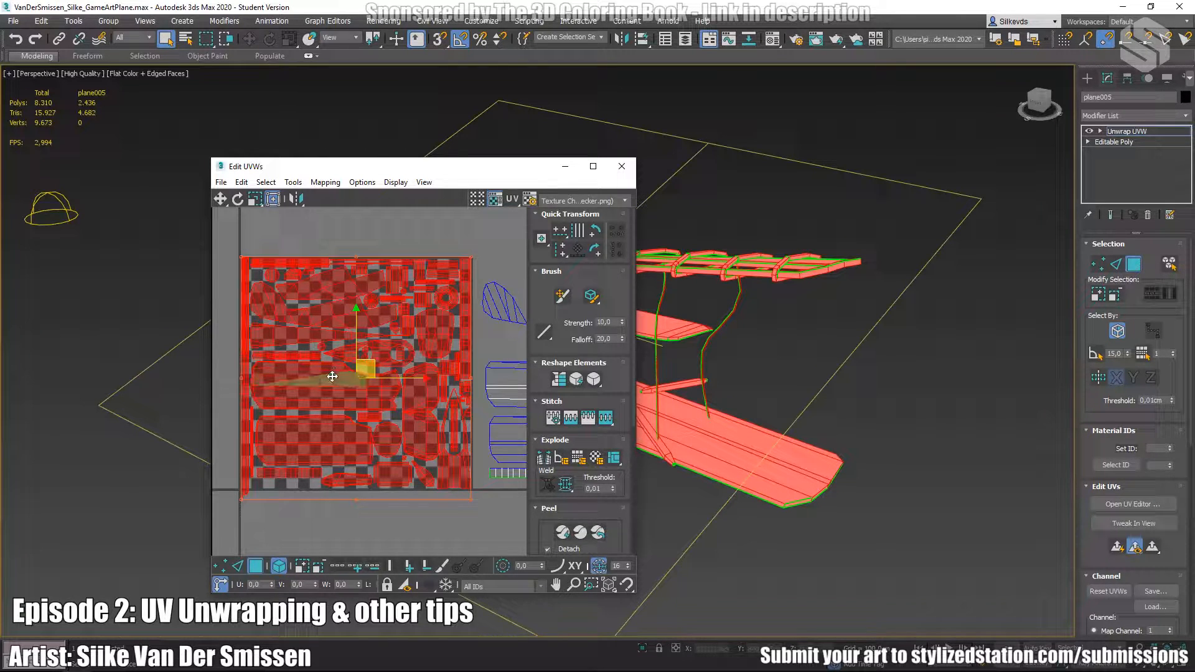
{"action": "middle_click_drag", "start_coordinate": [394, 368], "coordinate": [387, 368]}
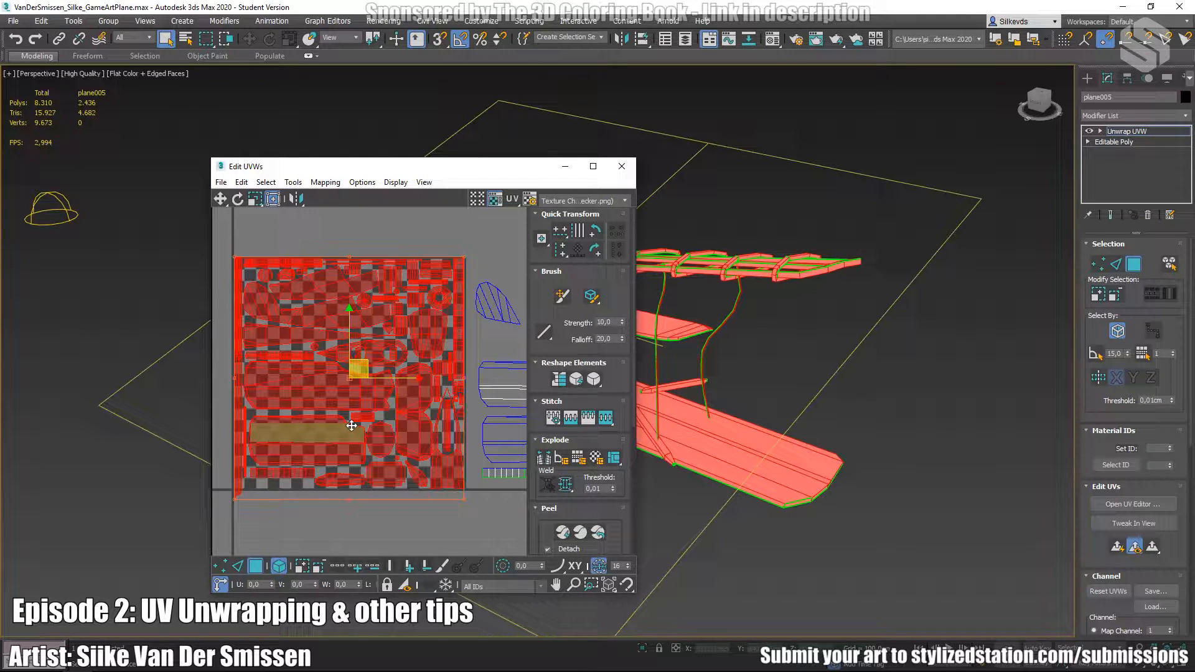
{"action": "left_click", "coordinate": [327, 235]}
Select both fuselage side clusters in the UV layout and locate them on the plane's body.
{"action": "middle_click_drag", "start_coordinate": [346, 347], "coordinate": [371, 351]}
{"action": "scroll", "coordinate": [352, 412], "scroll_direction": "up", "scroll_amount": 2}
{"action": "middle_click_drag", "start_coordinate": [833, 398], "coordinate": [1000, 513]}
{"action": "middle_click_drag", "start_coordinate": [255, 289], "coordinate": [269, 411]}
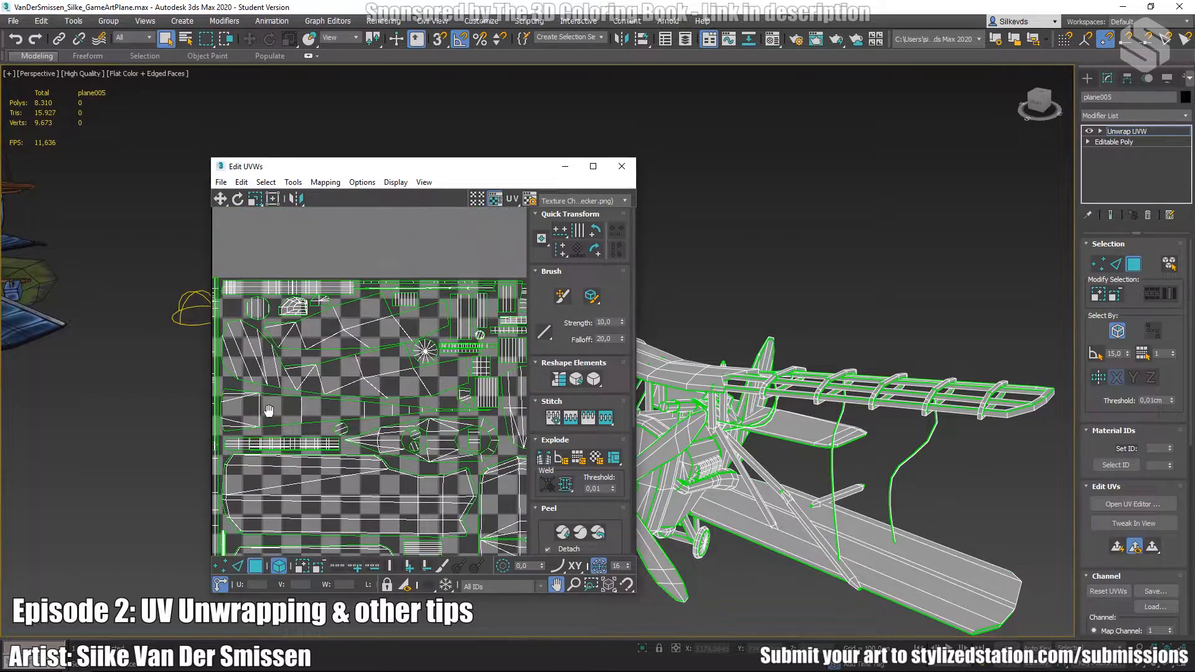
{"action": "left_click", "coordinate": [336, 323]}
{"action": "left_click", "coordinate": [372, 372], "text": "ctrl"}
{"action": "middle_click_drag", "start_coordinate": [859, 429], "coordinate": [884, 429], "text": "alt"}
{"action": "scroll", "coordinate": [909, 473], "scroll_direction": "up", "scroll_amount": 4}
{"action": "middle_click_drag", "start_coordinate": [923, 487], "coordinate": [685, 442], "text": "alt"}
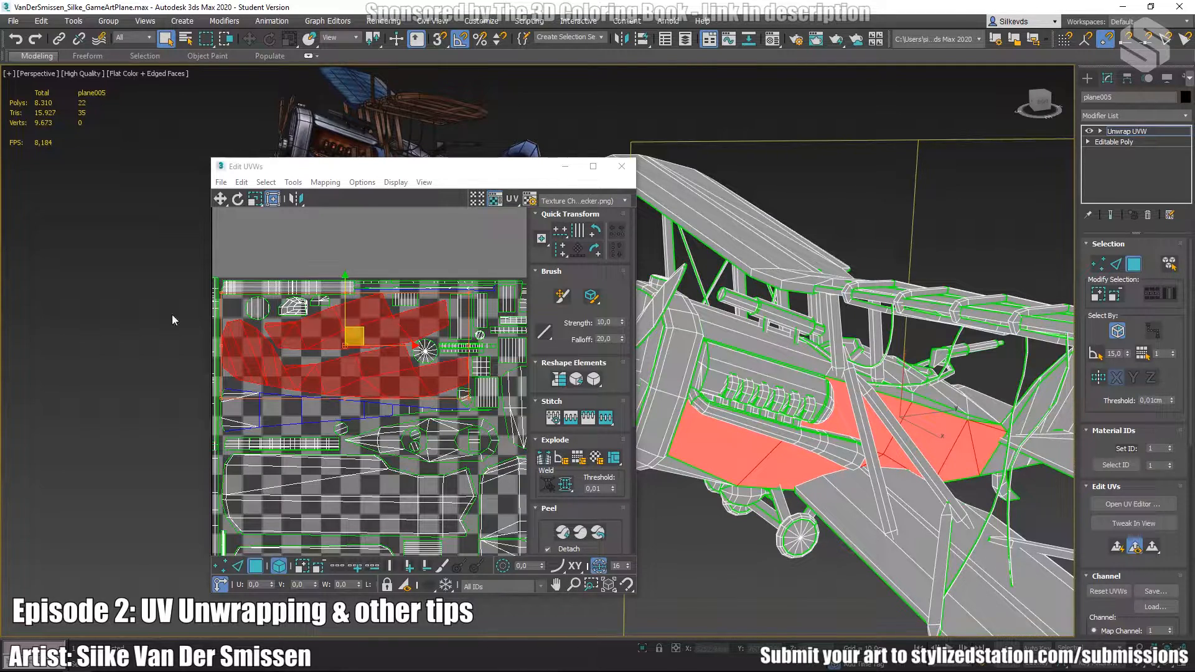
Select the fuselage side clusters one by one and examine the shorter one's area on both sides of the body.
{"action": "left_click", "coordinate": [361, 273]}
{"action": "left_click", "coordinate": [373, 325]}
{"action": "left_click", "coordinate": [323, 367]}
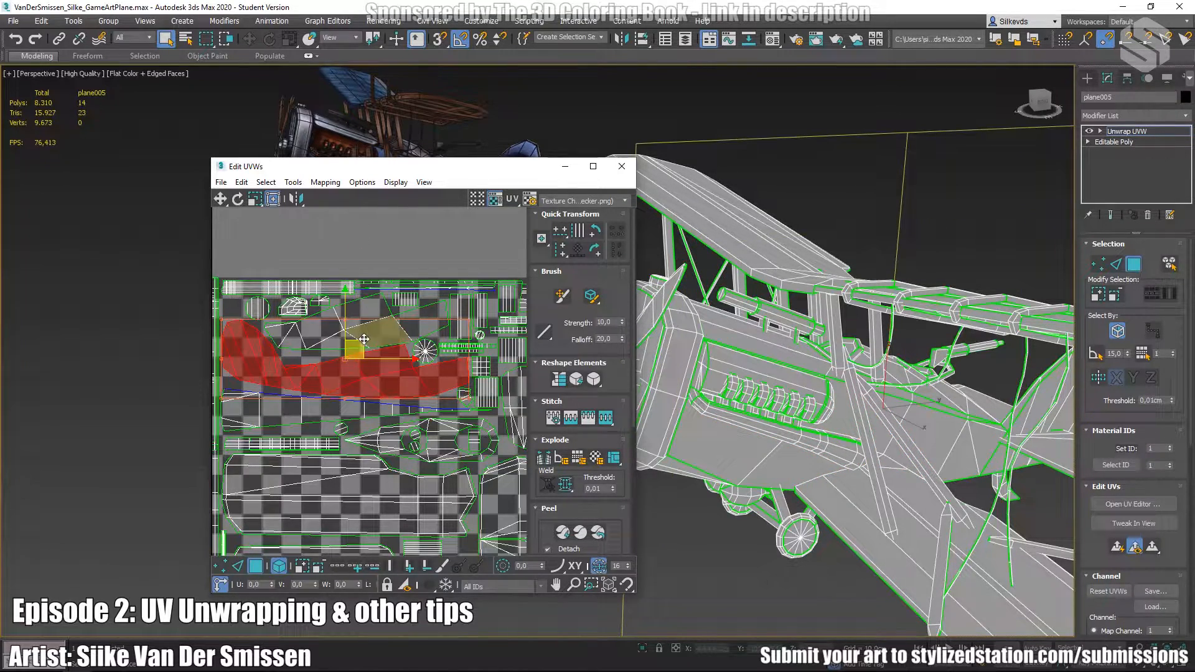
{"action": "left_click", "coordinate": [364, 340]}
{"action": "scroll", "coordinate": [900, 503], "scroll_direction": "up", "scroll_amount": 8}
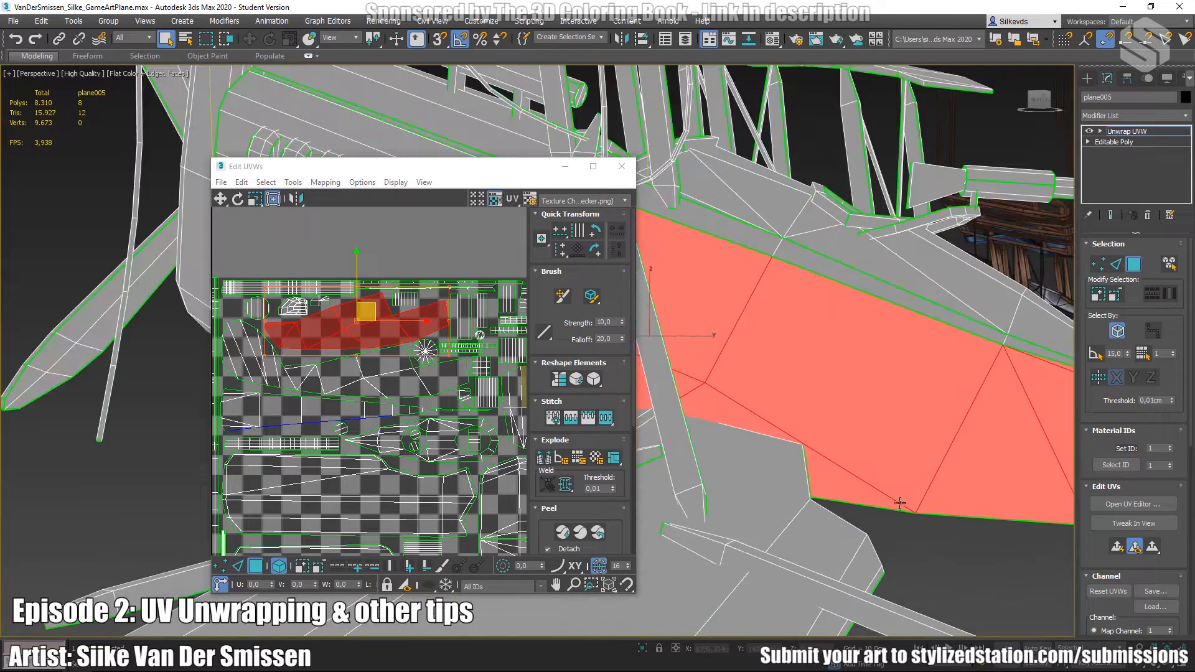
{"action": "middle_click_drag", "start_coordinate": [981, 502], "coordinate": [701, 502], "text": "alt"}
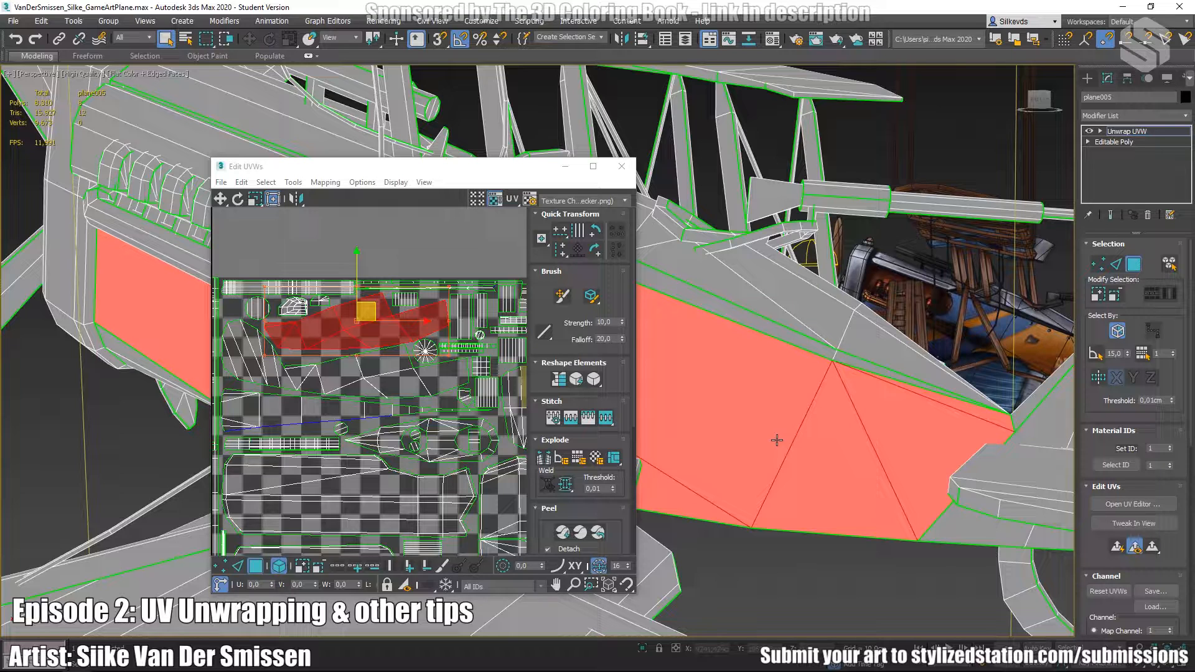
{"action": "scroll", "coordinate": [777, 435], "scroll_direction": "down", "scroll_amount": 3}
{"action": "middle_click_drag", "start_coordinate": [774, 453], "coordinate": [857, 511]}
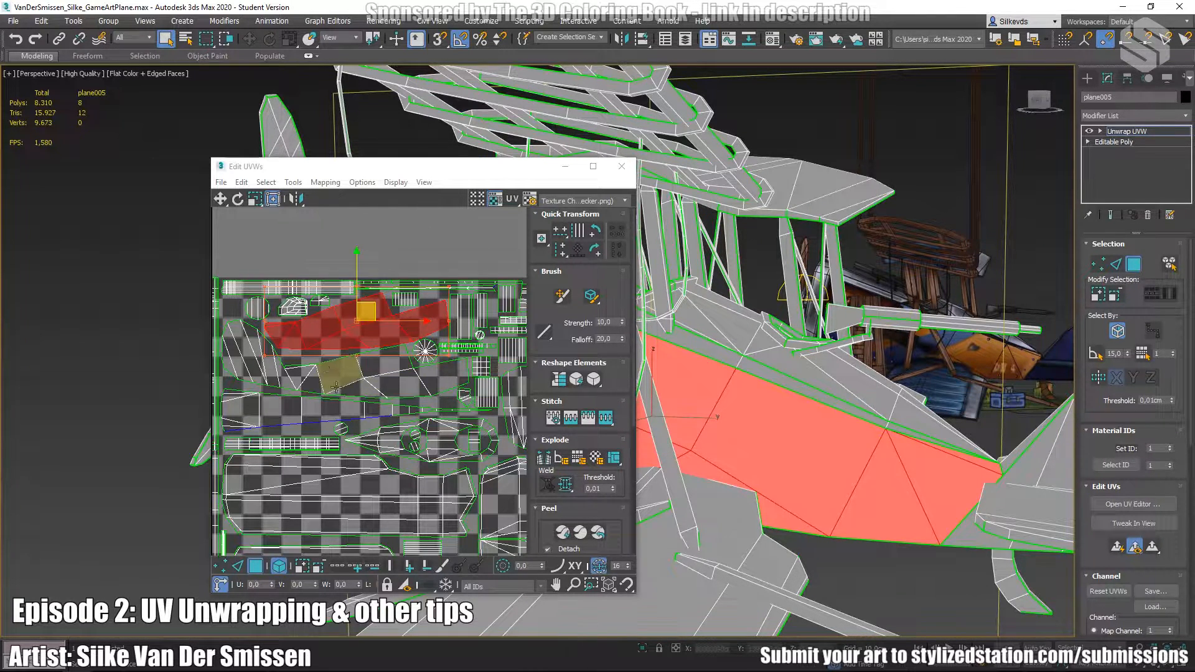
{"action": "scroll", "coordinate": [768, 459], "scroll_direction": "down", "scroll_amount": 5}
{"action": "middle_click_drag", "start_coordinate": [918, 499], "coordinate": [932, 376], "text": "alt"}
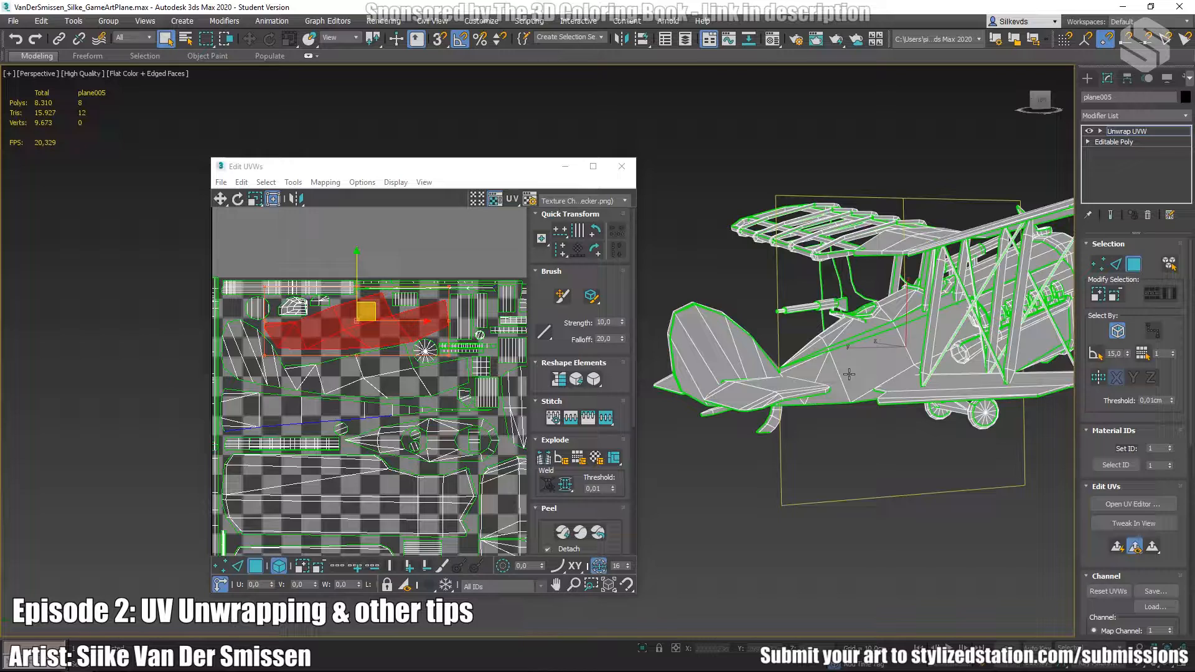
{"action": "middle_click_drag", "start_coordinate": [835, 352], "coordinate": [866, 359]}
{"action": "middle_click_drag", "start_coordinate": [793, 383], "coordinate": [685, 386], "text": "alt"}
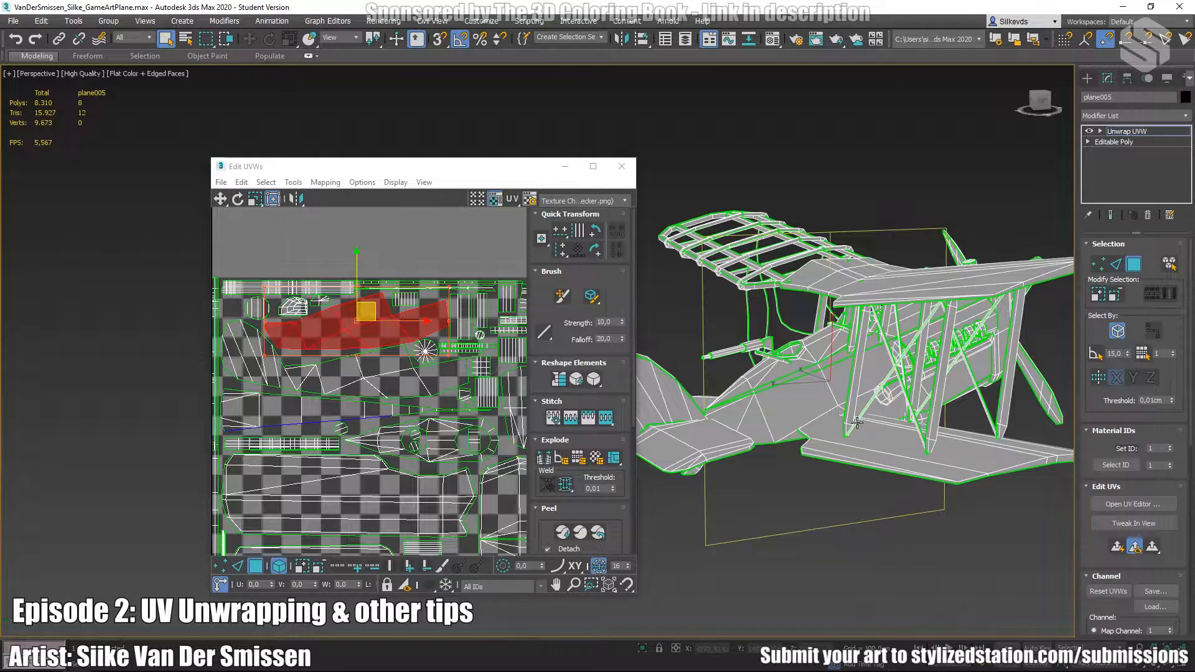
{"action": "scroll", "coordinate": [771, 391], "scroll_direction": "up", "scroll_amount": 5}
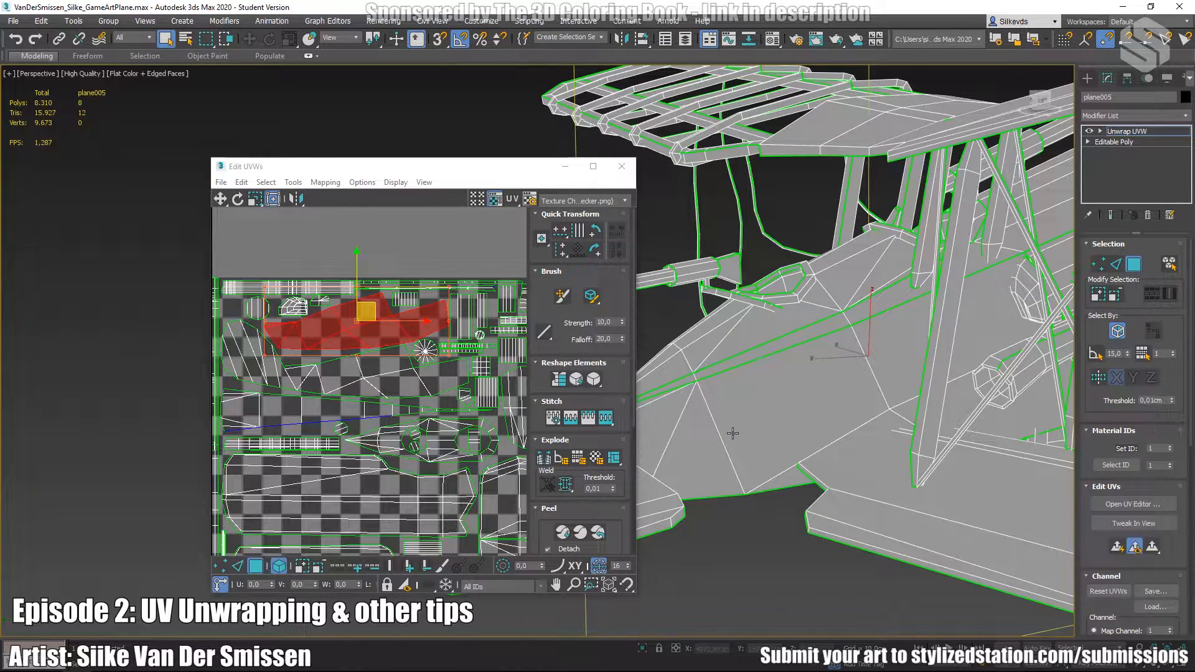
{"action": "scroll", "coordinate": [733, 434], "scroll_direction": "down", "scroll_amount": 3}
Select the longer fuselage side cluster and view the whole UV layout, including the clusters outside the texture square.
{"action": "left_click", "coordinate": [257, 355]}
{"action": "middle_click_drag", "start_coordinate": [309, 428], "coordinate": [267, 410]}
{"action": "scroll", "coordinate": [313, 359], "scroll_direction": "down", "scroll_amount": 2}
{"action": "middle_click_drag", "start_coordinate": [313, 359], "coordinate": [385, 374]}
{"action": "scroll", "coordinate": [736, 401], "scroll_direction": "down", "scroll_amount": 3}
{"action": "middle_click_drag", "start_coordinate": [754, 421], "coordinate": [936, 431]}
{"action": "middle_click_drag", "start_coordinate": [361, 385], "coordinate": [332, 311]}
{"action": "scroll", "coordinate": [368, 290], "scroll_direction": "down", "scroll_amount": 3}
{"action": "middle_click_drag", "start_coordinate": [482, 302], "coordinate": [453, 318]}
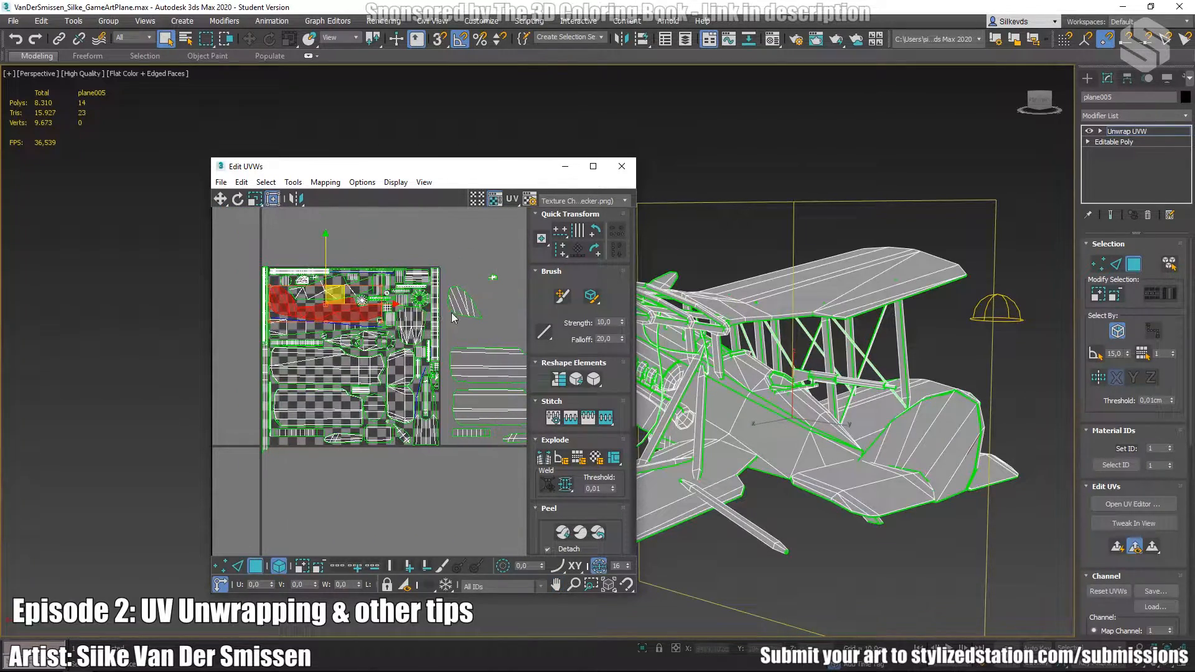
Select the tail fin cluster outside the texture square together with the longer fuselage cluster and compare their shapes and location.
{"action": "left_click_drag", "start_coordinate": [475, 322], "coordinate": [475, 324], "text": "ctrl"}
{"action": "mouse_move", "coordinate": [870, 411]}
{"action": "middle_mouse_down", "text": "alt"}
{"action": "mouse_move", "coordinate": [760, 403]}
{"action": "mouse_move", "coordinate": [891, 432]}
{"action": "mouse_move", "coordinate": [883, 426]}
{"action": "middle_mouse_up", "text": "alt"}
{"action": "left_click", "coordinate": [425, 253]}
{"action": "left_click", "coordinate": [461, 304]}
{"action": "middle_click_drag", "start_coordinate": [953, 457], "coordinate": [744, 427], "text": "alt"}
{"action": "left_click", "coordinate": [882, 447], "text": "ctrl"}
{"action": "middle_click_drag", "start_coordinate": [860, 454], "coordinate": [938, 459], "text": "alt"}
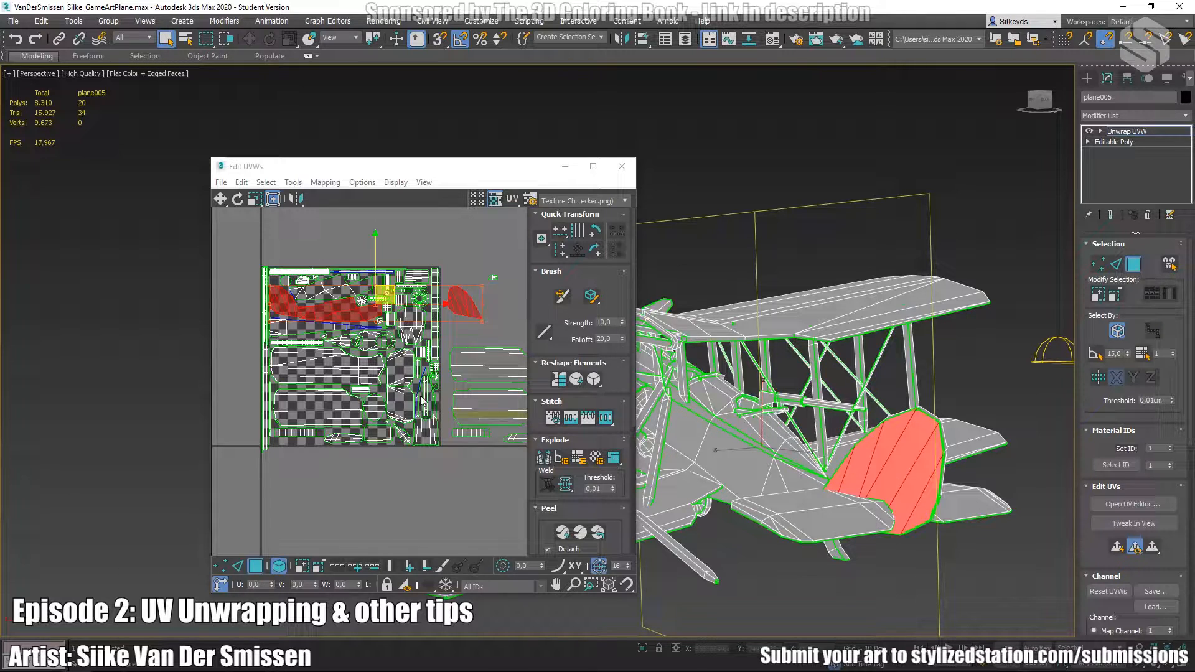
{"action": "scroll", "coordinate": [431, 291], "scroll_direction": "up", "scroll_amount": 1}
{"action": "middle_click_drag", "start_coordinate": [387, 357], "coordinate": [487, 390]}
{"action": "scroll", "coordinate": [347, 321], "scroll_direction": "up", "scroll_amount": 5}
{"action": "scroll", "coordinate": [348, 321], "scroll_direction": "down", "scroll_amount": 2}
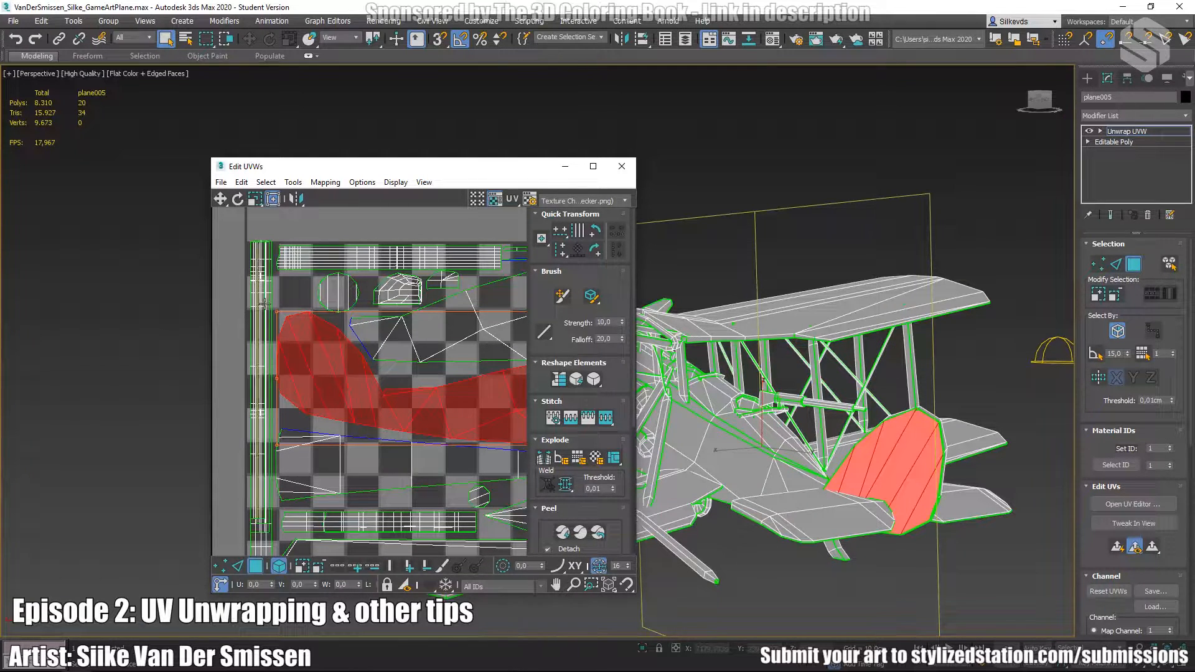
{"action": "scroll", "coordinate": [374, 339], "scroll_direction": "down", "scroll_amount": 5}
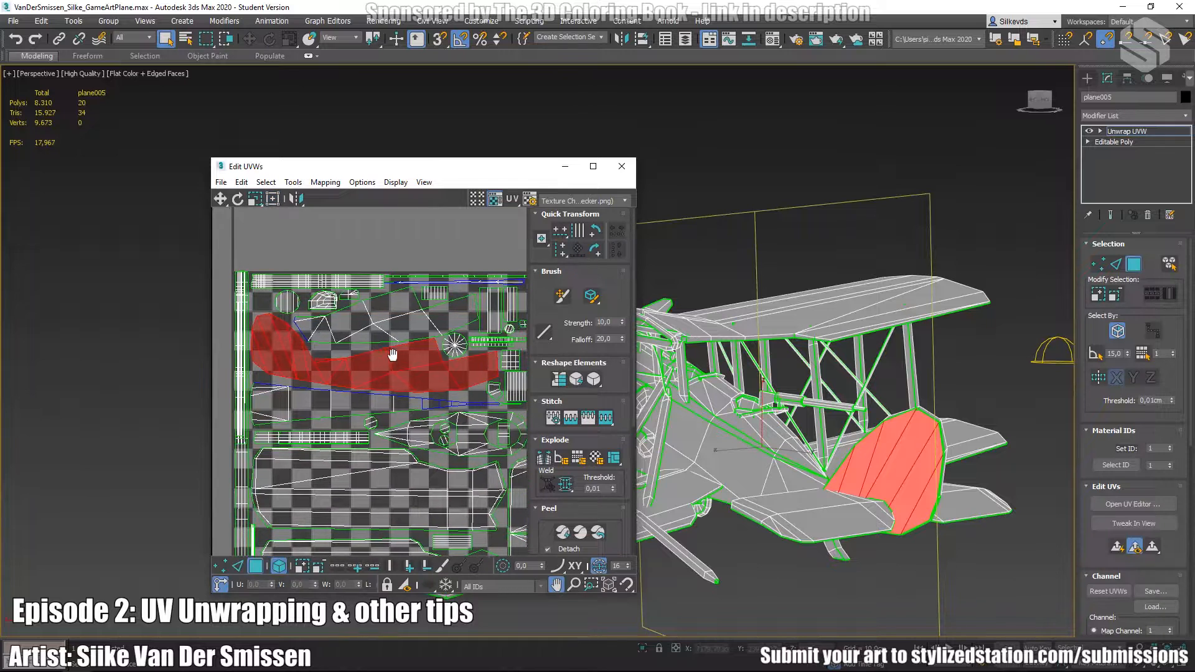
Select the two fuselage side clusters alternately, ending on the shorter one, and check it from the side and underneath.
{"action": "left_click", "coordinate": [358, 326]}
{"action": "left_click", "coordinate": [366, 366]}
{"action": "left_click", "coordinate": [348, 330]}
{"action": "left_click", "coordinate": [357, 365]}
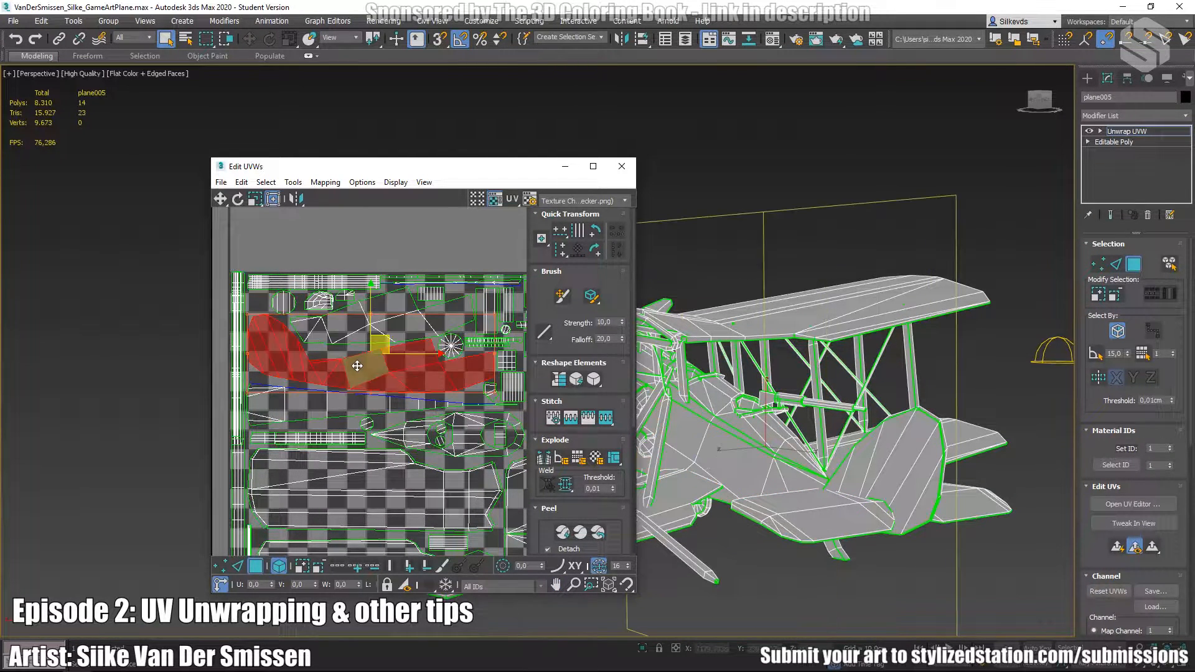
{"action": "left_click", "coordinate": [351, 329]}
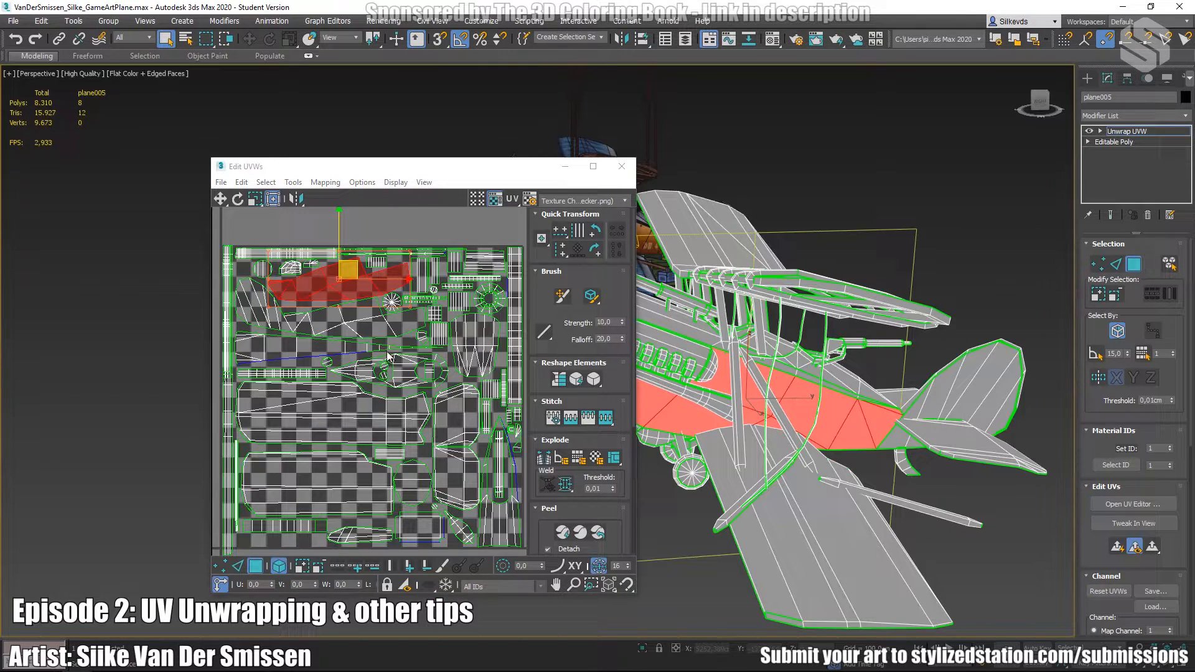
{"action": "middle_click_drag", "start_coordinate": [429, 378], "coordinate": [424, 372]}
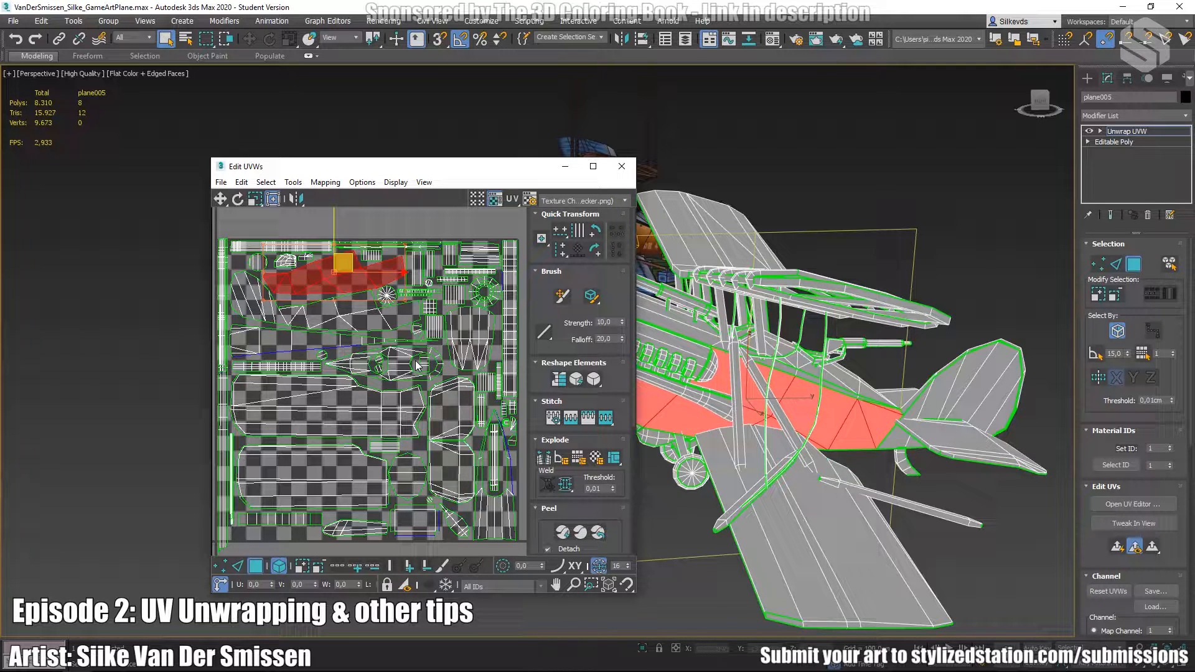
{"action": "middle_click_drag", "start_coordinate": [800, 458], "coordinate": [789, 420], "text": "alt"}
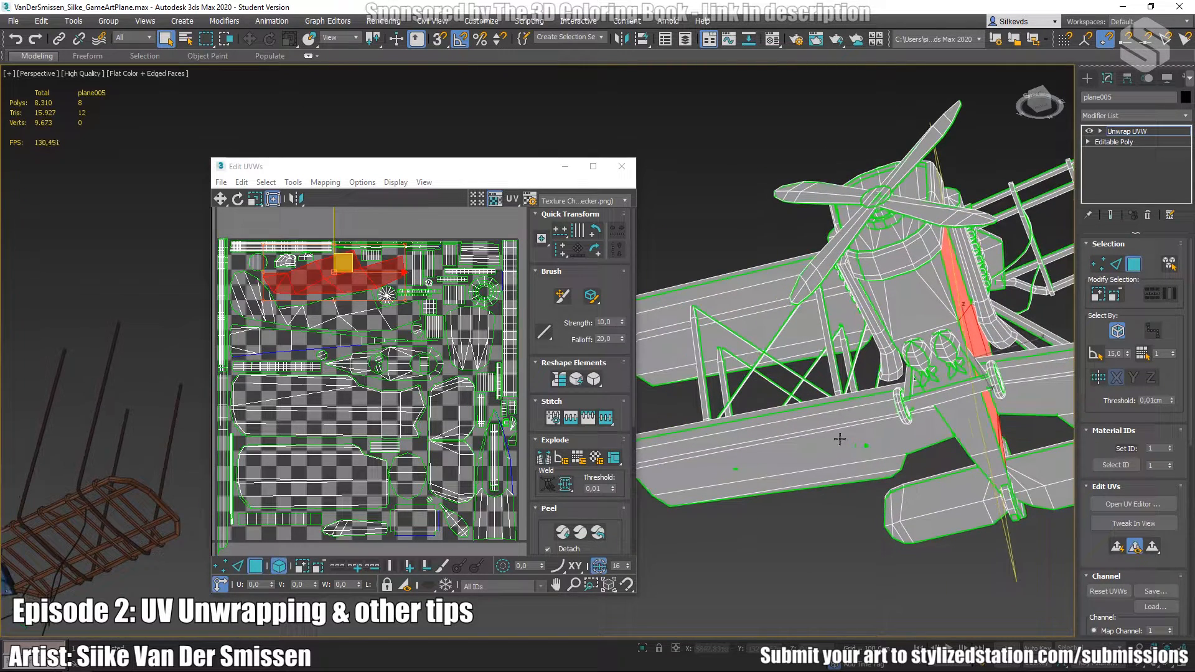
Select the lower wing's UV cluster and inspect its position on the plane and in the layout.
{"action": "left_click", "coordinate": [305, 475]}
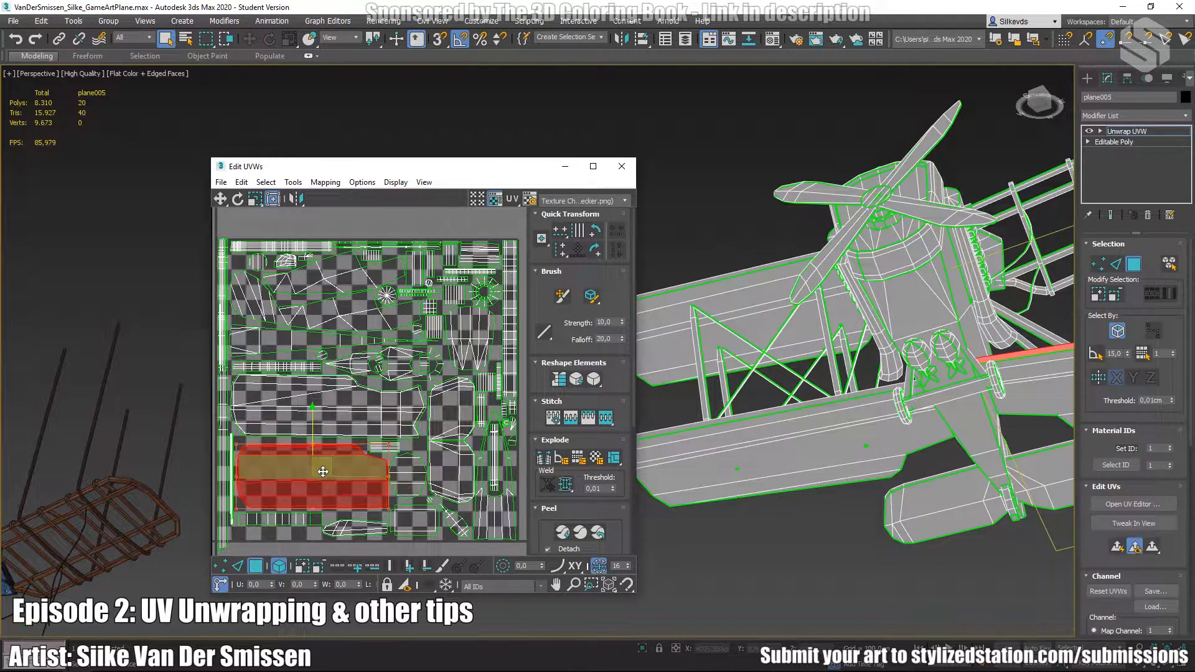
{"action": "middle_click_drag", "start_coordinate": [723, 426], "coordinate": [715, 472], "text": "alt"}
{"action": "scroll", "coordinate": [322, 423], "scroll_direction": "down", "scroll_amount": 3}
{"action": "middle_click_drag", "start_coordinate": [395, 426], "coordinate": [365, 353]}
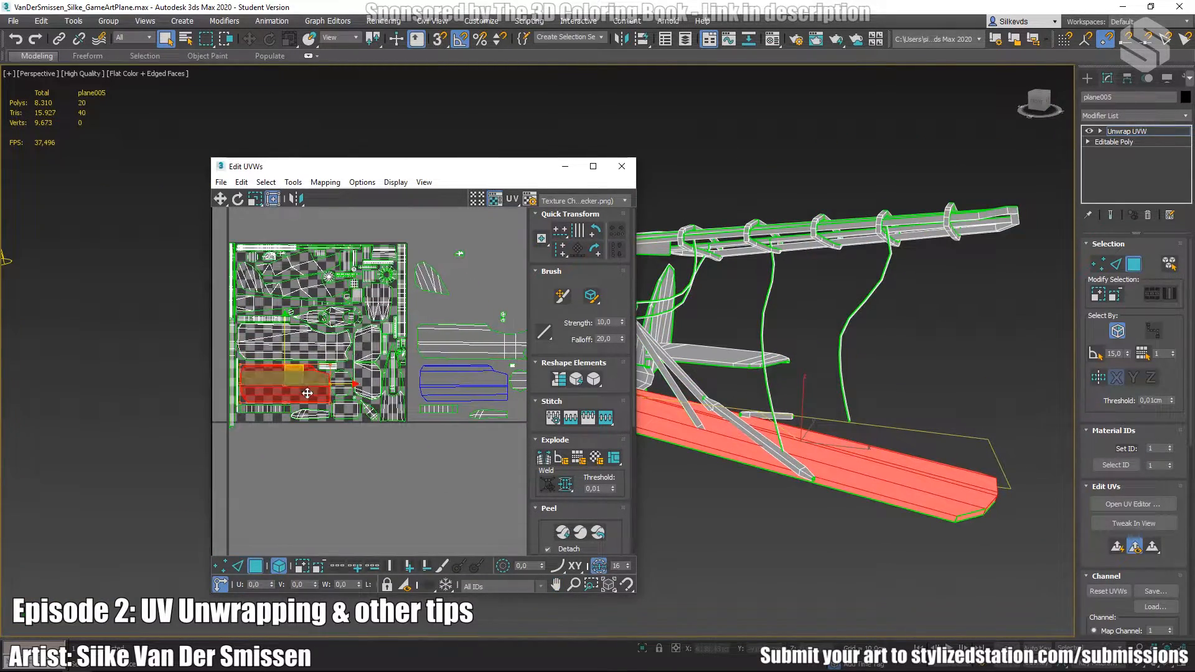
{"action": "scroll", "coordinate": [311, 383], "scroll_direction": "up", "scroll_amount": 3}
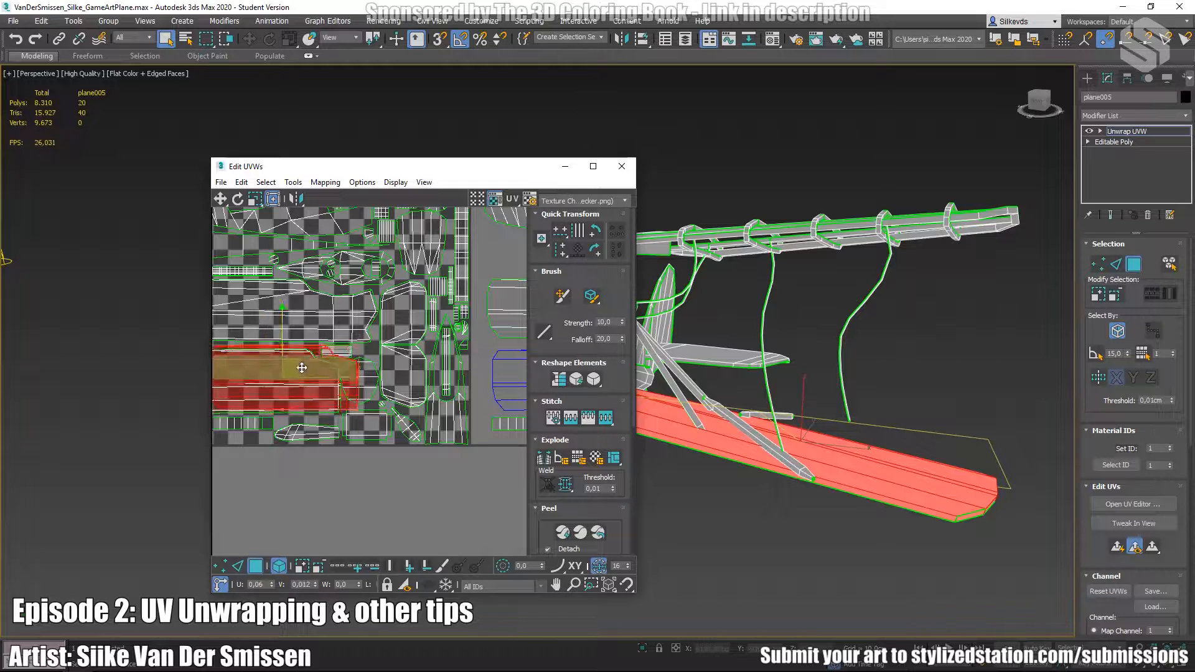
Move the lower wing's UV cluster slightly within the texture square.
{"action": "left_click_drag", "start_coordinate": [393, 379], "coordinate": [398, 368]}
{"action": "middle_click_drag", "start_coordinate": [660, 416], "coordinate": [839, 459]}
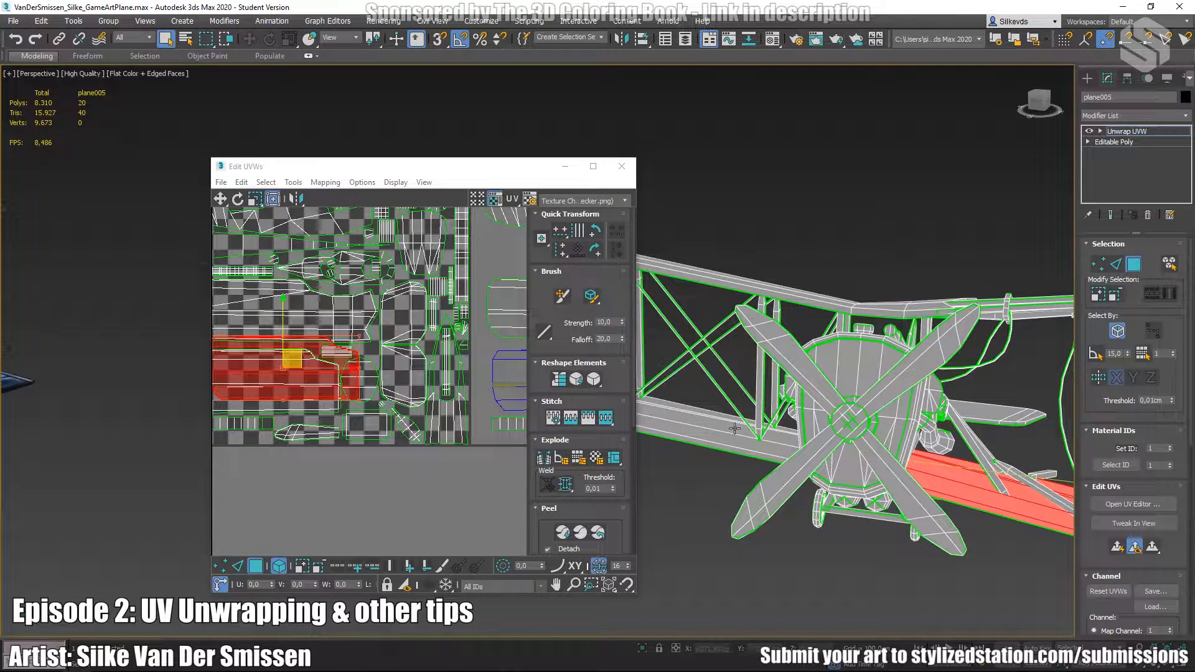
{"action": "scroll", "coordinate": [286, 337], "scroll_direction": "down", "scroll_amount": 2}
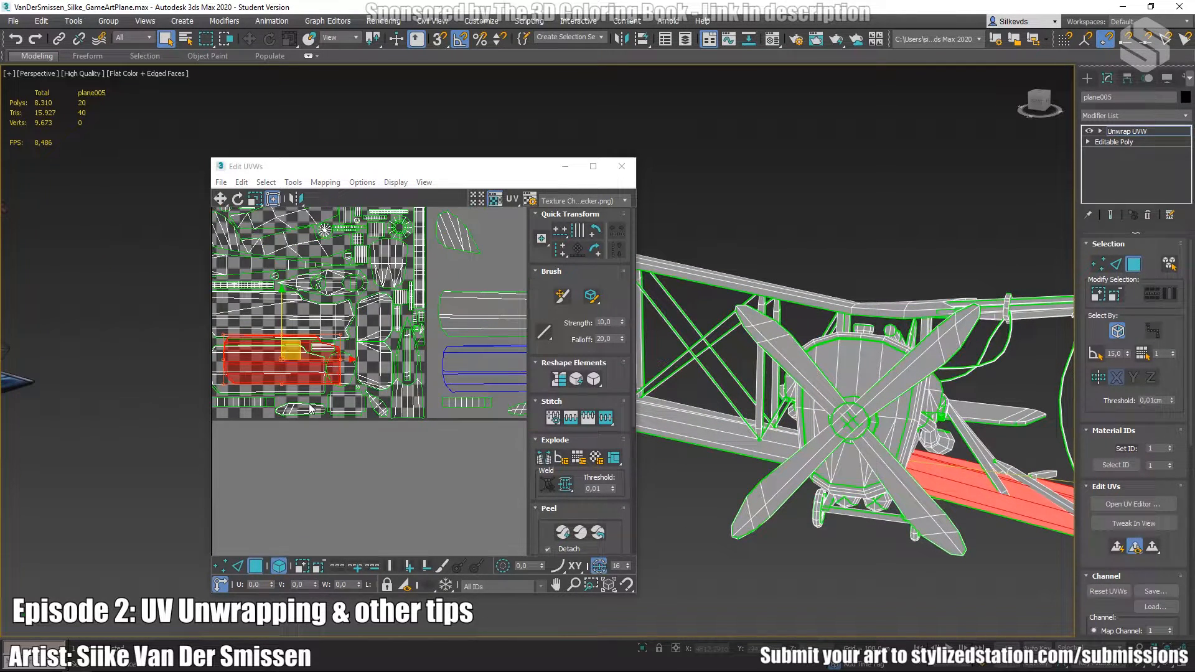
Select all UV clusters inside the texture square, check which parts of the plane they cover, and close the UV editor.
{"action": "left_click", "coordinate": [297, 456]}
{"action": "scroll", "coordinate": [400, 394], "scroll_direction": "down", "scroll_amount": 1}
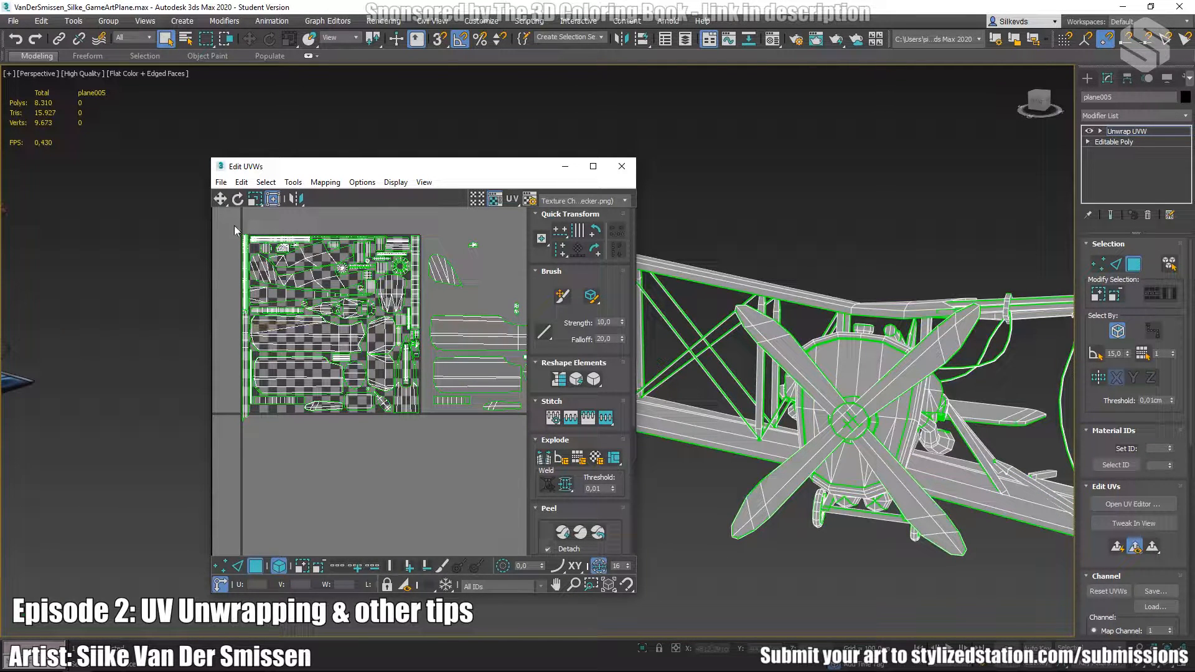
{"action": "left_click_drag", "start_coordinate": [400, 406], "coordinate": [425, 433]}
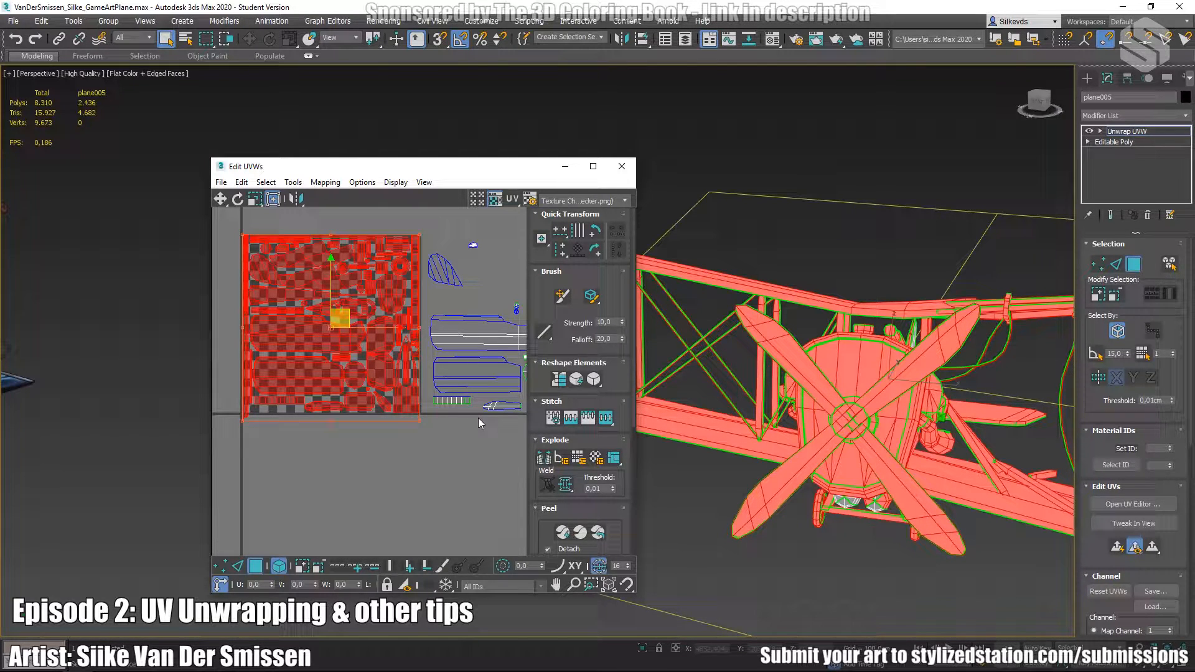
{"action": "left_click", "coordinate": [625, 171]}
Select the UV cluster on the underside of the plane's intact upper wing and view it from the front.
{"action": "middle_click_drag", "start_coordinate": [809, 321], "coordinate": [691, 272]}
{"action": "middle_click_drag", "start_coordinate": [766, 289], "coordinate": [696, 233], "text": "alt"}
{"action": "left_click", "coordinate": [378, 151]}
{"action": "middle_click_drag", "start_coordinate": [563, 320], "coordinate": [559, 279], "text": "alt"}
{"action": "left_click", "coordinate": [541, 275]}
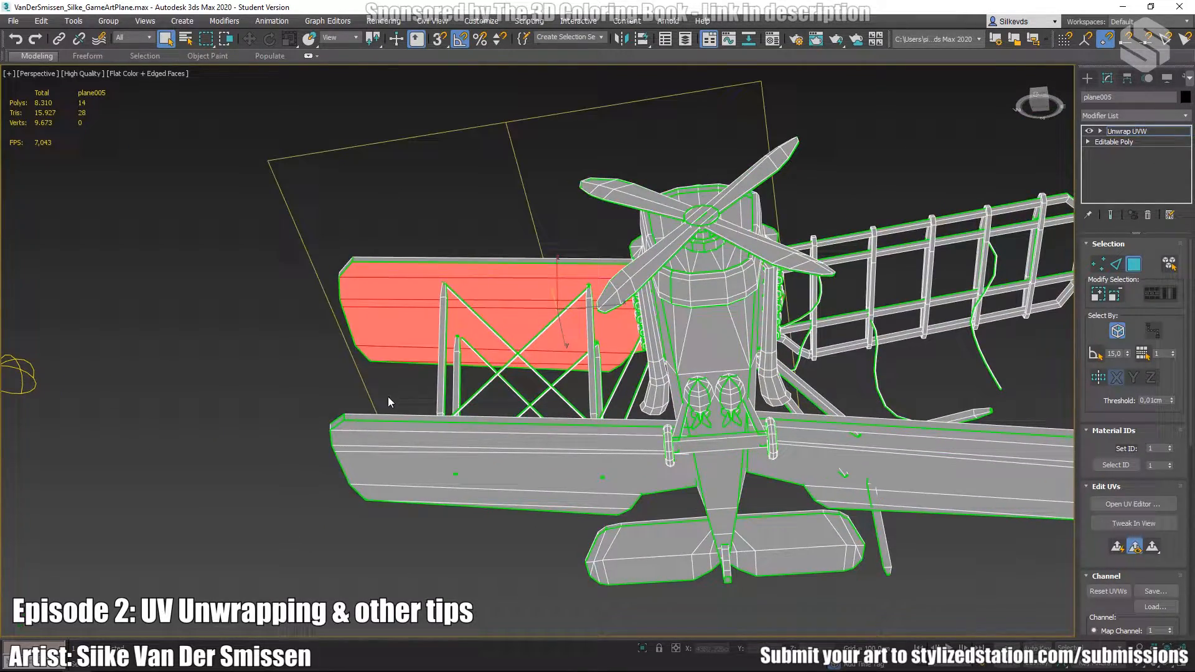
{"action": "middle_click_drag", "start_coordinate": [580, 350], "coordinate": [661, 345]}
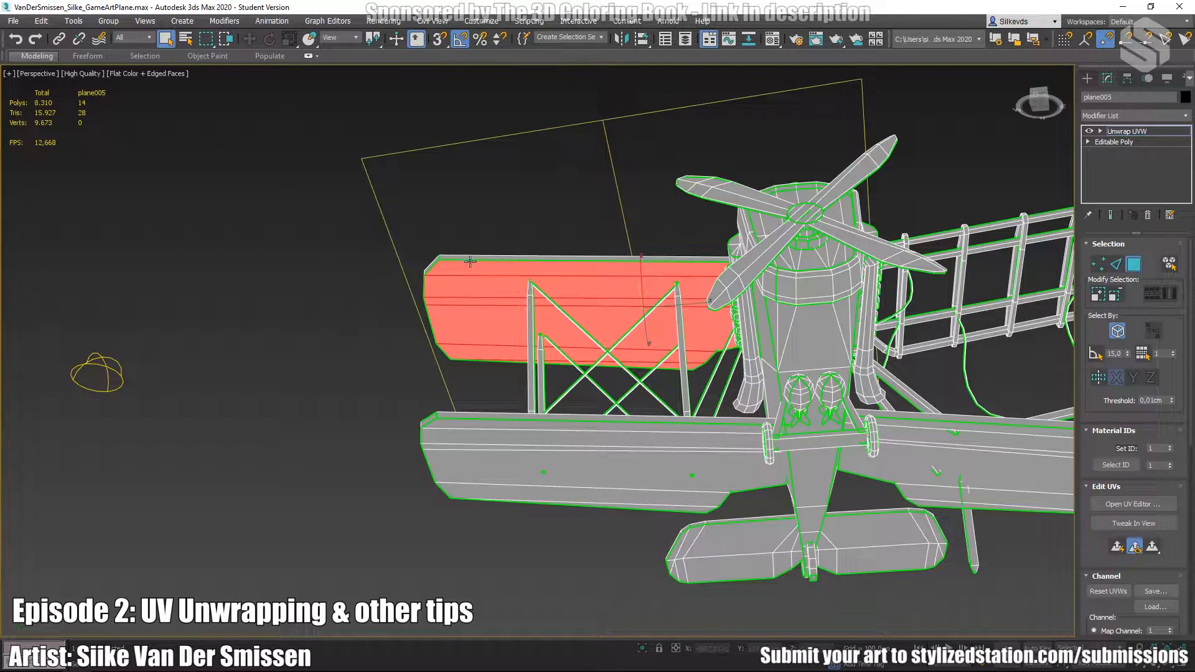
Extend the selection to the rest of the upper wing, inspect it from several angles, and leave the UV face selection.
{"action": "middle_click_drag", "start_coordinate": [464, 282], "coordinate": [501, 398], "text": "alt"}
{"action": "left_click", "coordinate": [585, 321], "text": "ctrl"}
{"action": "middle_click_drag", "start_coordinate": [634, 369], "coordinate": [581, 423]}
{"action": "middle_click_drag", "start_coordinate": [581, 423], "coordinate": [565, 368], "text": "alt"}
{"action": "double_click", "coordinate": [612, 344]}
{"action": "left_click", "coordinate": [554, 377], "text": "ctrl"}
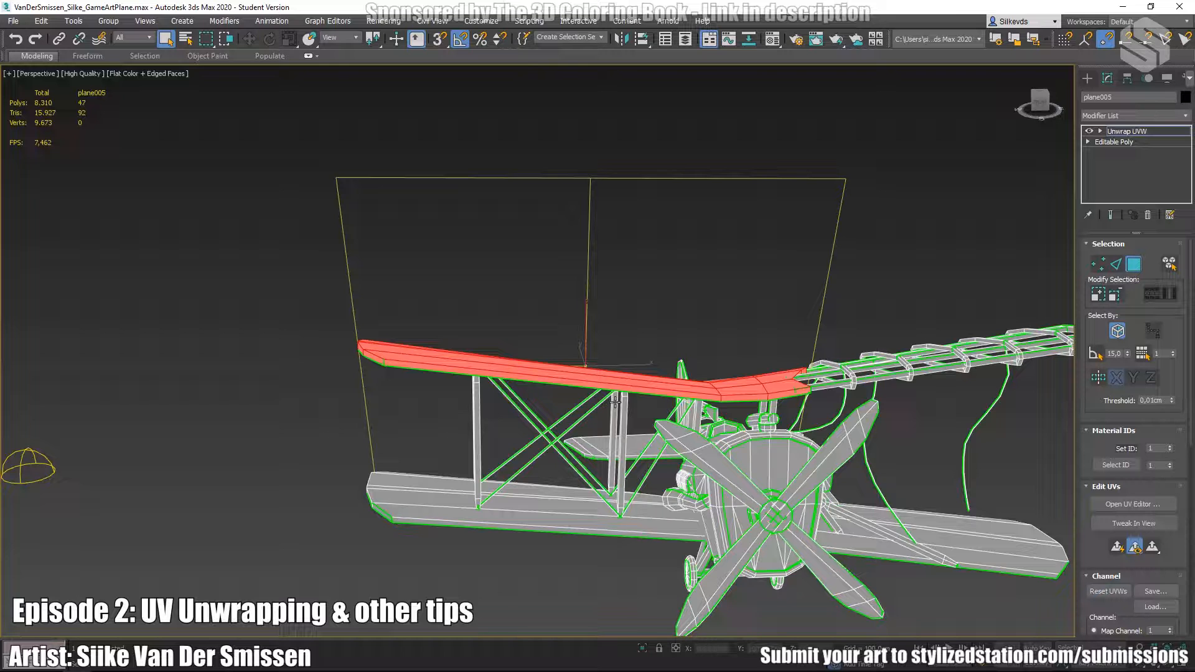
{"action": "mouse_move", "coordinate": [640, 286]}
{"action": "middle_mouse_down", "text": "alt"}
{"action": "mouse_move", "coordinate": [646, 229]}
{"action": "mouse_move", "coordinate": [636, 271]}
{"action": "middle_mouse_up", "text": "alt"}
{"action": "middle_click_drag", "start_coordinate": [694, 219], "coordinate": [1031, 68], "text": "alt"}
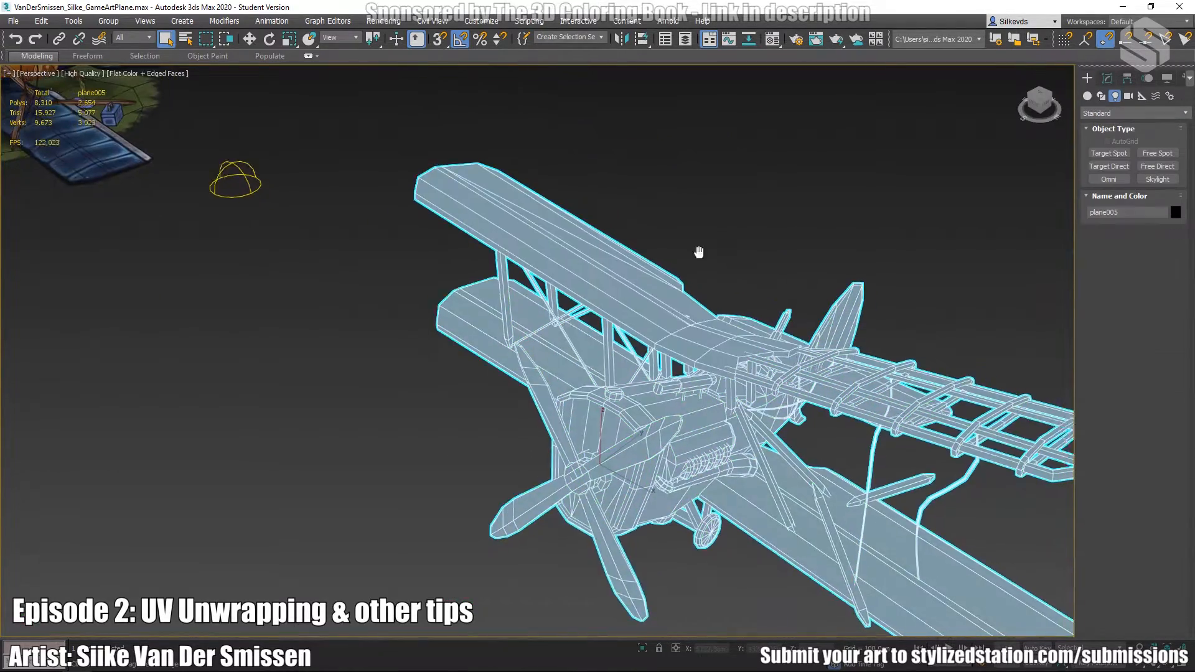
Delete the existing skylight beside the plane.
{"action": "middle_click_drag", "start_coordinate": [700, 252], "coordinate": [794, 256]}
{"action": "left_click_drag", "start_coordinate": [170, 194], "coordinate": [310, 371]}
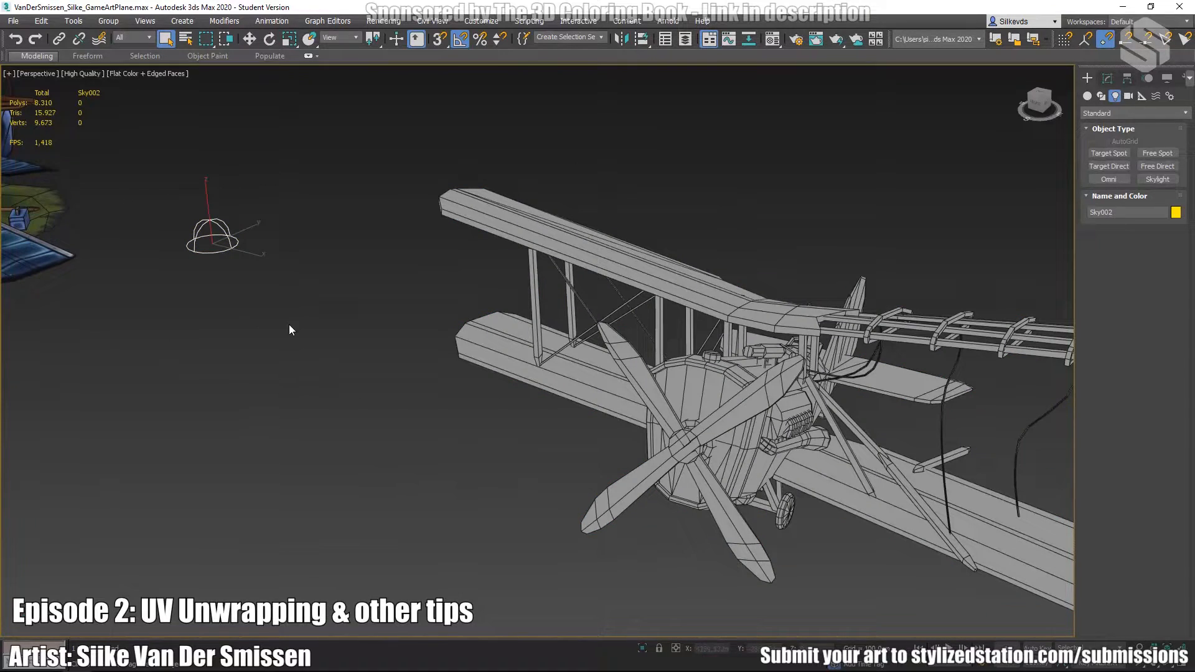
{"action": "key", "text": "Delete"}
Place a new Skylight in the empty space beside the plane and confirm white as its sky color.
{"action": "middle_click_drag", "start_coordinate": [663, 411], "coordinate": [544, 345]}
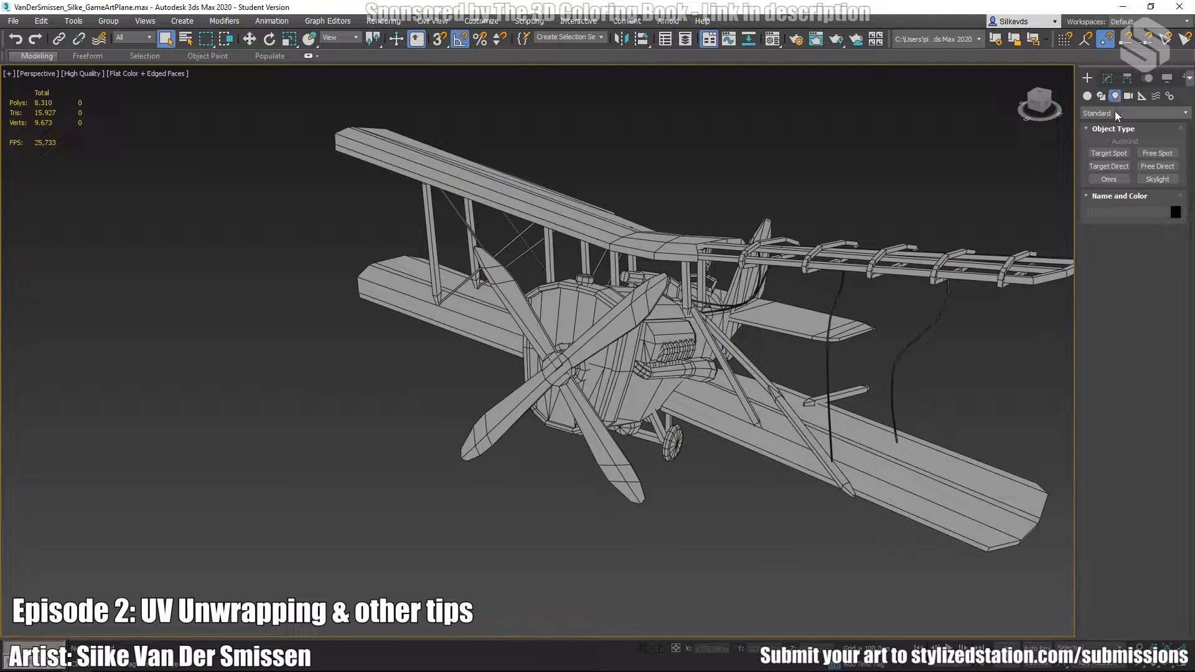
{"action": "left_click", "coordinate": [1159, 180]}
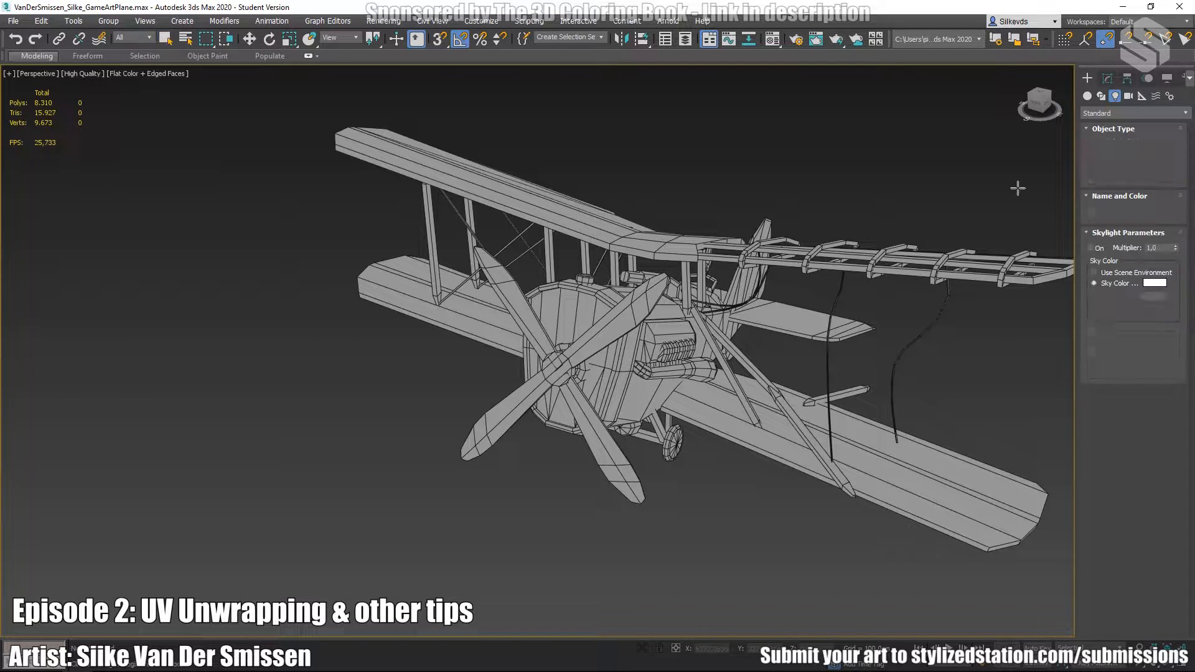
{"action": "left_click", "coordinate": [142, 339]}
{"action": "middle_click_drag", "start_coordinate": [261, 411], "coordinate": [657, 285], "text": "alt"}
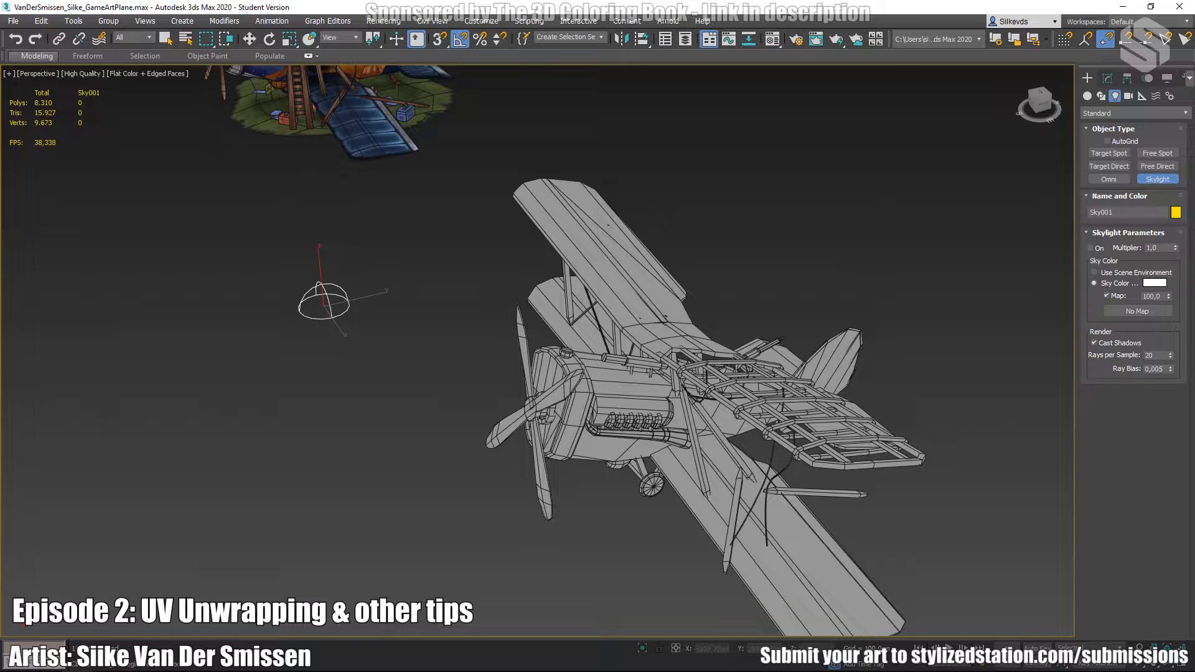
{"action": "left_click", "coordinate": [1159, 283]}
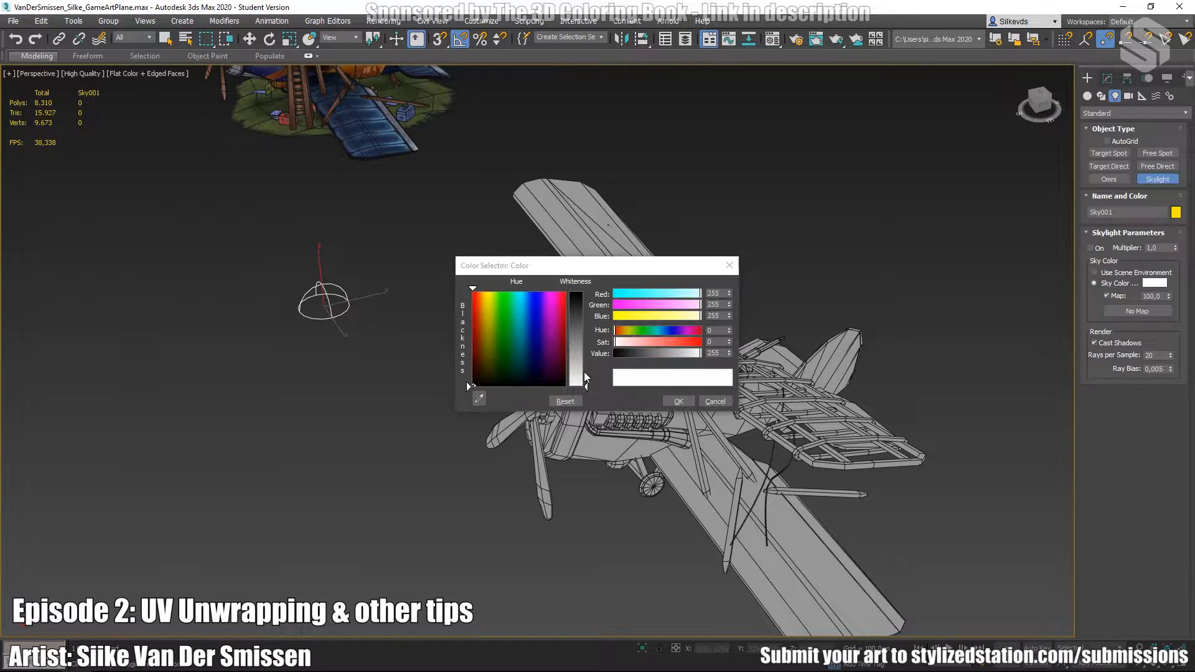
{"action": "left_click", "coordinate": [678, 402]}
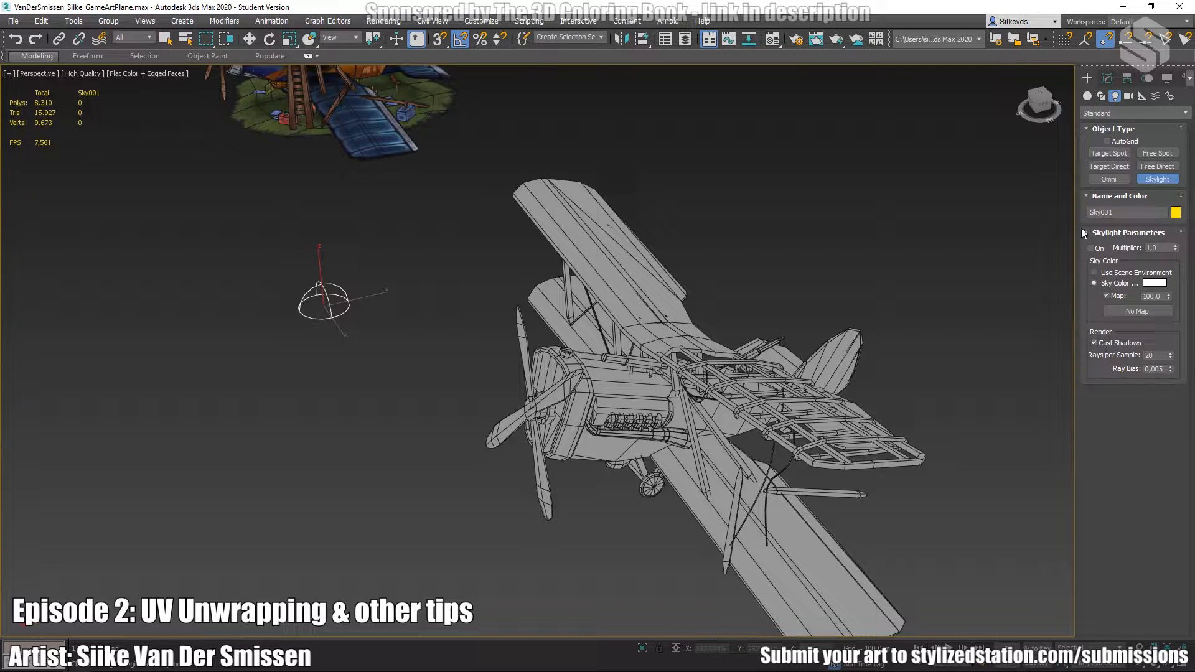
Confirm white (255, 255, 255) as the background color in the environment settings.
{"action": "middle_click_drag", "start_coordinate": [707, 450], "coordinate": [556, 263]}
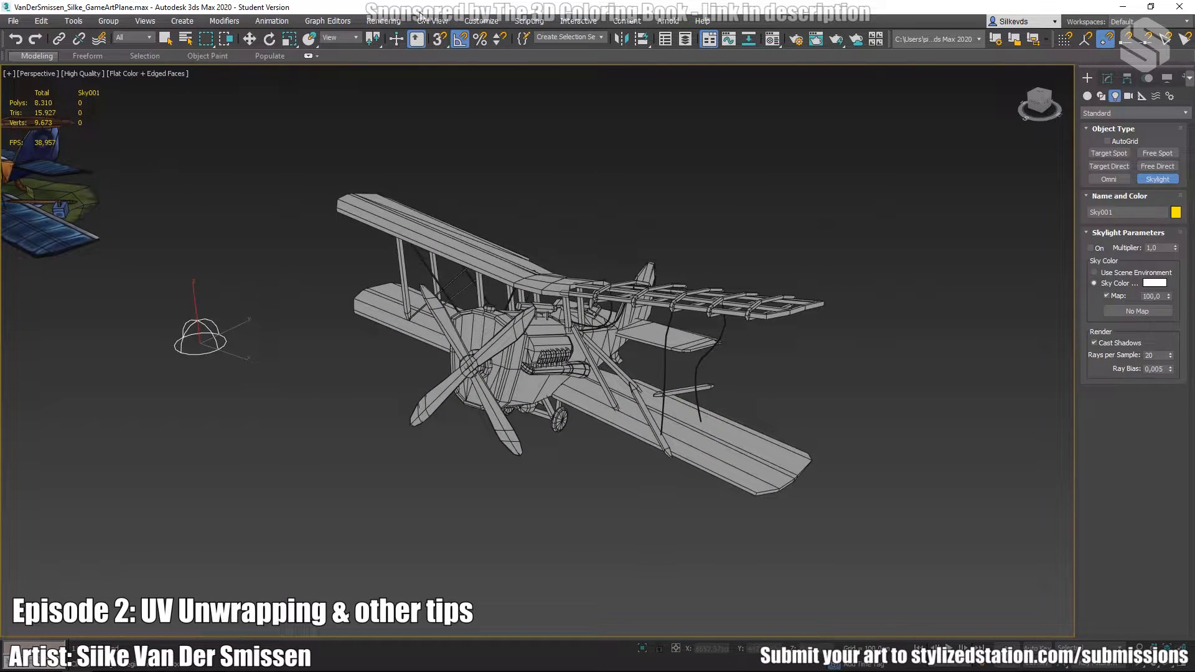
{"action": "left_click", "coordinate": [393, 23]}
{"action": "left_click", "coordinate": [397, 212]}
{"action": "left_click", "coordinate": [438, 203]}
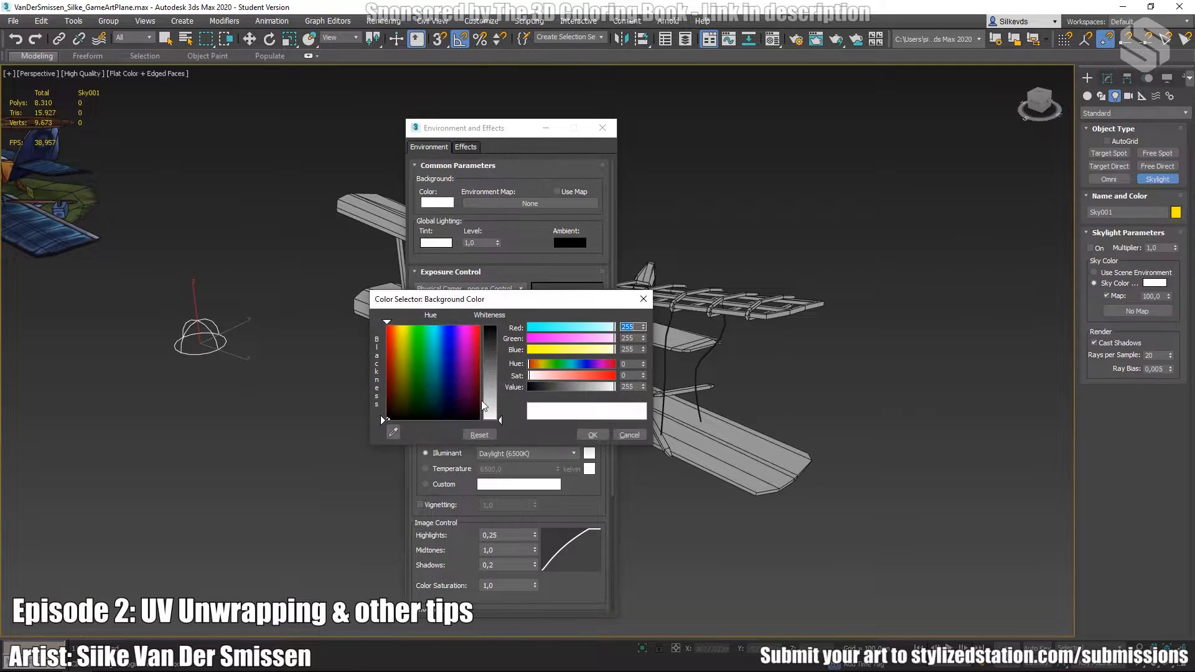
{"action": "left_click", "coordinate": [593, 435]}
{"action": "left_click", "coordinate": [607, 132]}
Stop placing skylights and clear the selection.
{"action": "middle_click_drag", "start_coordinate": [678, 285], "coordinate": [682, 304], "text": "alt"}
{"action": "left_click", "coordinate": [626, 391]}
{"action": "left_click_drag", "start_coordinate": [702, 444], "coordinate": [191, 237]}
{"action": "right_click", "coordinate": [190, 241]}
{"action": "key", "text": "Delete"}
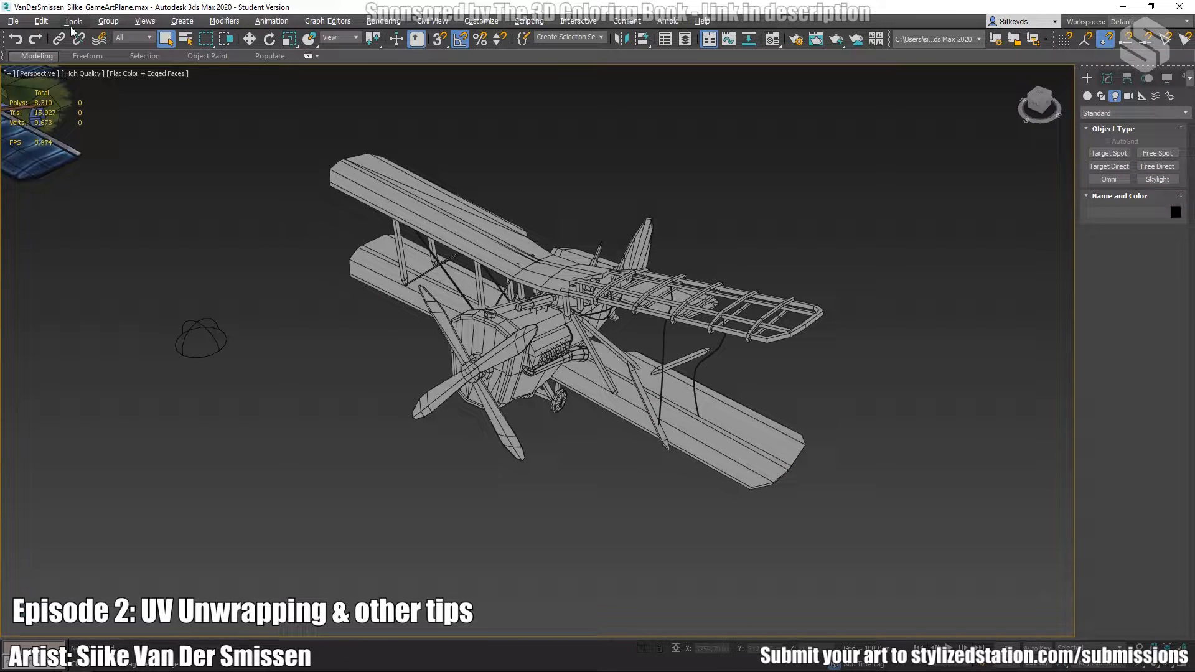
Turn on the skylight in the Light Lister.
{"action": "left_click", "coordinate": [74, 23]}
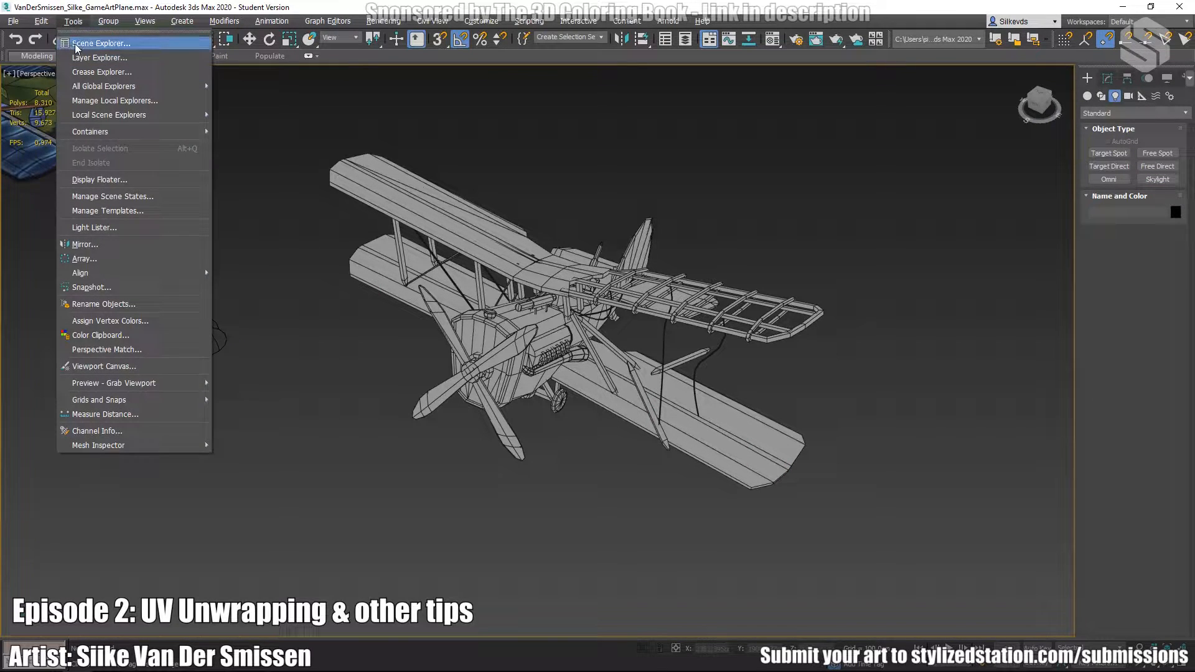
{"action": "left_click", "coordinate": [94, 227]}
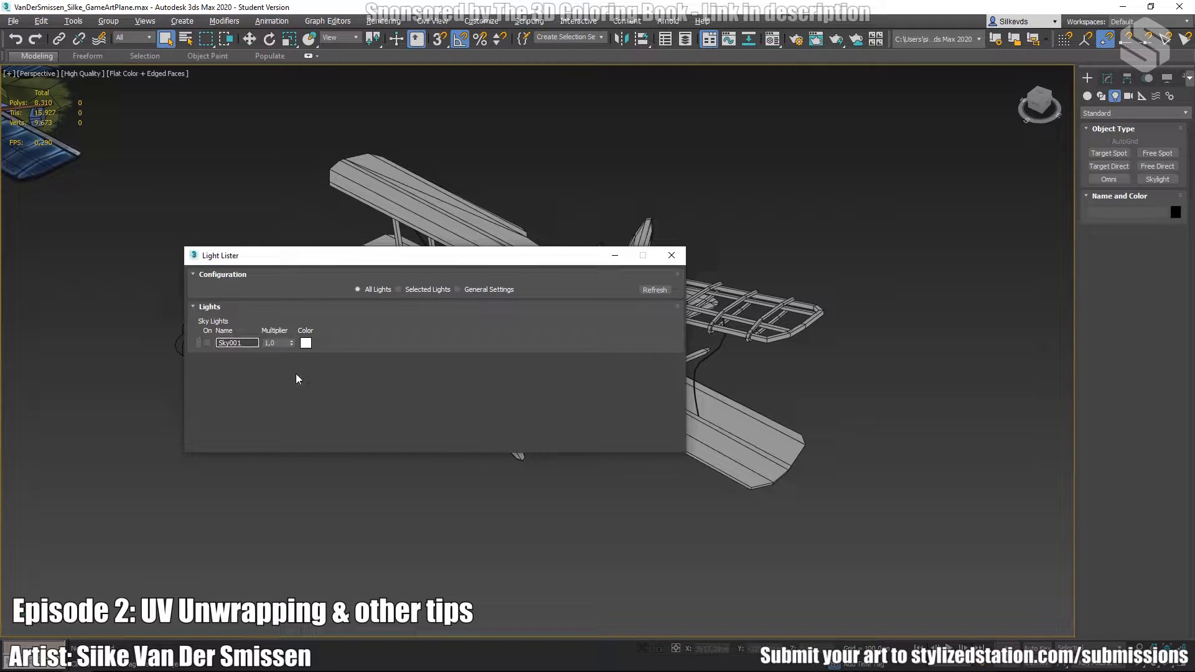
{"action": "left_click", "coordinate": [208, 343]}
{"action": "left_click", "coordinate": [671, 255]}
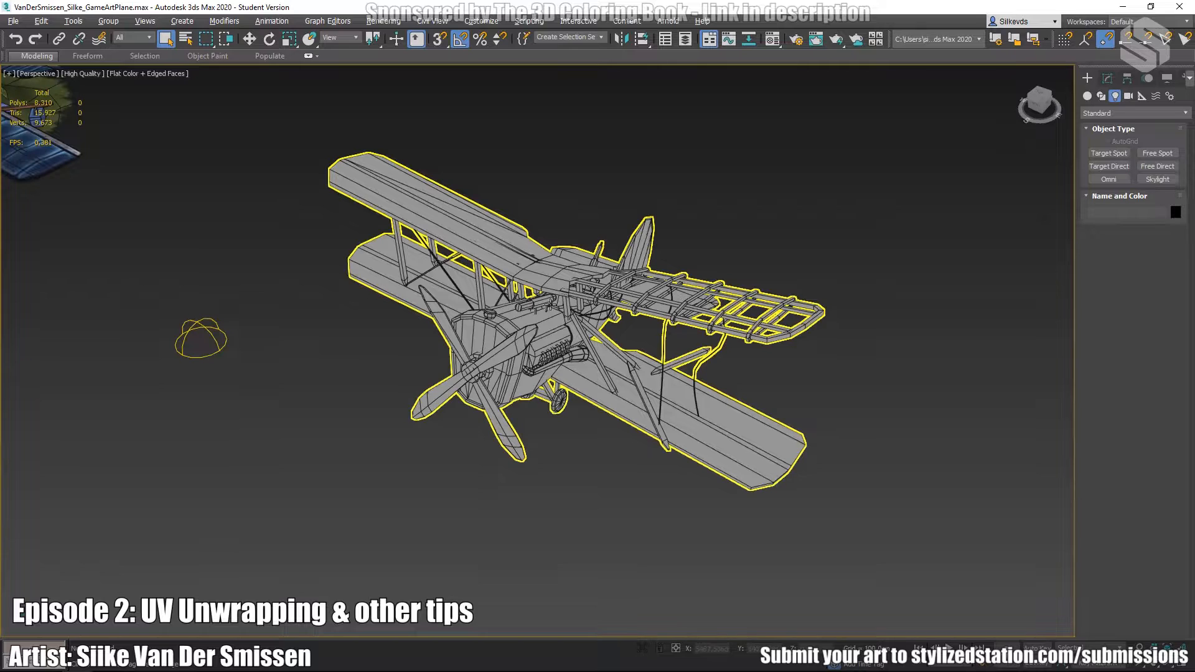
Select the plane and open the Render To Texture settings for it.
{"action": "left_click", "coordinate": [548, 308]}
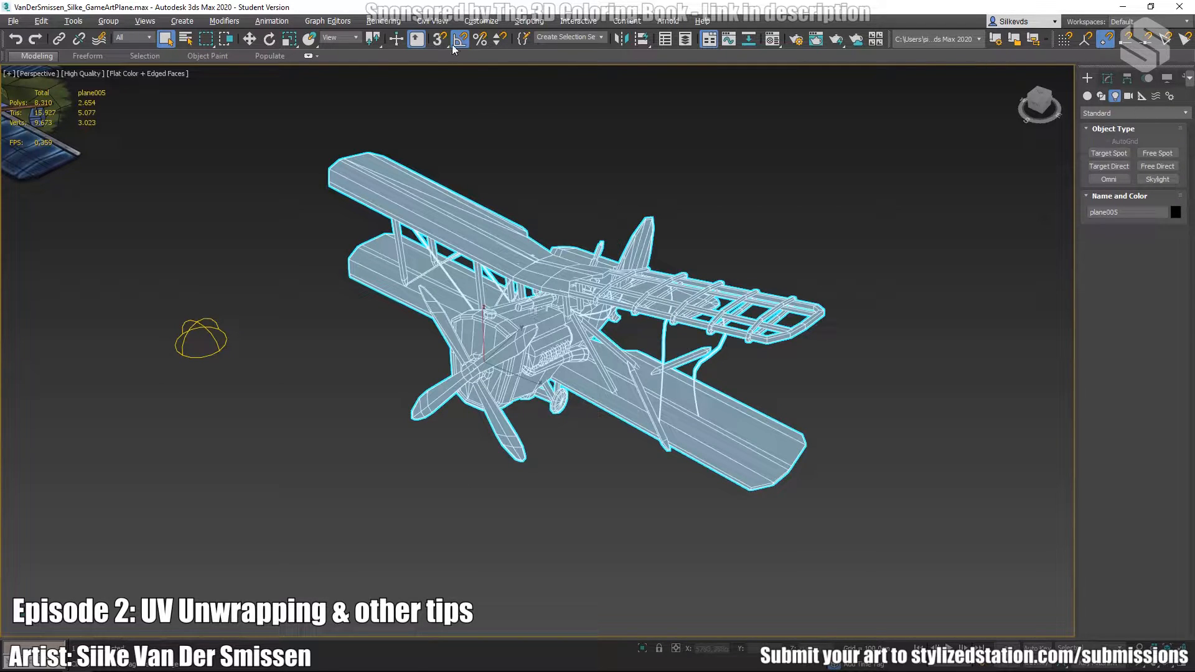
{"action": "left_click", "coordinate": [383, 21]}
{"action": "left_click", "coordinate": [474, 331]}
{"action": "left_click", "coordinate": [393, 22]}
{"action": "key", "text": "Escape"}
{"action": "left_click", "coordinate": [398, 22]}
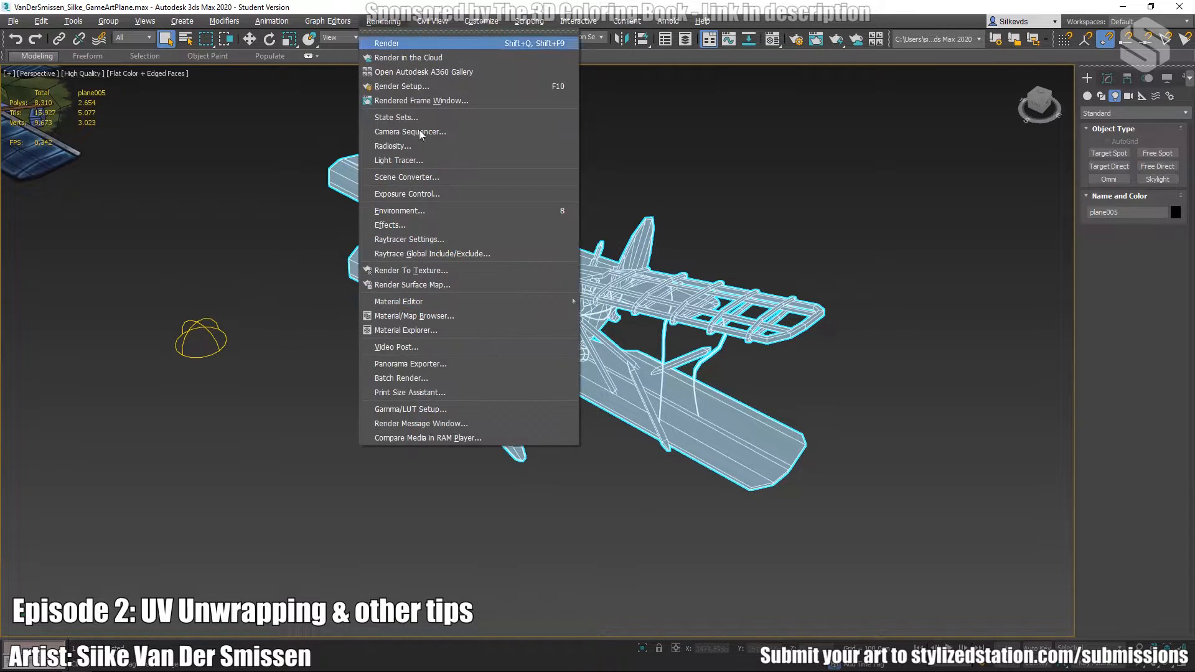
{"action": "left_click", "coordinate": [468, 272]}
{"action": "middle_click_drag", "start_coordinate": [616, 343], "coordinate": [770, 395]}
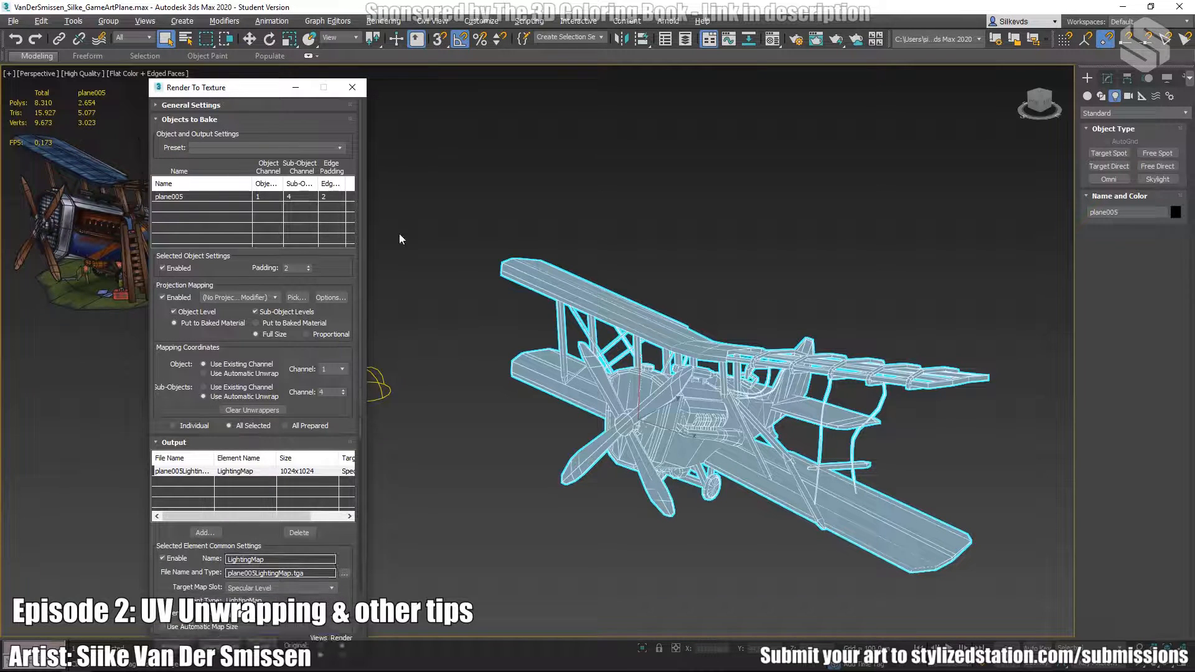
Review the bake's projection and mapping settings and its output file location, leaving the file choice cancelled.
{"action": "scroll", "coordinate": [192, 324], "scroll_direction": "down", "scroll_amount": 1}
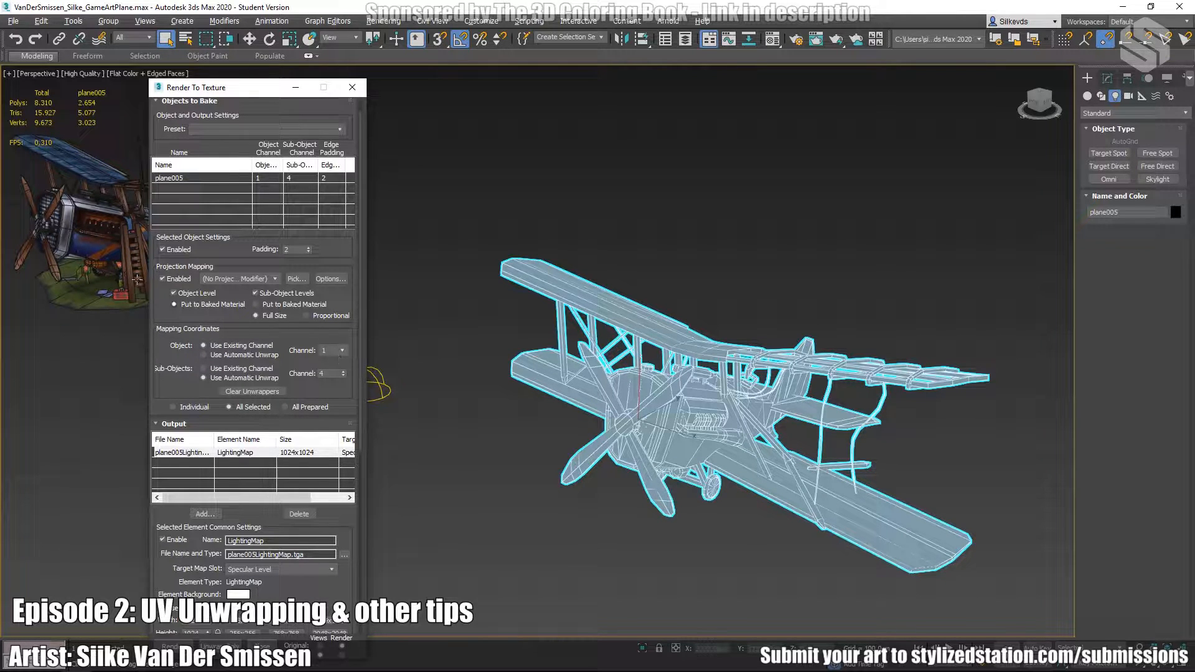
{"action": "left_click", "coordinate": [173, 292]}
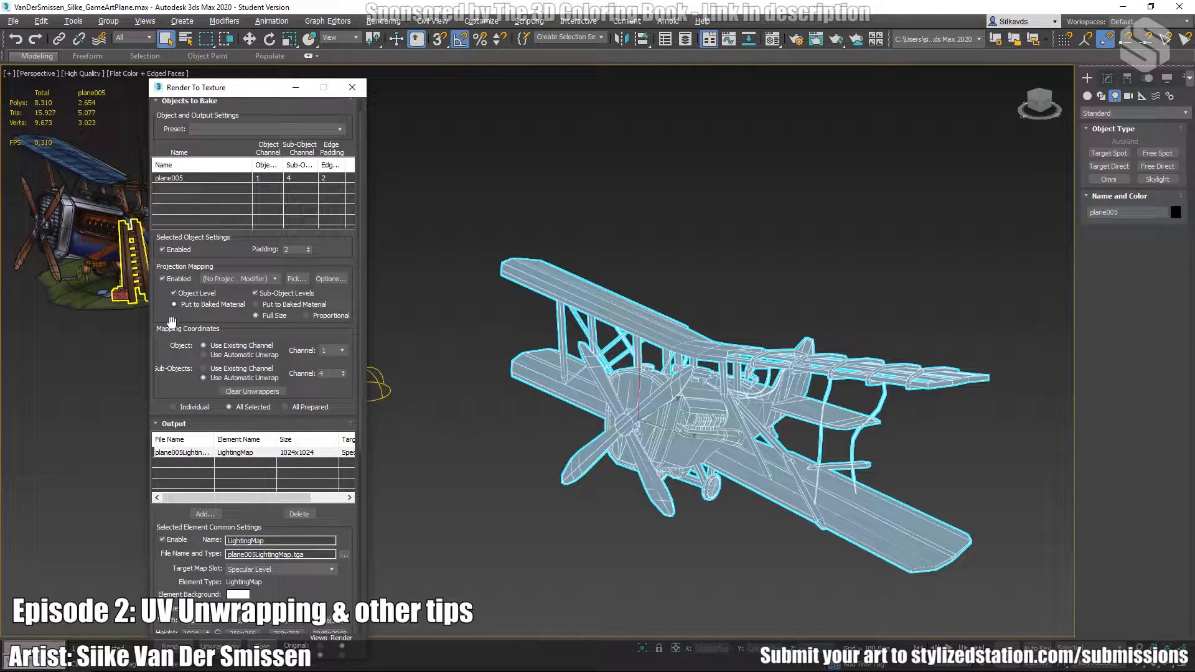
{"action": "mouse_move", "coordinate": [234, 498]}
{"action": "left_mouse_down"}
{"action": "mouse_move", "coordinate": [267, 498]}
{"action": "mouse_move", "coordinate": [234, 500]}
{"action": "left_mouse_up"}
{"action": "left_click", "coordinate": [344, 555]}
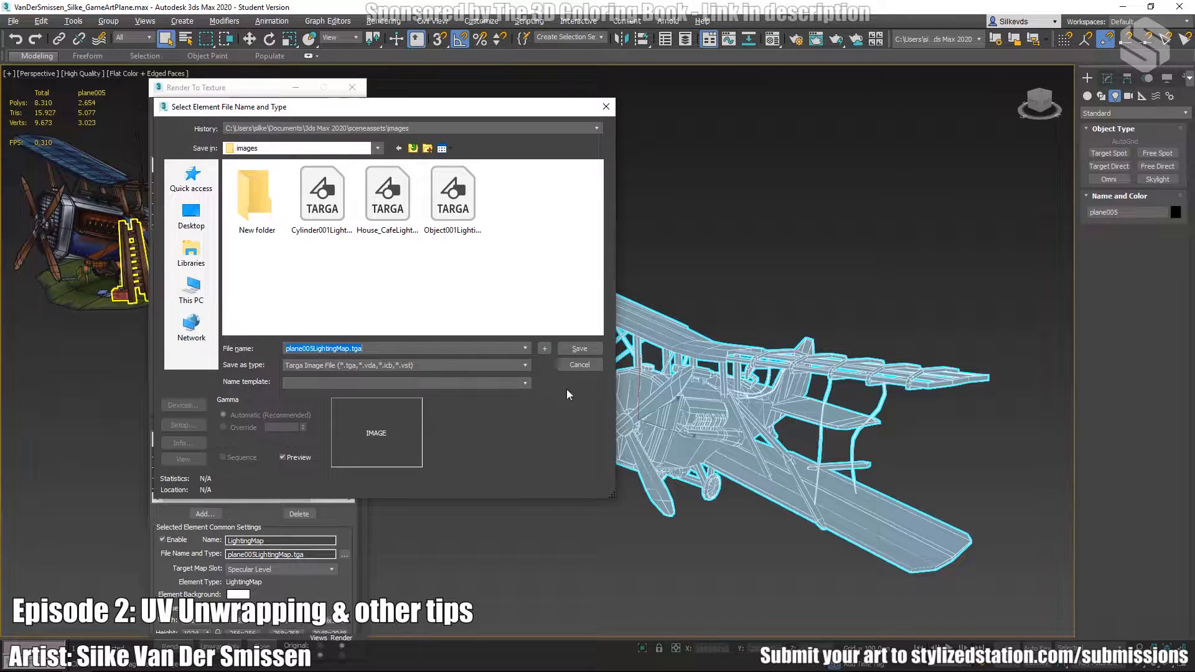
{"action": "left_click", "coordinate": [577, 366]}
Set the target map slot of the LightingMap element to Ambient Color.
{"action": "scroll", "coordinate": [268, 569], "scroll_direction": "down", "scroll_amount": 1}
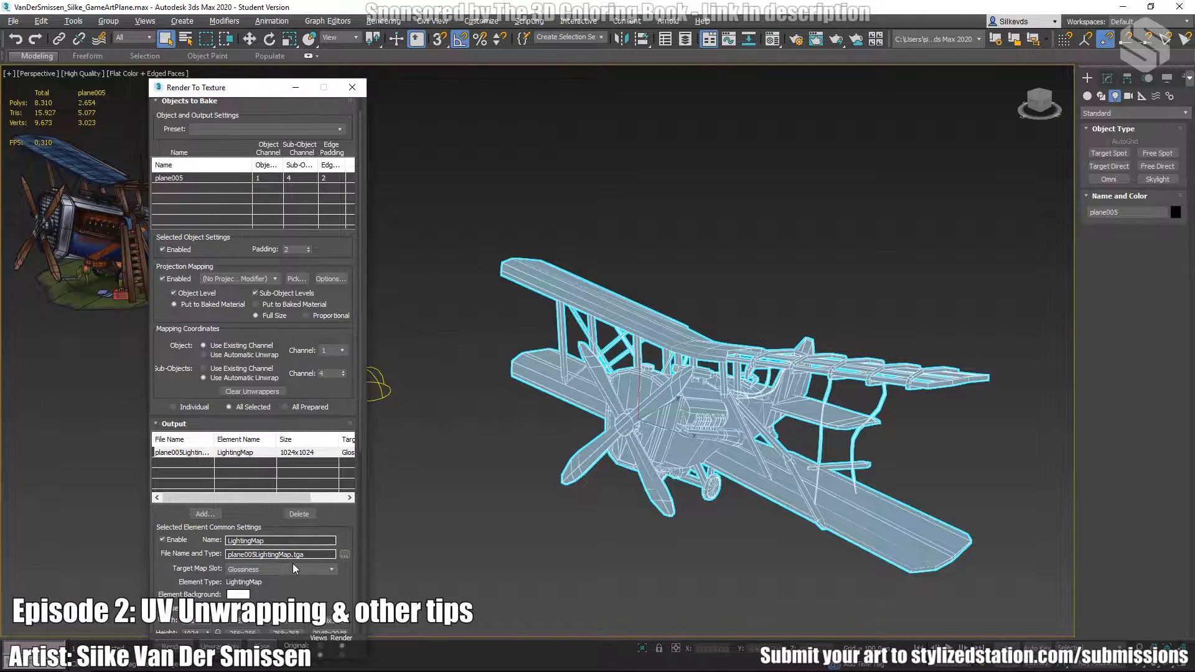
{"action": "left_click", "coordinate": [240, 570]}
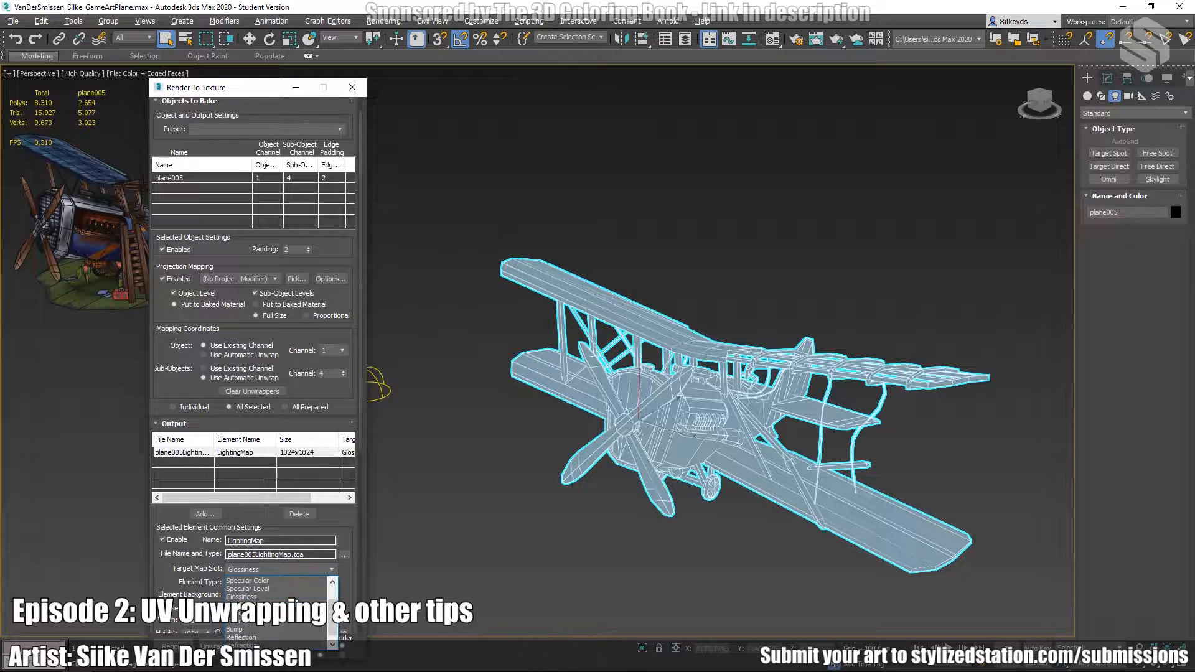
{"action": "left_click", "coordinate": [247, 590]}
{"action": "scroll", "coordinate": [303, 580], "scroll_direction": "down", "scroll_amount": 1}
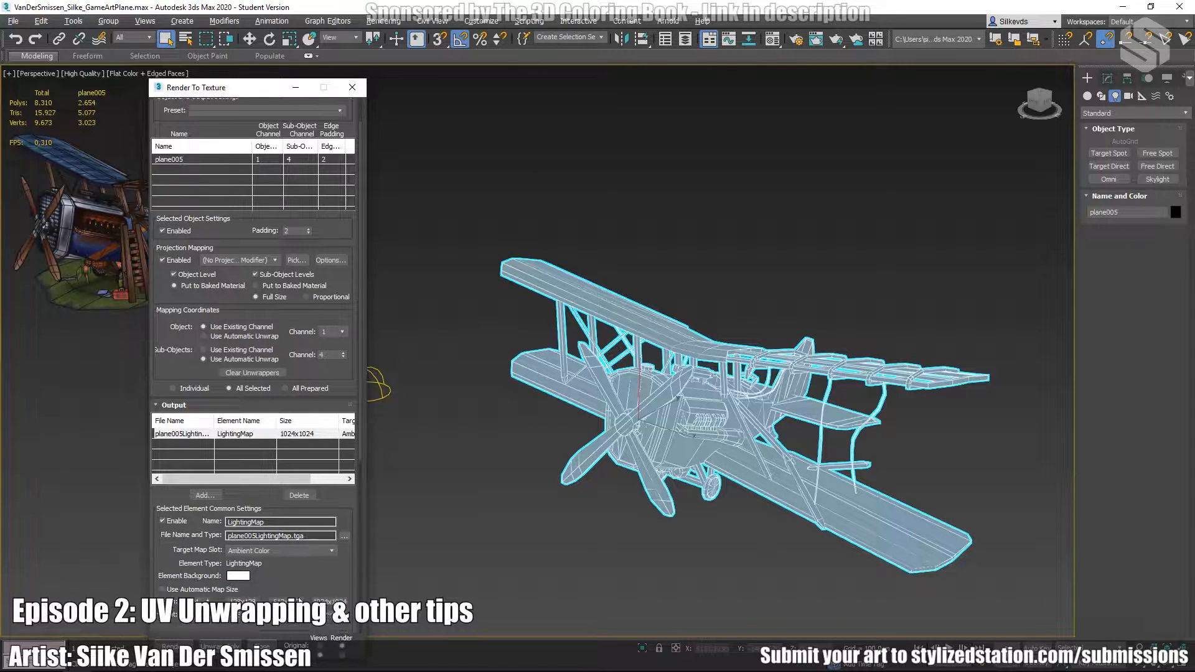
{"action": "left_click", "coordinate": [283, 552]}
{"action": "scroll", "coordinate": [275, 593], "scroll_direction": "down", "scroll_amount": 1}
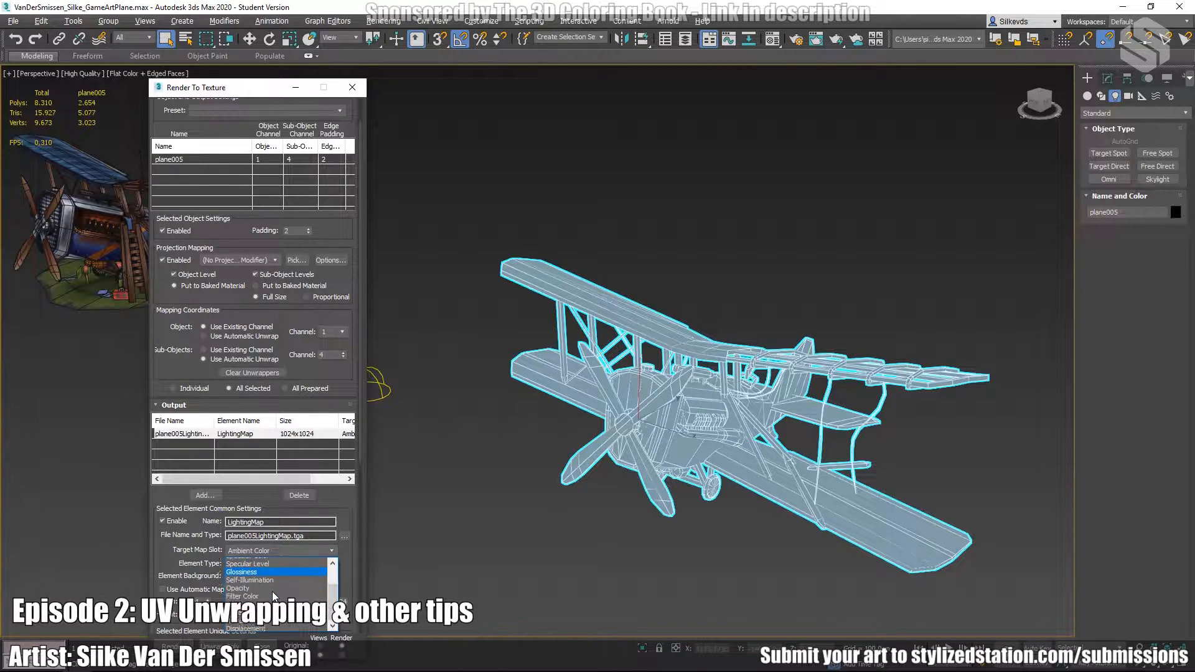
{"action": "scroll", "coordinate": [274, 590], "scroll_direction": "up", "scroll_amount": 1}
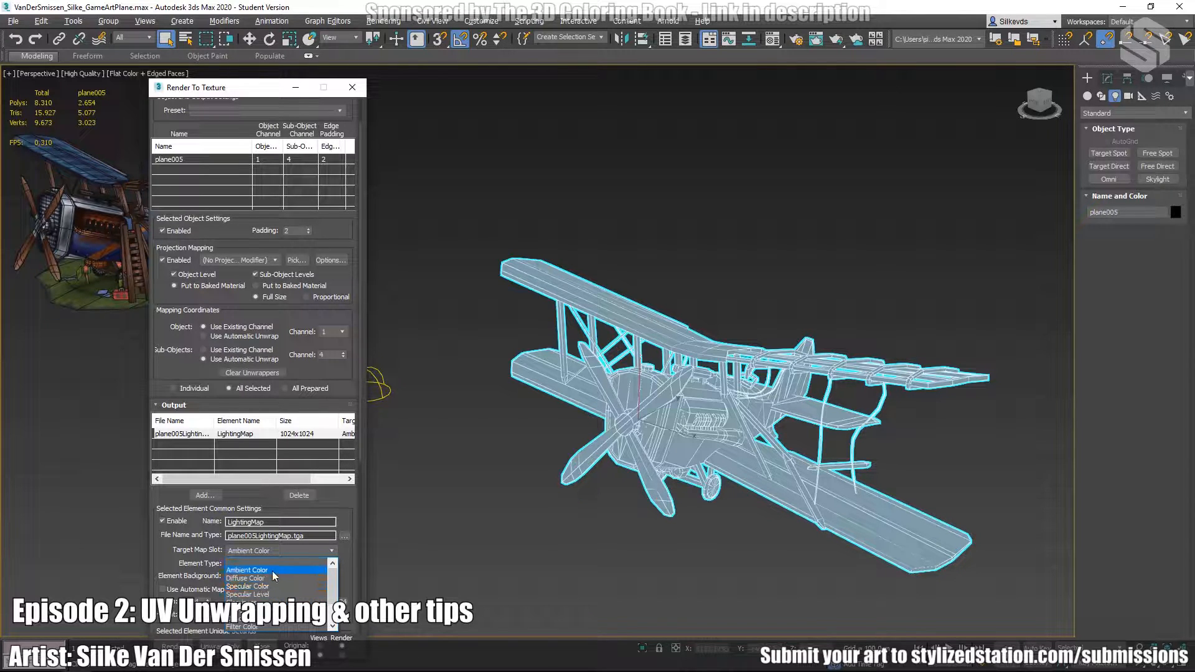
{"action": "left_click", "coordinate": [273, 571]}
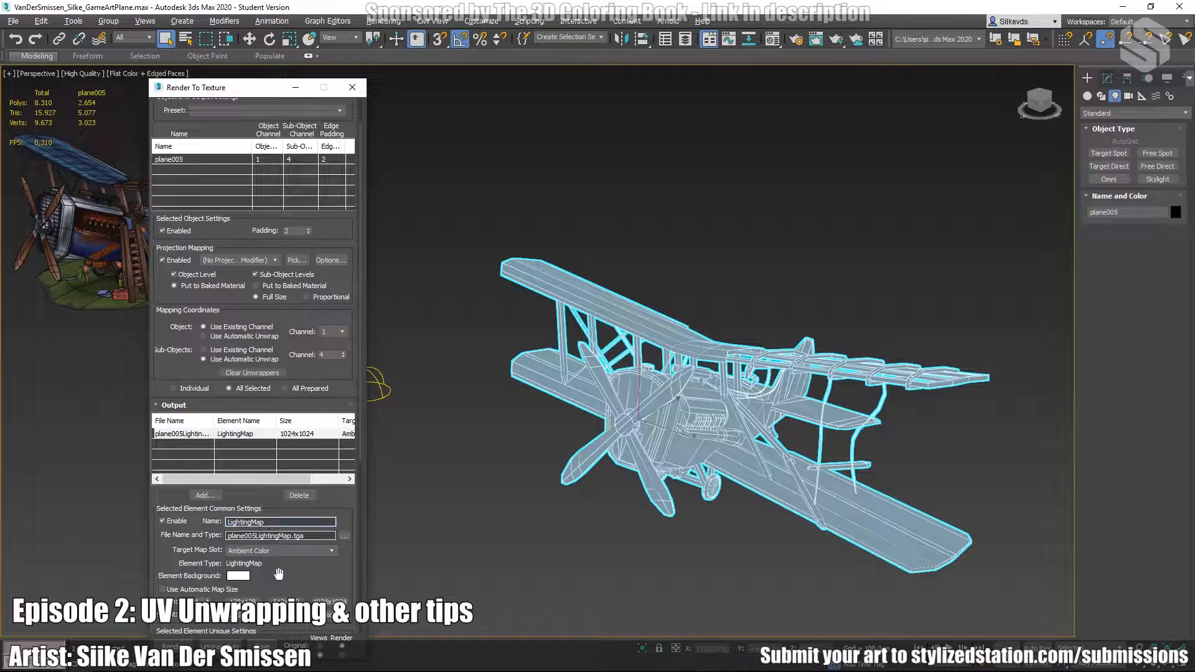
Review the LightingMap's size and light options, render it to texture, and zoom the rendered frame to inspect it.
{"action": "scroll", "coordinate": [255, 568], "scroll_direction": "down", "scroll_amount": 4}
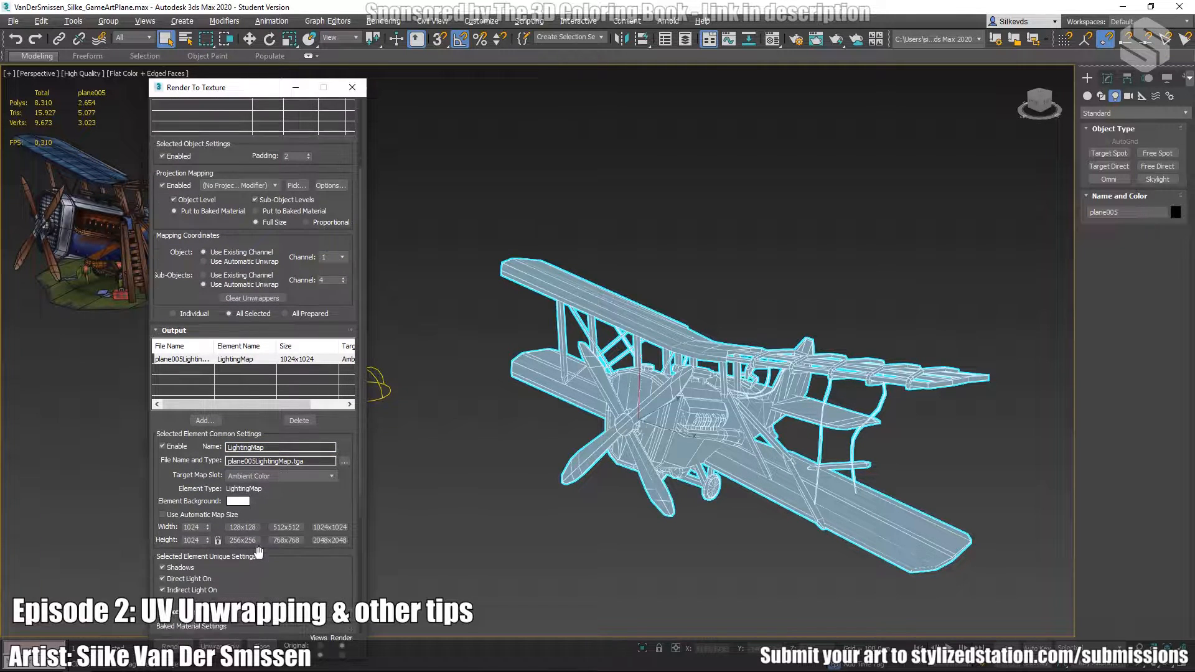
{"action": "scroll", "coordinate": [259, 552], "scroll_direction": "down", "scroll_amount": 4}
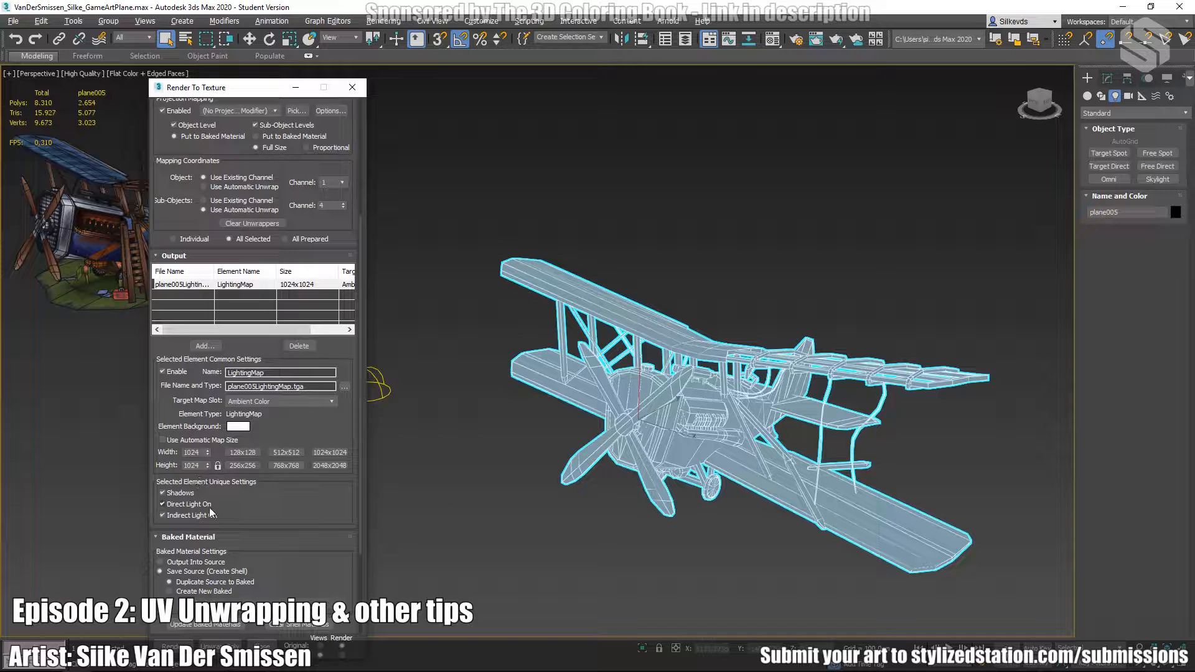
{"action": "left_click", "coordinate": [176, 648]}
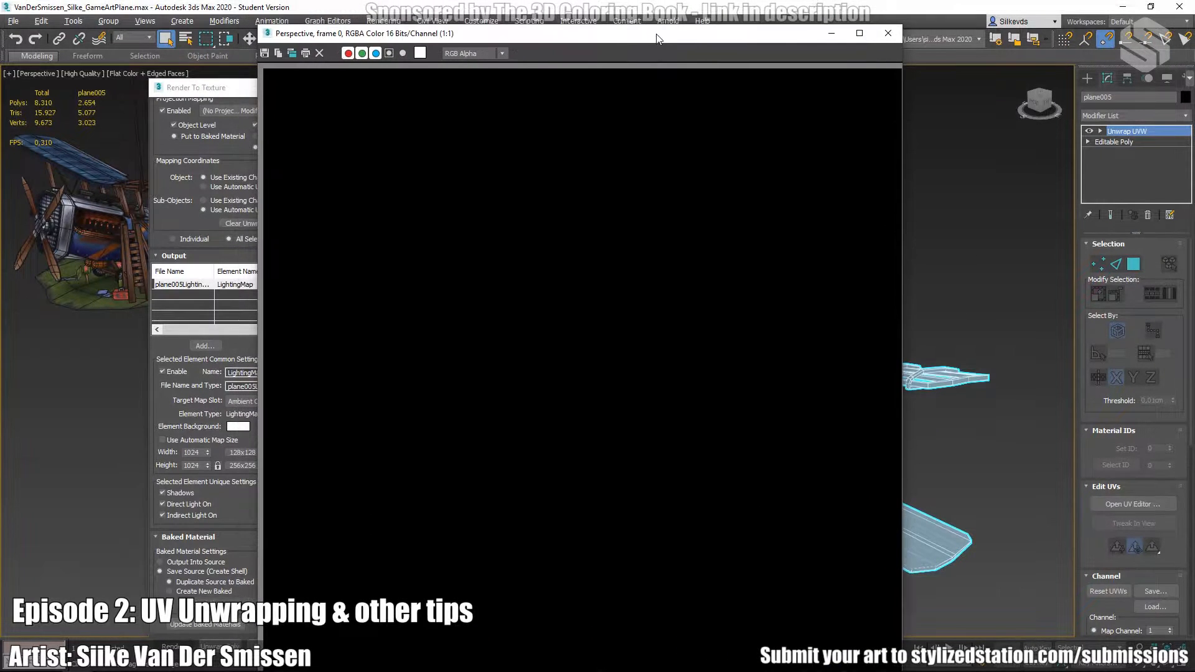
{"action": "scroll", "coordinate": [553, 283], "scroll_direction": "down", "scroll_amount": 3}
{"action": "scroll", "coordinate": [545, 299], "scroll_direction": "up", "scroll_amount": 4}
{"action": "scroll", "coordinate": [541, 311], "scroll_direction": "down", "scroll_amount": 2}
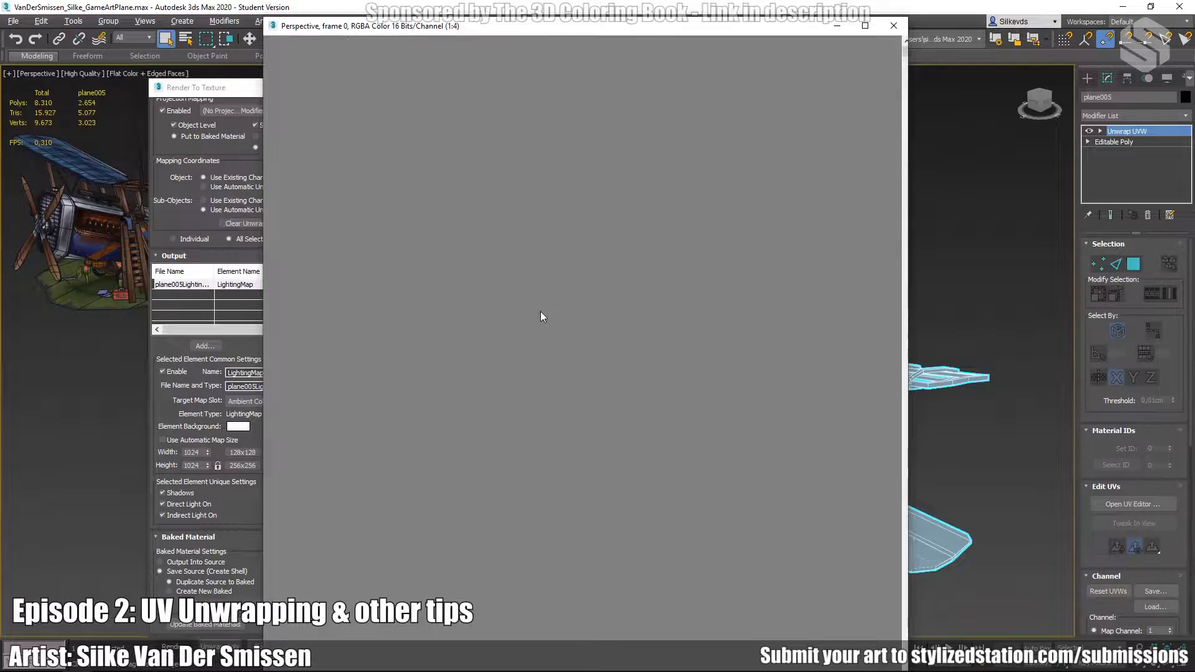
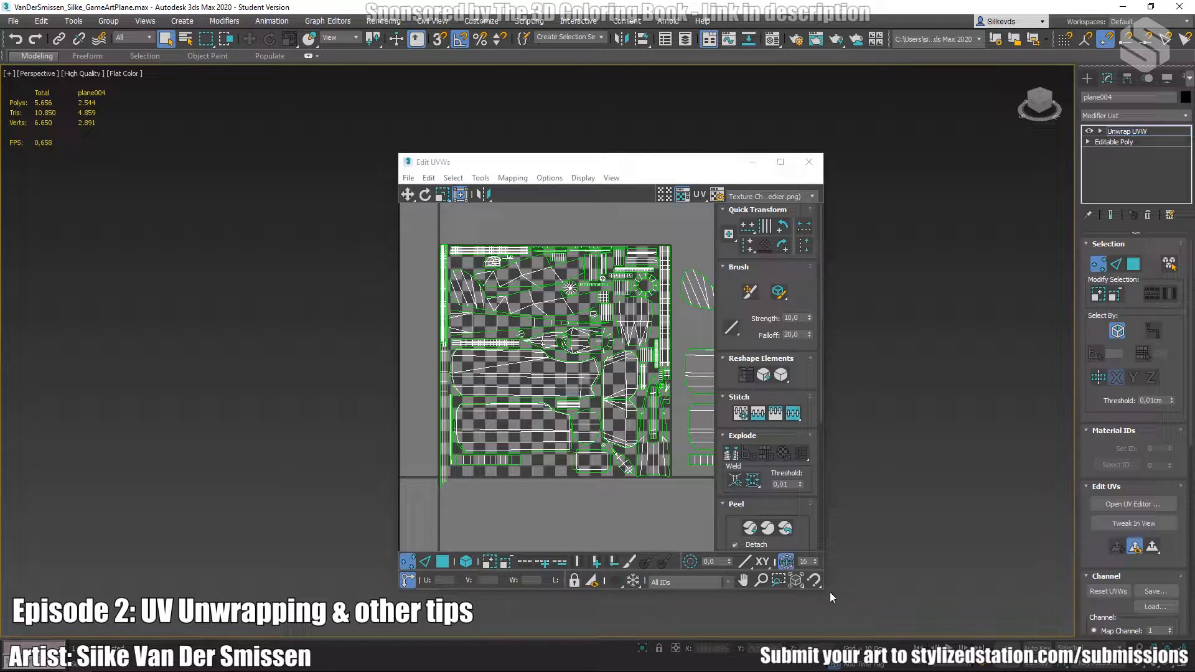
Enlarge and reposition the UV editor for the reduced plane and open the Render UVs settings.
{"action": "left_click_drag", "start_coordinate": [824, 589], "coordinate": [995, 670]}
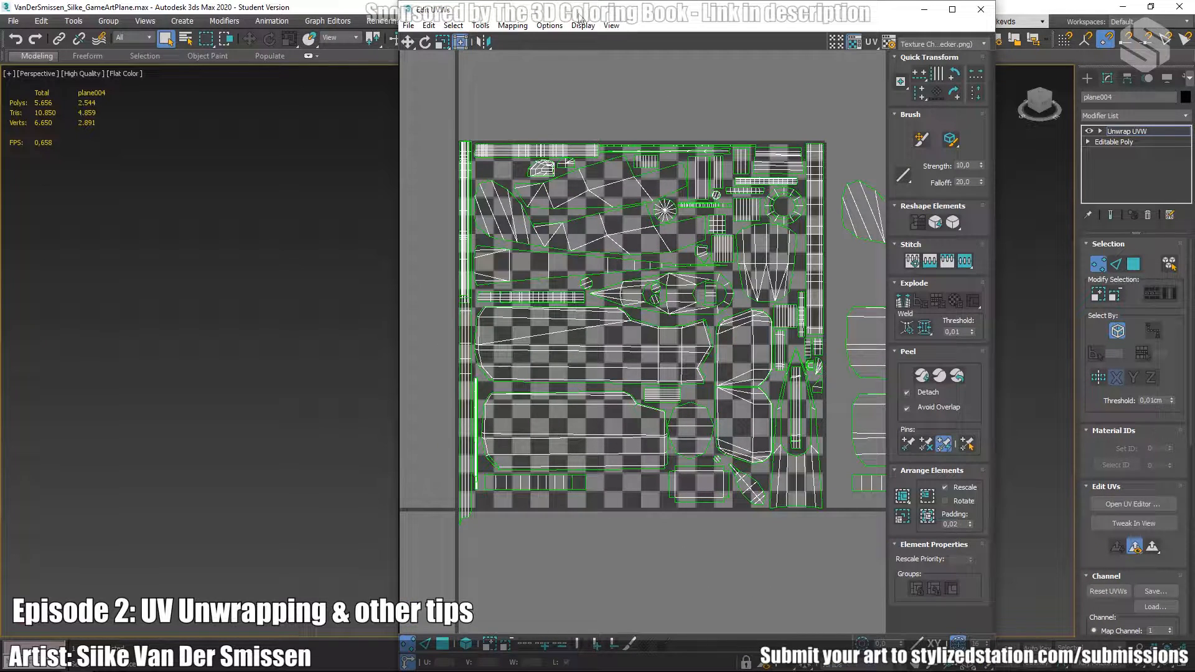
{"action": "left_click_drag", "start_coordinate": [401, 78], "coordinate": [199, 168]}
{"action": "left_click", "coordinate": [287, 25]}
{"action": "left_click", "coordinate": [336, 252]}
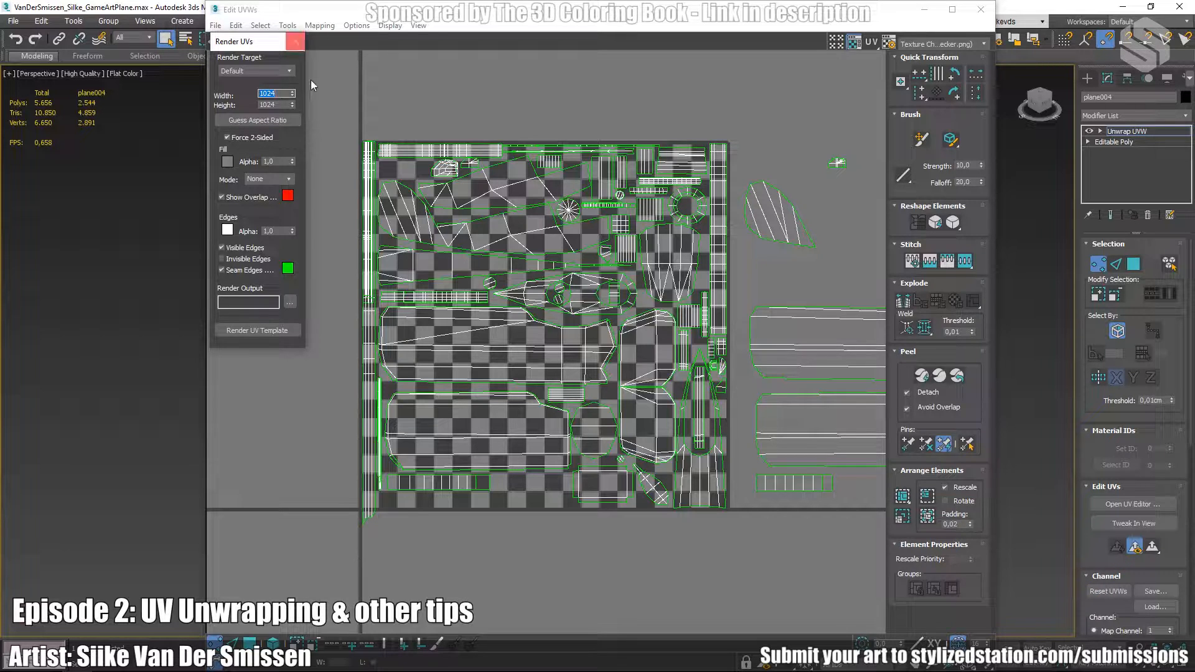
Close the UV render settings and the UV editor, and return to the object creation tools.
{"action": "left_click", "coordinate": [296, 41]}
{"action": "left_click", "coordinate": [989, 8]}
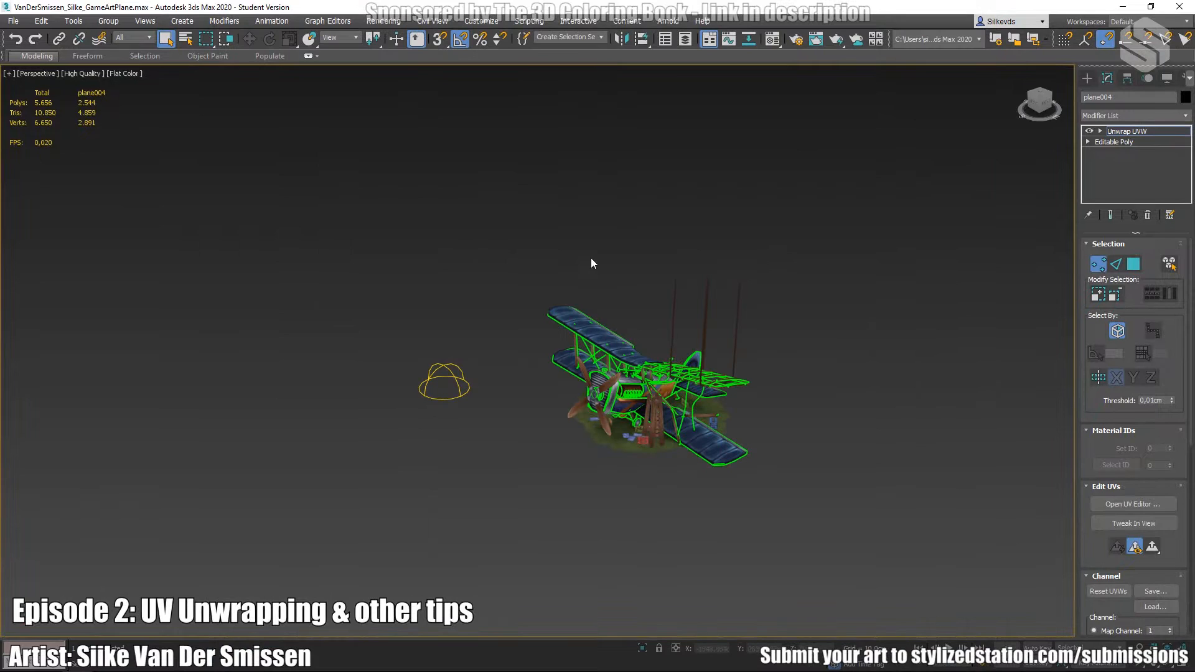
{"action": "left_click", "coordinate": [1087, 77]}
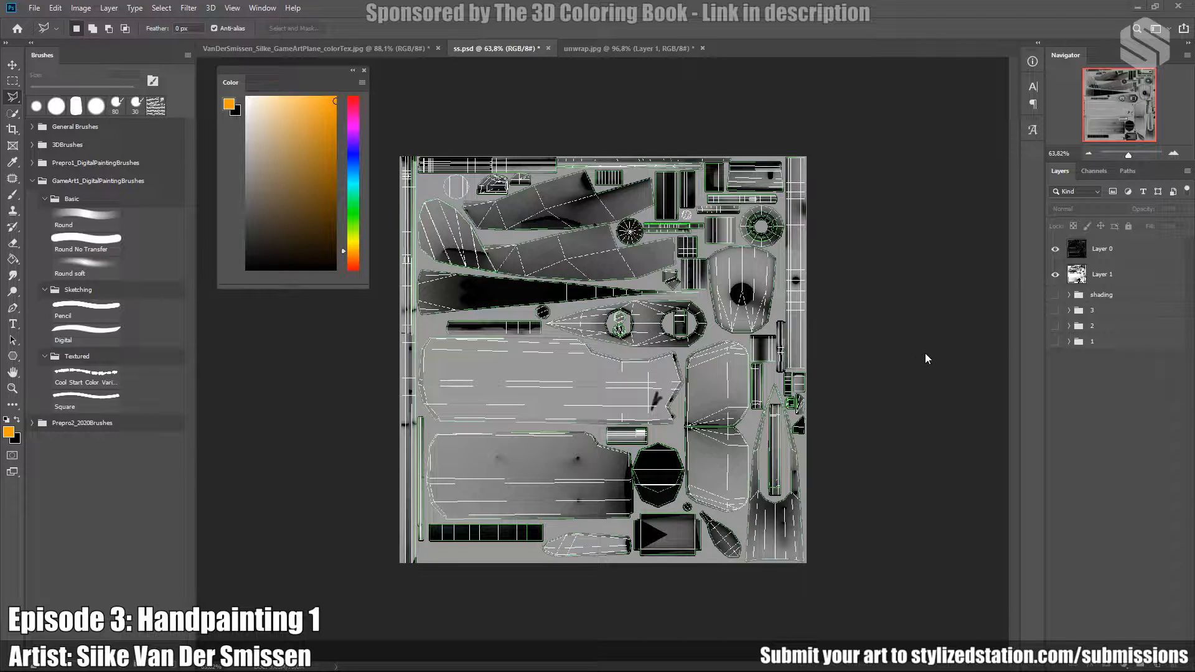
In Photoshop's ss.psd, show colour group 3, hide the UV wireframe on Layer 0, and leave no layer selected.
{"action": "left_click", "coordinate": [1101, 280]}
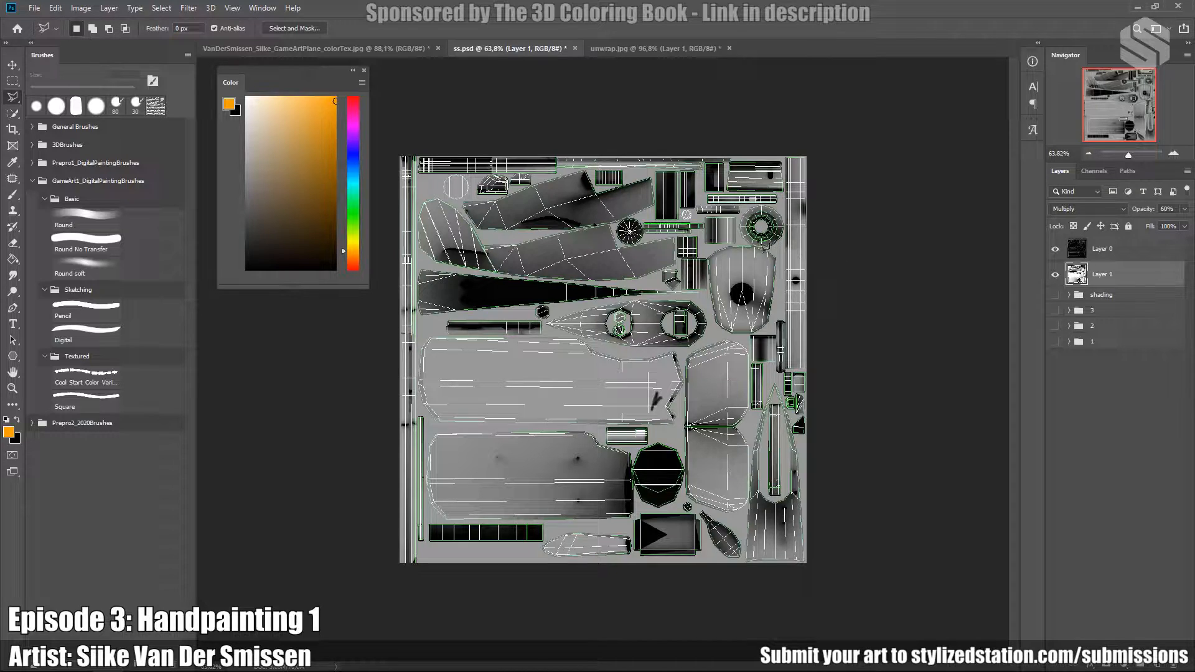
{"action": "left_click", "coordinate": [1055, 310]}
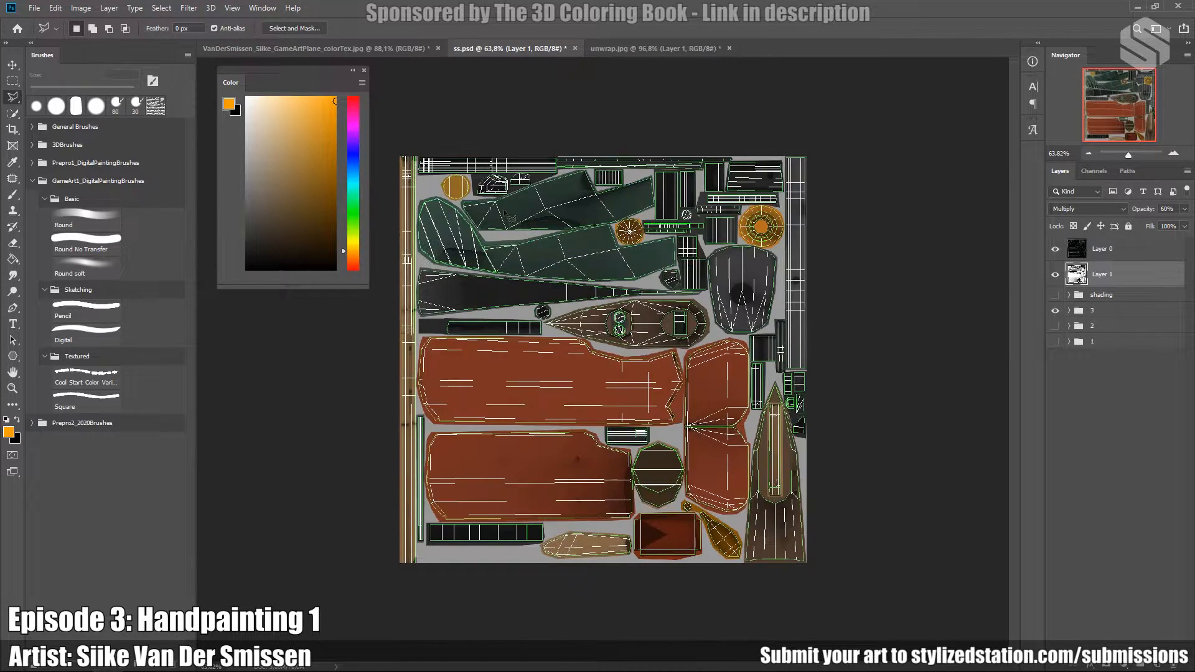
{"action": "left_click", "coordinate": [1055, 249]}
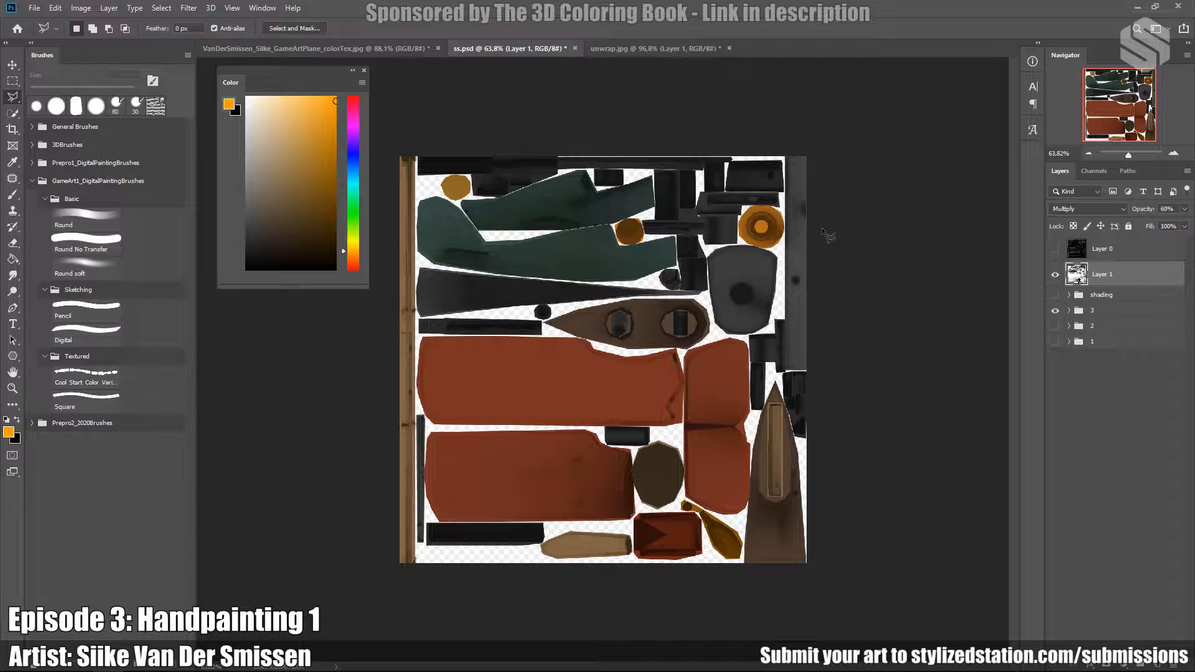
{"action": "left_click", "coordinate": [1089, 364]}
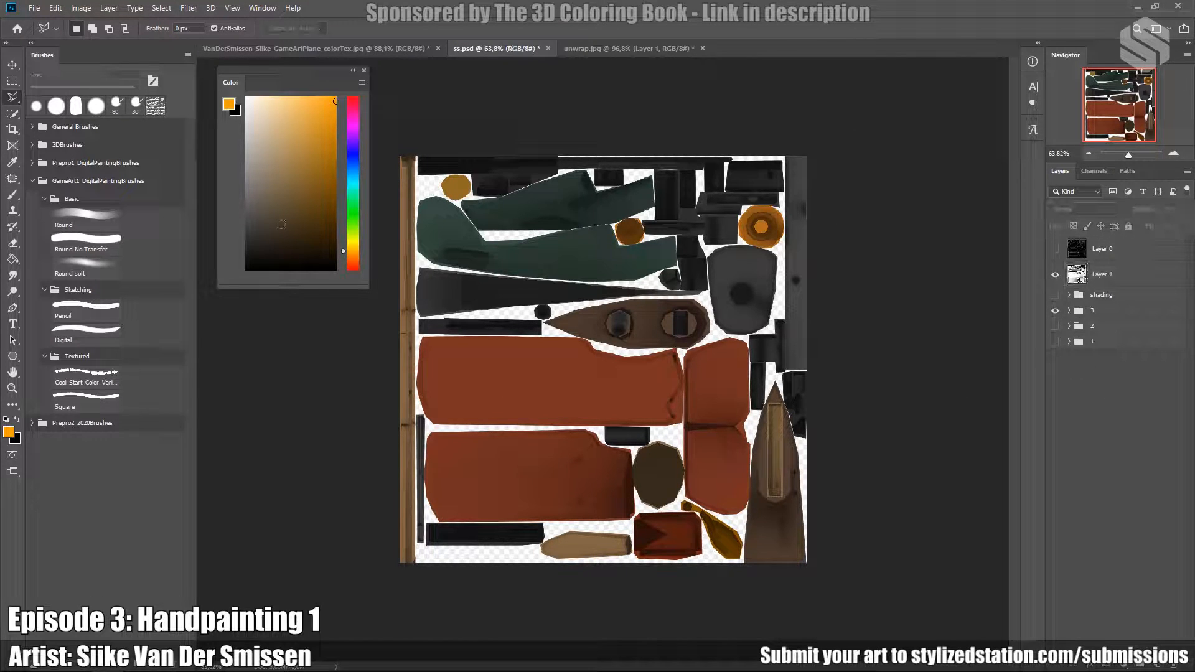
Compare the other colour variations by showing group 2 in place of group 3, and group 1 in place of group 2.
{"action": "left_click", "coordinate": [1056, 310]}
{"action": "left_click", "coordinate": [1056, 326]}
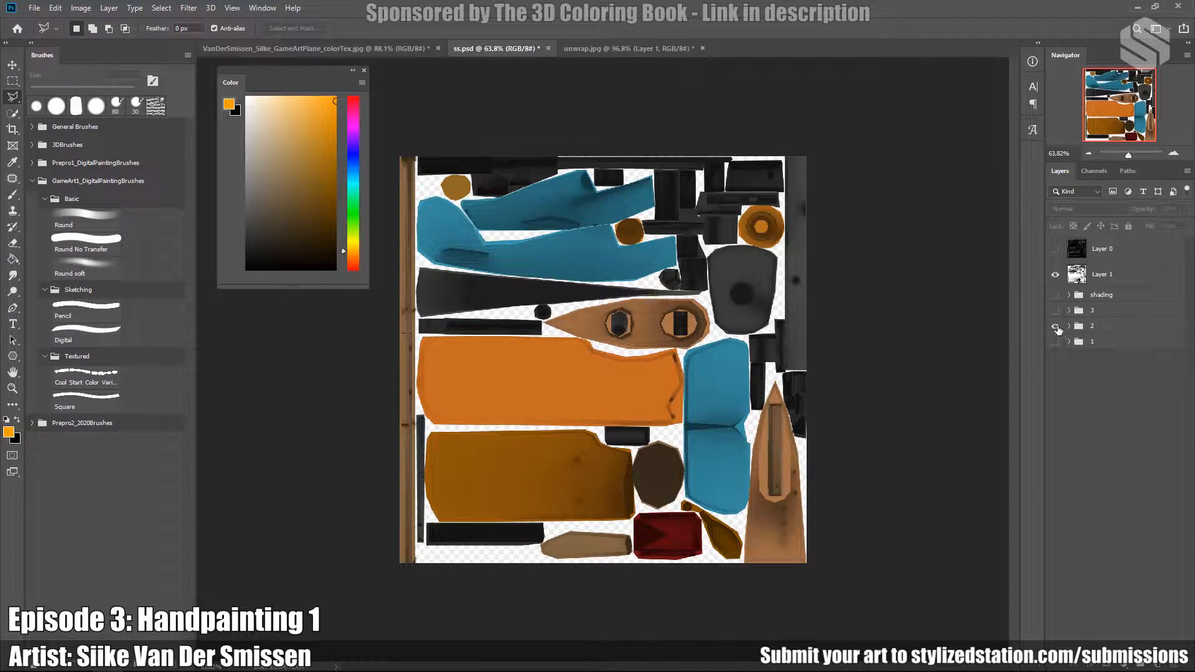
{"action": "left_click", "coordinate": [1055, 342]}
{"action": "left_click", "coordinate": [1055, 326]}
{"action": "left_click", "coordinate": [1096, 326]}
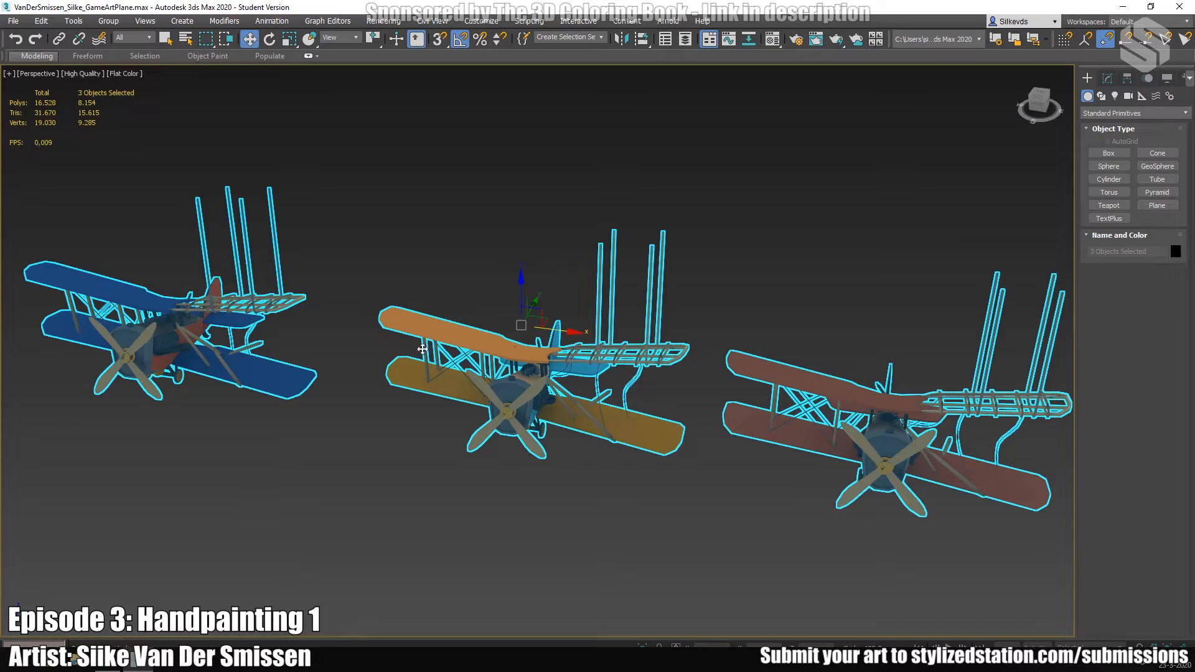
In 3ds Max, select the three flat-coloured plane variants together.
{"action": "middle_click_drag", "start_coordinate": [656, 278], "coordinate": [661, 331]}
{"action": "left_click", "coordinate": [502, 518]}
{"action": "middle_click_drag", "start_coordinate": [702, 442], "coordinate": [627, 485], "text": "alt"}
{"action": "scroll", "coordinate": [627, 485], "scroll_direction": "down", "scroll_amount": 3}
{"action": "left_click_drag", "start_coordinate": [339, 269], "coordinate": [920, 491]}
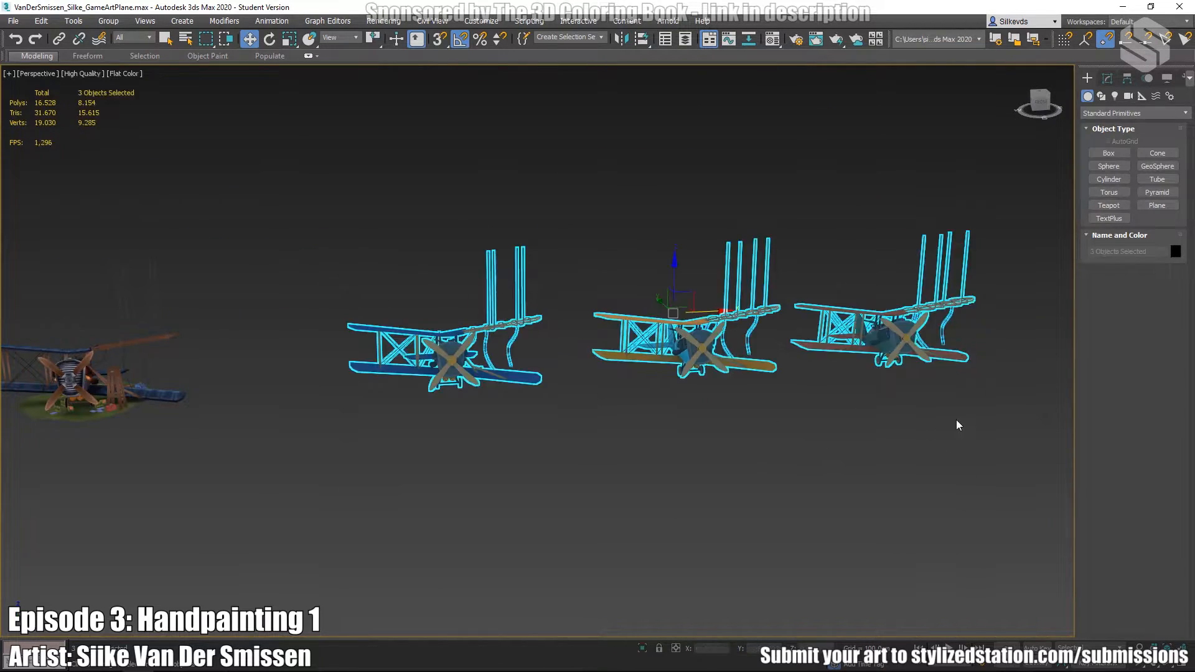
Compare the blue, orange and red plane variants side by side from several angles, and clear the selection.
{"action": "middle_click_drag", "start_coordinate": [967, 438], "coordinate": [921, 495]}
{"action": "middle_click_drag", "start_coordinate": [921, 495], "coordinate": [851, 500], "text": "alt"}
{"action": "scroll", "coordinate": [760, 452], "scroll_direction": "up", "scroll_amount": 5}
{"action": "scroll", "coordinate": [641, 387], "scroll_direction": "down", "scroll_amount": 5}
{"action": "middle_click_drag", "start_coordinate": [632, 349], "coordinate": [685, 447]}
{"action": "middle_click_drag", "start_coordinate": [691, 451], "coordinate": [742, 456]}
{"action": "scroll", "coordinate": [742, 456], "scroll_direction": "down", "scroll_amount": 3}
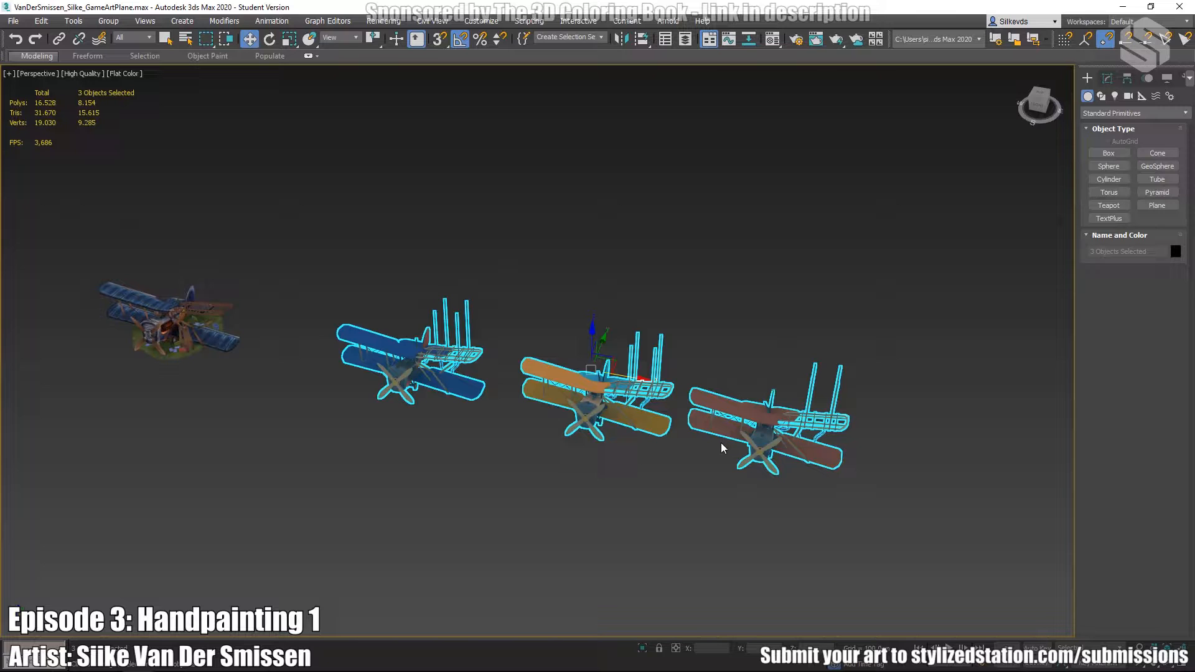
{"action": "middle_click_drag", "start_coordinate": [481, 444], "coordinate": [433, 451]}
{"action": "scroll", "coordinate": [607, 415], "scroll_direction": "up", "scroll_amount": 3}
{"action": "middle_click_drag", "start_coordinate": [582, 444], "coordinate": [568, 419]}
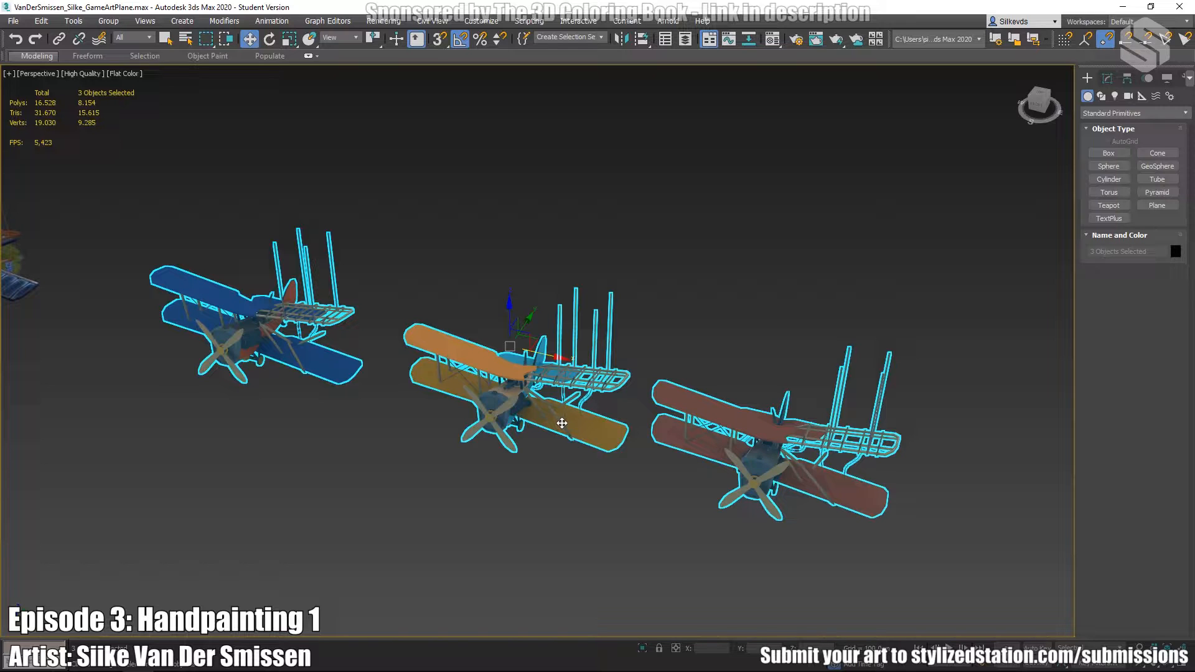
{"action": "middle_click_drag", "start_coordinate": [568, 424], "coordinate": [531, 444]}
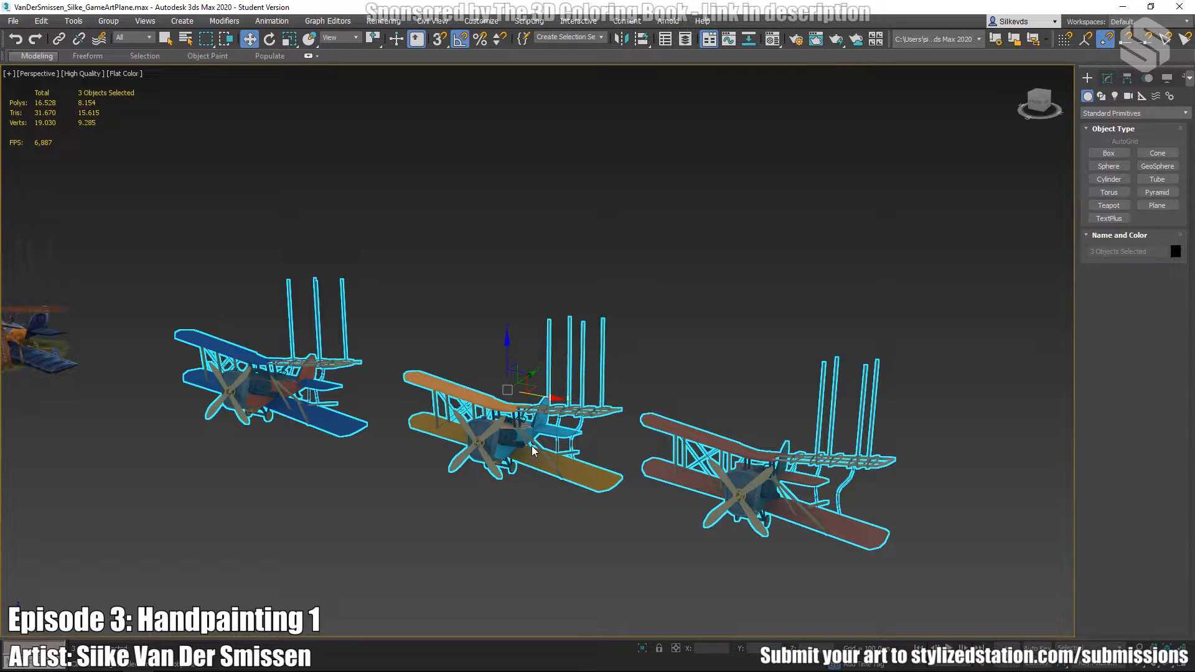
{"action": "middle_click_drag", "start_coordinate": [532, 446], "coordinate": [555, 417]}
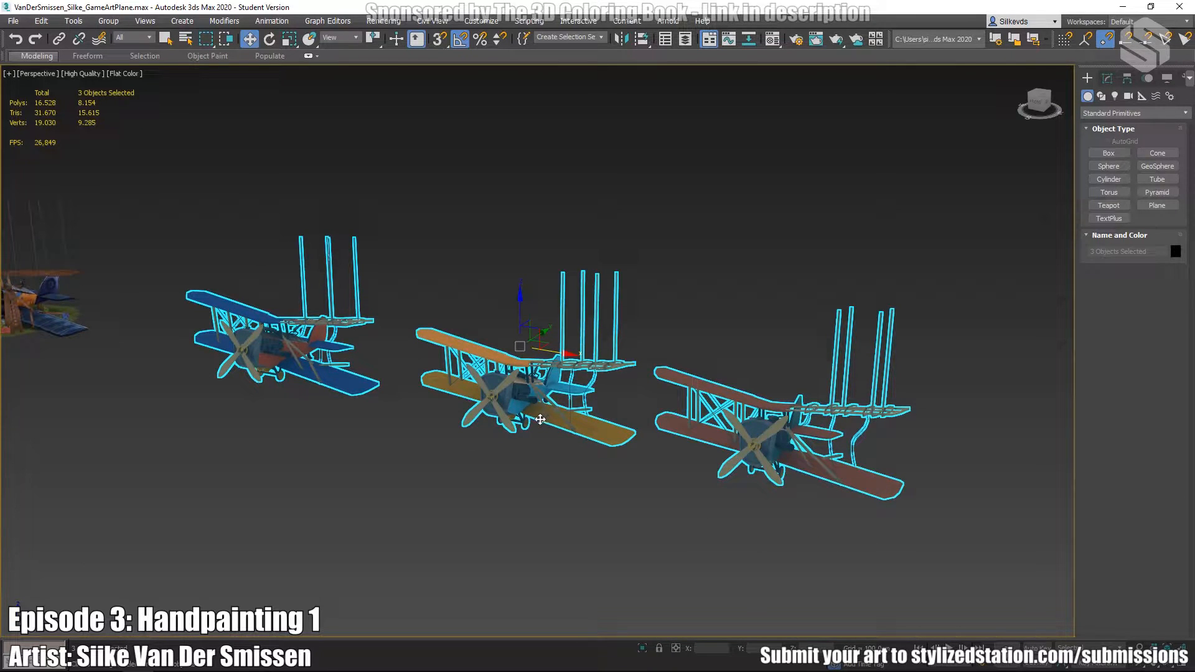
{"action": "middle_click_drag", "start_coordinate": [539, 431], "coordinate": [514, 438]}
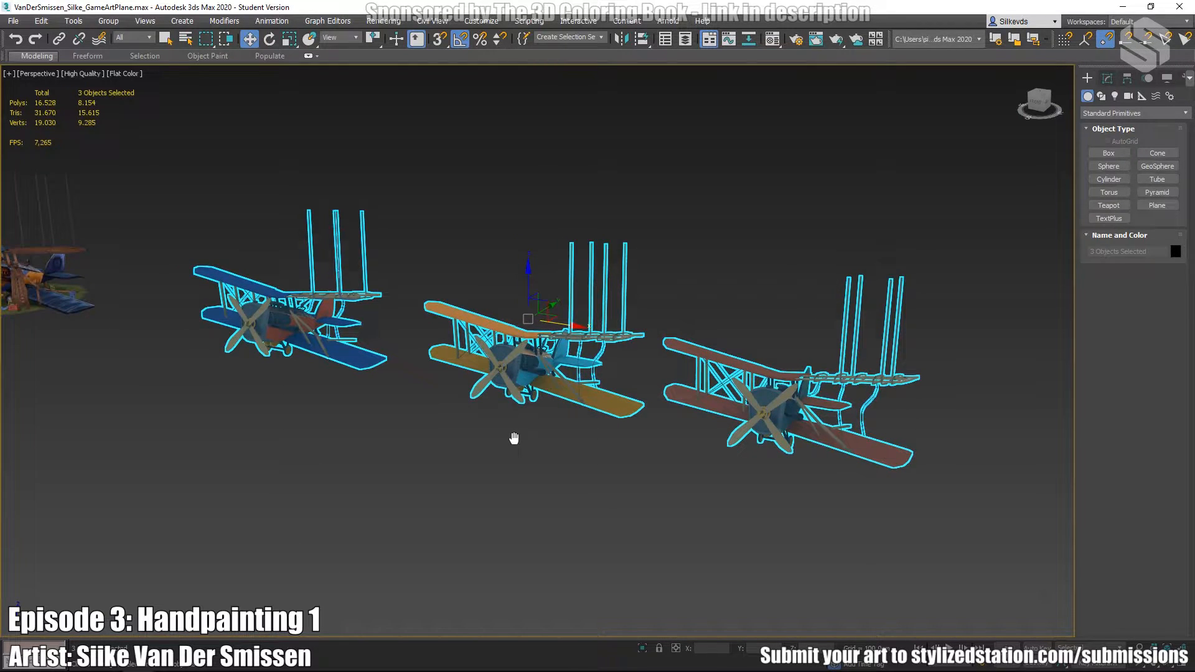
{"action": "left_click", "coordinate": [493, 432]}
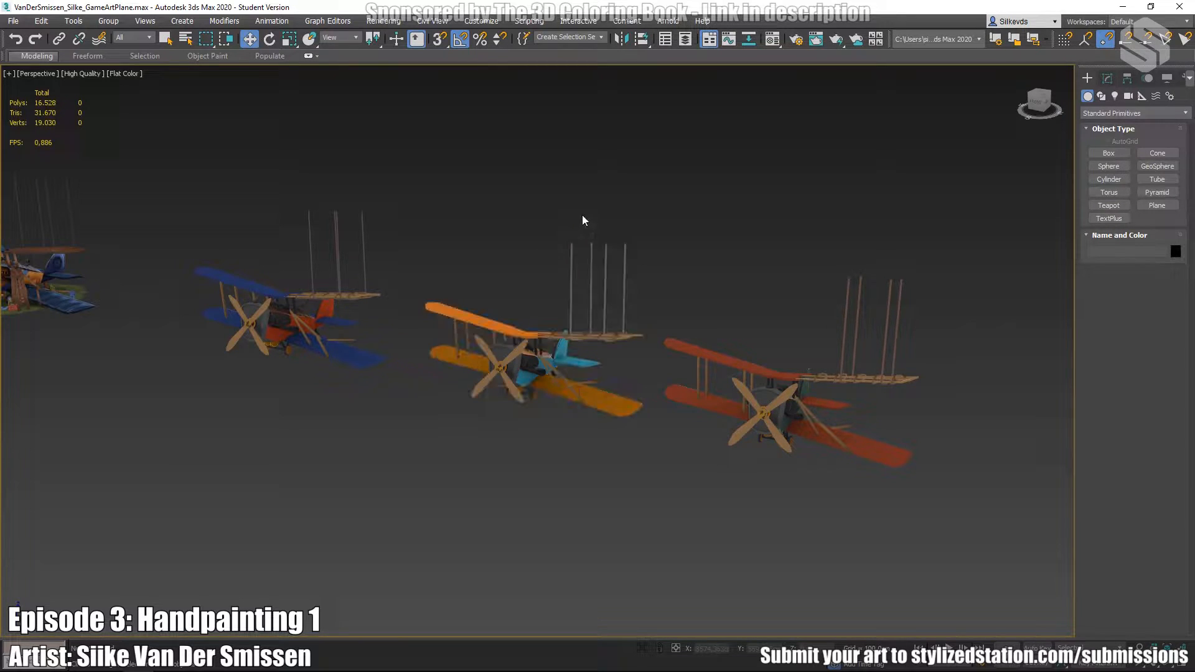
Examine the finished hand-painted plane from the front and the side, including its propeller, engine and ground props.
{"action": "scroll", "coordinate": [586, 373], "scroll_direction": "up", "scroll_amount": 3}
{"action": "middle_click_drag", "start_coordinate": [587, 378], "coordinate": [600, 293], "text": "alt"}
{"action": "mouse_move", "coordinate": [422, 289]}
{"action": "middle_mouse_down"}
{"action": "mouse_move", "coordinate": [454, 312]}
{"action": "mouse_move", "coordinate": [875, 436]}
{"action": "middle_mouse_up"}
{"action": "middle_click_drag", "start_coordinate": [417, 300], "coordinate": [592, 323]}
{"action": "scroll", "coordinate": [320, 284], "scroll_direction": "up", "scroll_amount": 5}
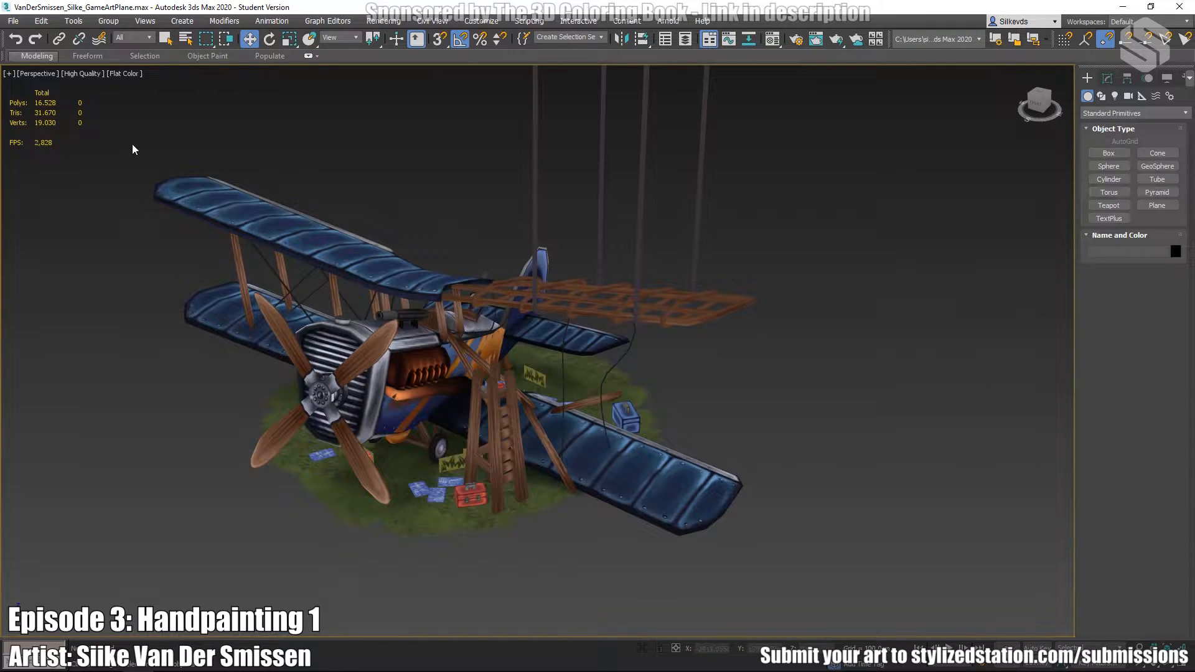
{"action": "left_click_drag", "start_coordinate": [783, 645], "coordinate": [784, 646]}
{"action": "middle_click_drag", "start_coordinate": [536, 459], "coordinate": [462, 462]}
{"action": "scroll", "coordinate": [422, 406], "scroll_direction": "up", "scroll_amount": 3}
{"action": "middle_click_drag", "start_coordinate": [422, 405], "coordinate": [507, 374], "text": "alt"}
{"action": "scroll", "coordinate": [491, 391], "scroll_direction": "down", "scroll_amount": 5}
{"action": "left_click", "coordinate": [412, 502]}
{"action": "middle_click_drag", "start_coordinate": [429, 464], "coordinate": [389, 371], "text": "alt"}
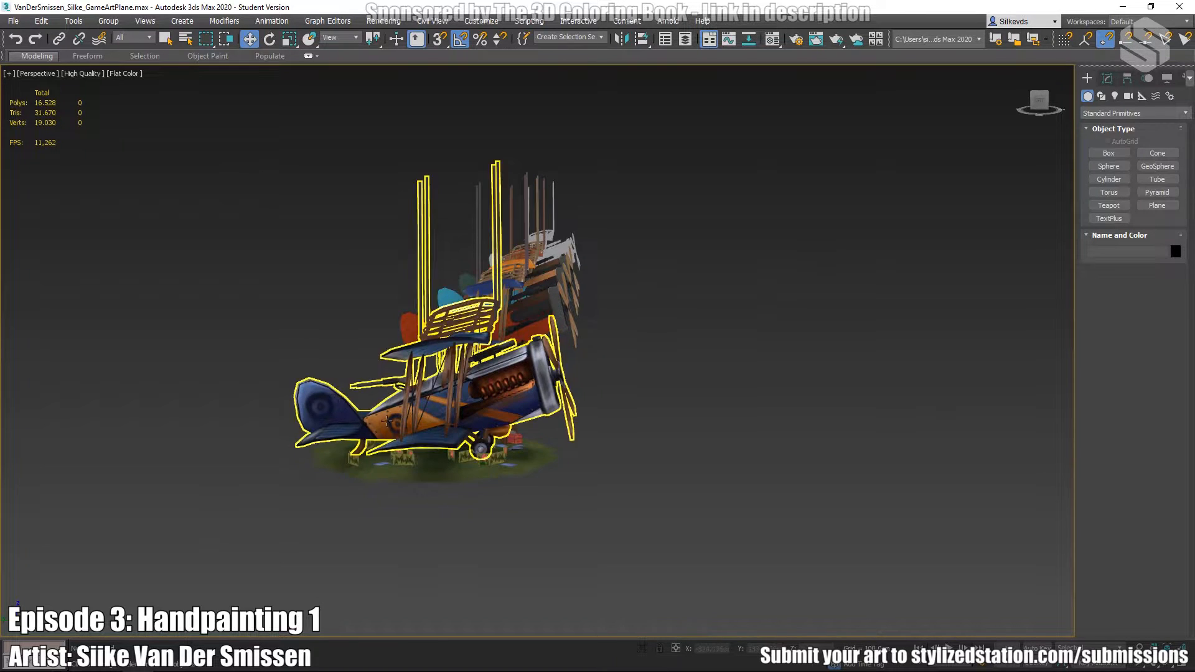
{"action": "middle_click_drag", "start_coordinate": [486, 404], "coordinate": [323, 454], "text": "alt"}
{"action": "scroll", "coordinate": [523, 351], "scroll_direction": "up", "scroll_amount": 6}
{"action": "middle_click_drag", "start_coordinate": [524, 374], "coordinate": [577, 427]}
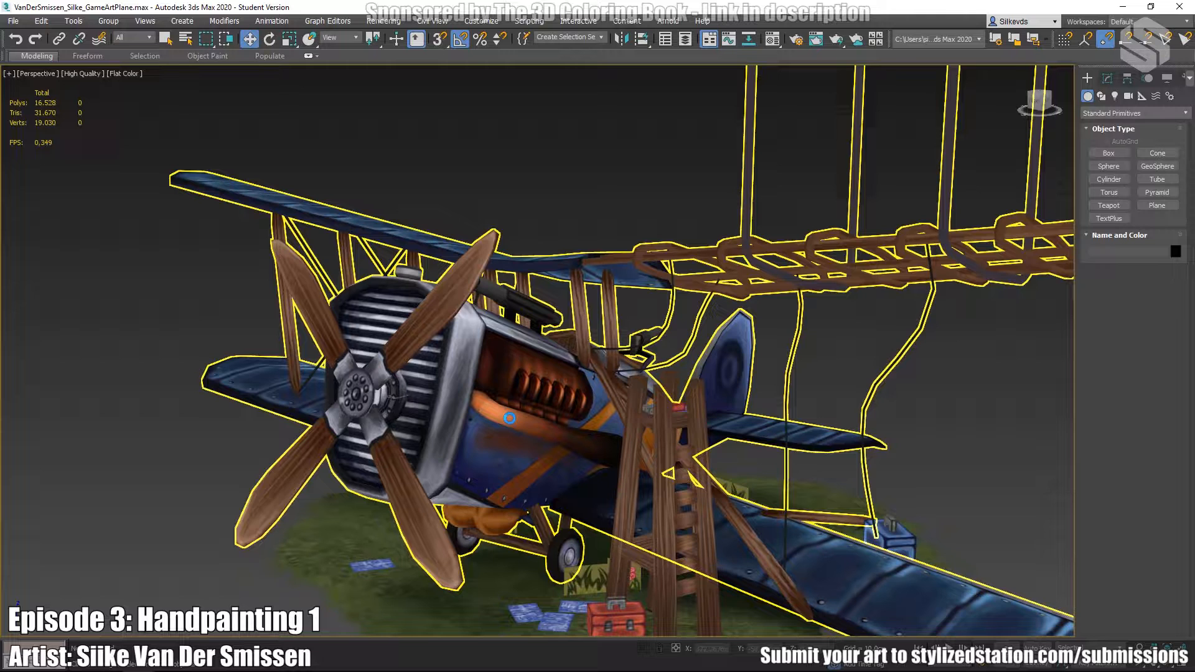
{"action": "scroll", "coordinate": [534, 379], "scroll_direction": "down", "scroll_amount": 5}
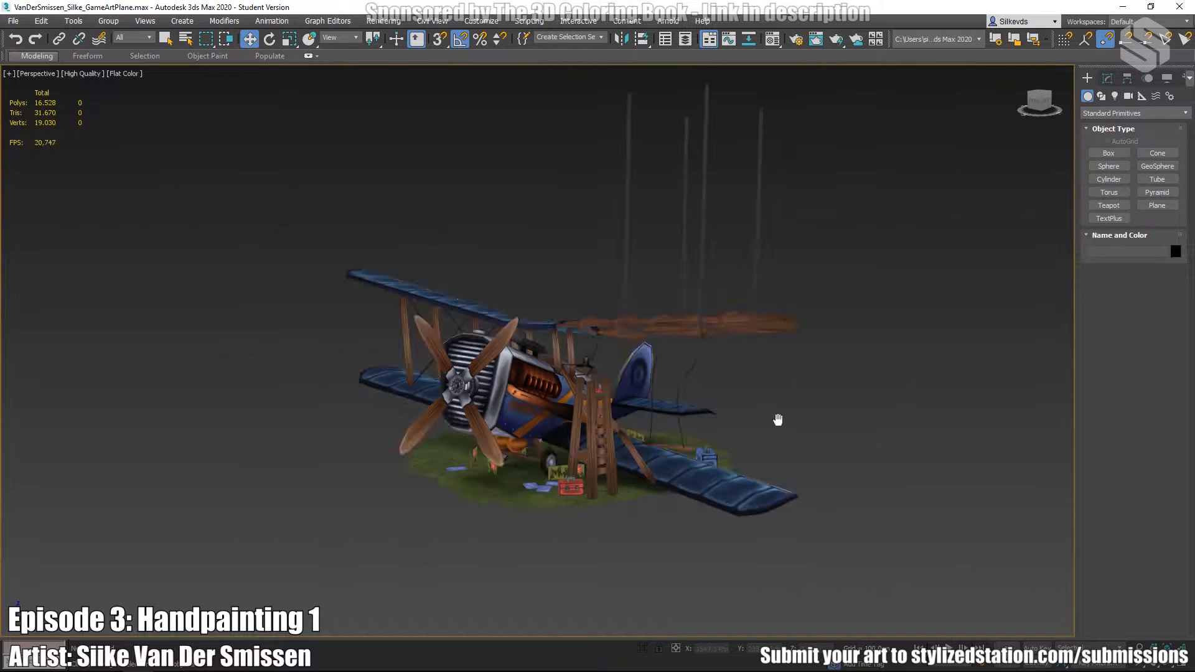
Return to the row of flat-coloured variants and select all three planes.
{"action": "middle_click_drag", "start_coordinate": [780, 420], "coordinate": [436, 336]}
{"action": "scroll", "coordinate": [435, 337], "scroll_direction": "down", "scroll_amount": 5}
{"action": "middle_click_drag", "start_coordinate": [729, 349], "coordinate": [459, 325]}
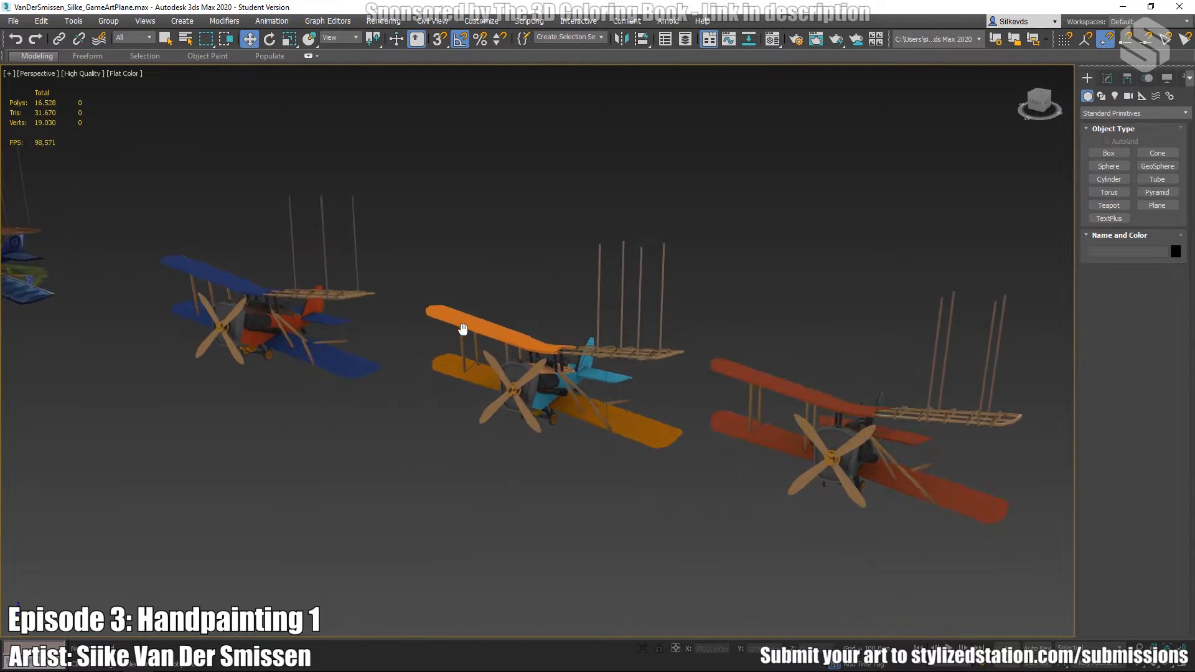
{"action": "left_click_drag", "start_coordinate": [362, 406], "coordinate": [1025, 593]}
{"action": "middle_click_drag", "start_coordinate": [798, 480], "coordinate": [770, 481]}
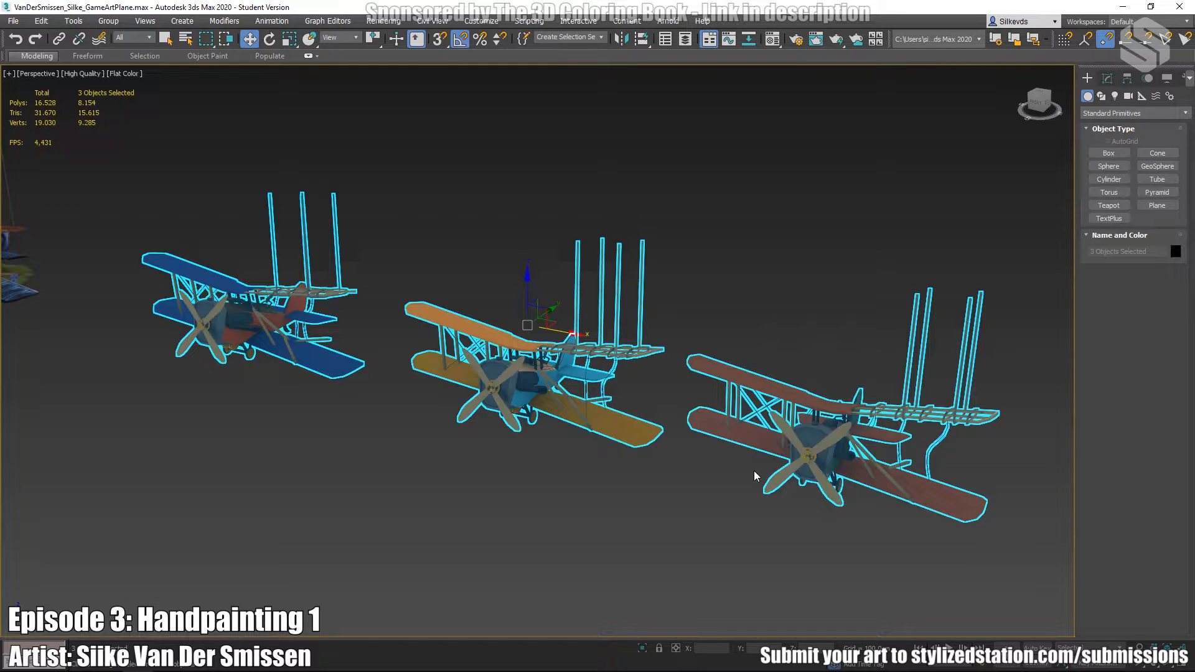
Clear the selection and examine the base colours of the orange, blue and red planes up close.
{"action": "middle_click_drag", "start_coordinate": [147, 393], "coordinate": [186, 387]}
{"action": "left_click", "coordinate": [187, 387]}
{"action": "middle_click_drag", "start_coordinate": [623, 421], "coordinate": [465, 525], "text": "alt"}
{"action": "scroll", "coordinate": [466, 525], "scroll_direction": "up", "scroll_amount": 8}
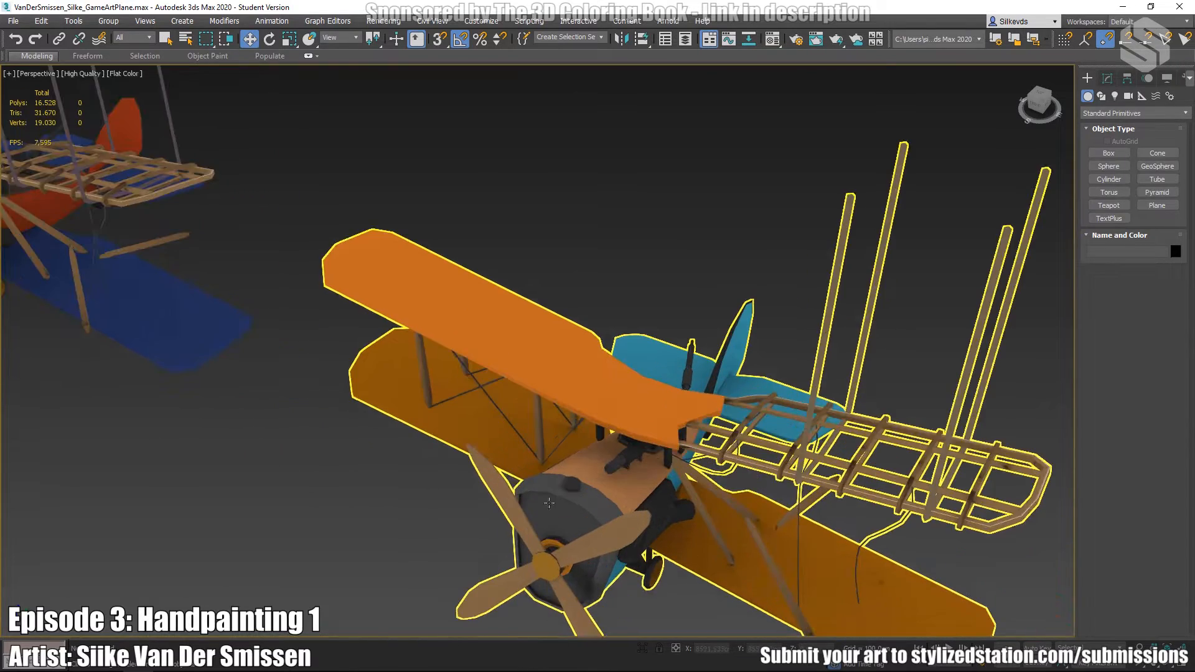
{"action": "middle_click_drag", "start_coordinate": [500, 468], "coordinate": [567, 504]}
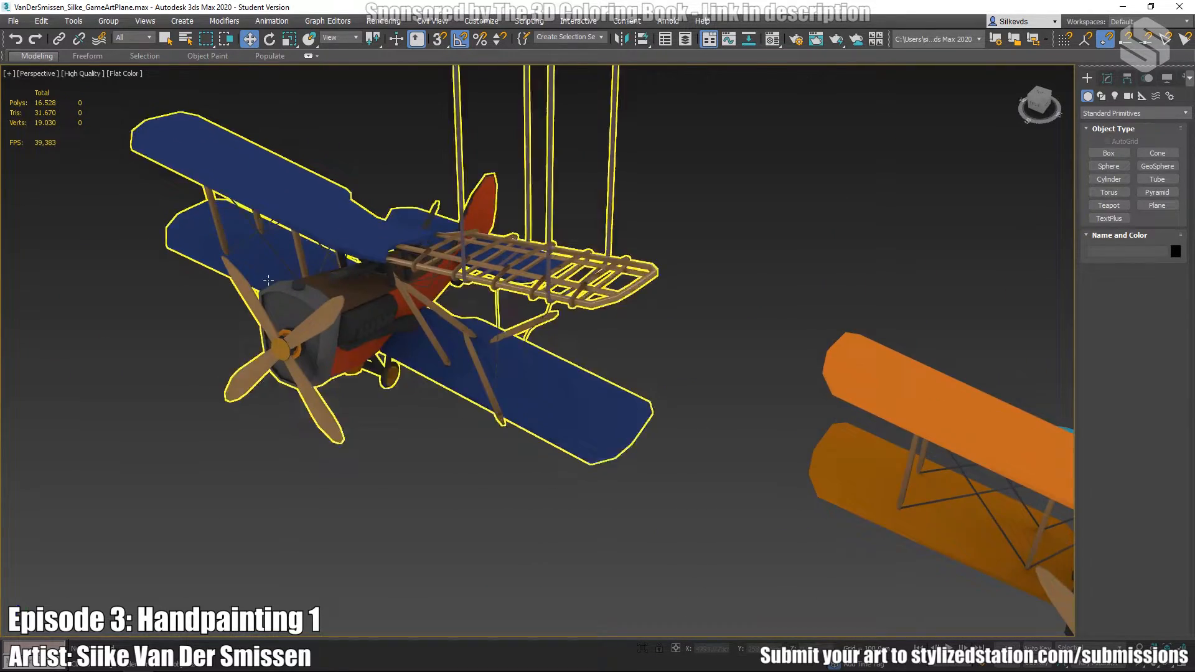
{"action": "scroll", "coordinate": [474, 369], "scroll_direction": "up", "scroll_amount": 5}
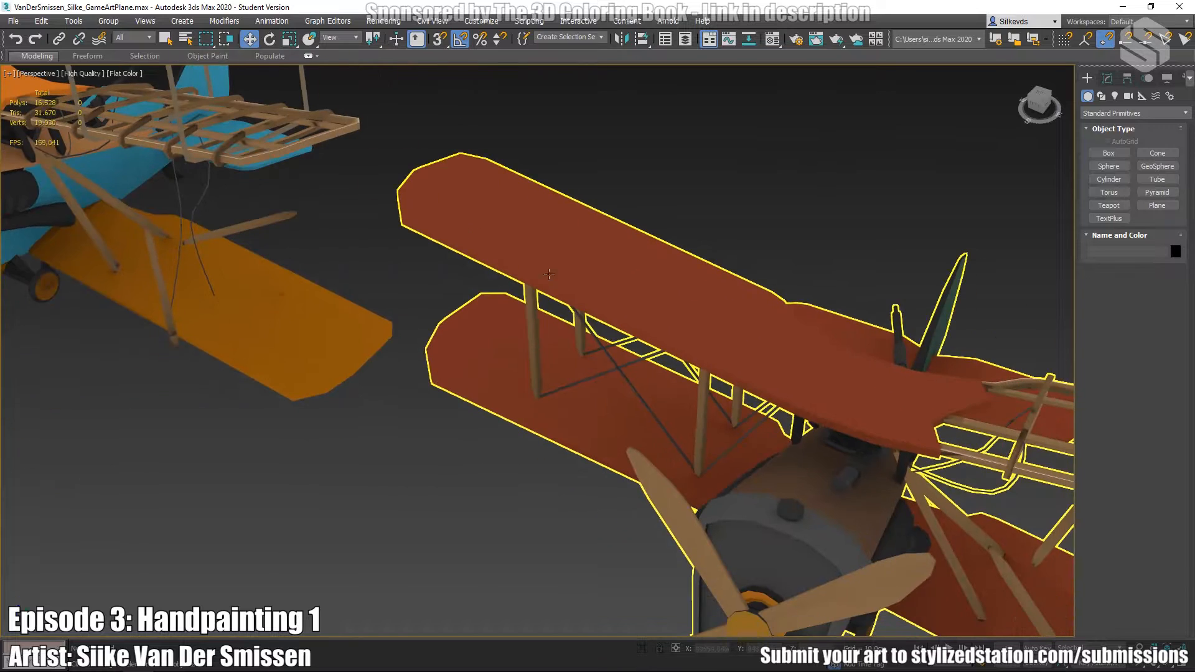
{"action": "middle_click_drag", "start_coordinate": [496, 356], "coordinate": [565, 500]}
{"action": "scroll", "coordinate": [642, 371], "scroll_direction": "down", "scroll_amount": 3}
{"action": "scroll", "coordinate": [565, 500], "scroll_direction": "down", "scroll_amount": 3}
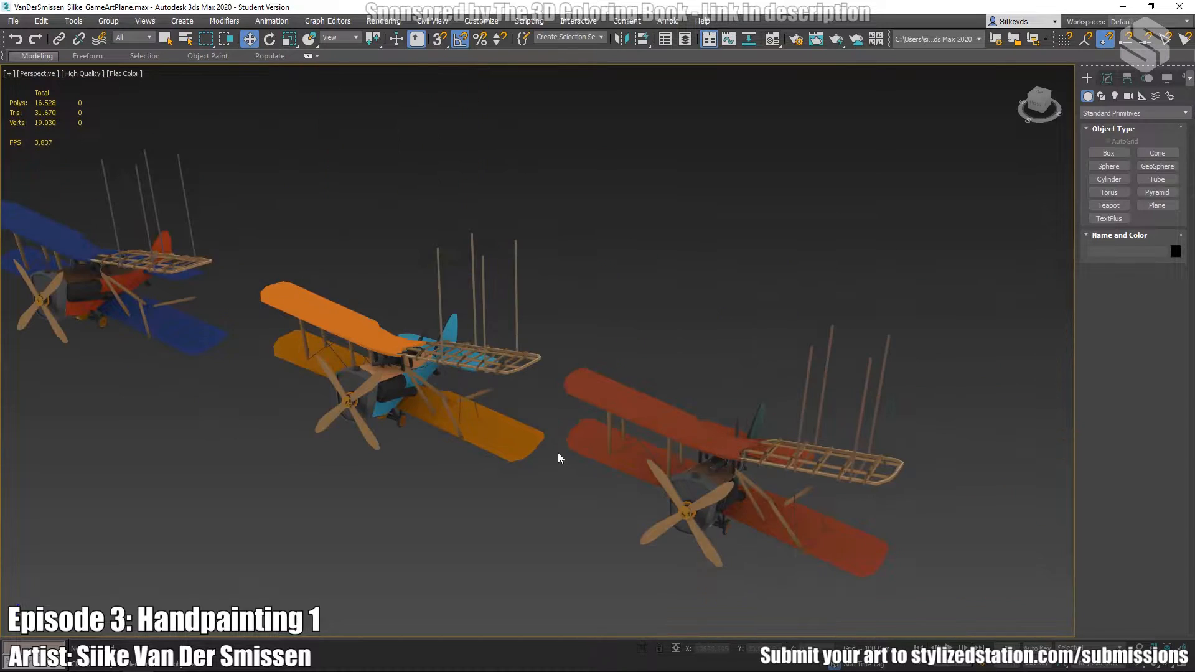
{"action": "middle_click_drag", "start_coordinate": [560, 454], "coordinate": [585, 398]}
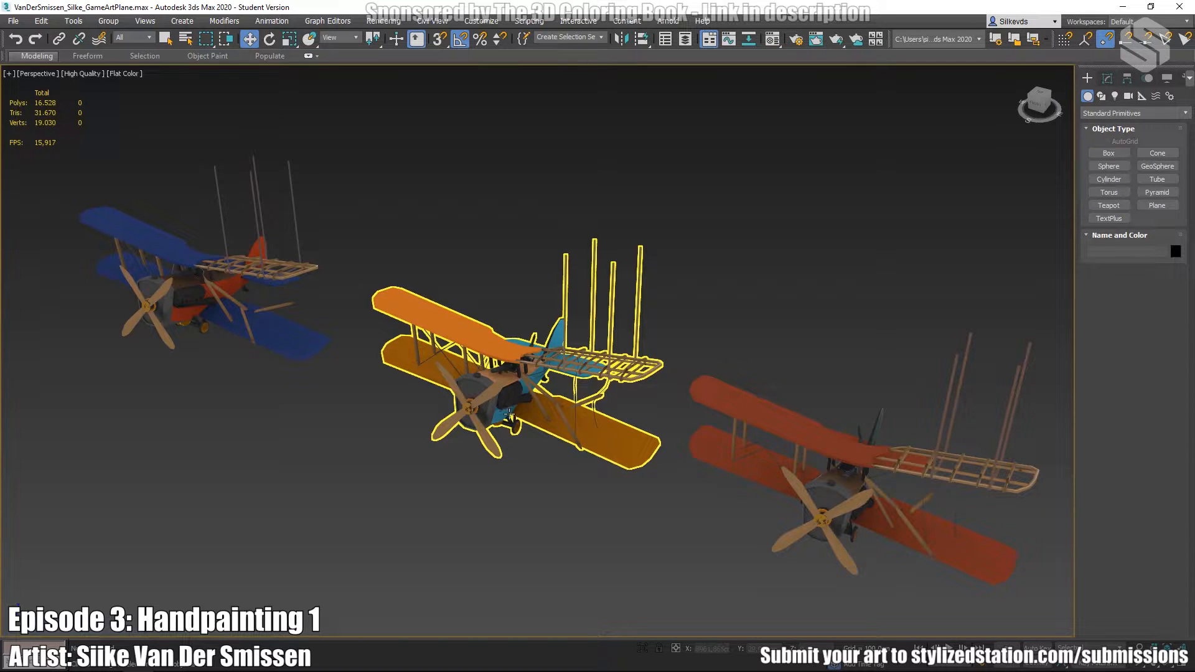
{"action": "middle_click_drag", "start_coordinate": [509, 401], "coordinate": [482, 389]}
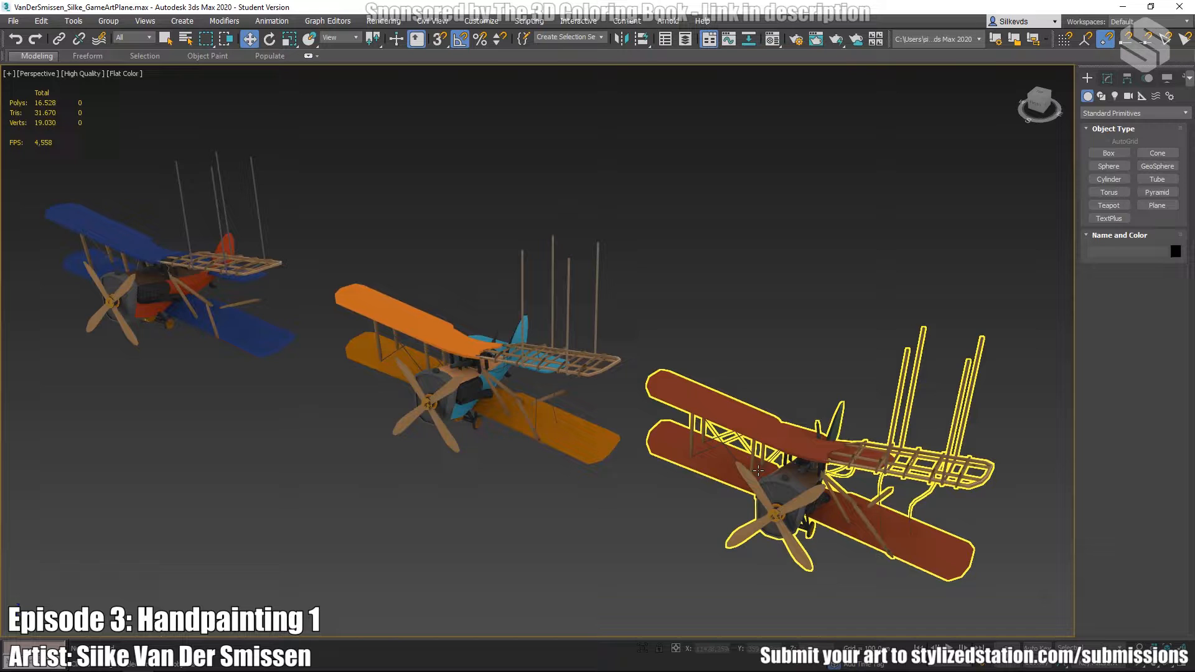
Examine the finished hand-painted plane from the front and rear, inspecting the engine, riveted wings, fuselage and tail fin.
{"action": "middle_click_drag", "start_coordinate": [365, 320], "coordinate": [809, 401]}
{"action": "middle_click_drag", "start_coordinate": [458, 294], "coordinate": [645, 361]}
{"action": "scroll", "coordinate": [315, 297], "scroll_direction": "up", "scroll_amount": 5}
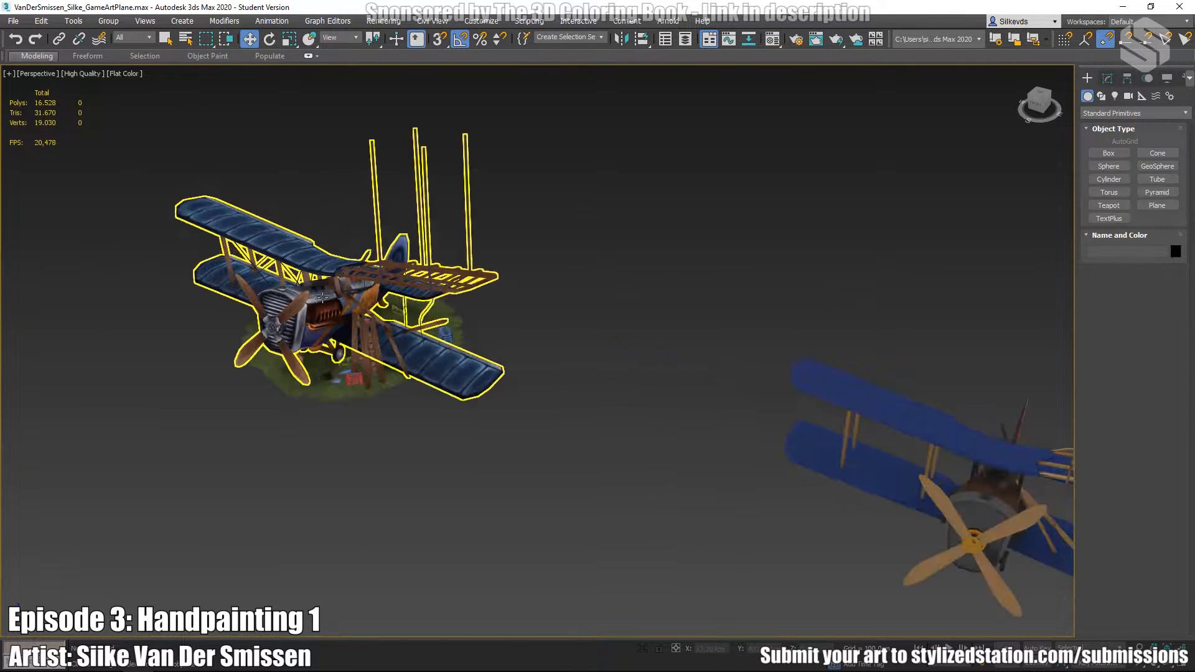
{"action": "scroll", "coordinate": [315, 296], "scroll_direction": "up", "scroll_amount": 4}
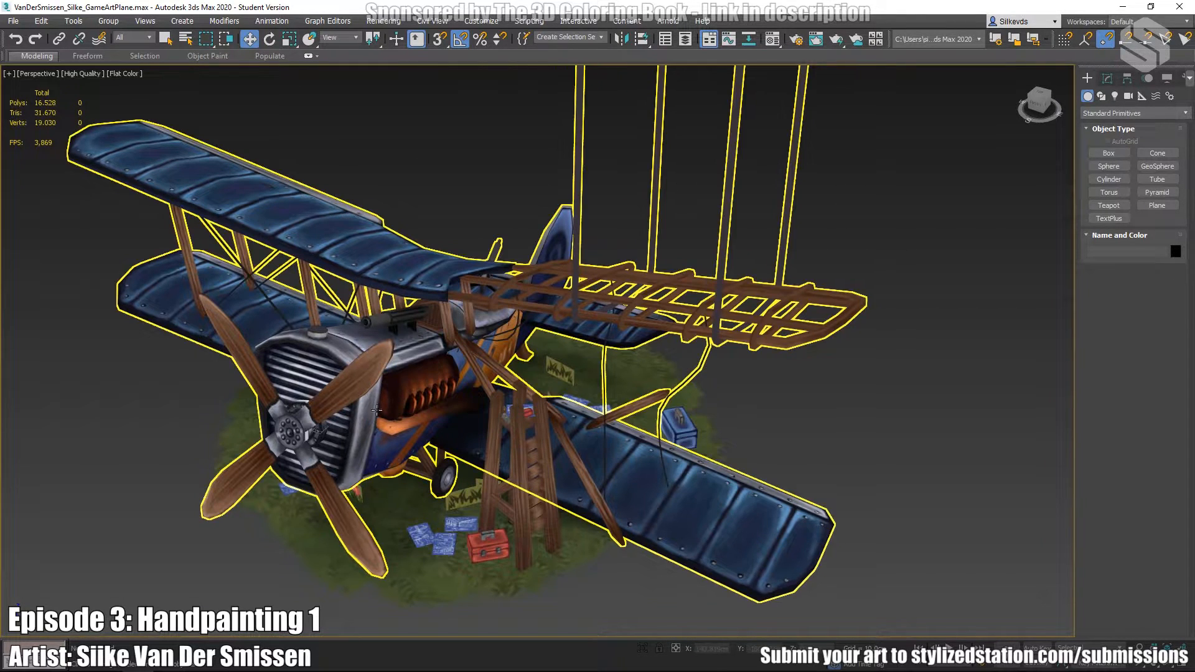
{"action": "left_click", "coordinate": [374, 365]}
{"action": "middle_click_drag", "start_coordinate": [374, 365], "coordinate": [400, 327], "text": "alt"}
{"action": "middle_click_drag", "start_coordinate": [504, 310], "coordinate": [541, 274], "text": "alt"}
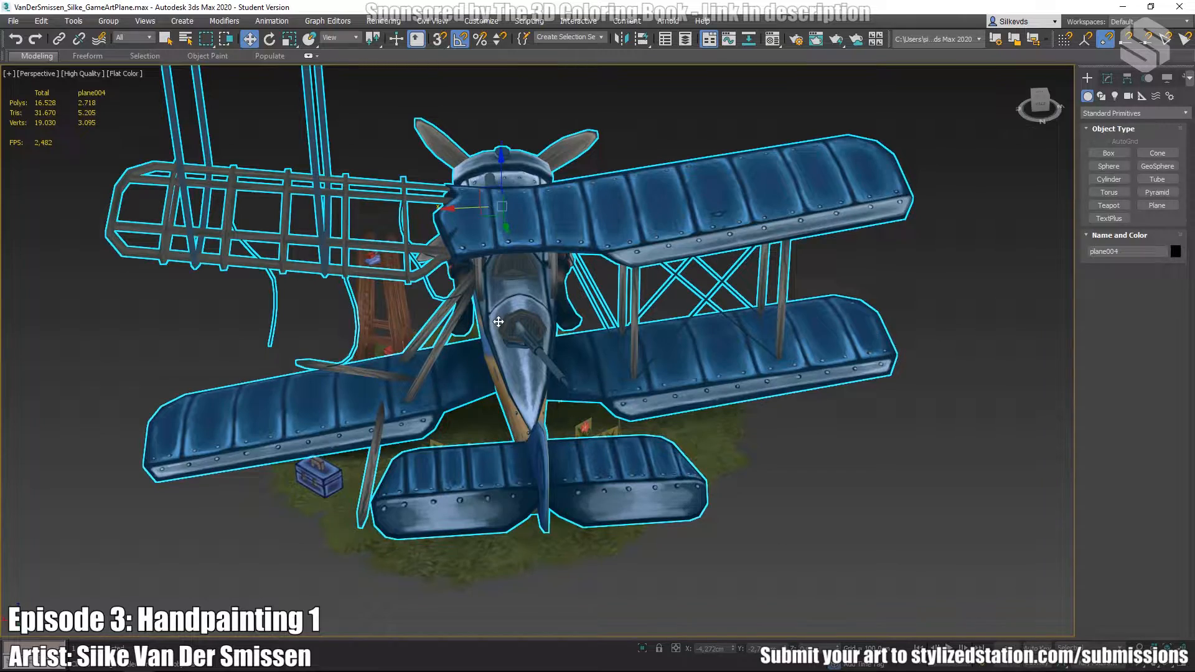
{"action": "middle_click_drag", "start_coordinate": [500, 321], "coordinate": [632, 315], "text": "alt"}
{"action": "left_click", "coordinate": [791, 403]}
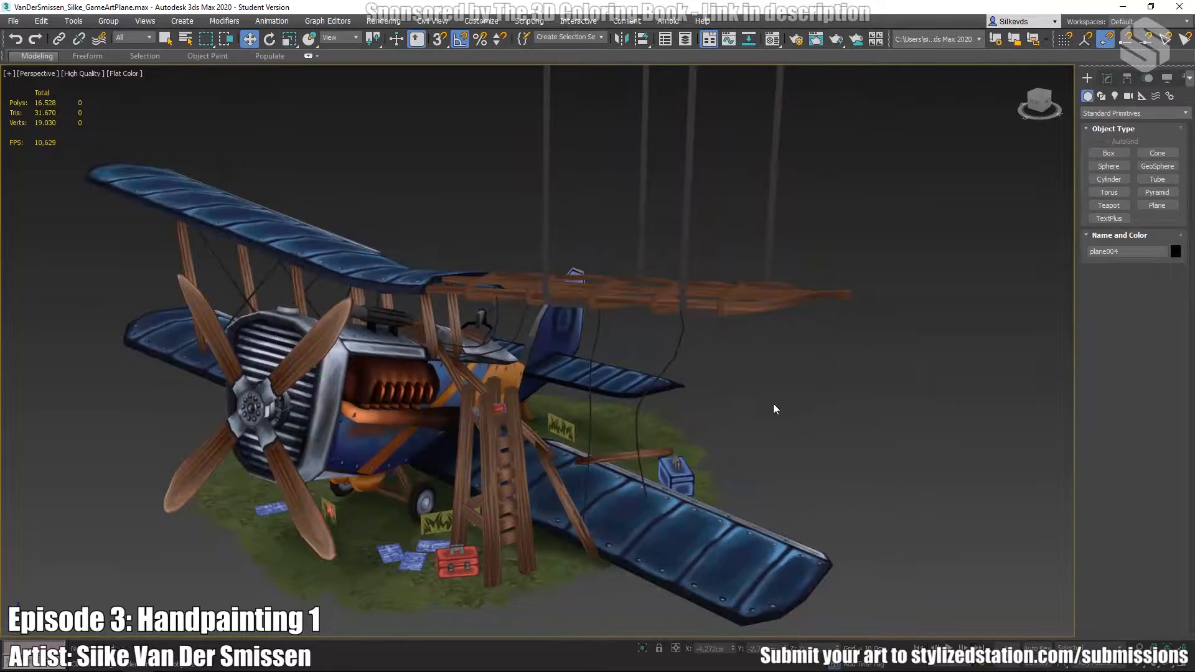
{"action": "middle_click_drag", "start_coordinate": [623, 371], "coordinate": [544, 359], "text": "alt"}
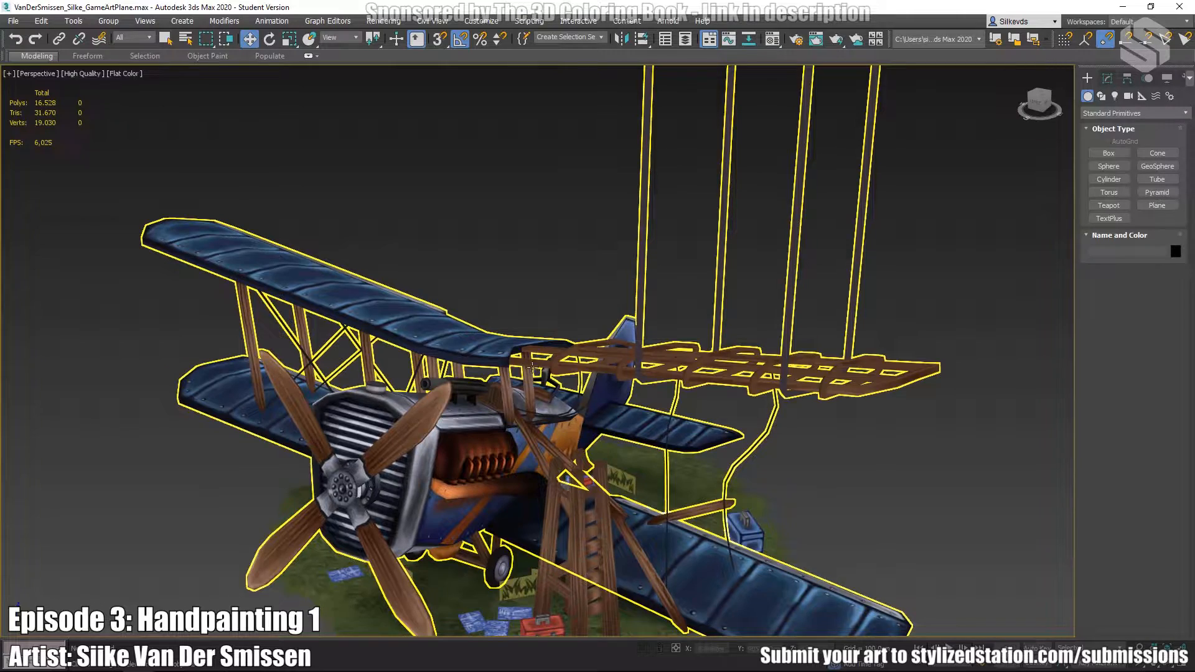
{"action": "middle_click_drag", "start_coordinate": [787, 392], "coordinate": [507, 301]}
{"action": "left_click", "coordinate": [786, 338]}
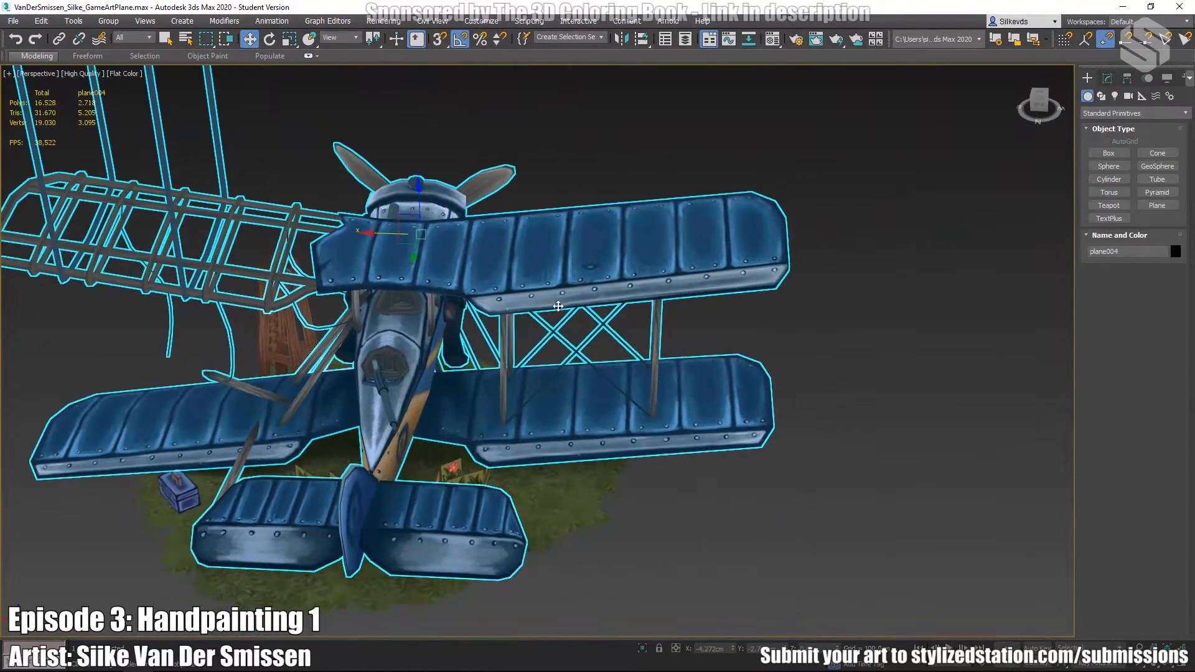
{"action": "left_click", "coordinate": [714, 344]}
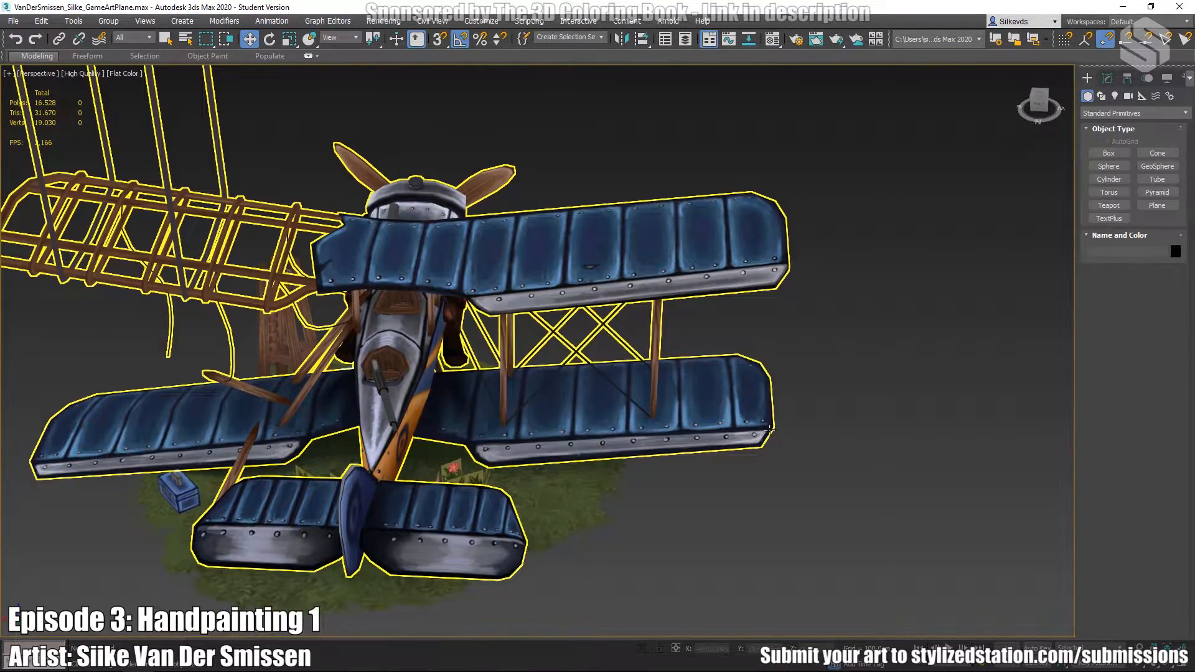
{"action": "middle_click_drag", "start_coordinate": [568, 498], "coordinate": [299, 436], "text": "alt"}
{"action": "scroll", "coordinate": [530, 452], "scroll_direction": "up", "scroll_amount": 4}
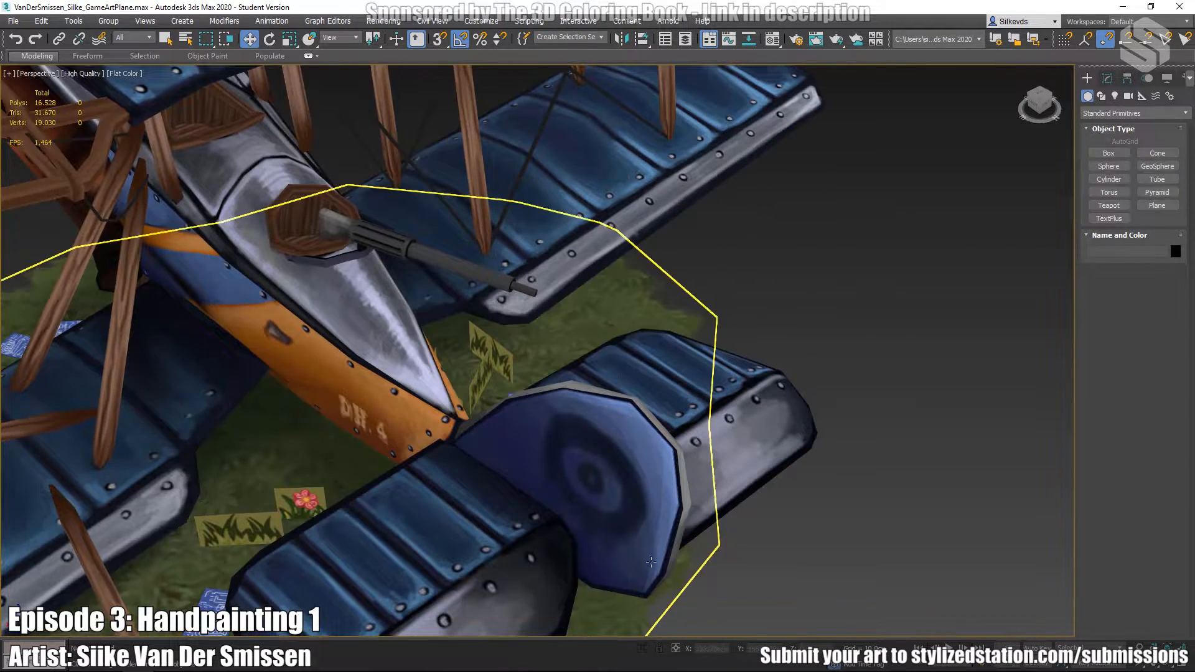
Examine the hand-painted plane from behind and from the side, covering the tail, fuselage and riveted wings.
{"action": "scroll", "coordinate": [489, 344], "scroll_direction": "down", "scroll_amount": 2}
{"action": "middle_click_drag", "start_coordinate": [506, 353], "coordinate": [820, 413]}
{"action": "left_click", "coordinate": [814, 410]}
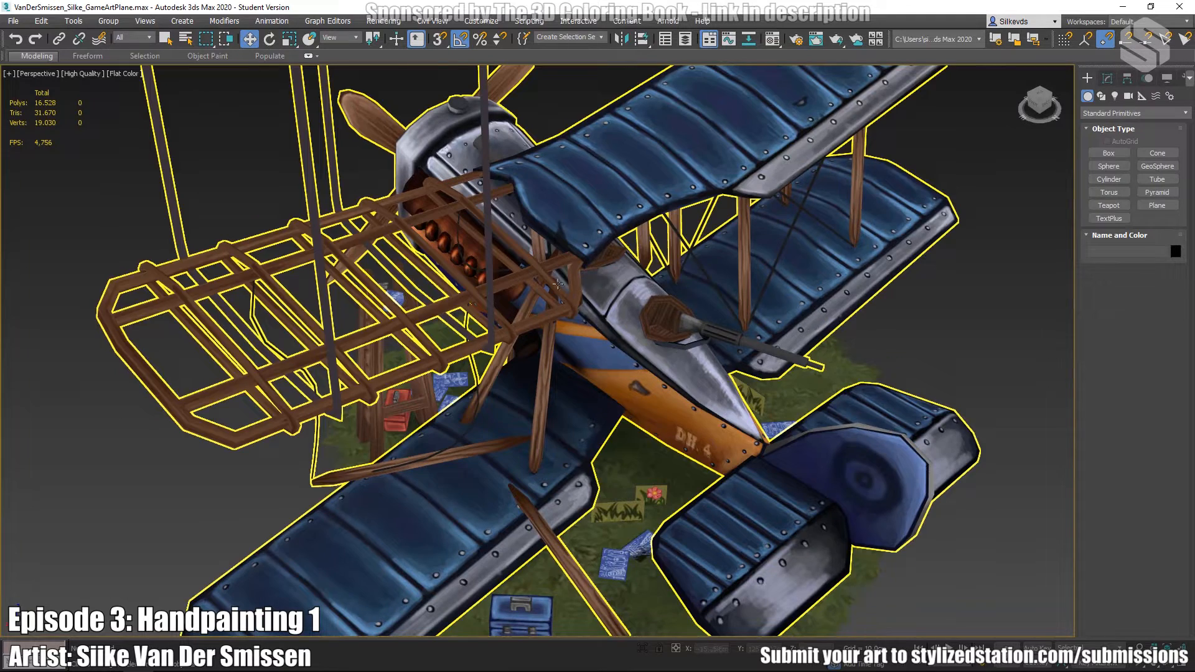
{"action": "scroll", "coordinate": [806, 325], "scroll_direction": "down", "scroll_amount": 4}
{"action": "middle_click_drag", "start_coordinate": [599, 379], "coordinate": [579, 414]}
{"action": "middle_click_drag", "start_coordinate": [579, 414], "coordinate": [454, 411]}
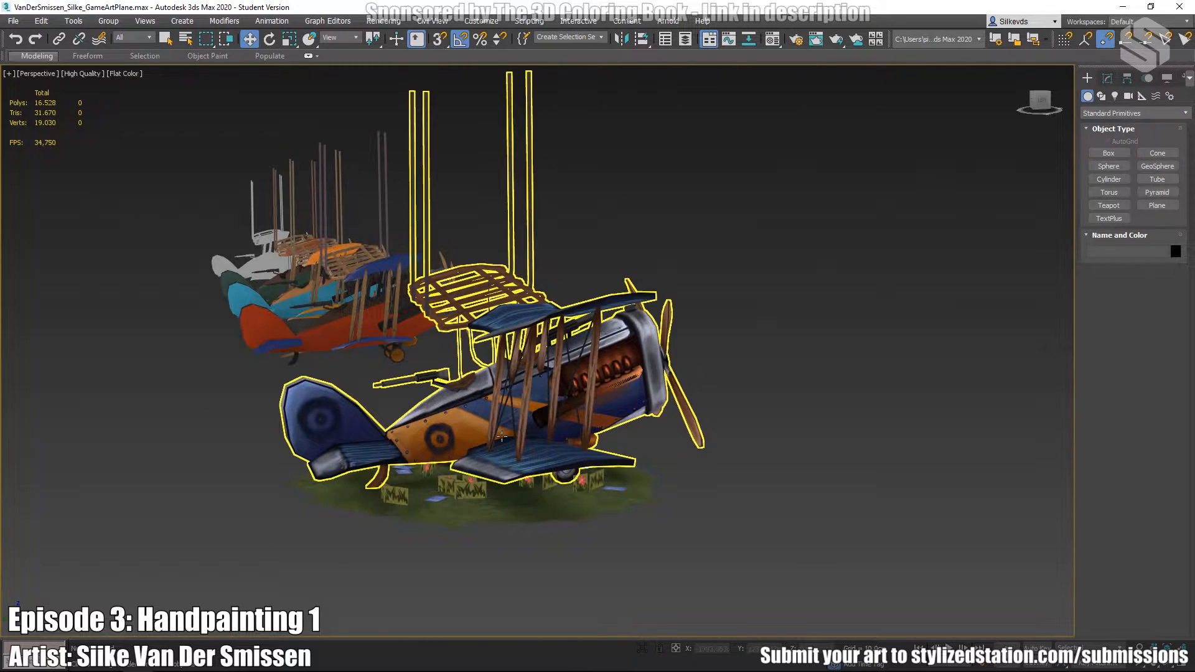
{"action": "scroll", "coordinate": [596, 457], "scroll_direction": "up", "scroll_amount": 3}
{"action": "middle_click_drag", "start_coordinate": [596, 457], "coordinate": [588, 427], "text": "alt"}
{"action": "middle_click_drag", "start_coordinate": [719, 458], "coordinate": [632, 486], "text": "alt"}
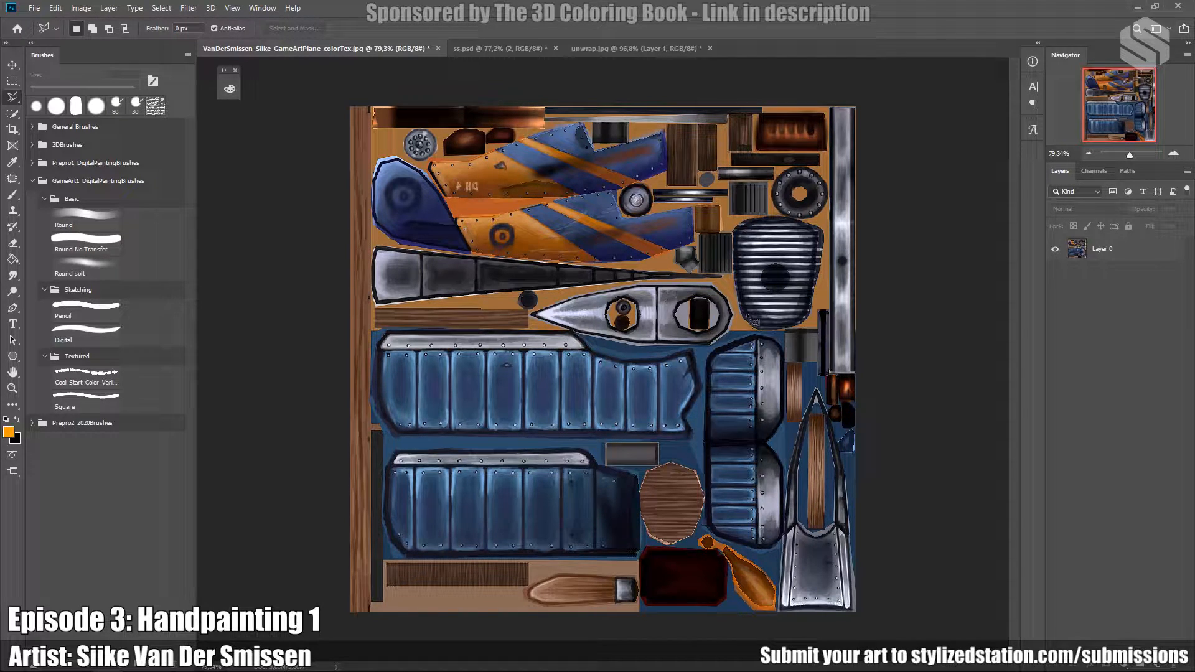
Switch to Photoshop and inspect the wing, tail and metal panels of the hand-painted colour texture up close.
{"action": "scroll", "coordinate": [729, 428], "scroll_direction": "up", "scroll_amount": 3, "text": "alt"}
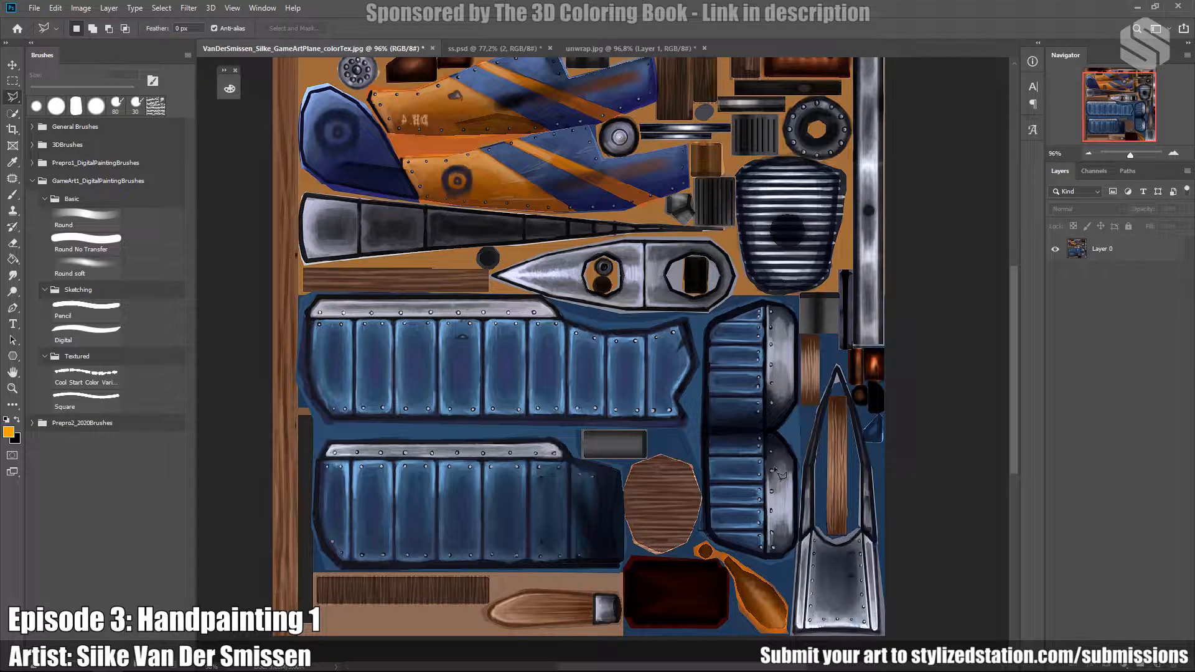
{"action": "scroll", "coordinate": [771, 488], "scroll_direction": "up", "scroll_amount": 1, "text": "alt"}
{"action": "scroll", "coordinate": [770, 489], "scroll_direction": "down", "scroll_amount": 1}
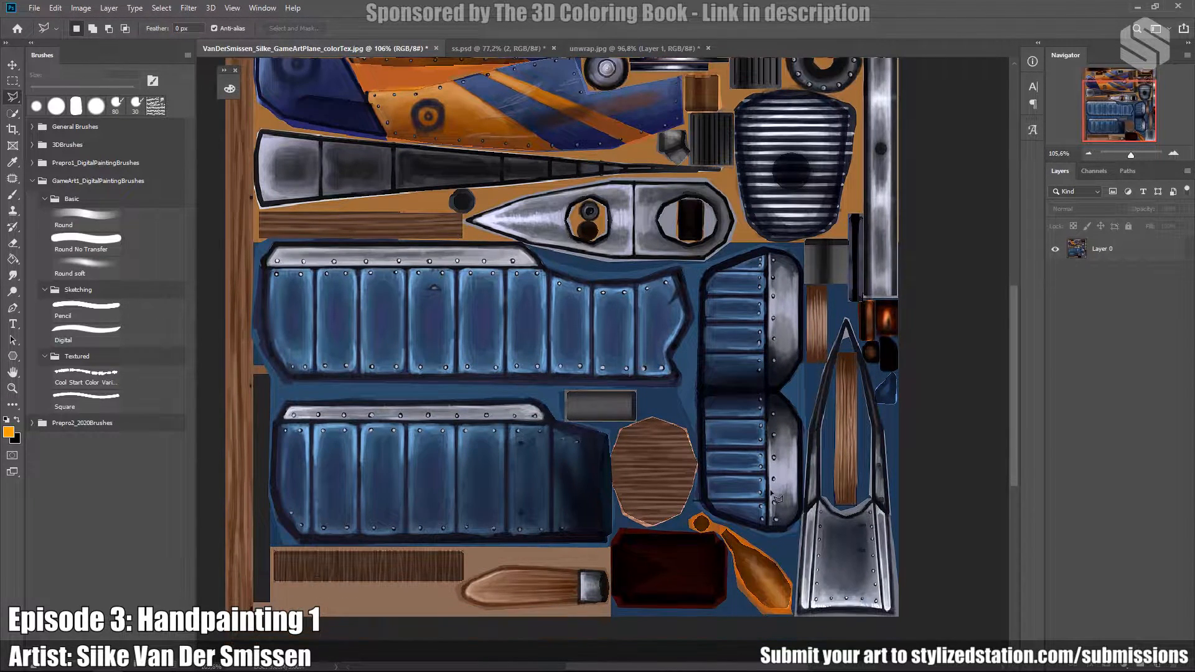
{"action": "scroll", "coordinate": [837, 535], "scroll_direction": "up", "scroll_amount": 1, "text": "alt"}
{"action": "scroll", "coordinate": [820, 503], "scroll_direction": "down", "scroll_amount": 2}
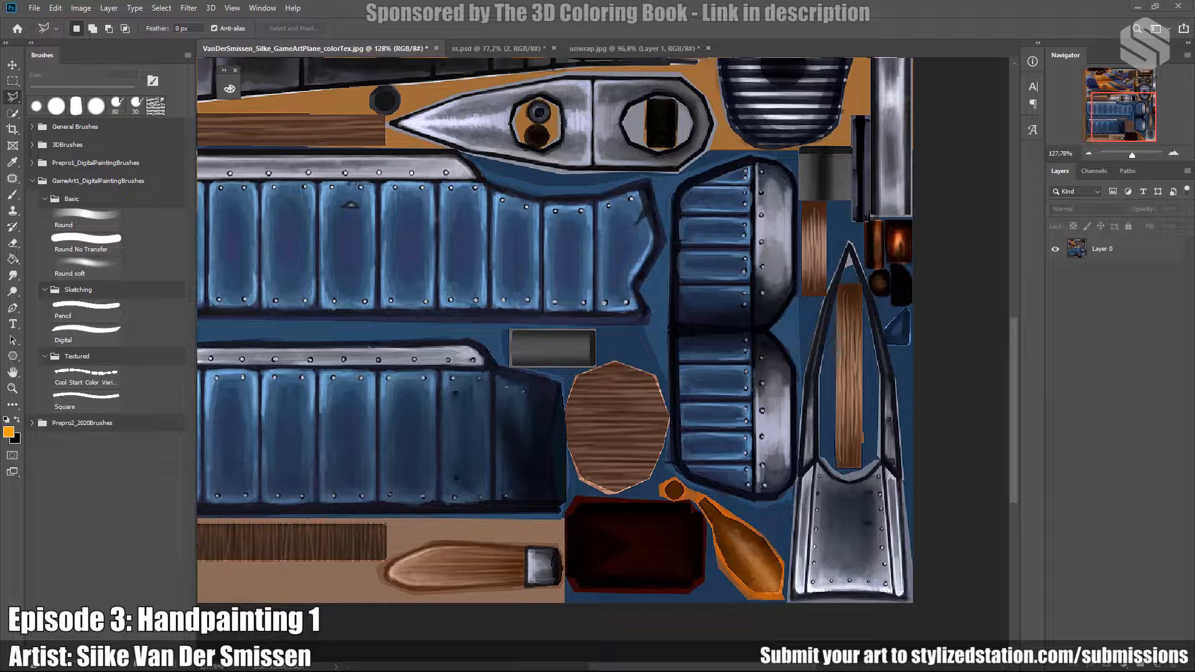
Bring up the reference photo of the real biplane, study its engine, fuselage and propeller, and move it away again.
{"action": "left_click_drag", "start_coordinate": [1194, 305], "coordinate": [481, 194]}
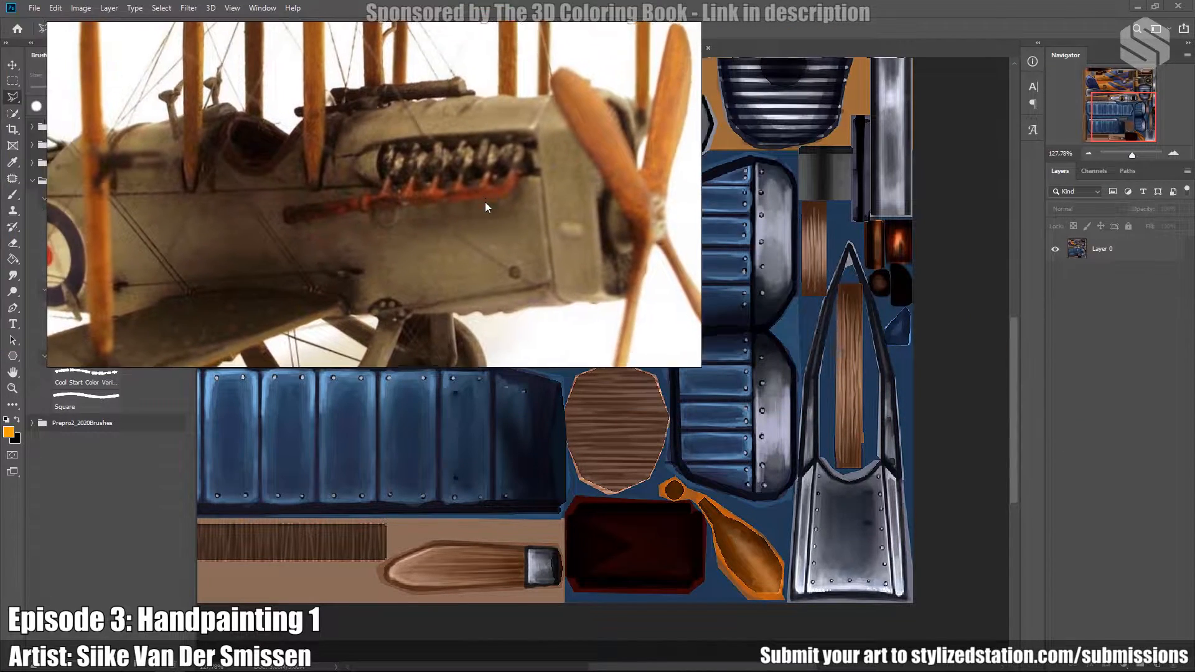
{"action": "right_click_drag", "start_coordinate": [482, 195], "coordinate": [498, 219]}
{"action": "scroll", "coordinate": [404, 168], "scroll_direction": "down", "scroll_amount": 4}
{"action": "scroll", "coordinate": [408, 174], "scroll_direction": "up", "scroll_amount": 3}
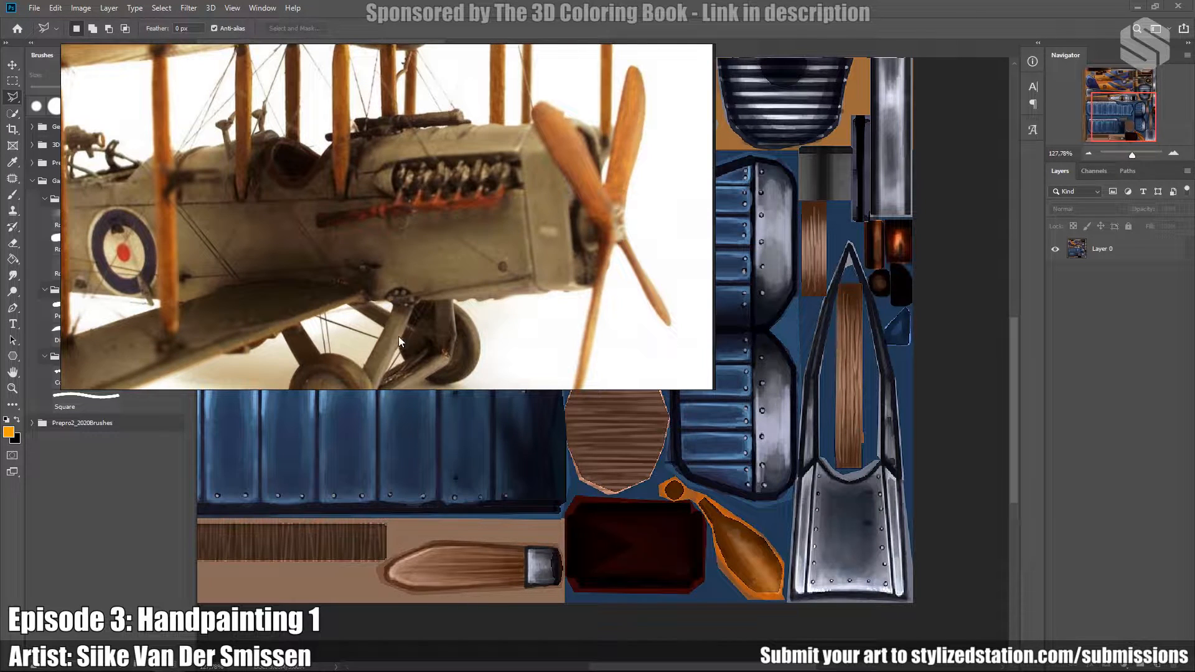
{"action": "scroll", "coordinate": [521, 180], "scroll_direction": "down", "scroll_amount": 3}
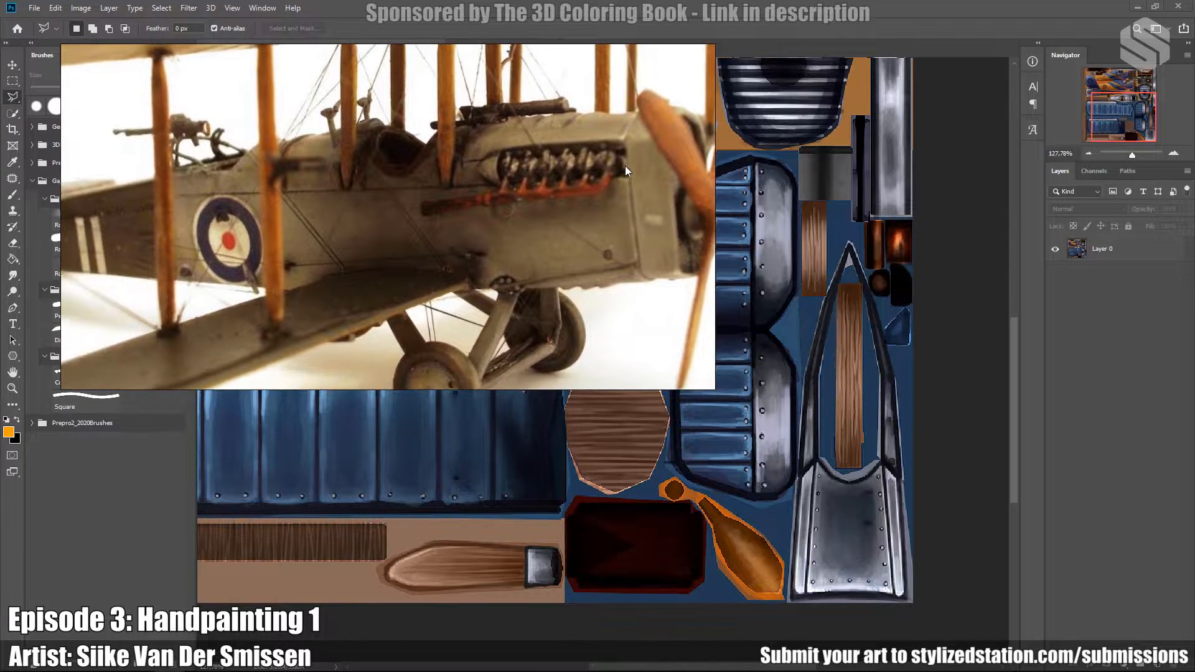
{"action": "scroll", "coordinate": [539, 223], "scroll_direction": "down", "scroll_amount": 3}
{"action": "scroll", "coordinate": [571, 249], "scroll_direction": "up", "scroll_amount": 4}
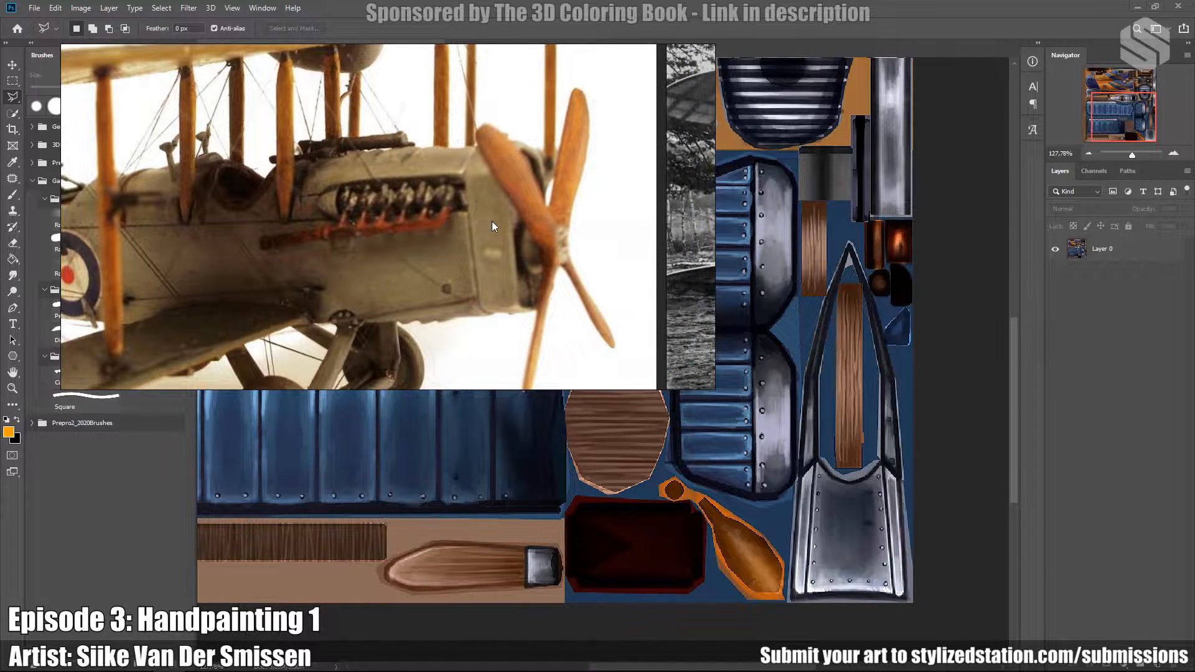
{"action": "scroll", "coordinate": [494, 207], "scroll_direction": "up", "scroll_amount": 3}
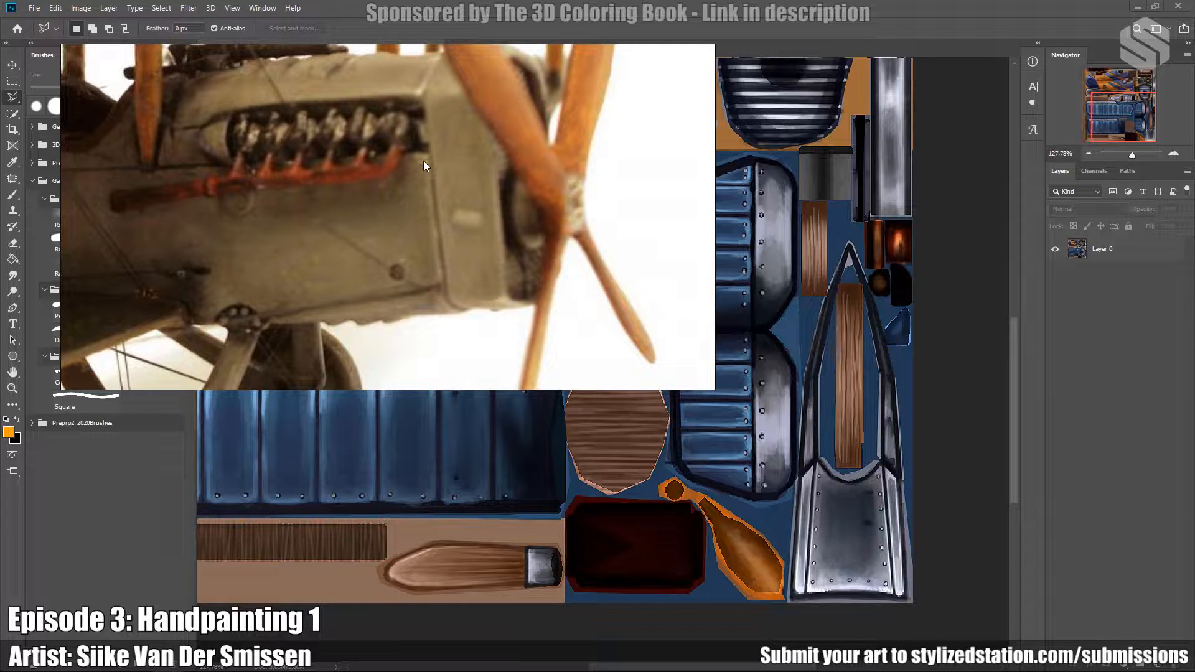
{"action": "middle_click_drag", "start_coordinate": [432, 205], "coordinate": [424, 286]}
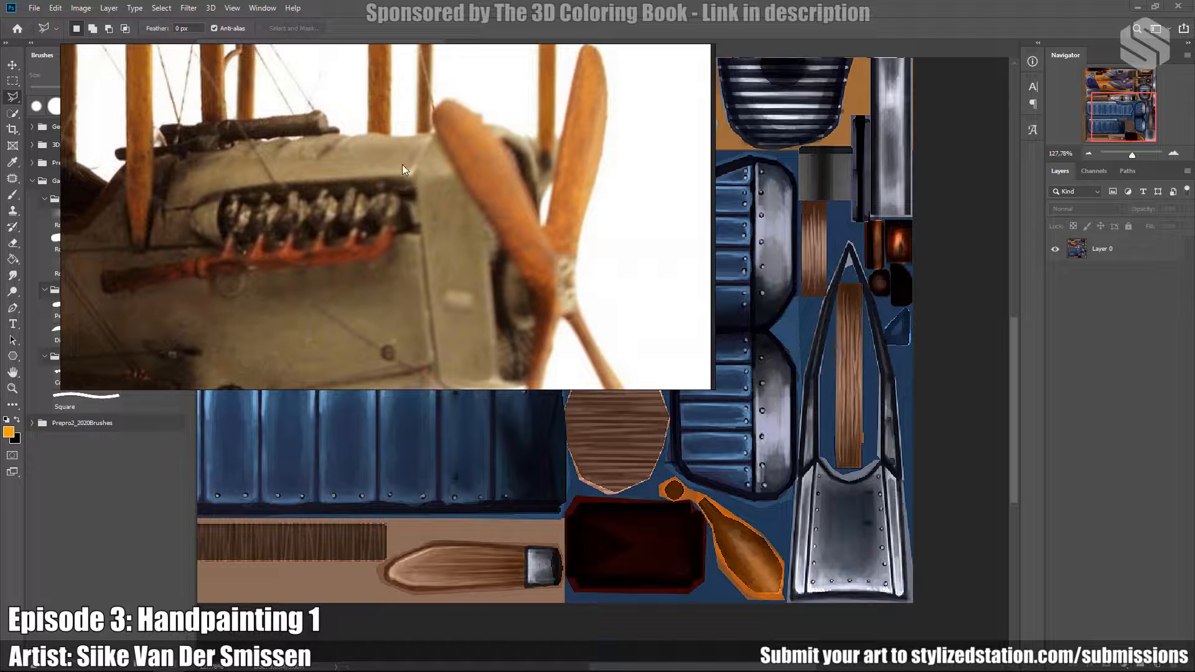
{"action": "right_click_drag", "start_coordinate": [341, 219], "coordinate": [1194, 78]}
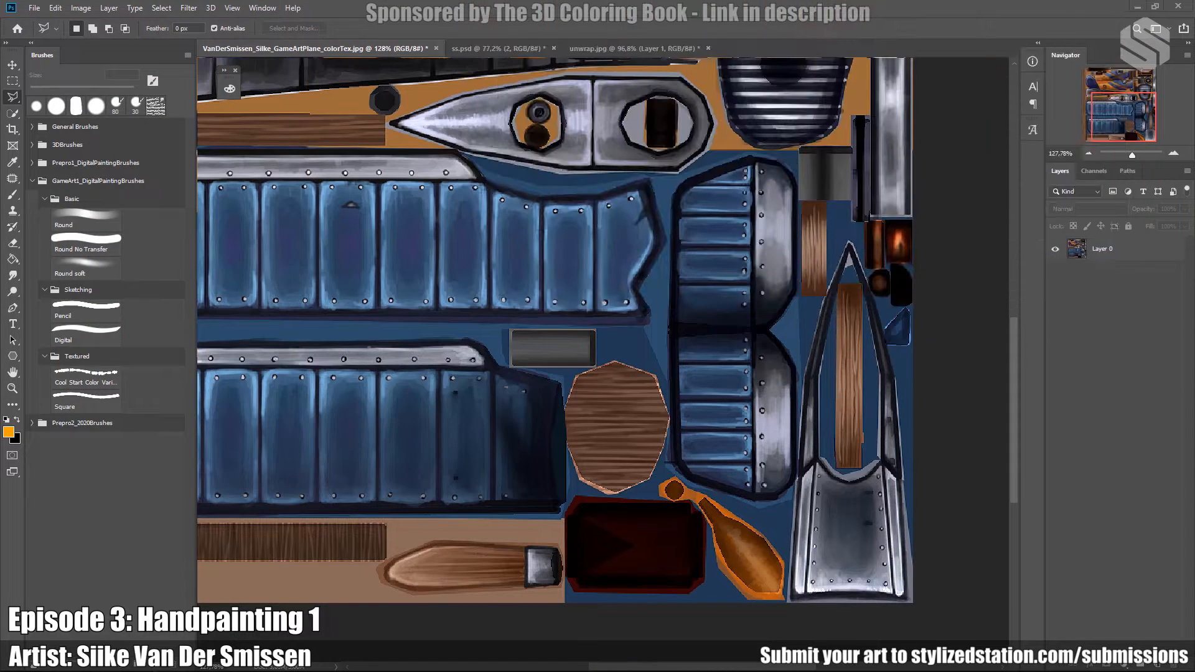
Look over the complete hand-painted texture sheet, both as a whole and at closer range.
{"action": "scroll", "coordinate": [552, 274], "scroll_direction": "down", "scroll_amount": 4, "text": "alt"}
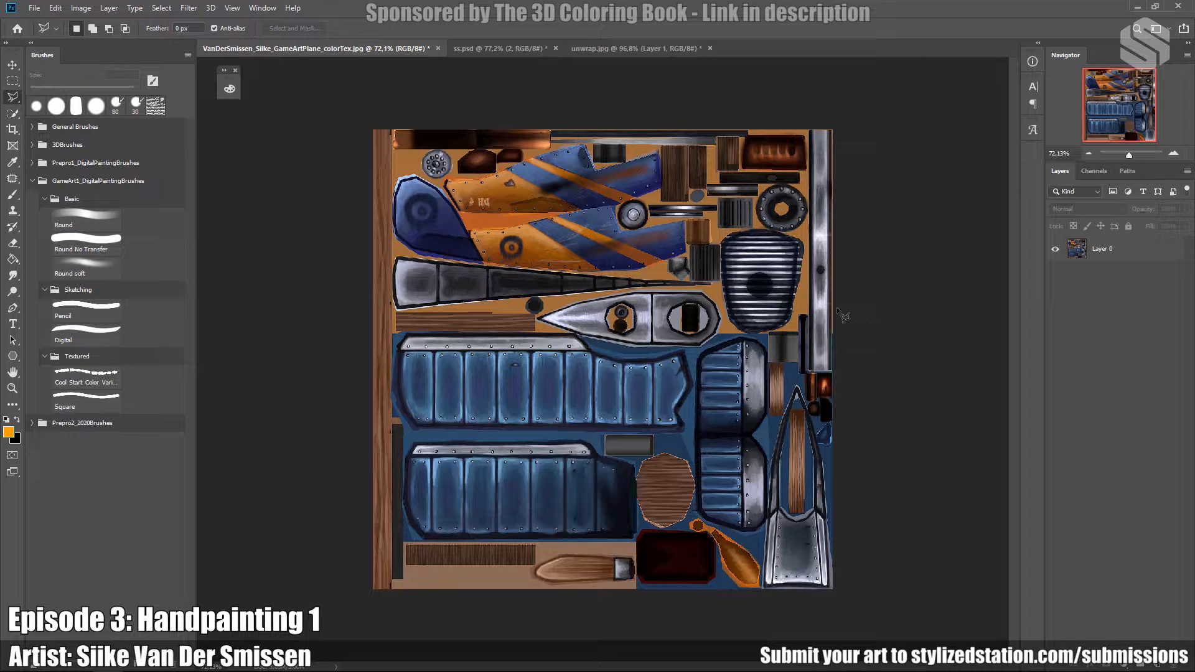
{"action": "mouse_move", "coordinate": [133, 664]}
{"action": "scroll", "coordinate": [453, 501], "scroll_direction": "up", "scroll_amount": 4, "text": "alt"}
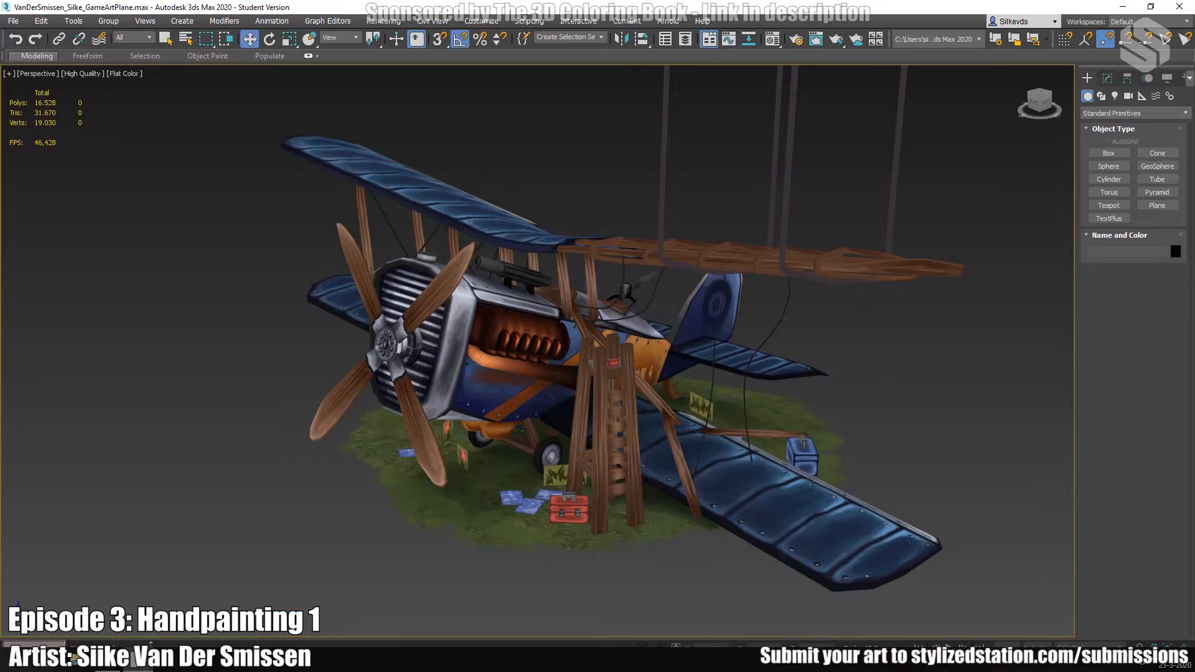
In 3ds Max, examine the painted upper wing in Top view and the whole plane in Perspective view.
{"action": "key", "text": "t"}
{"action": "left_click", "coordinate": [579, 467]}
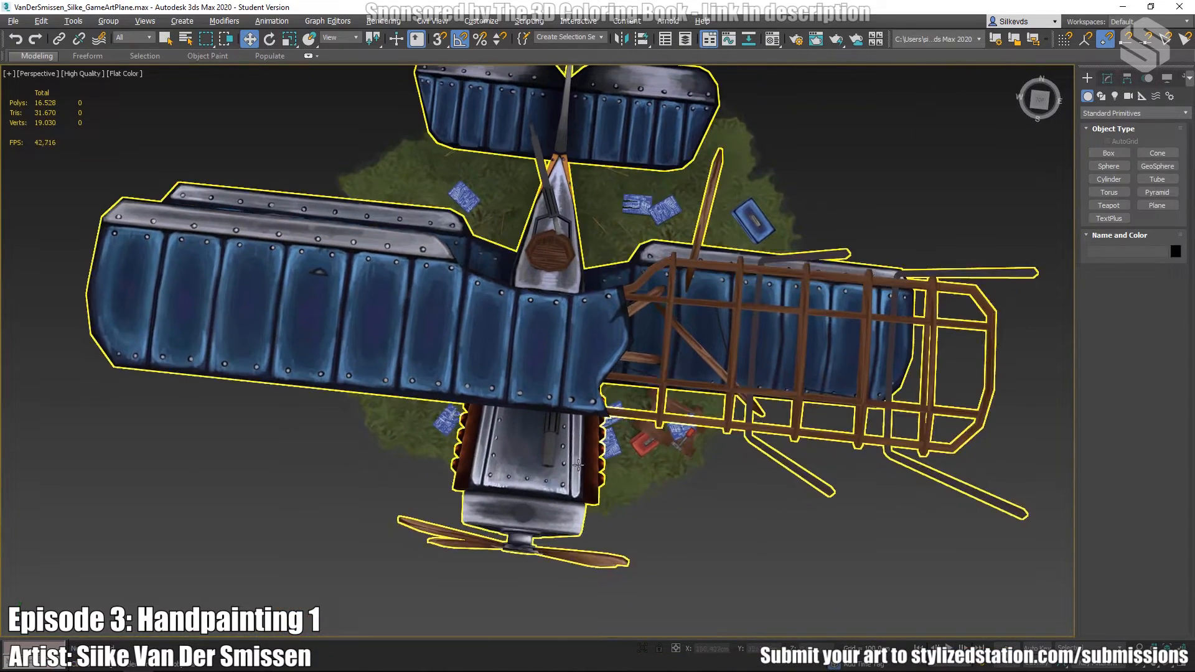
{"action": "scroll", "coordinate": [566, 384], "scroll_direction": "up", "scroll_amount": 10}
{"action": "scroll", "coordinate": [566, 384], "scroll_direction": "down", "scroll_amount": 10}
{"action": "scroll", "coordinate": [386, 240], "scroll_direction": "up", "scroll_amount": 6}
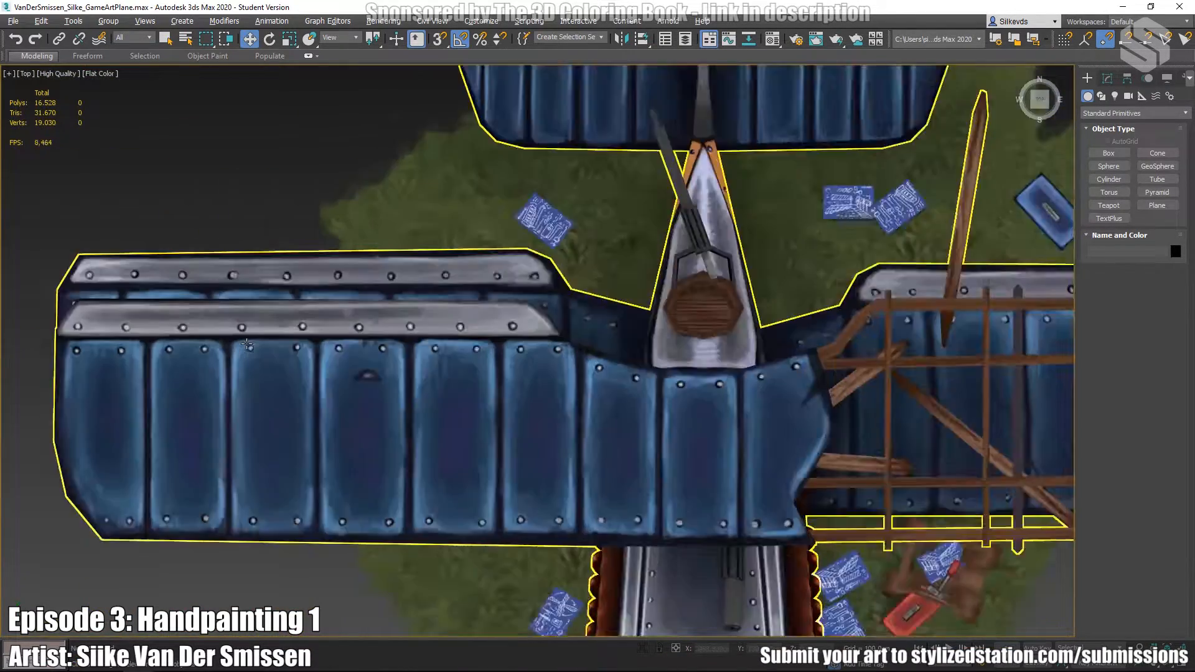
{"action": "scroll", "coordinate": [386, 241], "scroll_direction": "down", "scroll_amount": 6}
{"action": "key", "text": "p"}
{"action": "middle_click_drag", "start_coordinate": [568, 350], "coordinate": [570, 481], "text": "alt"}
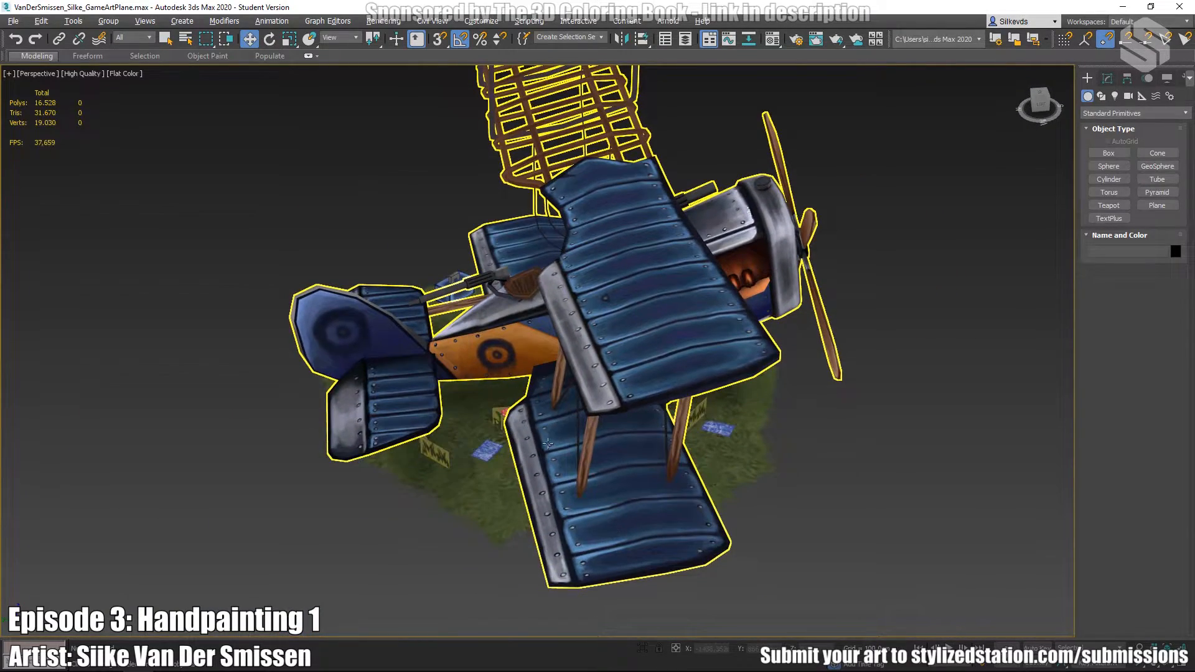
{"action": "middle_click_drag", "start_coordinate": [534, 407], "coordinate": [579, 511], "text": "alt"}
Switch to Photoshop and compare the painted wing and body pieces across the entire colour texture.
{"action": "mouse_move", "coordinate": [120, 666]}
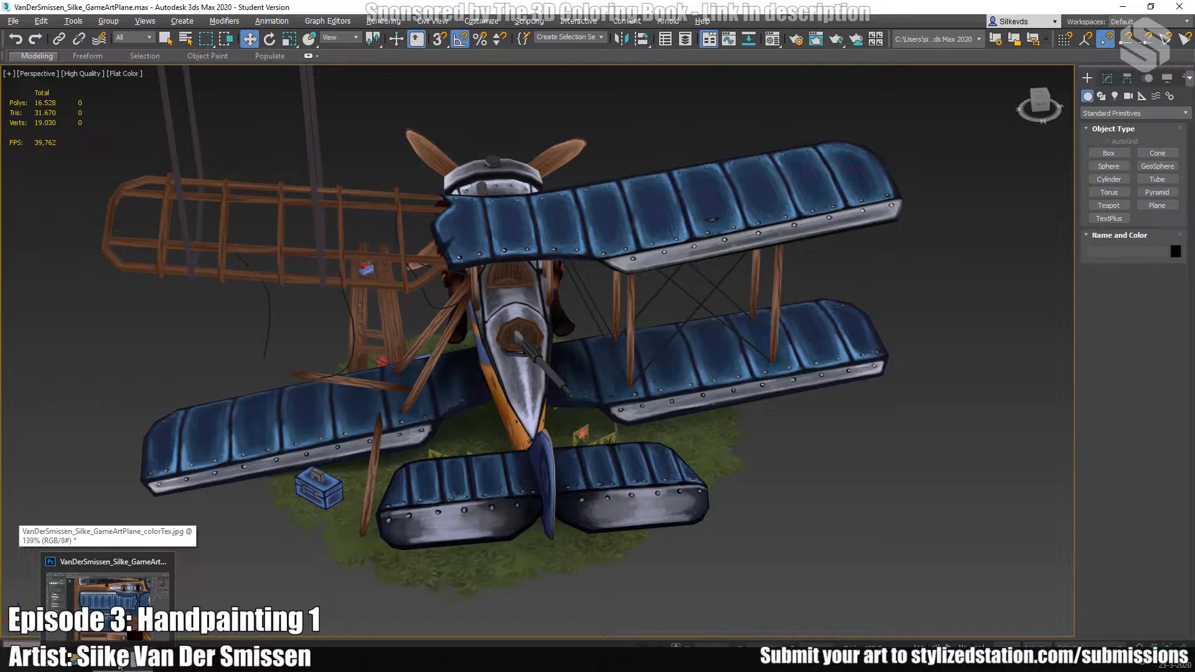
{"action": "left_click", "coordinate": [119, 607]}
{"action": "scroll", "coordinate": [763, 335], "scroll_direction": "down", "scroll_amount": 4, "text": "alt"}
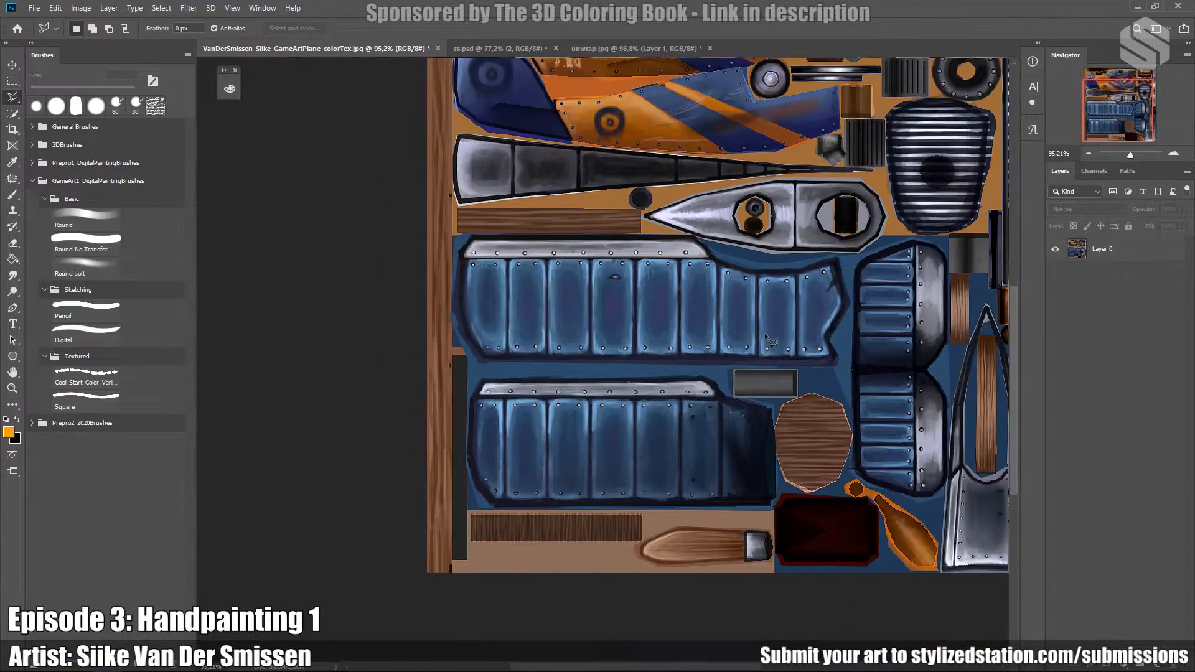
{"action": "scroll", "coordinate": [765, 332], "scroll_direction": "down", "scroll_amount": 2, "text": "alt"}
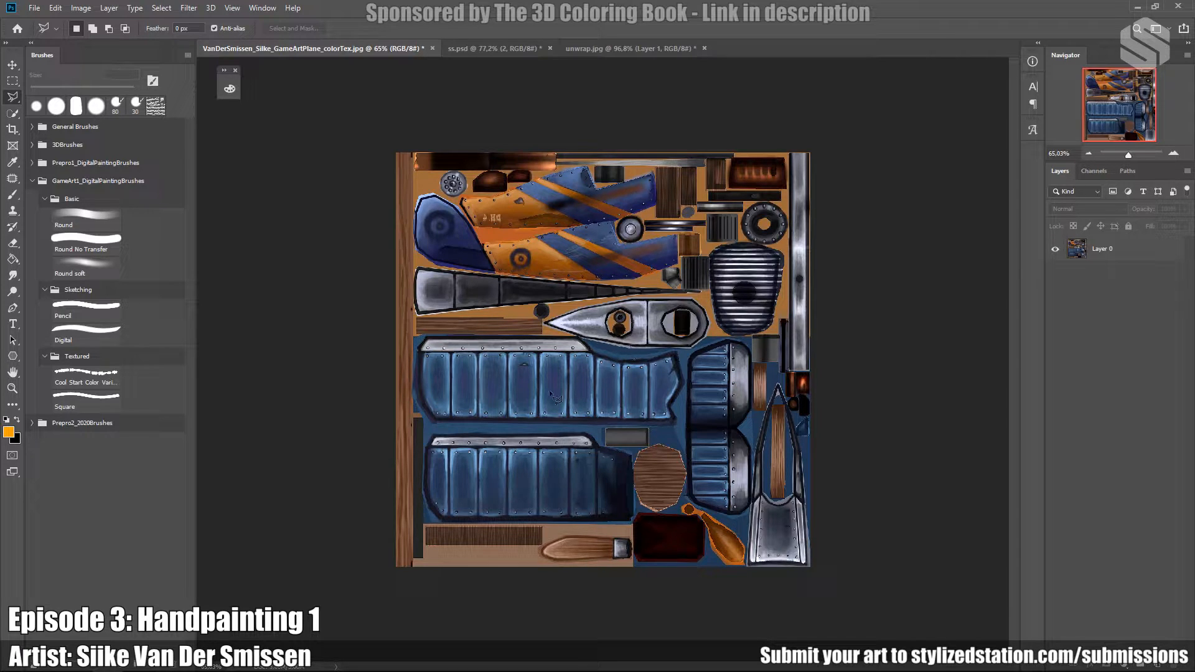
{"action": "scroll", "coordinate": [781, 548], "scroll_direction": "up", "scroll_amount": 1, "text": "alt"}
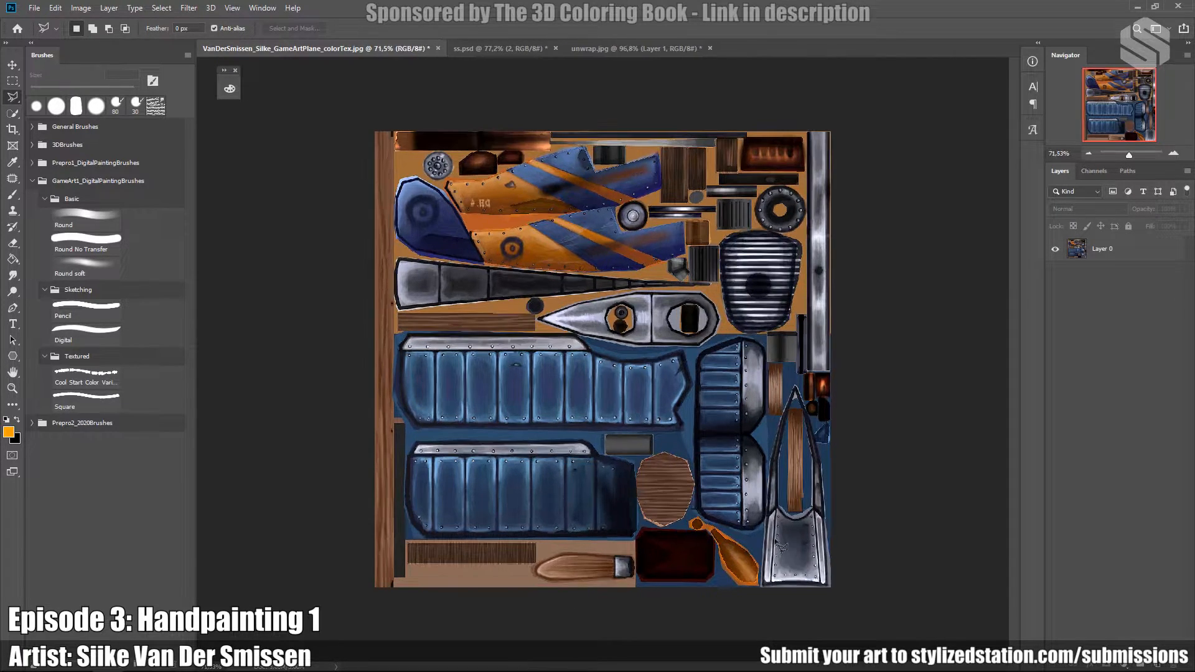
Switch to 3ds Max and examine the painted nose panel, cockpit and wing surfaces from above.
{"action": "left_click", "coordinate": [139, 670]}
{"action": "middle_click_drag", "start_coordinate": [579, 405], "coordinate": [470, 428], "text": "alt"}
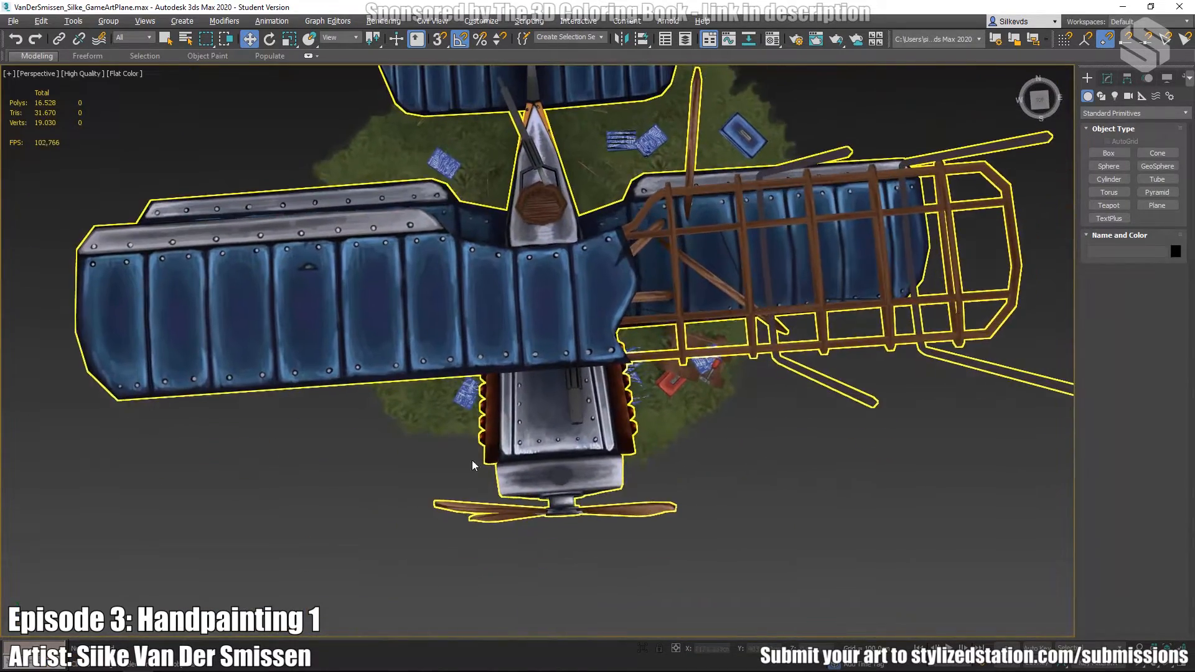
{"action": "scroll", "coordinate": [470, 428], "scroll_direction": "up", "scroll_amount": 5}
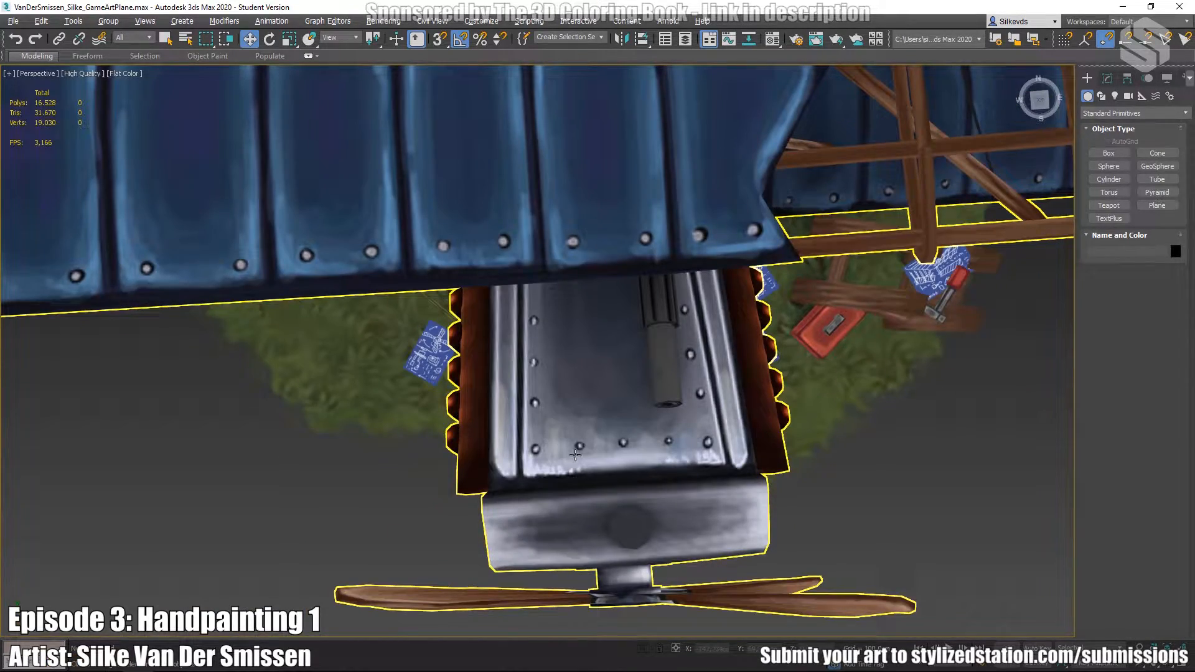
{"action": "middle_click_drag", "start_coordinate": [707, 386], "coordinate": [847, 470], "text": "alt"}
{"action": "middle_click_drag", "start_coordinate": [484, 258], "coordinate": [481, 331], "text": "alt"}
{"action": "scroll", "coordinate": [599, 291], "scroll_direction": "down", "scroll_amount": 6}
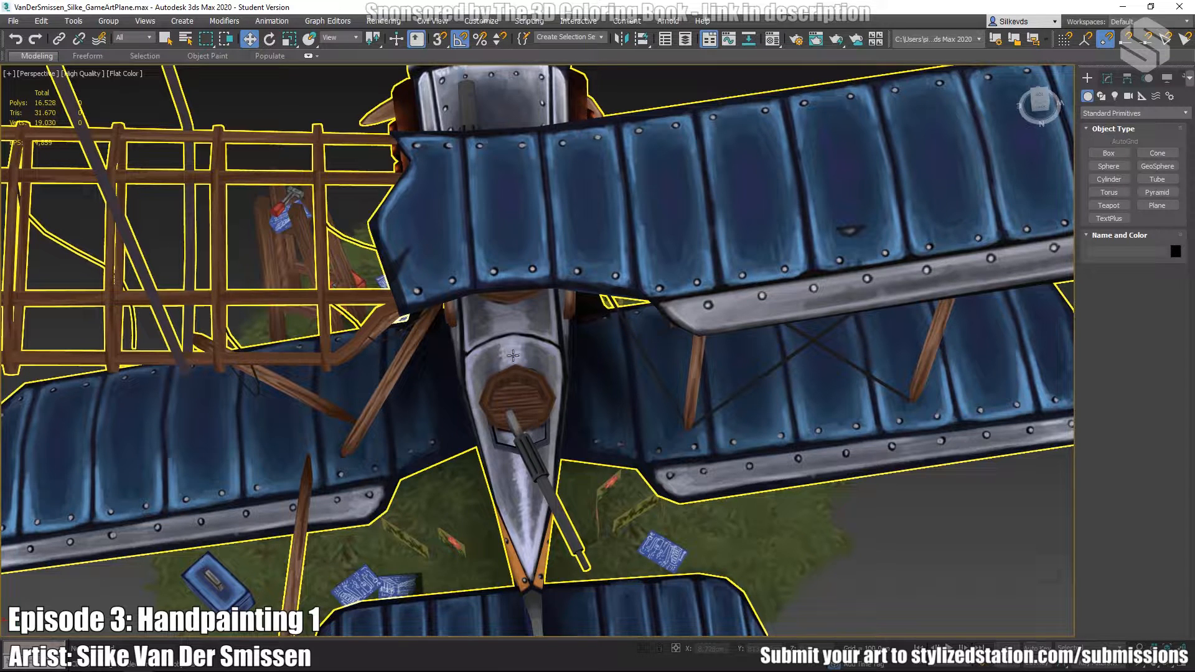
{"action": "middle_click_drag", "start_coordinate": [556, 543], "coordinate": [513, 266], "text": "alt"}
{"action": "scroll", "coordinate": [563, 550], "scroll_direction": "down", "scroll_amount": 3}
{"action": "scroll", "coordinate": [513, 266], "scroll_direction": "up", "scroll_amount": 3}
{"action": "middle_click_drag", "start_coordinate": [637, 411], "coordinate": [606, 350]}
{"action": "scroll", "coordinate": [807, 431], "scroll_direction": "down", "scroll_amount": 4}
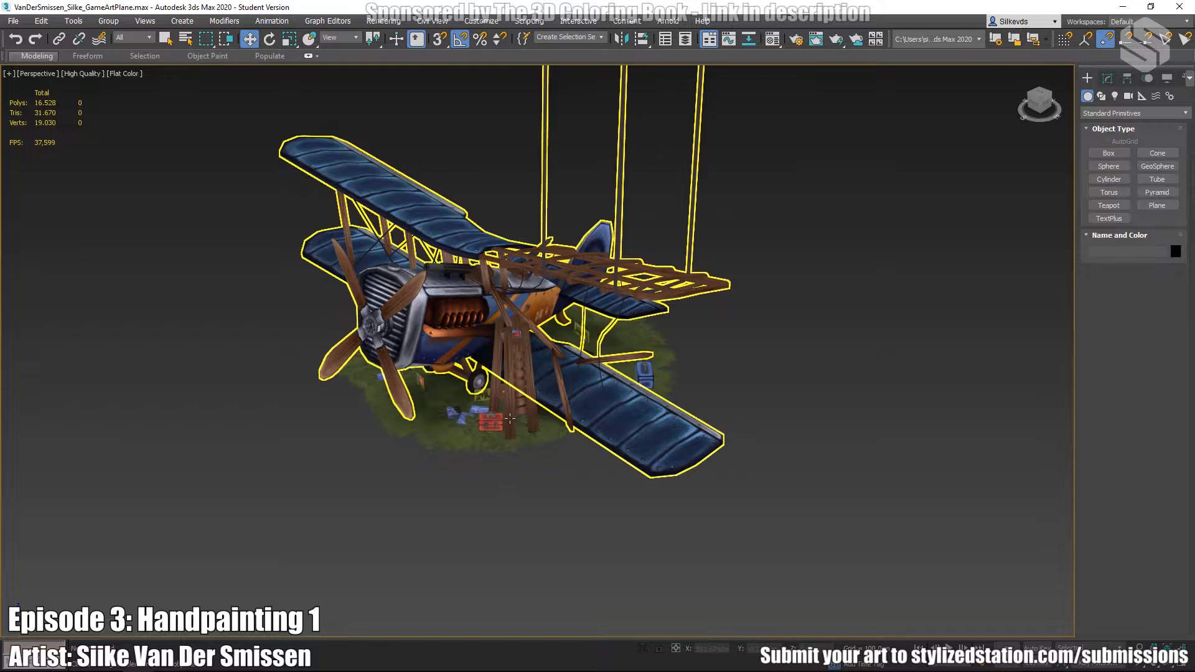
View the whole hand-painted plane from the front, above and side to check its shading.
{"action": "middle_click_drag", "start_coordinate": [495, 368], "coordinate": [627, 406], "text": "alt"}
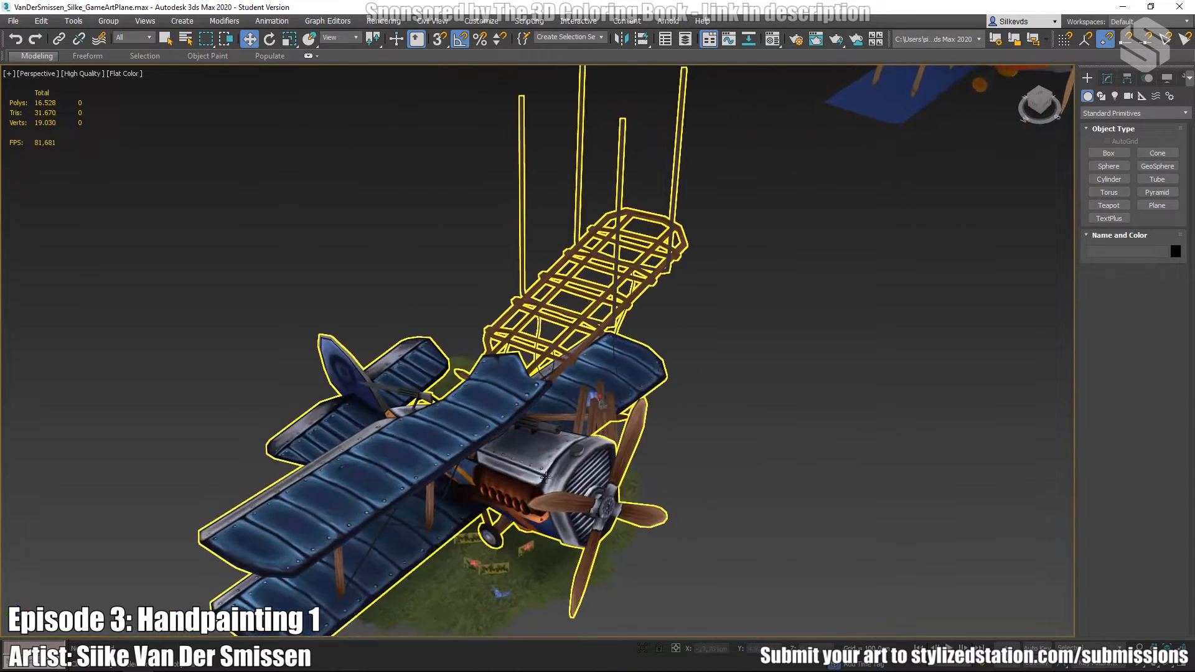
{"action": "scroll", "coordinate": [553, 480], "scroll_direction": "up", "scroll_amount": 3}
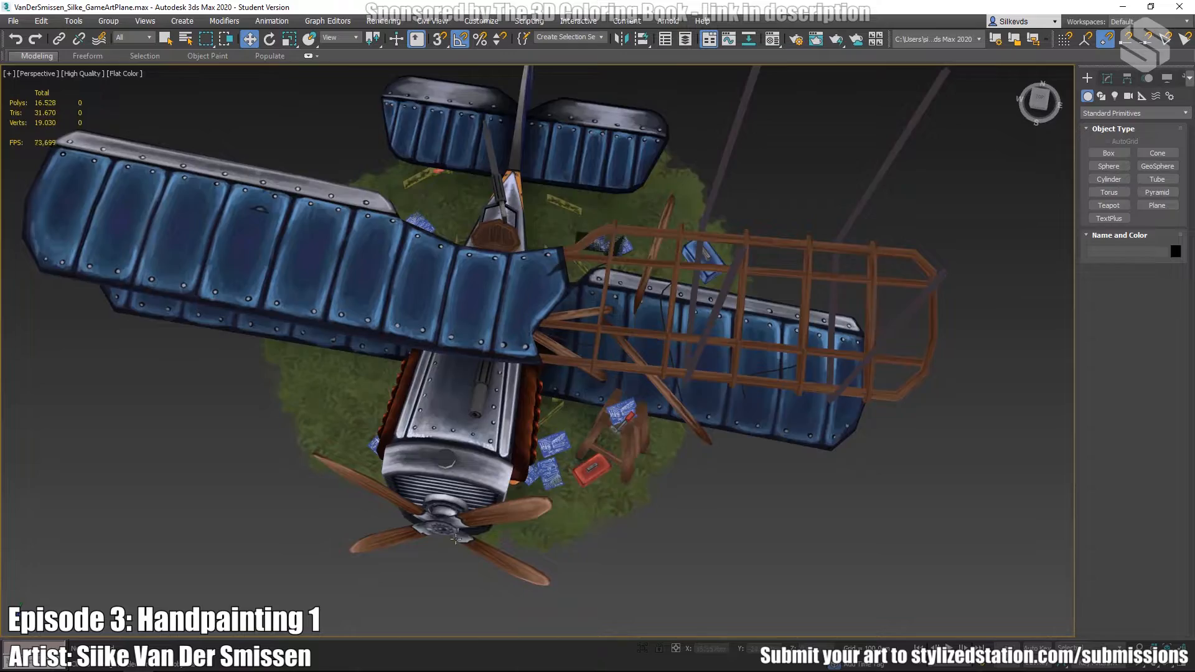
{"action": "scroll", "coordinate": [455, 539], "scroll_direction": "up", "scroll_amount": 3}
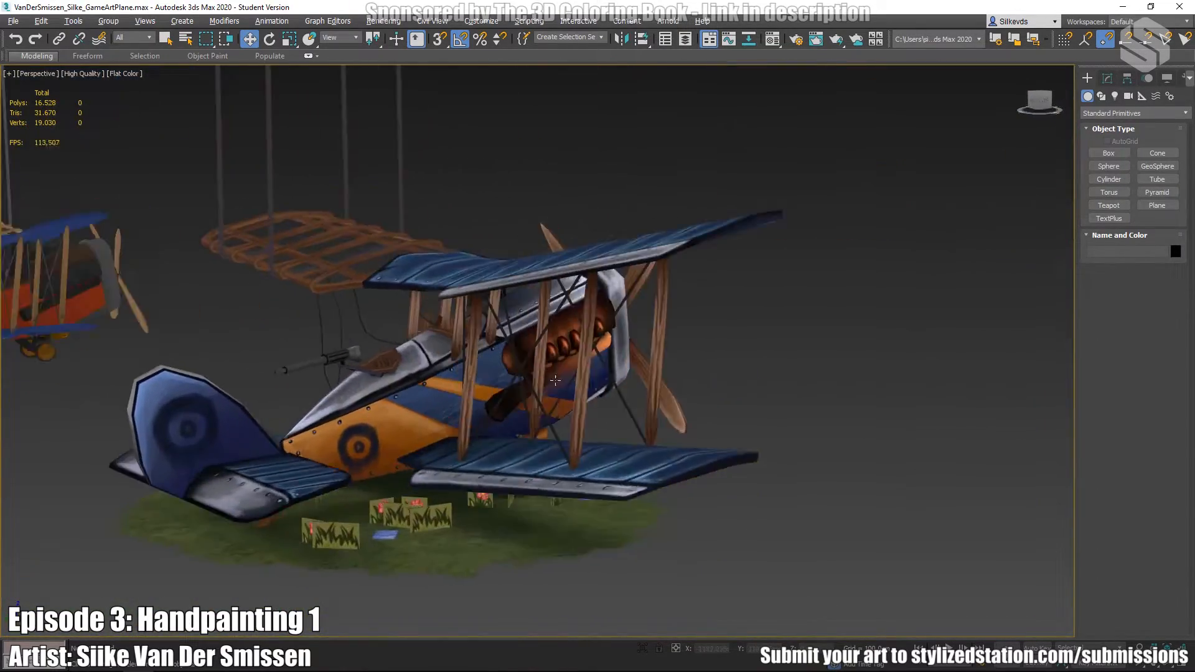
{"action": "middle_click_drag", "start_coordinate": [556, 380], "coordinate": [250, 425], "text": "alt"}
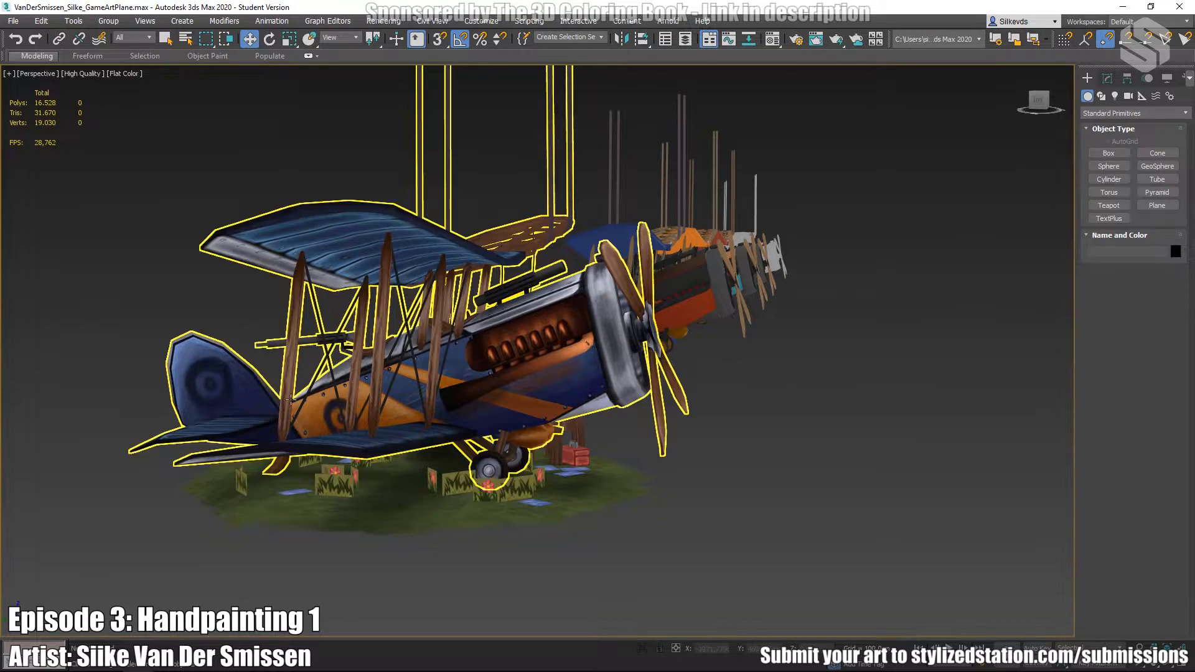
Bring the flat-coloured blue and red plane into view beside the painted one and select it.
{"action": "middle_click_drag", "start_coordinate": [557, 411], "coordinate": [926, 515]}
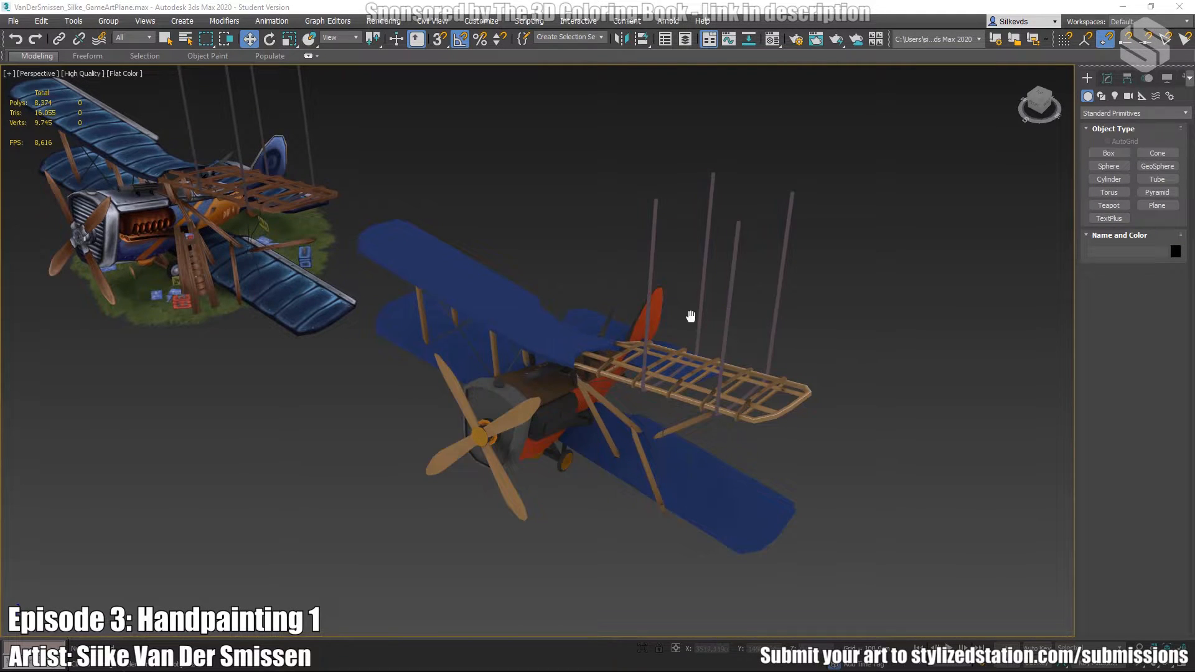
{"action": "middle_click_drag", "start_coordinate": [689, 315], "coordinate": [710, 331], "text": "alt"}
{"action": "left_click", "coordinate": [629, 369]}
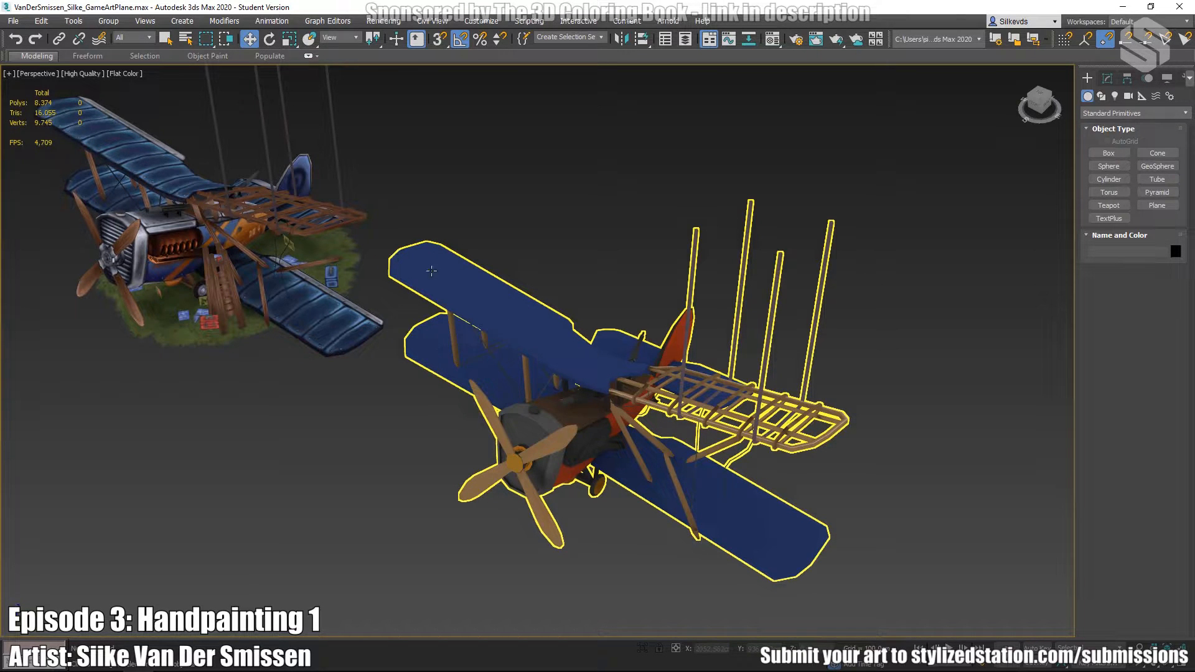
Switch to Photoshop and hide the wireframe layer, Layer 0, in ss.psd.
{"action": "left_click", "coordinate": [1123, 7]}
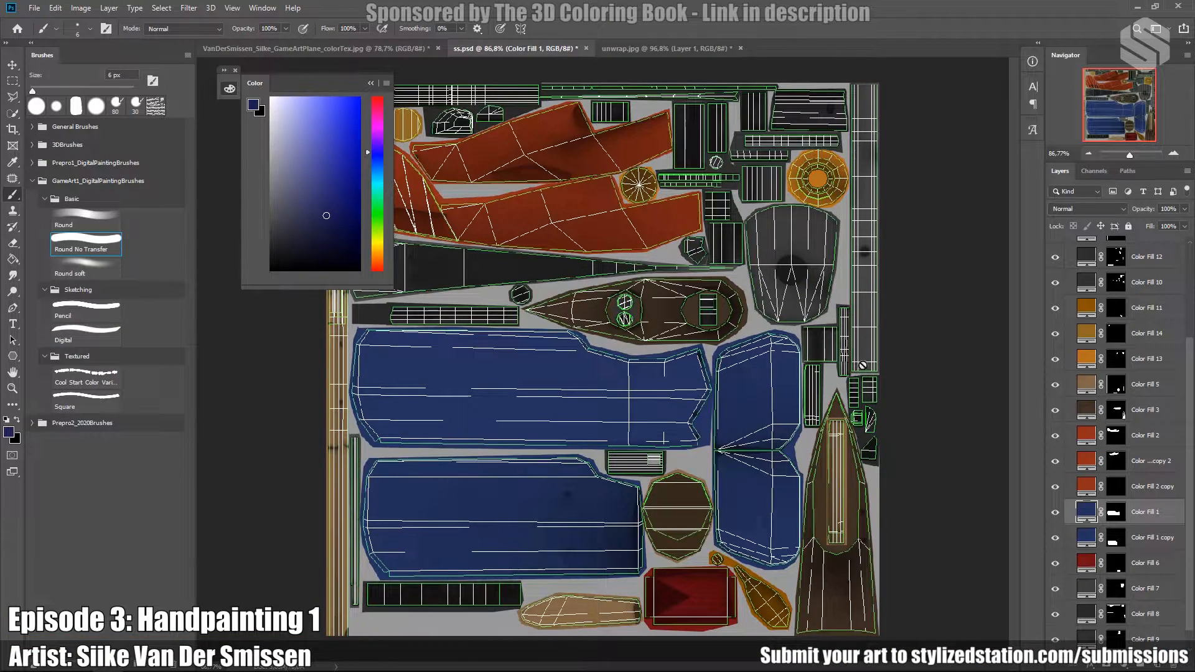
{"action": "scroll", "coordinate": [1137, 508], "scroll_direction": "up", "scroll_amount": 5}
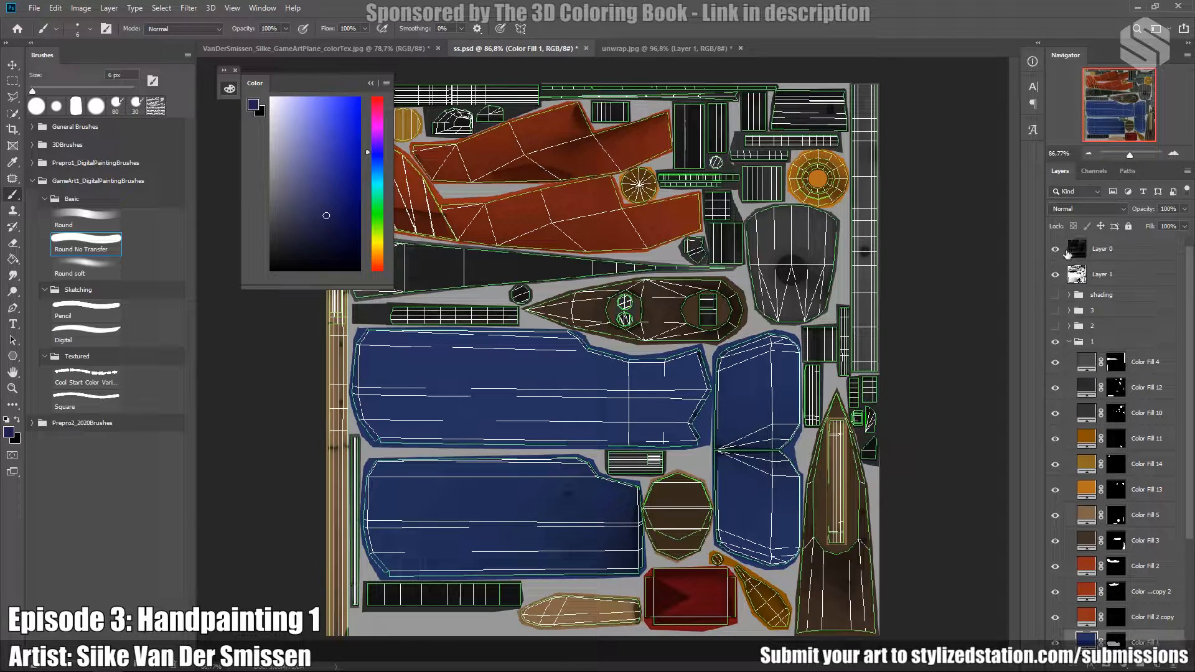
{"action": "left_click", "coordinate": [1056, 250]}
{"action": "left_click", "coordinate": [1056, 250]}
{"action": "left_click", "coordinate": [1056, 249]}
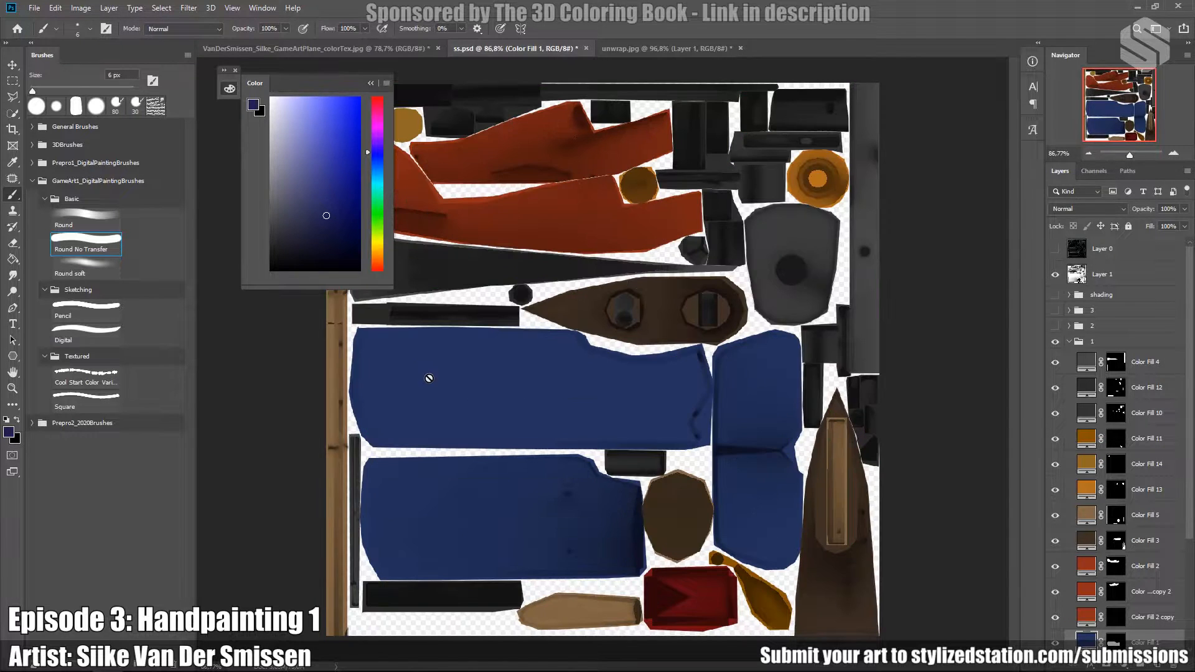
Show the wireframe layer, Layer 0, and add a new layer directly above Color Fill 1.
{"action": "left_click", "coordinate": [1057, 251]}
{"action": "scroll", "coordinate": [1137, 519], "scroll_direction": "down", "scroll_amount": 5}
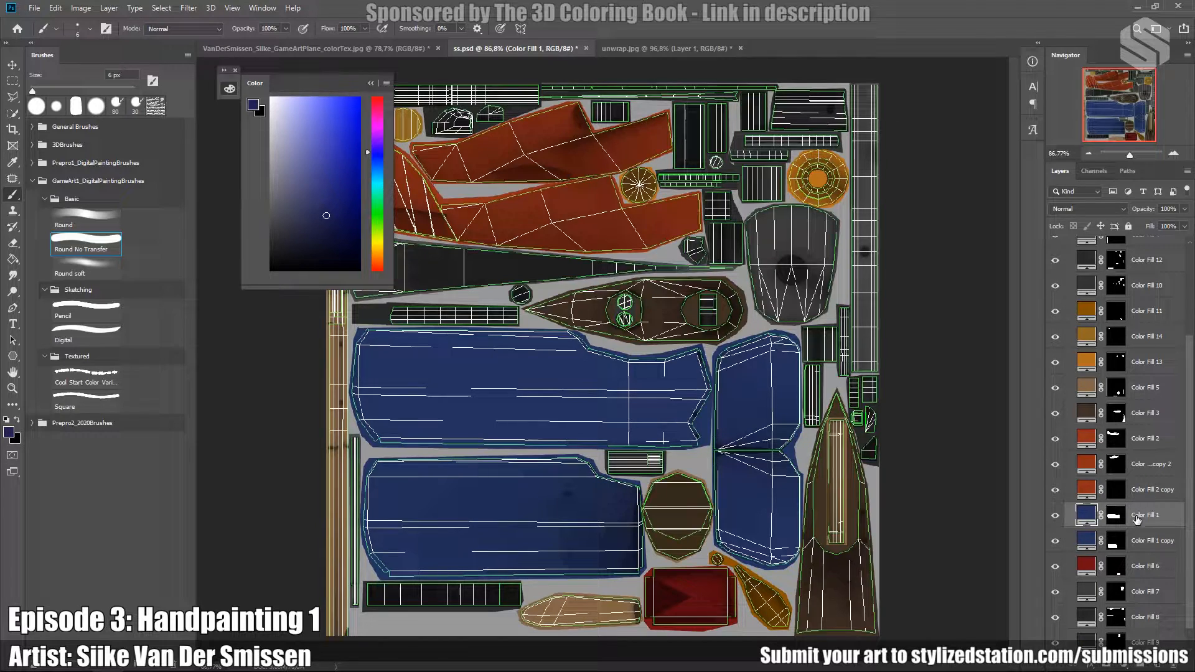
{"action": "left_click", "coordinate": [1159, 666]}
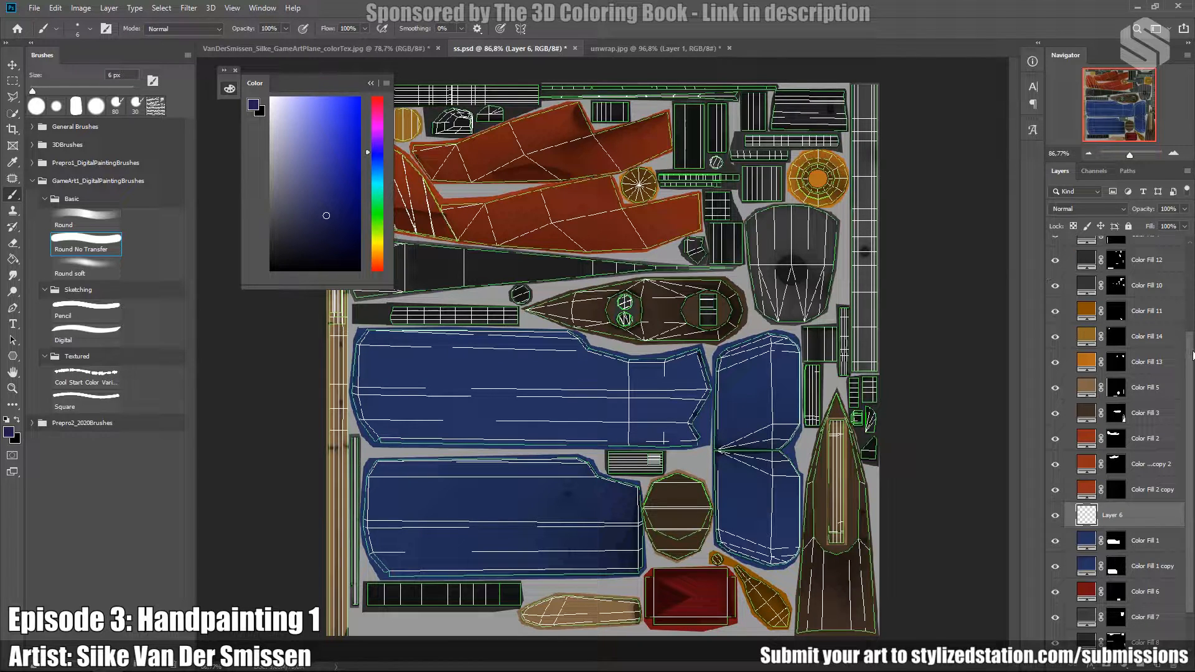
Sample the wing's flat blue with Layer 1 hidden, show Layer 1 again, and shift the foreground to a darker, more purple blue.
{"action": "scroll", "coordinate": [1046, 273], "scroll_direction": "up", "scroll_amount": 4}
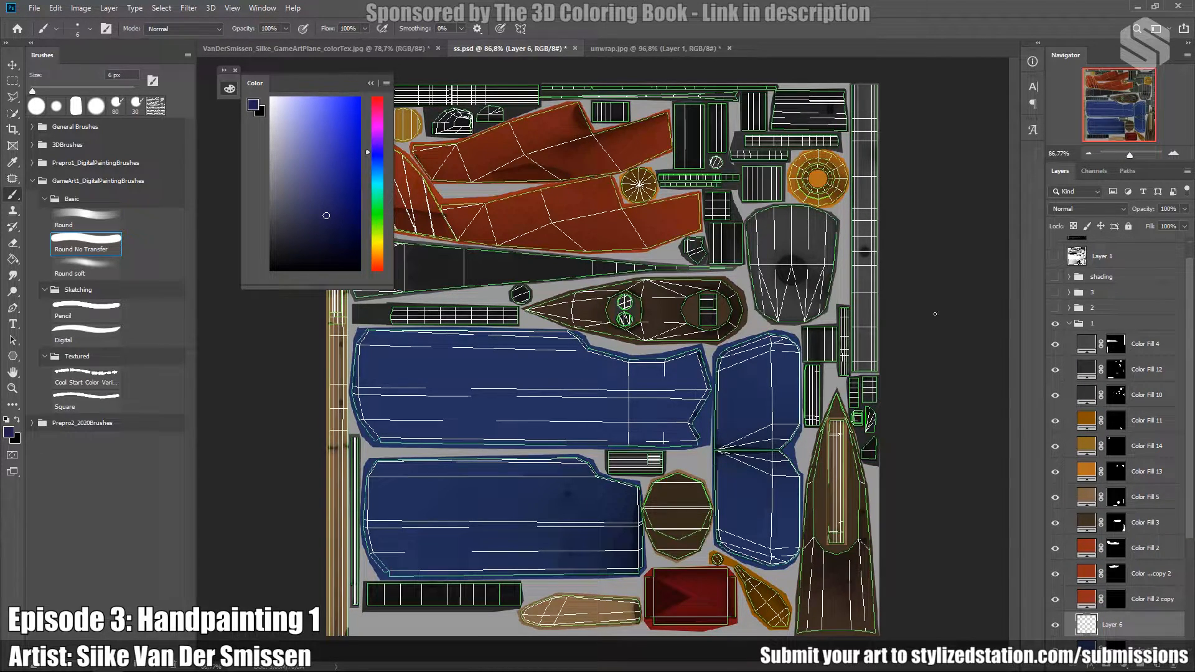
{"action": "left_click", "coordinate": [468, 366], "text": "alt"}
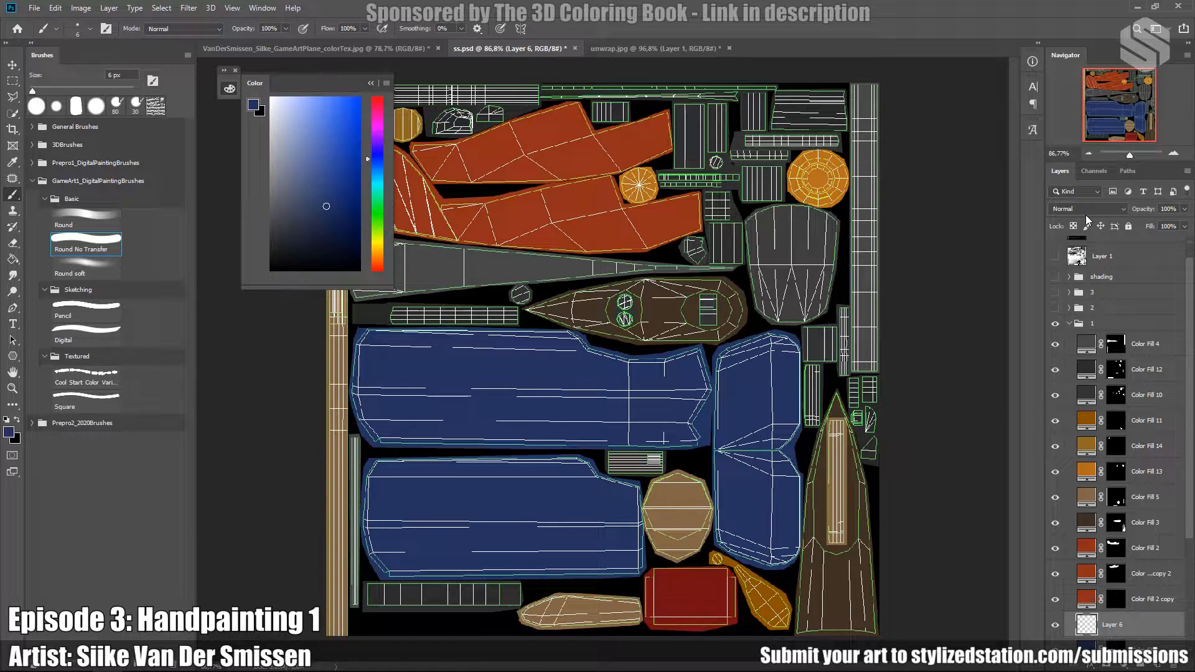
{"action": "left_click", "coordinate": [1055, 256]}
{"action": "scroll", "coordinate": [1189, 312], "scroll_direction": "down", "scroll_amount": 5}
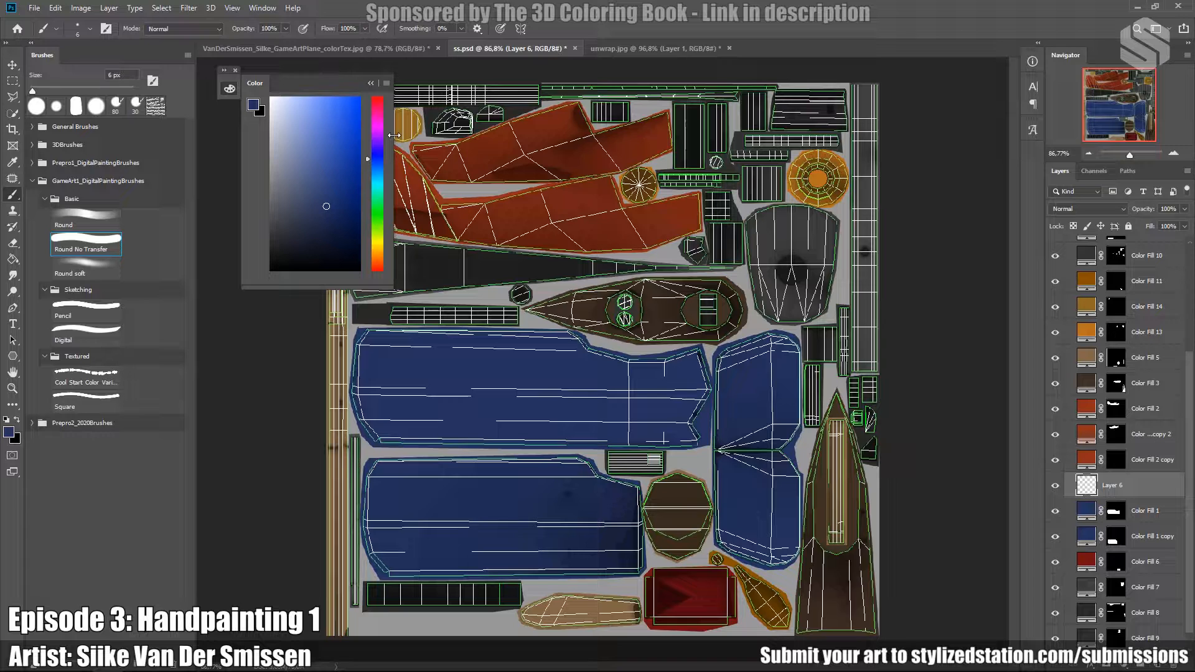
{"action": "left_click", "coordinate": [379, 149]}
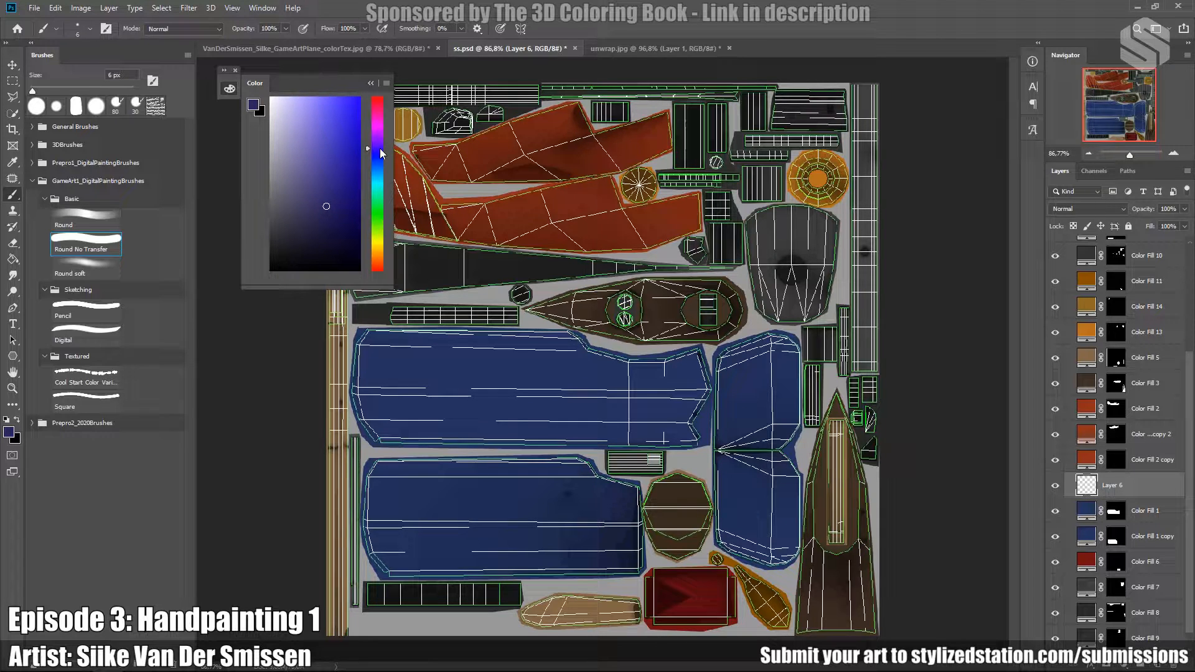
{"action": "left_click", "coordinate": [325, 225]}
Paint a dark blue border around the edge of the upper blue wing piece with a 15 px brush.
{"action": "key", "text": "bracketright"}
{"action": "key", "text": "bracketright"}
{"action": "key", "text": "bracketright"}
{"action": "mouse_move", "coordinate": [360, 334]}
{"action": "left_mouse_down"}
{"action": "mouse_move", "coordinate": [372, 329]}
{"action": "mouse_move", "coordinate": [356, 395]}
{"action": "mouse_move", "coordinate": [374, 436]}
{"action": "mouse_move", "coordinate": [366, 423]}
{"action": "left_mouse_up"}
{"action": "left_click_drag", "start_coordinate": [356, 366], "coordinate": [373, 439]}
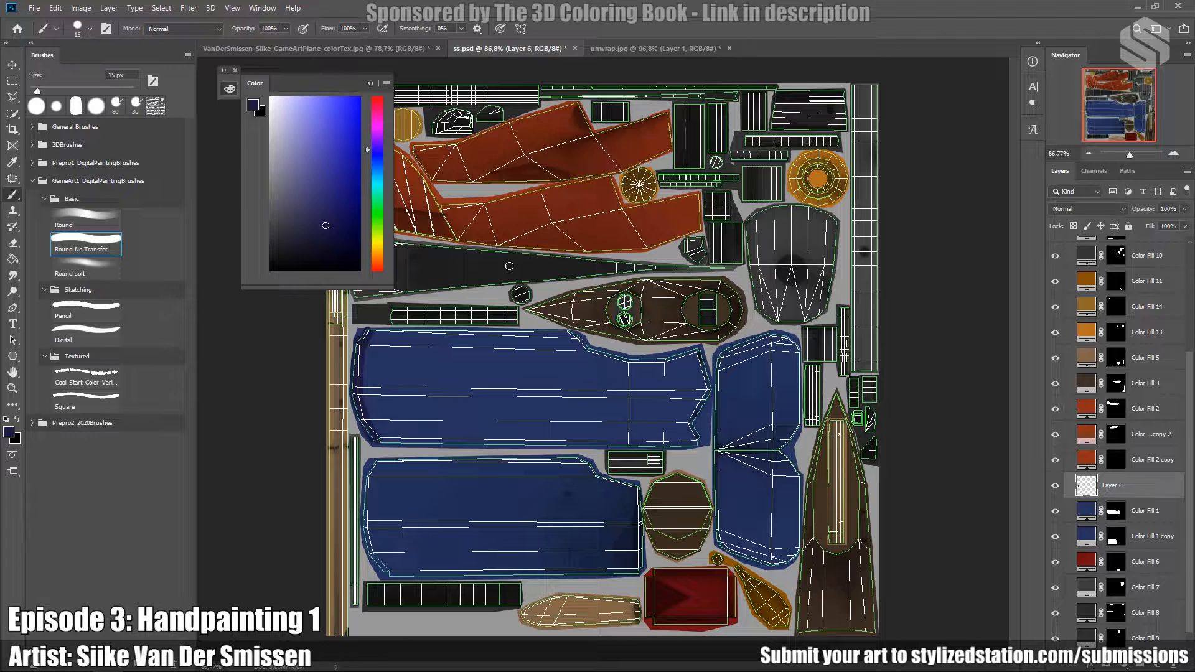
{"action": "left_click_drag", "start_coordinate": [371, 333], "coordinate": [564, 335], "text": "shift"}
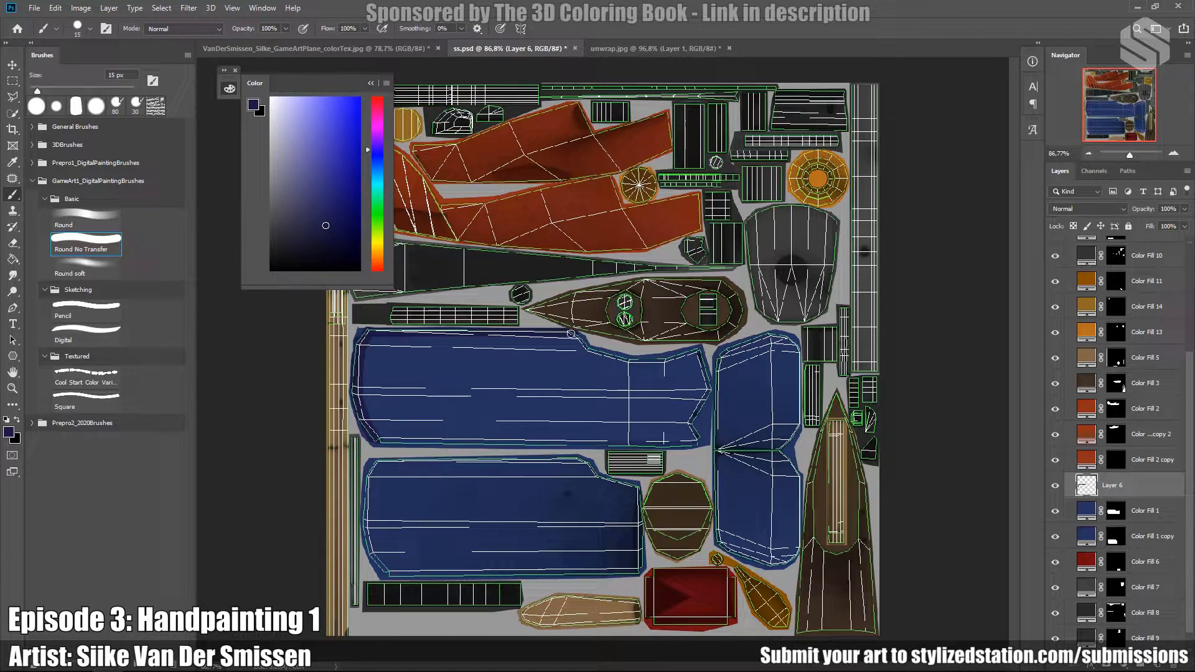
{"action": "mouse_move", "coordinate": [587, 351]}
{"action": "left_mouse_down"}
{"action": "mouse_move", "coordinate": [626, 365]}
{"action": "mouse_move", "coordinate": [711, 348]}
{"action": "mouse_move", "coordinate": [709, 387]}
{"action": "mouse_move", "coordinate": [690, 417]}
{"action": "mouse_move", "coordinate": [697, 438]}
{"action": "left_mouse_up"}
{"action": "left_click", "coordinate": [381, 437], "text": "shift"}
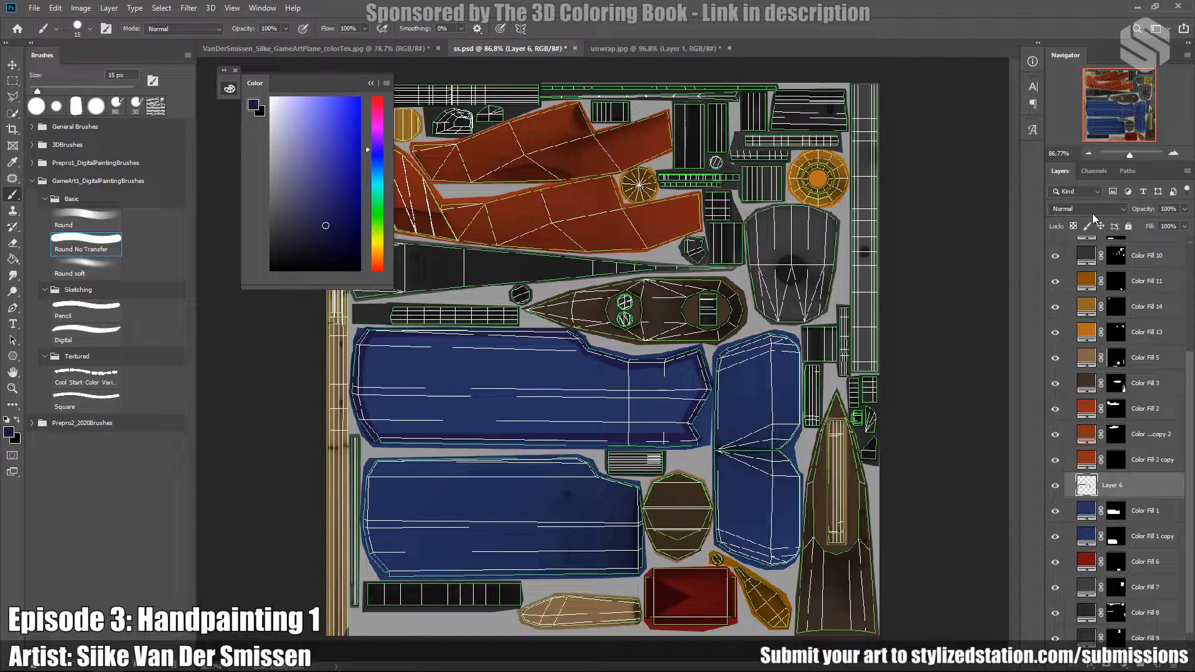
Hide the wireframe layer, Layer 0, and bring the bordered blue wing piece into closer view.
{"action": "left_click_drag", "start_coordinate": [1189, 376], "coordinate": [1189, 299]}
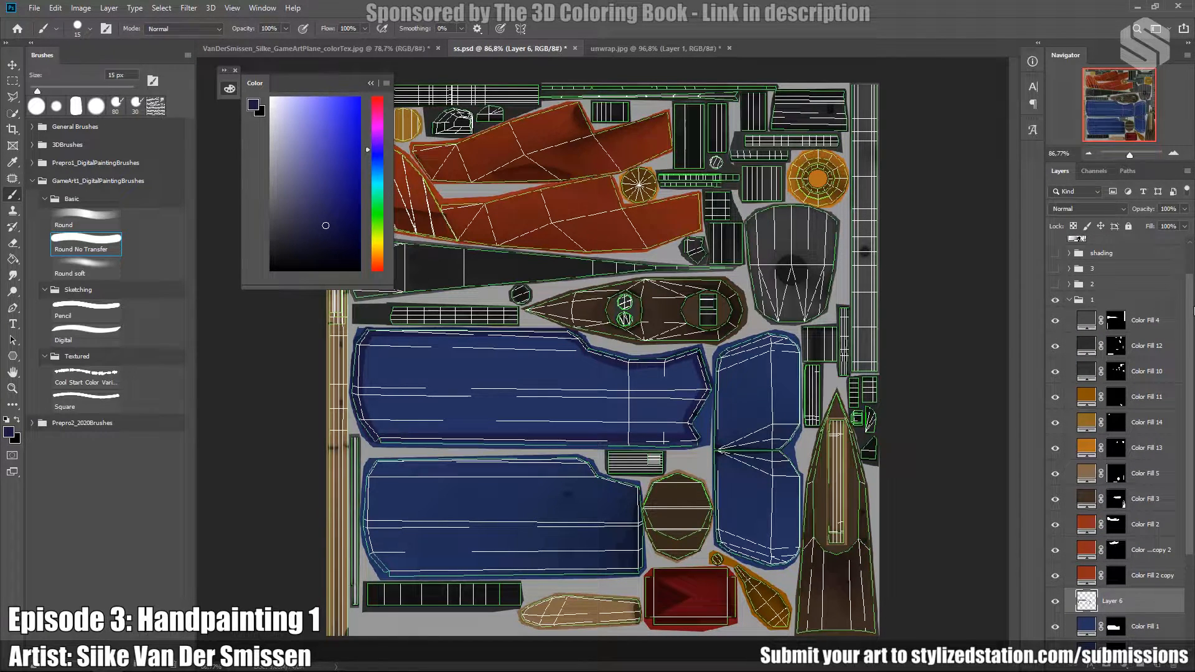
{"action": "scroll", "coordinate": [1095, 280], "scroll_direction": "up", "scroll_amount": 2}
{"action": "left_click", "coordinate": [1058, 249]}
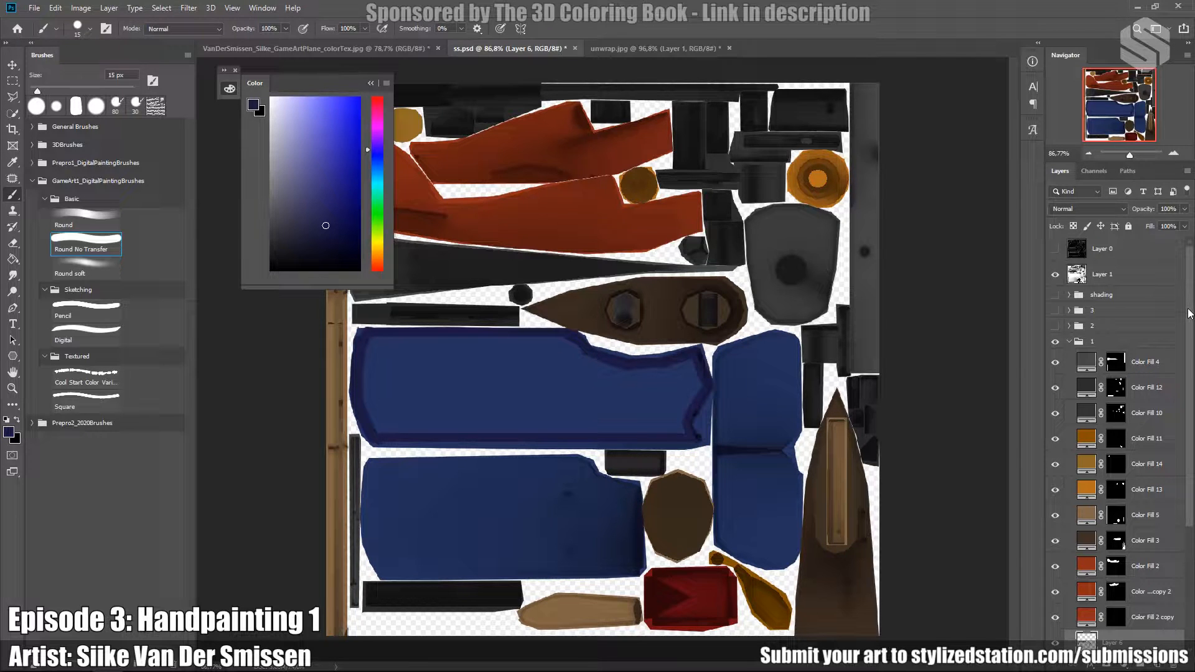
{"action": "scroll", "coordinate": [1189, 309], "scroll_direction": "down", "scroll_amount": 3}
{"action": "scroll", "coordinate": [429, 373], "scroll_direction": "up", "scroll_amount": 3, "text": "alt"}
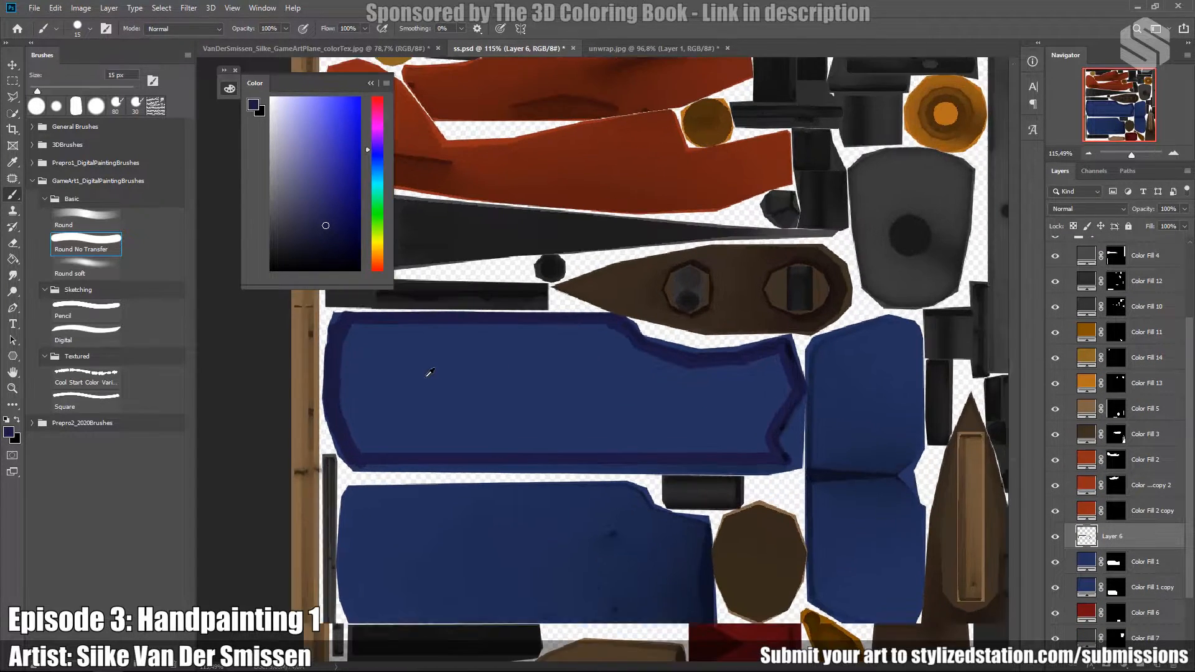
Paint nine straight dark vertical rib lines across the bordered wing piece with an 8 px brush.
{"action": "key", "text": "bracketleft"}
{"action": "key", "text": "bracketleft"}
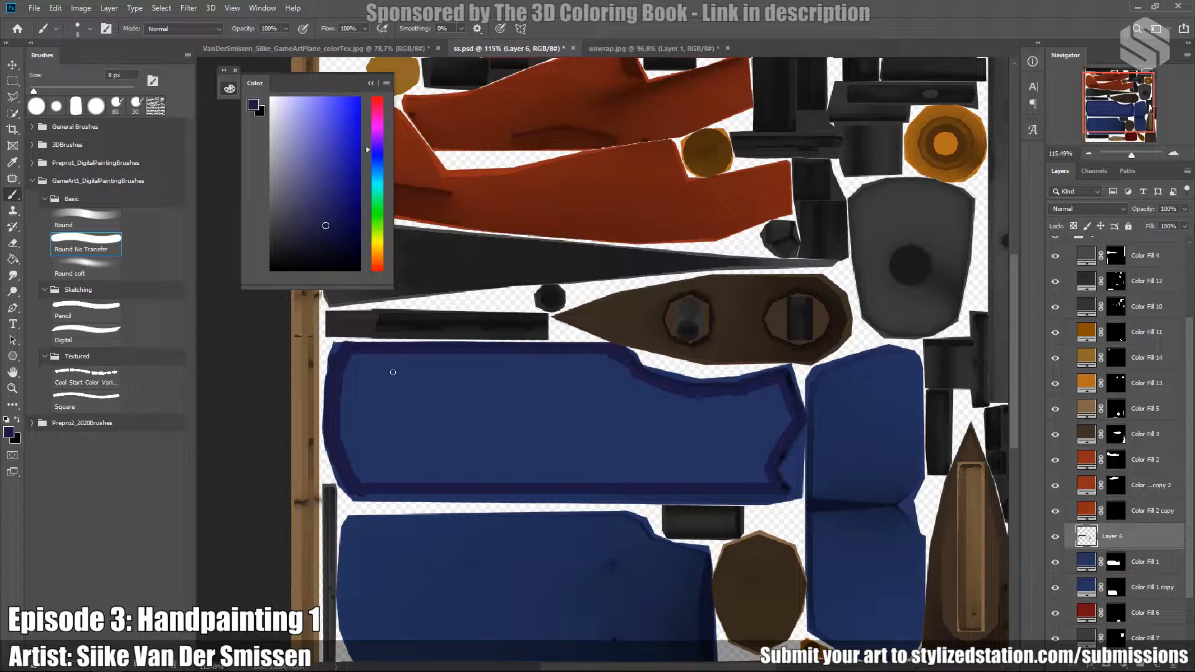
{"action": "left_click_drag", "start_coordinate": [384, 360], "coordinate": [384, 483]}
{"action": "left_click_drag", "start_coordinate": [436, 353], "coordinate": [435, 499]}
{"action": "left_click_drag", "start_coordinate": [485, 352], "coordinate": [486, 484], "text": "shift"}
{"action": "left_click_drag", "start_coordinate": [532, 353], "coordinate": [533, 484], "text": "shift"}
{"action": "left_click_drag", "start_coordinate": [578, 357], "coordinate": [579, 483], "text": "shift"}
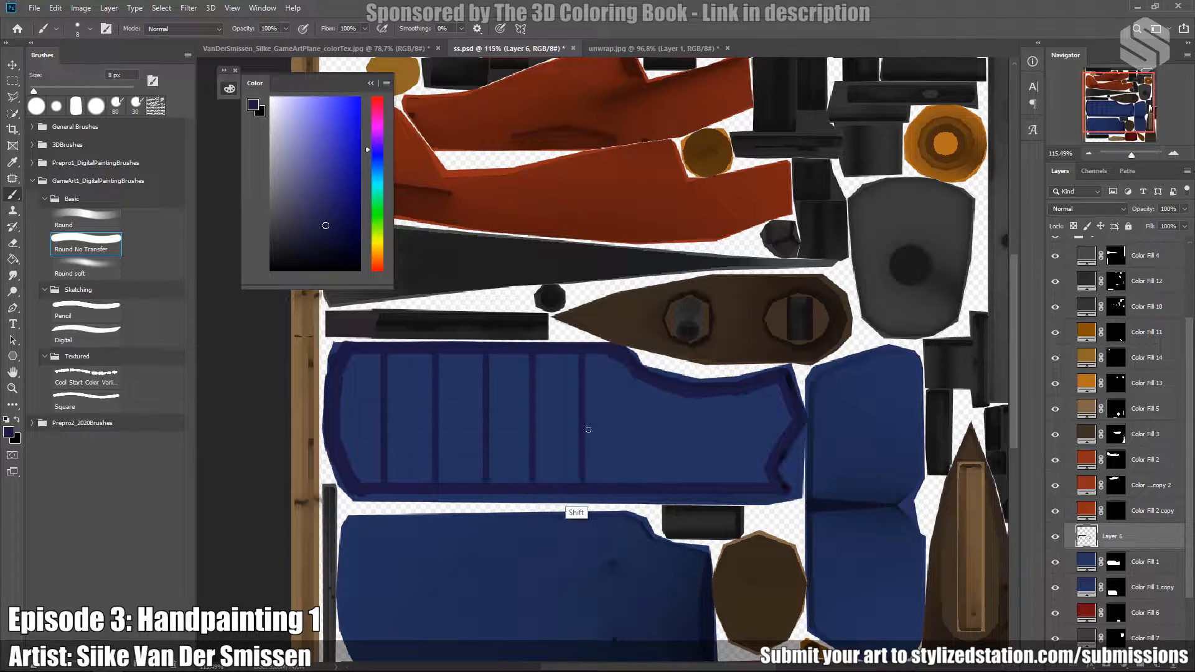
{"action": "left_click_drag", "start_coordinate": [627, 358], "coordinate": [627, 486], "text": "shift"}
{"action": "left_click_drag", "start_coordinate": [671, 391], "coordinate": [670, 485], "text": "shift"}
{"action": "left_click_drag", "start_coordinate": [718, 394], "coordinate": [720, 485], "text": "shift"}
{"action": "left_click", "coordinate": [759, 386], "text": "shift"}
{"action": "key", "text": "ctrl+z"}
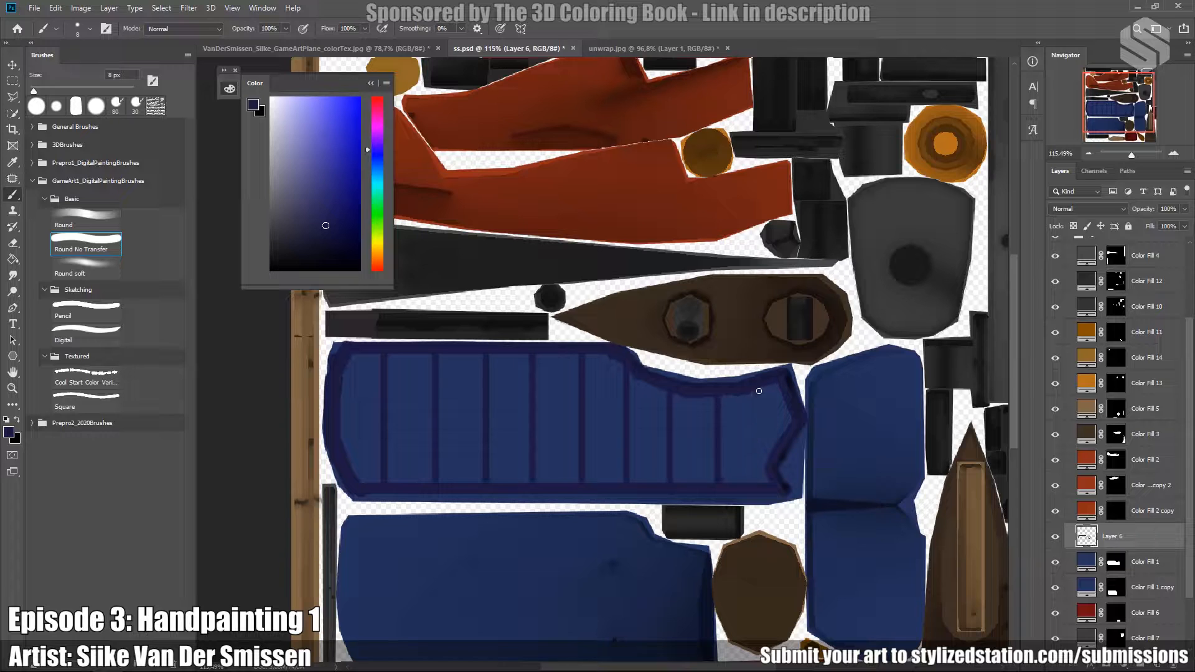
{"action": "left_click_drag", "start_coordinate": [757, 394], "coordinate": [755, 484]}
Go over each wing rib line with an even darker blue, using the Round brush at 5 px.
{"action": "key", "text": "comma"}
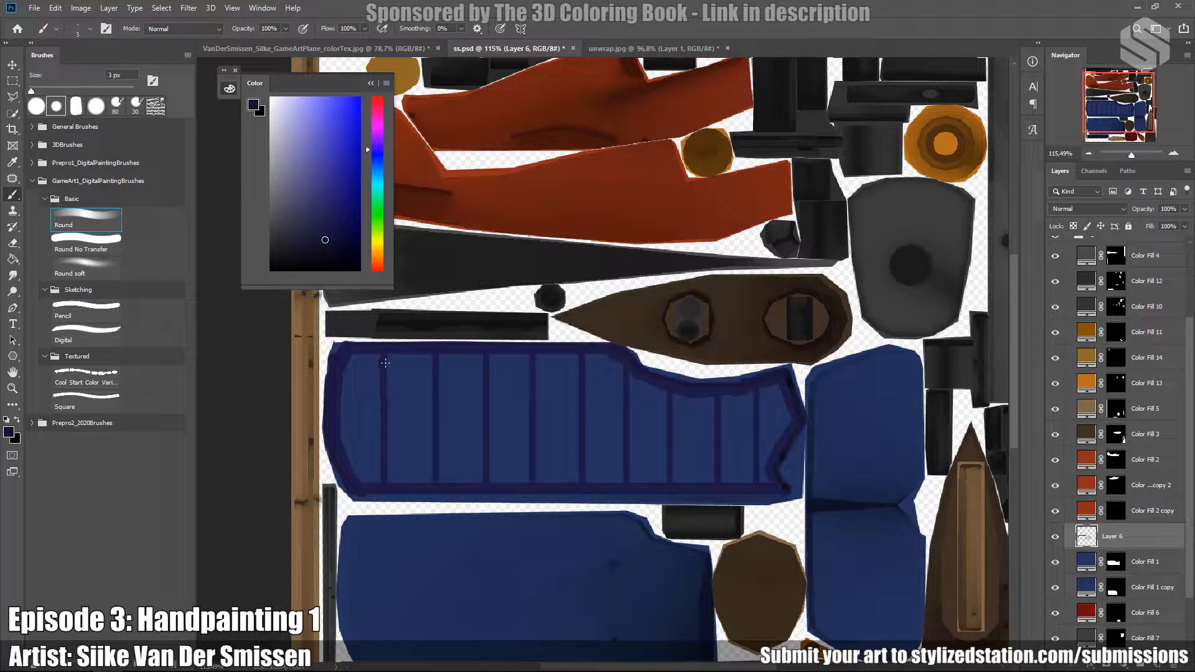
{"action": "key", "text": "shift"}
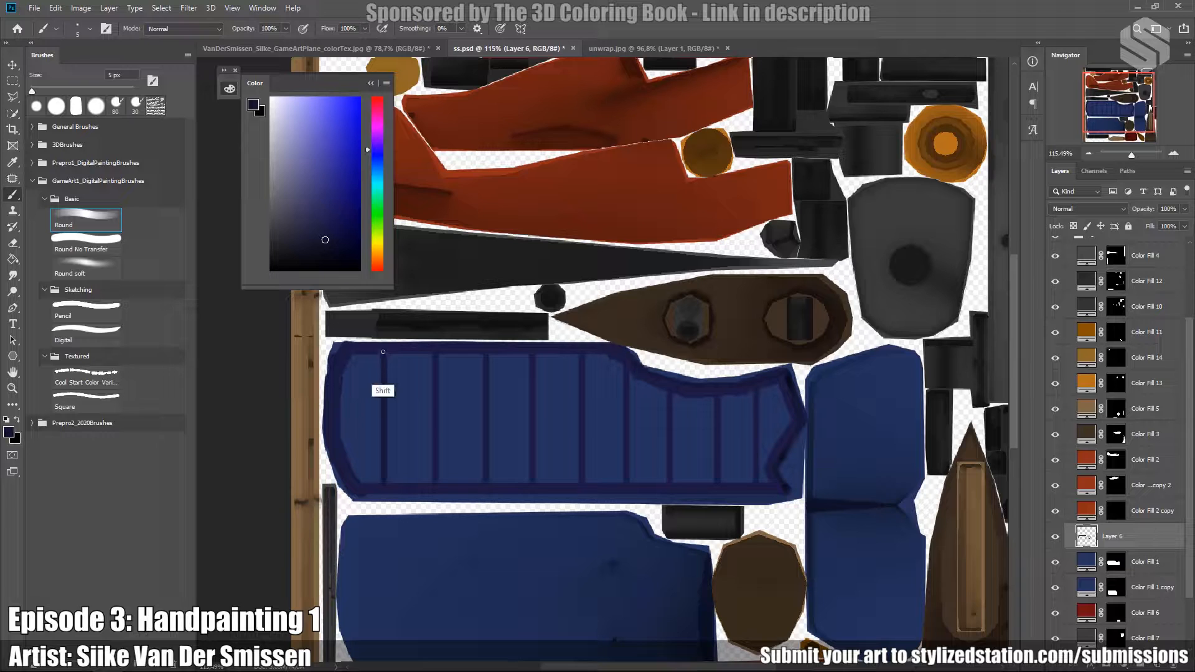
{"action": "left_click", "coordinate": [384, 484], "text": "shift"}
{"action": "left_click", "coordinate": [440, 509], "text": "shift"}
{"action": "left_click_drag", "start_coordinate": [486, 354], "coordinate": [487, 487], "text": "shift"}
{"action": "left_click_drag", "start_coordinate": [532, 353], "coordinate": [532, 485], "text": "shift"}
{"action": "left_click_drag", "start_coordinate": [583, 362], "coordinate": [580, 495], "text": "shift"}
{"action": "left_click_drag", "start_coordinate": [626, 369], "coordinate": [625, 492], "text": "shift"}
{"action": "left_click_drag", "start_coordinate": [669, 405], "coordinate": [664, 490], "text": "shift"}
{"action": "left_click_drag", "start_coordinate": [717, 393], "coordinate": [708, 484], "text": "shift"}
{"action": "left_click_drag", "start_coordinate": [756, 389], "coordinate": [750, 466], "text": "shift"}
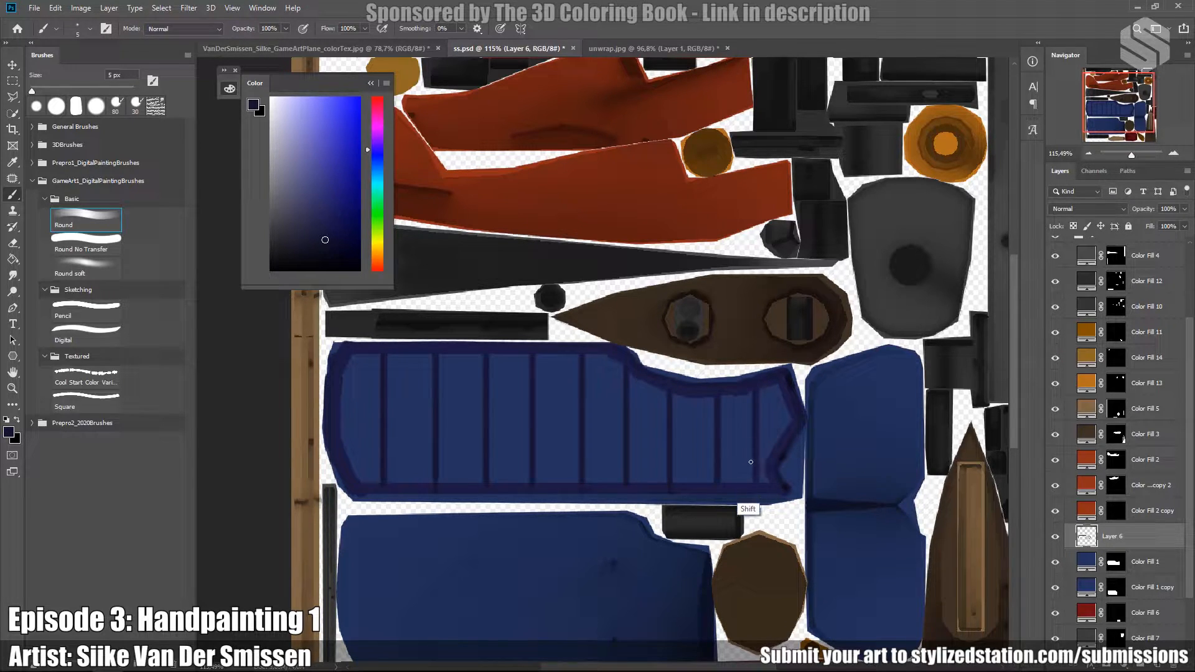
Save the texture, switch to 3ds Max and compare the ribbed upper wing with the finished painted plane.
{"action": "key", "text": "ctrl+shift+s"}
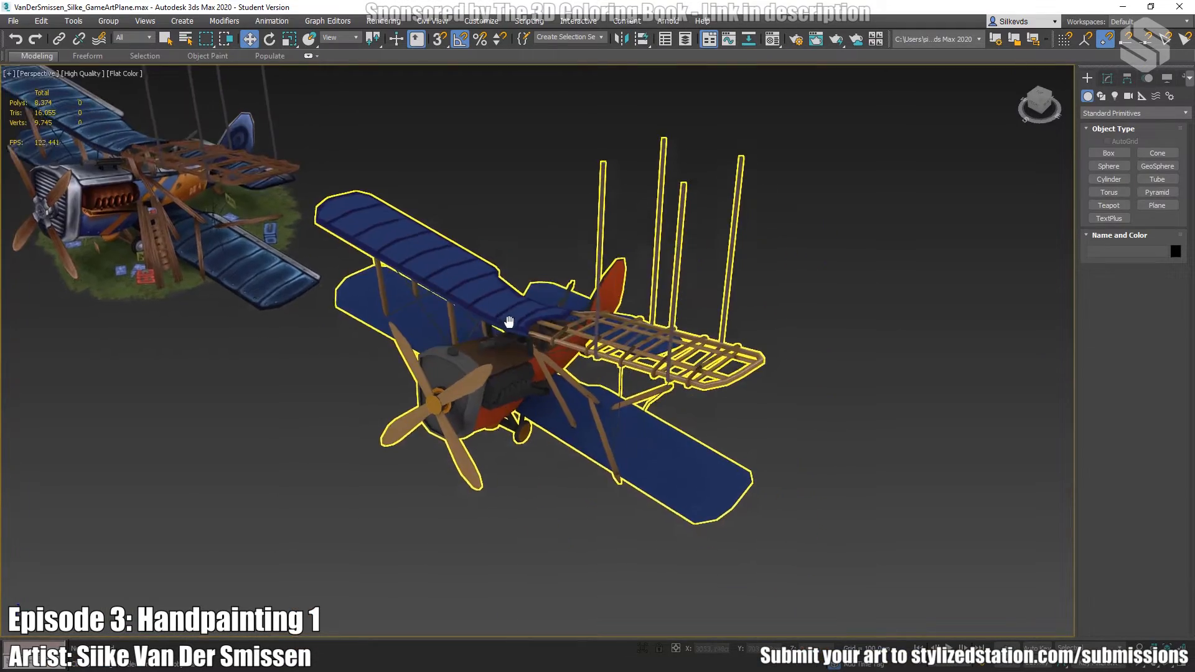
{"action": "middle_click_drag", "start_coordinate": [509, 321], "coordinate": [755, 454], "text": "alt"}
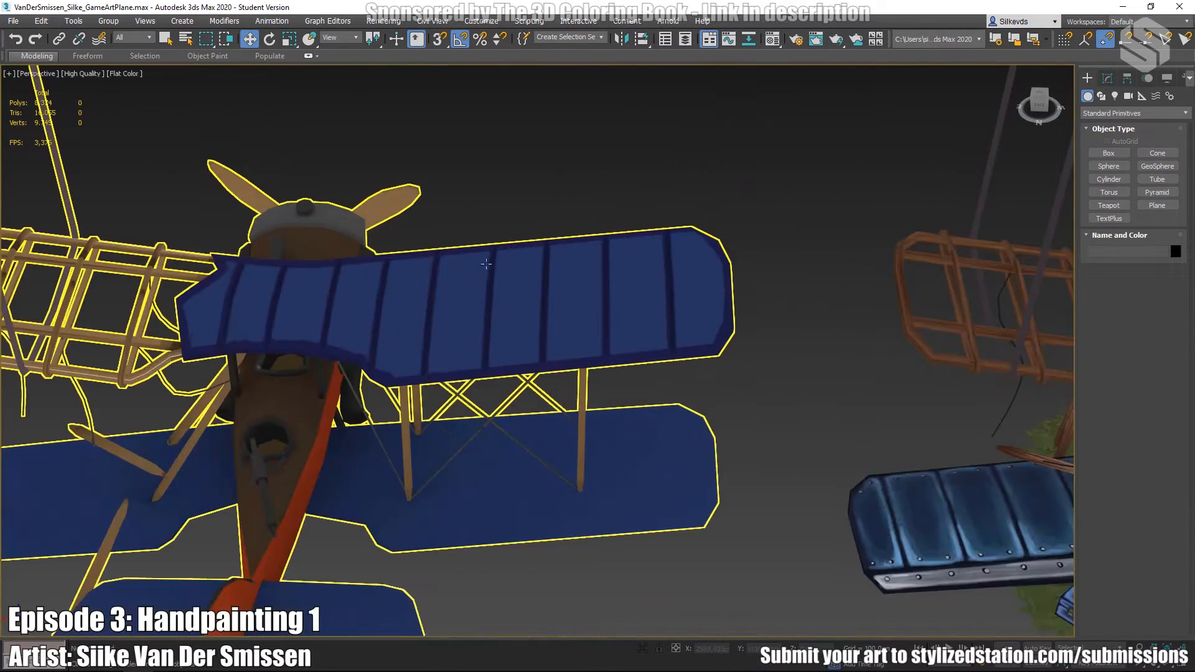
{"action": "middle_click_drag", "start_coordinate": [486, 264], "coordinate": [606, 267], "text": "alt"}
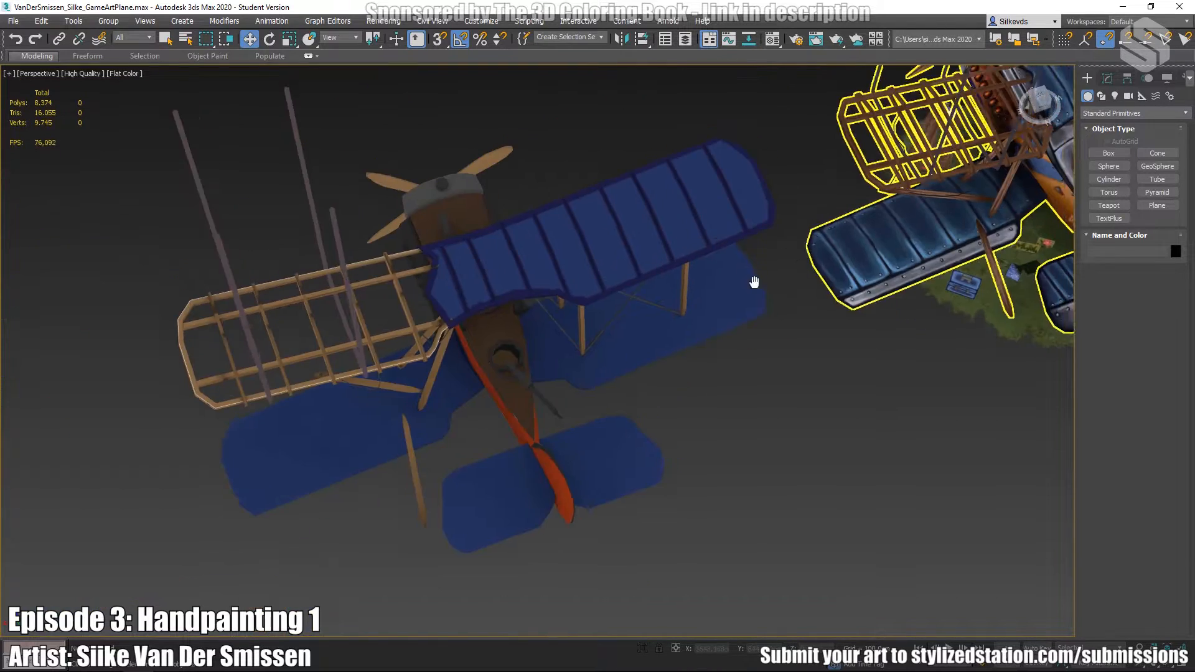
{"action": "middle_click_drag", "start_coordinate": [752, 278], "coordinate": [538, 319], "text": "alt"}
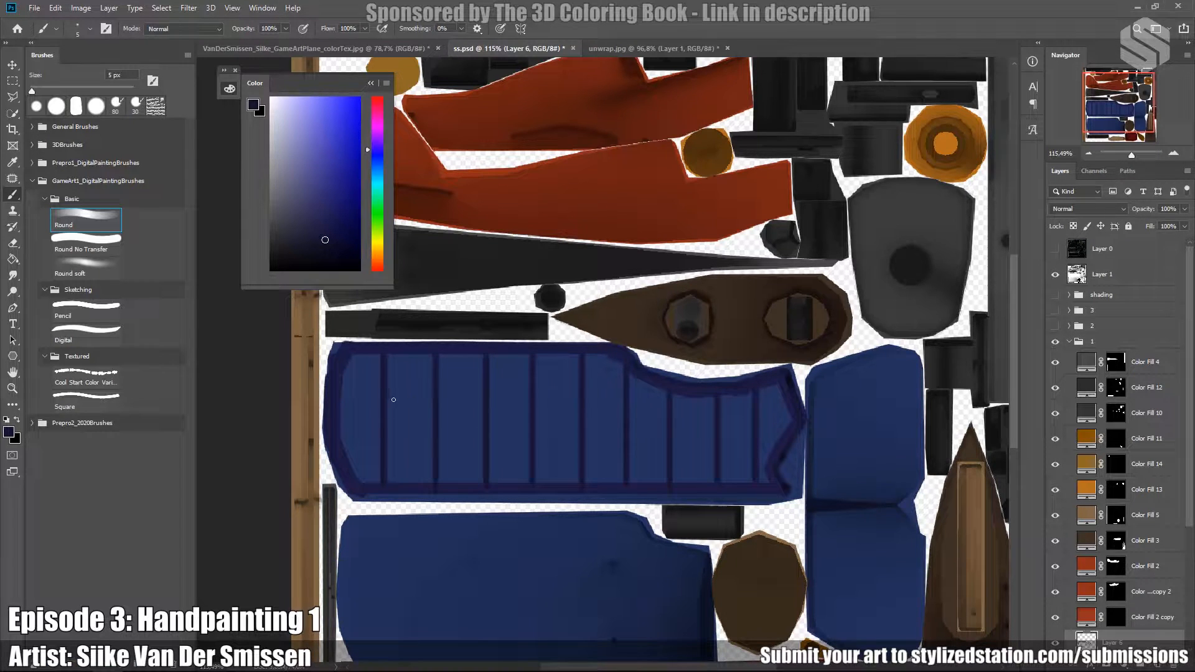
Back in Photoshop, sample the wing's base blue, change it to a lighter blue, and set the Round brush to 8 px.
{"action": "left_click", "coordinate": [369, 390], "text": "alt"}
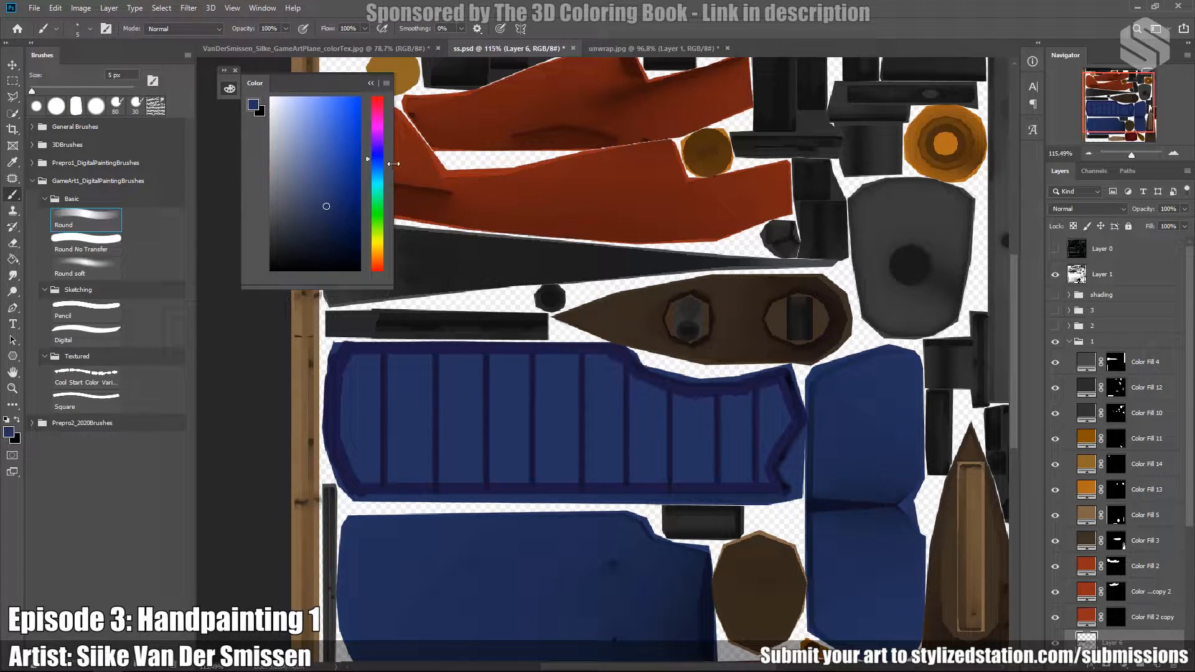
{"action": "mouse_move", "coordinate": [373, 159]}
{"action": "left_mouse_down"}
{"action": "mouse_move", "coordinate": [368, 170]}
{"action": "mouse_move", "coordinate": [317, 158]}
{"action": "left_mouse_up"}
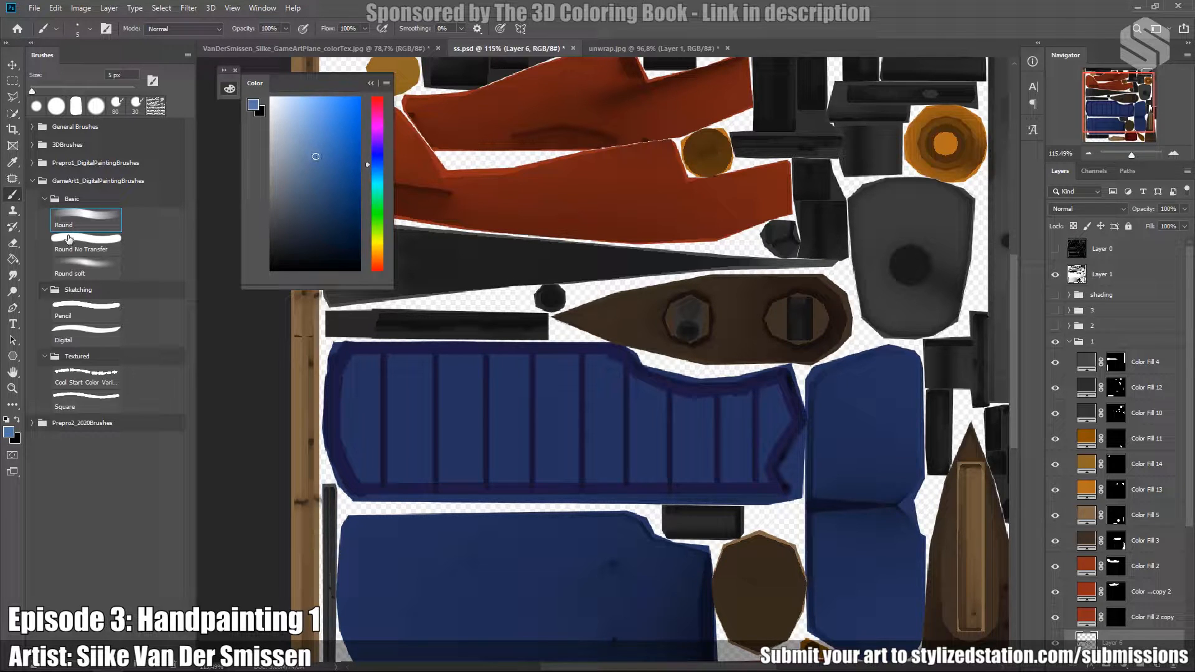
{"action": "key", "text": "bracketright"}
{"action": "key", "text": "bracketright"}
{"action": "left_click_drag", "start_coordinate": [353, 374], "coordinate": [357, 455]}
{"action": "key", "text": "ctrl+z"}
{"action": "key", "text": "bracketleft"}
Paint straight light blue highlight lines along both sides of the wing ribs and along the border at the notched end.
{"action": "left_click_drag", "start_coordinate": [379, 357], "coordinate": [377, 483]}
{"action": "left_click_drag", "start_coordinate": [387, 369], "coordinate": [389, 488]}
{"action": "left_click_drag", "start_coordinate": [429, 357], "coordinate": [428, 489]}
{"action": "left_click_drag", "start_coordinate": [439, 357], "coordinate": [437, 492]}
{"action": "key", "text": "ctrl+z"}
{"action": "left_click_drag", "start_coordinate": [441, 357], "coordinate": [441, 487], "text": "shift"}
{"action": "mouse_move", "coordinate": [481, 356]}
{"action": "left_mouse_down", "text": "shift"}
{"action": "mouse_move", "coordinate": [481, 498]}
{"action": "mouse_move", "coordinate": [481, 488]}
{"action": "left_mouse_up", "text": "shift"}
{"action": "left_click", "coordinate": [491, 358]}
{"action": "left_click_drag", "start_coordinate": [491, 357], "coordinate": [491, 484], "text": "shift"}
{"action": "left_click_drag", "start_coordinate": [526, 358], "coordinate": [525, 482], "text": "shift"}
{"action": "left_click_drag", "start_coordinate": [538, 363], "coordinate": [535, 485], "text": "shift"}
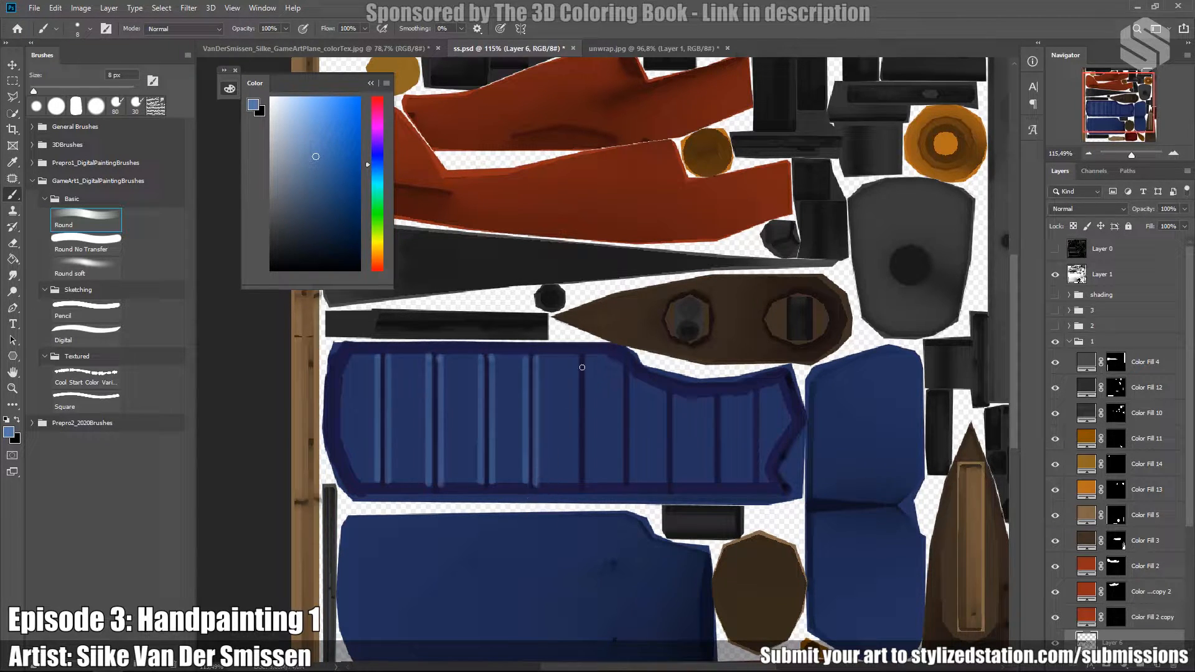
{"action": "left_click_drag", "start_coordinate": [577, 359], "coordinate": [576, 483], "text": "shift"}
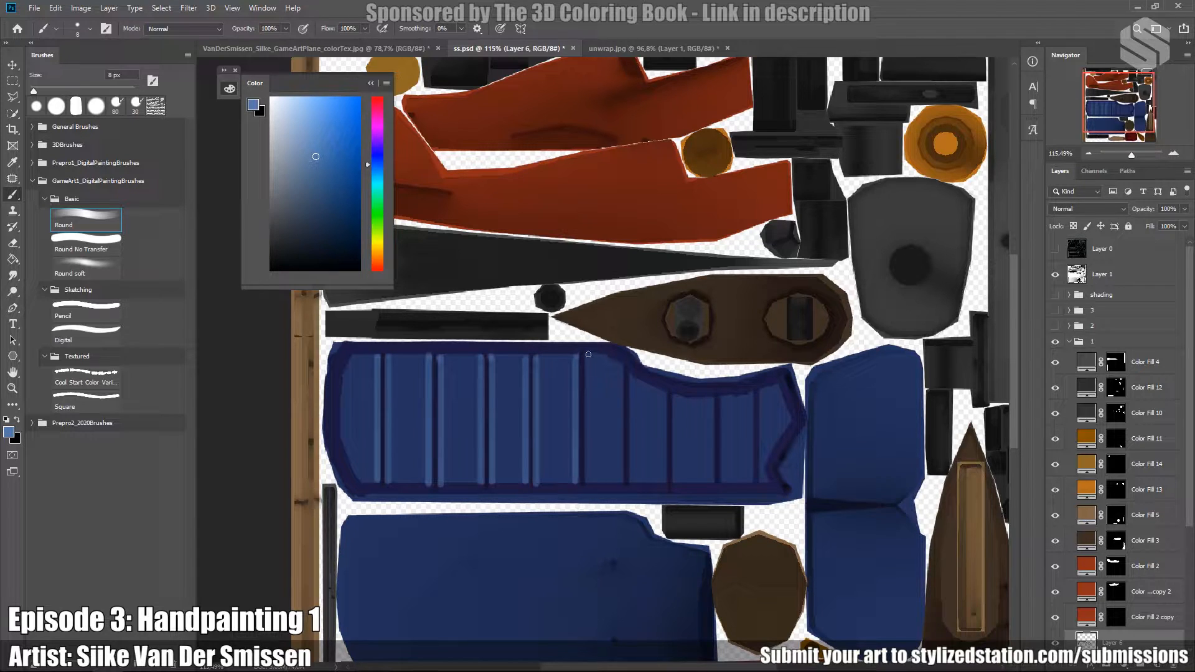
{"action": "left_click_drag", "start_coordinate": [587, 356], "coordinate": [586, 483], "text": "shift"}
{"action": "left_click_drag", "start_coordinate": [621, 365], "coordinate": [621, 484], "text": "shift"}
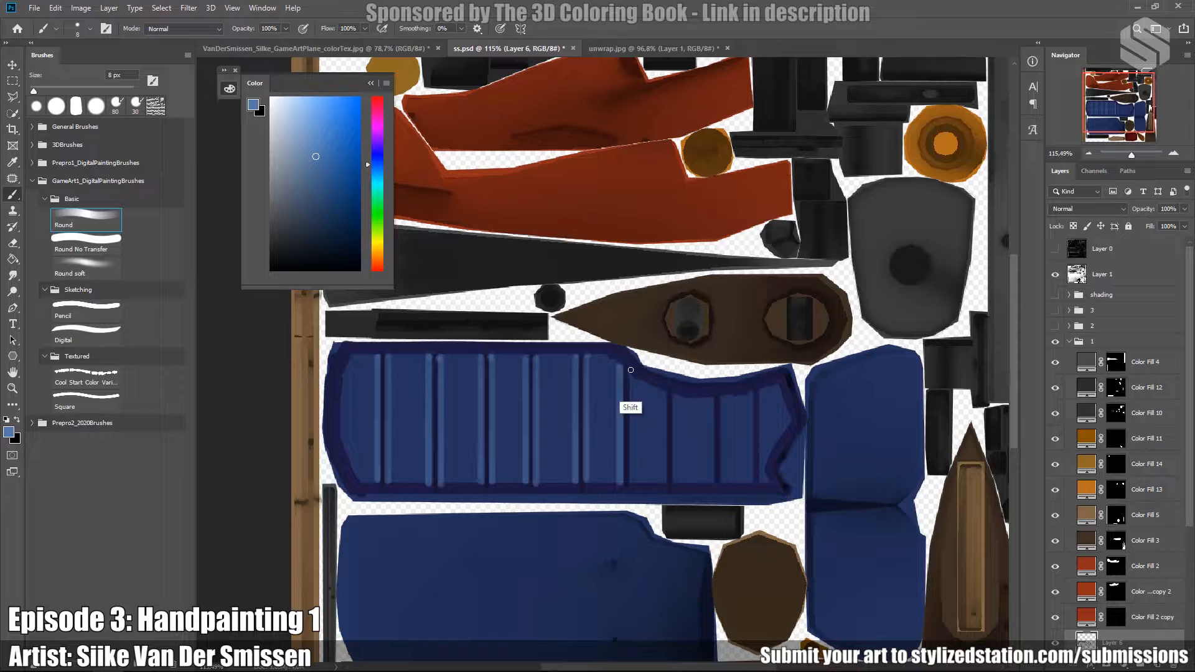
{"action": "left_click_drag", "start_coordinate": [663, 390], "coordinate": [664, 483], "text": "shift"}
{"action": "left_click_drag", "start_coordinate": [673, 396], "coordinate": [674, 483], "text": "shift"}
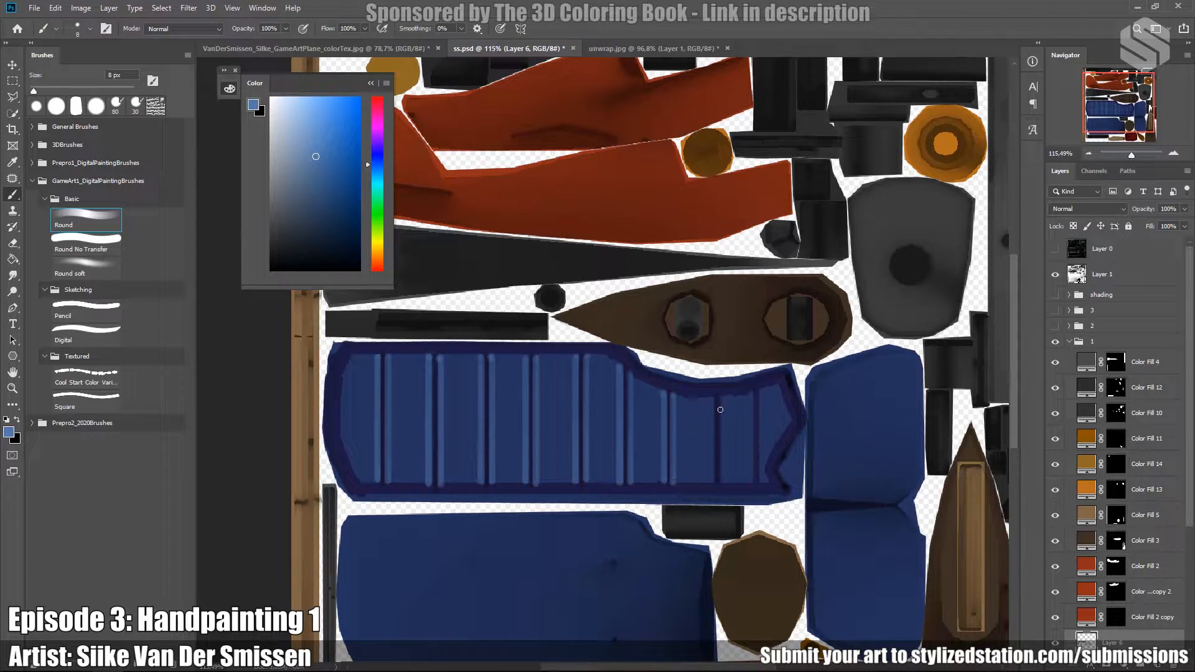
{"action": "left_click_drag", "start_coordinate": [711, 400], "coordinate": [711, 483], "text": "shift"}
{"action": "left_click_drag", "start_coordinate": [722, 398], "coordinate": [722, 489], "text": "shift"}
{"action": "left_click_drag", "start_coordinate": [750, 401], "coordinate": [751, 484], "text": "shift"}
{"action": "left_click_drag", "start_coordinate": [761, 392], "coordinate": [761, 483], "text": "shift"}
{"action": "mouse_move", "coordinate": [777, 388]}
{"action": "left_mouse_down"}
{"action": "mouse_move", "coordinate": [786, 432]}
{"action": "mouse_move", "coordinate": [770, 487]}
{"action": "left_mouse_up"}
Paint a soft light blue highlight around the inside of the rounded end panel with a 15 px brush, blending in the sampled base blue.
{"action": "key", "text": "bracketright"}
{"action": "key", "text": "bracketright"}
{"action": "key", "text": "bracketright"}
{"action": "mouse_move", "coordinate": [356, 360]}
{"action": "left_mouse_down"}
{"action": "mouse_move", "coordinate": [346, 448]}
{"action": "mouse_move", "coordinate": [364, 479]}
{"action": "mouse_move", "coordinate": [370, 363]}
{"action": "mouse_move", "coordinate": [357, 451]}
{"action": "mouse_move", "coordinate": [362, 386]}
{"action": "left_mouse_up"}
{"action": "left_click", "coordinate": [358, 429], "text": "alt"}
{"action": "left_click_drag", "start_coordinate": [359, 451], "coordinate": [359, 377]}
{"action": "mouse_move", "coordinate": [350, 445]}
{"action": "left_mouse_down"}
{"action": "mouse_move", "coordinate": [374, 379]}
{"action": "mouse_move", "coordinate": [370, 424]}
{"action": "mouse_move", "coordinate": [365, 379]}
{"action": "mouse_move", "coordinate": [364, 449]}
{"action": "mouse_move", "coordinate": [370, 398]}
{"action": "mouse_move", "coordinate": [353, 386]}
{"action": "mouse_move", "coordinate": [370, 431]}
{"action": "left_mouse_up"}
{"action": "left_click", "coordinate": [361, 460], "text": "alt"}
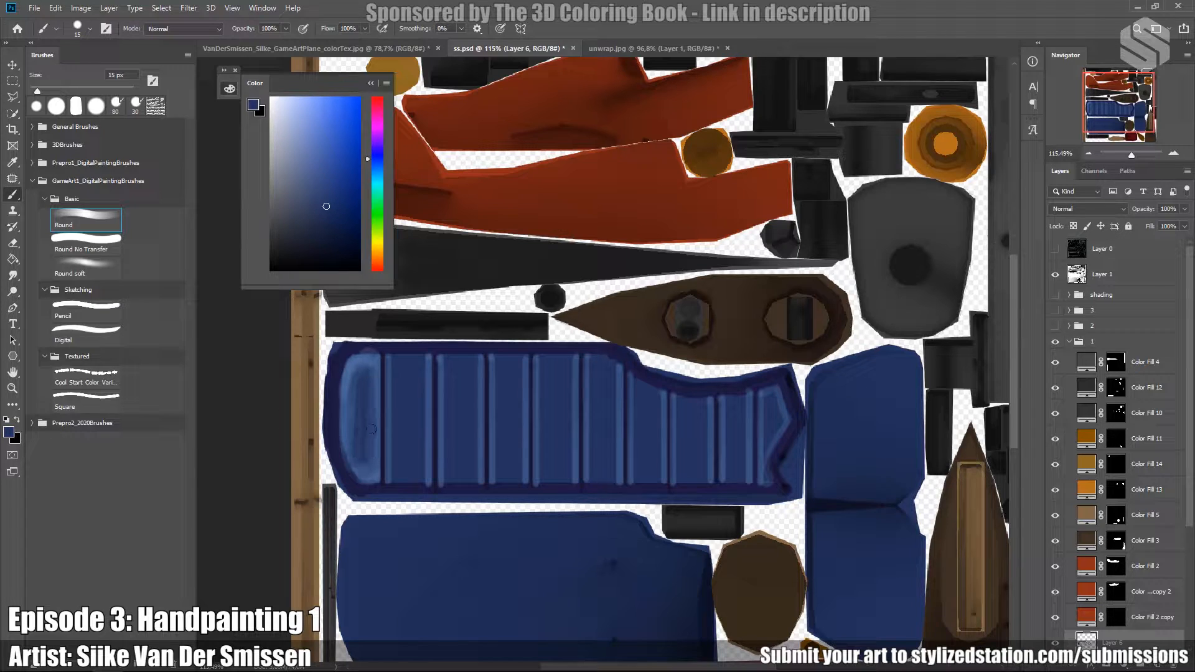
{"action": "left_click", "coordinate": [363, 361], "text": "alt"}
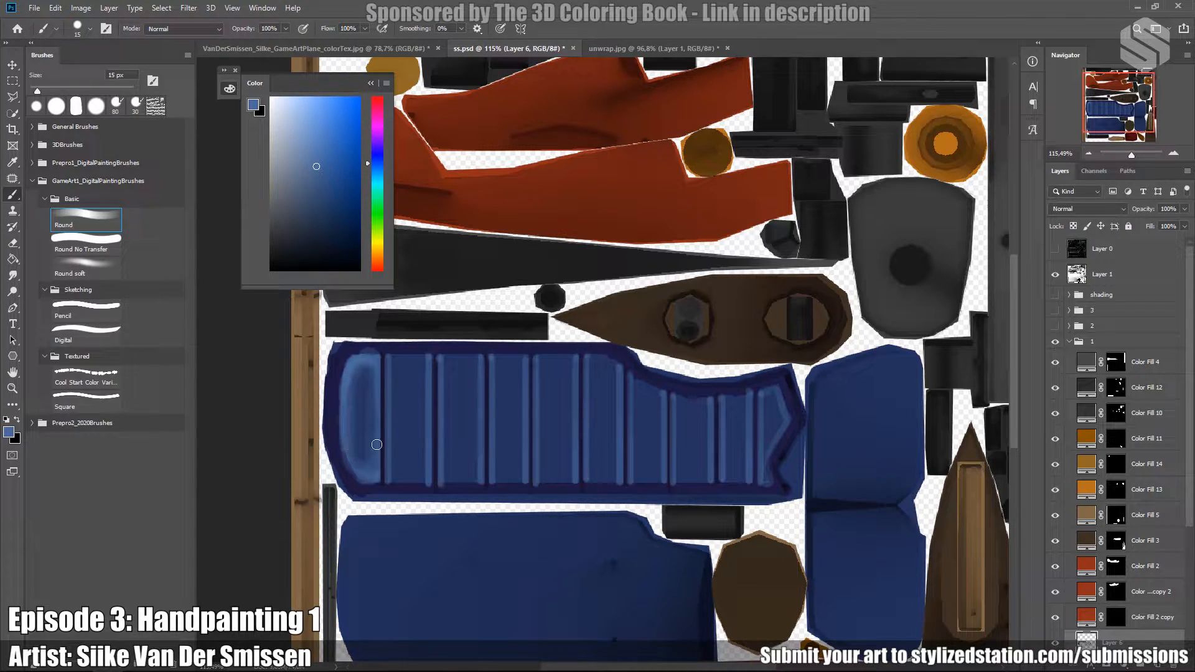
{"action": "key", "text": "ctrl+z"}
Paint light blue highlights around the inside edges of the second wing panel and blend them into its darker centre.
{"action": "mouse_move", "coordinate": [394, 358]}
{"action": "left_mouse_down"}
{"action": "mouse_move", "coordinate": [394, 451]}
{"action": "mouse_move", "coordinate": [394, 370]}
{"action": "mouse_move", "coordinate": [410, 360]}
{"action": "mouse_move", "coordinate": [424, 376]}
{"action": "mouse_move", "coordinate": [408, 359]}
{"action": "mouse_move", "coordinate": [398, 380]}
{"action": "mouse_move", "coordinate": [391, 483]}
{"action": "mouse_move", "coordinate": [393, 472]}
{"action": "mouse_move", "coordinate": [419, 478]}
{"action": "mouse_move", "coordinate": [423, 464]}
{"action": "mouse_move", "coordinate": [423, 363]}
{"action": "mouse_move", "coordinate": [415, 464]}
{"action": "mouse_move", "coordinate": [408, 363]}
{"action": "left_mouse_up"}
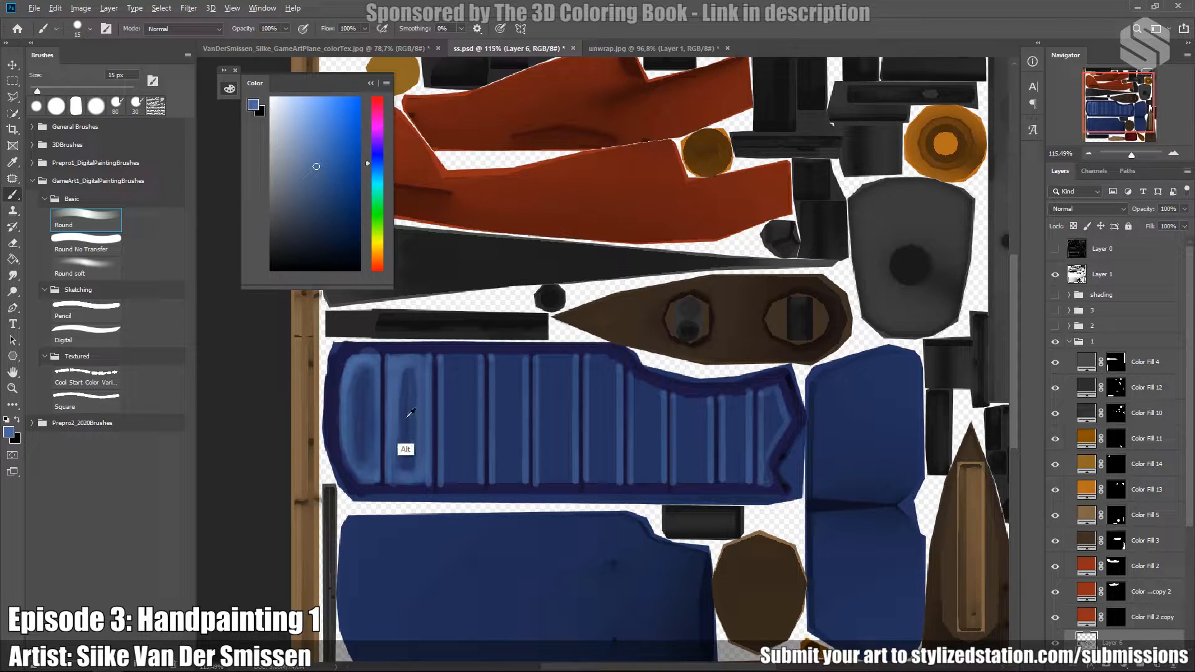
{"action": "left_click", "coordinate": [409, 449], "text": "alt"}
{"action": "left_click_drag", "start_coordinate": [417, 455], "coordinate": [412, 473]}
{"action": "left_click", "coordinate": [392, 397], "text": "alt"}
{"action": "left_click", "coordinate": [408, 465], "text": "alt"}
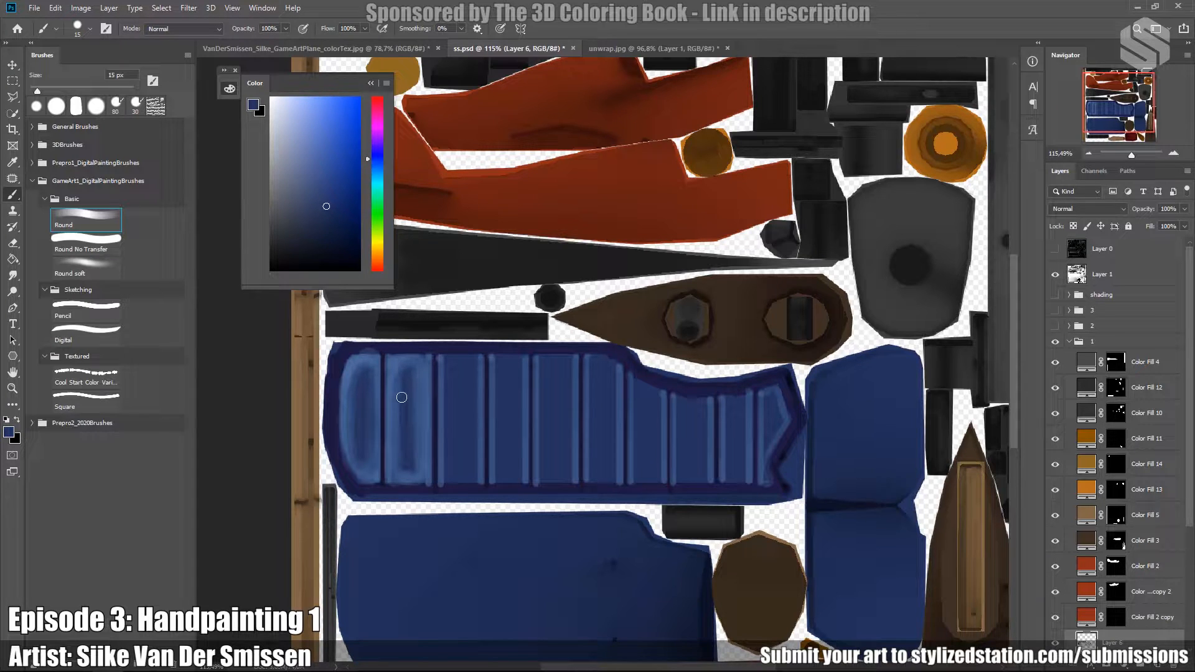
{"action": "left_click_drag", "start_coordinate": [394, 400], "coordinate": [394, 428]}
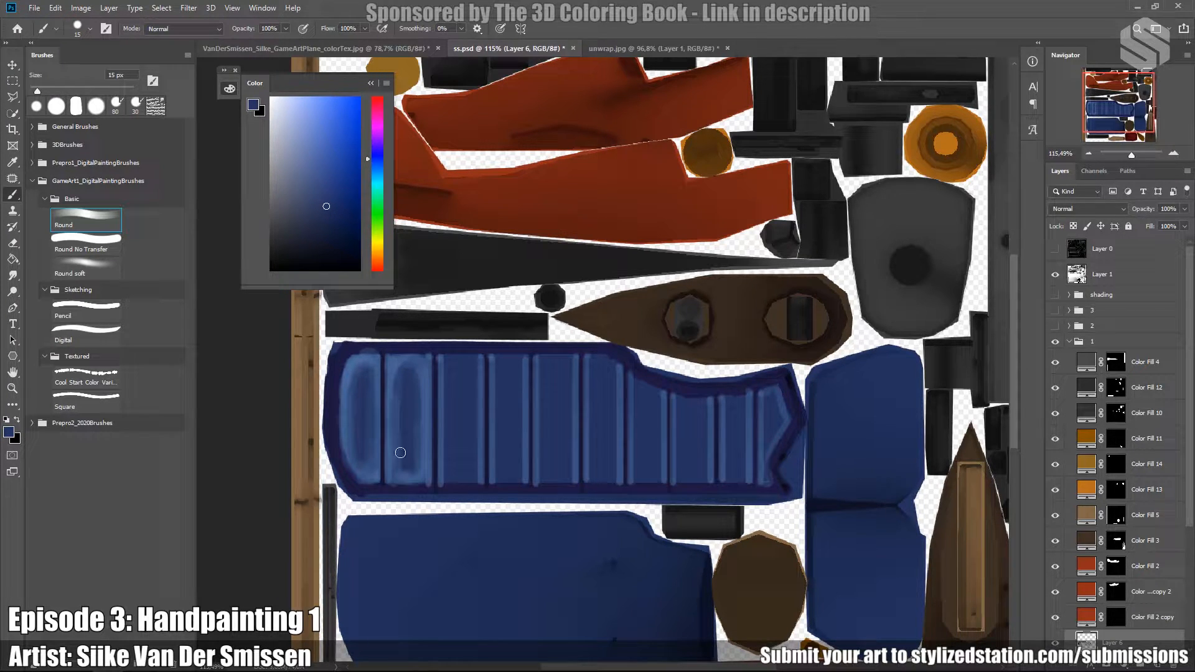
{"action": "left_click", "coordinate": [394, 405], "text": "alt"}
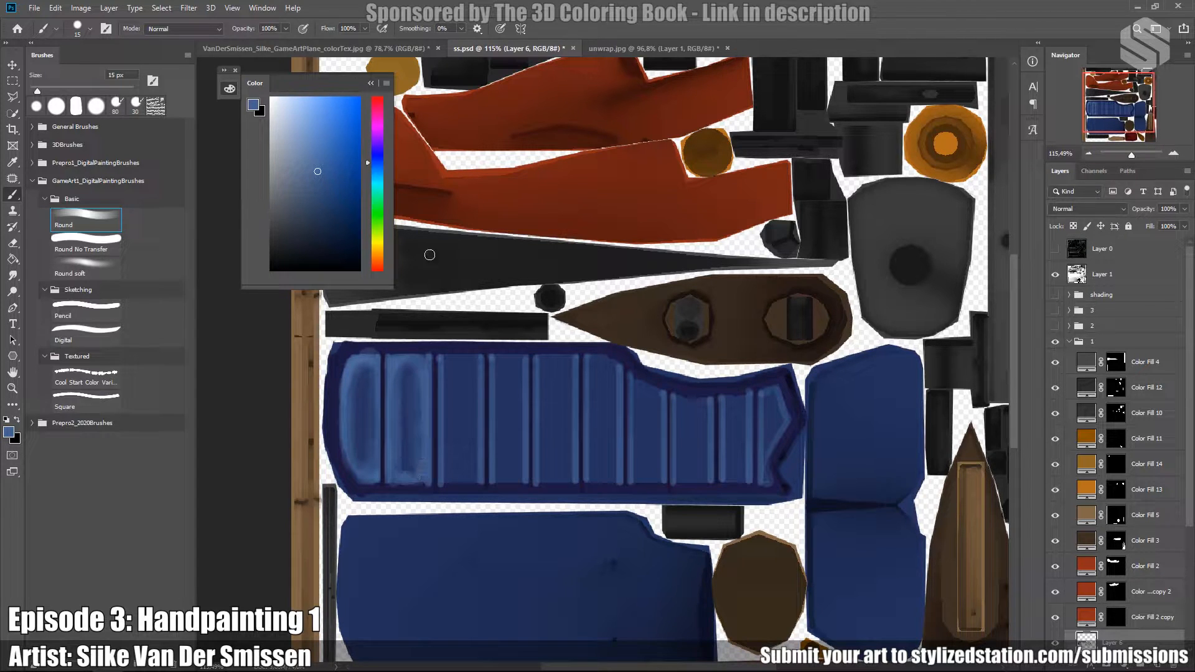
Paint light blue highlights around the inside edges of the third wing panel and blend darker sampled blue into the panel centres.
{"action": "left_click", "coordinate": [398, 358], "text": "alt"}
{"action": "left_click_drag", "start_coordinate": [446, 361], "coordinate": [467, 359]}
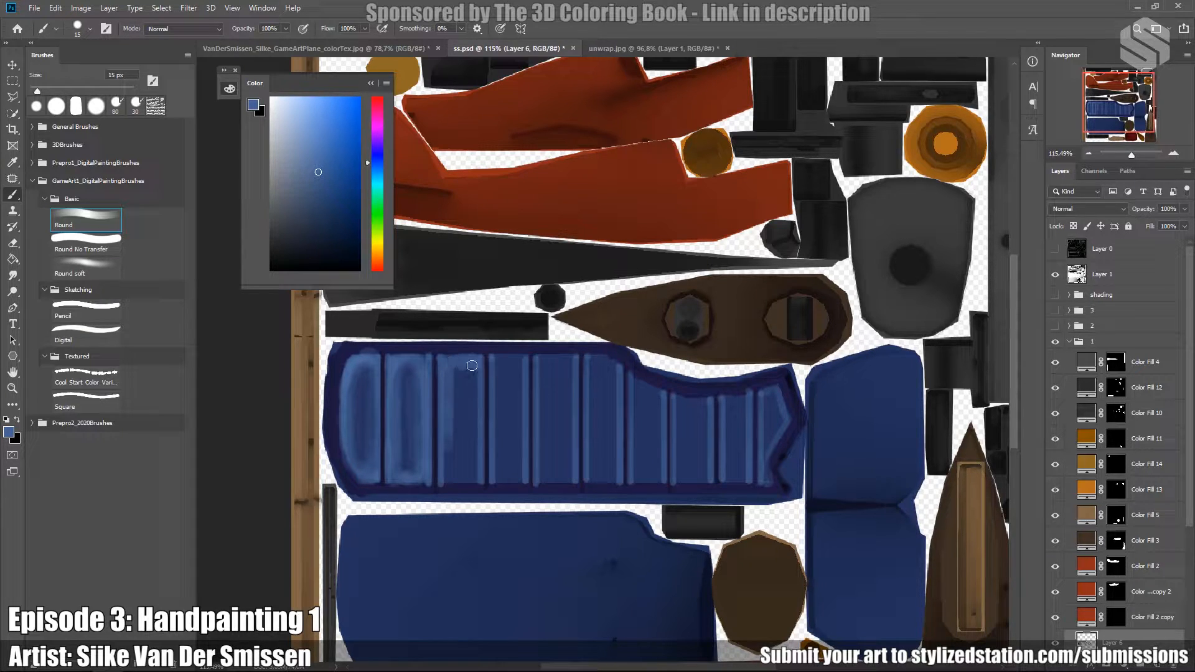
{"action": "mouse_move", "coordinate": [462, 364]}
{"action": "left_mouse_down"}
{"action": "mouse_move", "coordinate": [480, 453]}
{"action": "mouse_move", "coordinate": [450, 476]}
{"action": "mouse_move", "coordinate": [471, 476]}
{"action": "mouse_move", "coordinate": [479, 444]}
{"action": "mouse_move", "coordinate": [461, 466]}
{"action": "left_mouse_up"}
{"action": "left_click", "coordinate": [461, 406], "text": "alt"}
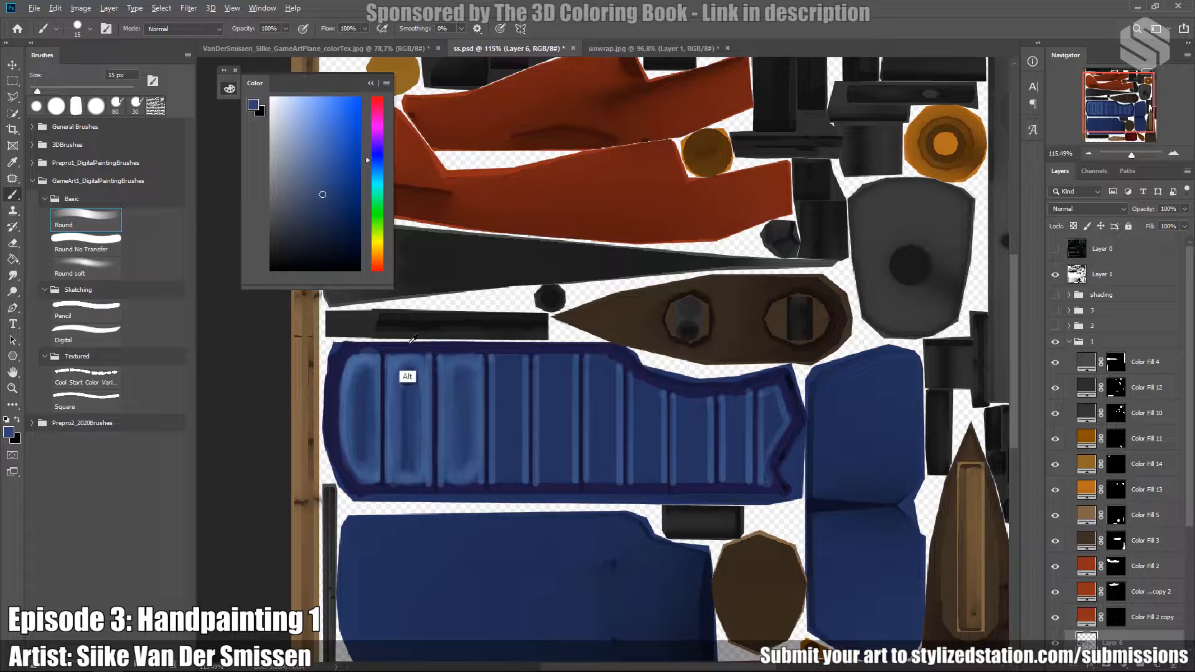
{"action": "left_click", "coordinate": [466, 416], "text": "alt"}
{"action": "mouse_move", "coordinate": [463, 388]}
{"action": "left_mouse_down"}
{"action": "mouse_move", "coordinate": [457, 458]}
{"action": "mouse_move", "coordinate": [409, 383]}
{"action": "mouse_move", "coordinate": [410, 469]}
{"action": "mouse_move", "coordinate": [406, 364]}
{"action": "mouse_move", "coordinate": [359, 447]}
{"action": "mouse_move", "coordinate": [358, 397]}
{"action": "left_mouse_up"}
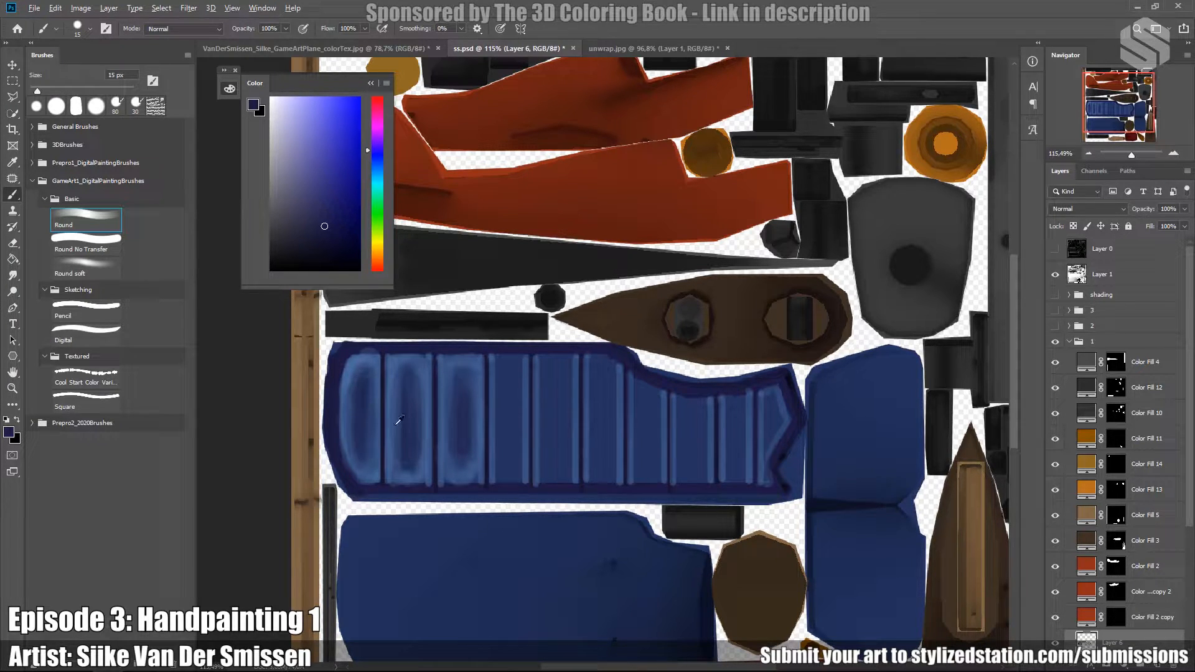
{"action": "scroll", "coordinate": [375, 413], "scroll_direction": "down", "scroll_amount": 3, "text": "alt"}
{"action": "scroll", "coordinate": [369, 342], "scroll_direction": "up", "scroll_amount": 3, "text": "alt"}
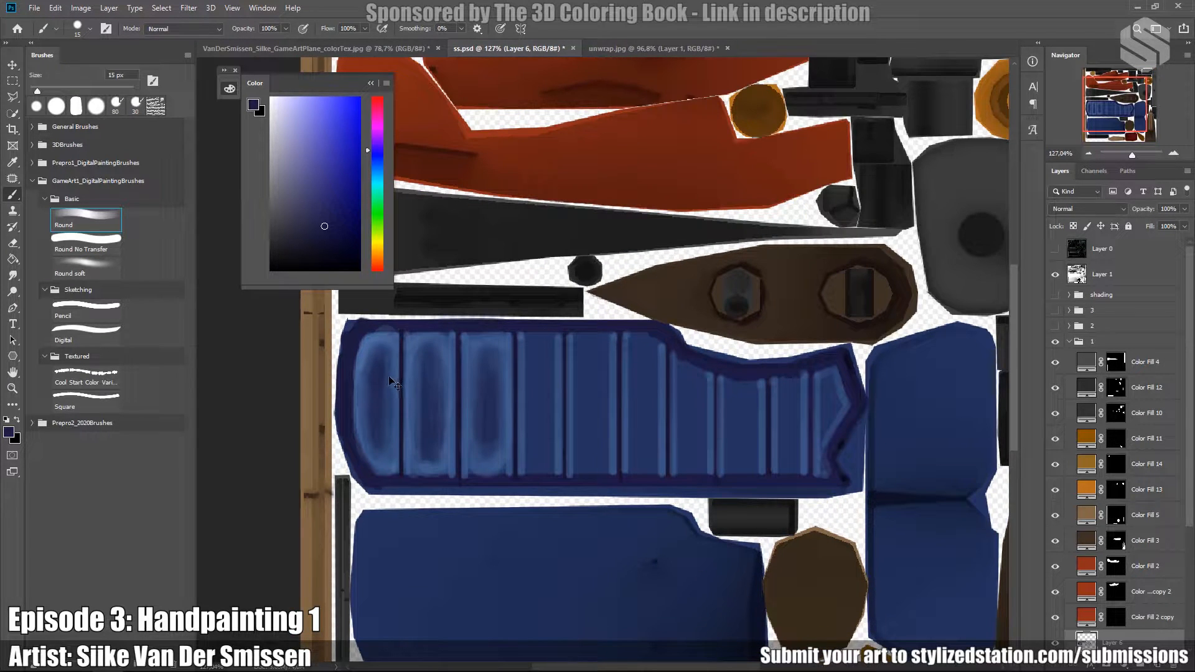
Save a copy of the texture as a JPEG, reusing the existing texture file name that starts with "te".
{"action": "key", "text": "ctrl+shift+s"}
{"action": "left_click", "coordinate": [143, 496]}
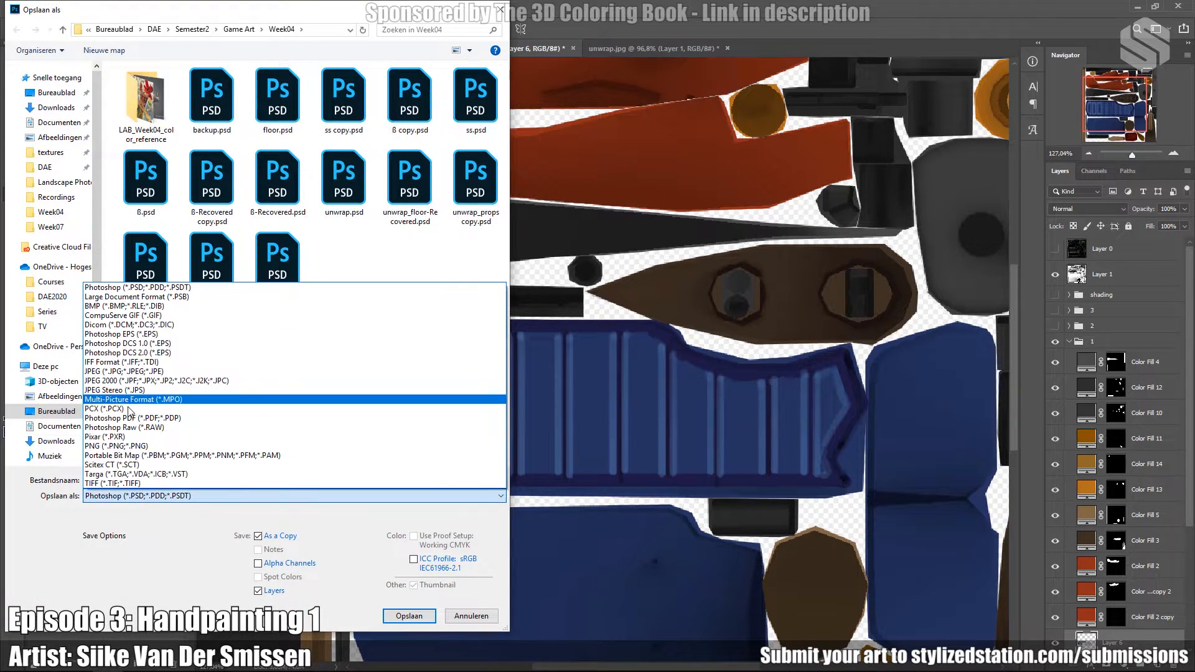
{"action": "left_click", "coordinate": [125, 371]}
{"action": "left_click", "coordinate": [128, 480]}
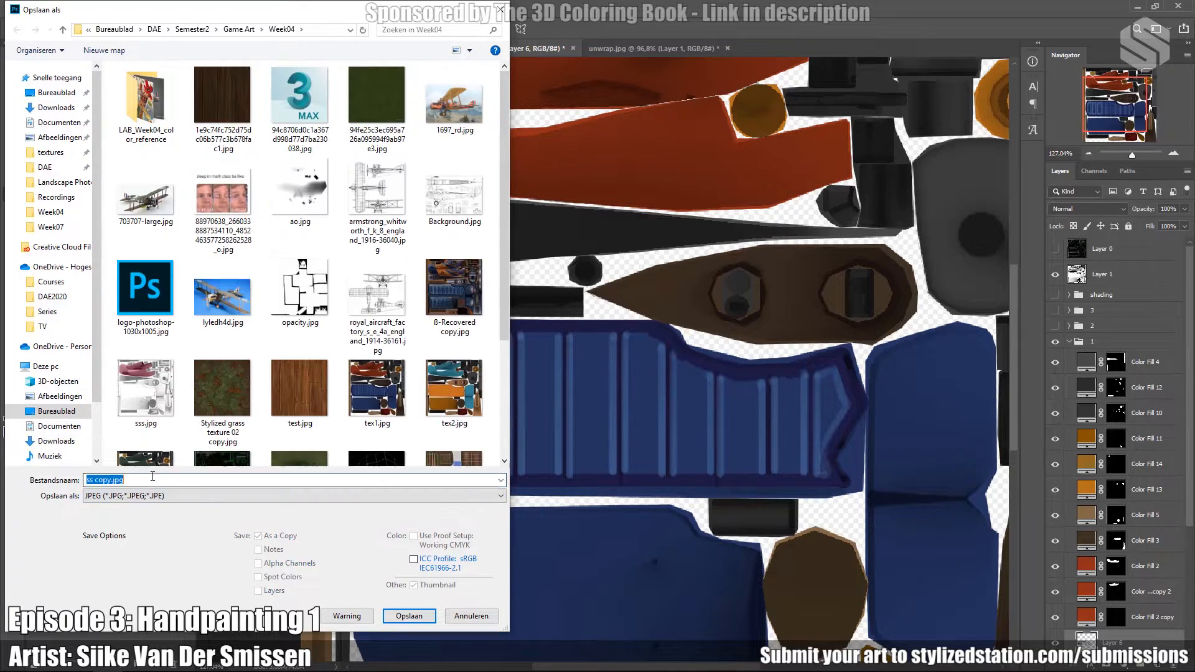
{"action": "type", "text": "te"}
{"action": "left_click", "coordinate": [125, 504]}
{"action": "key", "text": "Return"}
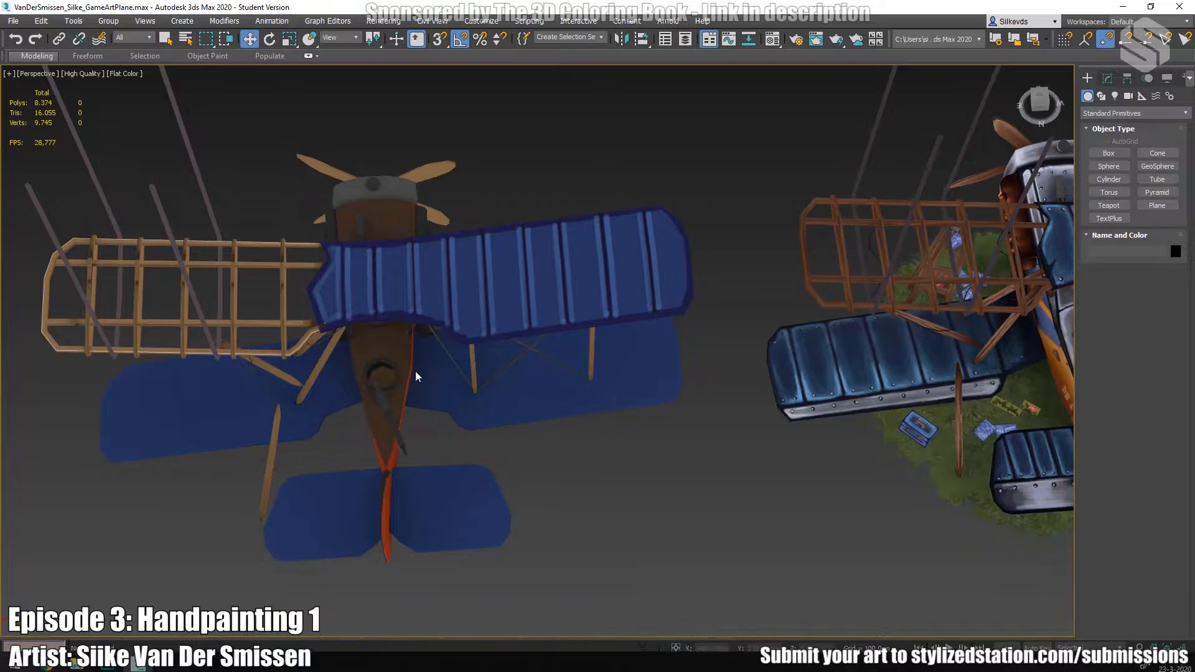
In 3ds Max, compare the painted upper wing panels with those of the finished reference plane up close.
{"action": "middle_click_drag", "start_coordinate": [413, 373], "coordinate": [556, 445], "text": "alt"}
{"action": "left_click", "coordinate": [442, 421]}
{"action": "scroll", "coordinate": [469, 395], "scroll_direction": "up", "scroll_amount": 5}
{"action": "scroll", "coordinate": [501, 454], "scroll_direction": "down", "scroll_amount": 5}
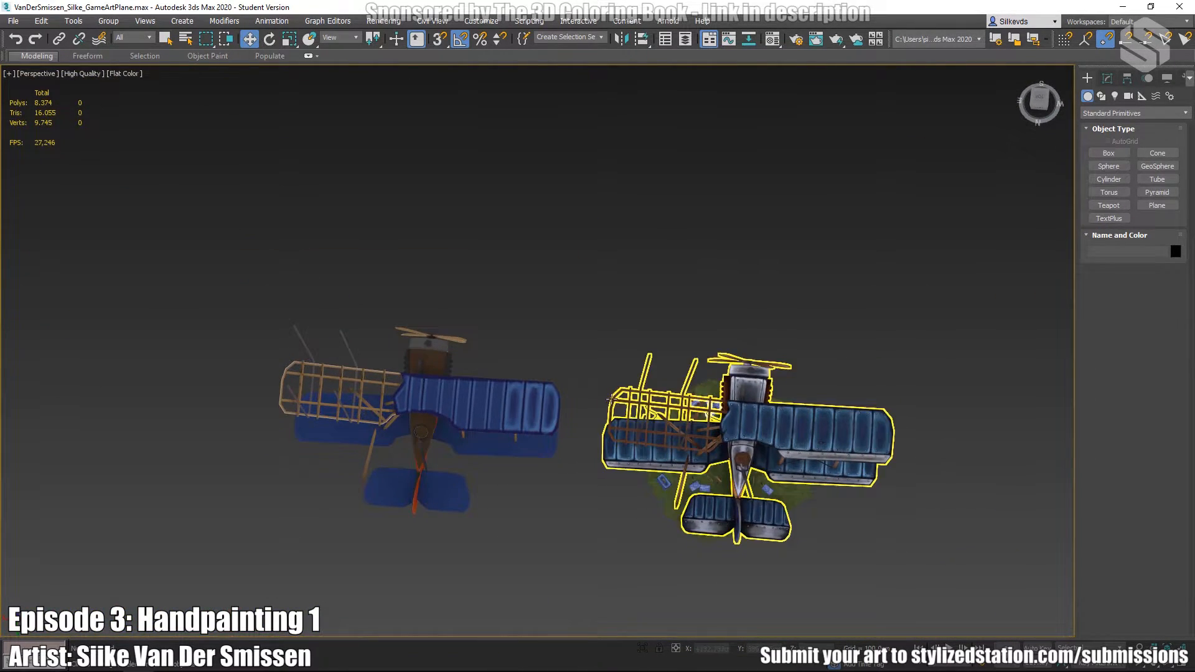
{"action": "scroll", "coordinate": [613, 399], "scroll_direction": "up", "scroll_amount": 10}
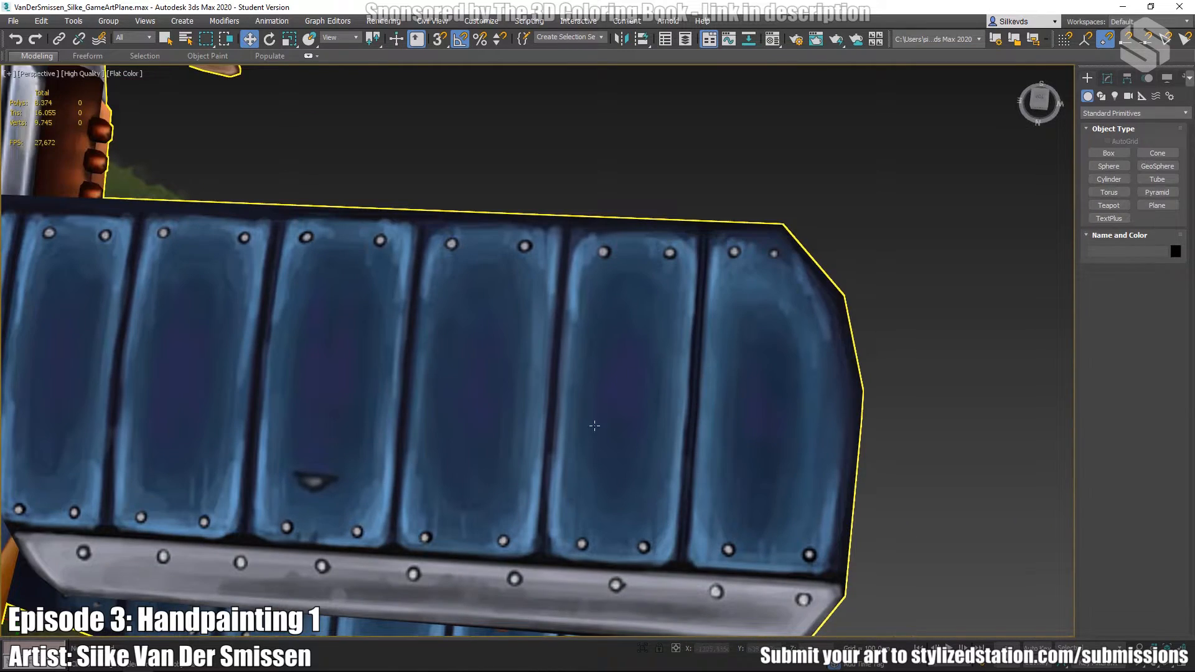
{"action": "scroll", "coordinate": [605, 403], "scroll_direction": "down", "scroll_amount": 8}
{"action": "middle_click_drag", "start_coordinate": [585, 389], "coordinate": [953, 355]}
{"action": "scroll", "coordinate": [608, 355], "scroll_direction": "up", "scroll_amount": 7}
{"action": "middle_click_drag", "start_coordinate": [517, 377], "coordinate": [718, 401]}
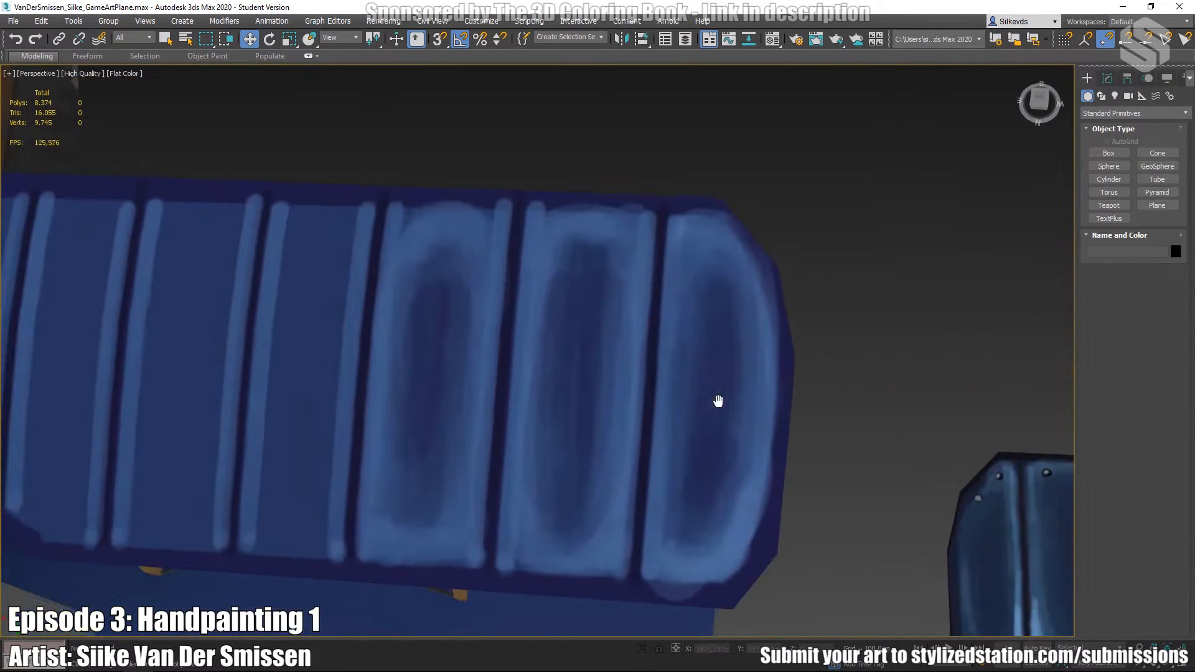
Examine the wing shapes and trailing edges of both planes from several angles, and return to Photoshop.
{"action": "scroll", "coordinate": [719, 401], "scroll_direction": "down", "scroll_amount": 8}
{"action": "middle_click_drag", "start_coordinate": [790, 422], "coordinate": [930, 377], "text": "alt"}
{"action": "middle_click_drag", "start_coordinate": [543, 367], "coordinate": [414, 414], "text": "alt"}
{"action": "scroll", "coordinate": [560, 374], "scroll_direction": "up", "scroll_amount": 8}
{"action": "scroll", "coordinate": [414, 415], "scroll_direction": "down", "scroll_amount": 7}
{"action": "middle_click_drag", "start_coordinate": [498, 430], "coordinate": [535, 444], "text": "alt"}
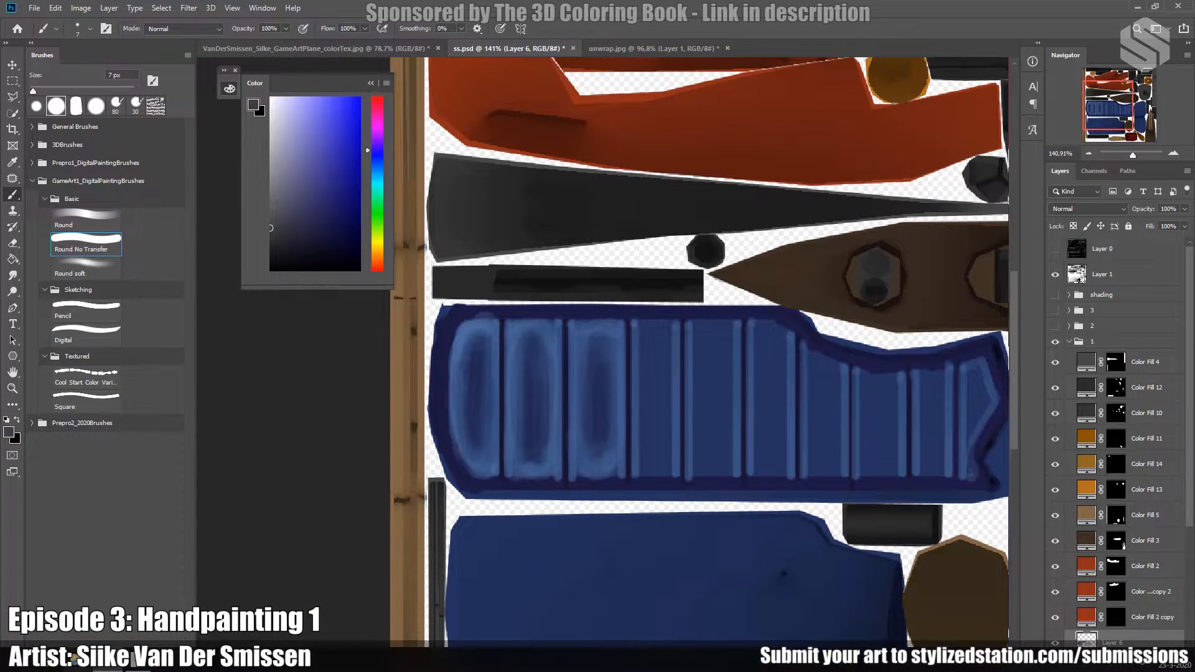
{"action": "left_click", "coordinate": [148, 666]}
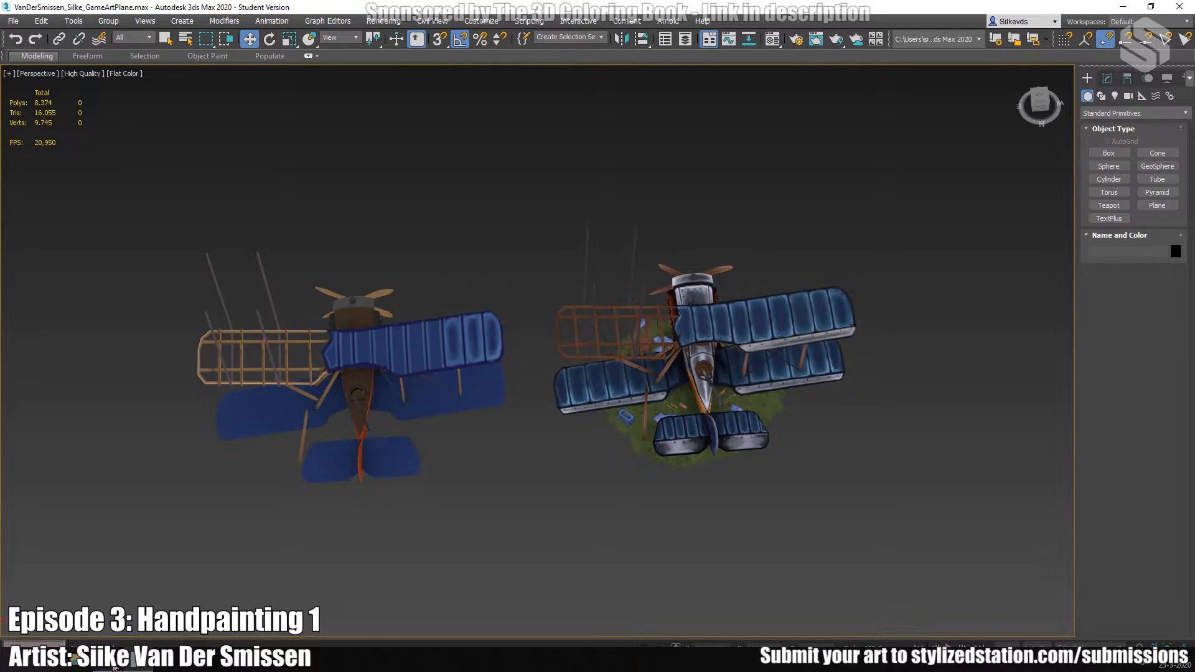
{"action": "left_click", "coordinate": [114, 668]}
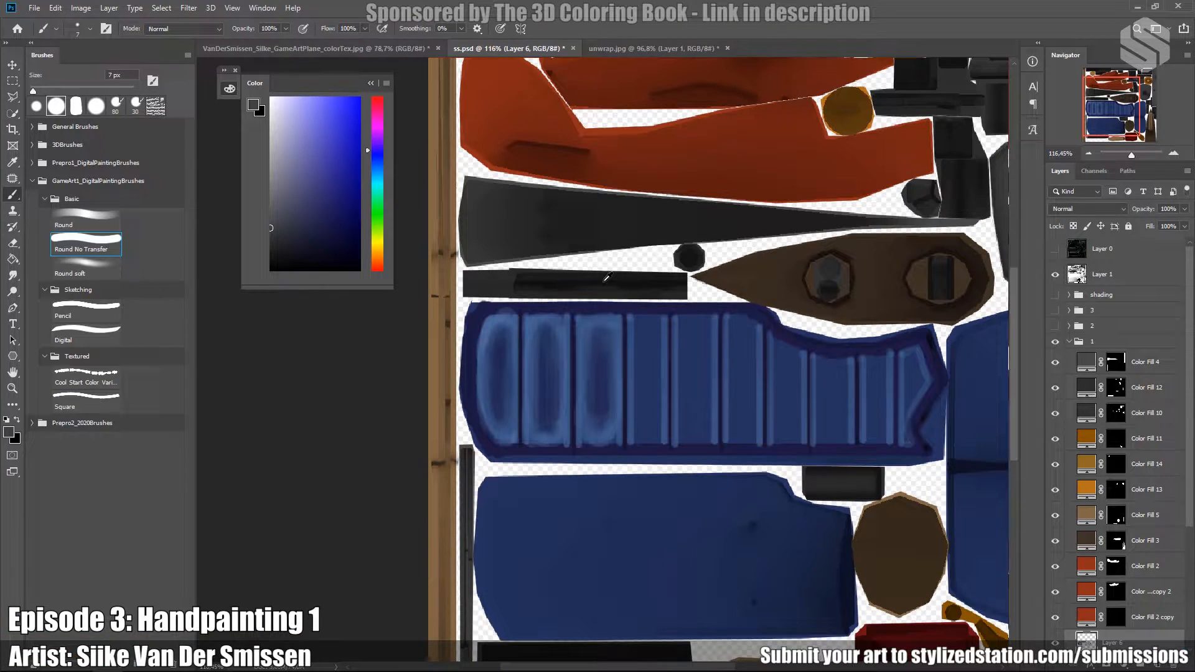
Using the UV wireframe on Layer 0 as a guide, paint a straight near-black 7 px line across the wing's trailing-edge strip.
{"action": "left_click", "coordinate": [1056, 249]}
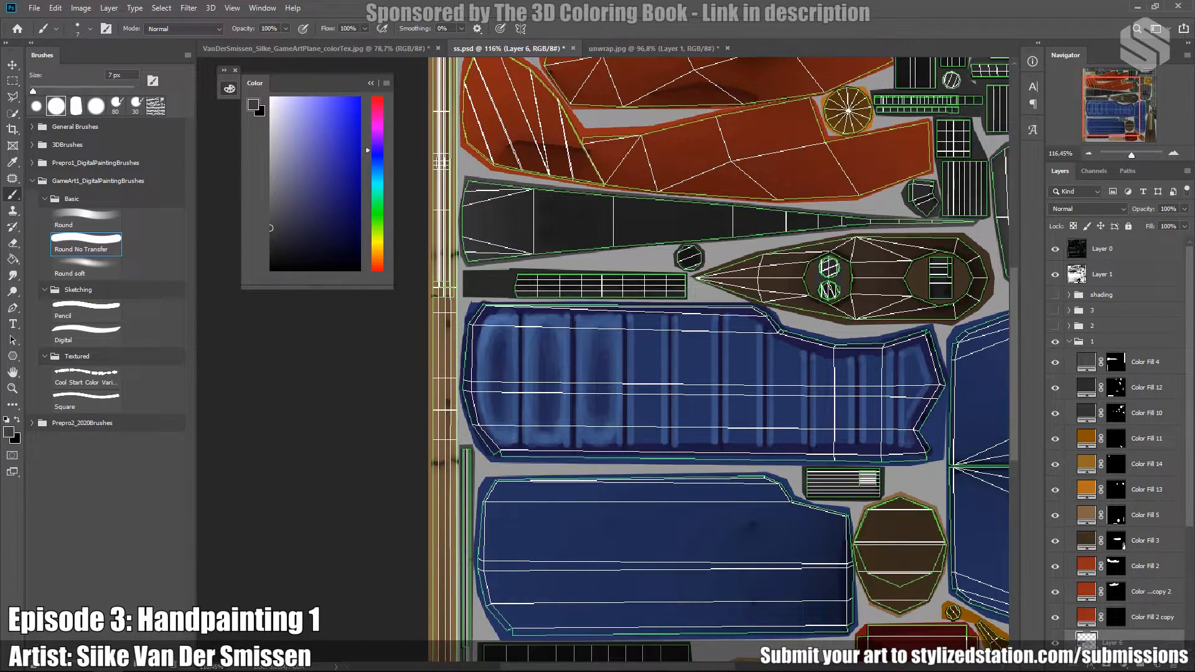
{"action": "left_click", "coordinate": [781, 331]}
{"action": "left_click_drag", "start_coordinate": [781, 333], "coordinate": [683, 328], "text": "shift"}
{"action": "left_click", "coordinate": [472, 332], "text": "shift"}
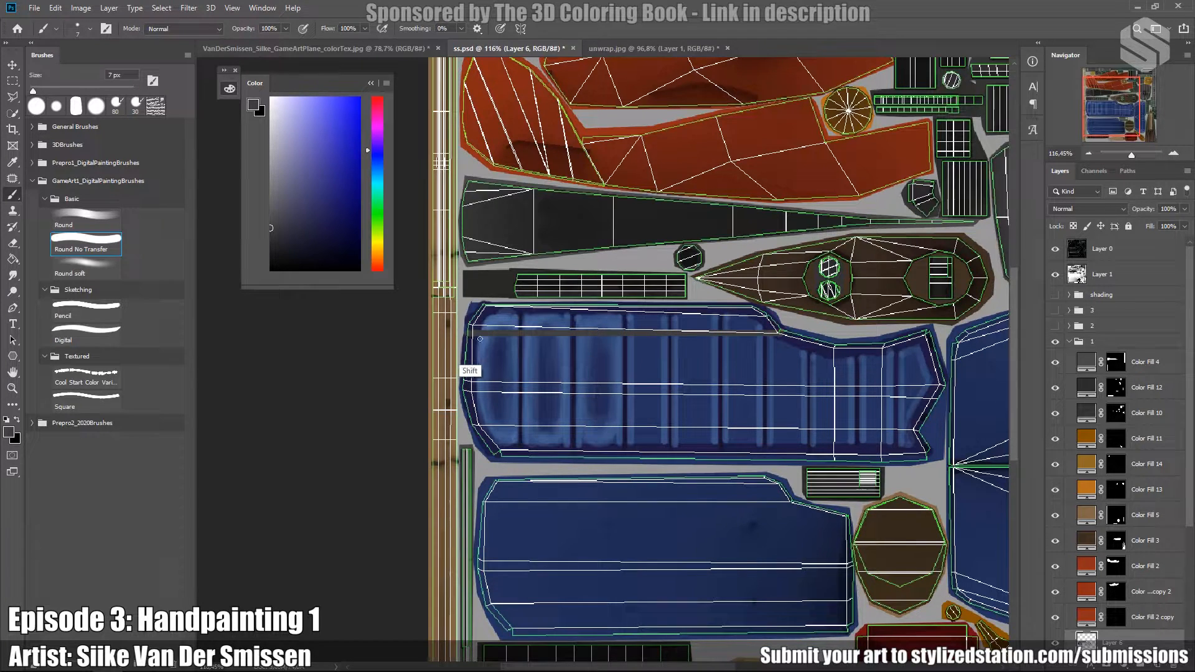
{"action": "left_click", "coordinate": [1055, 248]}
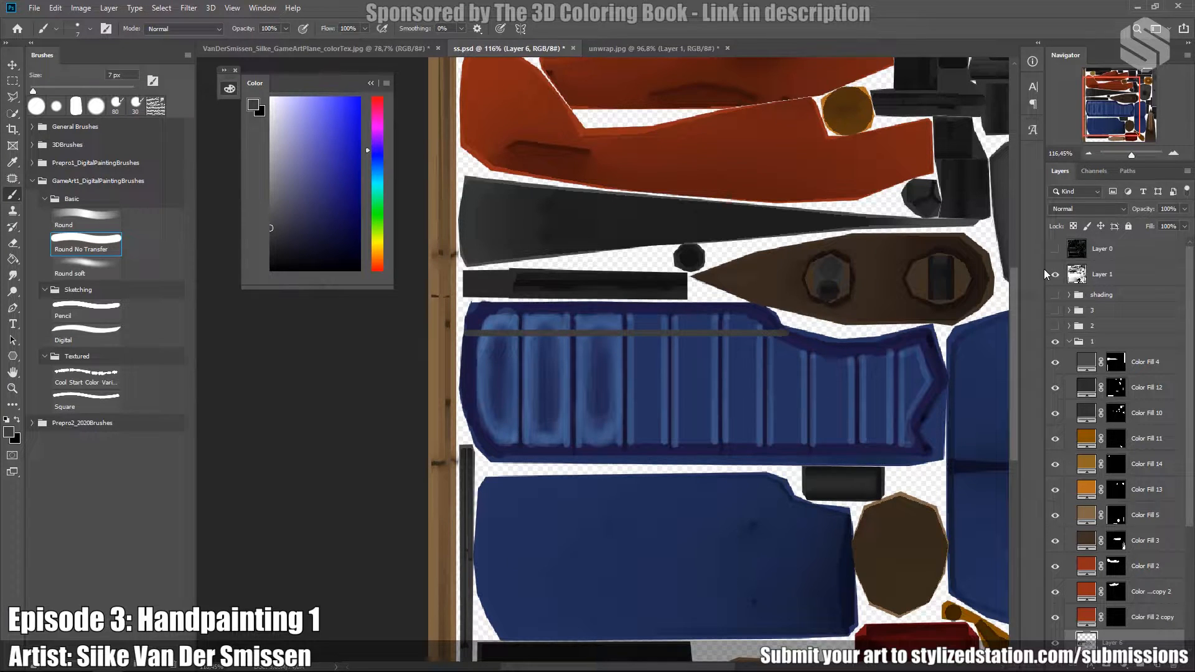
{"action": "left_click_drag", "start_coordinate": [271, 258], "coordinate": [248, 259]}
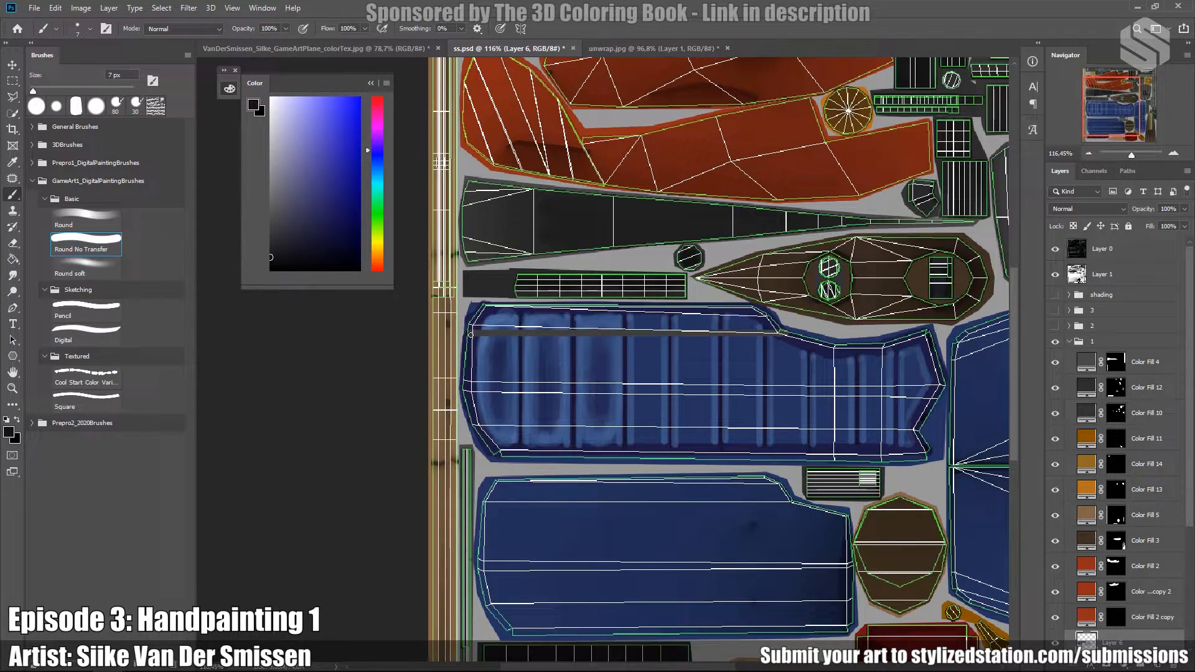
{"action": "left_click_drag", "start_coordinate": [471, 335], "coordinate": [785, 336]}
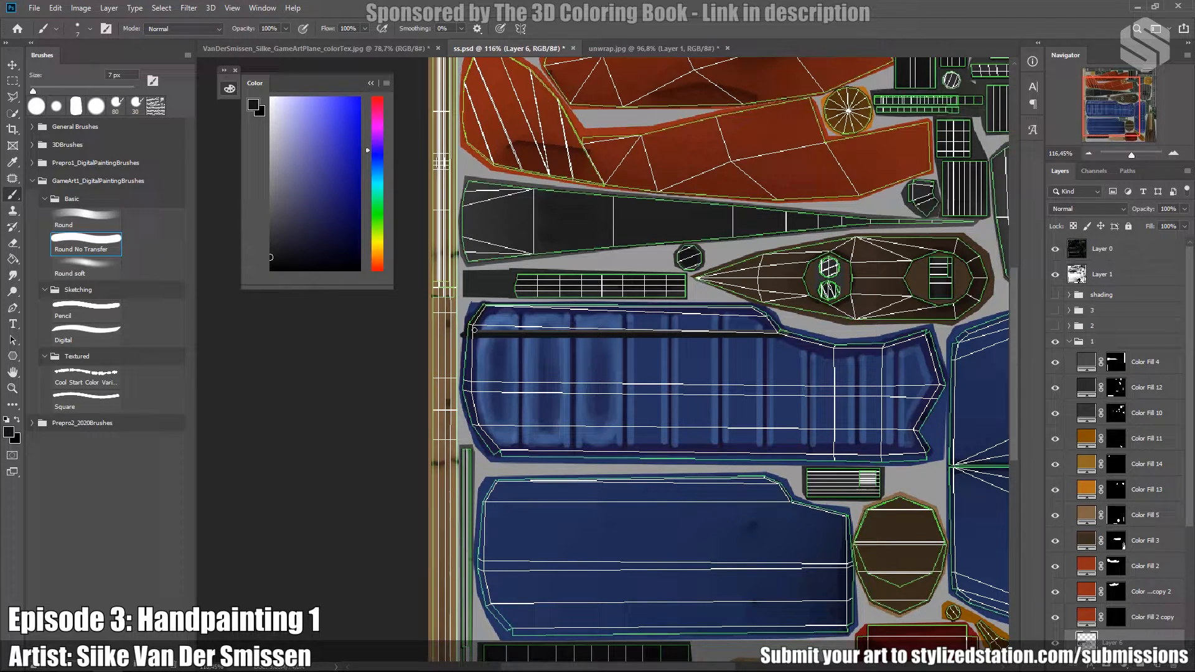
Outline the outer edge and angled ends of the trailing-edge strip in near-black at 9 px, and hide the UV wireframe.
{"action": "key", "text": "bracketright"}
{"action": "key", "text": "bracketright"}
{"action": "key", "text": "bracketright"}
{"action": "left_click_drag", "start_coordinate": [483, 306], "coordinate": [767, 306]}
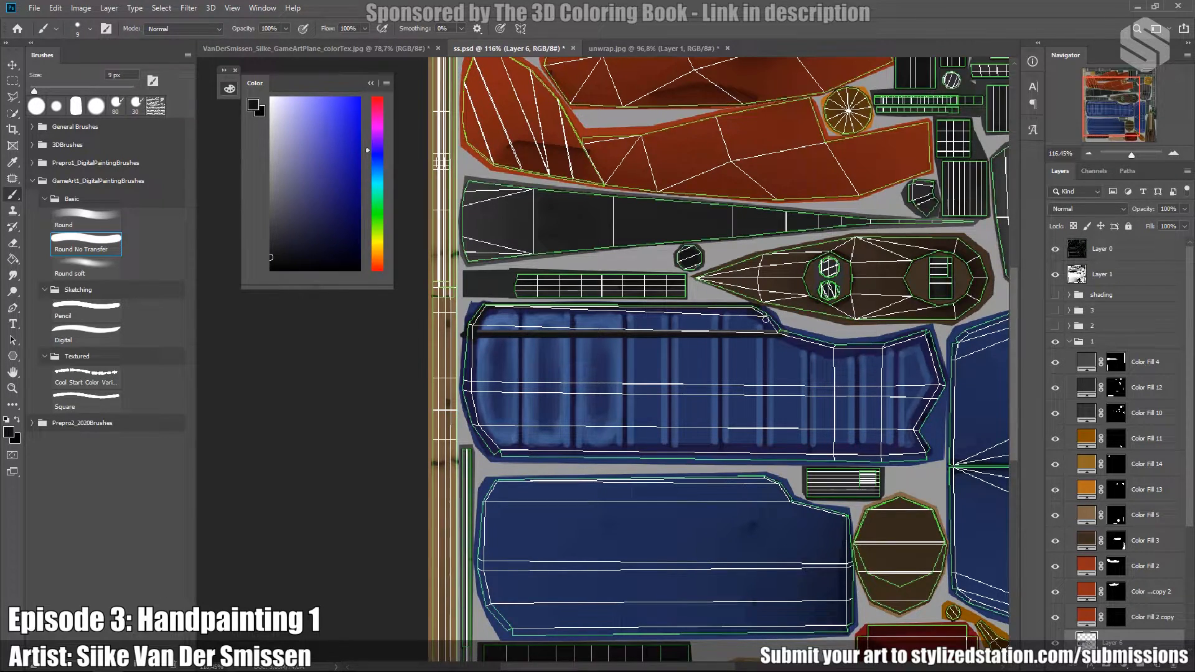
{"action": "left_click", "coordinate": [1055, 248]}
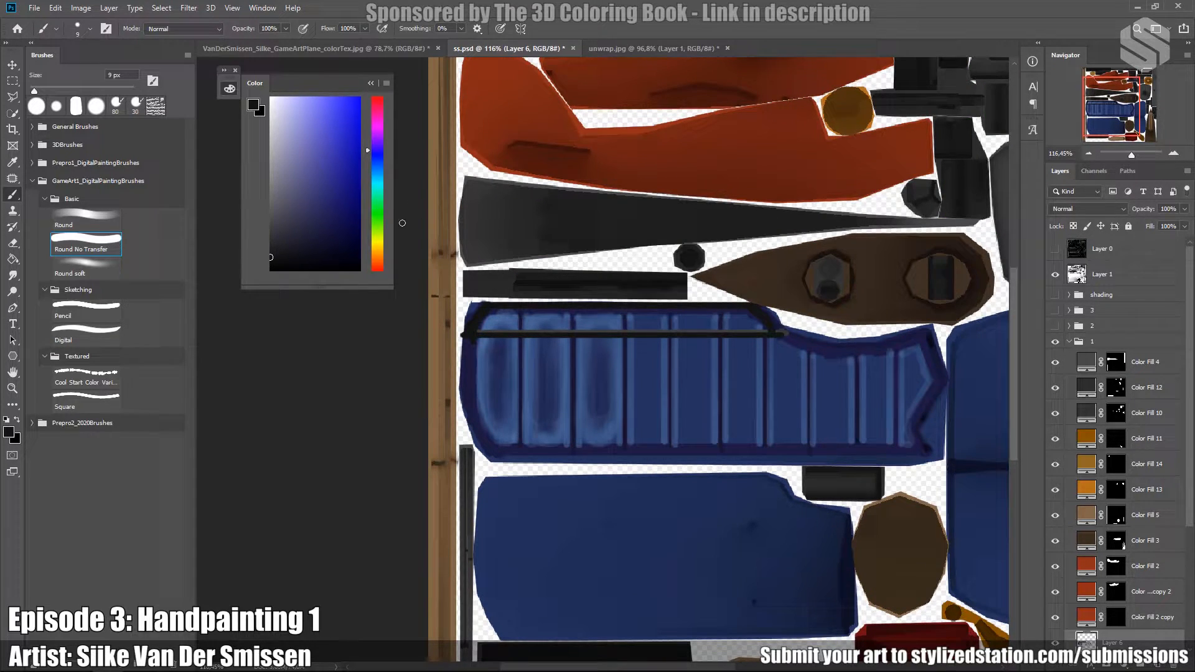
Fill the inside of the outlined trailing-edge strip with a flat medium grey.
{"action": "mouse_move", "coordinate": [272, 249]}
{"action": "left_mouse_down"}
{"action": "mouse_move", "coordinate": [264, 215]}
{"action": "mouse_move", "coordinate": [243, 208]}
{"action": "left_mouse_up"}
{"action": "mouse_move", "coordinate": [494, 327]}
{"action": "left_mouse_down"}
{"action": "mouse_move", "coordinate": [530, 326]}
{"action": "mouse_move", "coordinate": [537, 313]}
{"action": "mouse_move", "coordinate": [598, 314]}
{"action": "mouse_move", "coordinate": [504, 327]}
{"action": "mouse_move", "coordinate": [657, 318]}
{"action": "mouse_move", "coordinate": [564, 316]}
{"action": "left_mouse_up"}
{"action": "mouse_move", "coordinate": [639, 316]}
{"action": "left_mouse_down"}
{"action": "mouse_move", "coordinate": [756, 317]}
{"action": "mouse_move", "coordinate": [624, 327]}
{"action": "mouse_move", "coordinate": [759, 328]}
{"action": "left_mouse_up"}
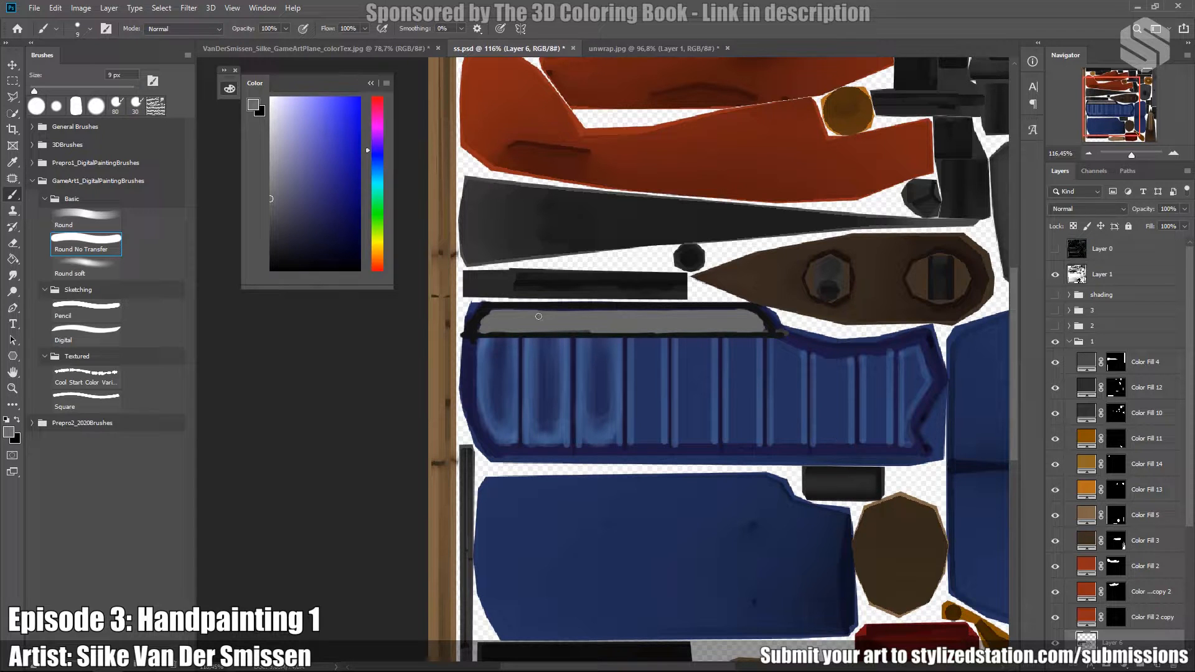
Paint light grey highlights around the inside edges of the metal strip with the Round brush at 9 px.
{"action": "left_click", "coordinate": [491, 310], "text": "alt"}
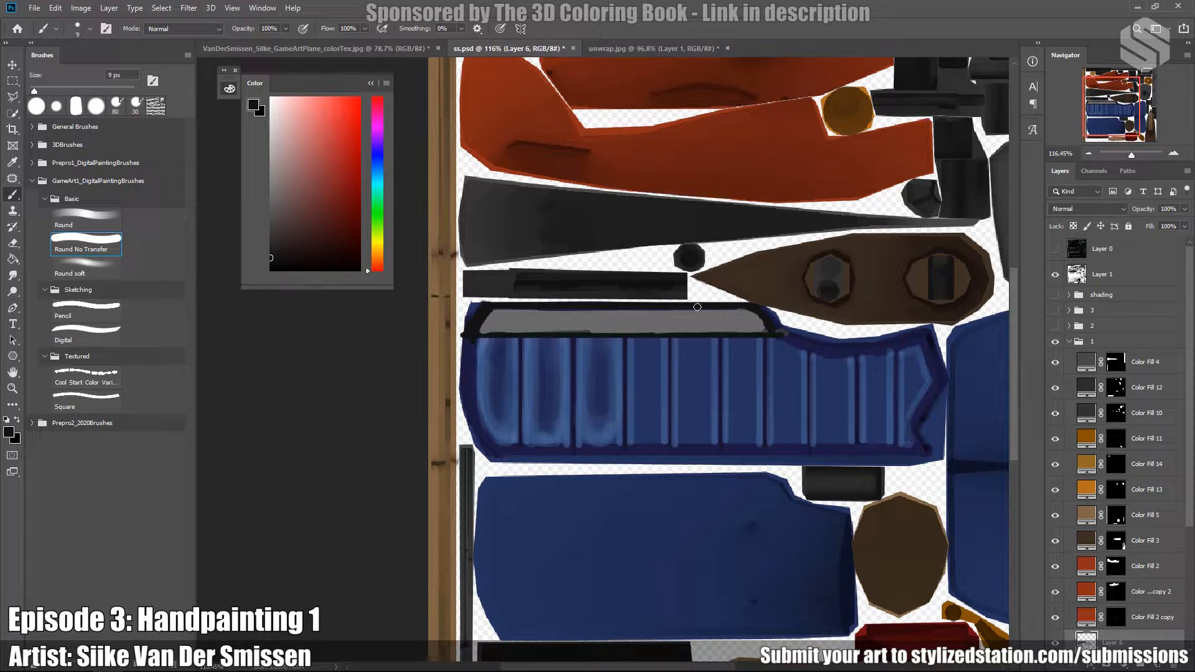
{"action": "left_click", "coordinate": [87, 226]}
{"action": "left_click", "coordinate": [271, 128]}
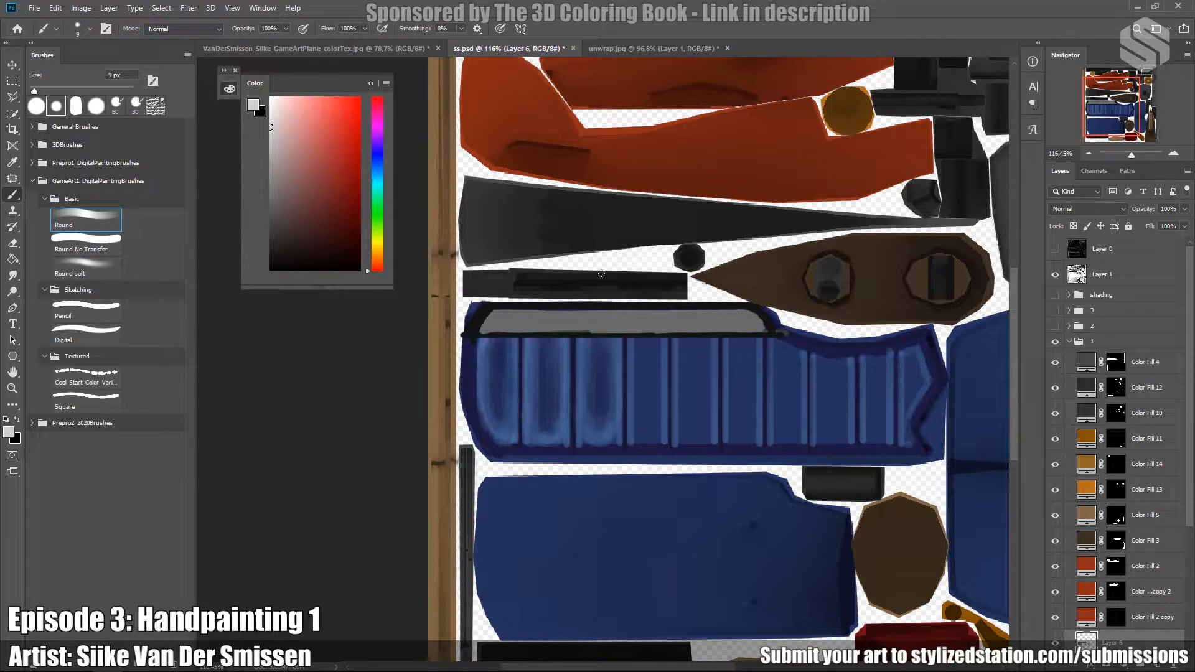
{"action": "mouse_move", "coordinate": [497, 308]}
{"action": "left_mouse_down"}
{"action": "mouse_move", "coordinate": [483, 328]}
{"action": "mouse_move", "coordinate": [502, 312]}
{"action": "mouse_move", "coordinate": [747, 312]}
{"action": "mouse_move", "coordinate": [762, 326]}
{"action": "left_mouse_up"}
{"action": "mouse_move", "coordinate": [487, 329]}
{"action": "left_mouse_down"}
{"action": "mouse_move", "coordinate": [763, 330]}
{"action": "mouse_move", "coordinate": [700, 327]}
{"action": "left_mouse_up"}
Sample the near-black outline colour and clean up the border between the metal strip and the blue panels.
{"action": "left_click", "coordinate": [570, 336], "text": "alt"}
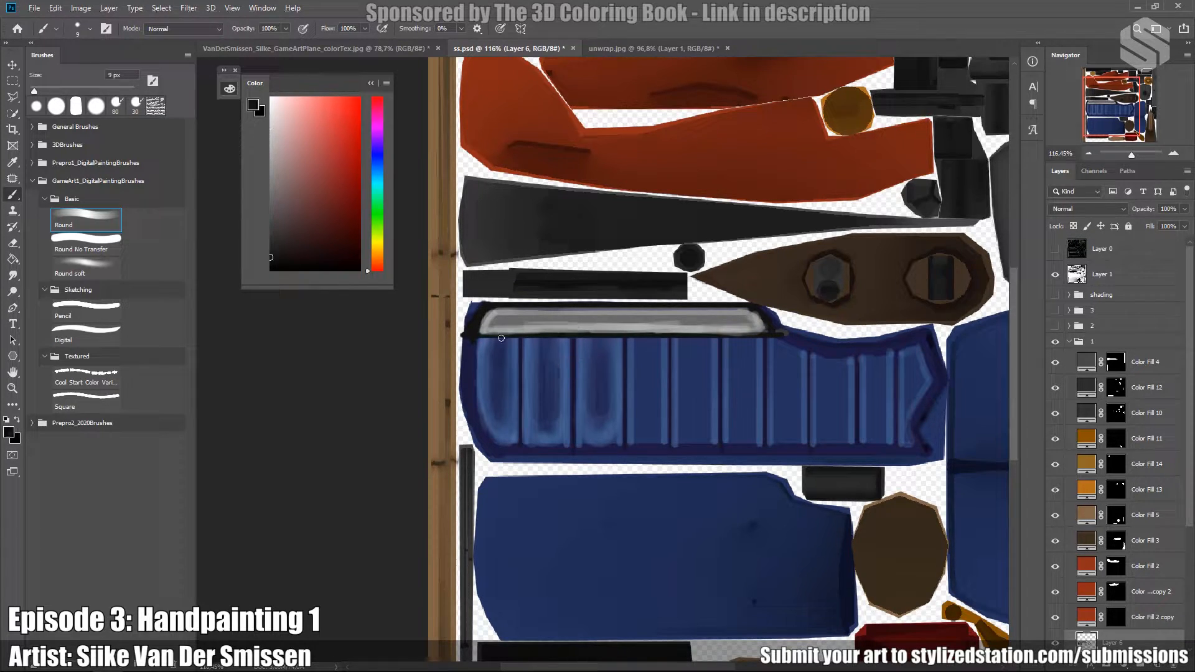
{"action": "left_click_drag", "start_coordinate": [478, 331], "coordinate": [519, 334]}
{"action": "mouse_move", "coordinate": [643, 333]}
{"action": "left_mouse_down"}
{"action": "mouse_move", "coordinate": [767, 329]}
{"action": "mouse_move", "coordinate": [697, 333]}
{"action": "left_mouse_up"}
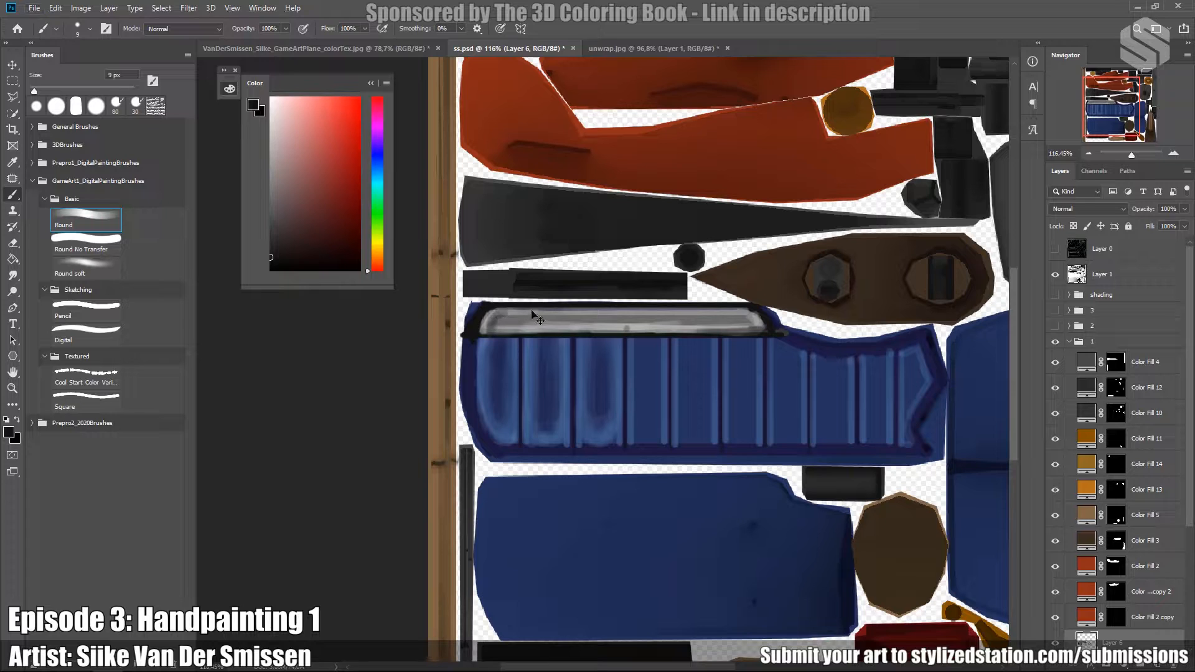
Blend sampled light and medium greys along the metal strip, leaving two soft darker areas with bright reflections between and around them.
{"action": "left_click", "coordinate": [618, 325], "text": "alt"}
{"action": "mouse_move", "coordinate": [483, 330]}
{"action": "left_mouse_down"}
{"action": "mouse_move", "coordinate": [562, 311]}
{"action": "mouse_move", "coordinate": [498, 319]}
{"action": "mouse_move", "coordinate": [754, 317]}
{"action": "mouse_move", "coordinate": [546, 323]}
{"action": "mouse_move", "coordinate": [589, 320]}
{"action": "left_mouse_up"}
{"action": "left_click", "coordinate": [683, 319], "text": "alt"}
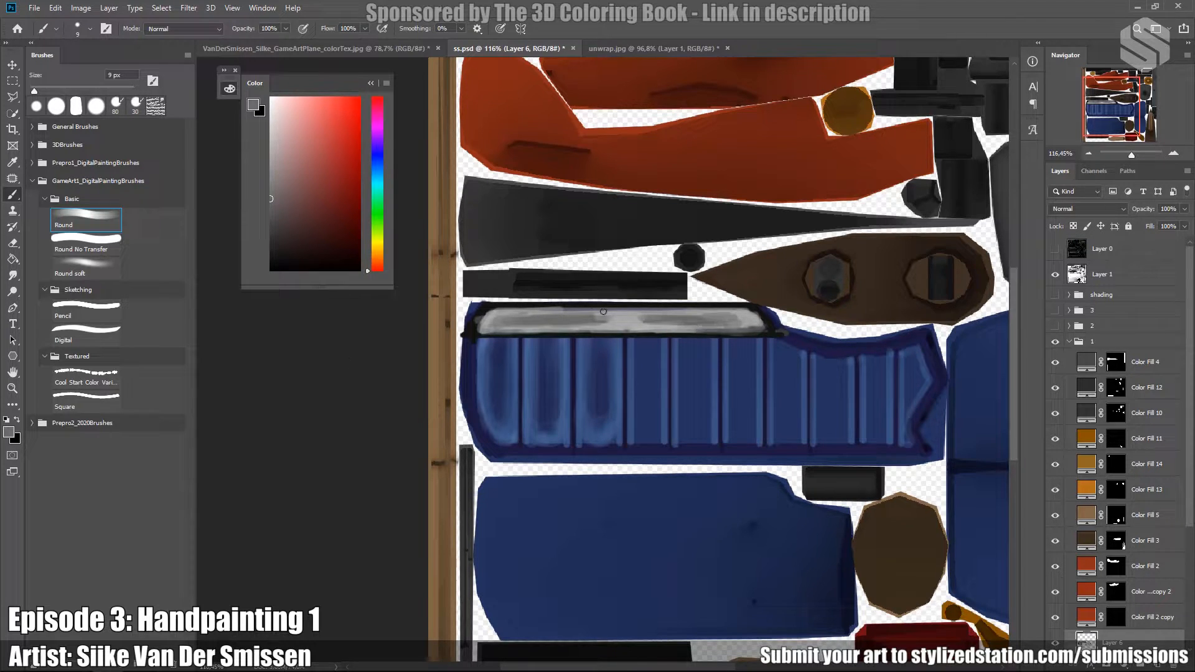
{"action": "left_click", "coordinate": [491, 310], "text": "alt"}
{"action": "mouse_move", "coordinate": [618, 323]}
{"action": "left_mouse_down"}
{"action": "mouse_move", "coordinate": [624, 330]}
{"action": "mouse_move", "coordinate": [598, 319]}
{"action": "mouse_move", "coordinate": [752, 315]}
{"action": "mouse_move", "coordinate": [722, 328]}
{"action": "mouse_move", "coordinate": [744, 322]}
{"action": "left_mouse_up"}
{"action": "mouse_move", "coordinate": [504, 307]}
{"action": "left_mouse_down"}
{"action": "mouse_move", "coordinate": [579, 316]}
{"action": "mouse_move", "coordinate": [526, 327]}
{"action": "mouse_move", "coordinate": [580, 323]}
{"action": "mouse_move", "coordinate": [513, 316]}
{"action": "left_mouse_up"}
{"action": "left_click", "coordinate": [564, 321], "text": "alt"}
{"action": "left_click_drag", "start_coordinate": [664, 322], "coordinate": [627, 322]}
Save the updated texture as a JPEG copy, reusing the existing file name that starts with "tex".
{"action": "scroll", "coordinate": [532, 239], "scroll_direction": "down", "scroll_amount": 3, "text": "alt"}
{"action": "key", "text": "ctrl+alt+s"}
{"action": "left_click", "coordinate": [218, 496]}
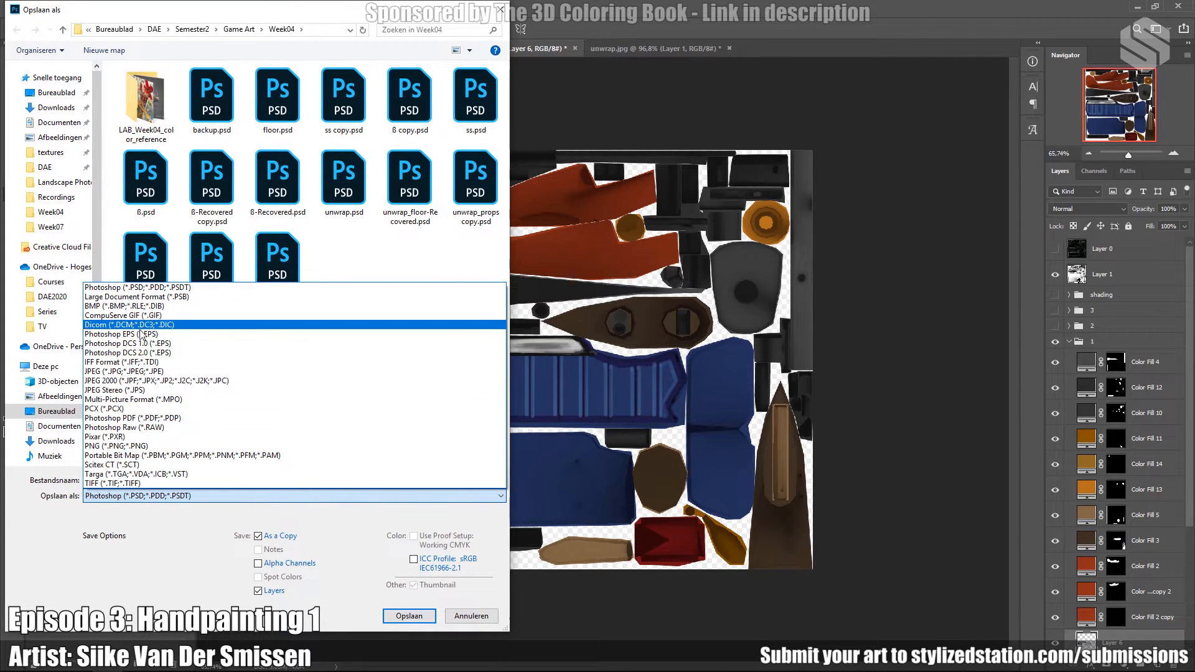
{"action": "left_click", "coordinate": [137, 372]}
{"action": "left_click", "coordinate": [151, 480]}
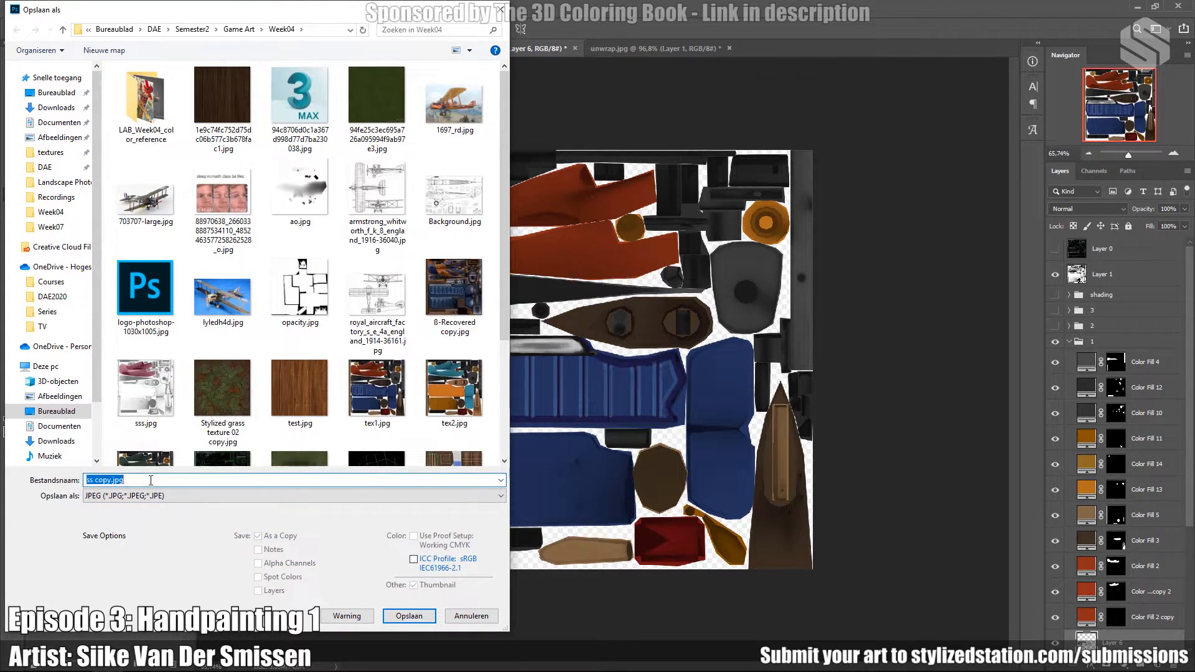
{"action": "type", "text": "tex"}
{"action": "left_click", "coordinate": [133, 493]}
{"action": "left_click", "coordinate": [409, 616]}
{"action": "left_click", "coordinate": [638, 342]}
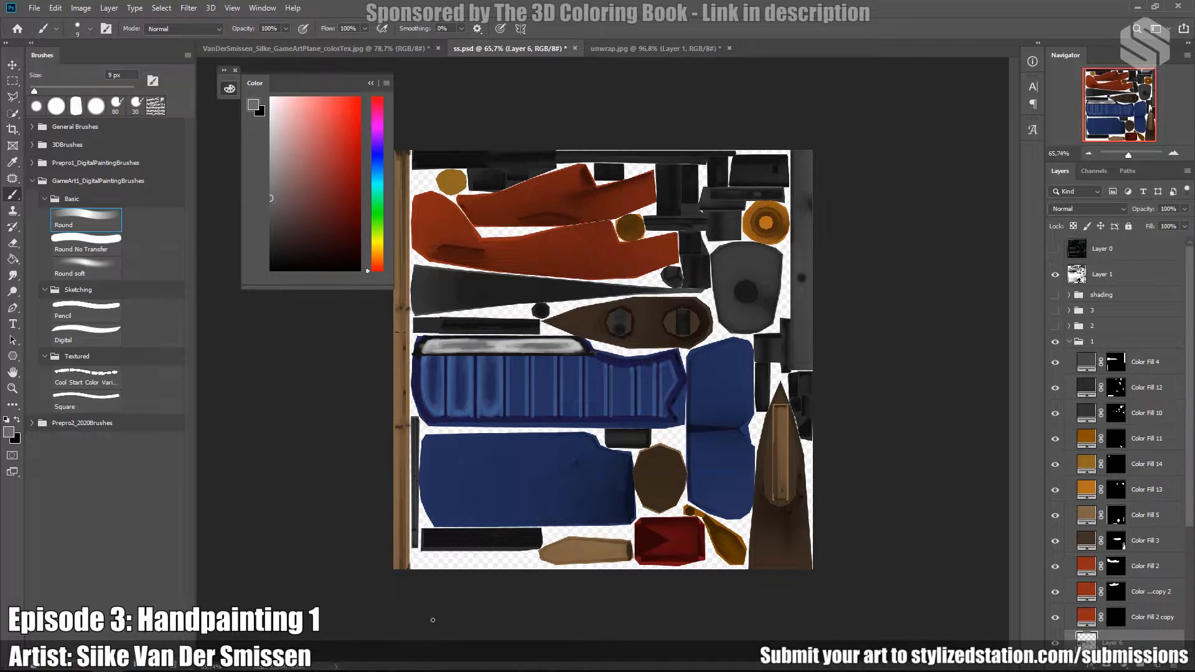
Switch to 3ds Max and inspect the new metal trailing-edge strip on the wing from above and behind.
{"action": "left_click", "coordinate": [139, 668]}
{"action": "scroll", "coordinate": [380, 399], "scroll_direction": "up", "scroll_amount": 5}
{"action": "middle_click_drag", "start_coordinate": [605, 392], "coordinate": [581, 442]}
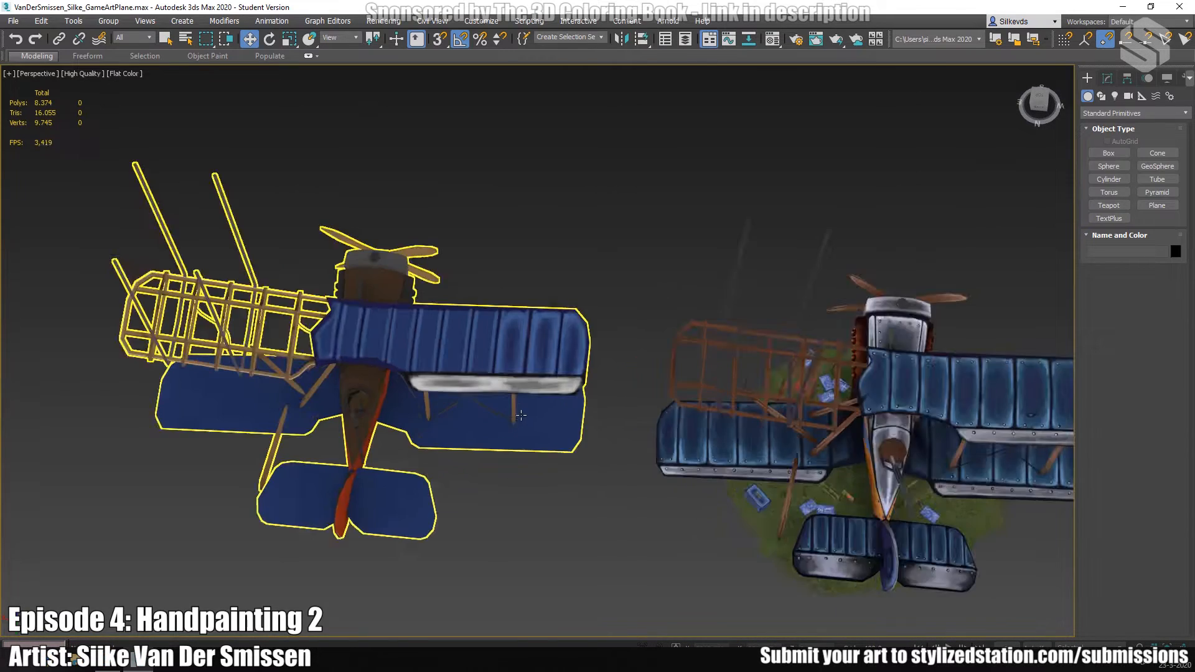
{"action": "scroll", "coordinate": [500, 402], "scroll_direction": "up", "scroll_amount": 5}
{"action": "middle_click_drag", "start_coordinate": [467, 368], "coordinate": [539, 212], "text": "alt"}
{"action": "scroll", "coordinate": [368, 380], "scroll_direction": "up", "scroll_amount": 3}
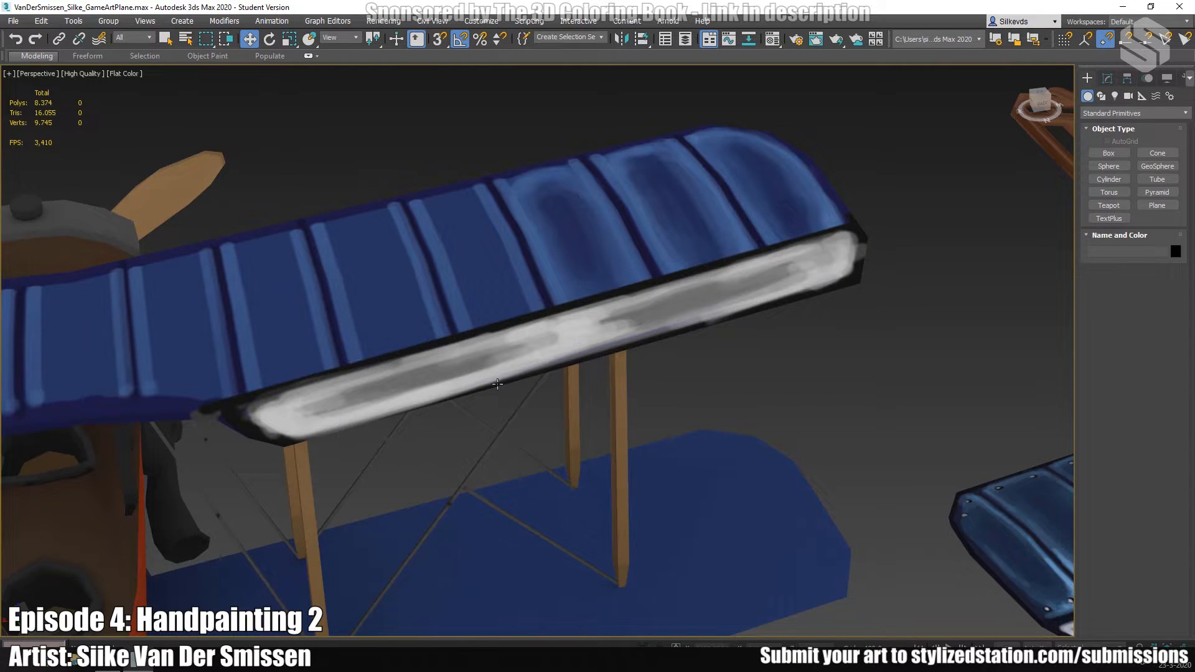
{"action": "middle_click_drag", "start_coordinate": [629, 413], "coordinate": [657, 465]}
{"action": "middle_click_drag", "start_coordinate": [657, 465], "coordinate": [514, 426], "text": "alt"}
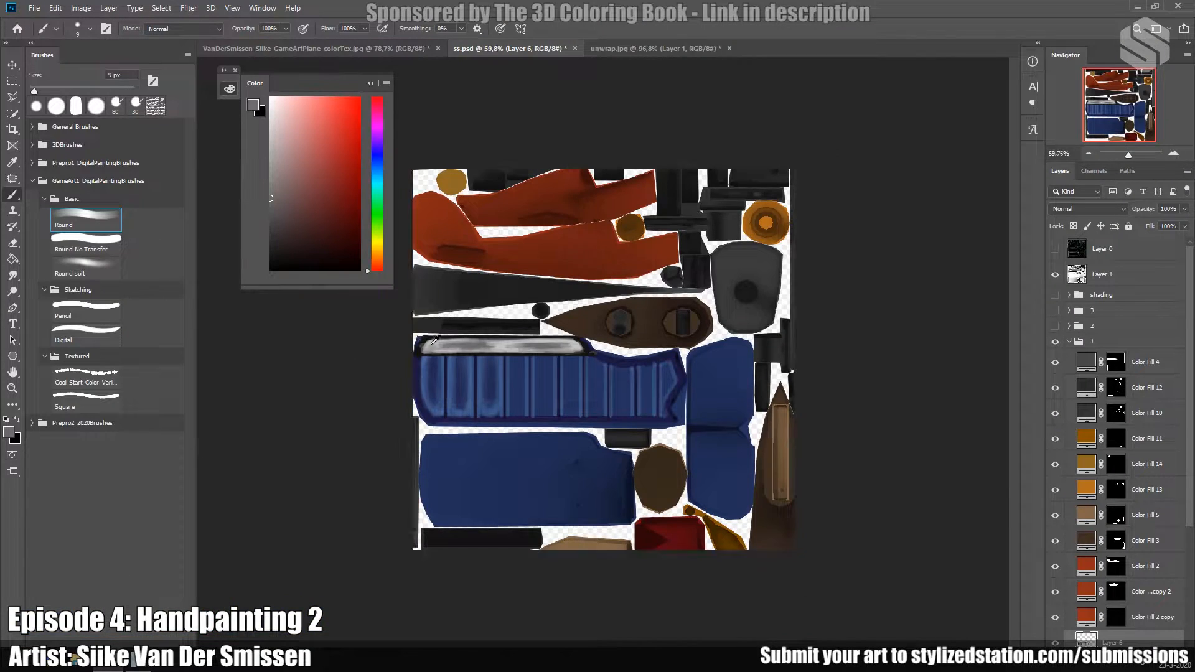
Paint small dark grey rivet dots with the 3 px Round No Transfer brush on the first wing panel and the metal strip above it.
{"action": "scroll", "coordinate": [356, 396], "scroll_direction": "up", "scroll_amount": 5, "text": "alt"}
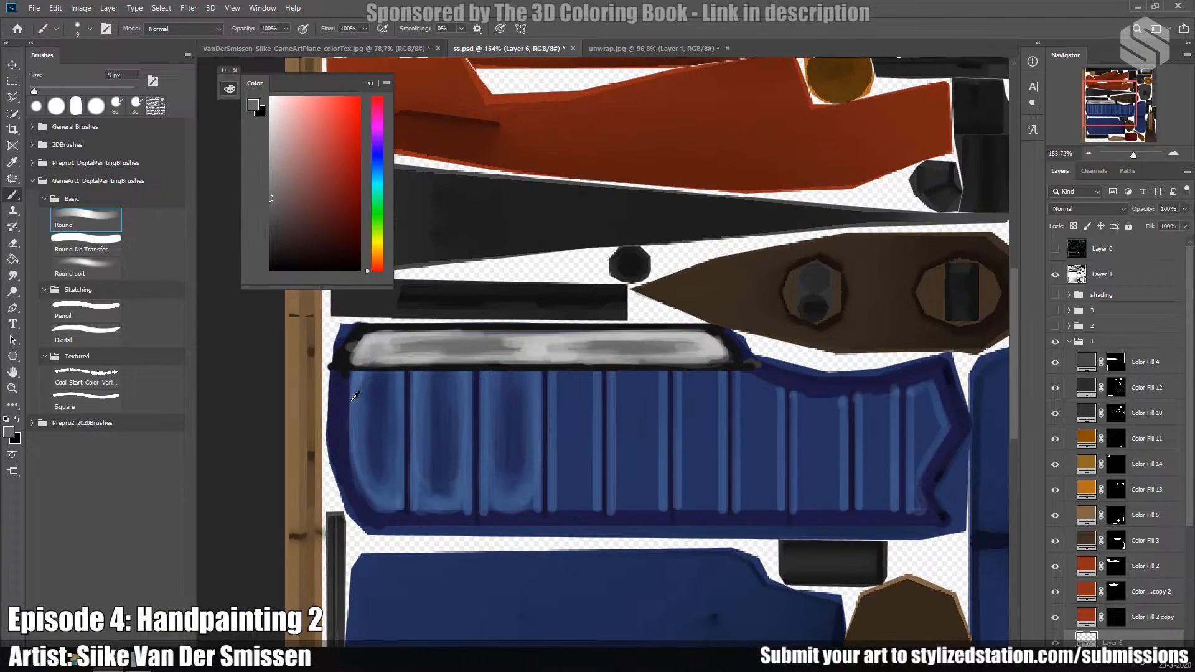
{"action": "scroll", "coordinate": [356, 395], "scroll_direction": "up", "scroll_amount": 5, "text": "alt"}
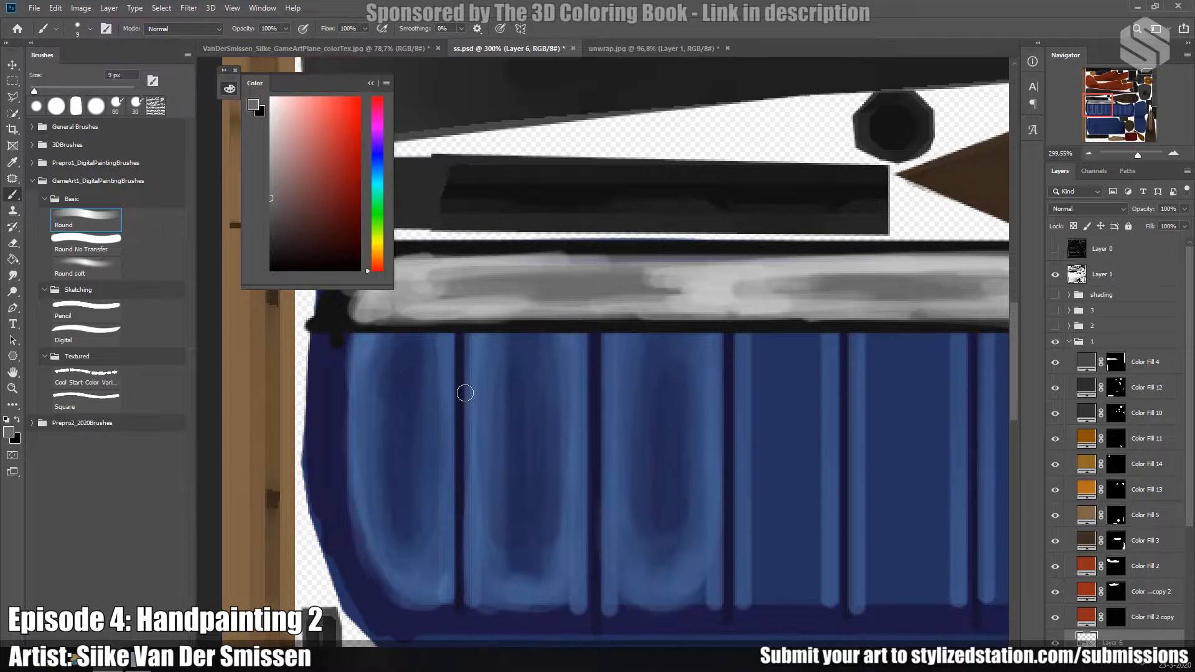
{"action": "left_click", "coordinate": [73, 250]}
{"action": "left_click", "coordinate": [274, 204]}
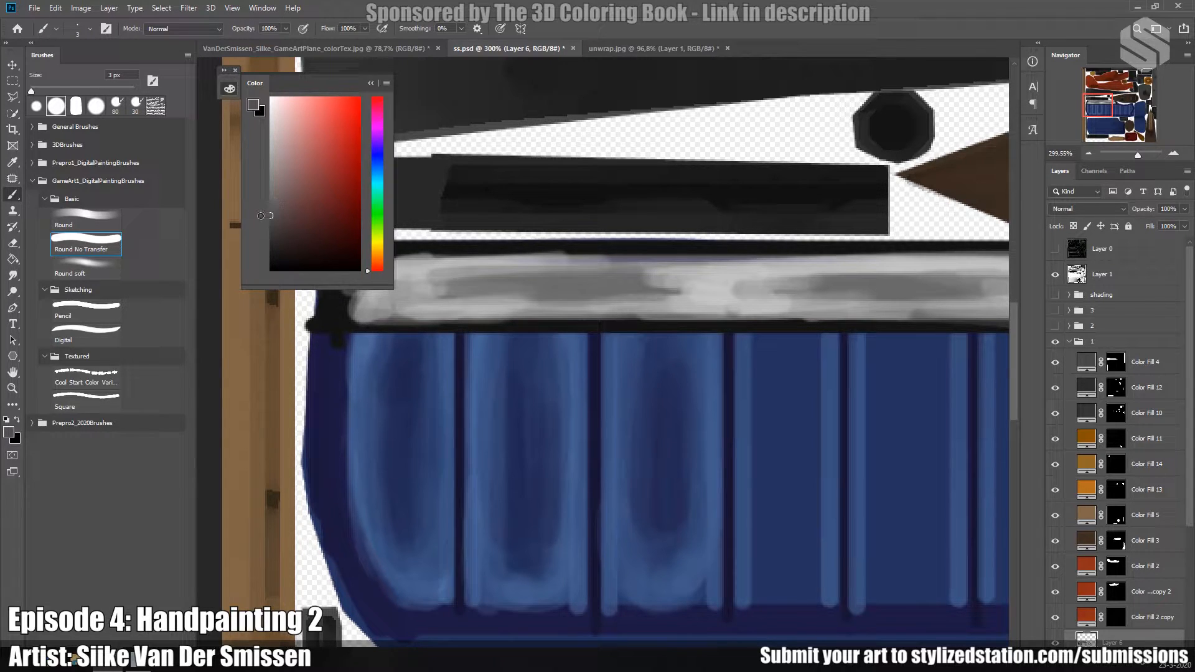
{"action": "left_click", "coordinate": [439, 347]}
{"action": "left_click", "coordinate": [278, 234]}
{"action": "key", "text": "ctrl+z"}
{"action": "left_click_drag", "start_coordinate": [437, 345], "coordinate": [367, 351]}
{"action": "left_click", "coordinate": [374, 309]}
{"action": "left_click_drag", "start_coordinate": [436, 314], "coordinate": [436, 305]}
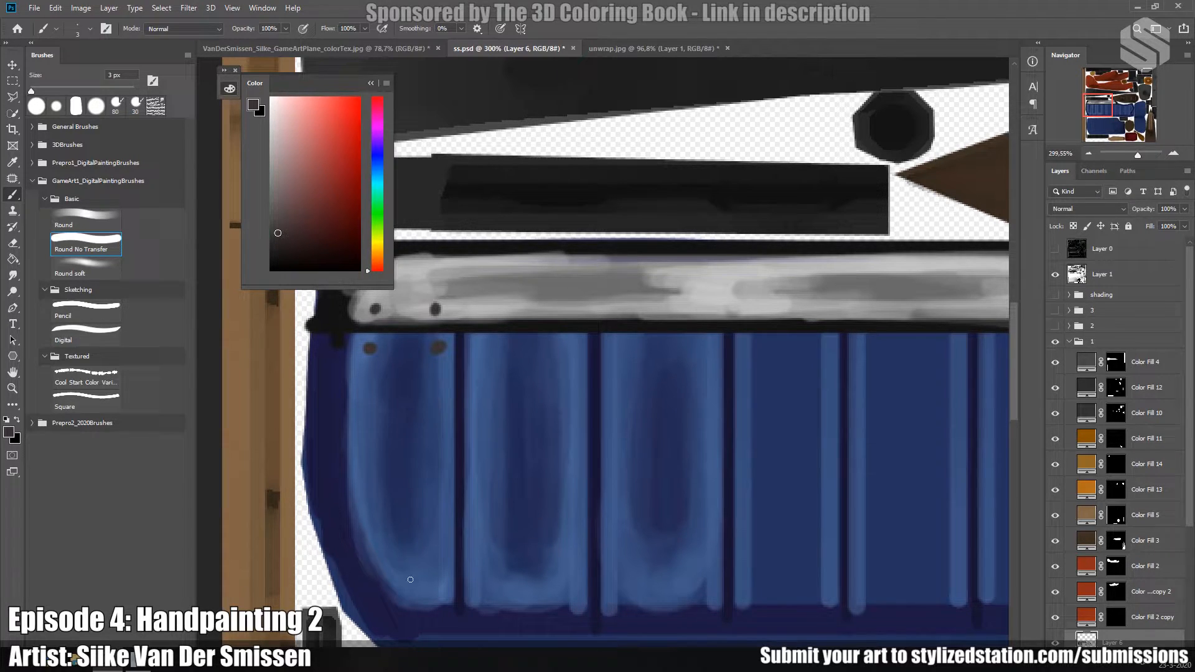
Add matching dark rivet dots at the four corners of the second wing panel and two on the metal strip above it.
{"action": "left_click", "coordinate": [481, 348]}
{"action": "left_click", "coordinate": [564, 347]}
{"action": "left_click", "coordinate": [488, 584]}
{"action": "left_click", "coordinate": [561, 586]}
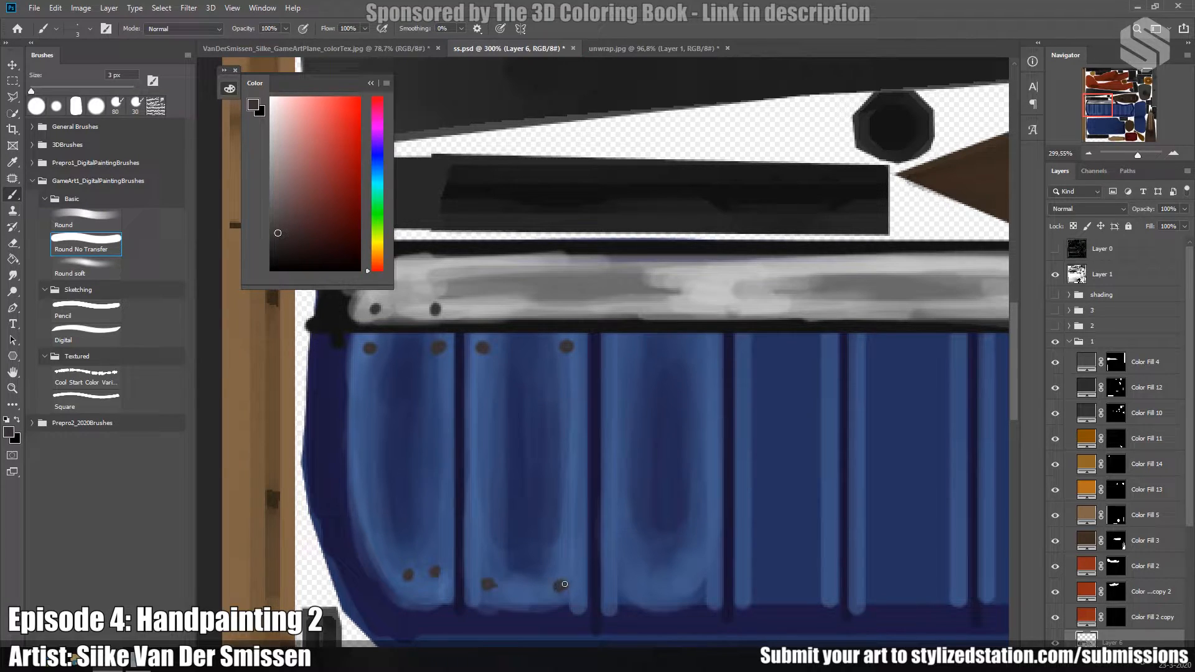
{"action": "left_click", "coordinate": [476, 306]}
{"action": "left_click", "coordinate": [567, 306]}
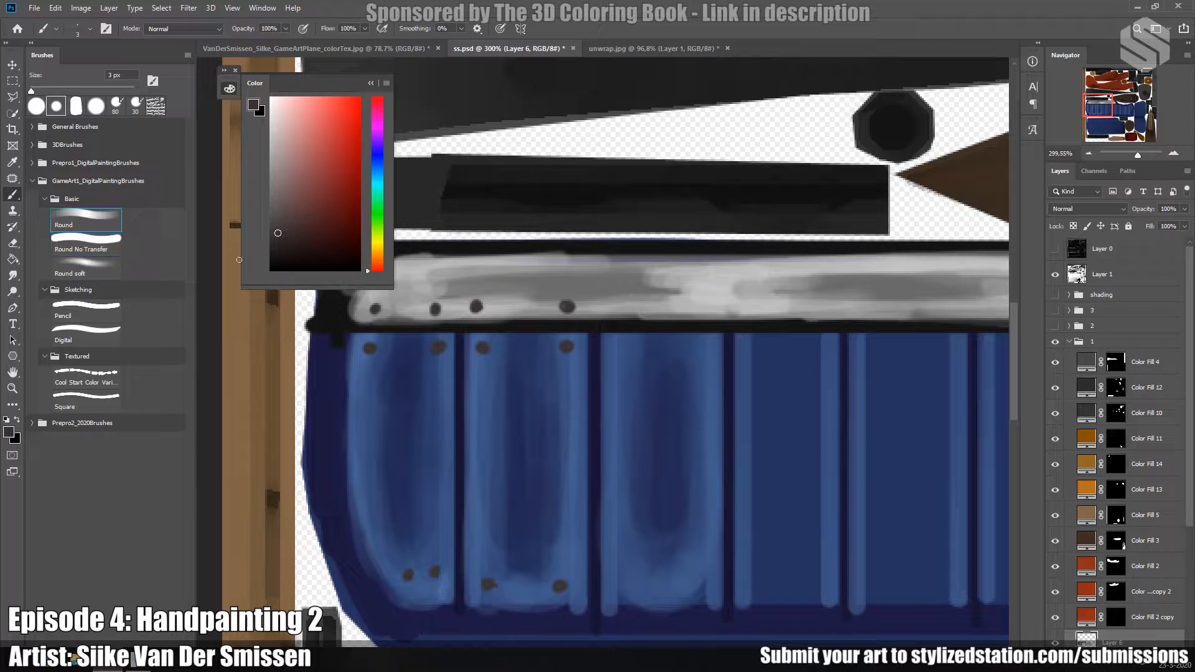
Paint light grey highlights inside the rivets on the two wing panels and the metal strip with the 2 px Round brush.
{"action": "left_click_drag", "start_coordinate": [273, 154], "coordinate": [249, 152]}
{"action": "left_click_drag", "start_coordinate": [370, 347], "coordinate": [373, 348]}
{"action": "left_click_drag", "start_coordinate": [568, 343], "coordinate": [572, 346]}
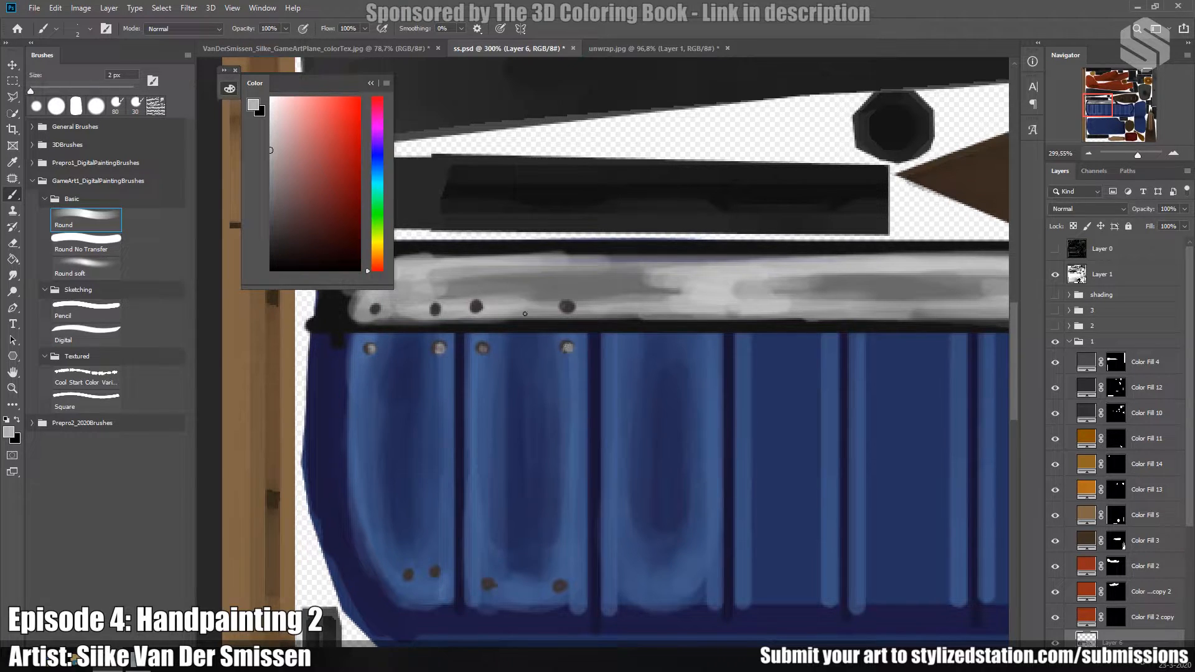
{"action": "scroll", "coordinate": [605, 278], "scroll_direction": "up", "scroll_amount": 3, "text": "alt"}
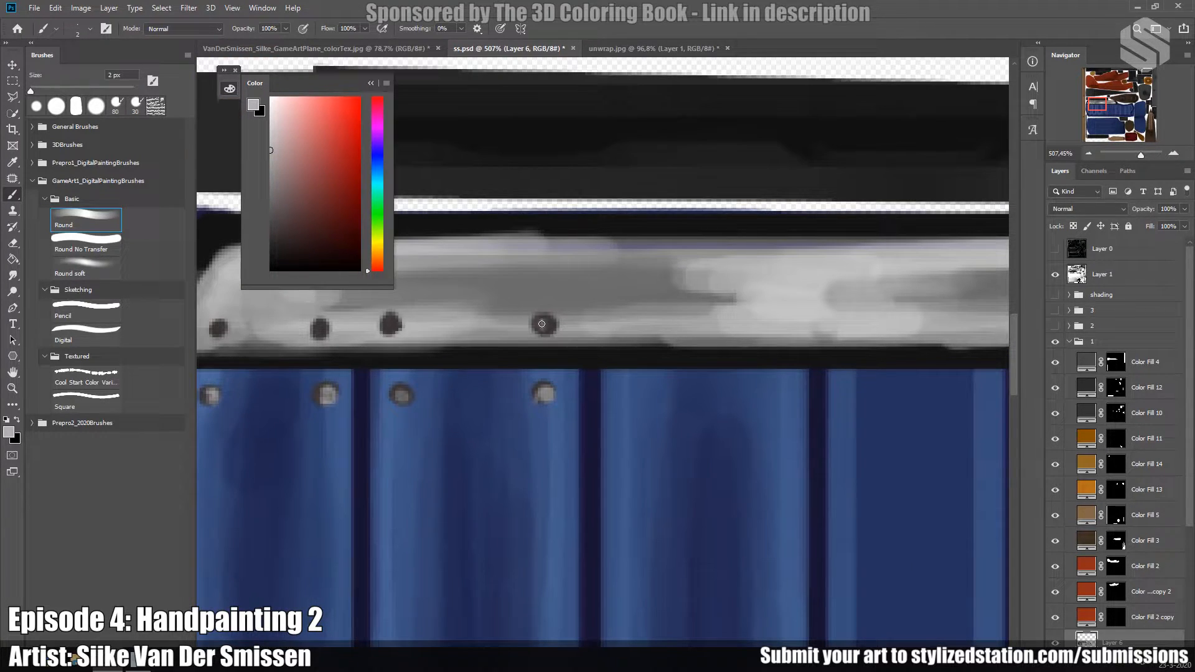
{"action": "left_click_drag", "start_coordinate": [539, 326], "coordinate": [555, 328]}
{"action": "mouse_move", "coordinate": [389, 328]}
{"action": "left_mouse_down"}
{"action": "mouse_move", "coordinate": [393, 316]}
{"action": "mouse_move", "coordinate": [398, 329]}
{"action": "left_mouse_up"}
{"action": "mouse_move", "coordinate": [316, 331]}
{"action": "left_mouse_down"}
{"action": "mouse_move", "coordinate": [320, 322]}
{"action": "mouse_move", "coordinate": [327, 336]}
{"action": "left_mouse_up"}
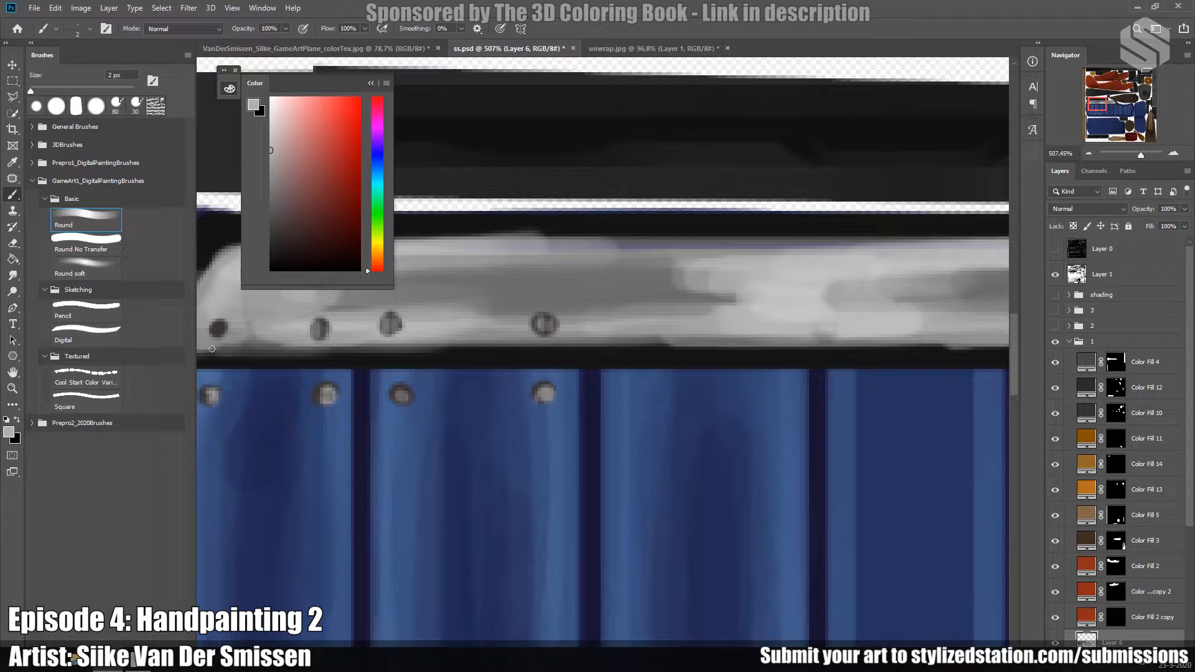
{"action": "left_click_drag", "start_coordinate": [214, 326], "coordinate": [226, 330]}
{"action": "scroll", "coordinate": [343, 350], "scroll_direction": "down", "scroll_amount": 5, "text": "alt"}
{"action": "scroll", "coordinate": [380, 415], "scroll_direction": "down", "scroll_amount": 3}
{"action": "scroll", "coordinate": [436, 429], "scroll_direction": "up", "scroll_amount": 2, "text": "alt"}
{"action": "scroll", "coordinate": [440, 425], "scroll_direction": "up", "scroll_amount": 1, "text": "alt"}
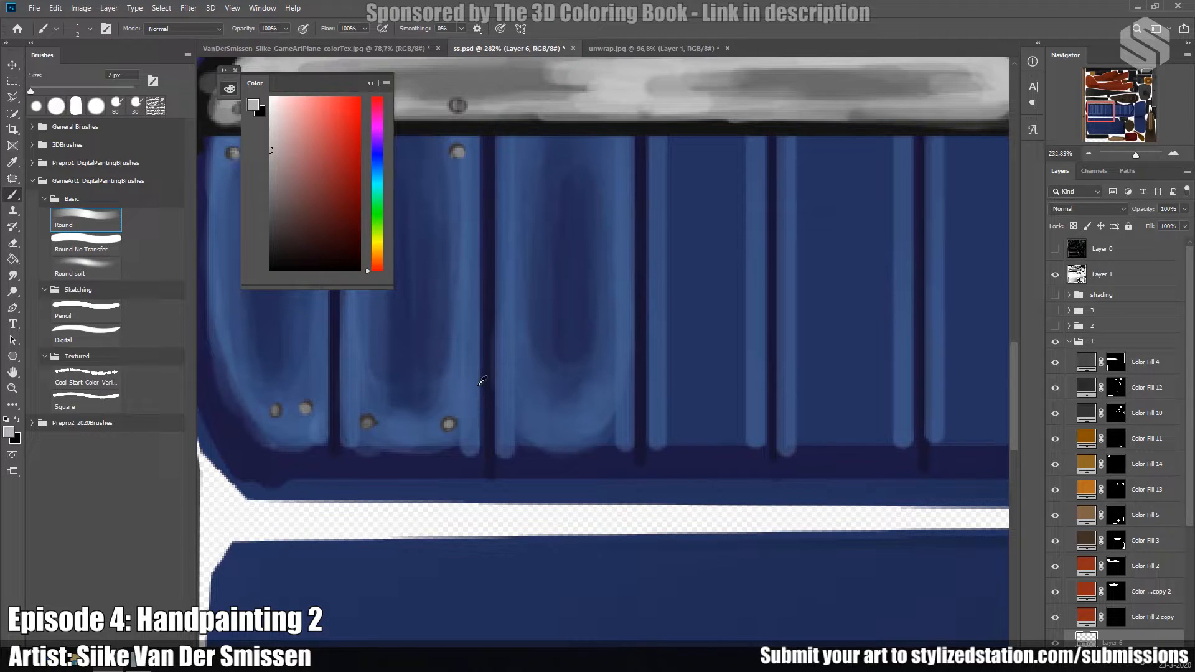
Save the riveted texture as a JPEG copy over the existing file whose name starts with "tex".
{"action": "scroll", "coordinate": [482, 382], "scroll_direction": "down", "scroll_amount": 5, "text": "alt"}
{"action": "key", "text": "ctrl+shift+s"}
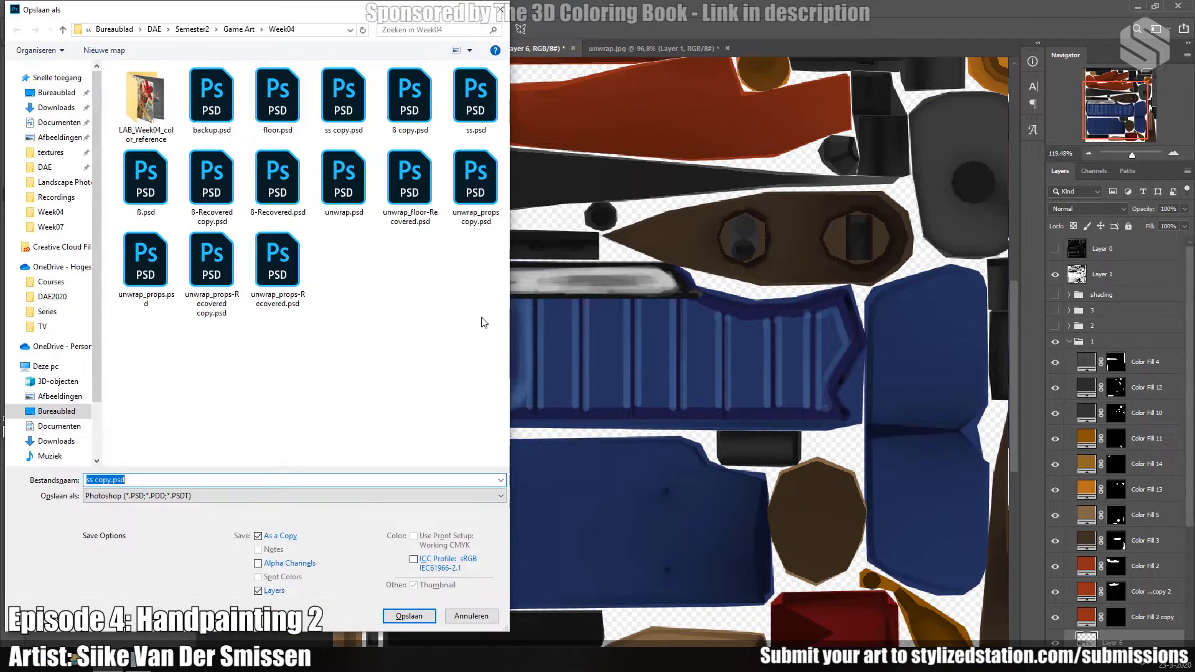
{"action": "left_click", "coordinate": [187, 496]}
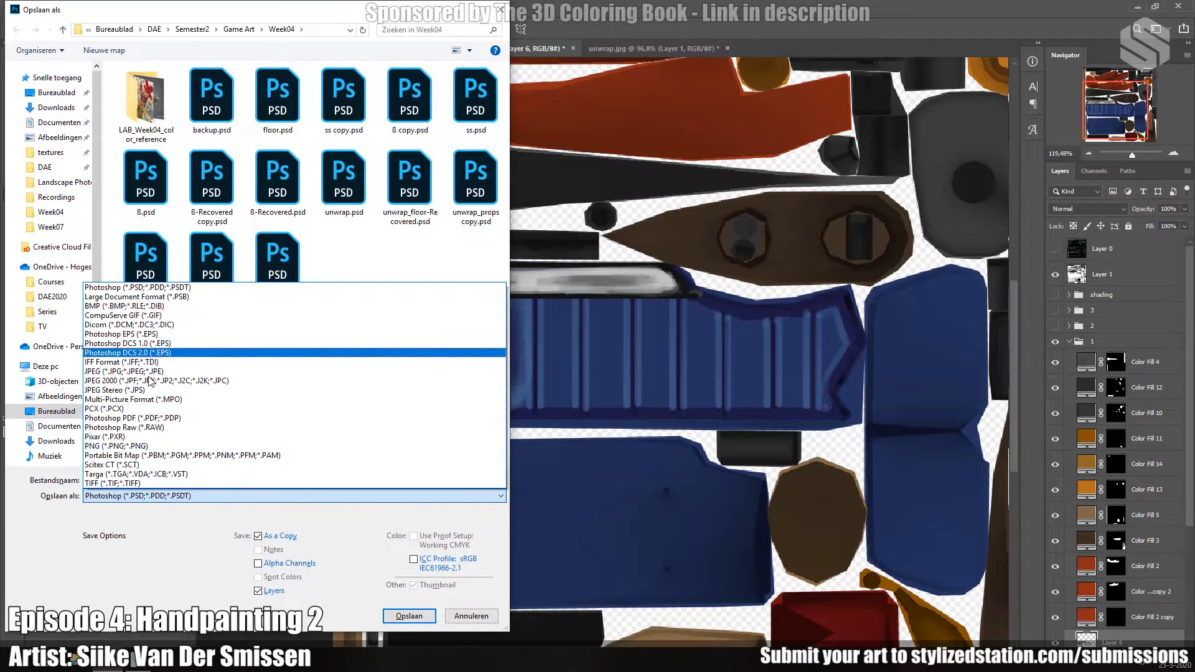
{"action": "left_click", "coordinate": [155, 381]}
{"action": "left_click", "coordinate": [137, 496]}
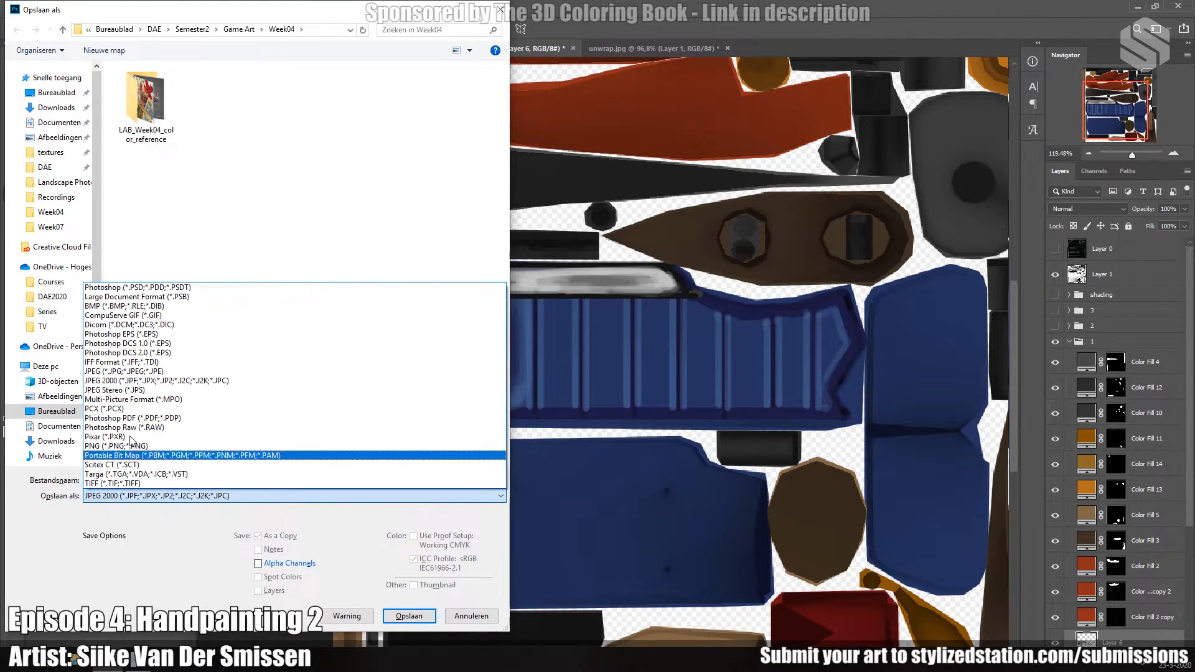
{"action": "left_click", "coordinate": [124, 372]}
{"action": "type", "text": "te"}
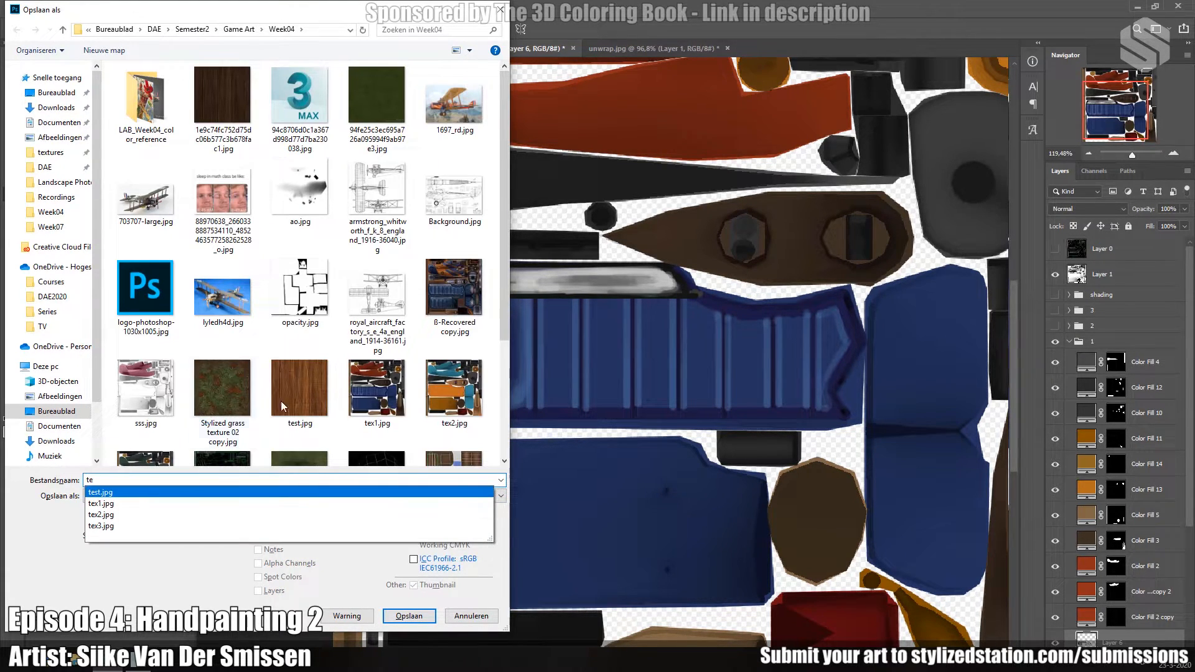
{"action": "left_click", "coordinate": [147, 510]}
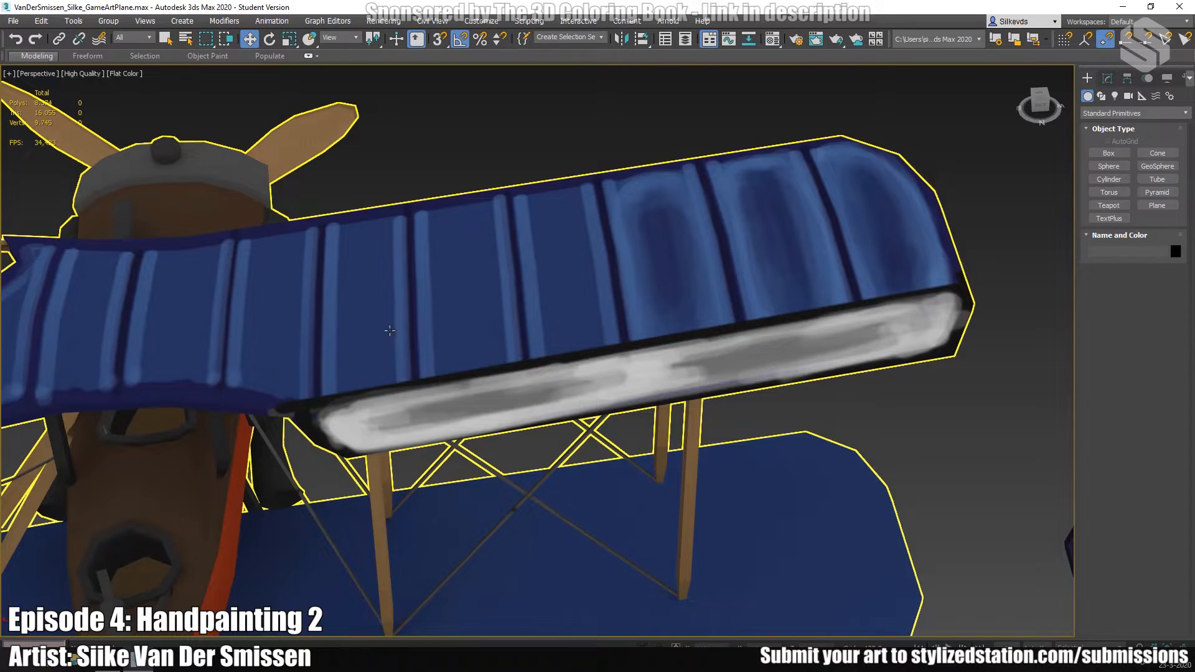
Switch to 3ds Max and examine the new rivets on the upper wing from close up and from a distance.
{"action": "scroll", "coordinate": [389, 331], "scroll_direction": "down", "scroll_amount": 2}
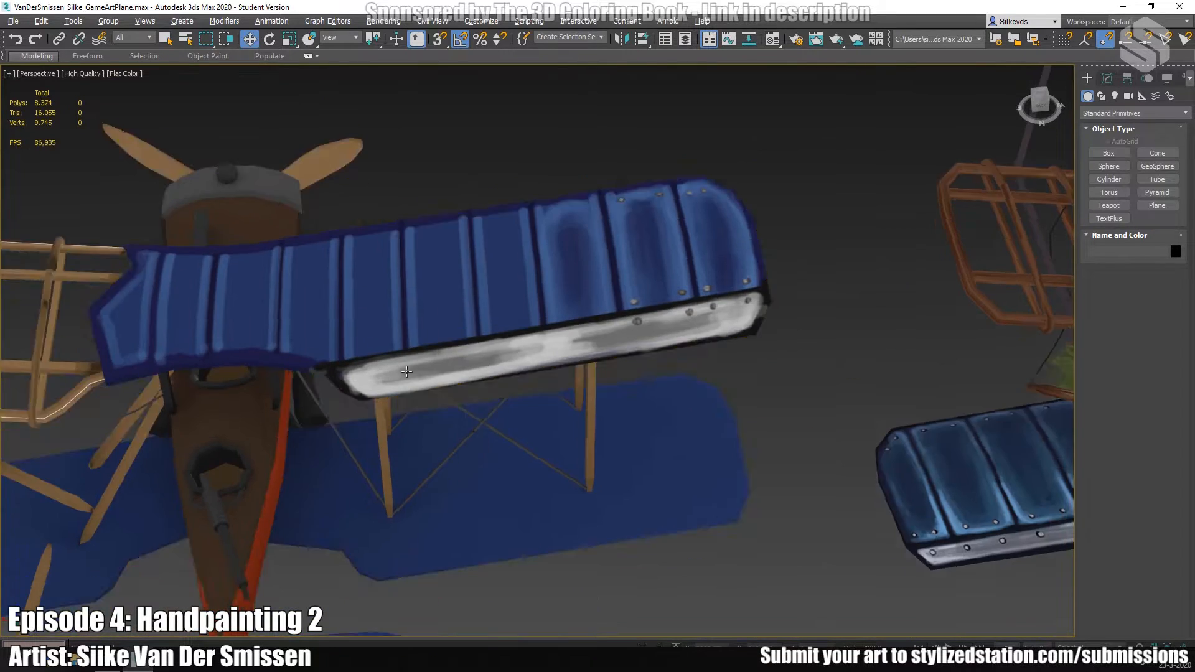
{"action": "middle_click_drag", "start_coordinate": [409, 360], "coordinate": [395, 403], "text": "alt"}
{"action": "scroll", "coordinate": [394, 402], "scroll_direction": "down", "scroll_amount": 6}
{"action": "scroll", "coordinate": [523, 430], "scroll_direction": "down", "scroll_amount": 2}
{"action": "middle_click_drag", "start_coordinate": [548, 412], "coordinate": [561, 408], "text": "alt"}
{"action": "scroll", "coordinate": [438, 386], "scroll_direction": "up", "scroll_amount": 8}
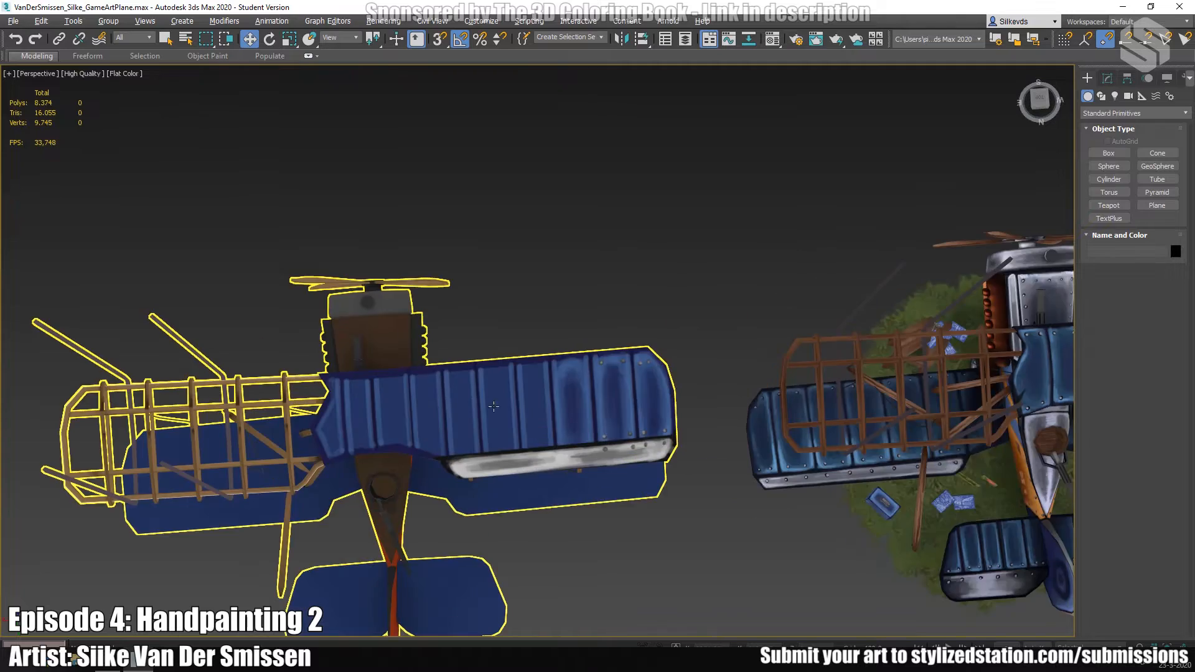
Compare the wing's panels, metal strip and rivets with those of the finished reference biplane beside it.
{"action": "scroll", "coordinate": [579, 445], "scroll_direction": "up", "scroll_amount": 4}
{"action": "middle_click_drag", "start_coordinate": [761, 422], "coordinate": [642, 474]}
{"action": "scroll", "coordinate": [642, 474], "scroll_direction": "down", "scroll_amount": 5}
{"action": "middle_click_drag", "start_coordinate": [990, 444], "coordinate": [478, 321]}
{"action": "middle_click_drag", "start_coordinate": [756, 310], "coordinate": [653, 343]}
{"action": "scroll", "coordinate": [676, 330], "scroll_direction": "down", "scroll_amount": 4}
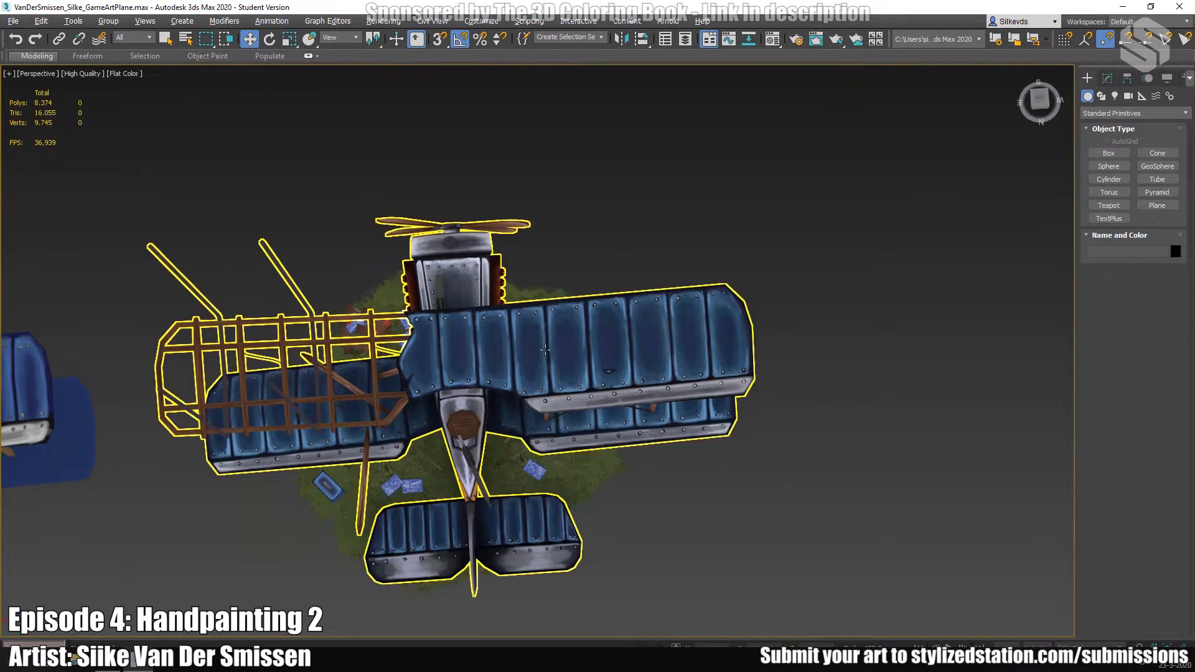
{"action": "scroll", "coordinate": [543, 353], "scroll_direction": "up", "scroll_amount": 4}
{"action": "scroll", "coordinate": [643, 449], "scroll_direction": "up", "scroll_amount": 4}
{"action": "middle_click_drag", "start_coordinate": [643, 449], "coordinate": [699, 400]}
{"action": "scroll", "coordinate": [691, 397], "scroll_direction": "down", "scroll_amount": 8}
{"action": "middle_click_drag", "start_coordinate": [306, 395], "coordinate": [845, 377]}
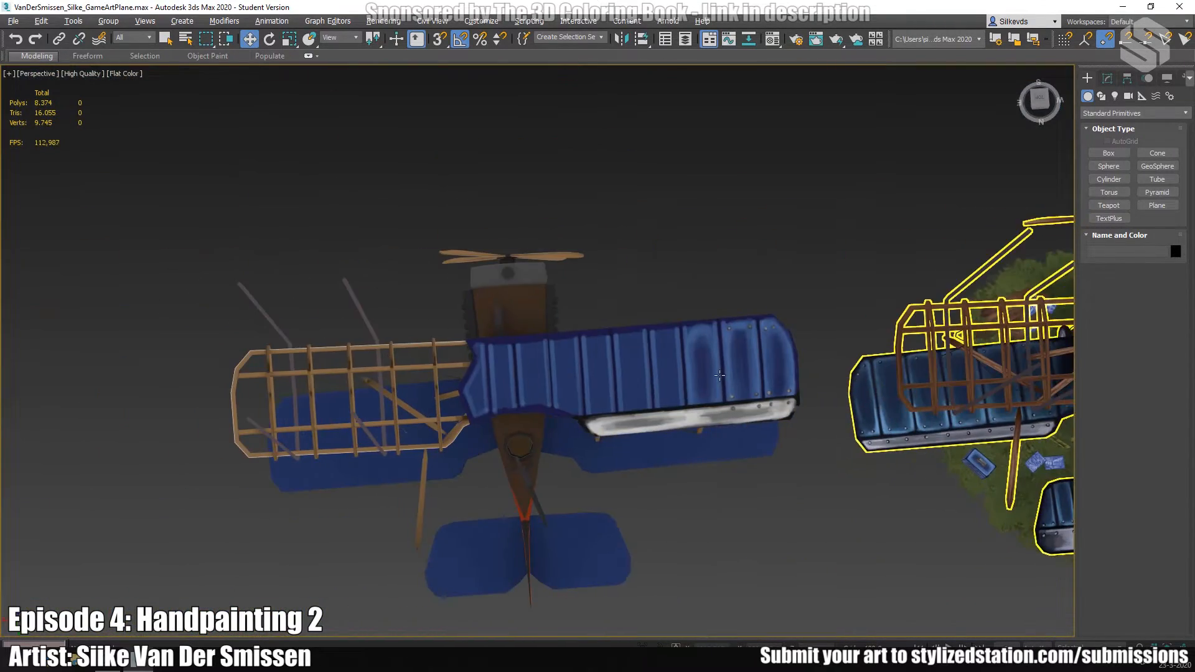
{"action": "scroll", "coordinate": [845, 377], "scroll_direction": "up", "scroll_amount": 6}
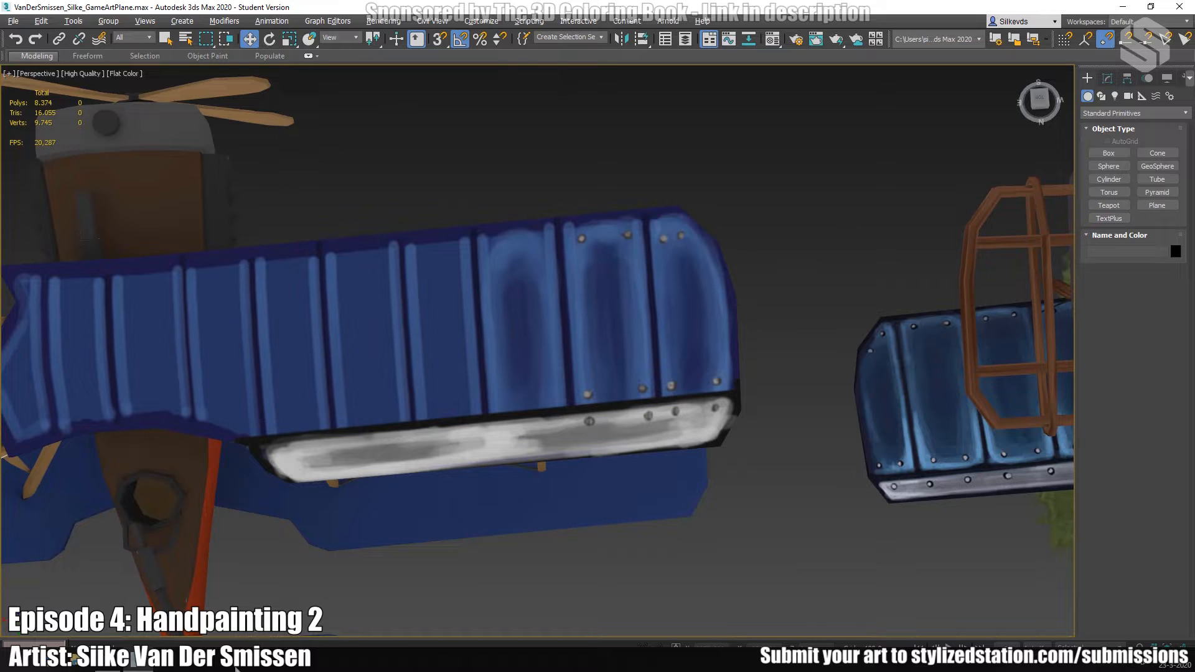
Switch back to Photoshop and look over the finished colour texture before returning to ss.psd.
{"action": "left_click", "coordinate": [136, 660]}
{"action": "left_click", "coordinate": [313, 49]}
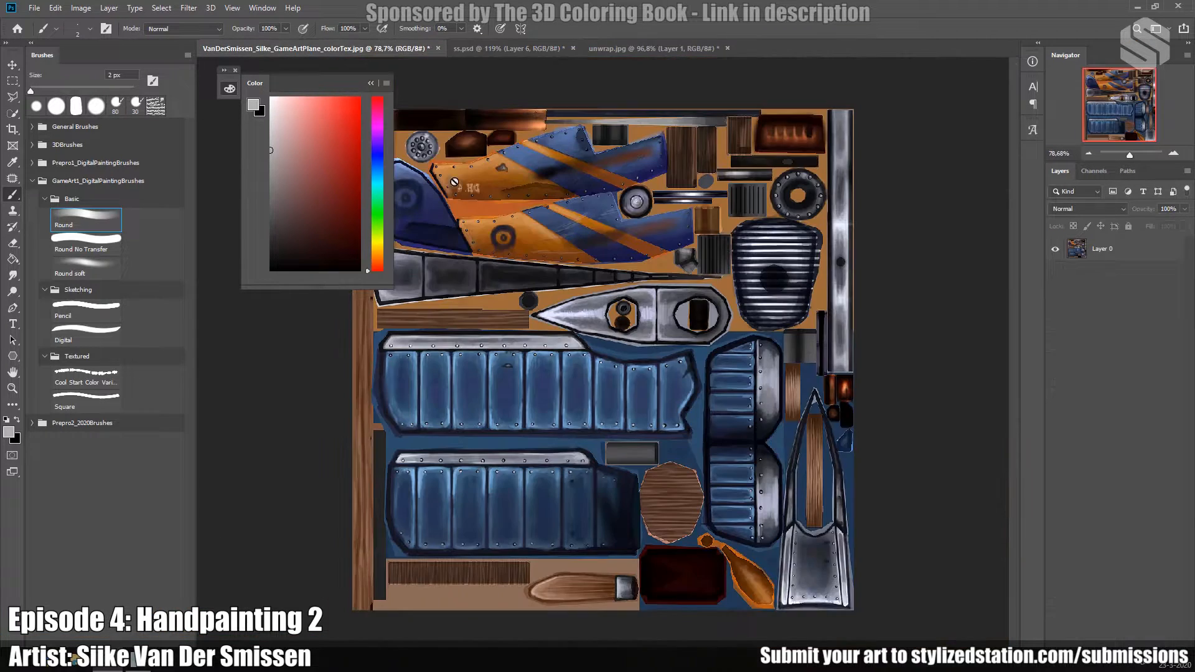
{"action": "left_click", "coordinate": [193, 8]}
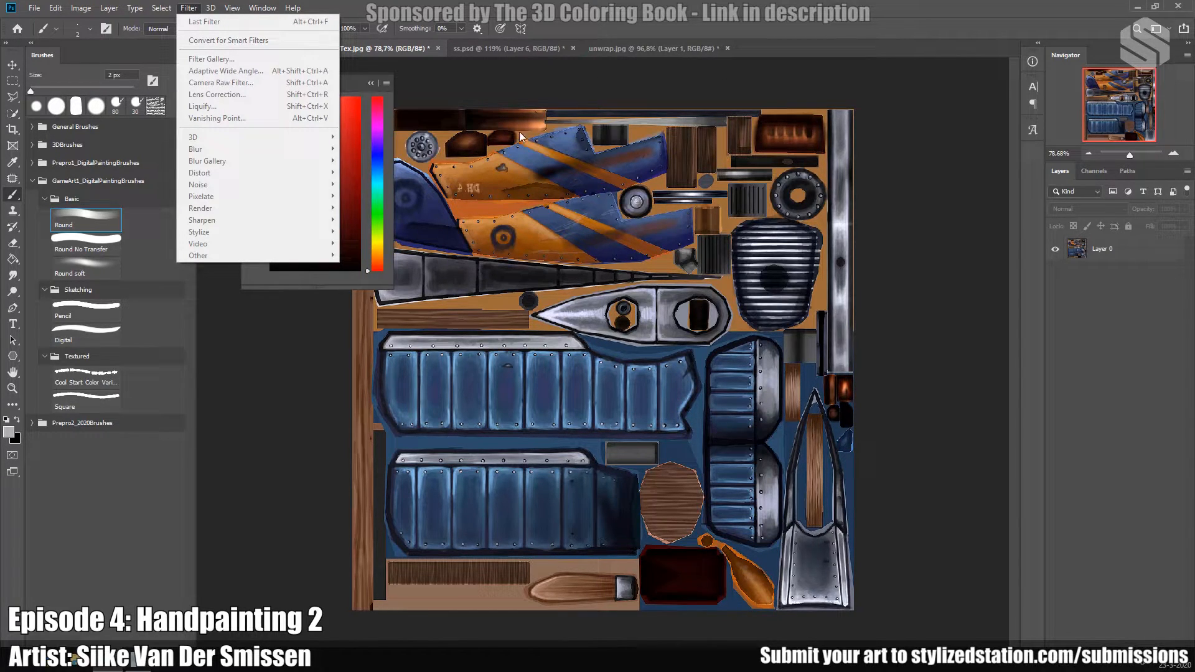
{"action": "left_click", "coordinate": [501, 48]}
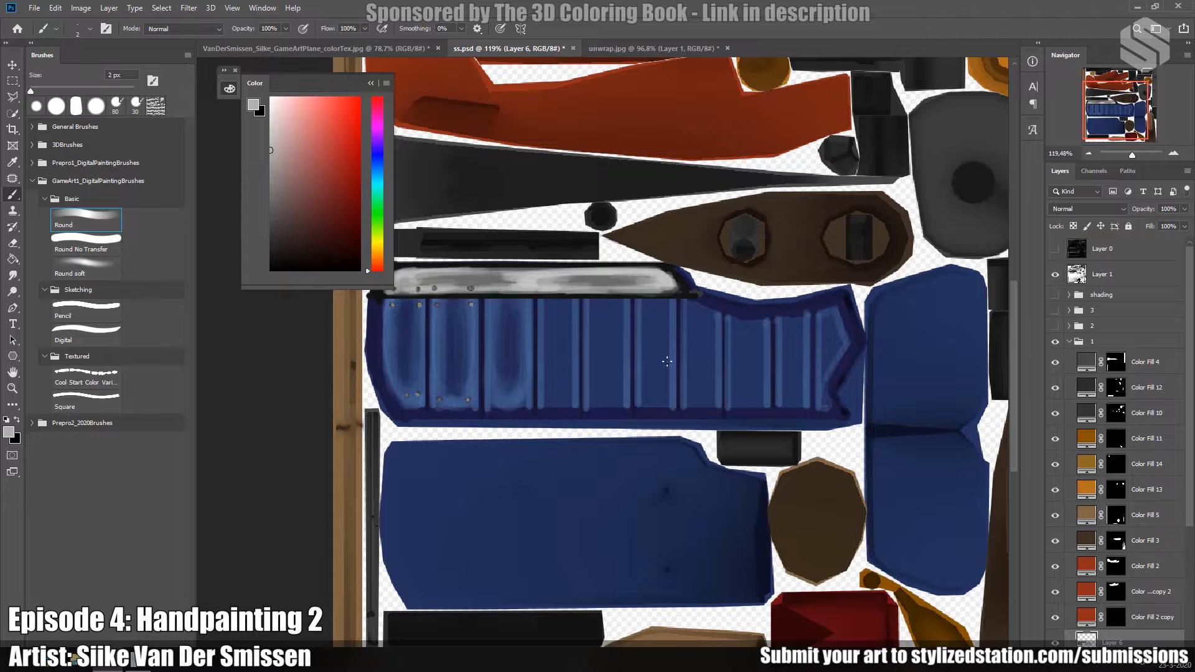
Change the brown Color Fill 3 layer of the cockpit and tail fuselage pieces to mid grey 747474.
{"action": "scroll", "coordinate": [674, 356], "scroll_direction": "down", "scroll_amount": 2, "text": "alt"}
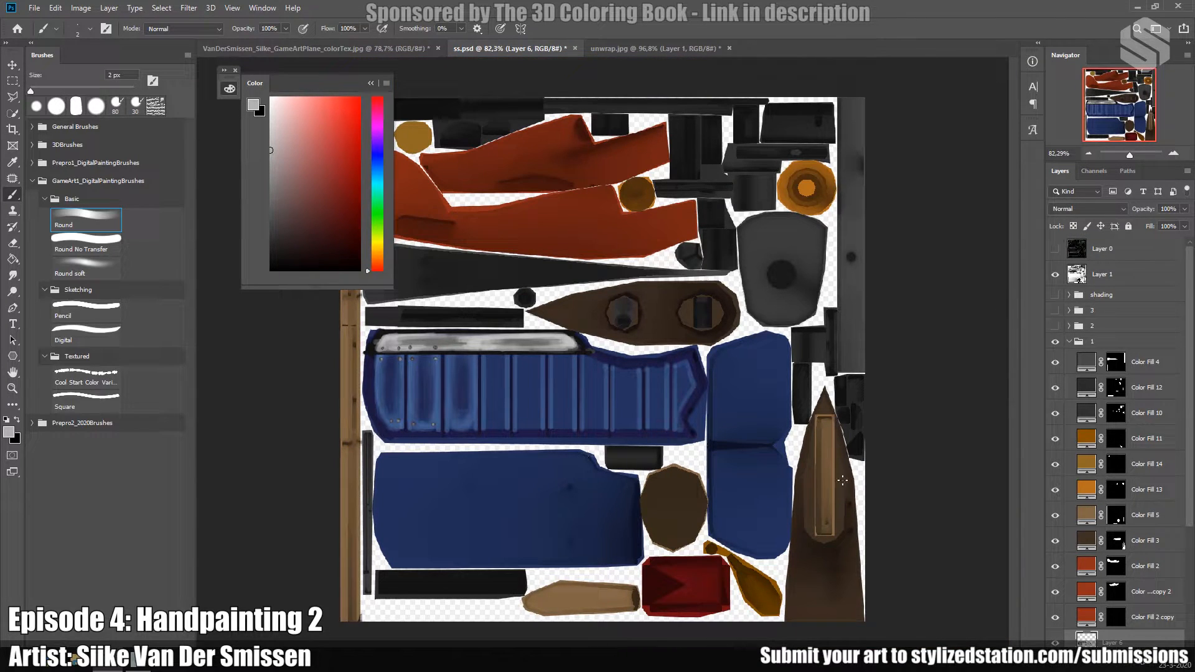
{"action": "left_click", "coordinate": [1159, 541]}
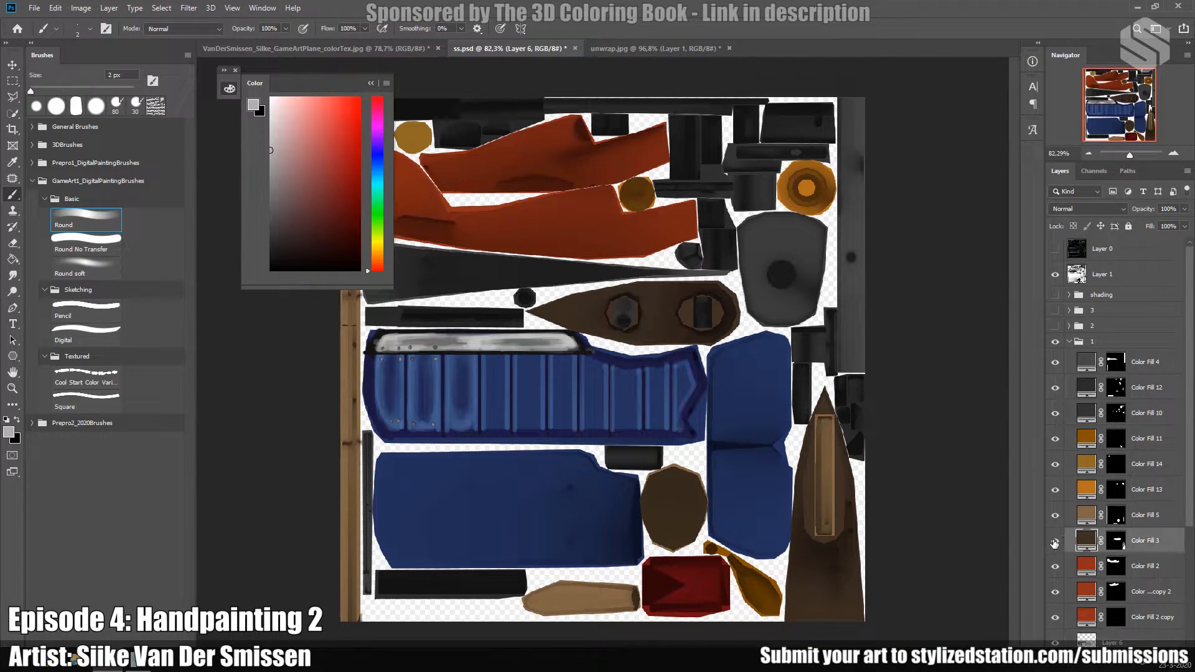
{"action": "double_click", "coordinate": [1087, 540]}
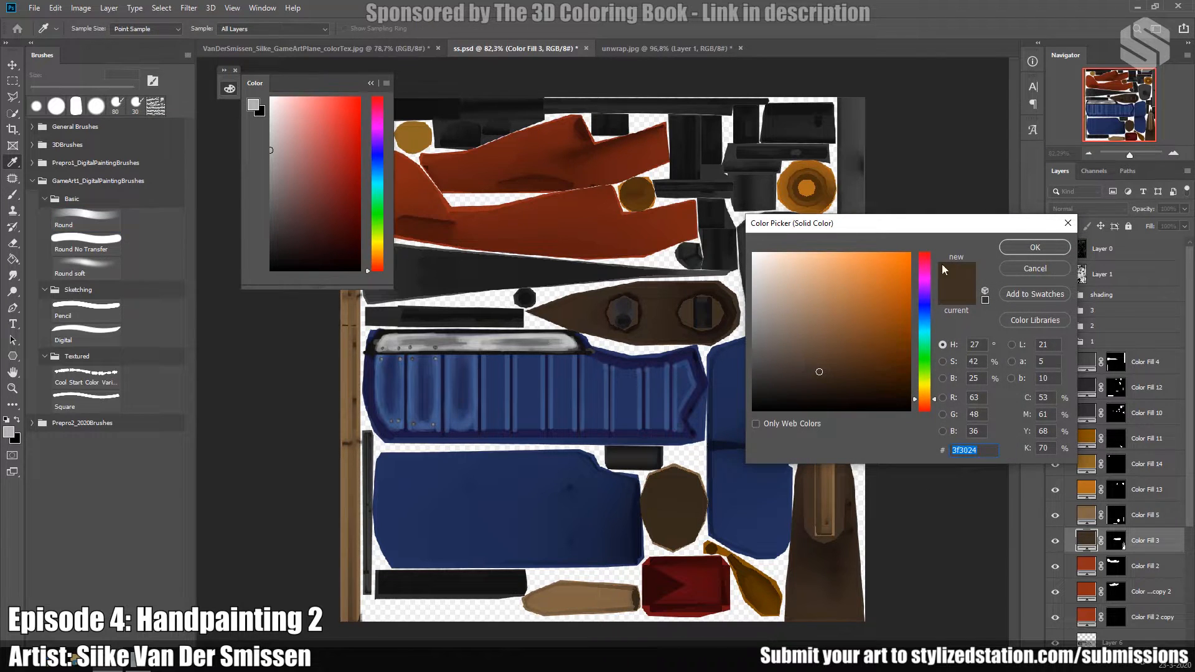
{"action": "mouse_move", "coordinate": [819, 371]}
{"action": "left_mouse_down"}
{"action": "mouse_move", "coordinate": [757, 308]}
{"action": "mouse_move", "coordinate": [738, 331]}
{"action": "left_mouse_up"}
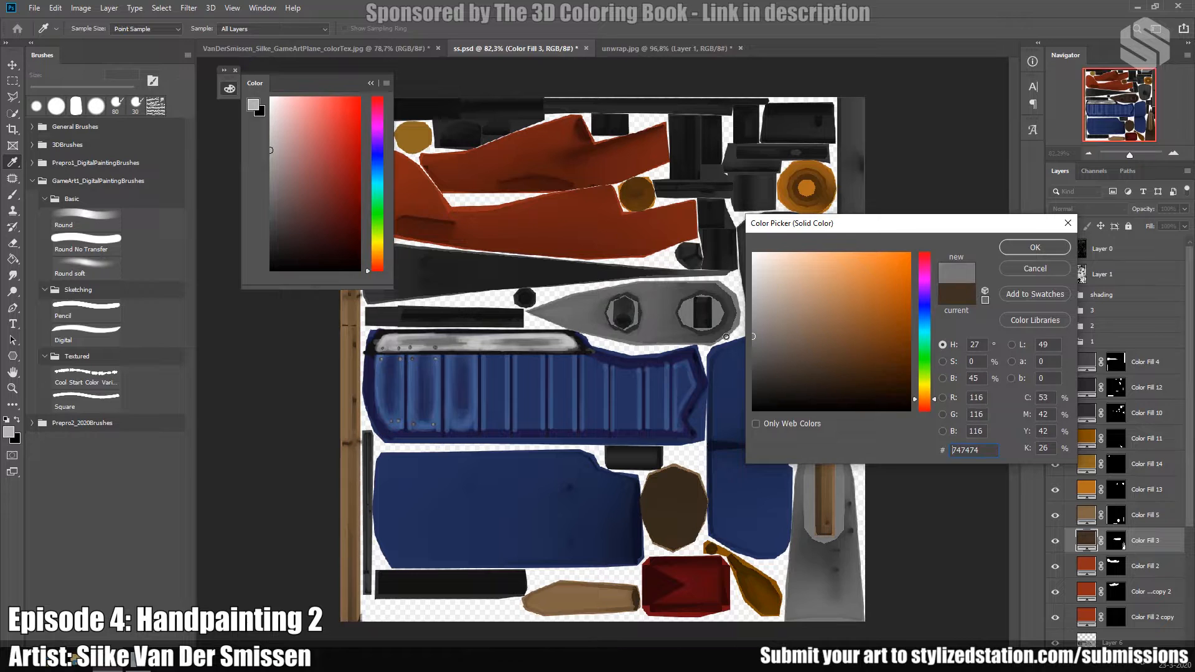
{"action": "left_click", "coordinate": [1035, 247]}
{"action": "key", "text": "b"}
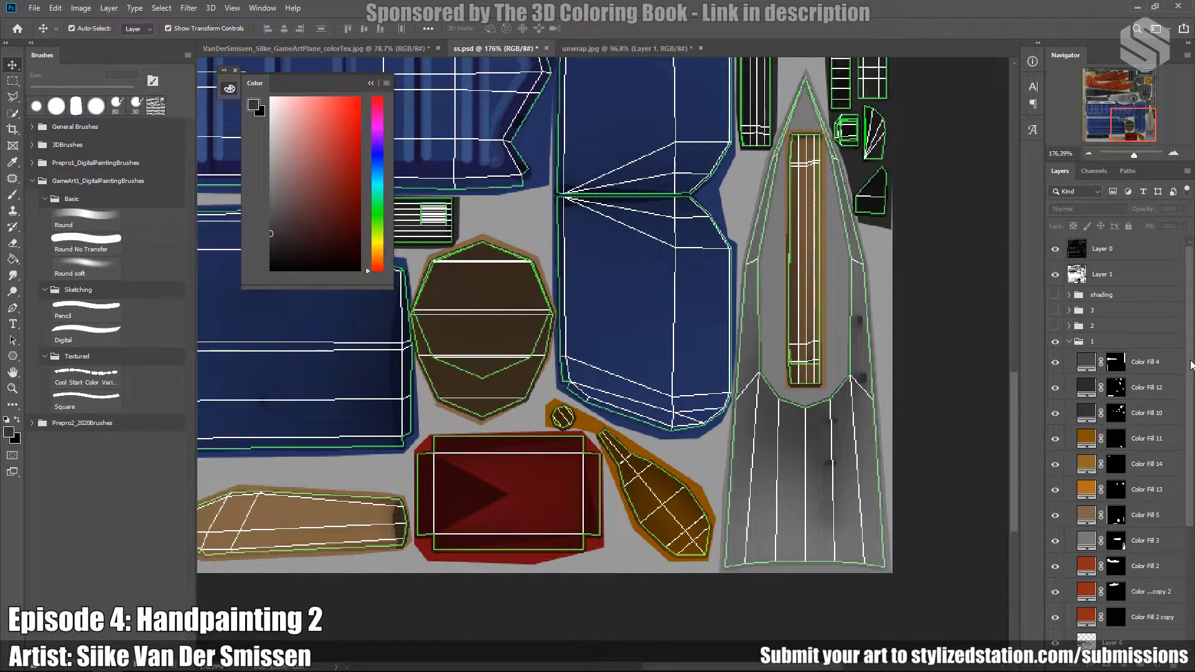
Add a new layer directly above Color Fill 3 and ready the Round No Transfer brush at 5 px.
{"action": "left_click_drag", "start_coordinate": [1190, 365], "coordinate": [1190, 452]}
{"action": "scroll", "coordinate": [1191, 452], "scroll_direction": "down", "scroll_amount": 2}
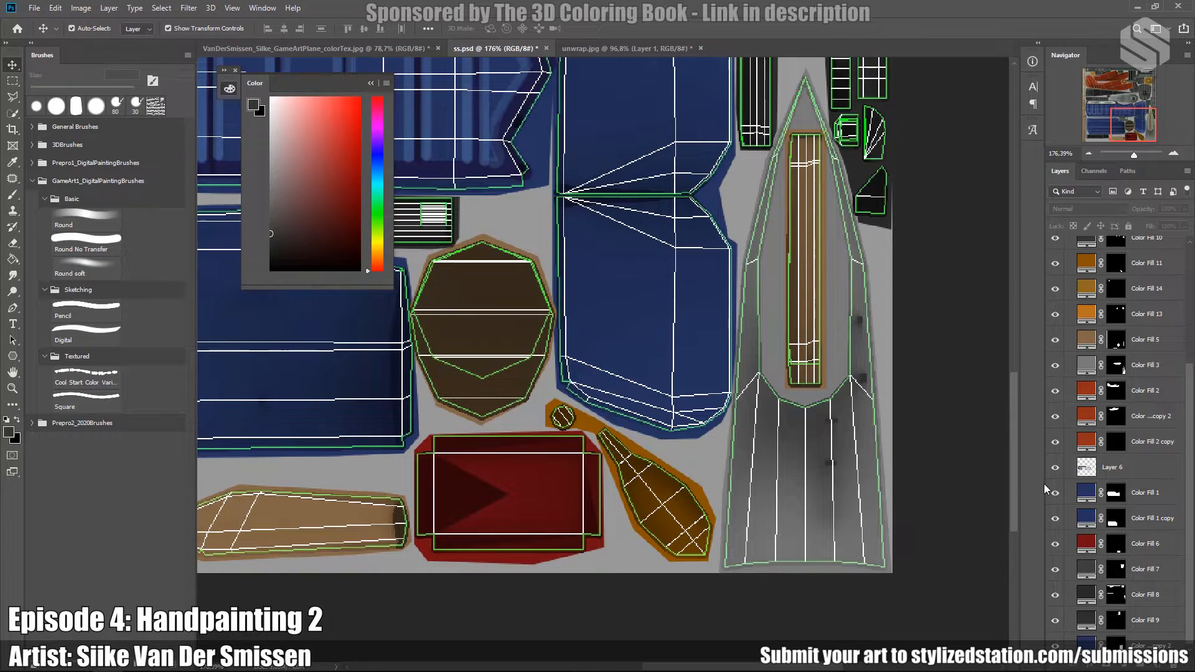
{"action": "left_click", "coordinate": [1147, 367]}
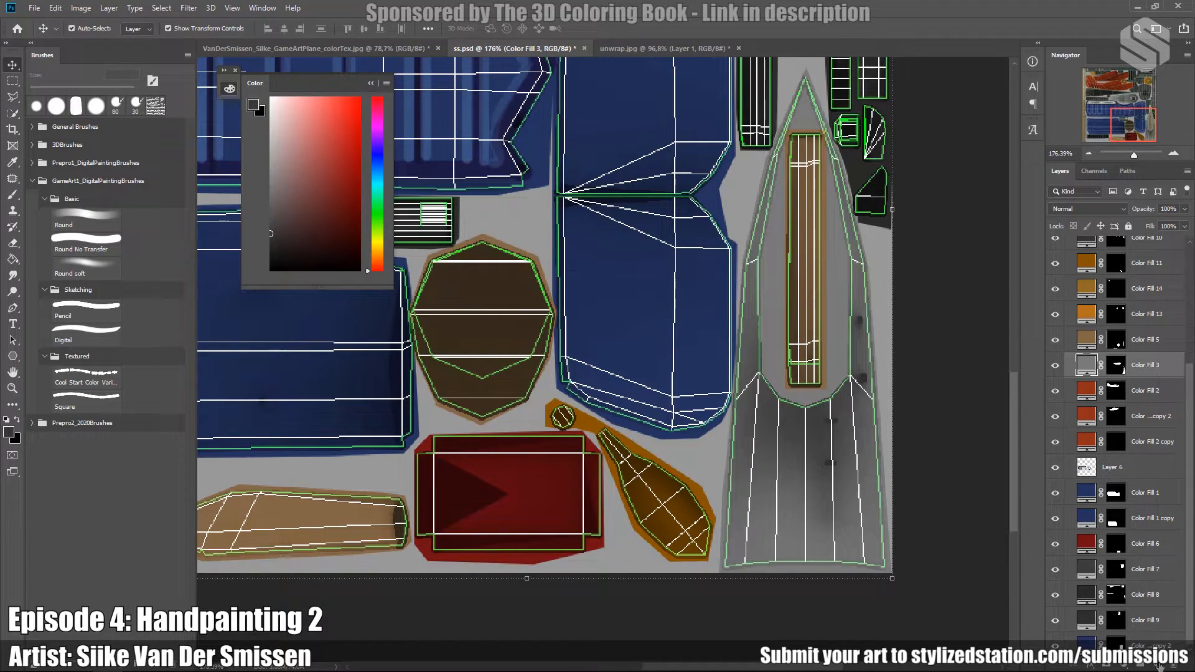
{"action": "key", "text": "ctrl+shift+alt+n"}
{"action": "key", "text": "b"}
{"action": "key", "text": "bracketright"}
{"action": "key", "text": "bracketright"}
{"action": "key", "text": "bracketright"}
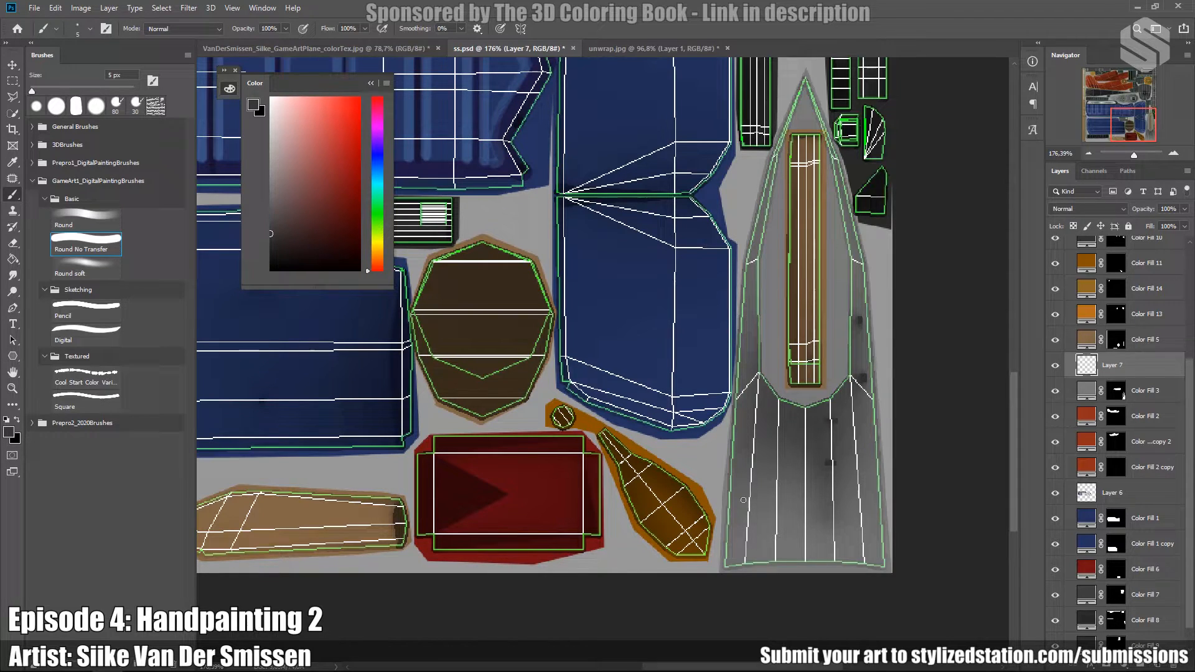
Outline the lower part of the grey pointed fuselage piece in dark grey, covering its scalloped seam, both sides and bottom edge.
{"action": "left_click_drag", "start_coordinate": [272, 240], "coordinate": [258, 241]}
{"action": "mouse_move", "coordinate": [760, 374]}
{"action": "left_mouse_down"}
{"action": "mouse_move", "coordinate": [758, 400]}
{"action": "mouse_move", "coordinate": [761, 373]}
{"action": "mouse_move", "coordinate": [738, 398]}
{"action": "mouse_move", "coordinate": [810, 408]}
{"action": "mouse_move", "coordinate": [850, 378]}
{"action": "mouse_move", "coordinate": [876, 407]}
{"action": "left_mouse_up"}
{"action": "key", "text": "ctrl+z"}
{"action": "key", "text": "ctrl+z"}
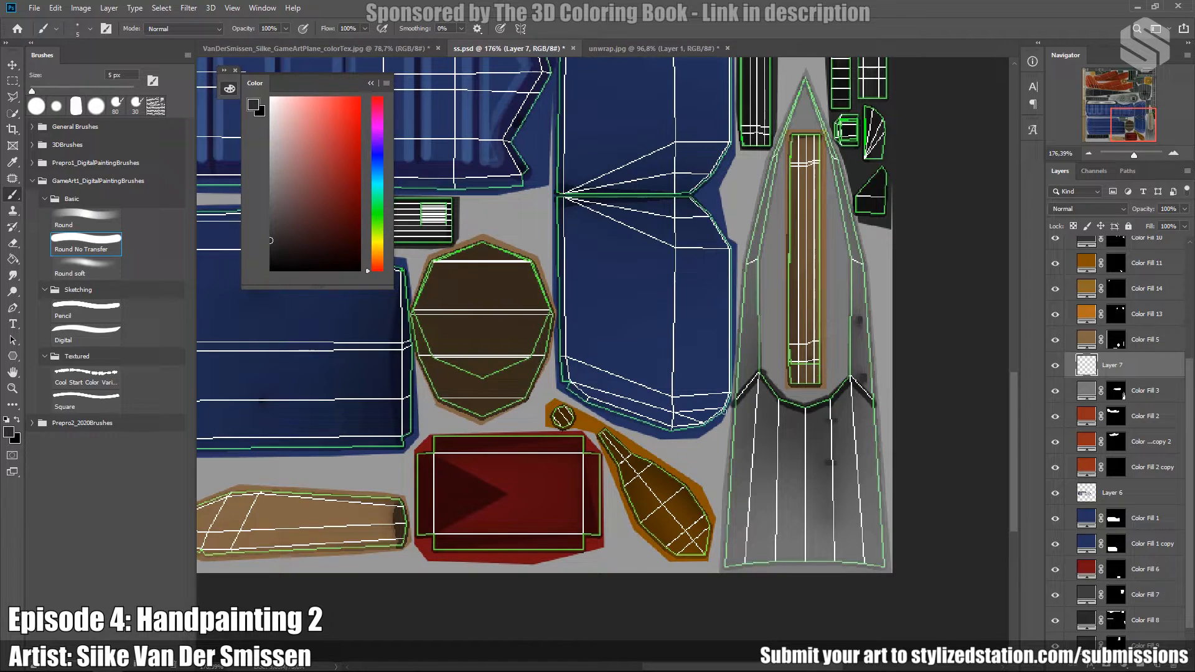
{"action": "left_click_drag", "start_coordinate": [737, 402], "coordinate": [726, 511]}
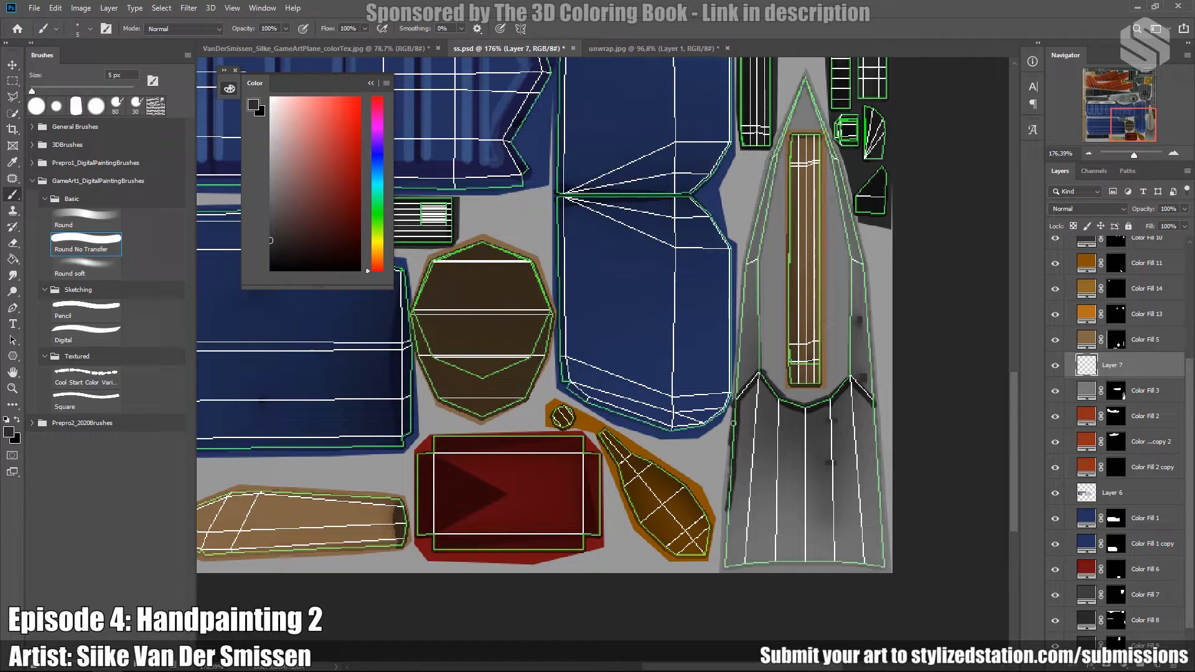
{"action": "mouse_move", "coordinate": [736, 439]}
{"action": "left_mouse_down"}
{"action": "mouse_move", "coordinate": [728, 564]}
{"action": "mouse_move", "coordinate": [875, 564]}
{"action": "mouse_move", "coordinate": [797, 567]}
{"action": "left_mouse_up"}
{"action": "left_click_drag", "start_coordinate": [879, 415], "coordinate": [882, 561]}
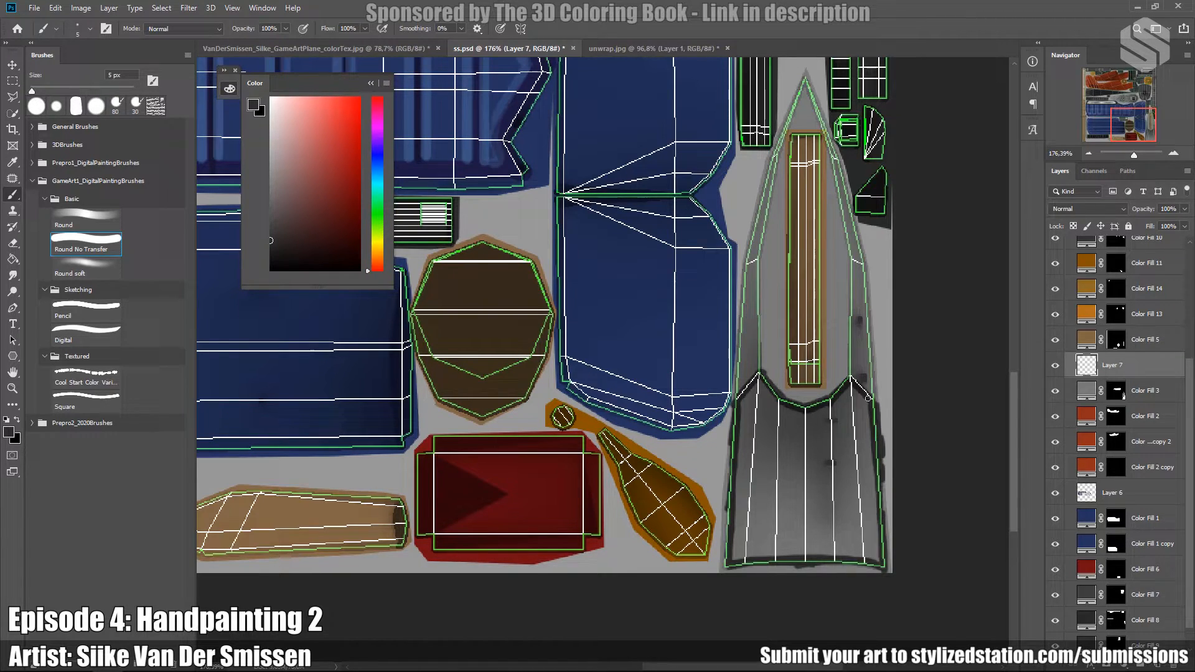
Draw two straight dark grey seam lines from the scalloped seam's peaks to the bottom edge of the grey fuselage panel.
{"action": "left_click", "coordinate": [761, 385]}
{"action": "left_click", "coordinate": [758, 555], "text": "shift"}
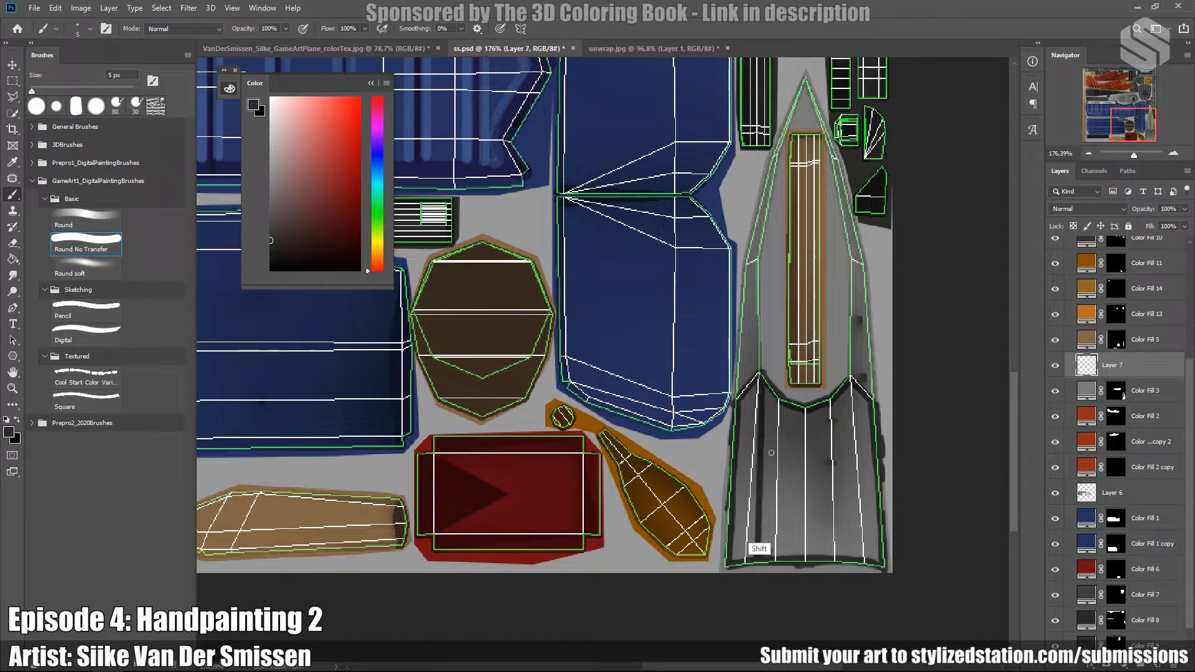
{"action": "left_click", "coordinate": [859, 557], "text": "shift"}
{"action": "key", "text": "ctrl+z"}
{"action": "left_click", "coordinate": [849, 396]}
{"action": "left_click", "coordinate": [858, 559], "text": "shift"}
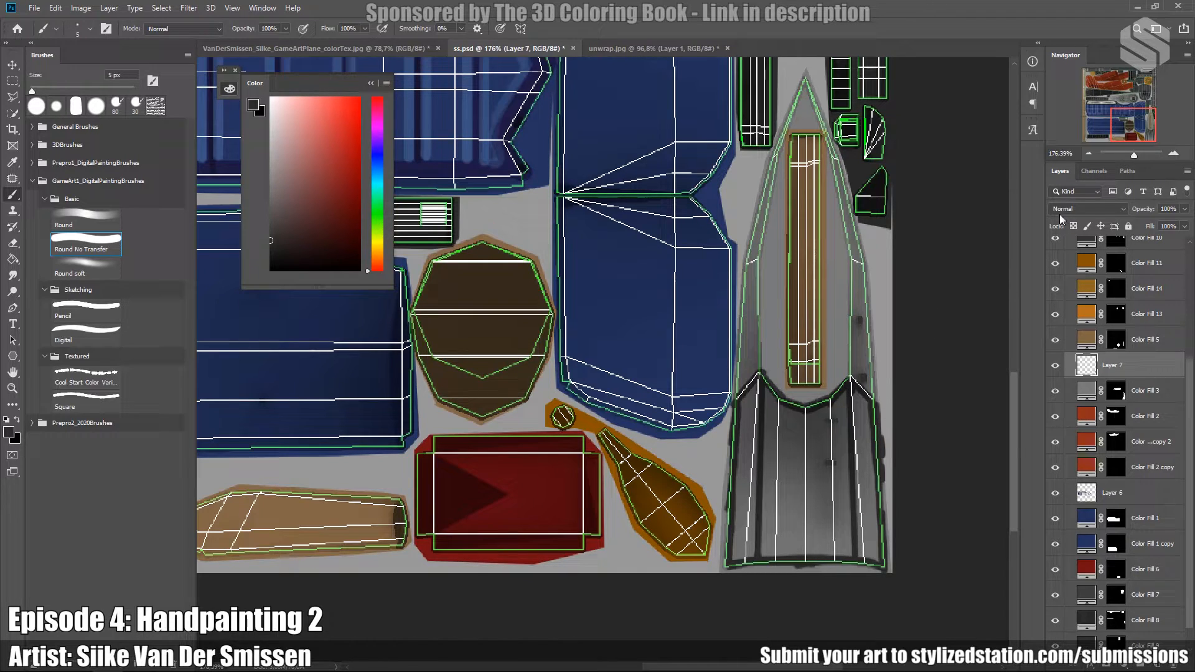
Hide the Layer 0 wireframe and ready the Round brush with light grey for painting on Layer 7.
{"action": "scroll", "coordinate": [1186, 399], "scroll_direction": "up", "scroll_amount": 3}
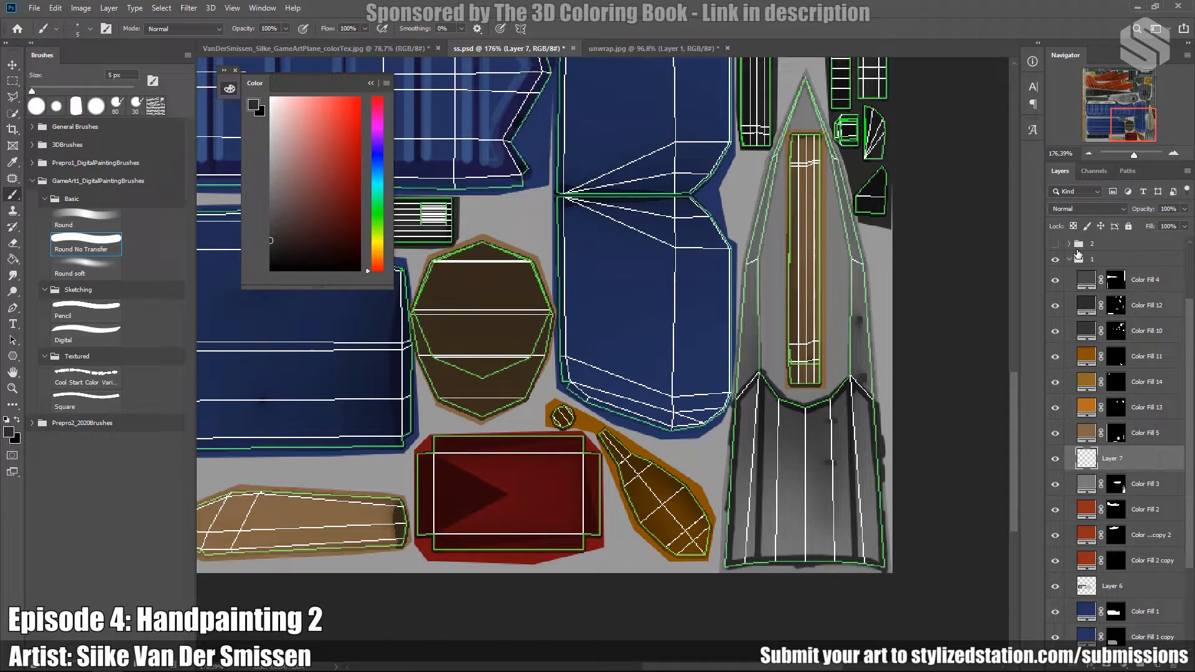
{"action": "scroll", "coordinate": [1078, 255], "scroll_direction": "up", "scroll_amount": 3}
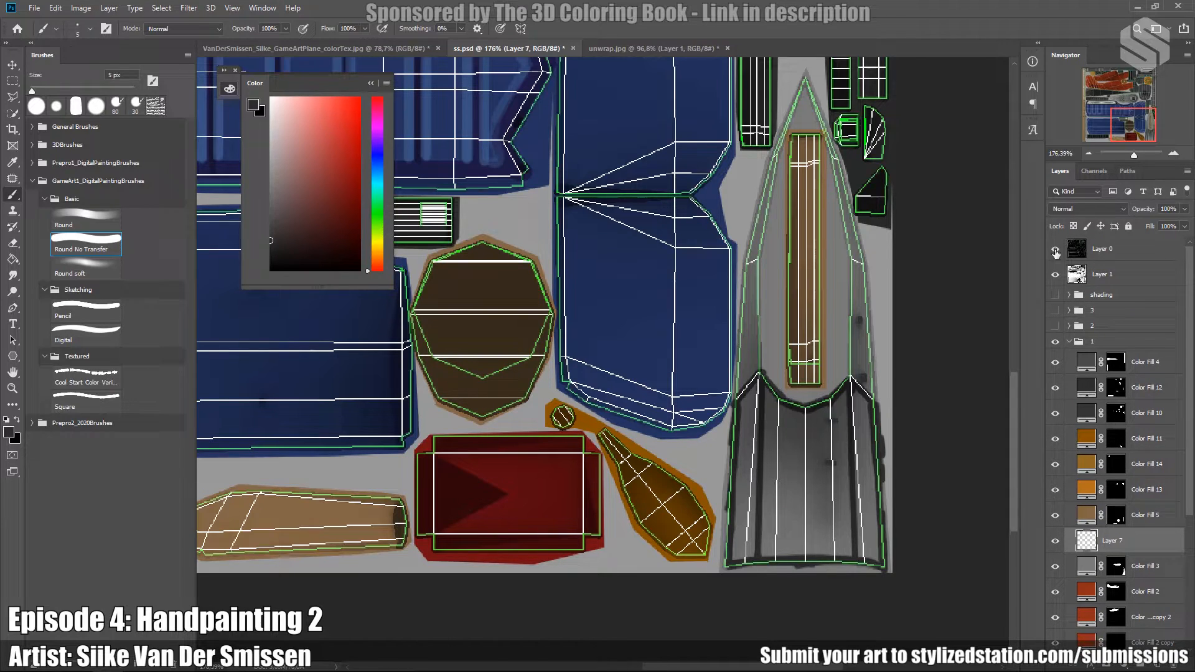
{"action": "left_click", "coordinate": [1056, 251]}
{"action": "scroll", "coordinate": [1189, 299], "scroll_direction": "down", "scroll_amount": 2}
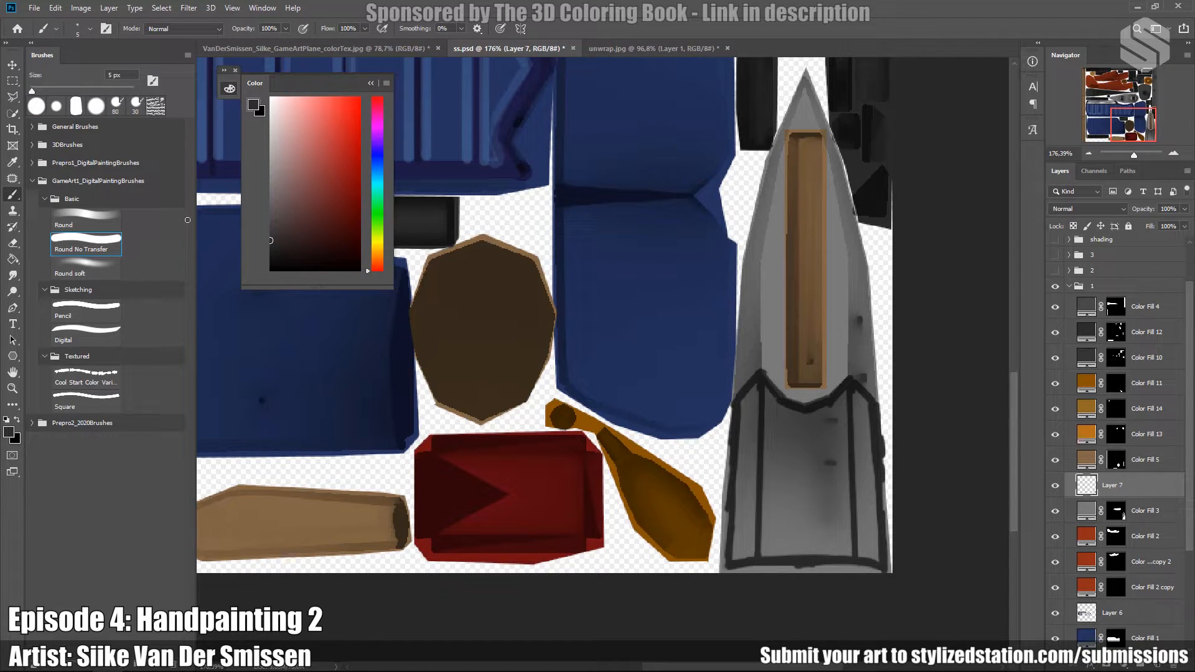
{"action": "left_click", "coordinate": [86, 220]}
{"action": "mouse_move", "coordinate": [292, 226]}
{"action": "left_mouse_down"}
{"action": "mouse_move", "coordinate": [273, 150]}
{"action": "mouse_move", "coordinate": [242, 127]}
{"action": "left_mouse_up"}
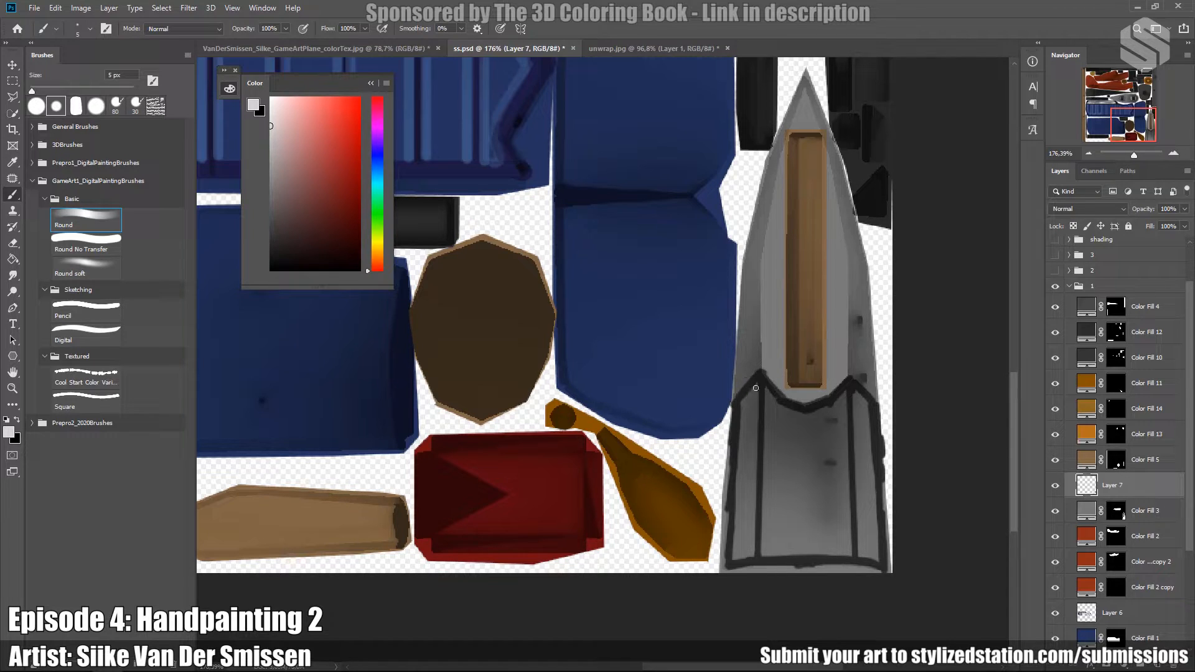
Paint light grey highlights with the Round brush along both sides of the fuselage panel's left strip.
{"action": "left_click_drag", "start_coordinate": [756, 388], "coordinate": [736, 420]}
{"action": "left_click_drag", "start_coordinate": [758, 420], "coordinate": [752, 549]}
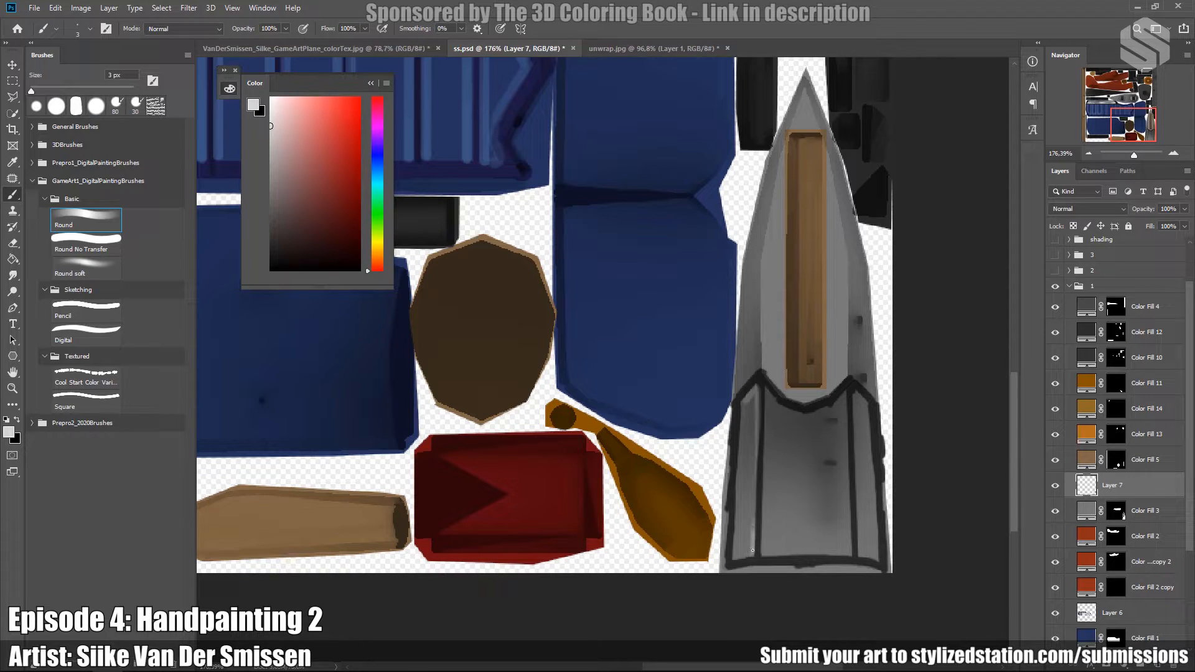
{"action": "left_click_drag", "start_coordinate": [757, 460], "coordinate": [753, 516]}
{"action": "left_click_drag", "start_coordinate": [741, 416], "coordinate": [737, 516]}
{"action": "key", "text": "ctrl+z"}
{"action": "left_click_drag", "start_coordinate": [739, 468], "coordinate": [734, 556]}
{"action": "mouse_move", "coordinate": [735, 530]}
{"action": "left_mouse_down"}
{"action": "mouse_move", "coordinate": [734, 559]}
{"action": "mouse_move", "coordinate": [736, 548]}
{"action": "mouse_move", "coordinate": [747, 556]}
{"action": "mouse_move", "coordinate": [755, 497]}
{"action": "left_mouse_up"}
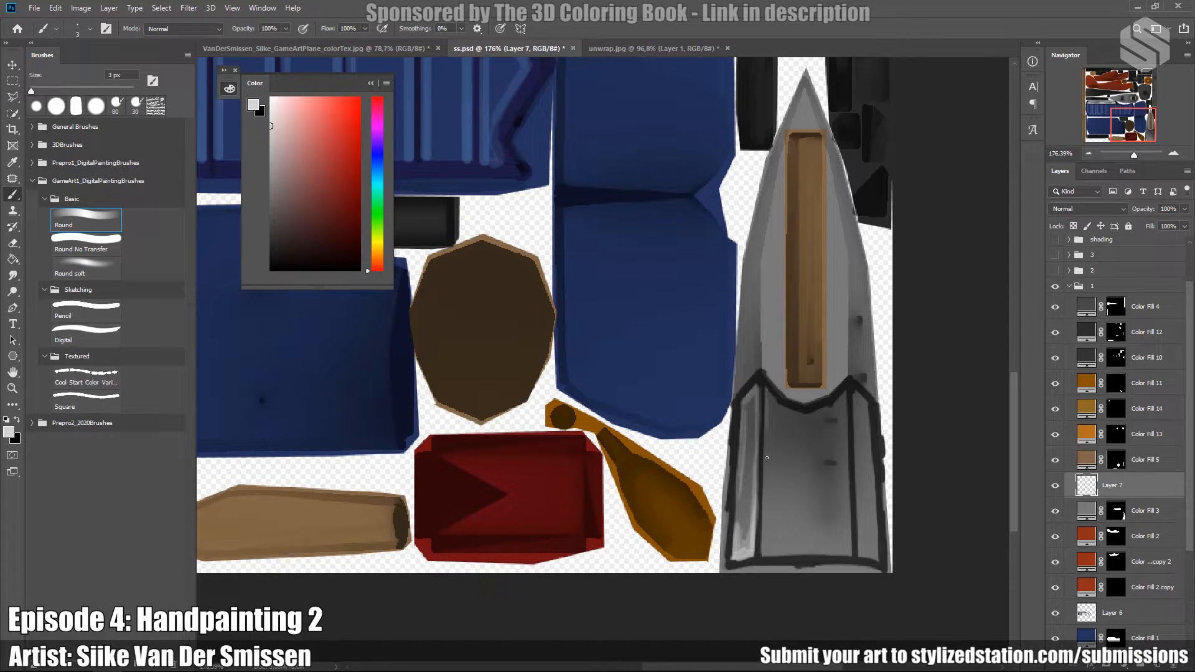
Paint thin 3 px light grey highlights along the fuselage centre panel's side and bottom edges and the right strip.
{"action": "mouse_move", "coordinate": [764, 507]}
{"action": "left_mouse_down"}
{"action": "mouse_move", "coordinate": [764, 549]}
{"action": "mouse_move", "coordinate": [765, 538]}
{"action": "left_mouse_up"}
{"action": "left_click_drag", "start_coordinate": [844, 402], "coordinate": [847, 426]}
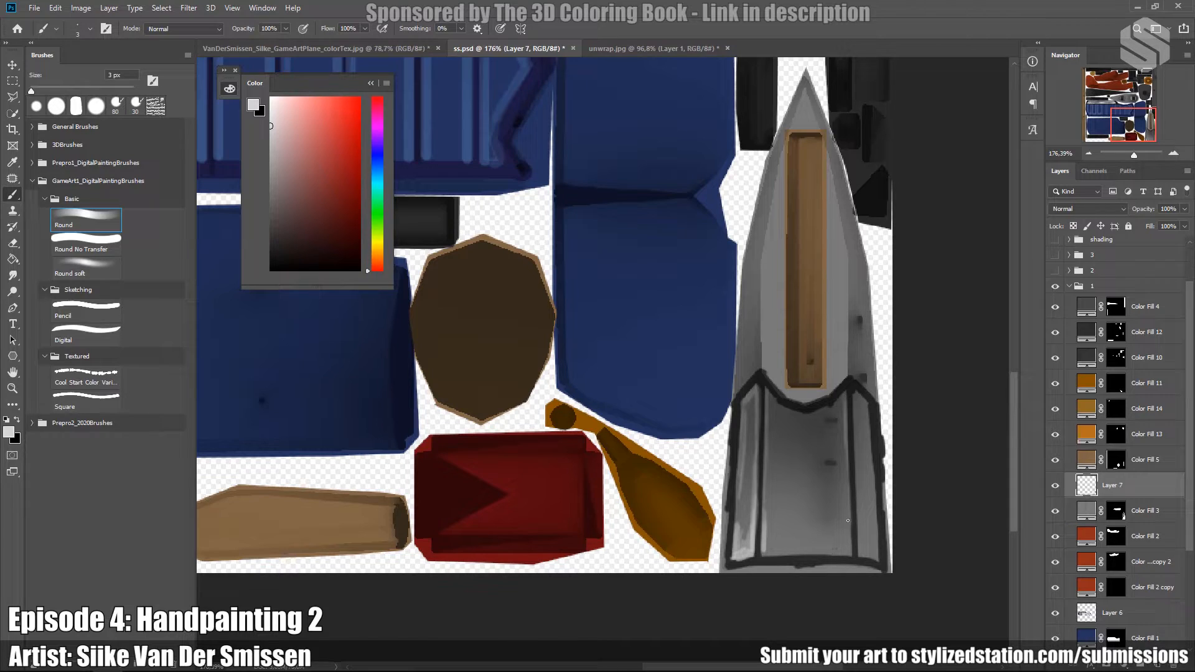
{"action": "left_click_drag", "start_coordinate": [848, 522], "coordinate": [850, 557]}
{"action": "left_click_drag", "start_coordinate": [846, 516], "coordinate": [850, 549]}
{"action": "mouse_move", "coordinate": [786, 554]}
{"action": "left_mouse_down"}
{"action": "mouse_move", "coordinate": [776, 552]}
{"action": "mouse_move", "coordinate": [848, 552]}
{"action": "mouse_move", "coordinate": [760, 557]}
{"action": "left_mouse_up"}
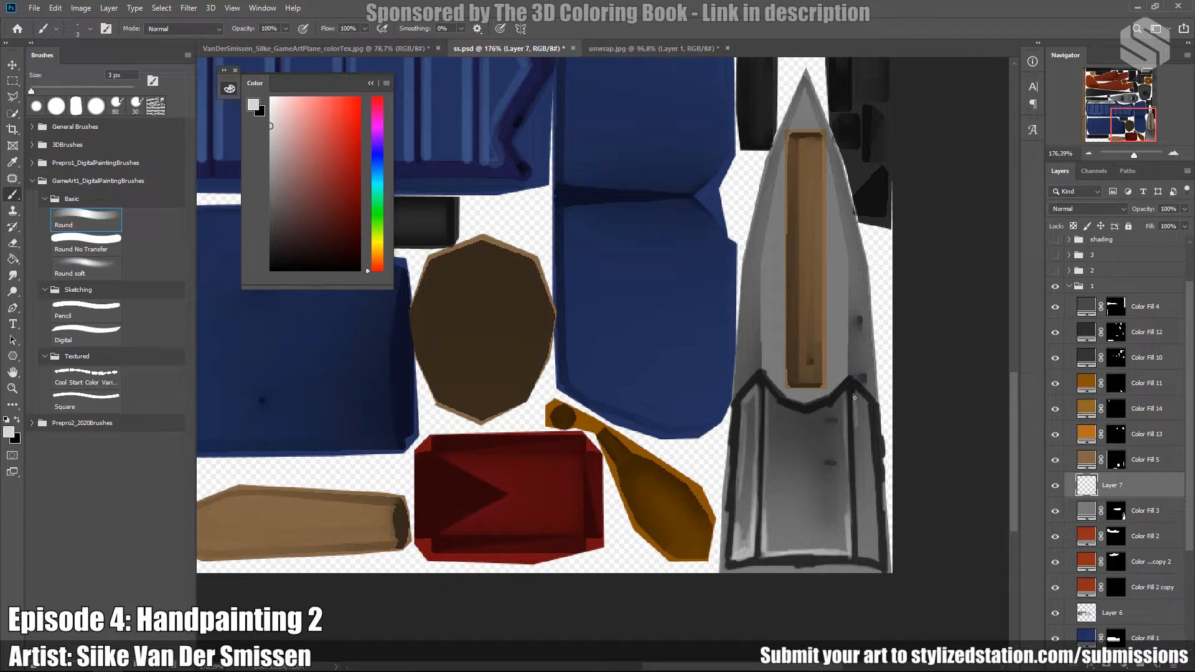
{"action": "left_click_drag", "start_coordinate": [874, 454], "coordinate": [868, 437]}
{"action": "mouse_move", "coordinate": [859, 484]}
{"action": "left_mouse_down"}
{"action": "mouse_move", "coordinate": [860, 537]}
{"action": "mouse_move", "coordinate": [875, 558]}
{"action": "mouse_move", "coordinate": [875, 527]}
{"action": "mouse_move", "coordinate": [863, 566]}
{"action": "left_mouse_up"}
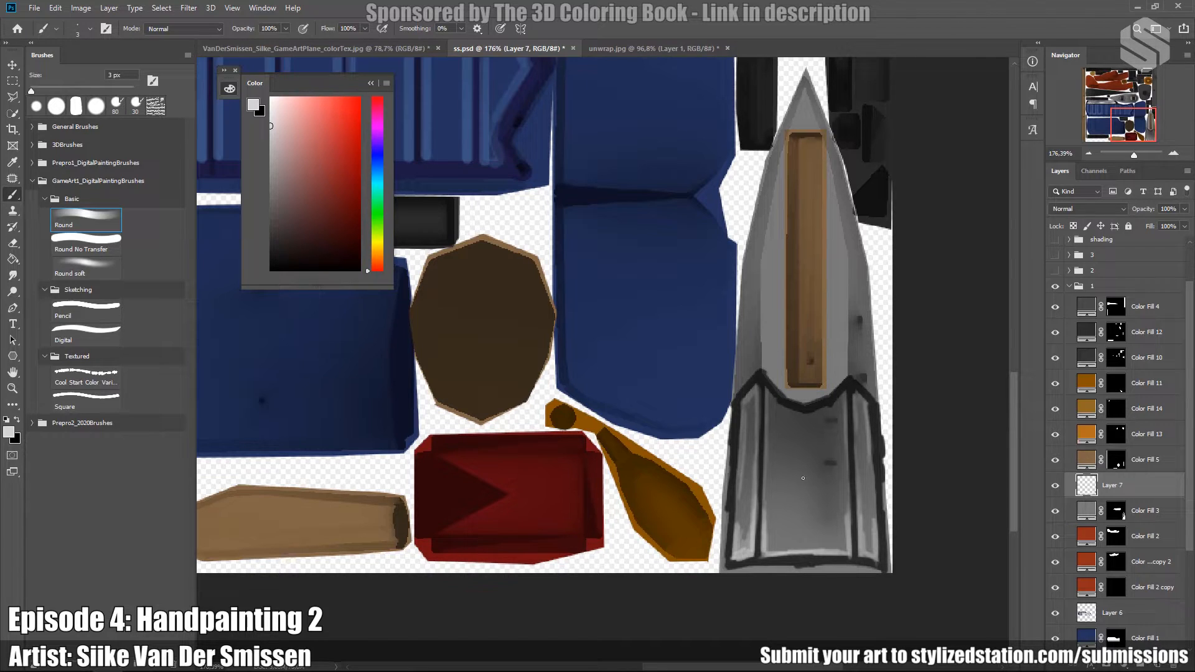
Blend sampled greys into the fuselage panel edges at 5 px and brighten the highlights with near-white at 4 px.
{"action": "mouse_move", "coordinate": [739, 509]}
{"action": "left_mouse_down"}
{"action": "mouse_move", "coordinate": [747, 548]}
{"action": "mouse_move", "coordinate": [752, 473]}
{"action": "mouse_move", "coordinate": [767, 538]}
{"action": "left_mouse_up"}
{"action": "left_click_drag", "start_coordinate": [769, 486], "coordinate": [772, 553]}
{"action": "left_click", "coordinate": [770, 576], "text": "alt"}
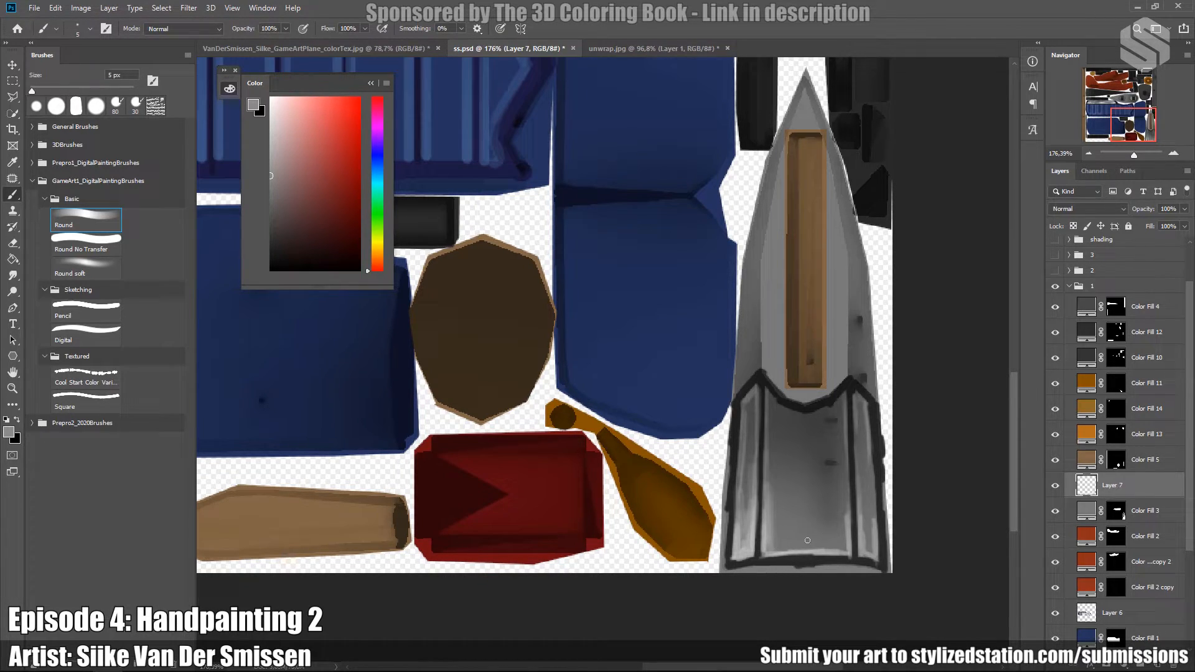
{"action": "left_click_drag", "start_coordinate": [785, 552], "coordinate": [827, 546]}
{"action": "left_click", "coordinate": [760, 578], "text": "alt"}
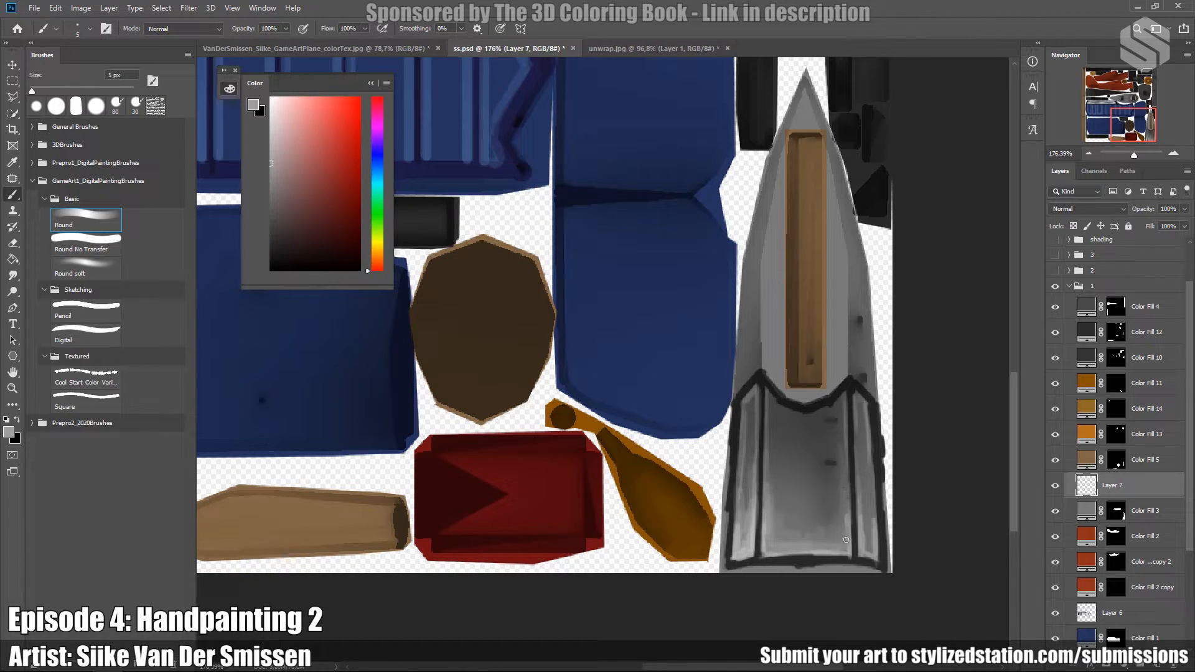
{"action": "left_click", "coordinate": [270, 106]}
{"action": "mouse_move", "coordinate": [754, 536]}
{"action": "left_mouse_down"}
{"action": "mouse_move", "coordinate": [753, 548]}
{"action": "mouse_move", "coordinate": [756, 484]}
{"action": "mouse_move", "coordinate": [735, 557]}
{"action": "mouse_move", "coordinate": [843, 549]}
{"action": "mouse_move", "coordinate": [846, 495]}
{"action": "mouse_move", "coordinate": [868, 556]}
{"action": "mouse_move", "coordinate": [876, 520]}
{"action": "left_mouse_up"}
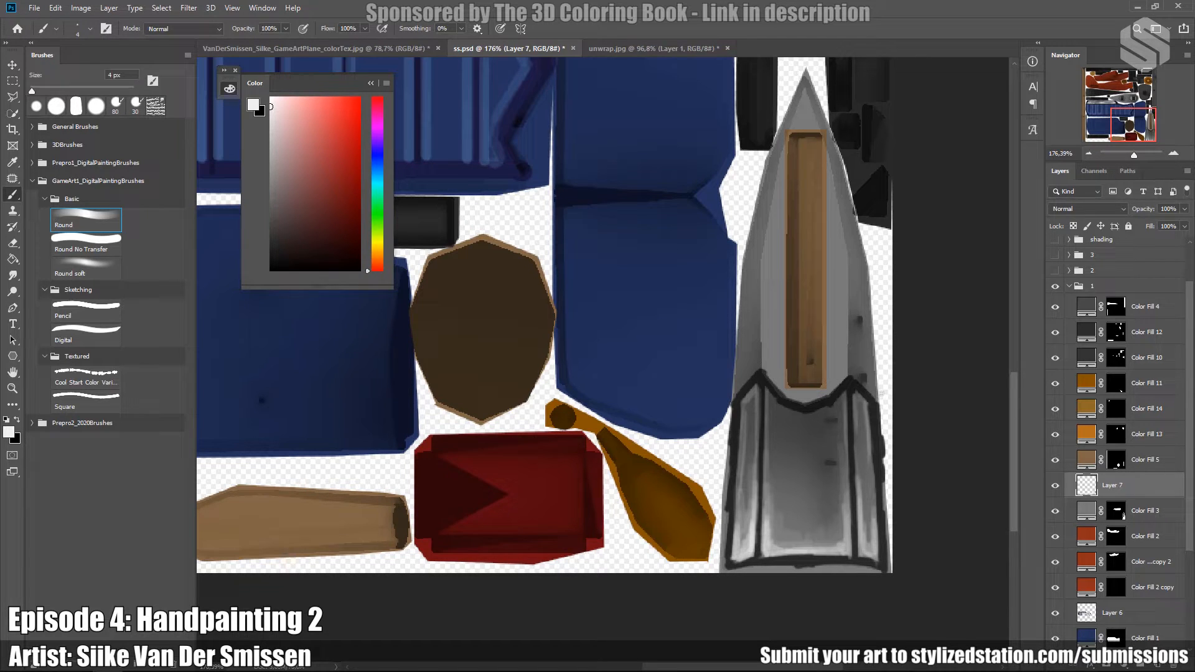
Smooth the lower shading of the fuselage centre panel with greys sampled from it, using the Round brush at 10 px.
{"action": "scroll", "coordinate": [739, 353], "scroll_direction": "down", "scroll_amount": 7, "text": "alt"}
{"action": "scroll", "coordinate": [882, 587], "scroll_direction": "up", "scroll_amount": 4, "text": "alt"}
{"action": "scroll", "coordinate": [867, 491], "scroll_direction": "down", "scroll_amount": 2}
{"action": "scroll", "coordinate": [867, 491], "scroll_direction": "down", "scroll_amount": 2}
{"action": "left_click", "coordinate": [817, 563], "text": "alt"}
{"action": "key", "text": "bracketright"}
{"action": "key", "text": "bracketright"}
{"action": "key", "text": "bracketright"}
{"action": "key", "text": "bracketright"}
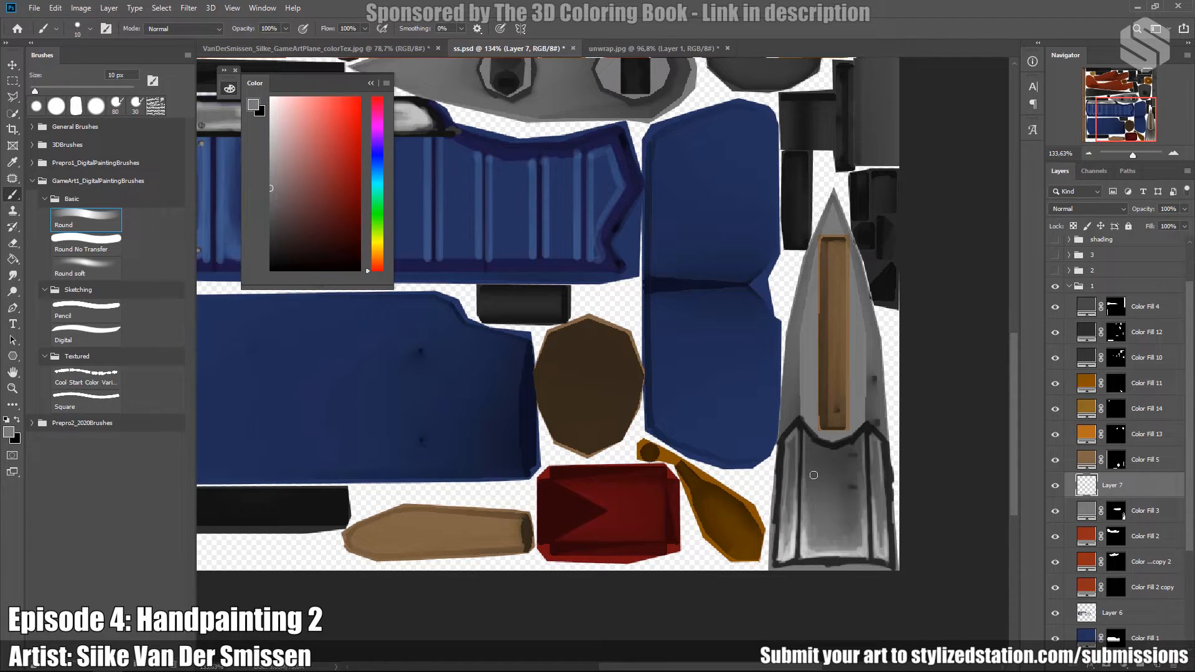
{"action": "left_click", "coordinate": [807, 531], "text": "alt"}
{"action": "mouse_move", "coordinate": [808, 526]}
{"action": "left_mouse_down"}
{"action": "mouse_move", "coordinate": [853, 543]}
{"action": "mouse_move", "coordinate": [867, 517]}
{"action": "mouse_move", "coordinate": [847, 538]}
{"action": "left_mouse_up"}
{"action": "left_click", "coordinate": [853, 534], "text": "alt"}
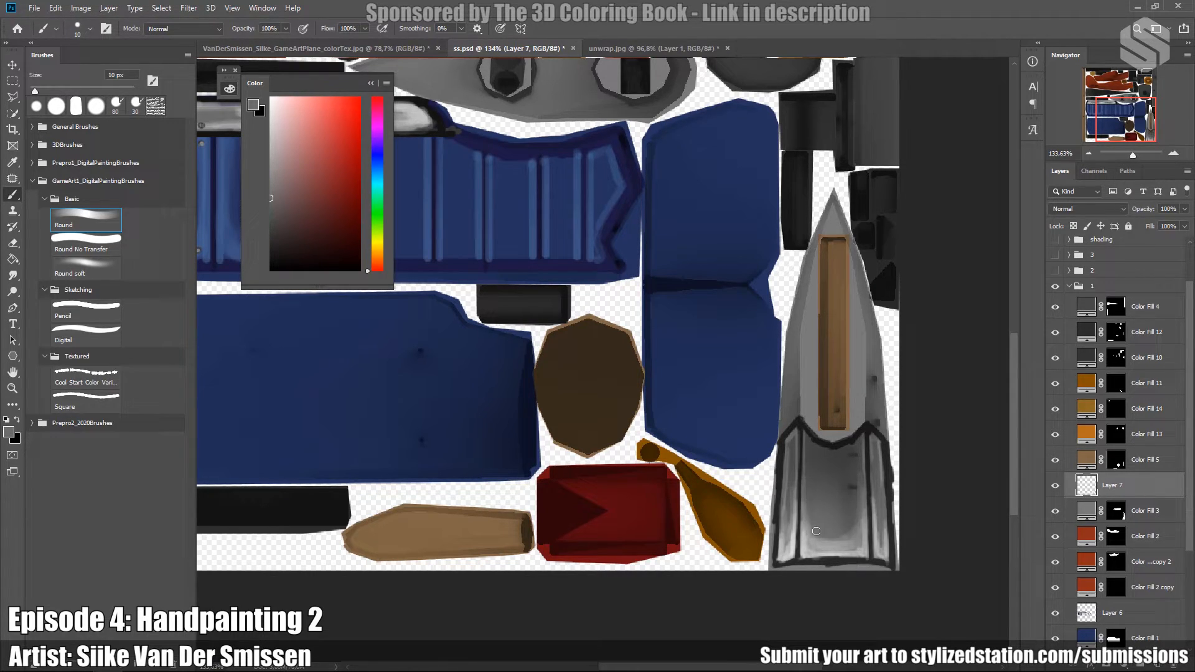
{"action": "left_click", "coordinate": [856, 534], "text": "alt"}
Save a JPEG copy of the texture, overwriting tex1.jpg in the Week04 folder.
{"action": "key", "text": "ctrl+shift+s"}
{"action": "key", "text": "Return"}
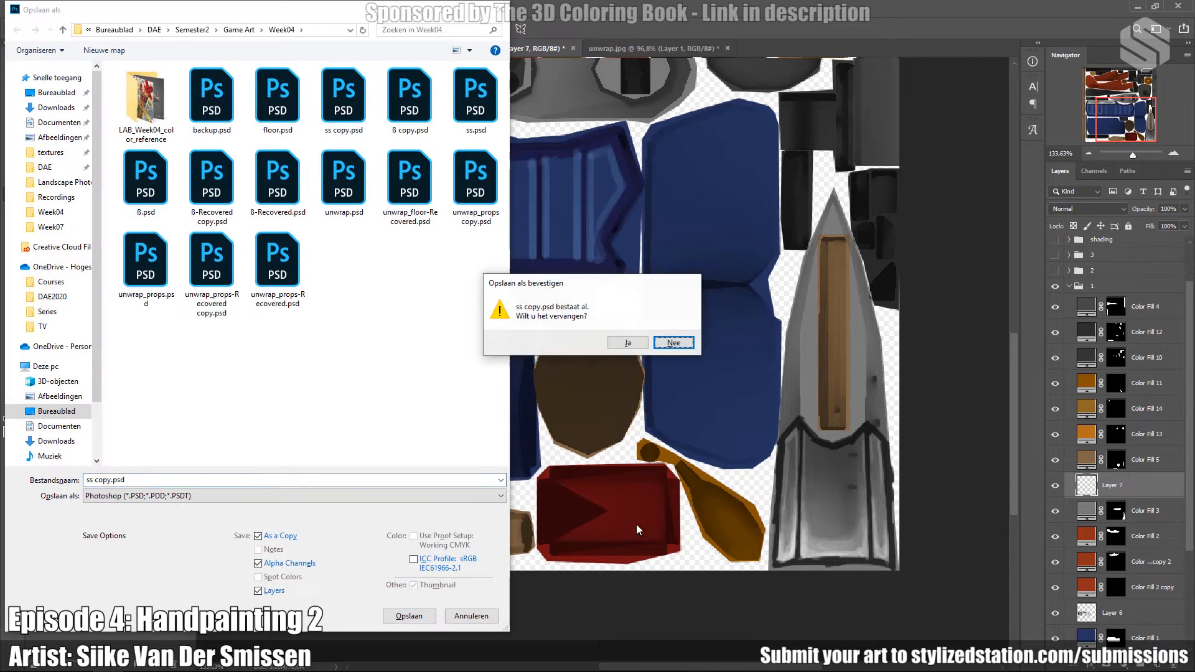
{"action": "left_click", "coordinate": [664, 350]}
{"action": "left_click", "coordinate": [175, 496]}
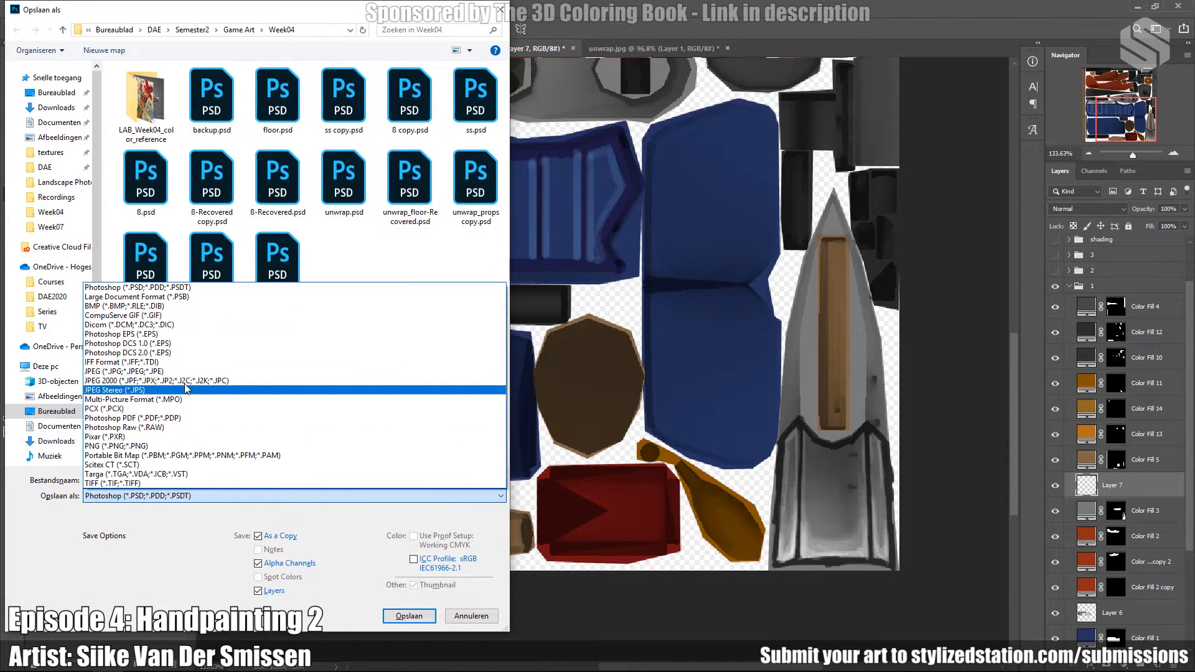
{"action": "left_click", "coordinate": [190, 383]}
{"action": "left_click", "coordinate": [175, 480]}
{"action": "type", "text": "s"}
{"action": "key", "text": "BackSpace"}
{"action": "type", "text": "te"}
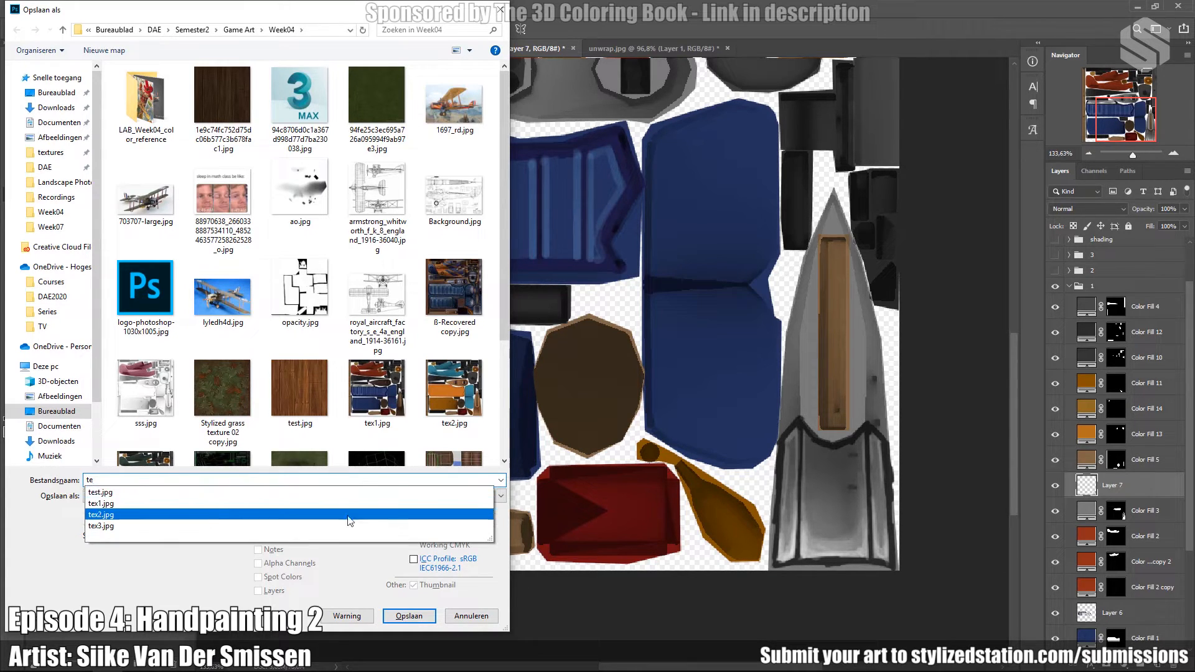
{"action": "left_click", "coordinate": [231, 499]}
{"action": "key", "text": "Return"}
{"action": "left_click", "coordinate": [621, 353]}
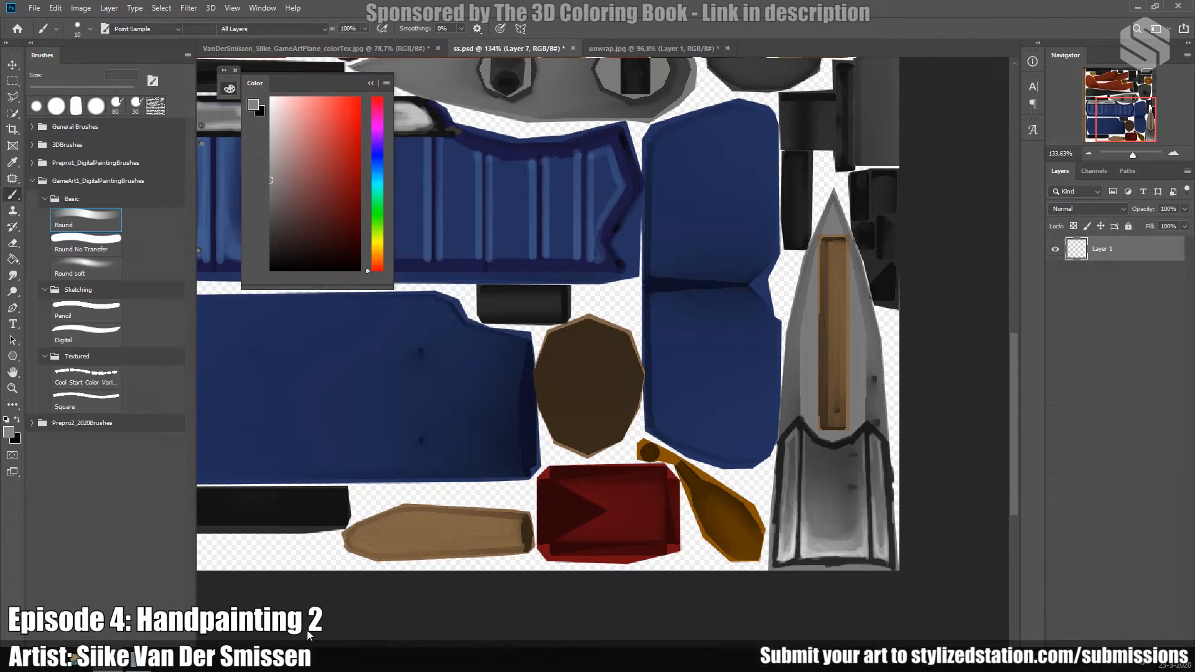
Switch to 3ds Max and examine the updated fuselage and wing texture on the biplane from several angles.
{"action": "left_click", "coordinate": [175, 663]}
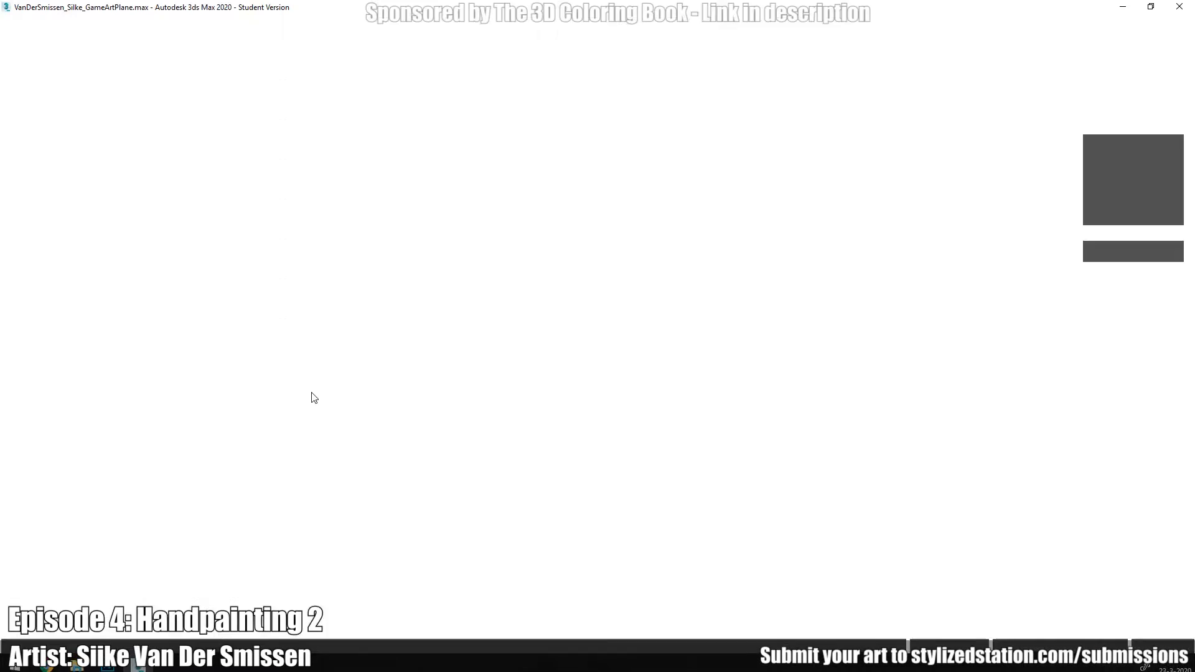
{"action": "left_click", "coordinate": [554, 392]}
{"action": "scroll", "coordinate": [554, 393], "scroll_direction": "down", "scroll_amount": 3}
{"action": "middle_click_drag", "start_coordinate": [554, 392], "coordinate": [500, 407]}
{"action": "middle_click_drag", "start_coordinate": [747, 437], "coordinate": [803, 462], "text": "alt"}
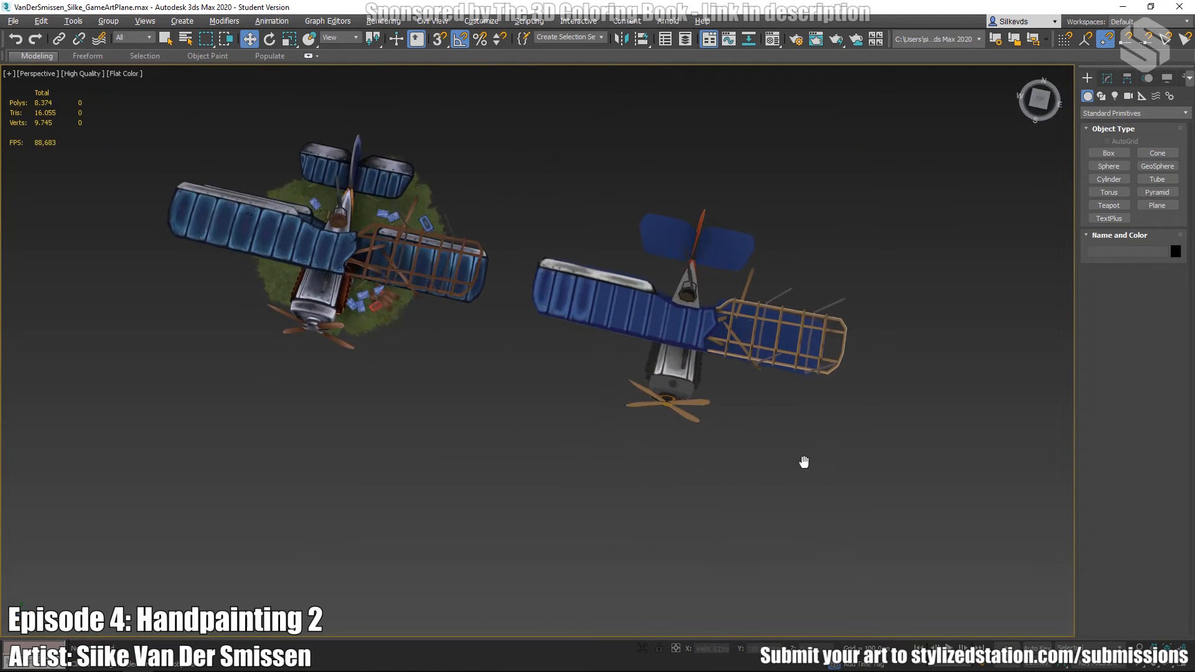
{"action": "scroll", "coordinate": [675, 349], "scroll_direction": "up", "scroll_amount": 5}
{"action": "middle_click_drag", "start_coordinate": [560, 420], "coordinate": [521, 376], "text": "alt"}
{"action": "scroll", "coordinate": [587, 429], "scroll_direction": "up", "scroll_amount": 4}
{"action": "scroll", "coordinate": [567, 488], "scroll_direction": "down", "scroll_amount": 5}
{"action": "scroll", "coordinate": [476, 399], "scroll_direction": "up", "scroll_amount": 3}
{"action": "scroll", "coordinate": [398, 379], "scroll_direction": "down", "scroll_amount": 3}
{"action": "scroll", "coordinate": [398, 379], "scroll_direction": "down", "scroll_amount": 3}
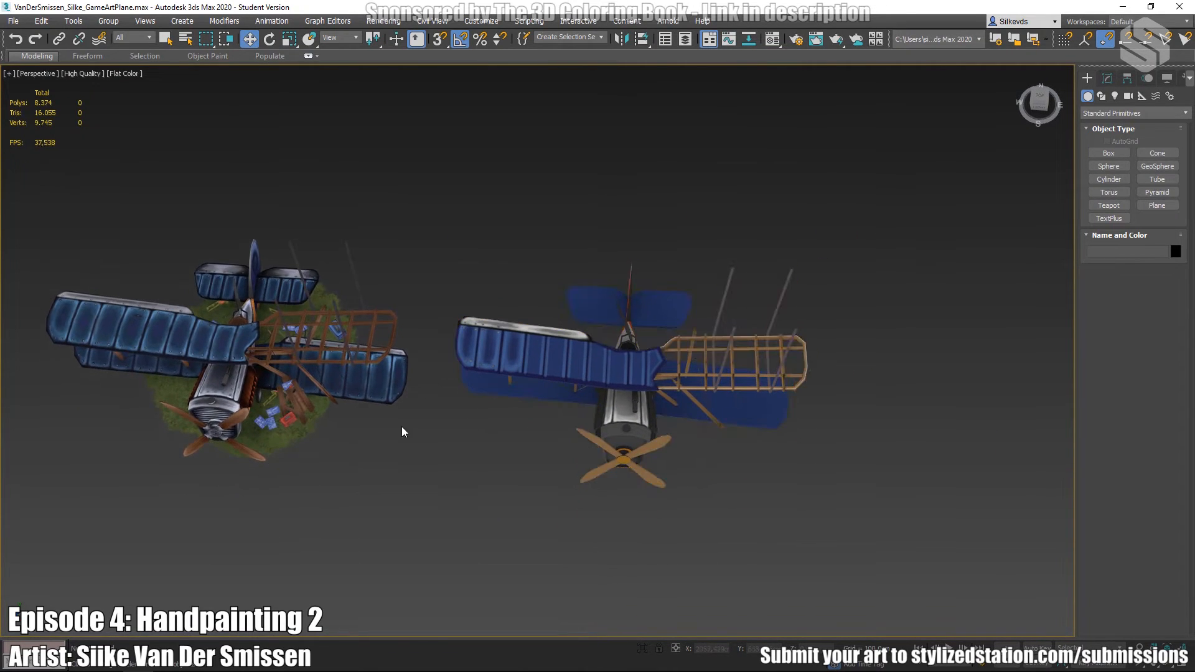
{"action": "middle_click_drag", "start_coordinate": [662, 390], "coordinate": [564, 421], "text": "alt"}
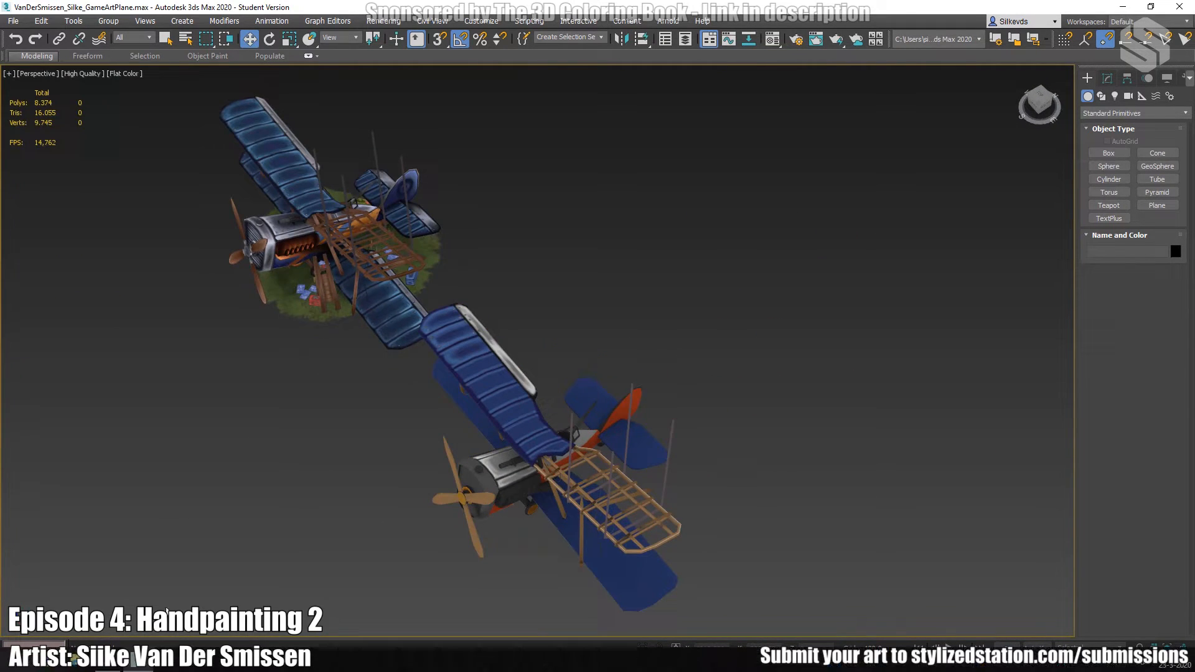
Switch back to Photoshop and look over the shaded grey fuselage piece in ss.psd.
{"action": "left_click", "coordinate": [108, 661]}
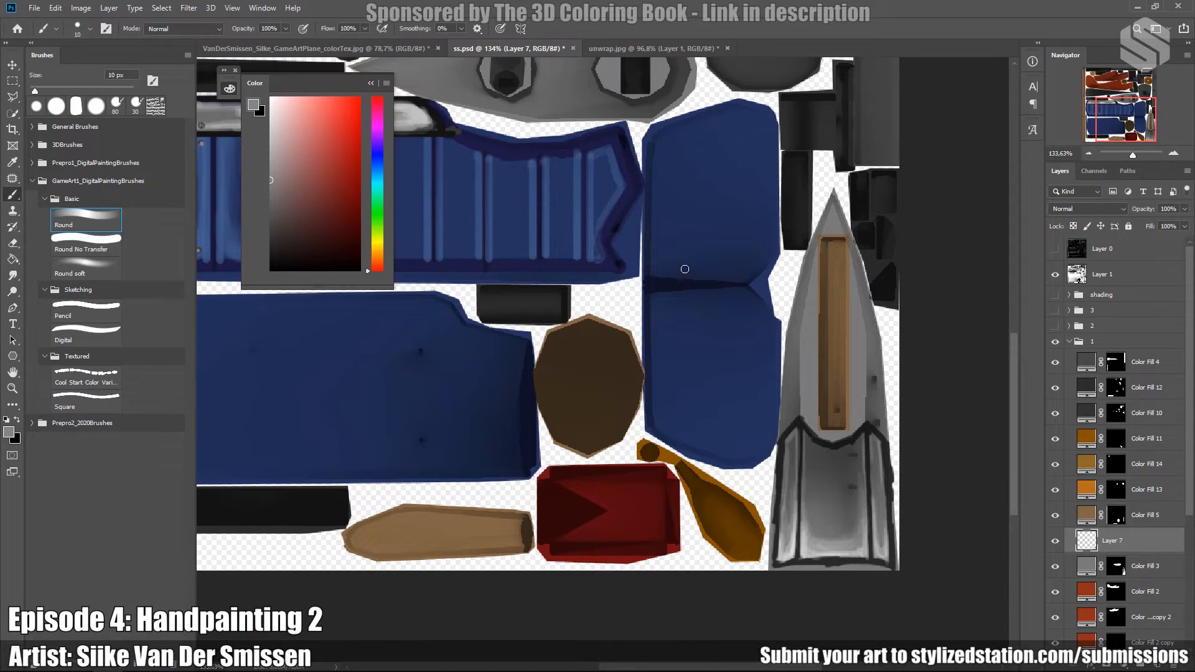
{"action": "scroll", "coordinate": [830, 470], "scroll_direction": "down", "scroll_amount": 2, "text": "alt"}
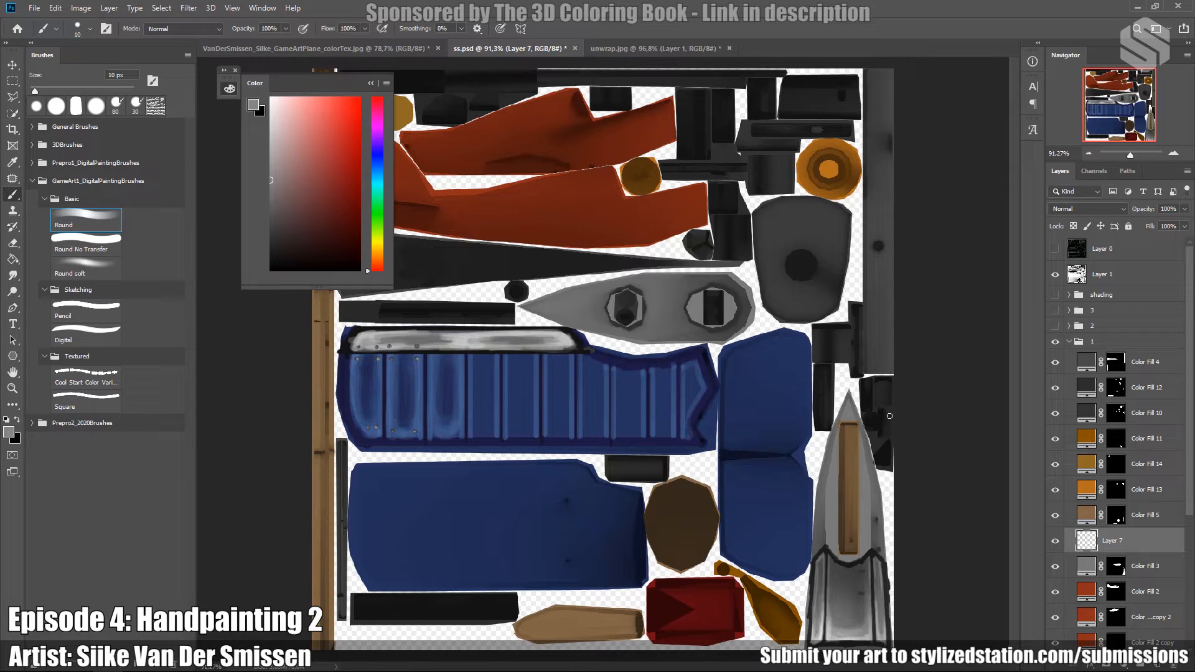
{"action": "scroll", "coordinate": [841, 568], "scroll_direction": "up", "scroll_amount": 5, "text": "alt"}
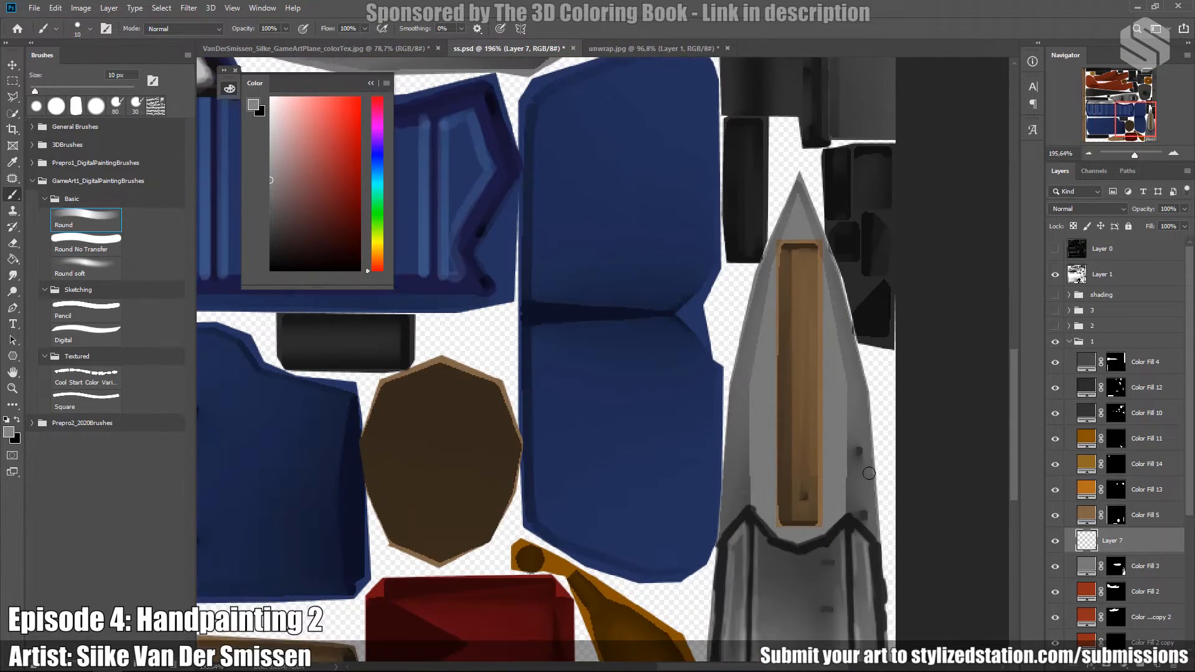
{"action": "scroll", "coordinate": [746, 611], "scroll_direction": "down", "scroll_amount": 3}
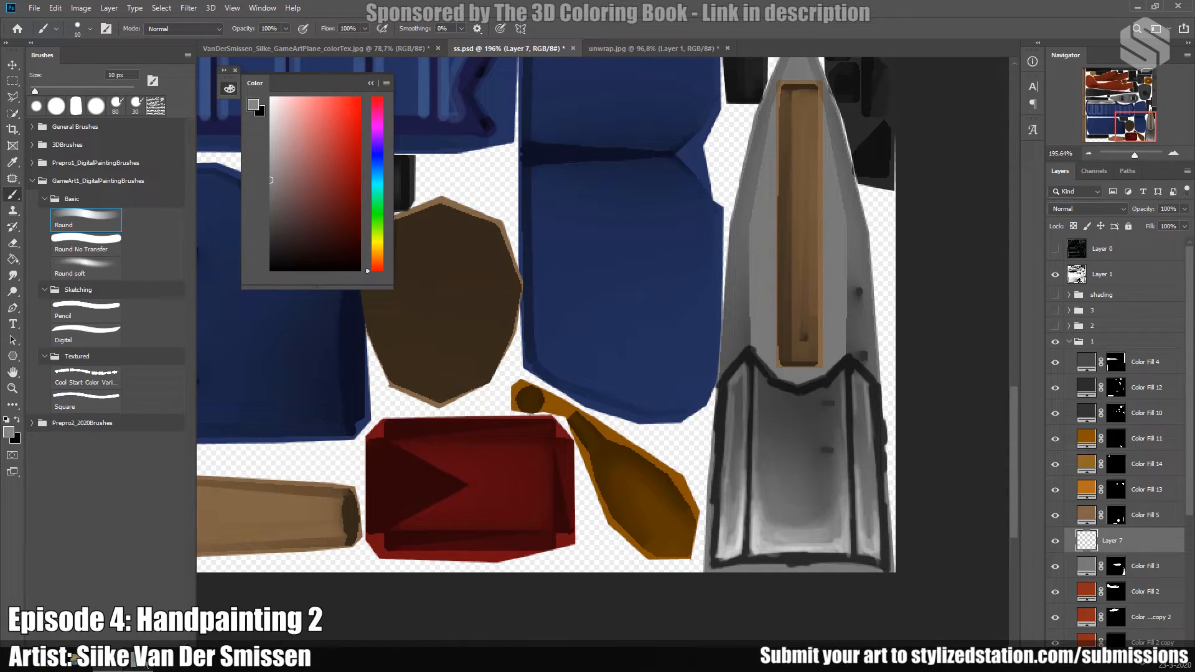
Switch to 3ds Max and compare the finished reference plane's riveted metal and wing panels with the plane being painted.
{"action": "left_click", "coordinate": [143, 663]}
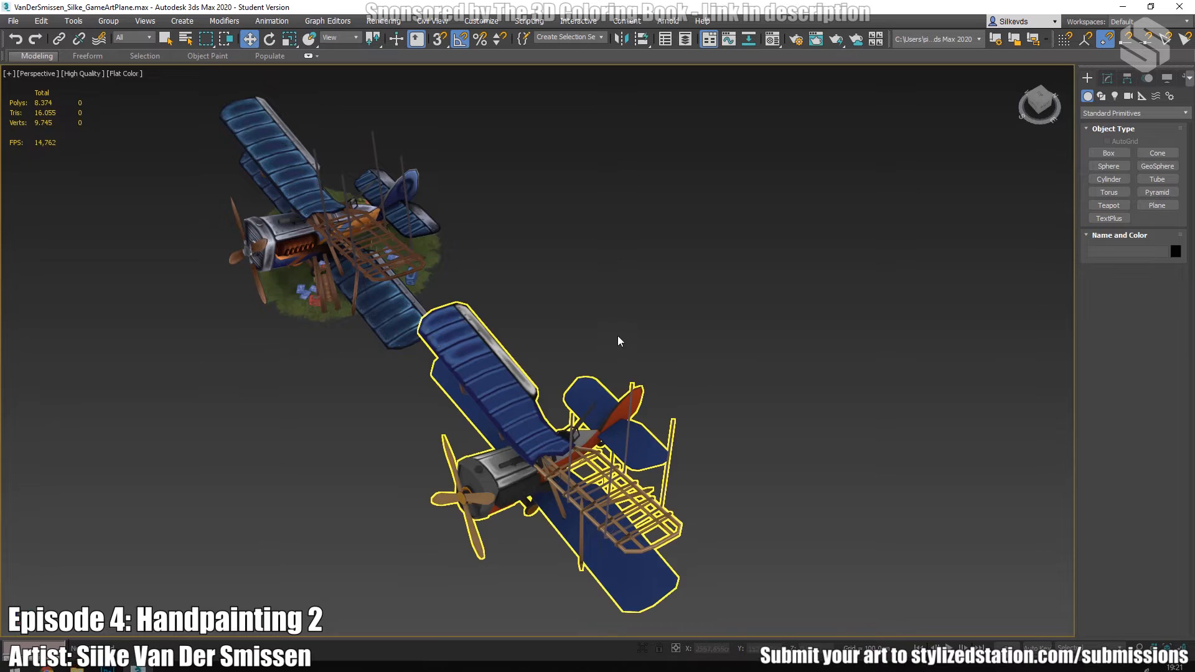
{"action": "middle_click_drag", "start_coordinate": [655, 340], "coordinate": [673, 434], "text": "alt"}
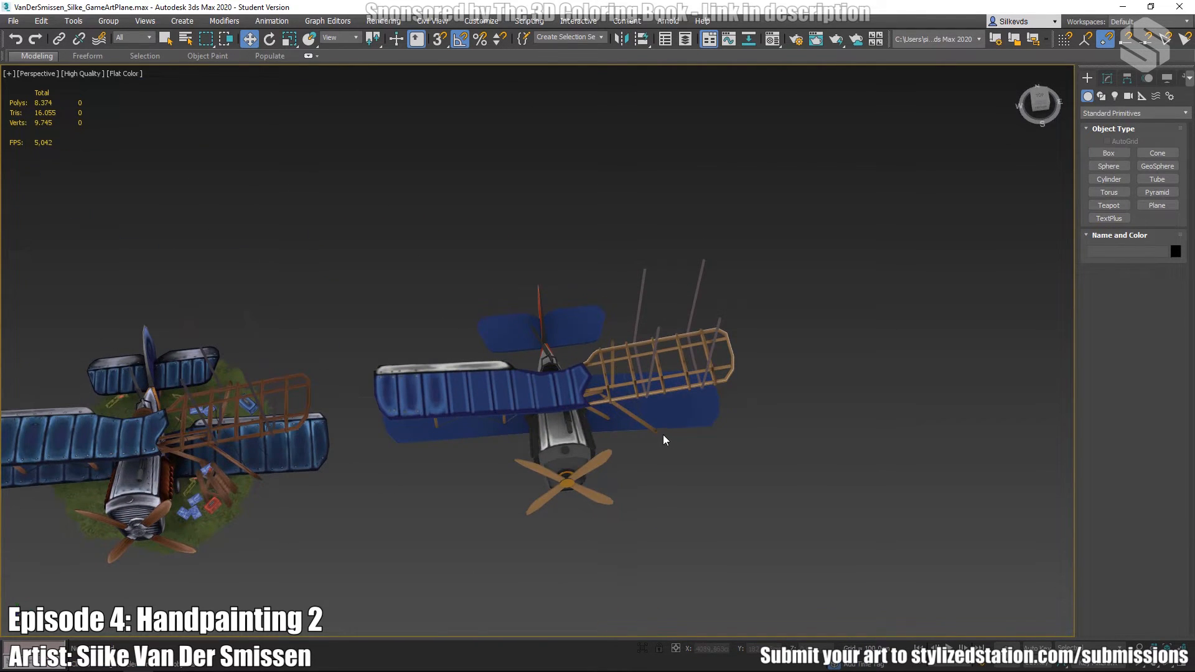
{"action": "middle_click_drag", "start_coordinate": [580, 456], "coordinate": [890, 420]}
{"action": "scroll", "coordinate": [461, 436], "scroll_direction": "up", "scroll_amount": 5}
{"action": "scroll", "coordinate": [334, 397], "scroll_direction": "up", "scroll_amount": 3}
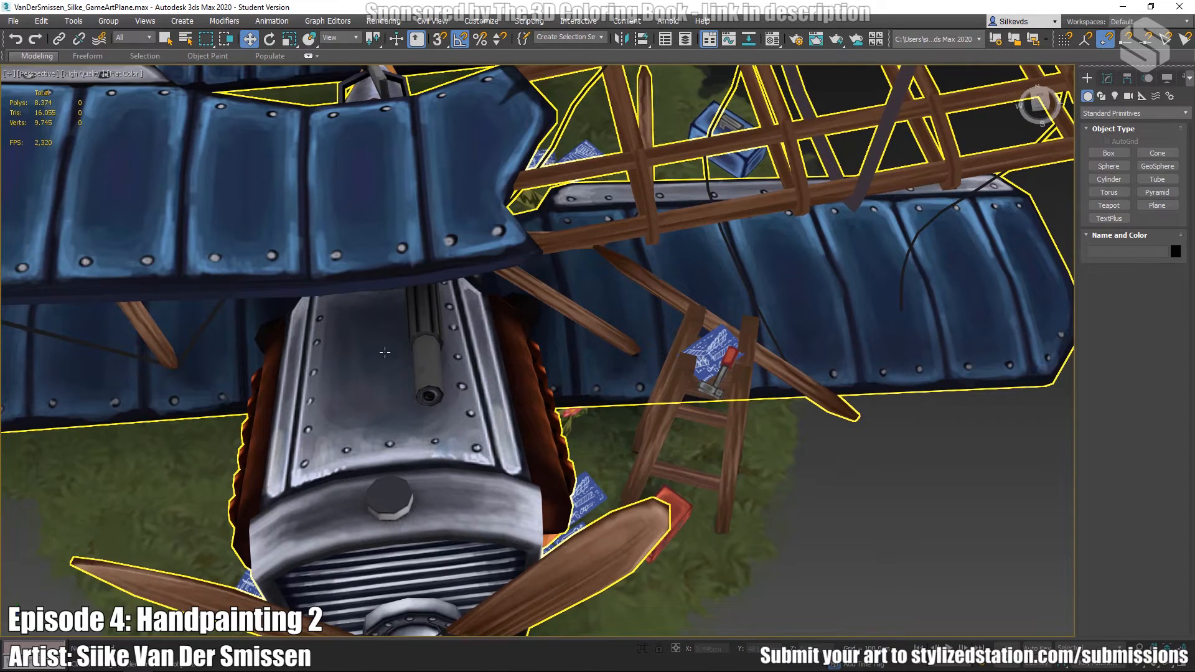
{"action": "middle_click_drag", "start_coordinate": [396, 342], "coordinate": [493, 413]}
{"action": "scroll", "coordinate": [494, 439], "scroll_direction": "down", "scroll_amount": 10}
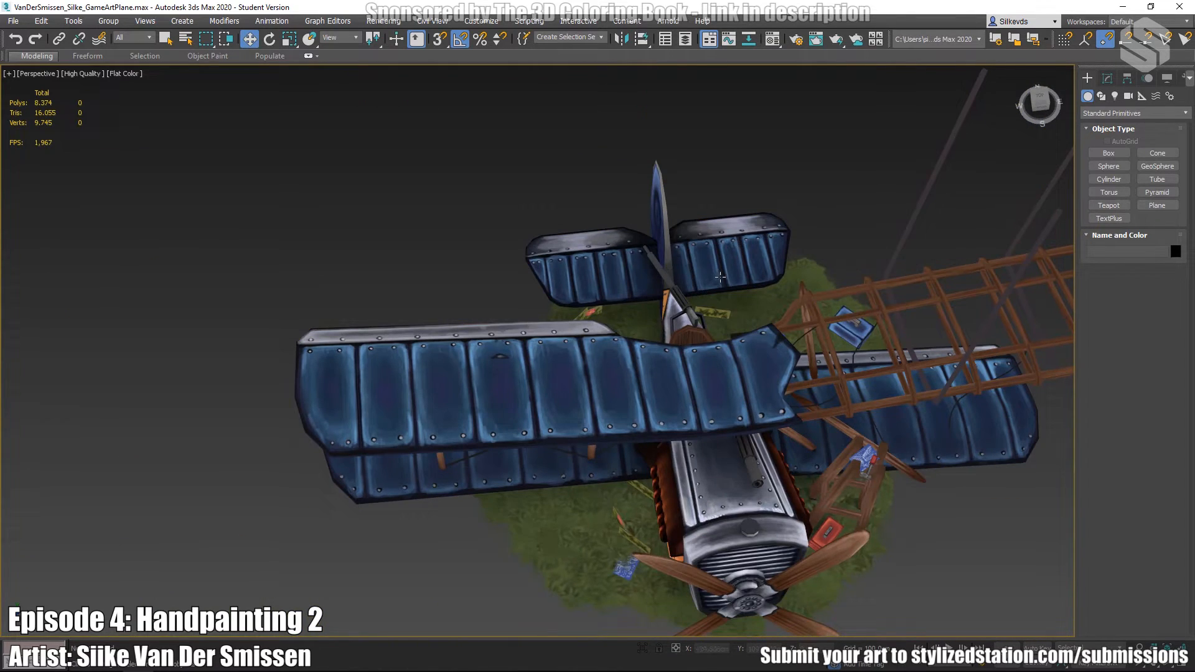
{"action": "middle_click_drag", "start_coordinate": [779, 467], "coordinate": [500, 371]}
{"action": "scroll", "coordinate": [501, 371], "scroll_direction": "down", "scroll_amount": 6}
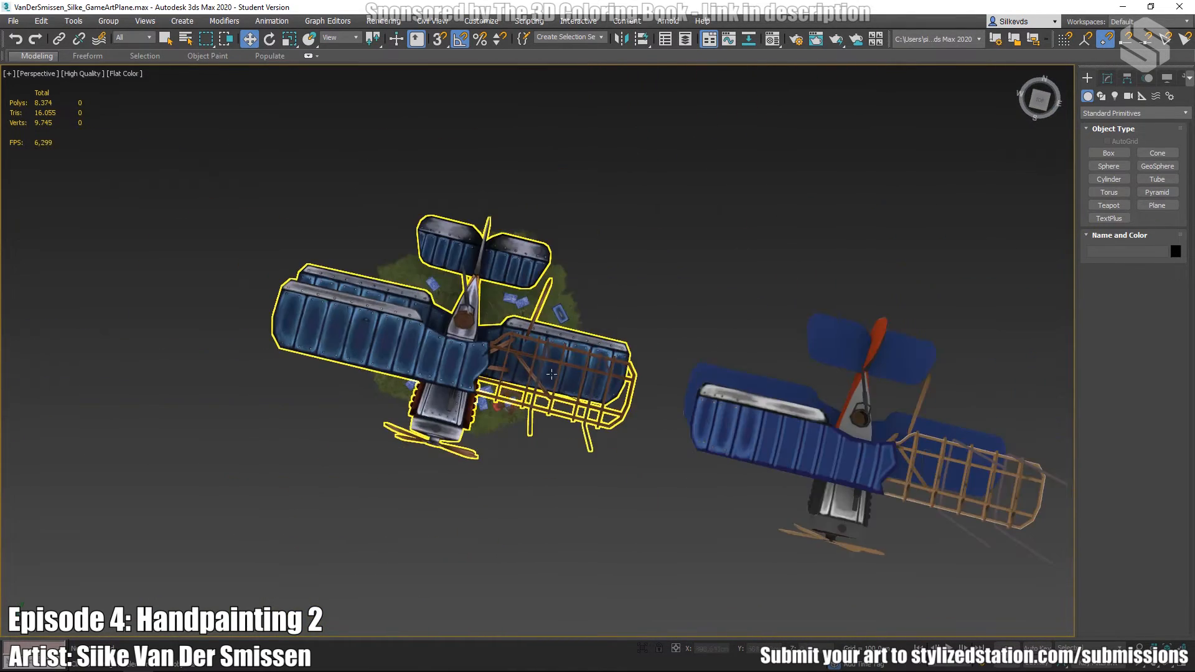
{"action": "left_click", "coordinate": [782, 417]}
{"action": "left_click", "coordinate": [739, 262]}
{"action": "middle_click_drag", "start_coordinate": [888, 412], "coordinate": [781, 313]}
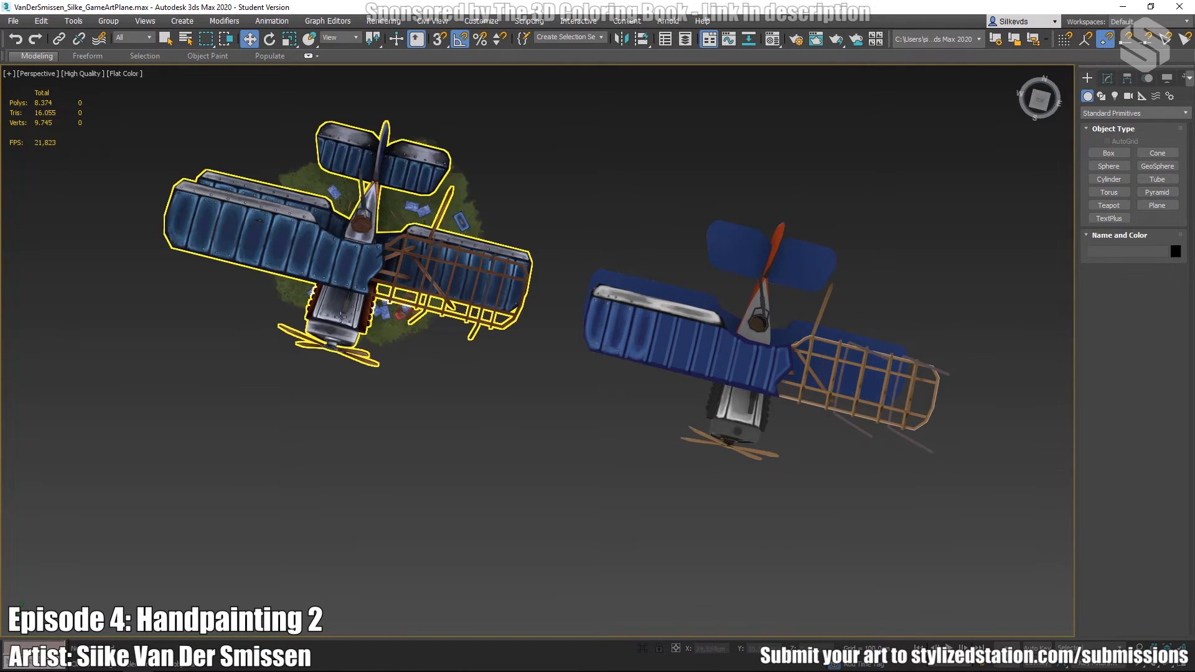
{"action": "middle_click_drag", "start_coordinate": [432, 248], "coordinate": [477, 403]}
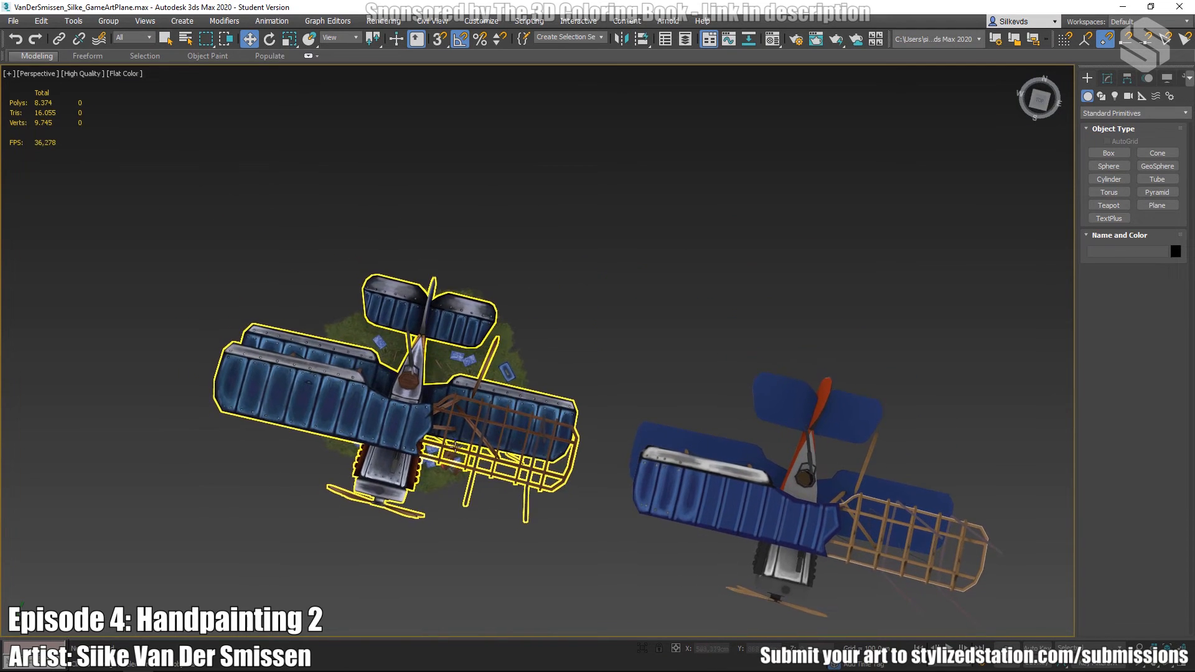
Switch to Photoshop, enlarge the brush to 30 px and mix a greyer blue from the blue sampled on the wing piece.
{"action": "left_click", "coordinate": [118, 667]}
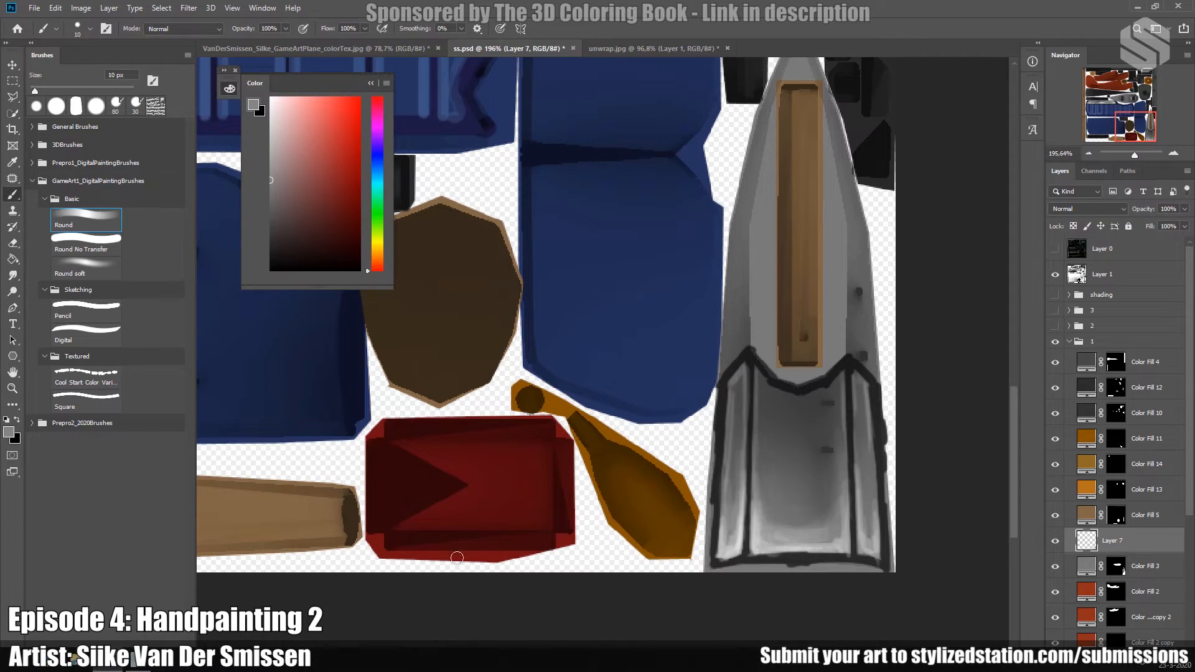
{"action": "key", "text": "bracketright"}
{"action": "key", "text": "bracketright"}
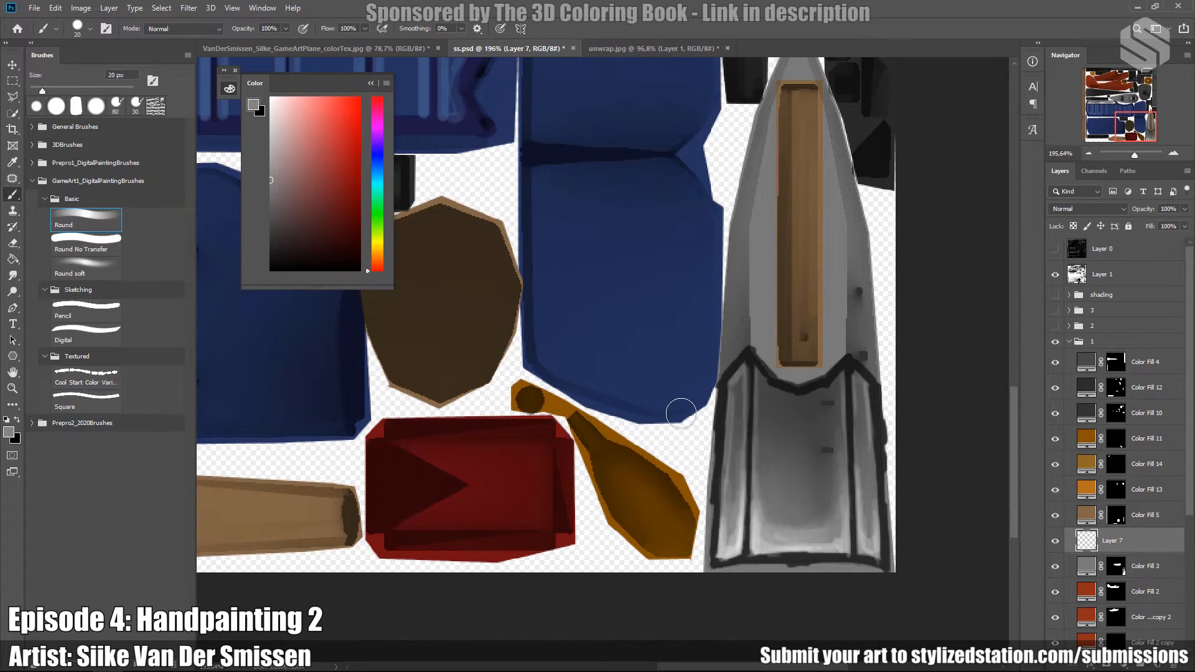
{"action": "left_click", "coordinate": [645, 323], "text": "alt"}
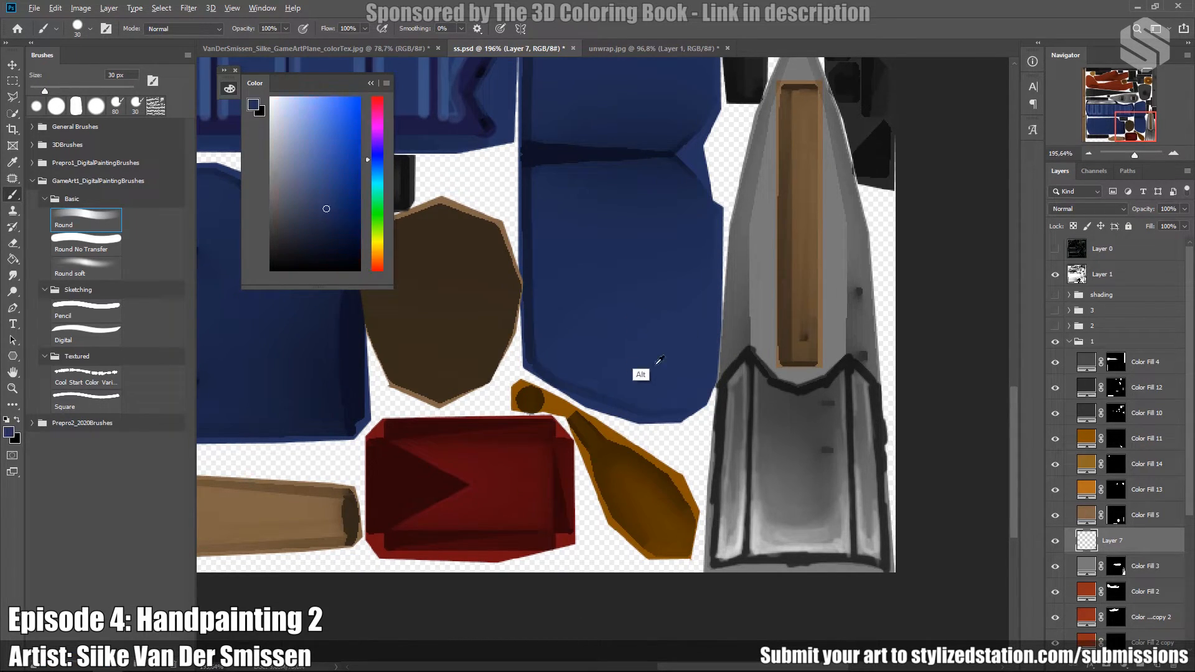
{"action": "left_click_drag", "start_coordinate": [646, 528], "coordinate": [674, 497]}
{"action": "left_click", "coordinate": [307, 214]}
Add a new layer at 40% opacity above Layer 7 and tint the grey fuselage piece's inner metal panel with the greyish blue.
{"action": "left_click", "coordinate": [1157, 665]}
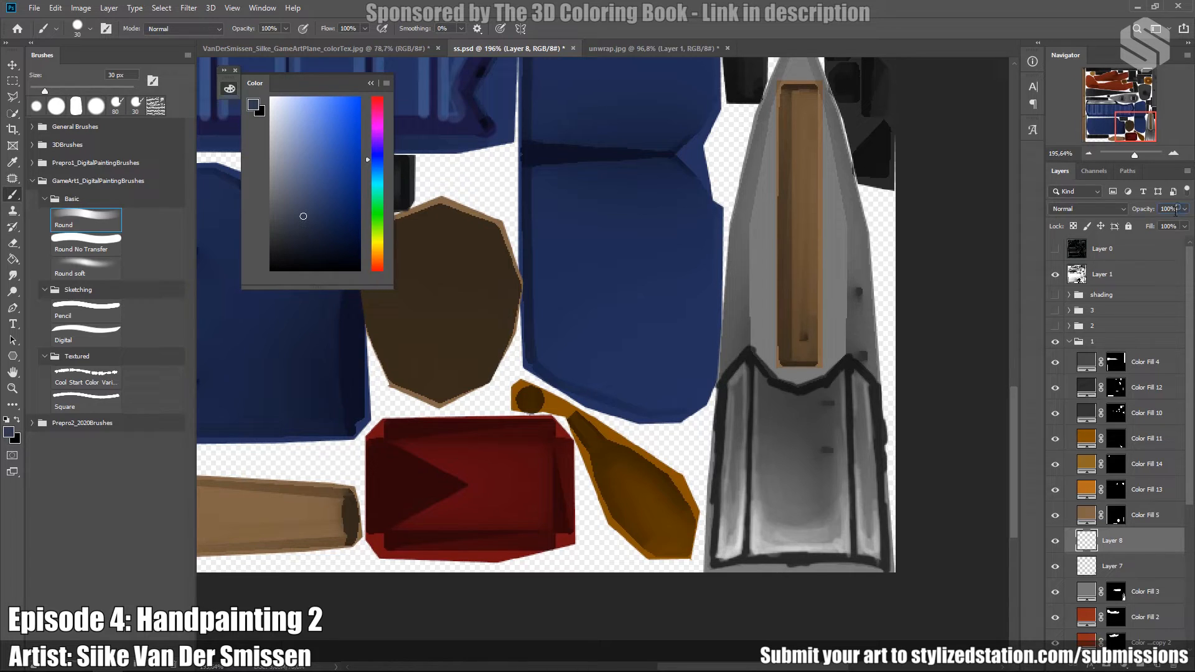
{"action": "left_click", "coordinate": [1183, 210]}
{"action": "mouse_move", "coordinate": [783, 396]}
{"action": "left_mouse_down"}
{"action": "mouse_move", "coordinate": [816, 413]}
{"action": "mouse_move", "coordinate": [788, 431]}
{"action": "mouse_move", "coordinate": [810, 461]}
{"action": "mouse_move", "coordinate": [813, 519]}
{"action": "mouse_move", "coordinate": [780, 527]}
{"action": "left_mouse_up"}
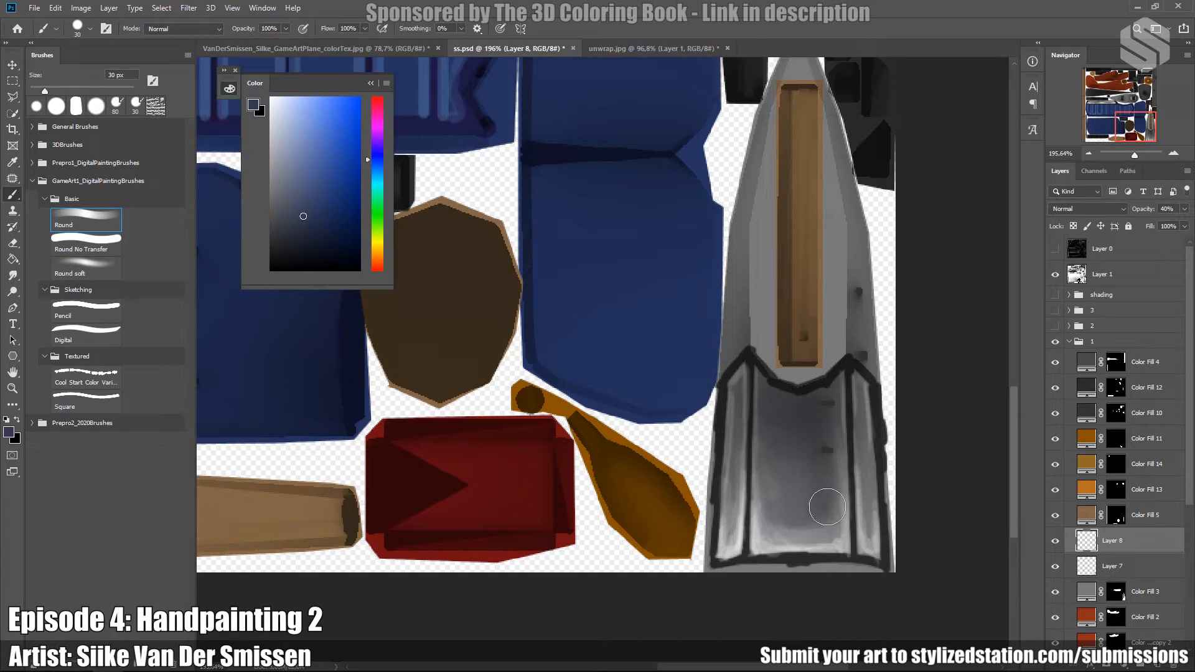
{"action": "mouse_move", "coordinate": [803, 418]}
{"action": "left_mouse_down"}
{"action": "mouse_move", "coordinate": [775, 526]}
{"action": "mouse_move", "coordinate": [796, 450]}
{"action": "mouse_move", "coordinate": [811, 532]}
{"action": "left_mouse_up"}
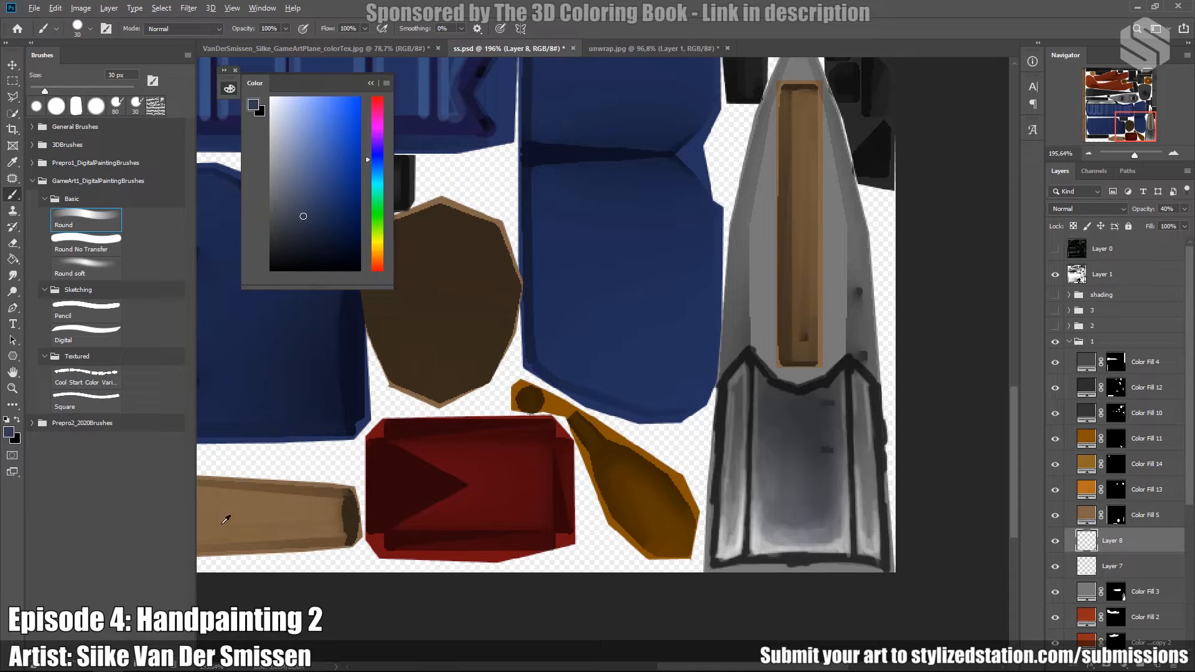
{"action": "scroll", "coordinate": [226, 519], "scroll_direction": "down", "scroll_amount": 3, "text": "alt"}
{"action": "scroll", "coordinate": [488, 310], "scroll_direction": "down", "scroll_amount": 1, "text": "alt"}
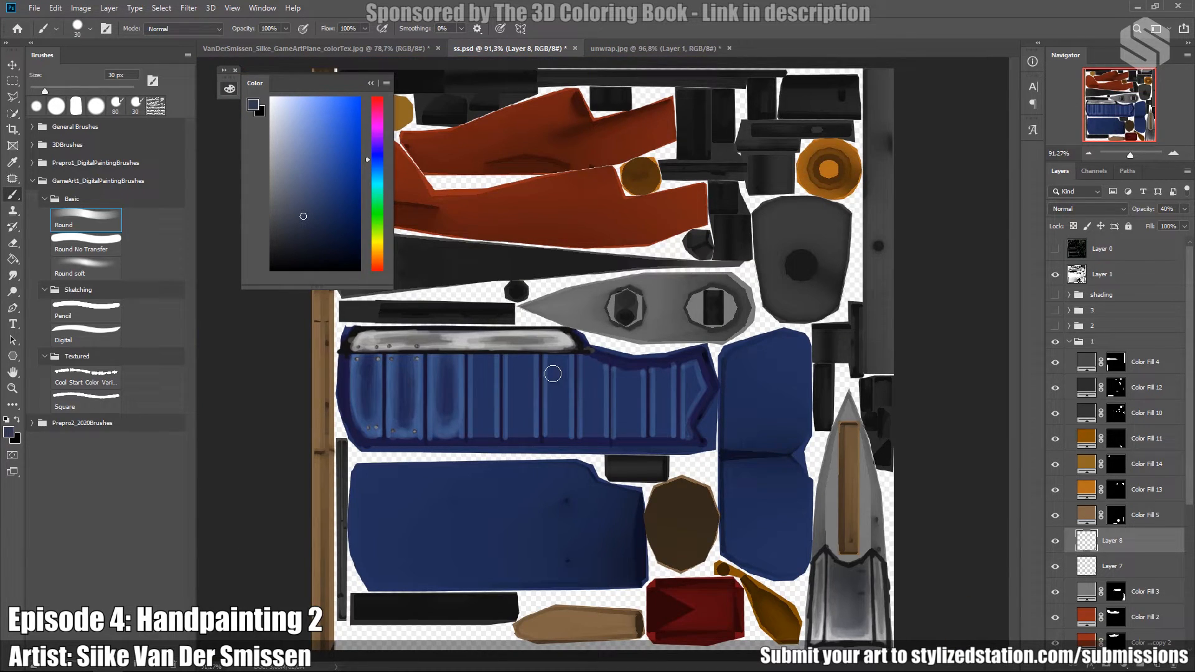
Switch to 3ds Max and examine the finished reference plane's nose, engine bay and painted fuselage side up close.
{"action": "left_click", "coordinate": [136, 665]}
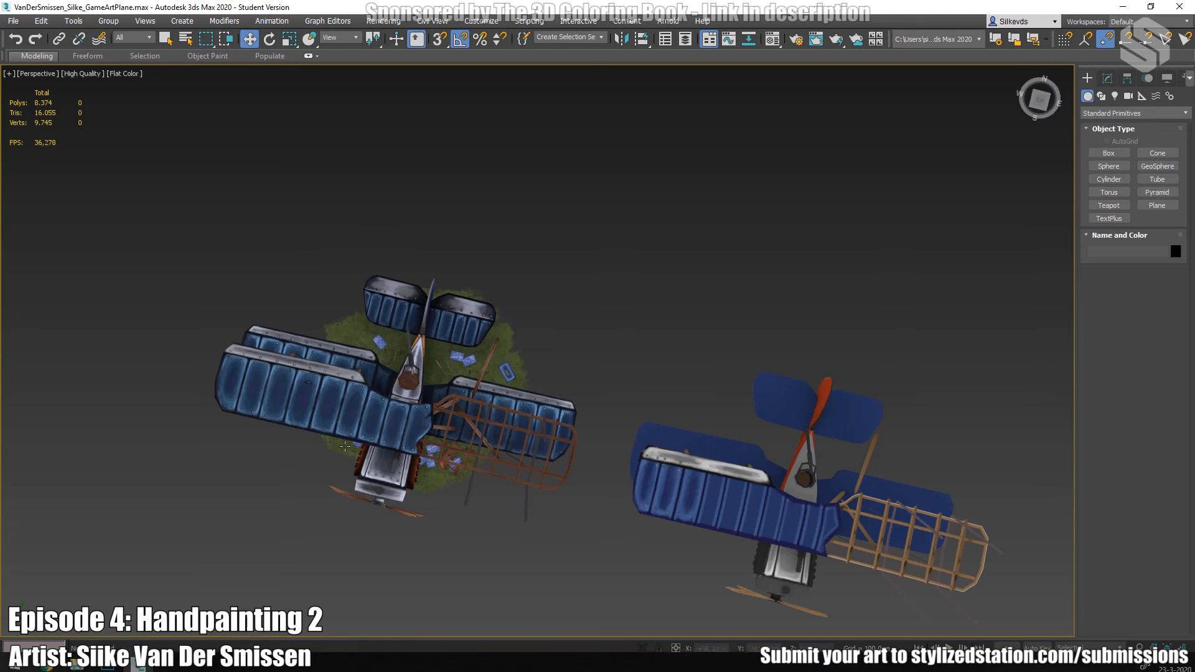
{"action": "mouse_move", "coordinate": [730, 383]}
{"action": "middle_mouse_down", "text": "alt"}
{"action": "mouse_move", "coordinate": [771, 459]}
{"action": "mouse_move", "coordinate": [768, 392]}
{"action": "mouse_move", "coordinate": [795, 355]}
{"action": "mouse_move", "coordinate": [834, 416]}
{"action": "mouse_move", "coordinate": [928, 398]}
{"action": "middle_mouse_up", "text": "alt"}
{"action": "scroll", "coordinate": [766, 424], "scroll_direction": "up", "scroll_amount": 5}
{"action": "mouse_move", "coordinate": [756, 431]}
{"action": "middle_mouse_down"}
{"action": "mouse_move", "coordinate": [745, 456]}
{"action": "mouse_move", "coordinate": [713, 436]}
{"action": "middle_mouse_up"}
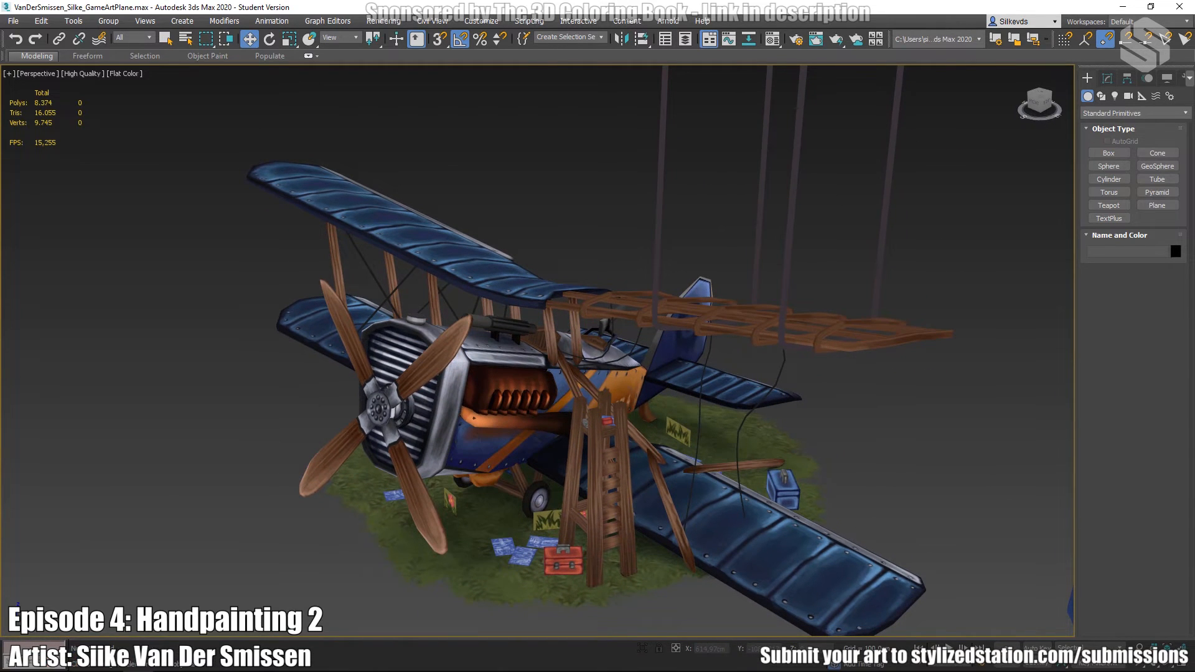
{"action": "middle_click_drag", "start_coordinate": [548, 409], "coordinate": [556, 428], "text": "alt"}
{"action": "scroll", "coordinate": [544, 303], "scroll_direction": "up", "scroll_amount": 5}
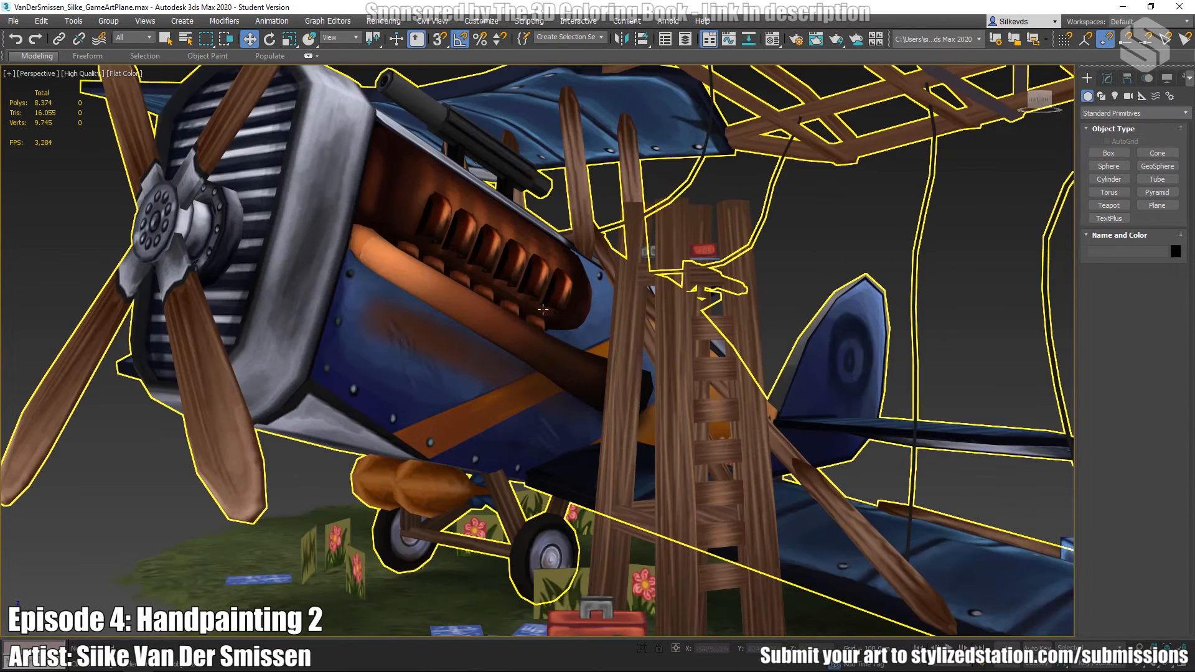
{"action": "middle_click_drag", "start_coordinate": [428, 341], "coordinate": [464, 386], "text": "alt"}
{"action": "middle_click_drag", "start_coordinate": [510, 299], "coordinate": [585, 272]}
{"action": "middle_click_drag", "start_coordinate": [474, 376], "coordinate": [498, 310]}
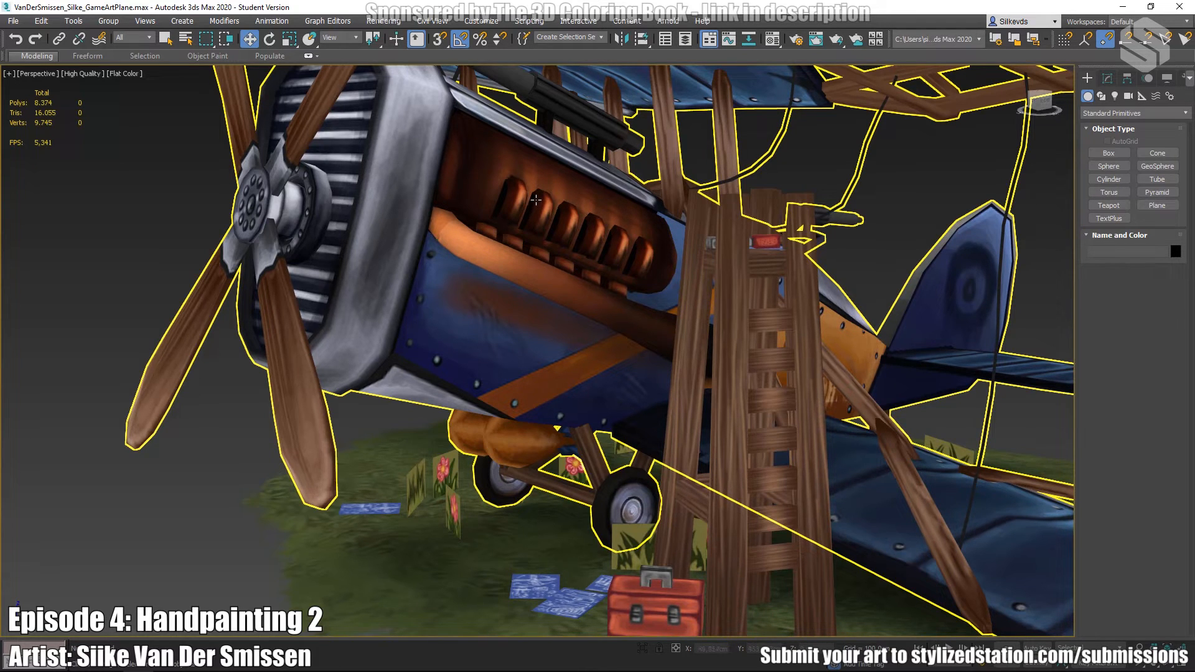
{"action": "middle_click_drag", "start_coordinate": [681, 364], "coordinate": [672, 330]}
{"action": "scroll", "coordinate": [236, 370], "scroll_direction": "up", "scroll_amount": 3}
{"action": "middle_click_drag", "start_coordinate": [236, 370], "coordinate": [292, 348]}
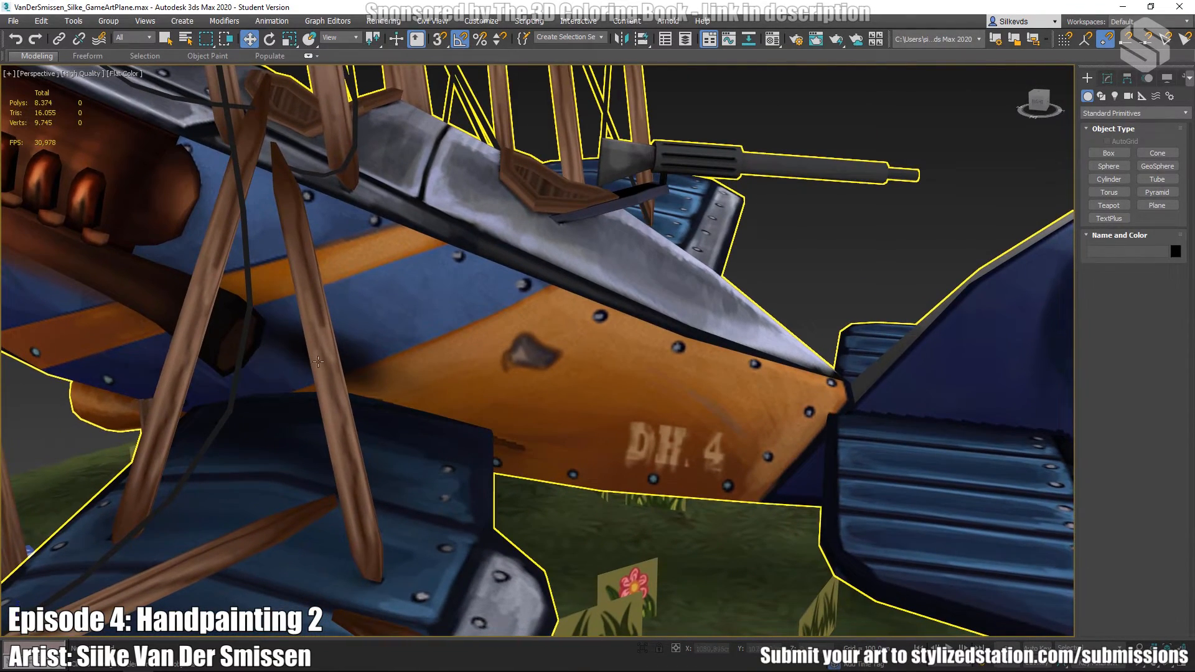
Examine the painted shading on the reference plane's blue wing near the fuselage and on its tail from behind.
{"action": "middle_click_drag", "start_coordinate": [203, 342], "coordinate": [636, 426], "text": "alt"}
{"action": "middle_click_drag", "start_coordinate": [458, 366], "coordinate": [454, 323], "text": "alt"}
{"action": "scroll", "coordinate": [595, 419], "scroll_direction": "up", "scroll_amount": 5}
{"action": "scroll", "coordinate": [511, 327], "scroll_direction": "up", "scroll_amount": 3}
{"action": "left_click", "coordinate": [511, 327]}
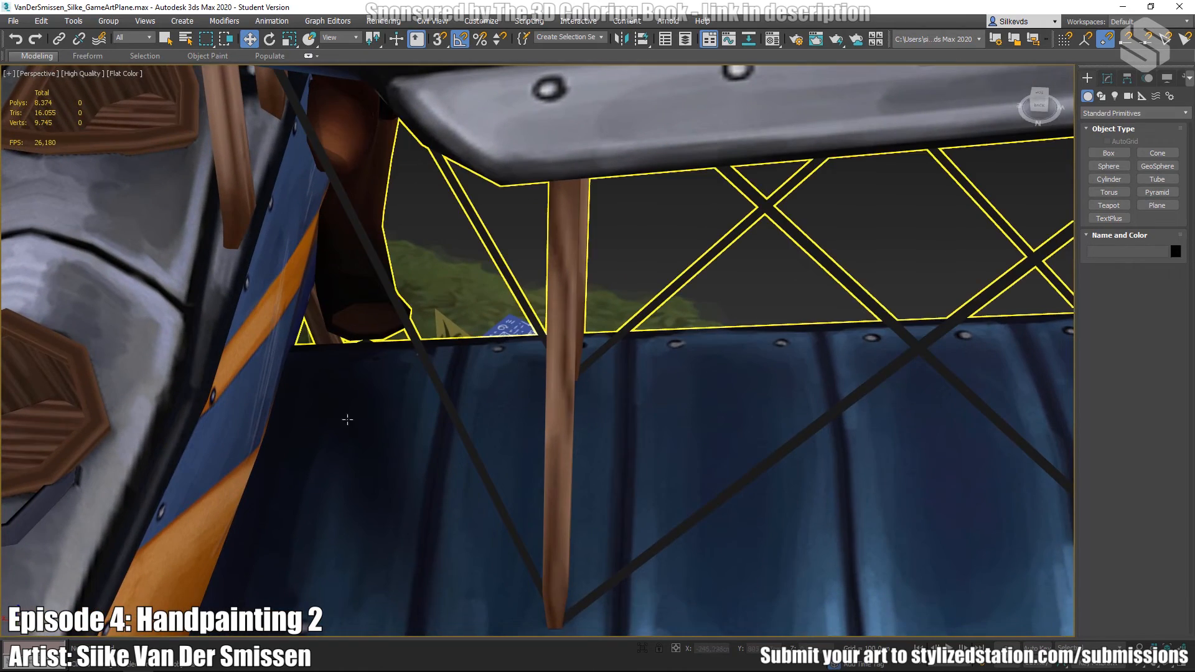
{"action": "scroll", "coordinate": [358, 391], "scroll_direction": "down", "scroll_amount": 5}
{"action": "middle_click_drag", "start_coordinate": [358, 391], "coordinate": [447, 376], "text": "alt"}
{"action": "left_click", "coordinate": [446, 376]}
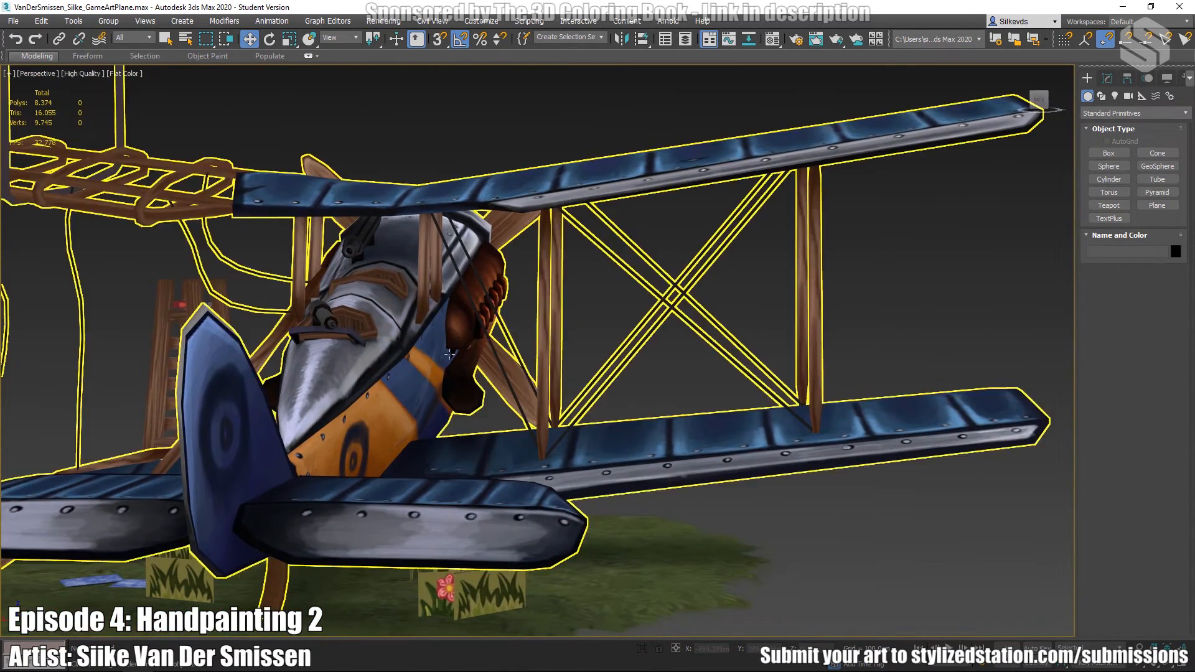
Look over the whole finished reference plane from the front and side, including the wooden ladder and lower wing.
{"action": "middle_click_drag", "start_coordinate": [478, 469], "coordinate": [479, 439], "text": "alt"}
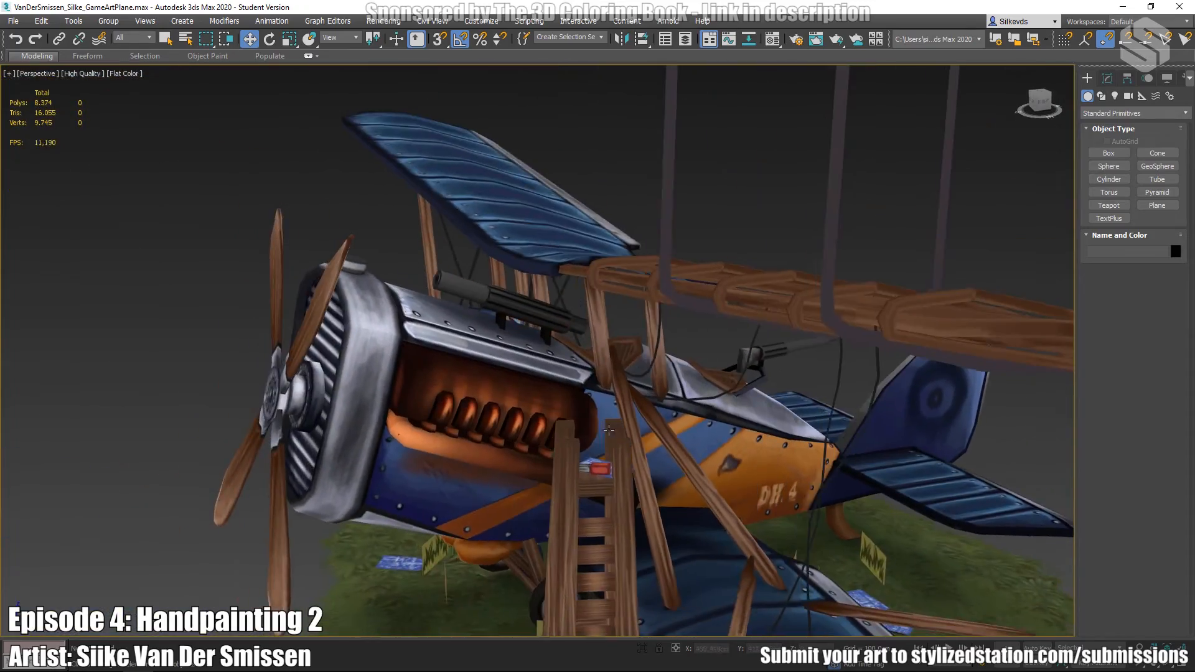
{"action": "middle_click_drag", "start_coordinate": [608, 431], "coordinate": [42, 376], "text": "alt"}
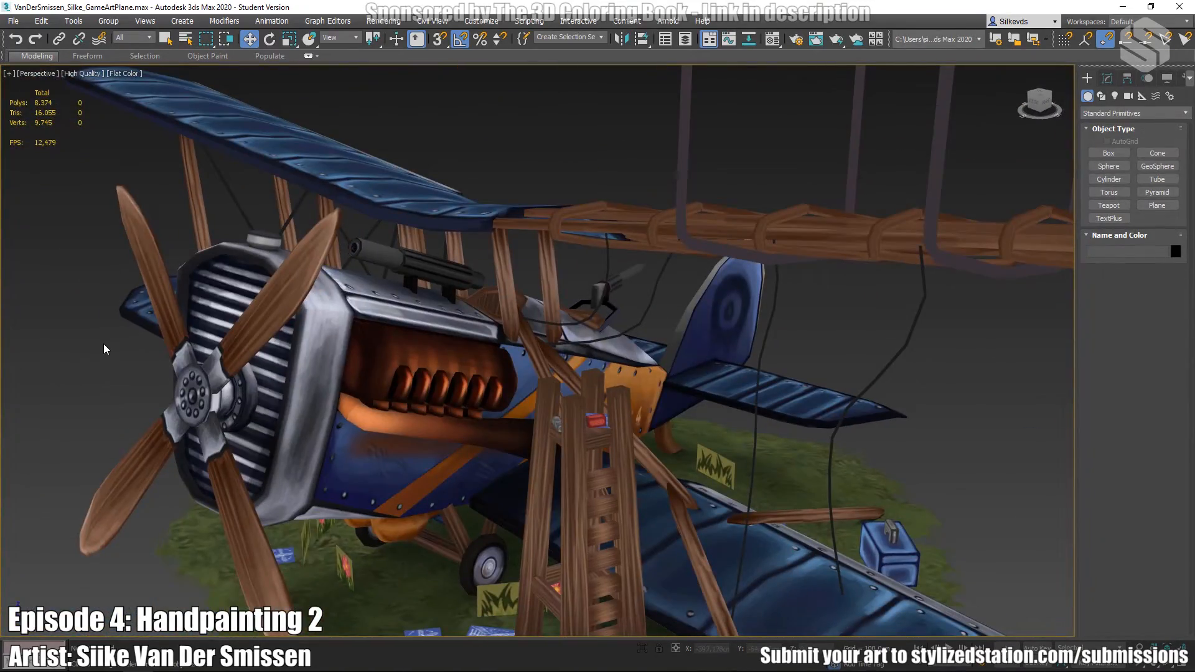
{"action": "left_click", "coordinate": [494, 424]}
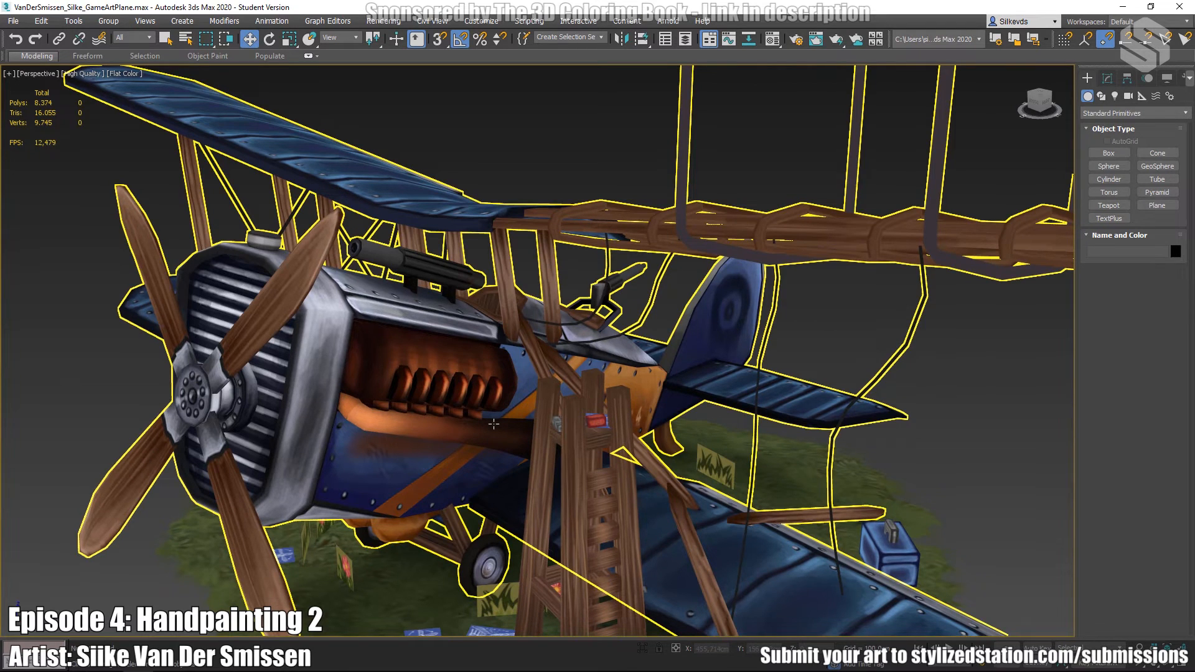
{"action": "scroll", "coordinate": [493, 424], "scroll_direction": "down", "scroll_amount": 2}
{"action": "middle_click_drag", "start_coordinate": [526, 501], "coordinate": [561, 462]}
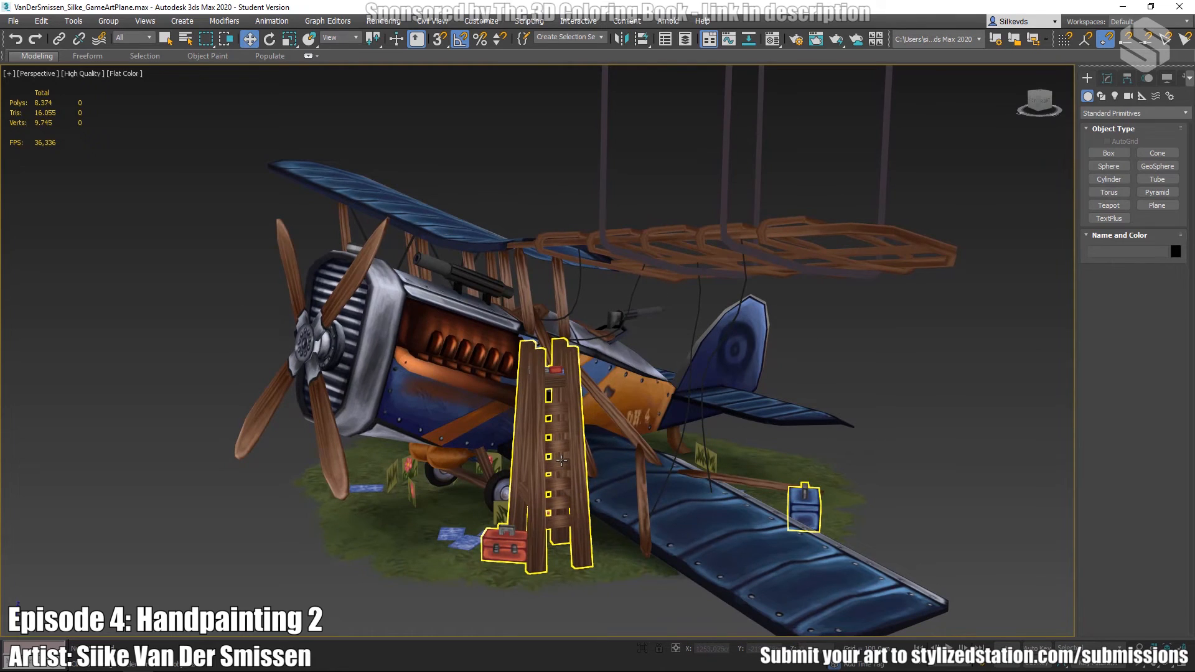
{"action": "mouse_move", "coordinate": [358, 670]}
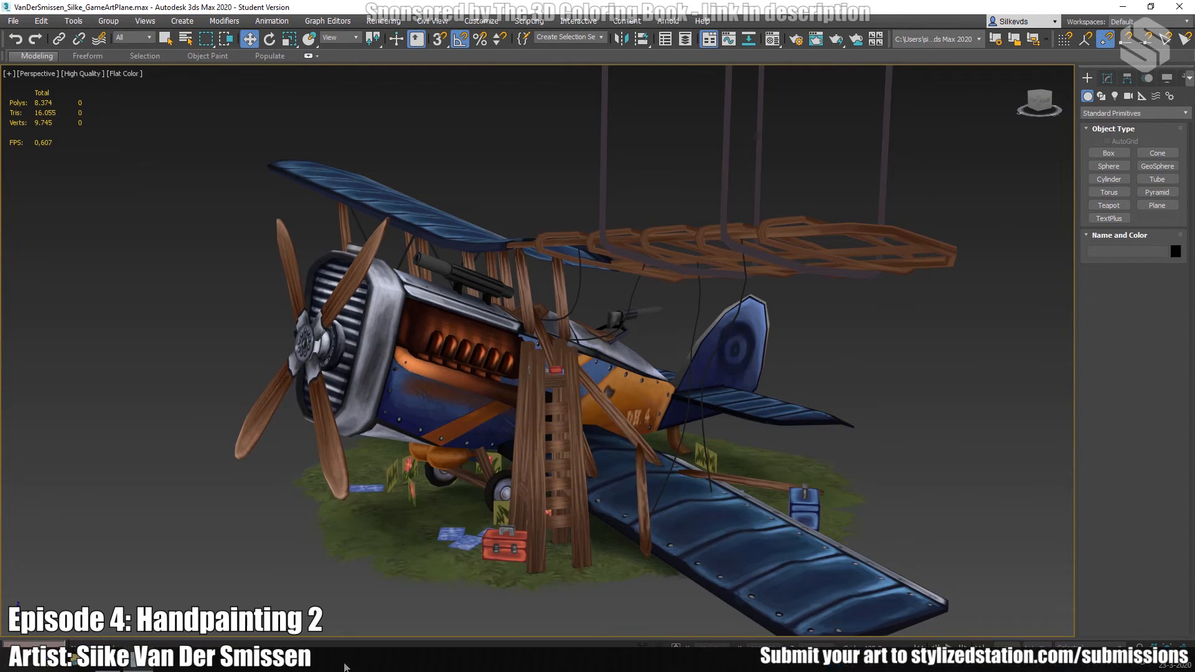
Switch to Photoshop and study the orange and blue fuselage side pieces in the finished GameArtPlane colorTex image.
{"action": "left_click", "coordinate": [114, 662]}
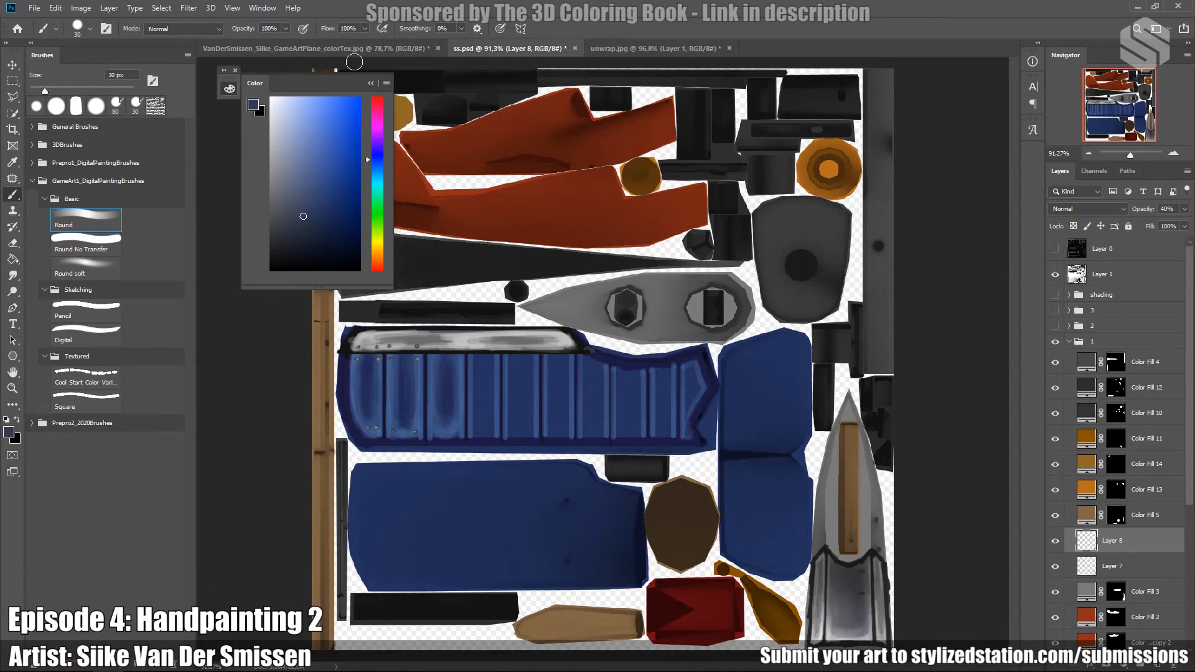
{"action": "left_click", "coordinate": [386, 48]}
{"action": "scroll", "coordinate": [492, 214], "scroll_direction": "up", "scroll_amount": 6, "text": "alt"}
{"action": "scroll", "coordinate": [685, 261], "scroll_direction": "up", "scroll_amount": 5}
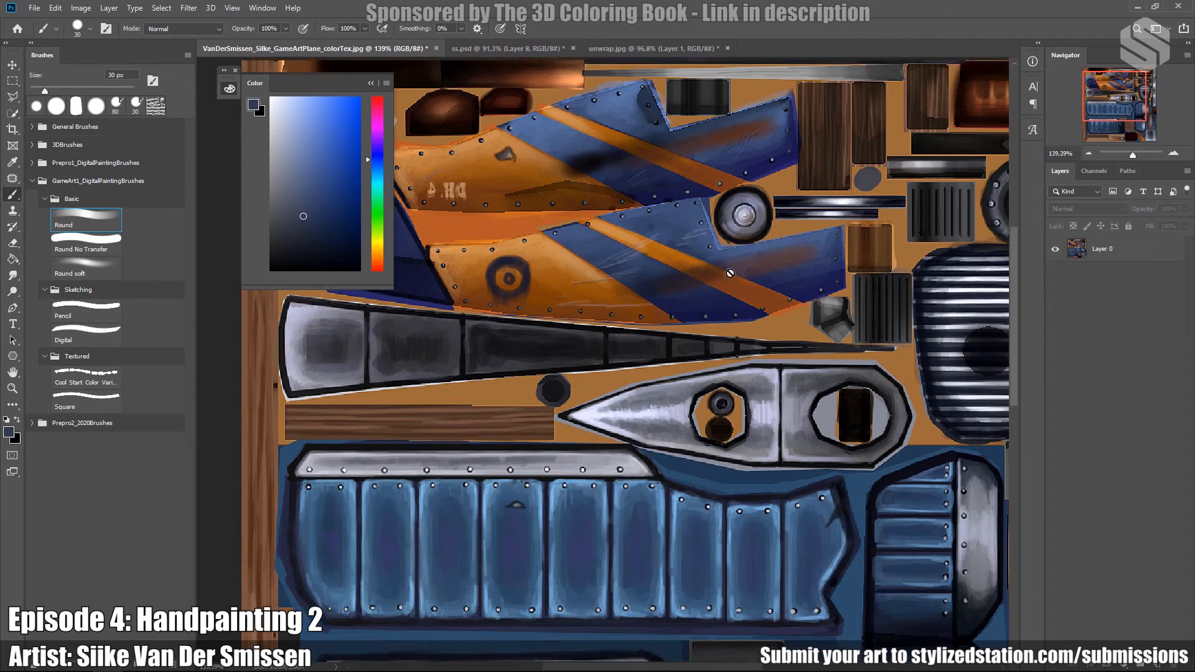
{"action": "scroll", "coordinate": [834, 376], "scroll_direction": "up", "scroll_amount": 2, "text": "alt"}
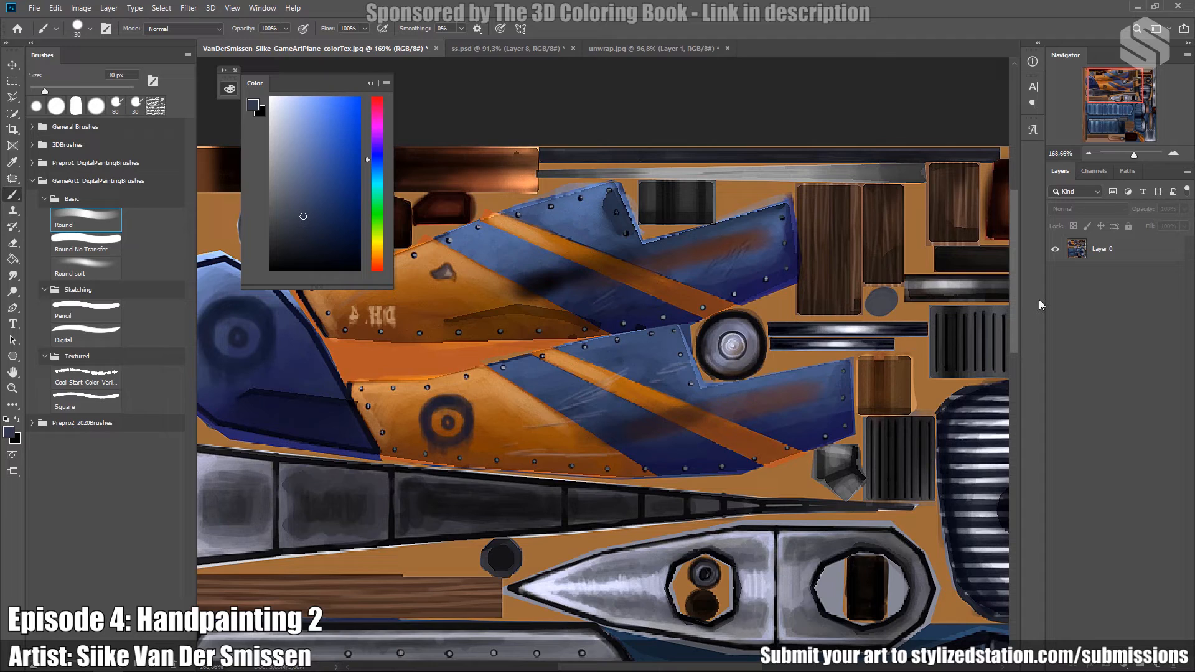
{"action": "left_click", "coordinate": [1127, 252]}
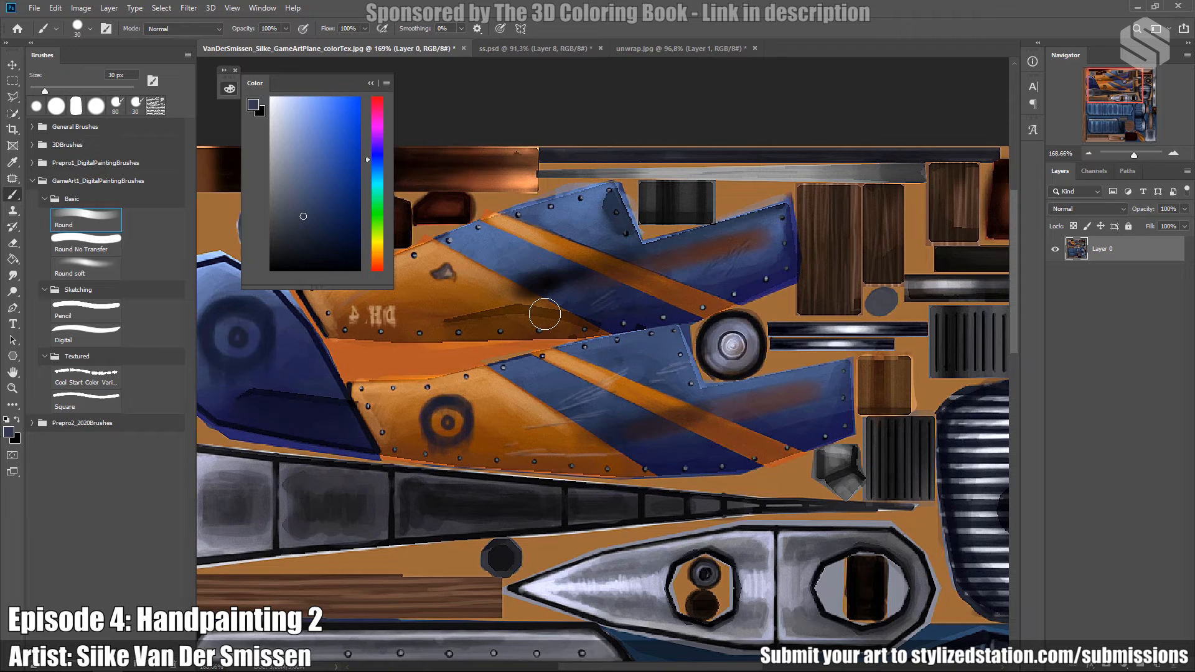
{"action": "scroll", "coordinate": [560, 330], "scroll_direction": "down", "scroll_amount": 3, "text": "alt"}
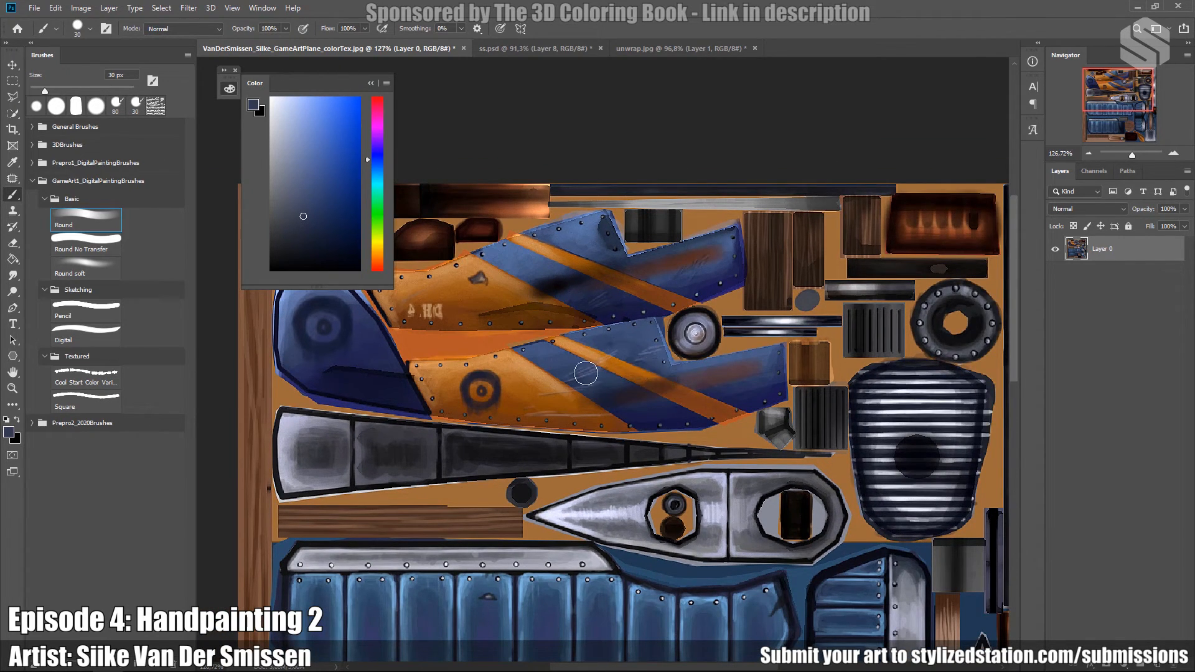
{"action": "scroll", "coordinate": [536, 354], "scroll_direction": "up", "scroll_amount": 2}
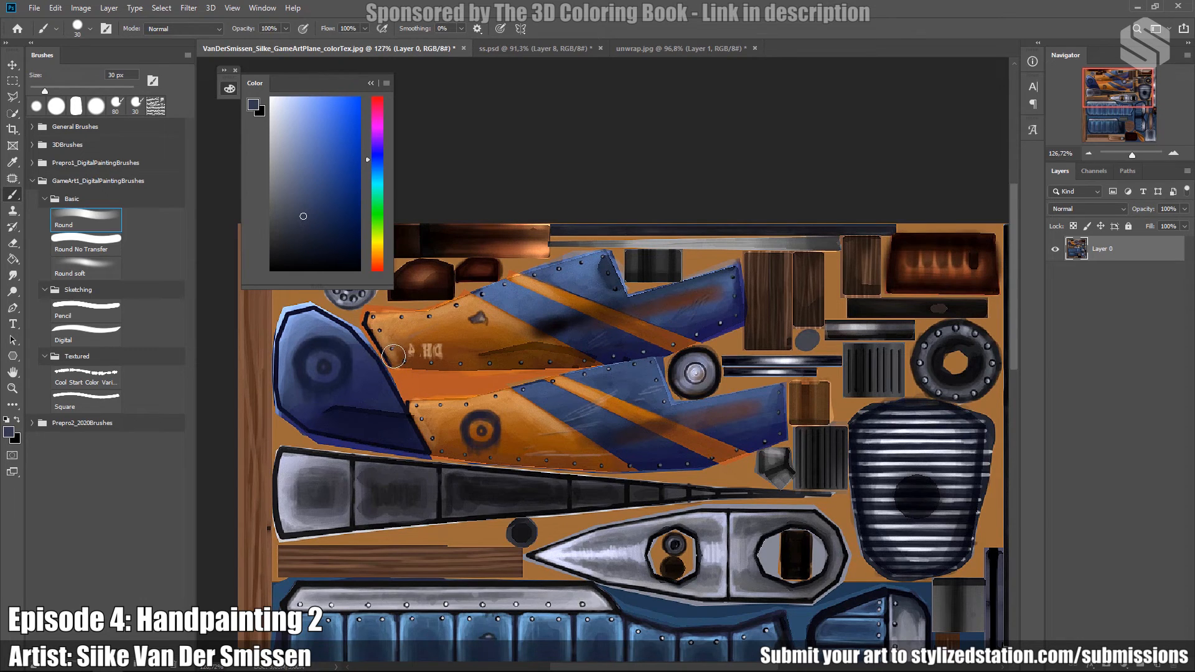
{"action": "scroll", "coordinate": [453, 387], "scroll_direction": "up", "scroll_amount": 2}
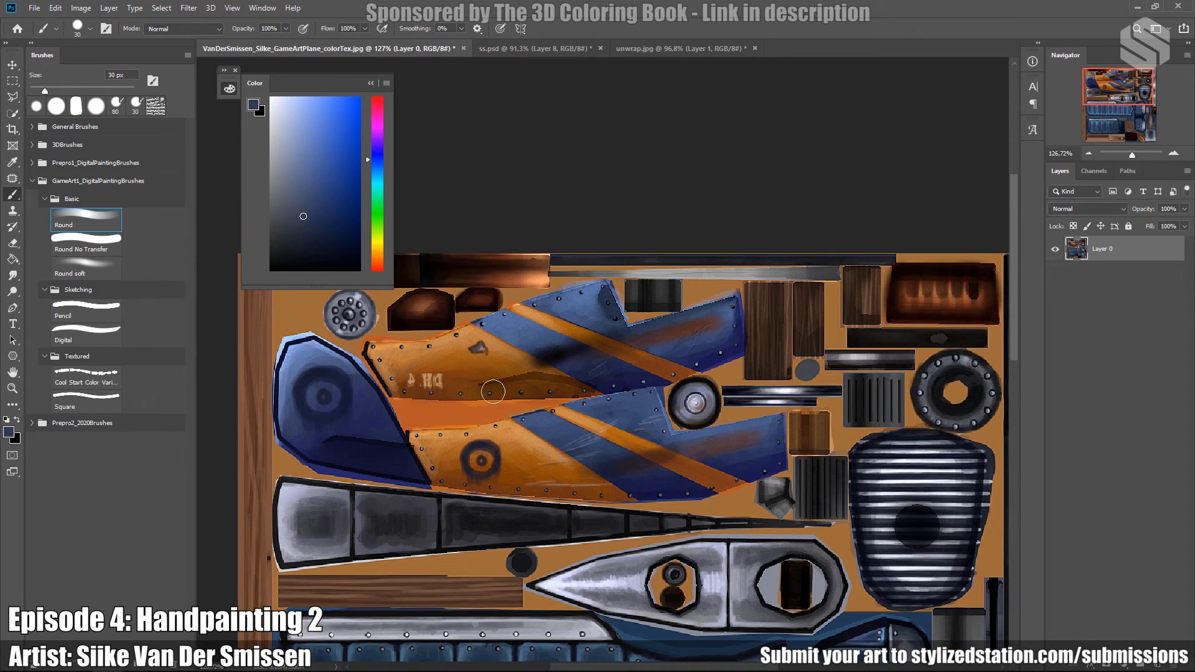
Look over the metal fuselage pieces, riveted wing panels and overall layout of the finished reference texture.
{"action": "scroll", "coordinate": [445, 388], "scroll_direction": "down", "scroll_amount": 5}
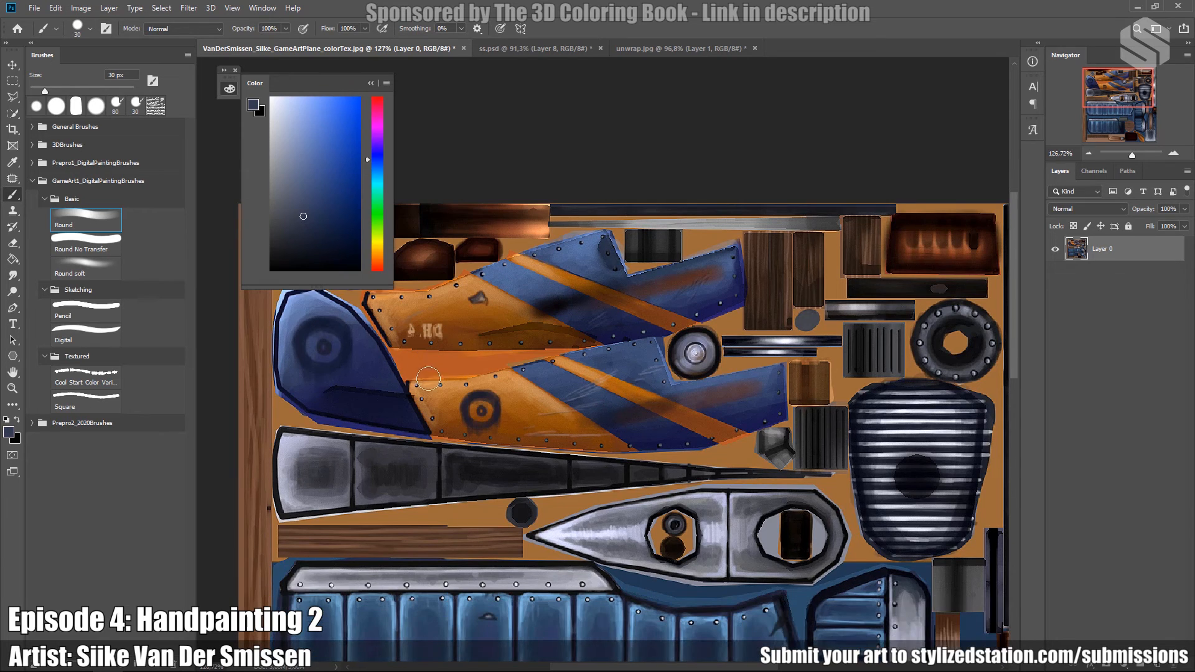
{"action": "scroll", "coordinate": [454, 368], "scroll_direction": "down", "scroll_amount": 5}
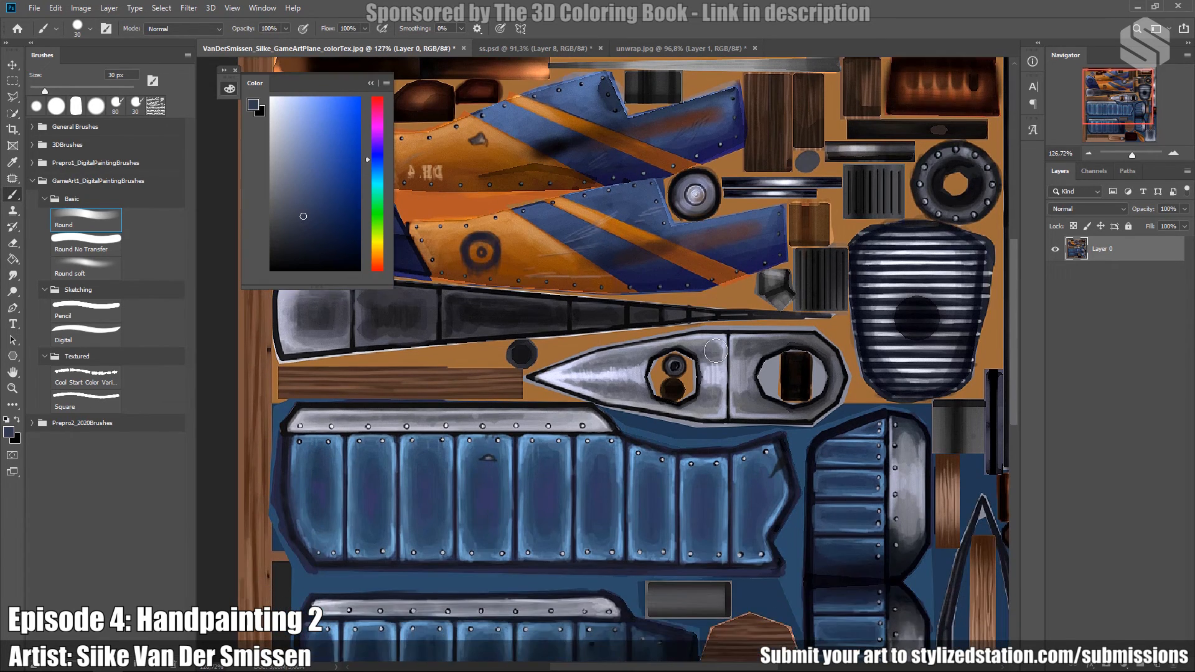
{"action": "scroll", "coordinate": [711, 347], "scroll_direction": "down", "scroll_amount": 3, "text": "alt"}
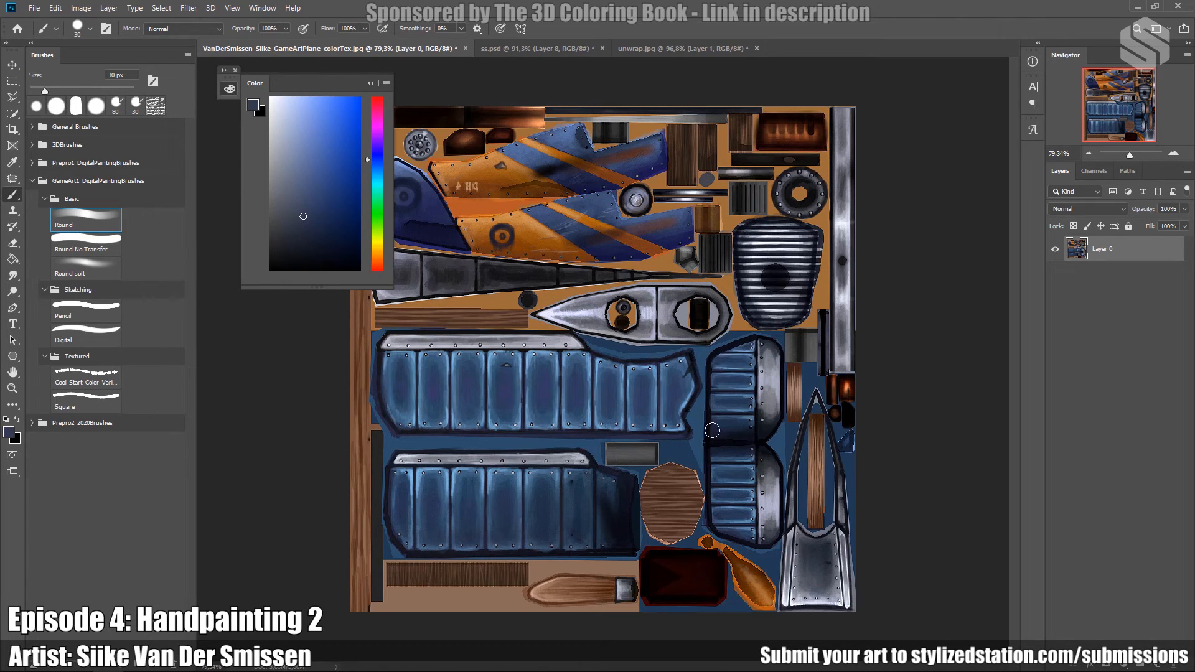
{"action": "scroll", "coordinate": [784, 283], "scroll_direction": "up", "scroll_amount": 1, "text": "alt"}
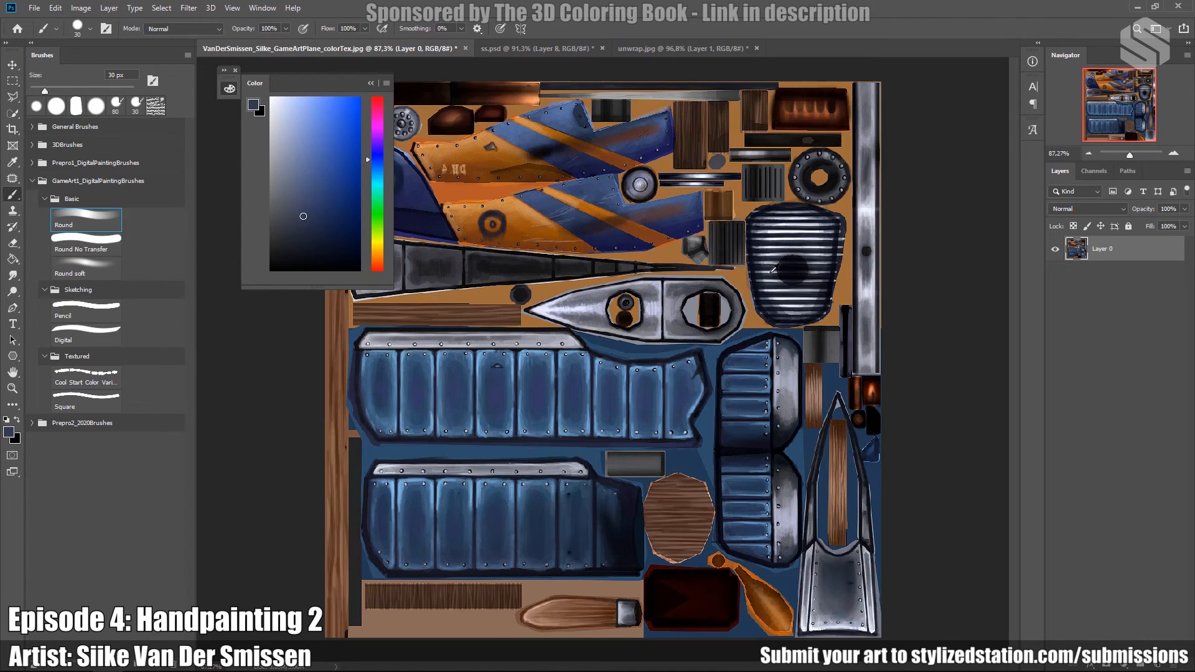